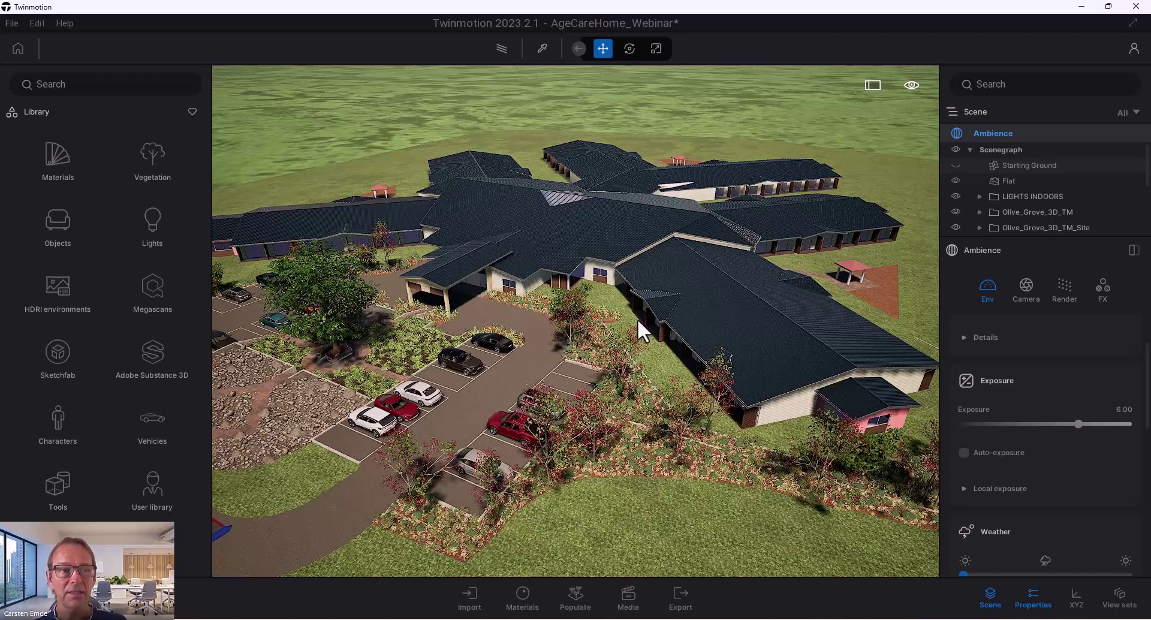
- Review the desktop rendering quality levels in the preferences and close them without changes
left_click(38, 24)
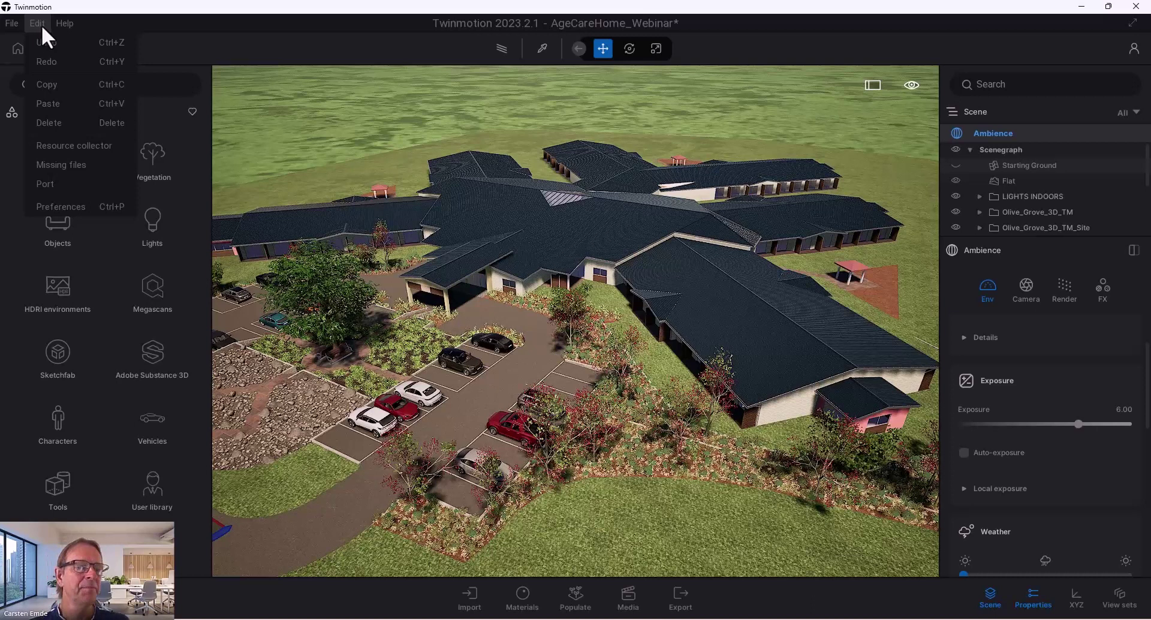
left_click(65, 206)
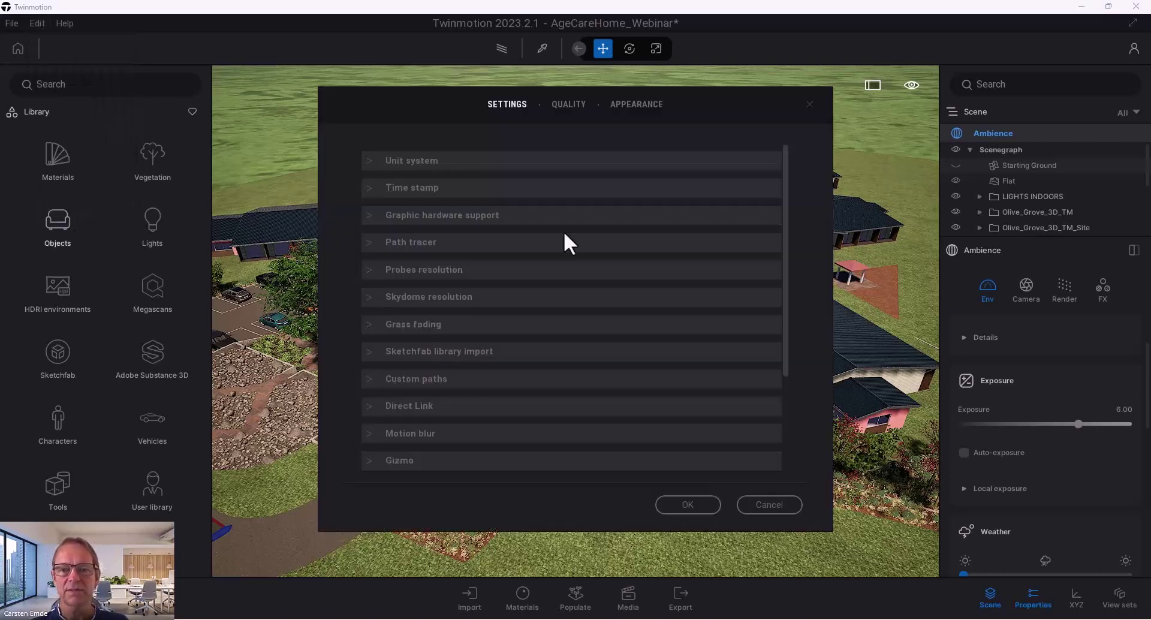
left_click(570, 106)
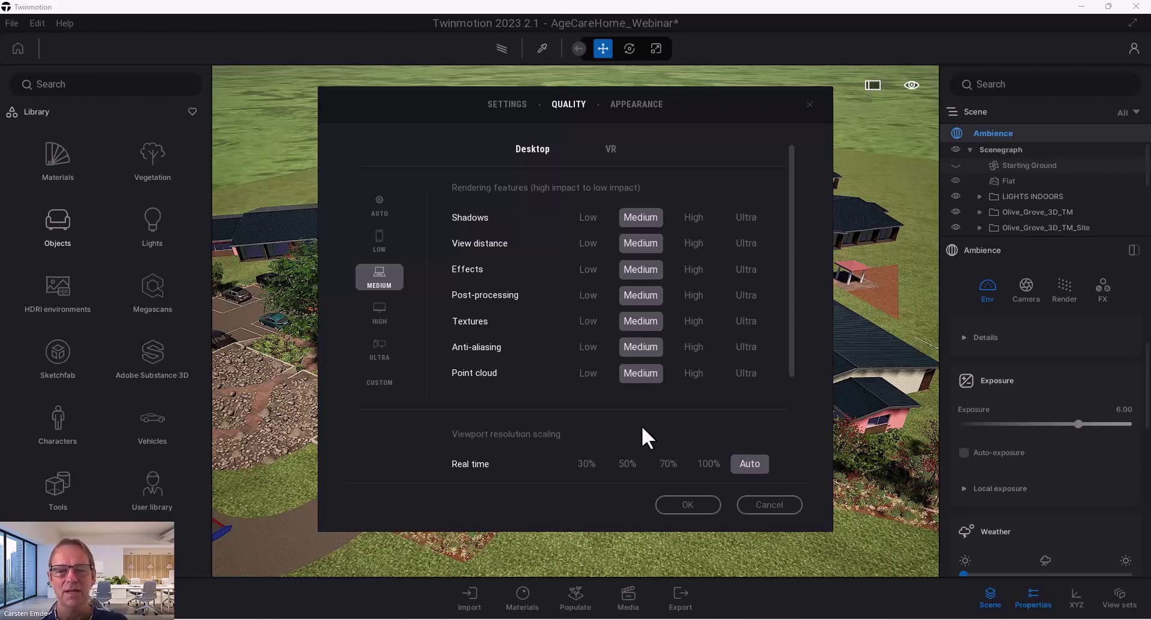
left_click(700, 505)
- Bring the view down to the car park facing the entrance canopy and show the ambience's render and global illumination settings
scroll(509, 362, "up", 5)
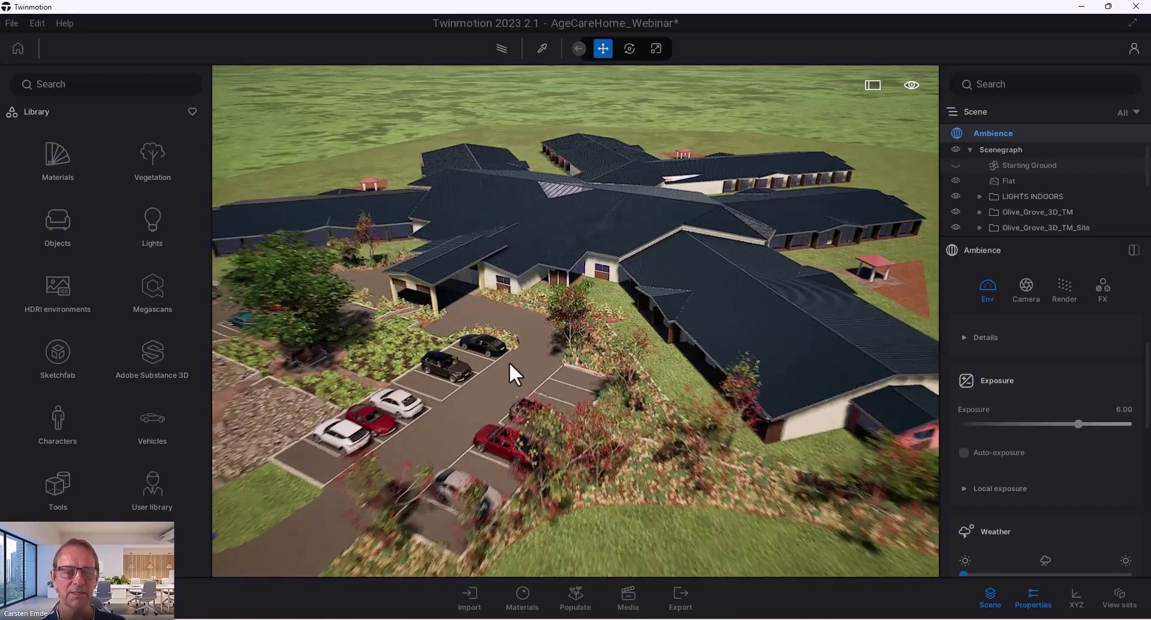
scroll(436, 422, "up", 4)
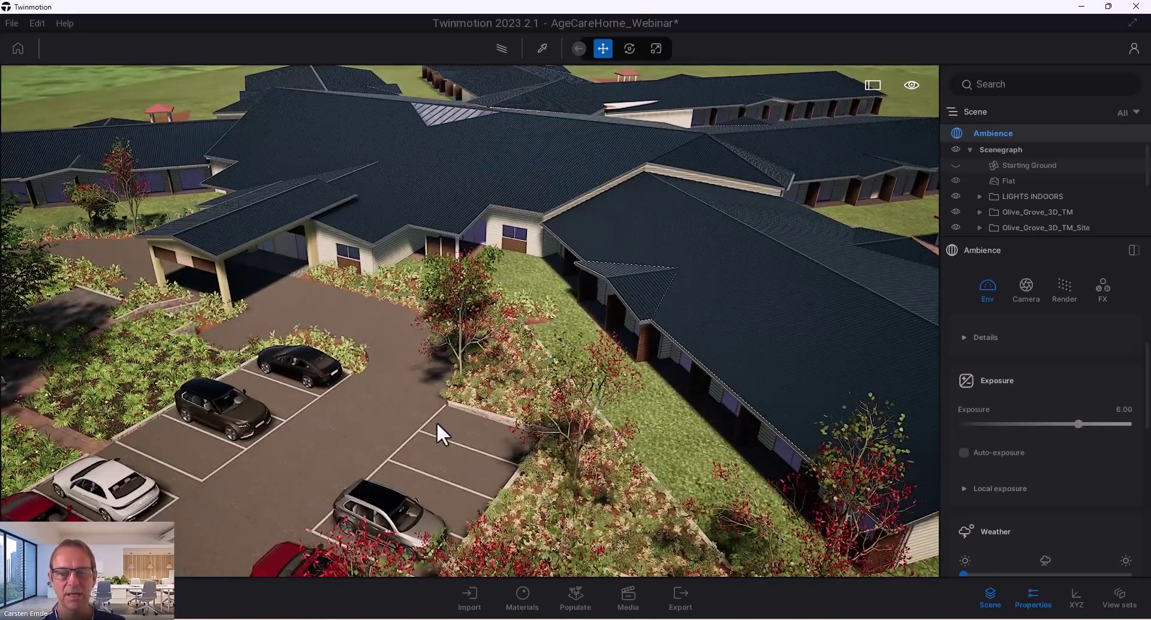
left_click_drag(493, 386, 456, 394)
scroll(454, 396, "up", 6)
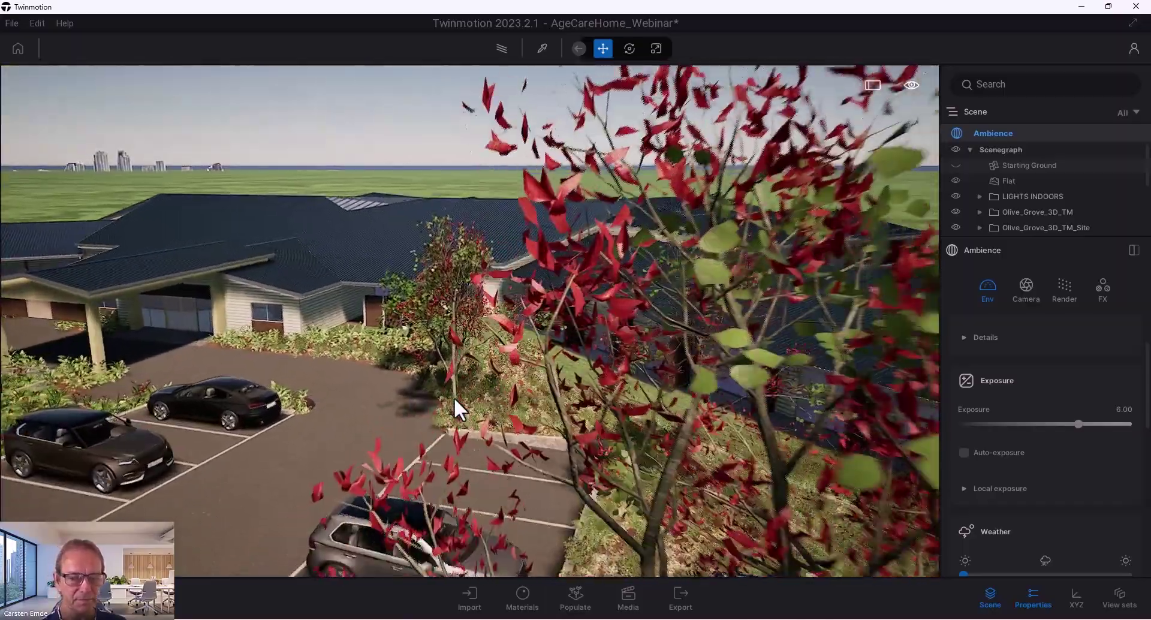
scroll(447, 405, "down", 6)
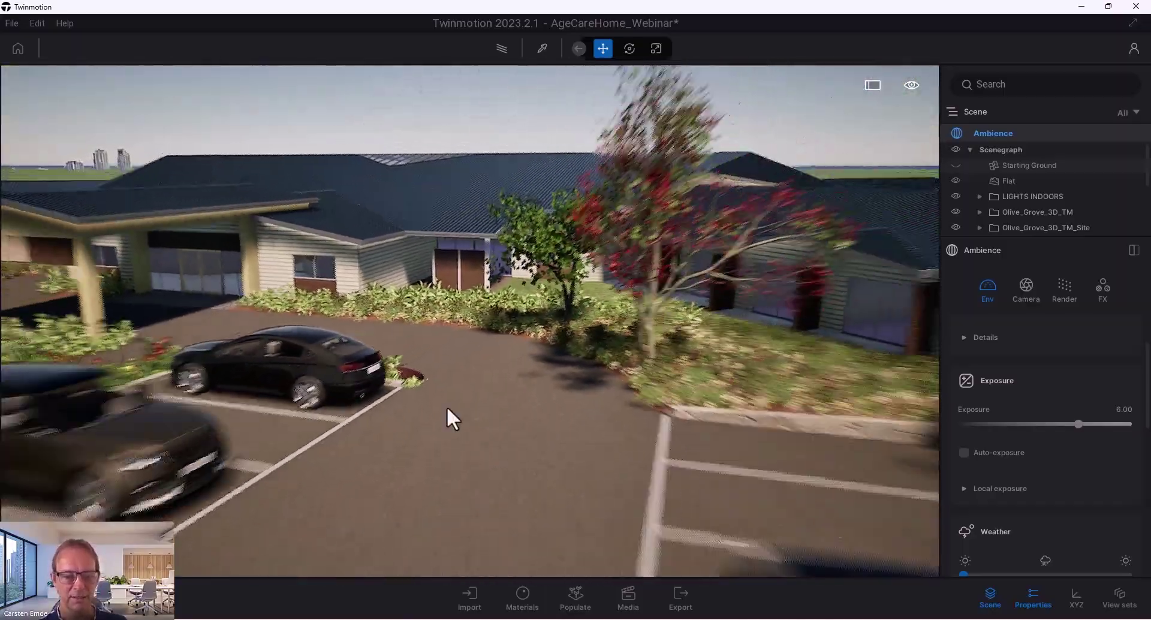
scroll(528, 469, "down", 2)
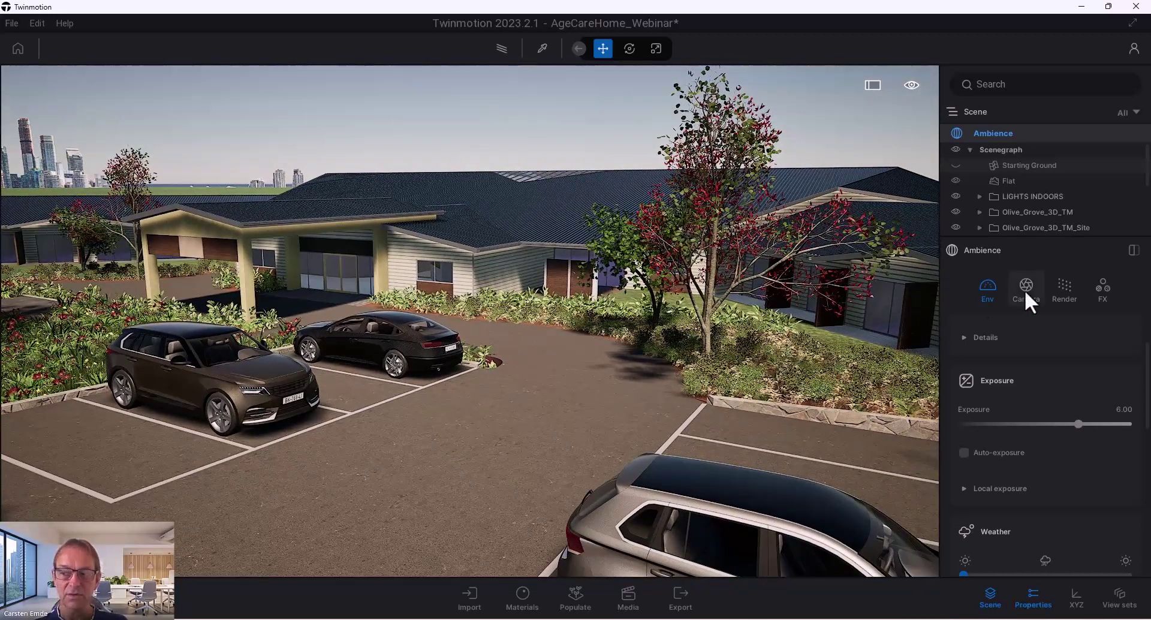
left_click(1065, 289)
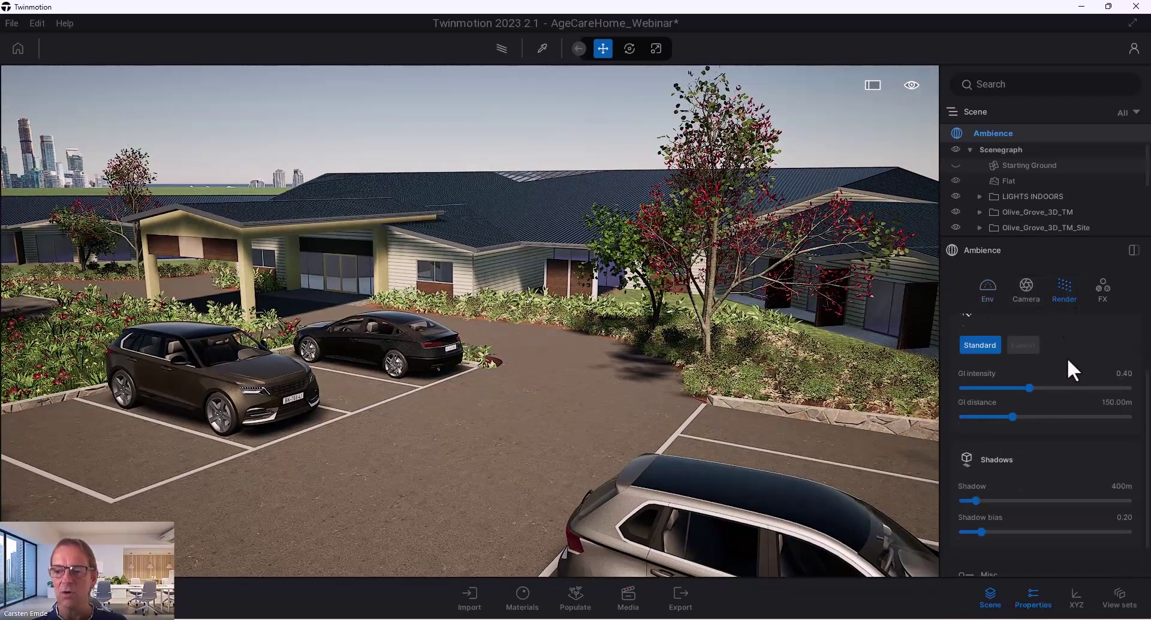
scroll(1067, 357, "up", 2)
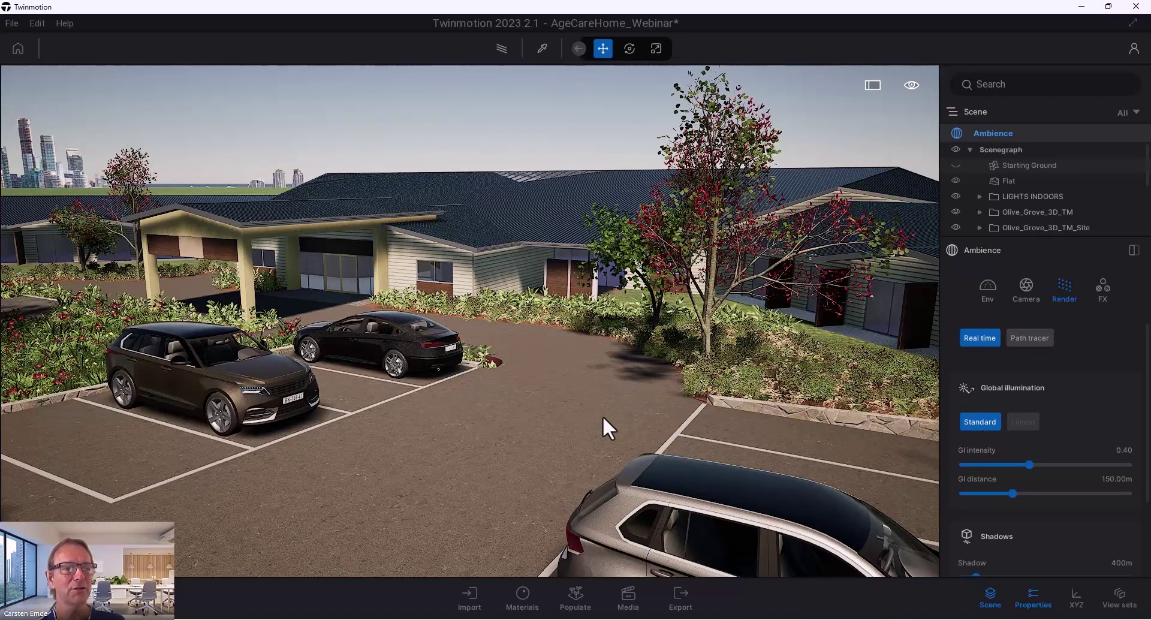
- Customize the desktop rendering quality in the preferences, with Shadows and Effects at High and all other features at Medium
left_click(37, 21)
left_click(52, 203)
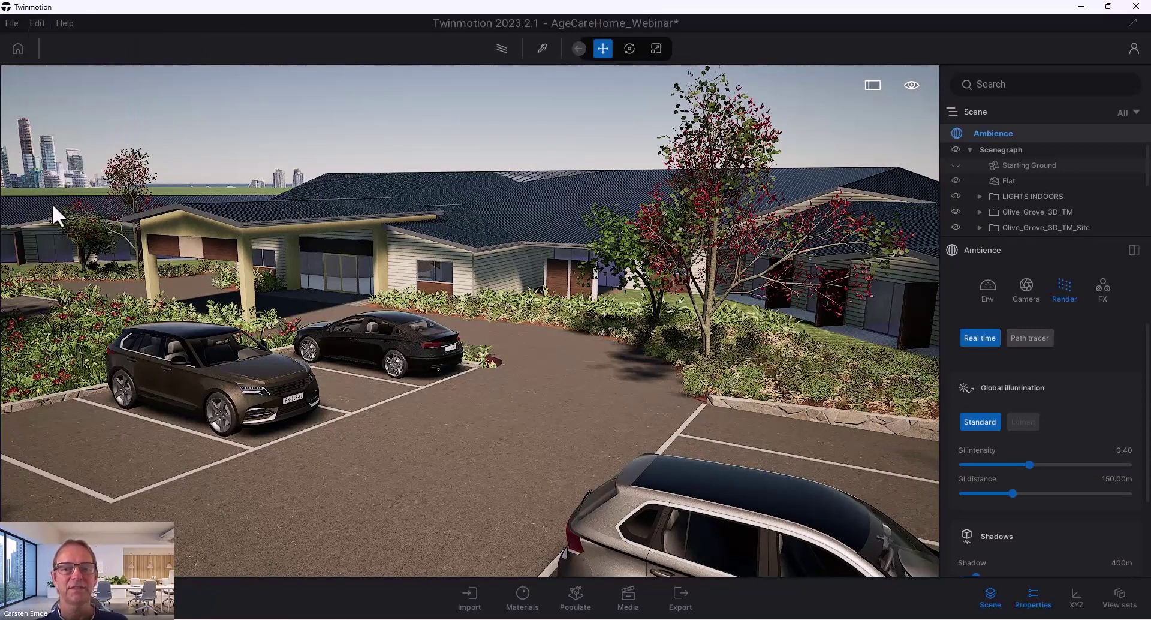
left_click(568, 104)
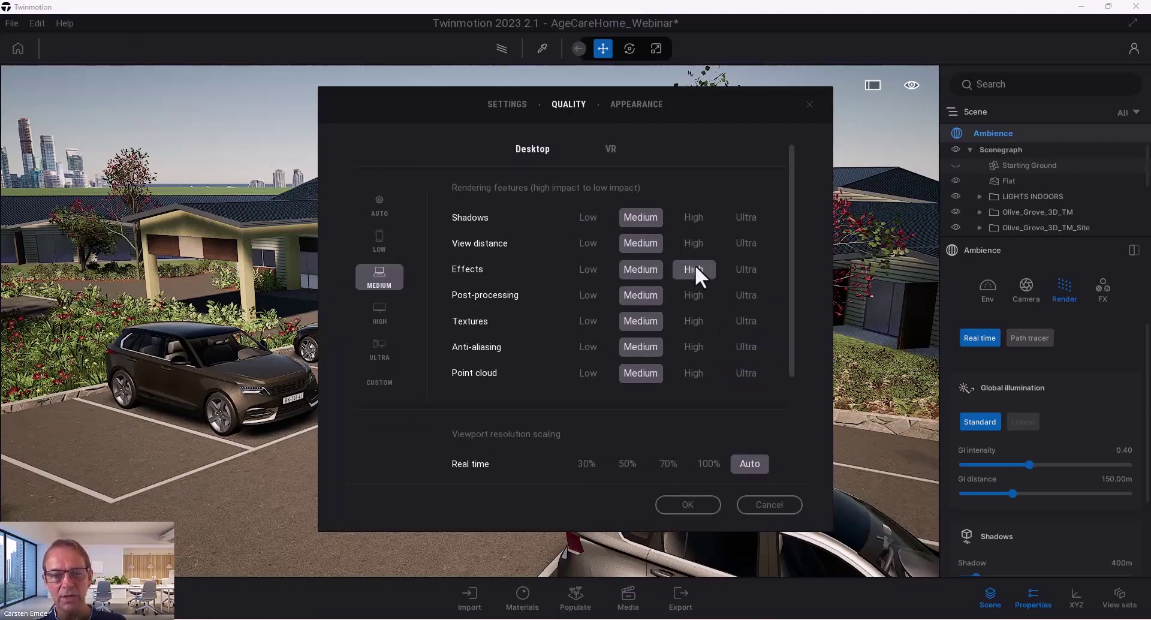
left_click(380, 330)
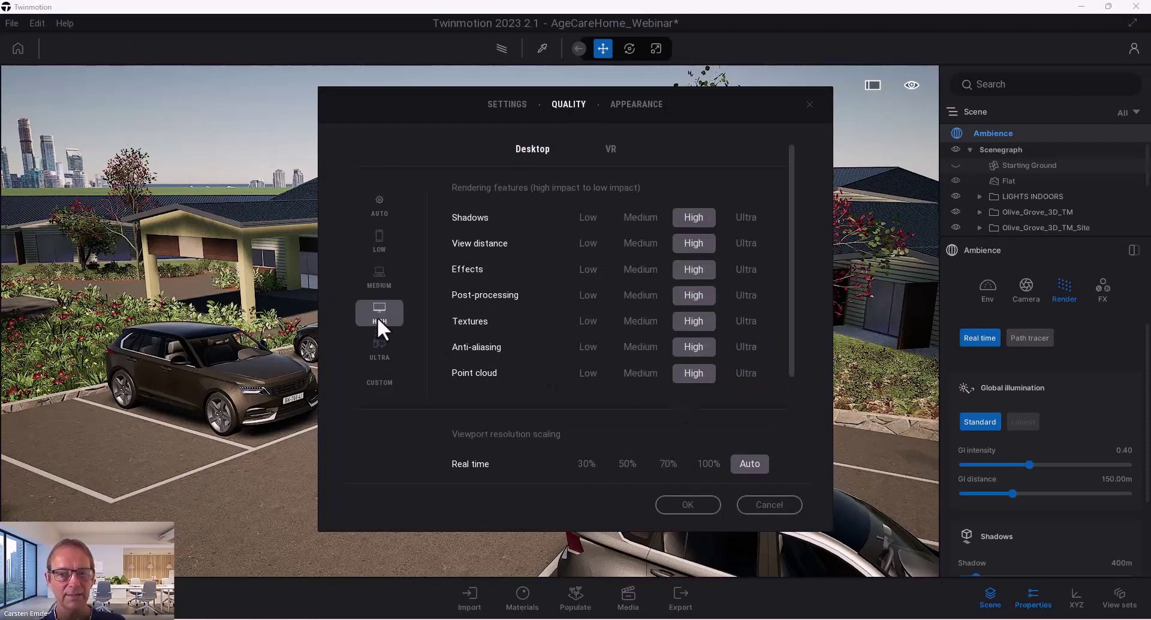
left_click(380, 277)
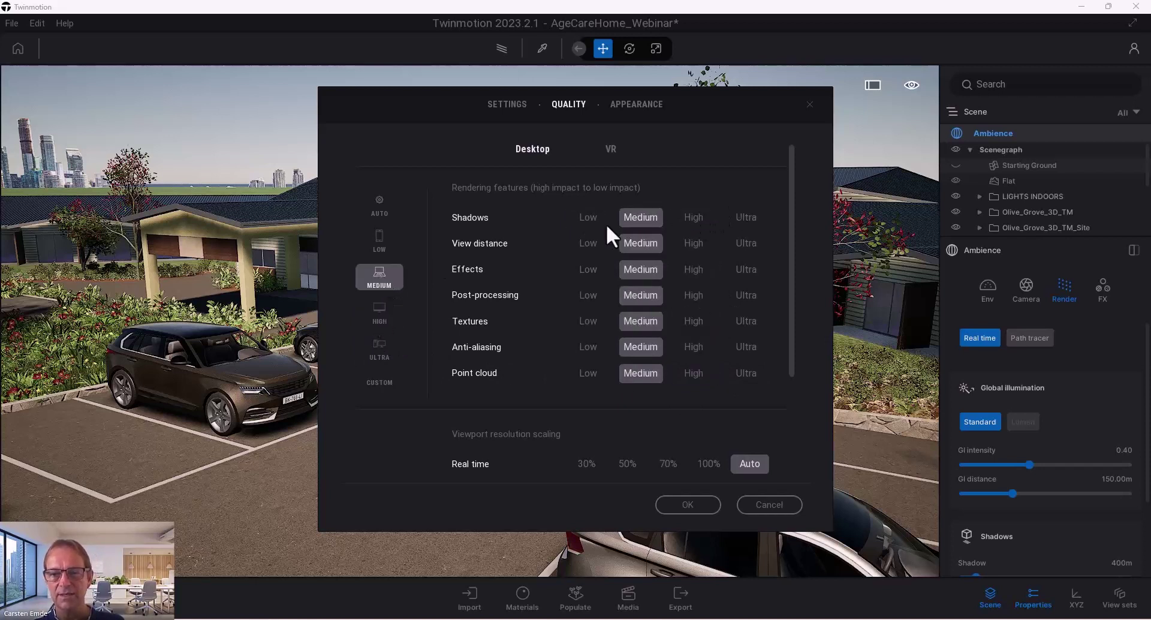
left_click(689, 217)
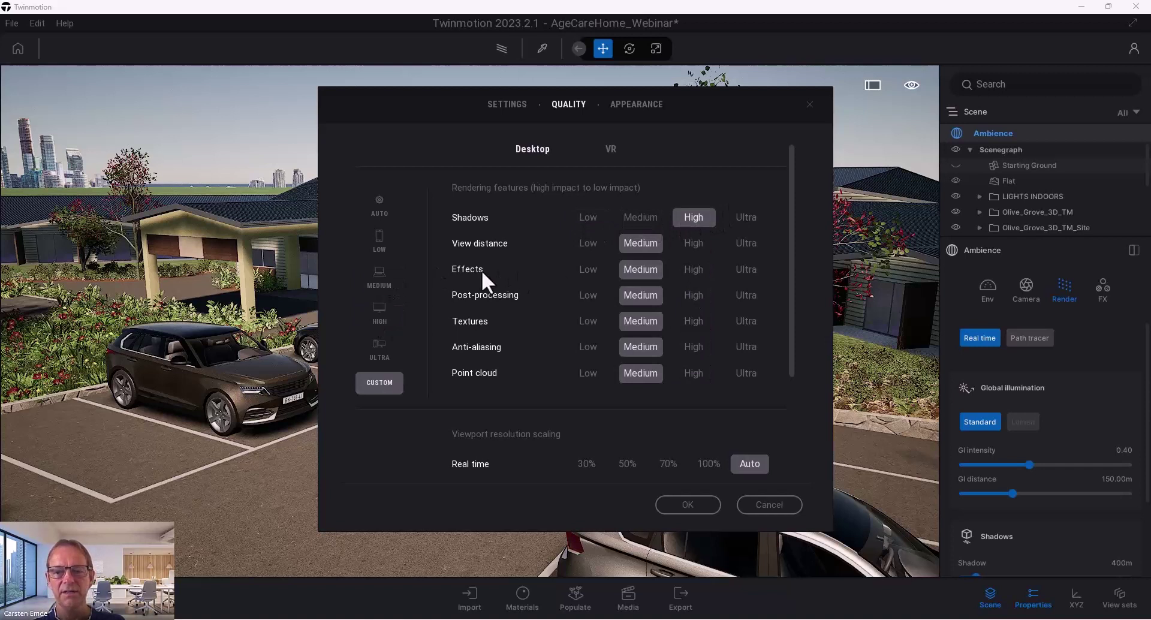
left_click(694, 270)
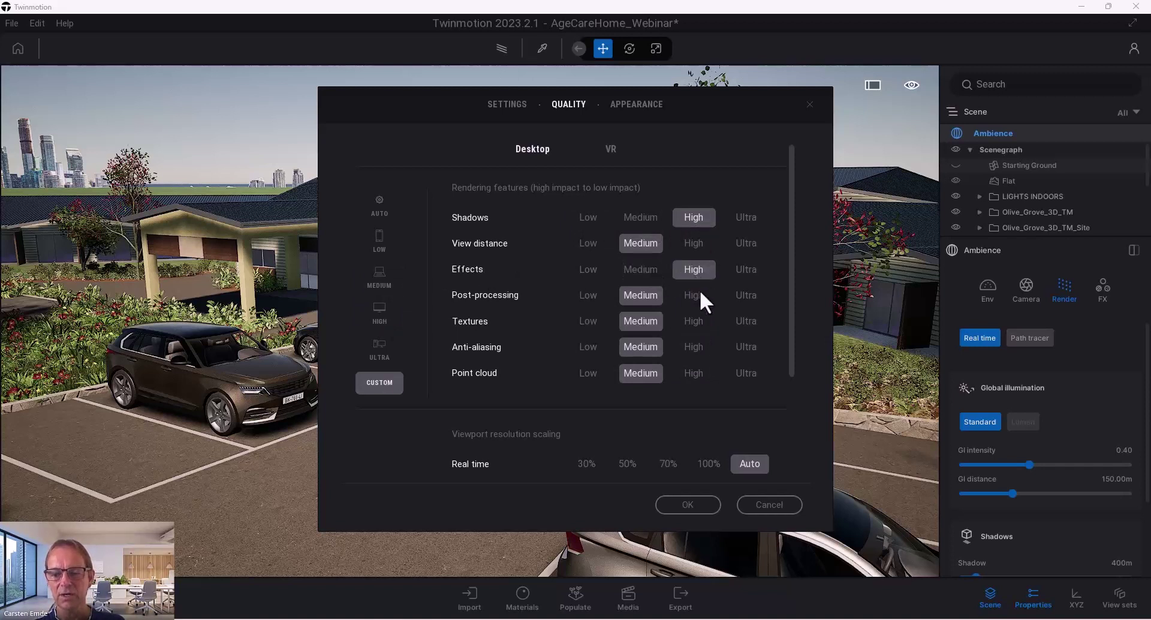
left_click(695, 505)
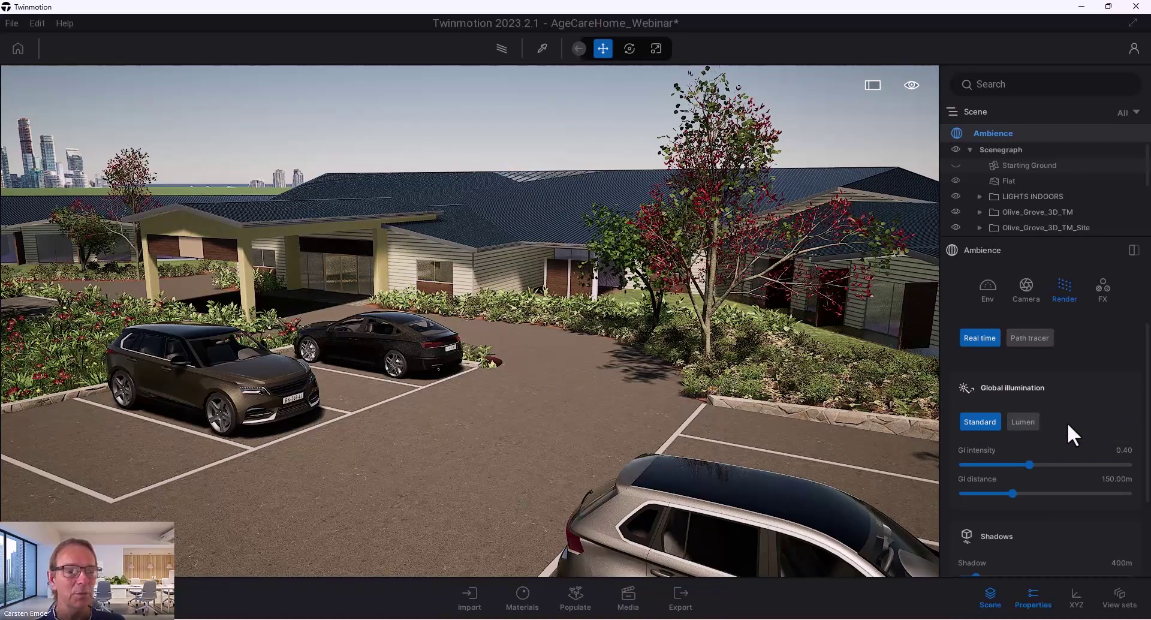
- Switch the global illumination to Lumen, comparing it once with Standard
left_click(1020, 421)
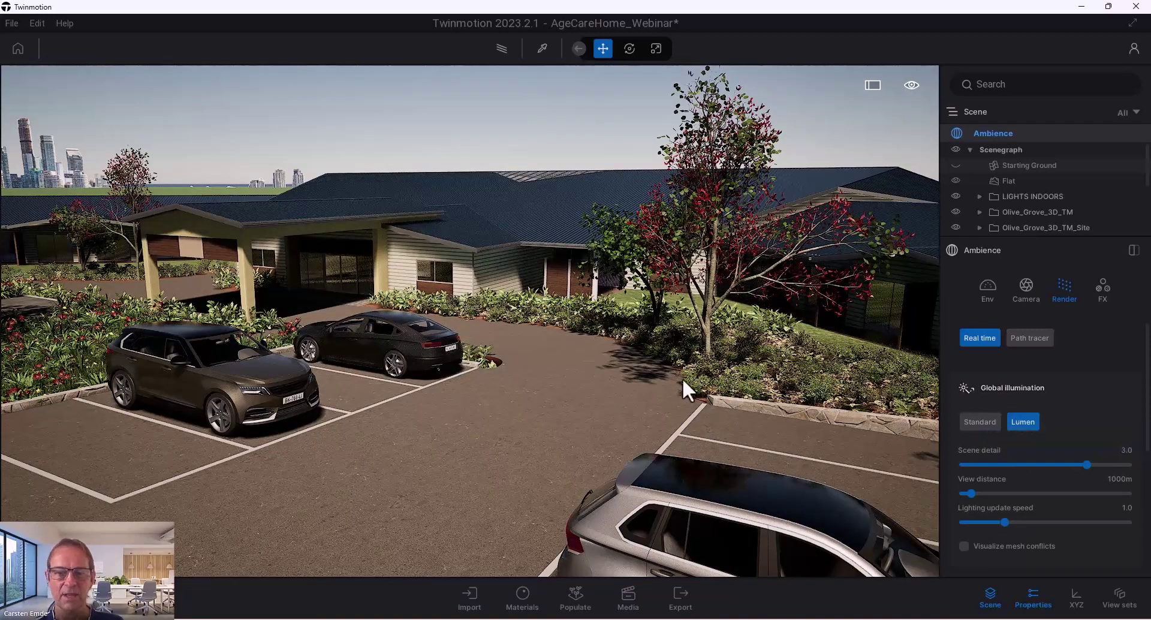
left_click(979, 421)
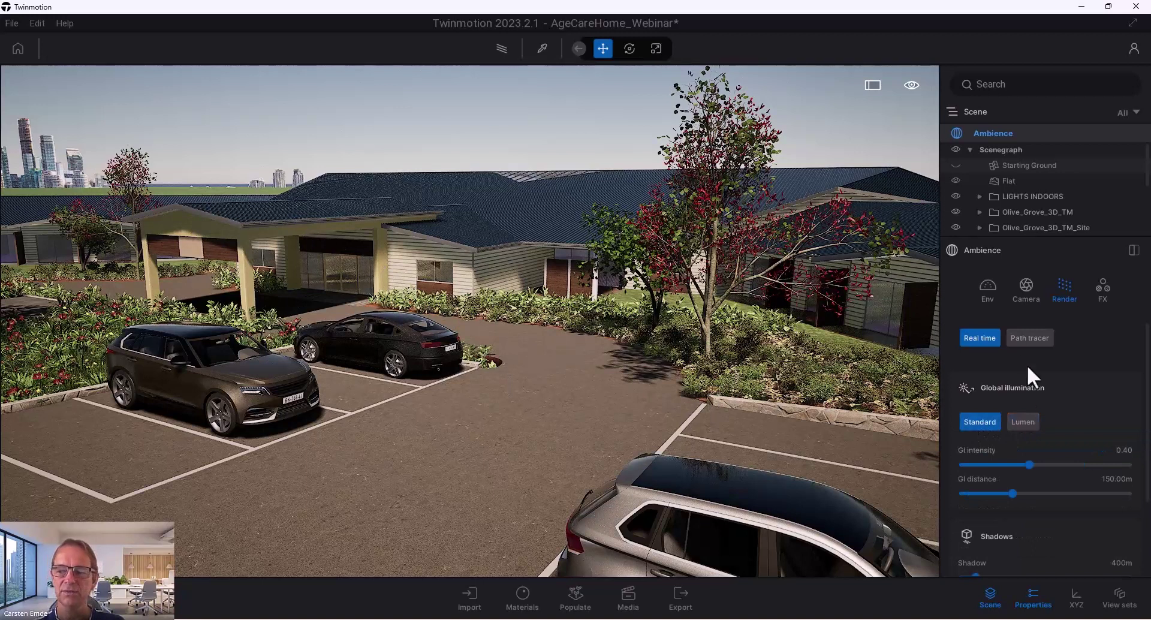
left_click(1023, 420)
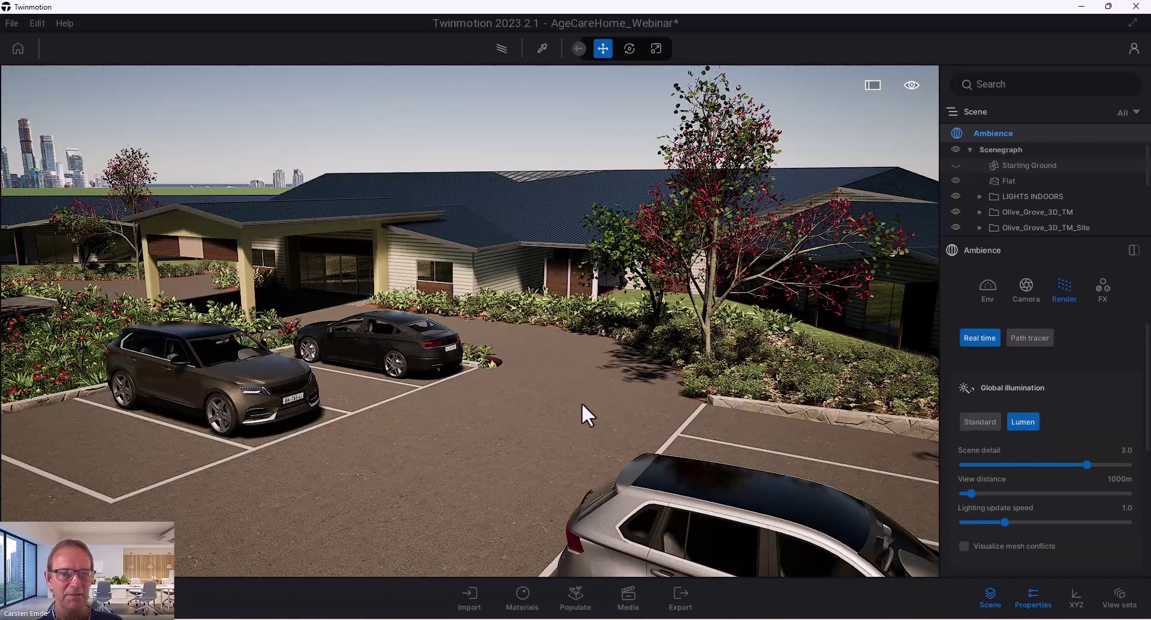
left_click_drag(573, 406, 558, 426)
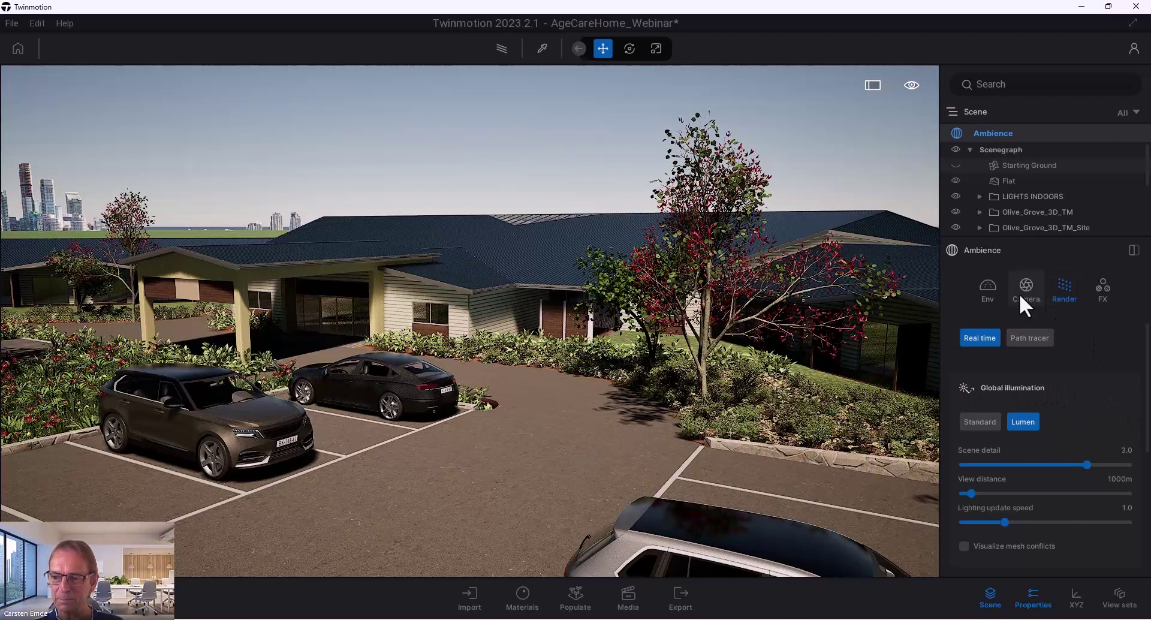
- Give the ambience's environment settings the full panel height and set the time of day to 13:07
left_click(988, 290)
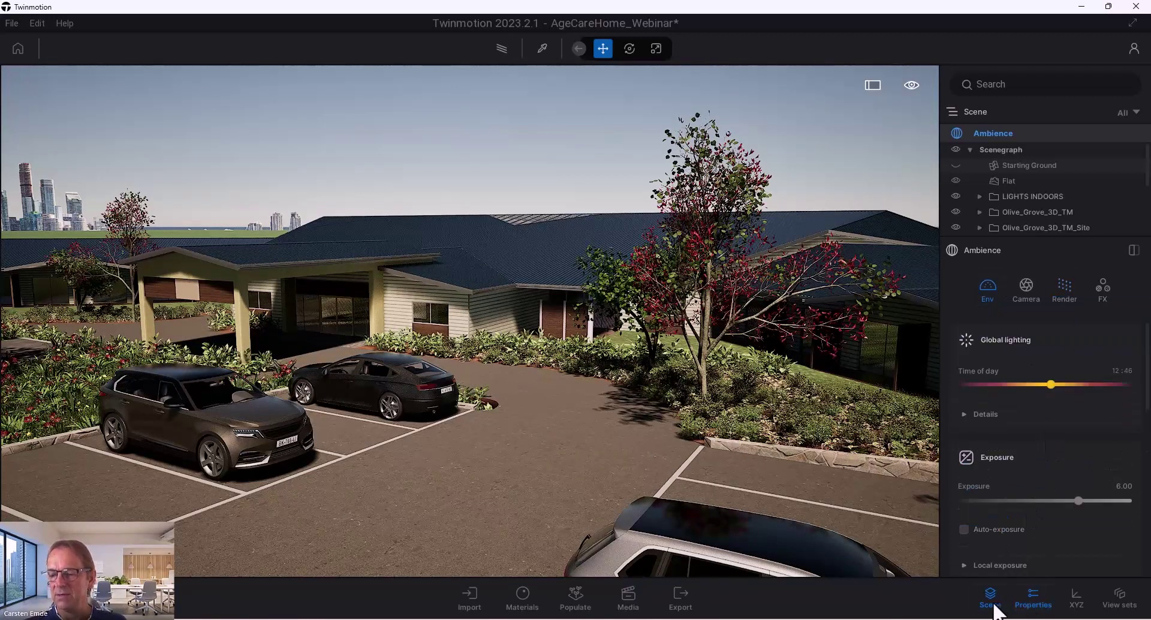
left_click(1032, 598)
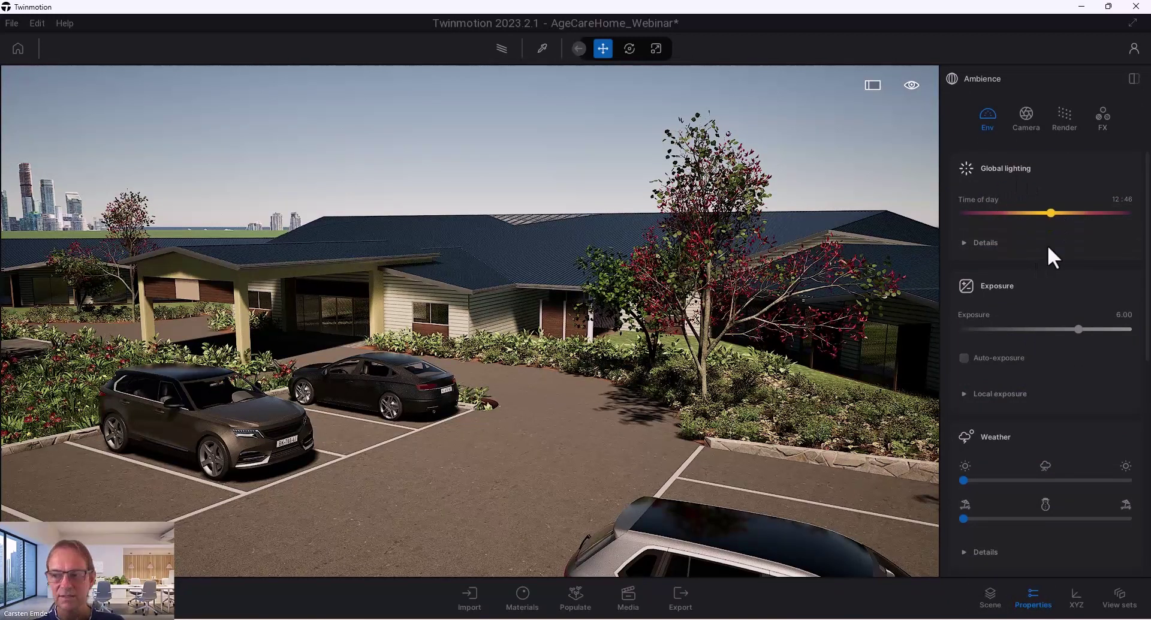
mouse_move(1052, 213)
left_mouse_down()
mouse_move(1020, 215)
mouse_move(1052, 214)
left_mouse_up()
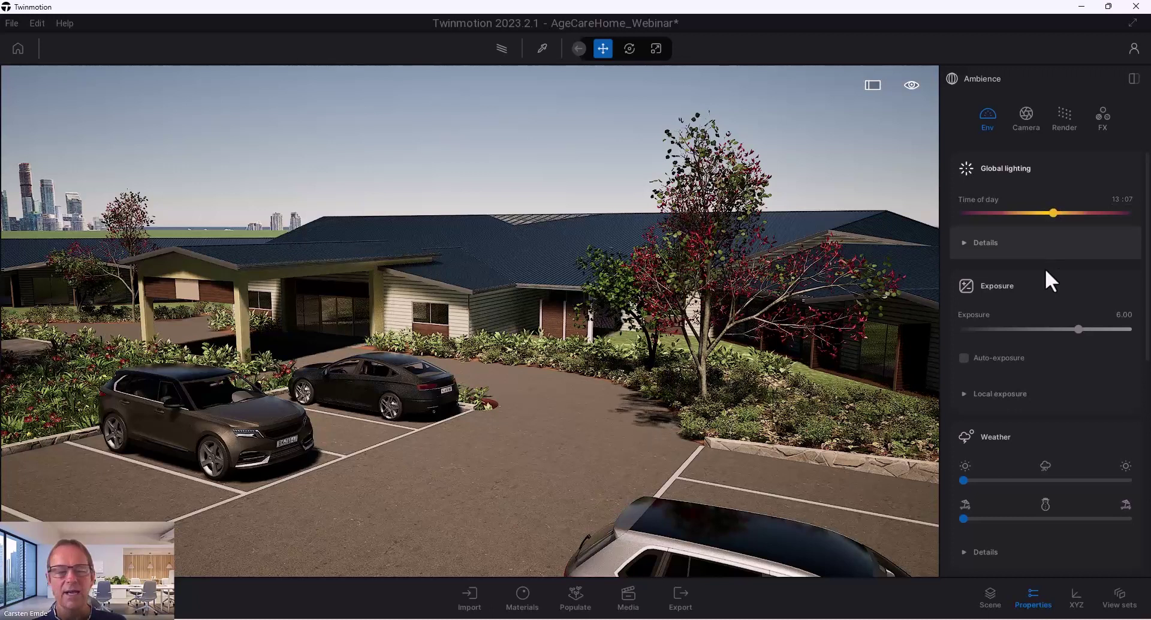
- Look through the environment settings, then set the time of day to 17:25 and the exposure to 7.99
scroll(1045, 322, "down", 5)
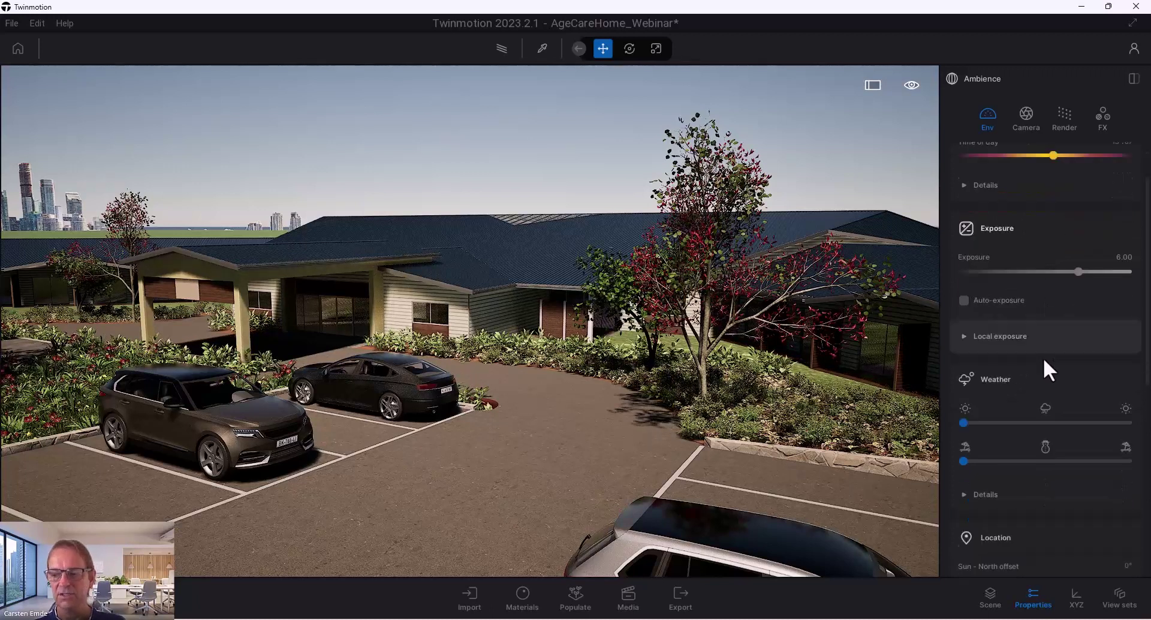
scroll(1049, 381, "down", 1)
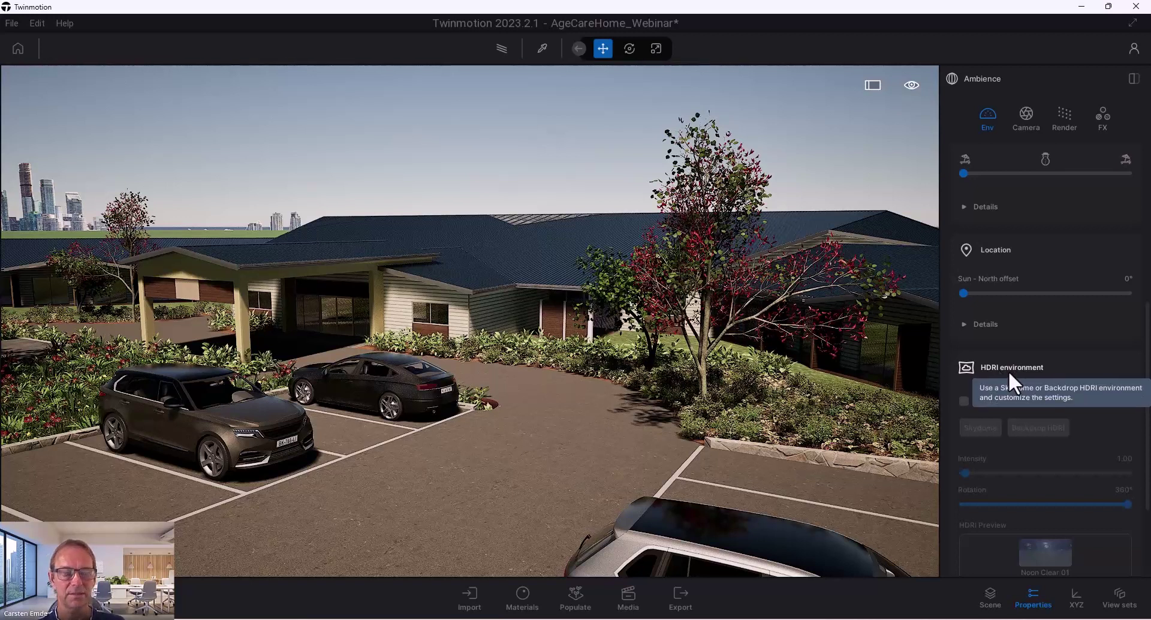
scroll(1051, 354, "up", 6)
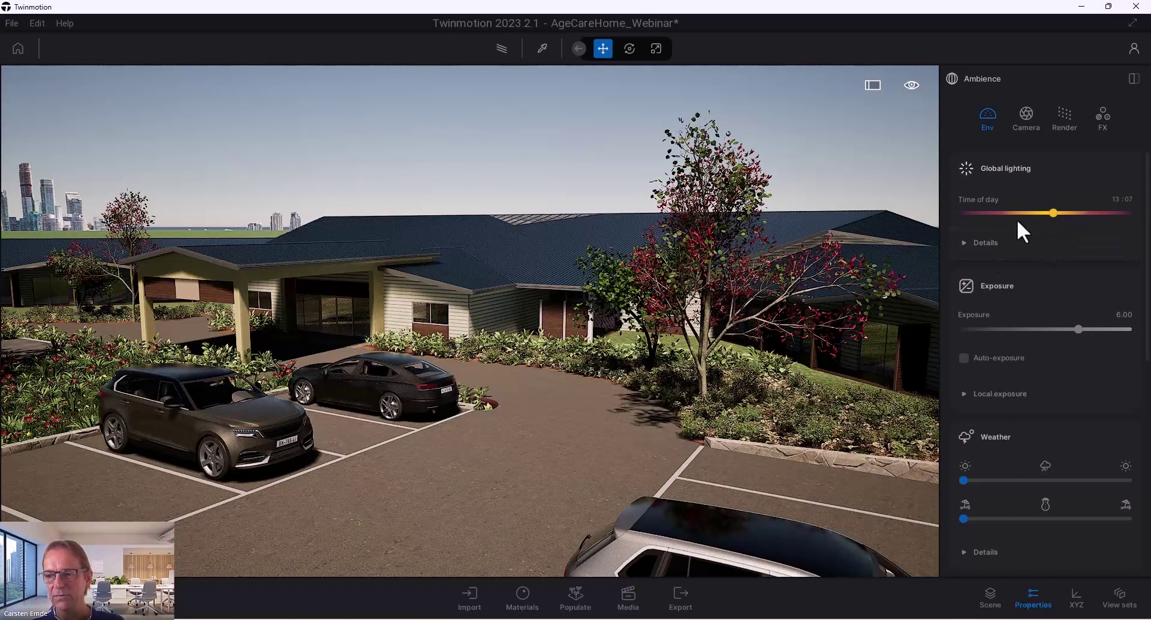
left_click_drag(1053, 214, 1083, 213)
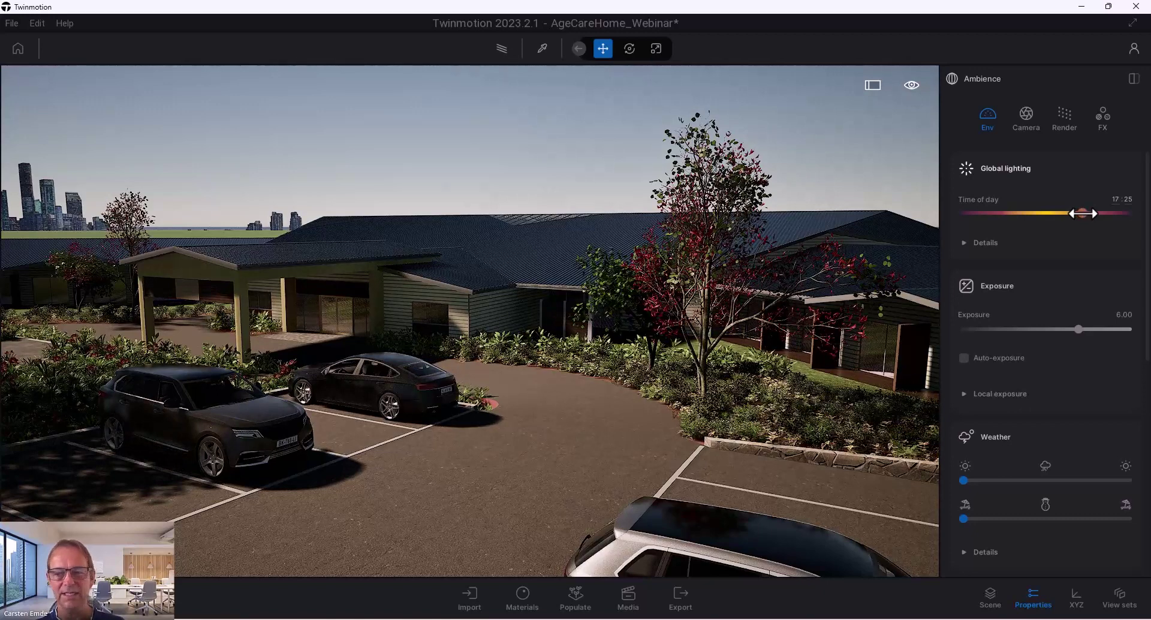
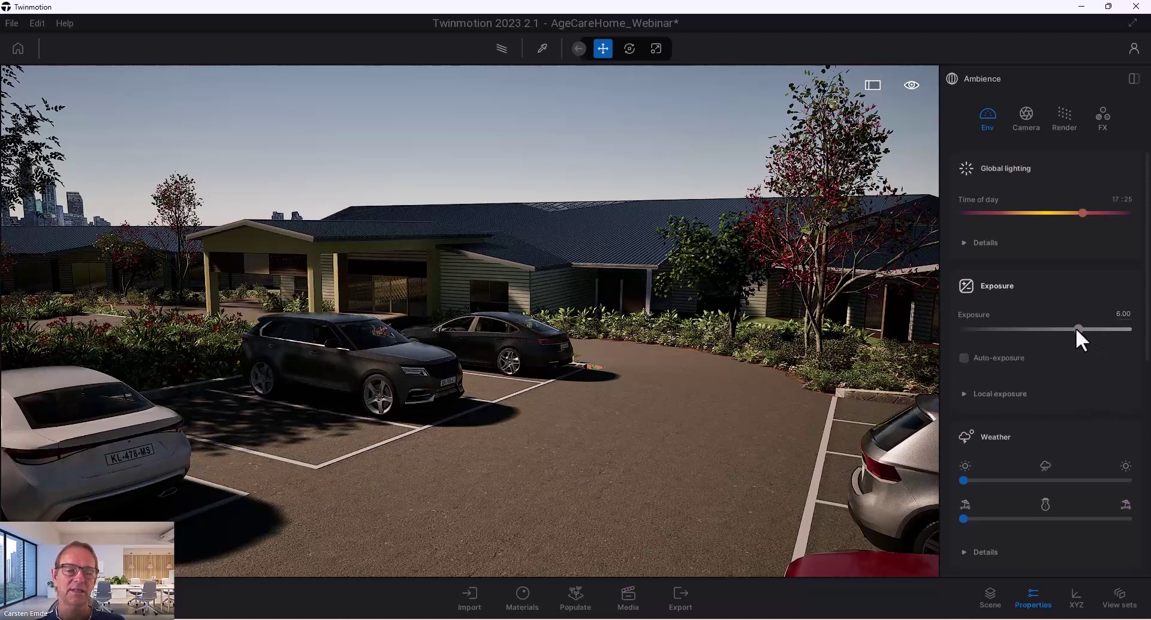
left_click_drag(1077, 330, 1089, 331)
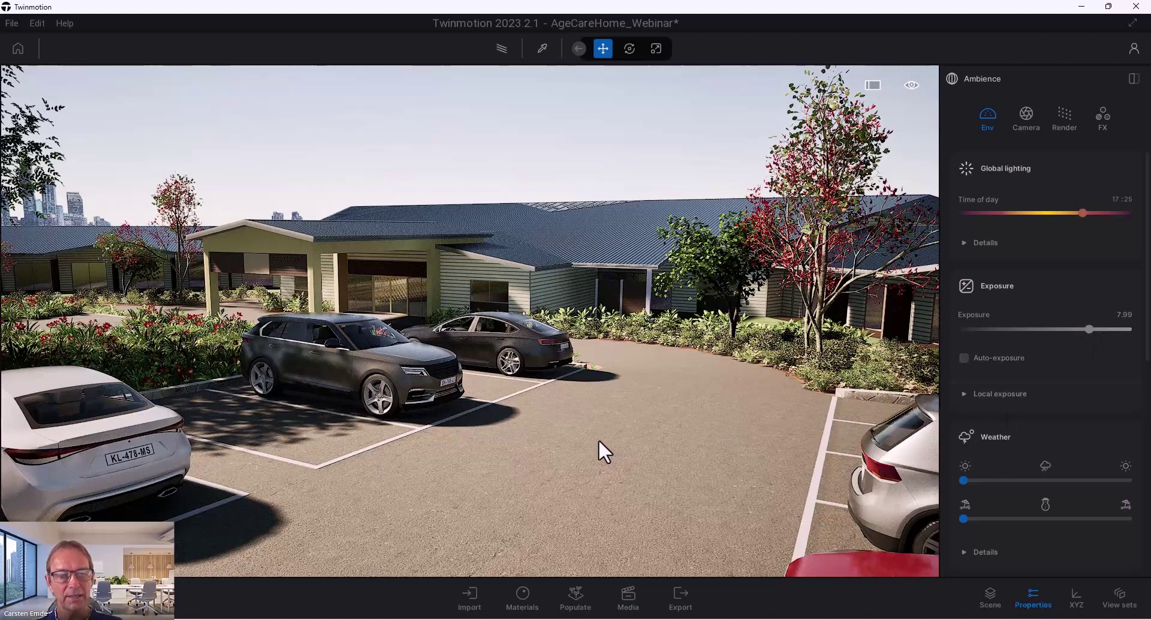
- Examine the two dark parked cars and the building entrance from closer up
scroll(548, 418, "up", 3)
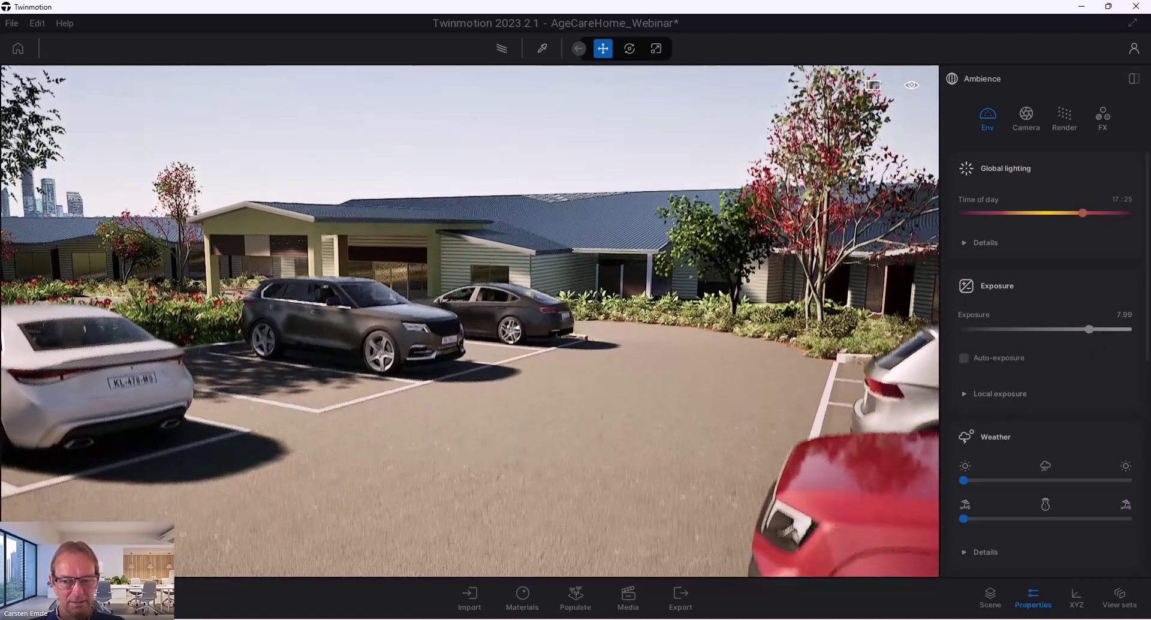
scroll(580, 267, "up", 2)
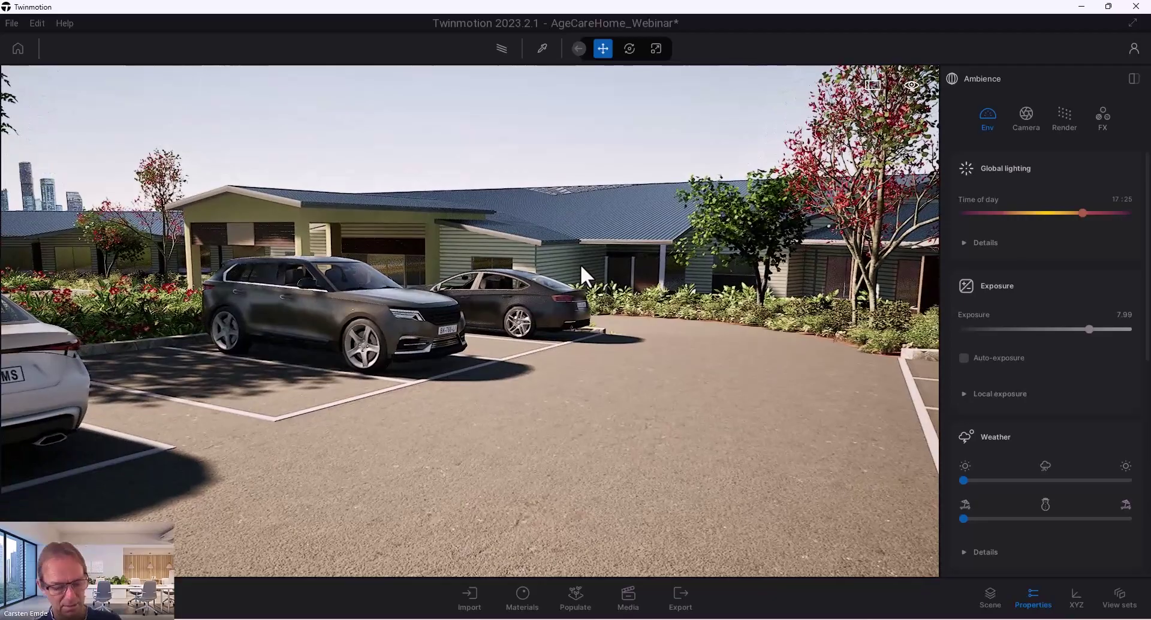
scroll(580, 276, "up", 3)
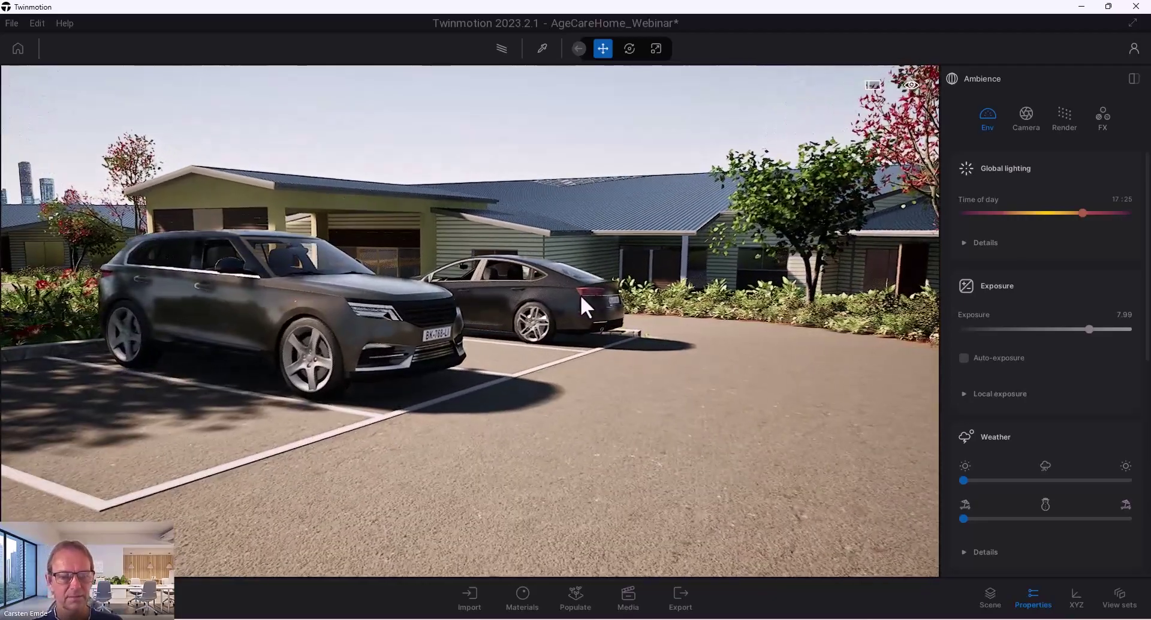
scroll(580, 294, "up", 3)
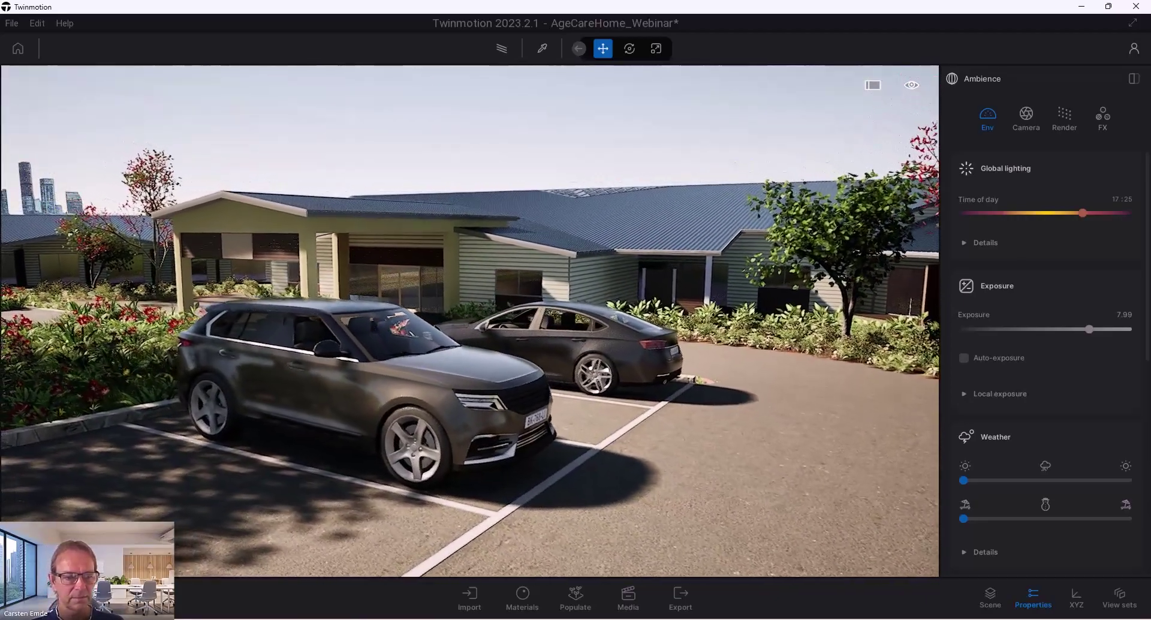
scroll(580, 299, "up", 3)
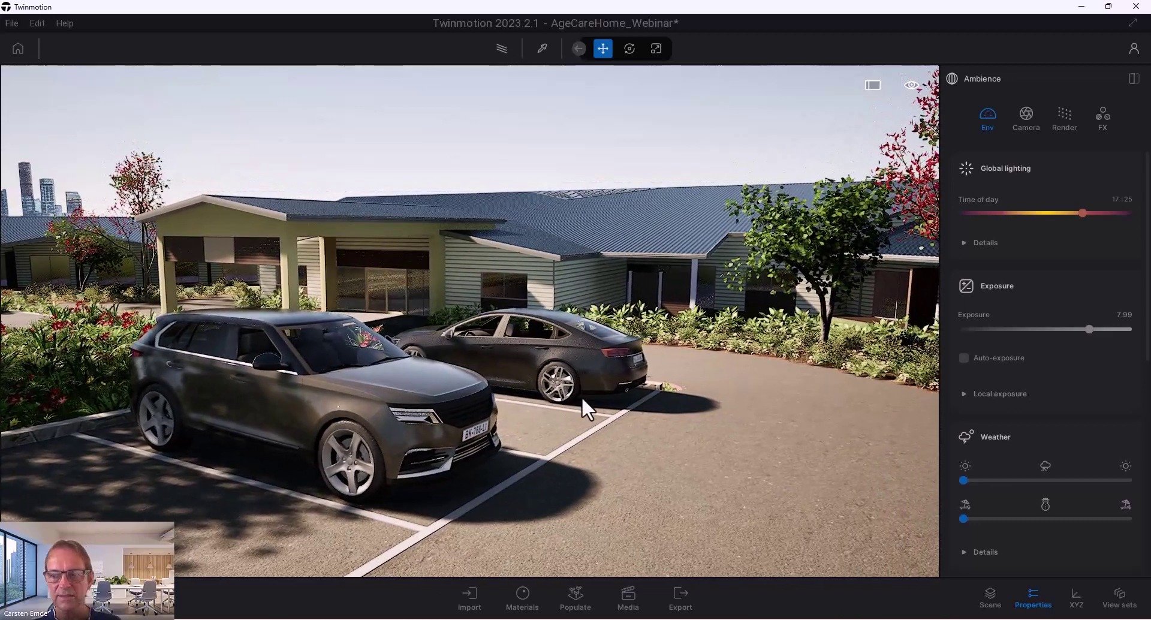
- Try exposure values of 9.74 and 10.95 on the car park view and set the exposure back to 7.99
right_click_drag(582, 397, 557, 420)
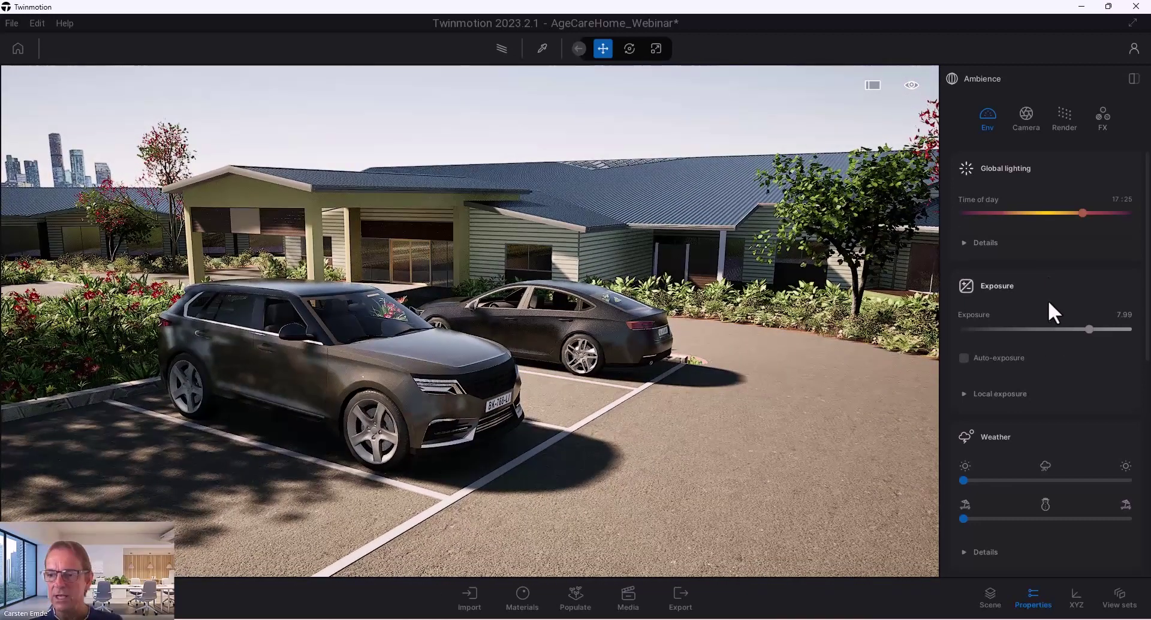
left_click_drag(1089, 329, 1099, 330)
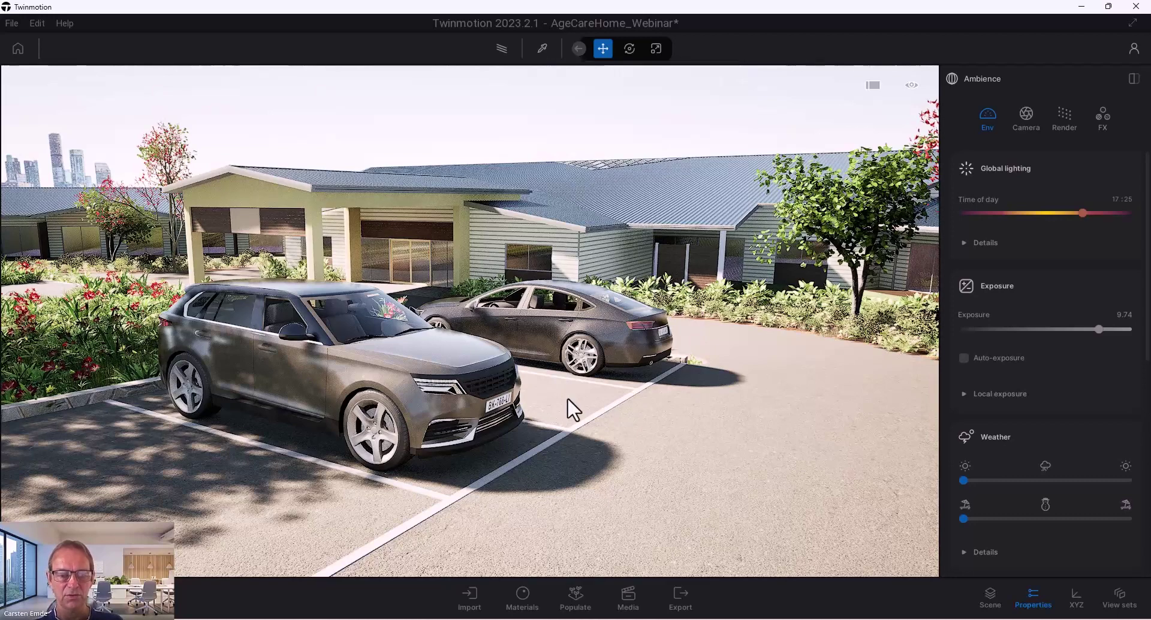
left_click_drag(456, 528, 430, 521)
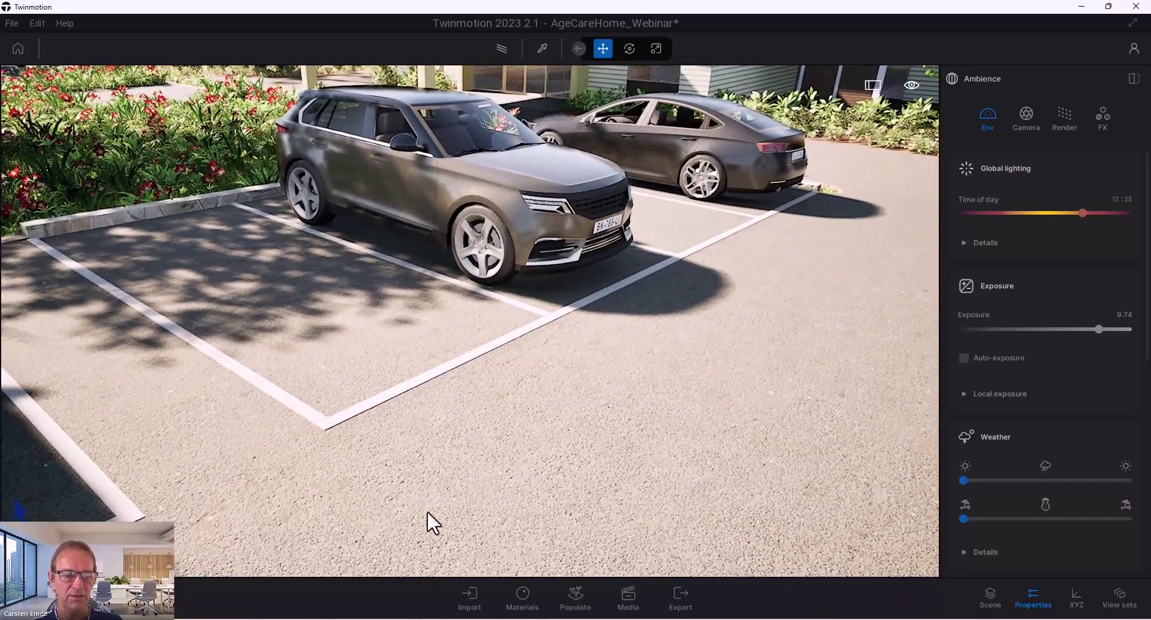
left_click_drag(1099, 330, 1106, 329)
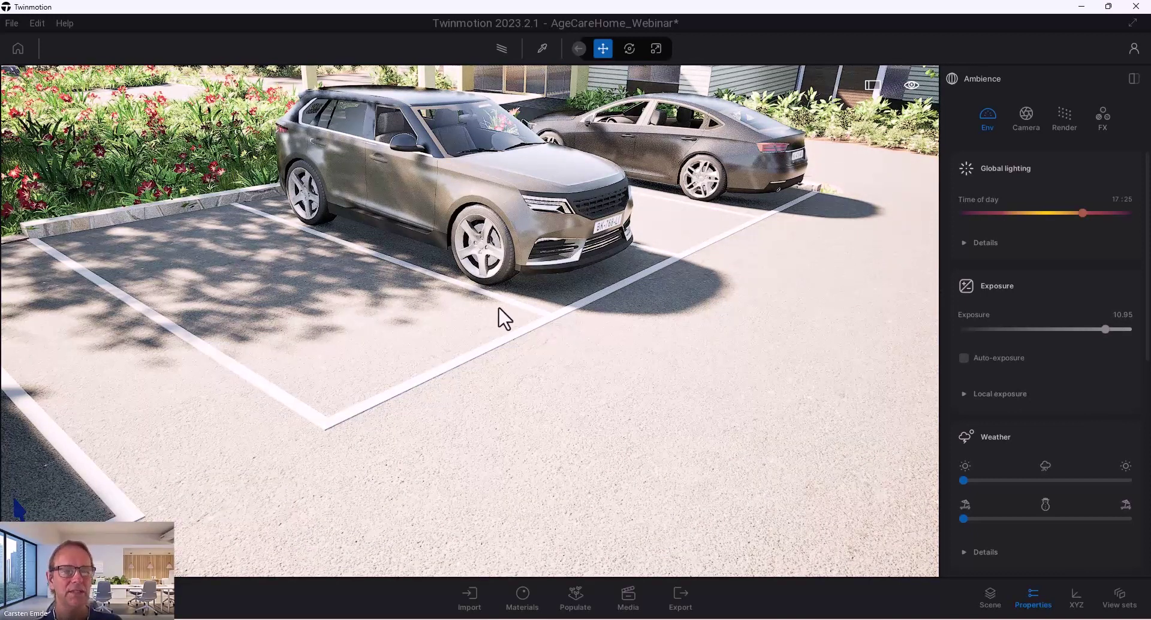
left_click_drag(570, 351, 488, 497)
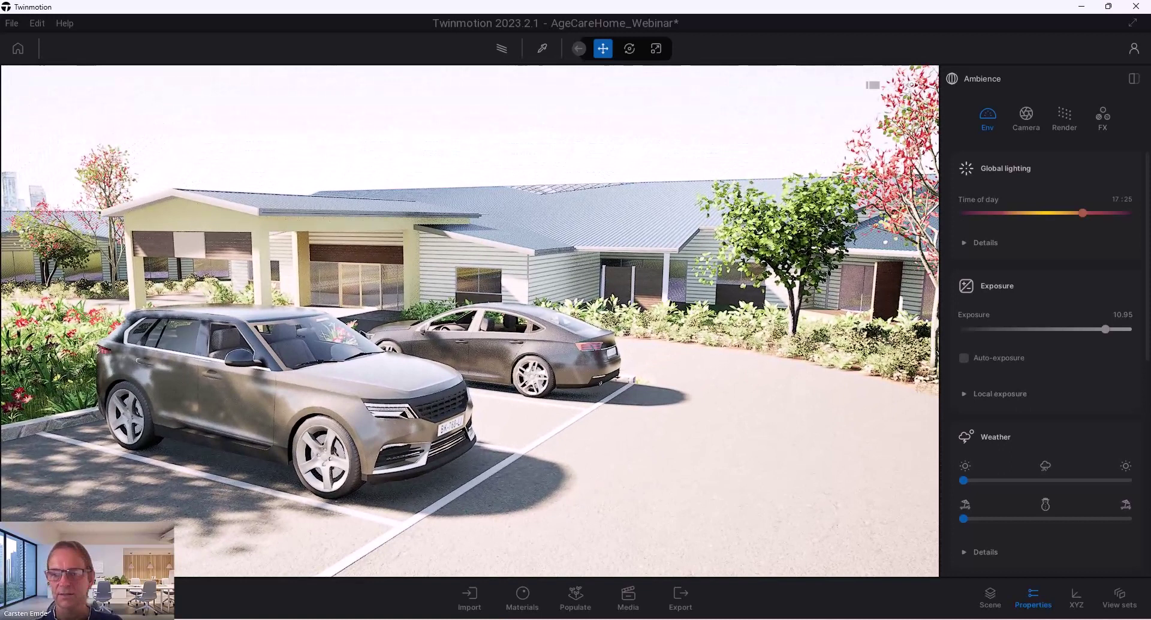
left_click_drag(1106, 330, 1089, 333)
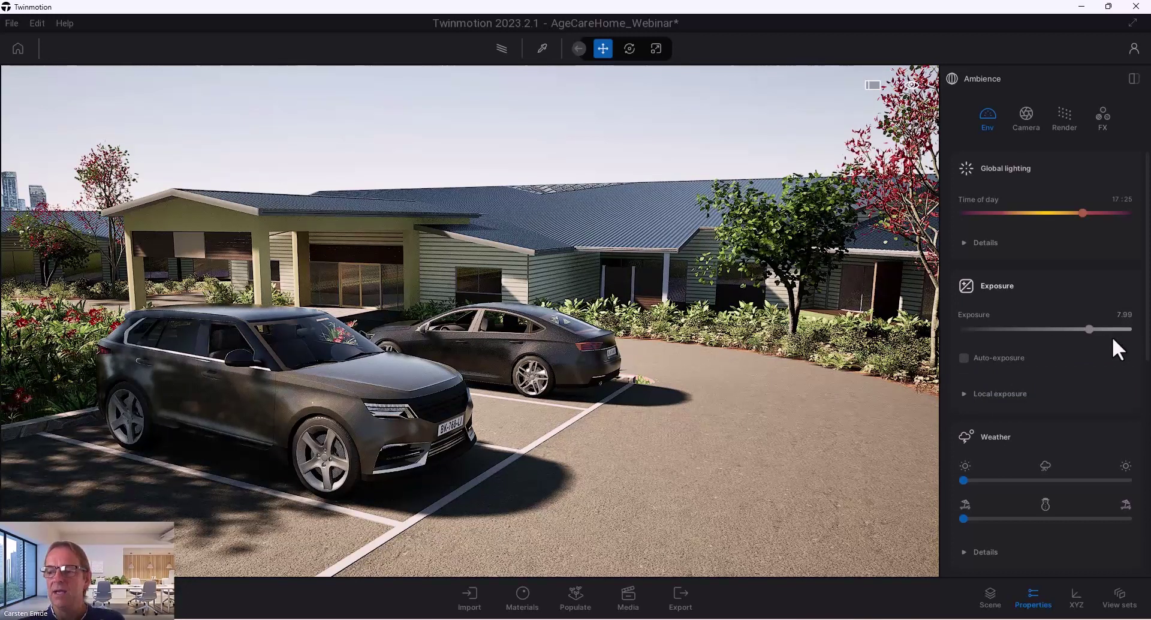
- Look at the global lighting details, open the local exposure settings and compare the view with local exposure disabled and enabled
left_click(964, 246)
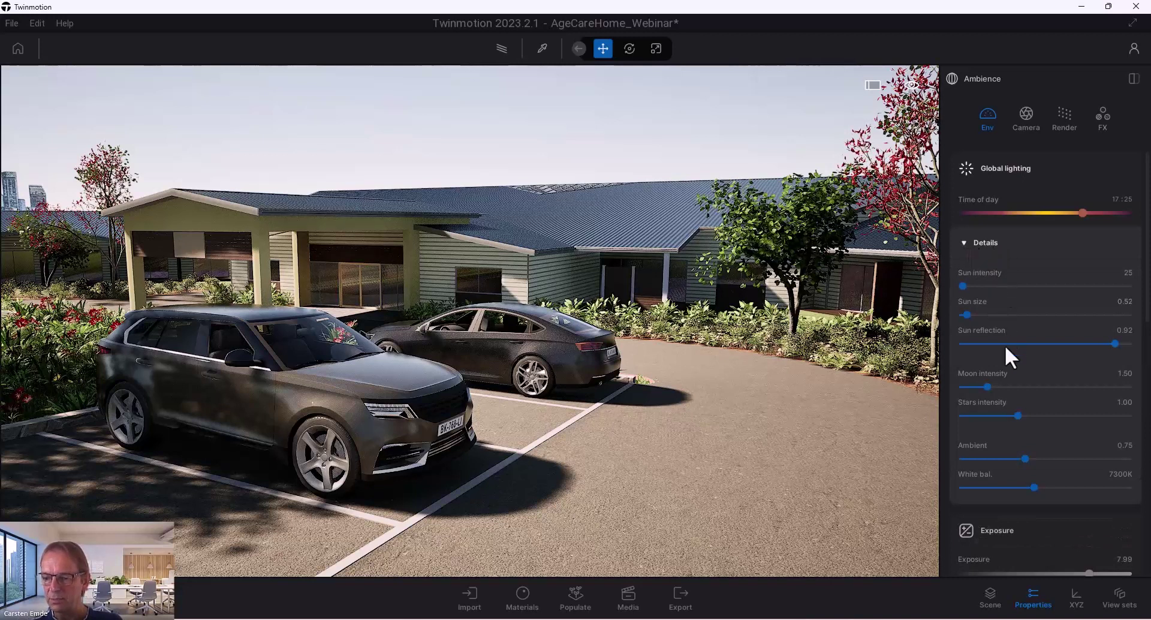
left_click(966, 243)
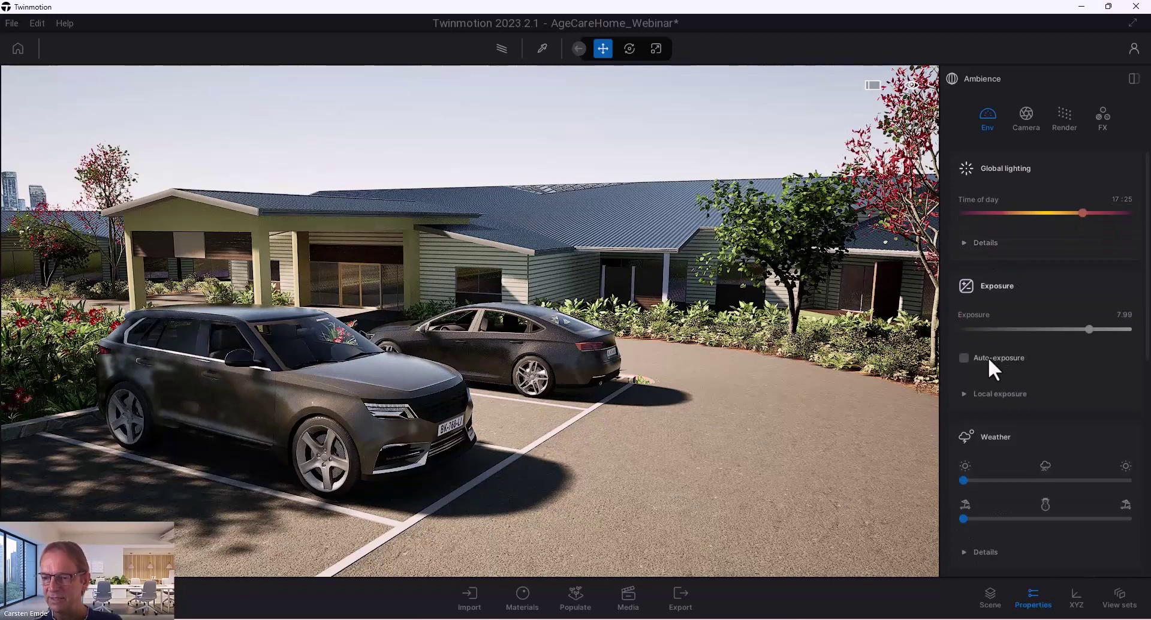
left_click(963, 394)
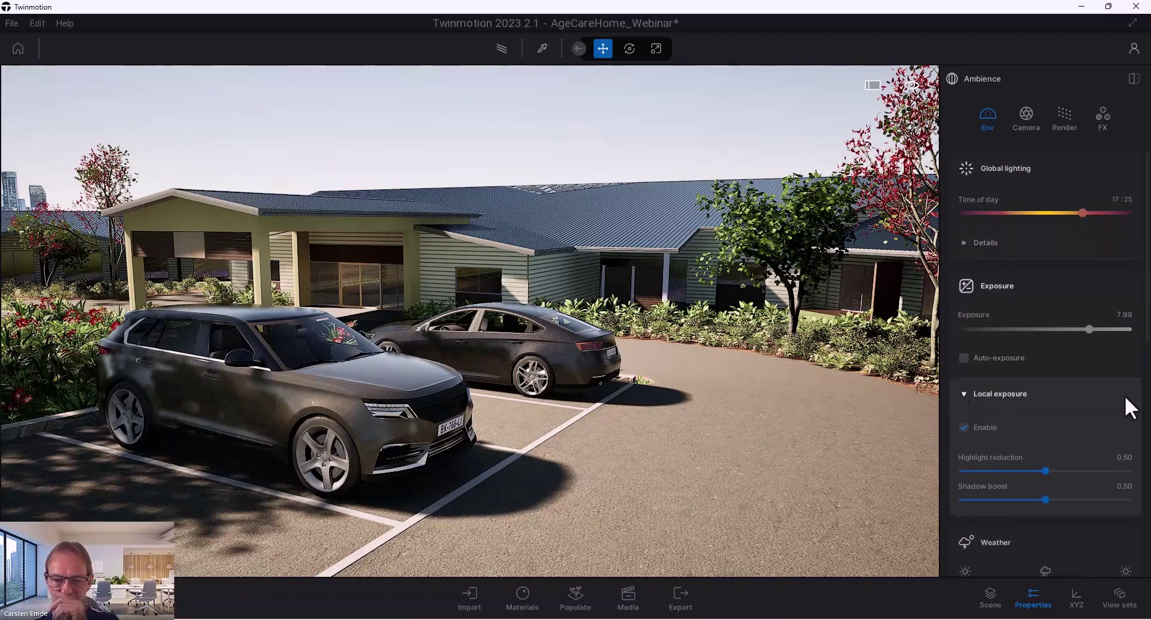
left_click(965, 429)
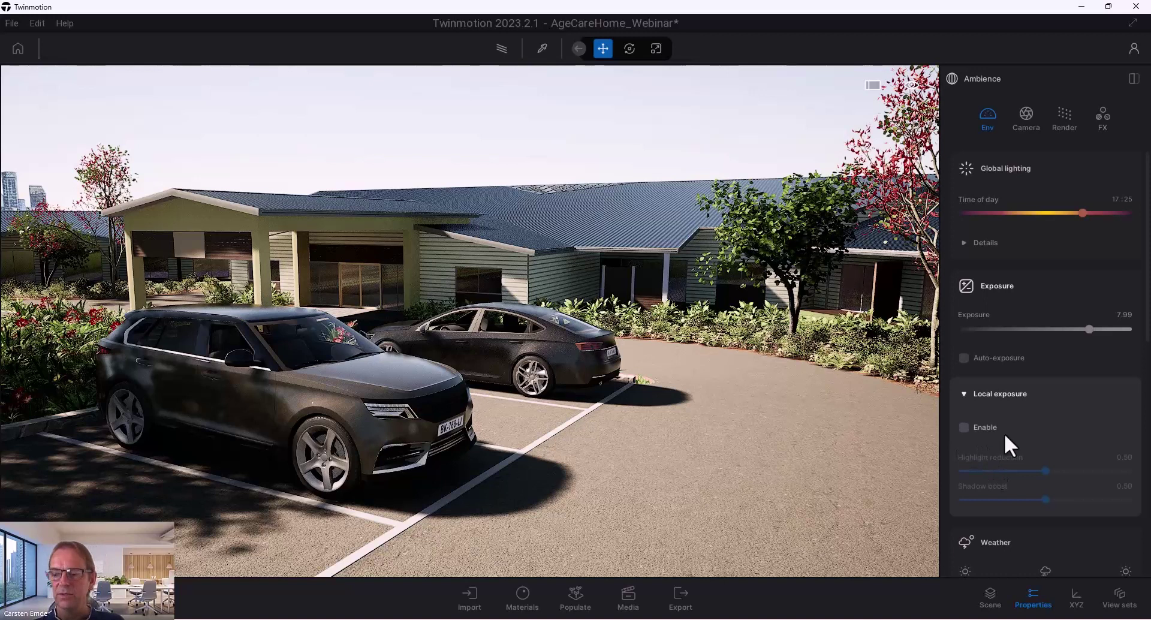
left_click(964, 428)
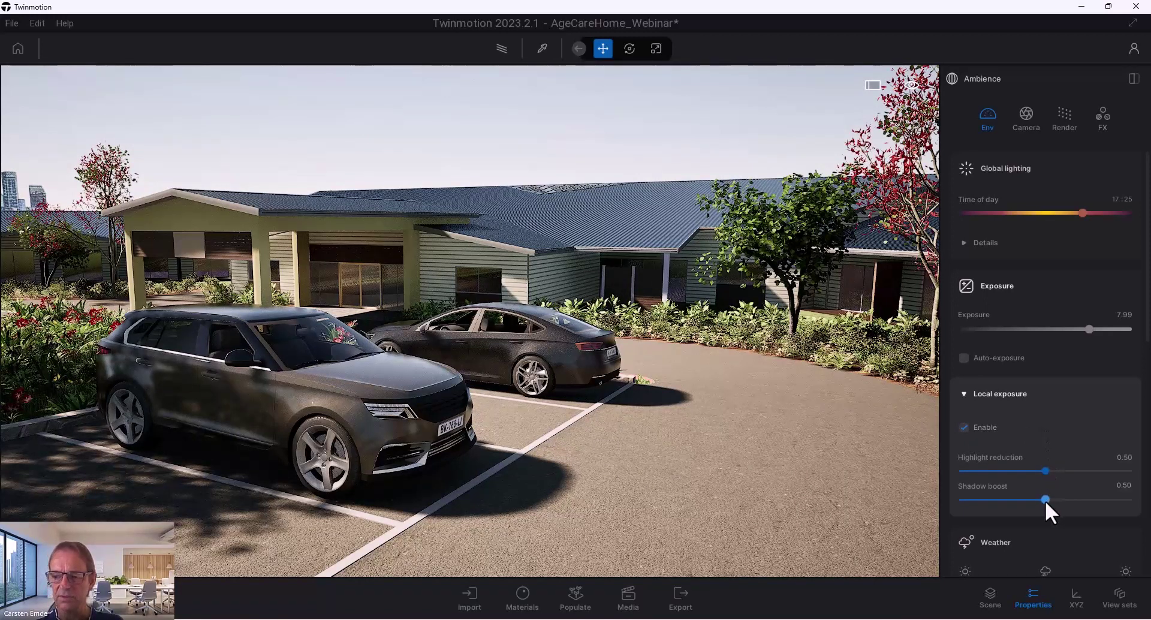
- Lower the exposure to 7.12, compare shadow boost at 0.00 and 1.00, and set the shadow boost to 0.63
left_click_drag(1041, 501, 915, 512)
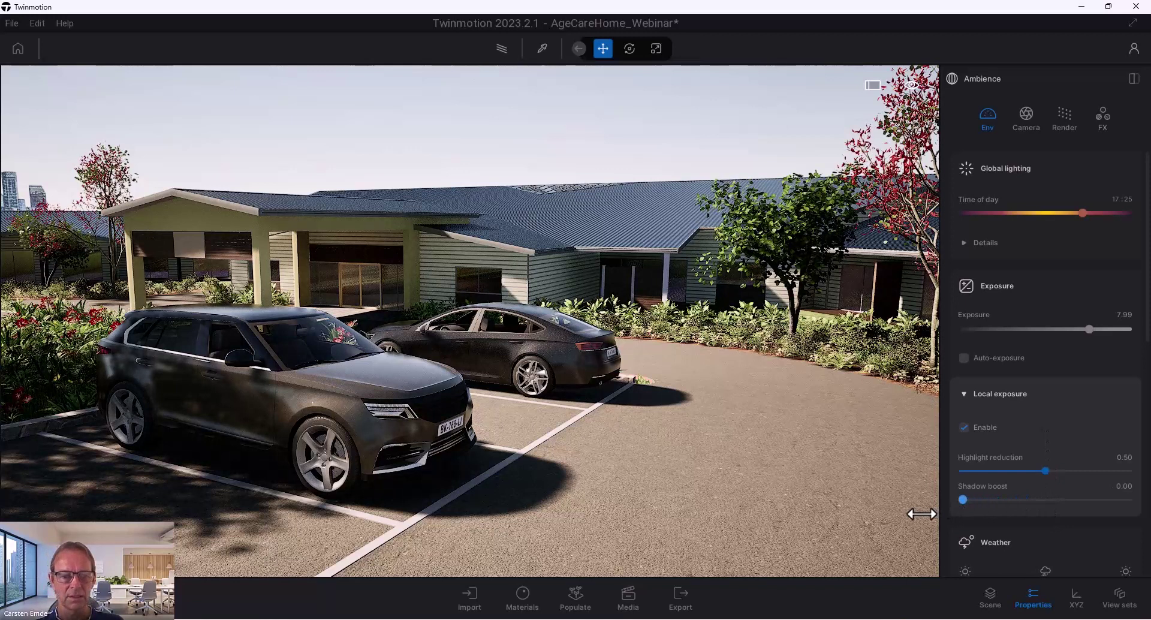
left_click_drag(1091, 330, 1084, 329)
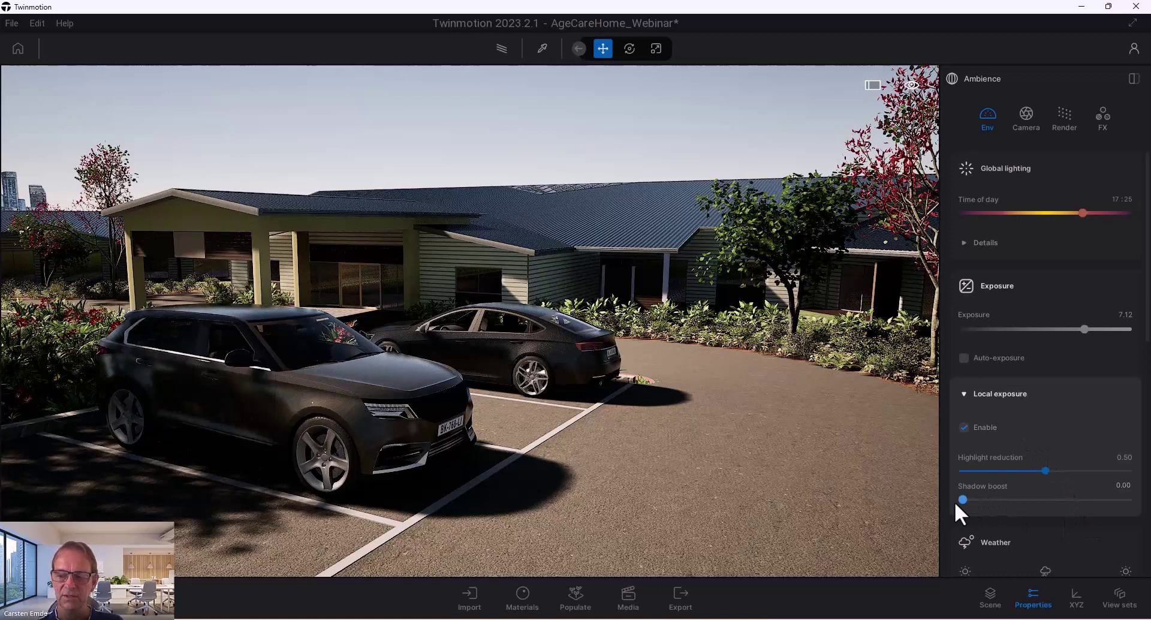
left_click_drag(963, 503, 1137, 507)
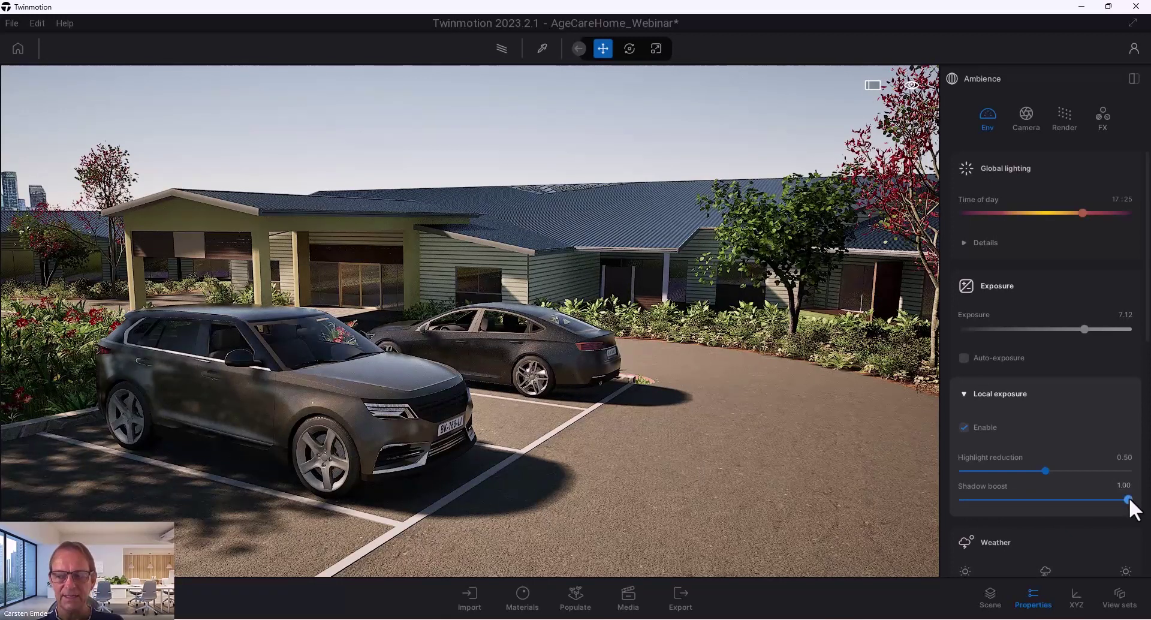
left_click_drag(1129, 497, 1068, 507)
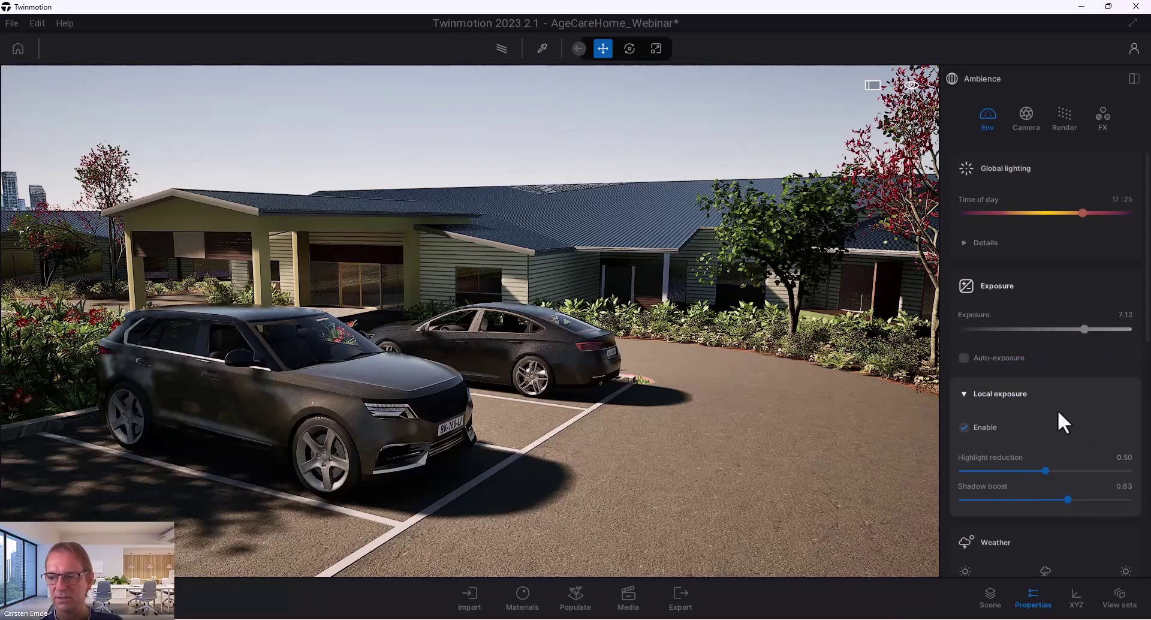
- Balance a brighter exposure against local exposure, setting highlight reduction to 0.66 and the exposure to 8.32
left_click_drag(1084, 330, 1100, 329)
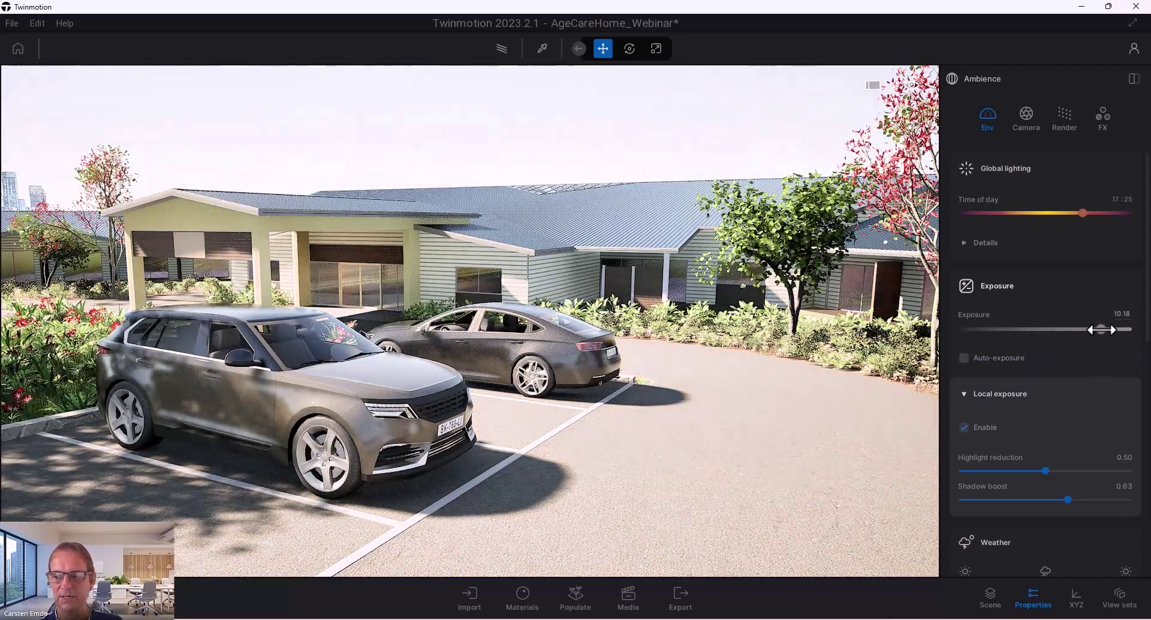
mouse_move(1045, 470)
left_mouse_down()
mouse_move(1131, 473)
mouse_move(1037, 479)
left_mouse_up()
left_click_drag(1098, 332, 1097, 332)
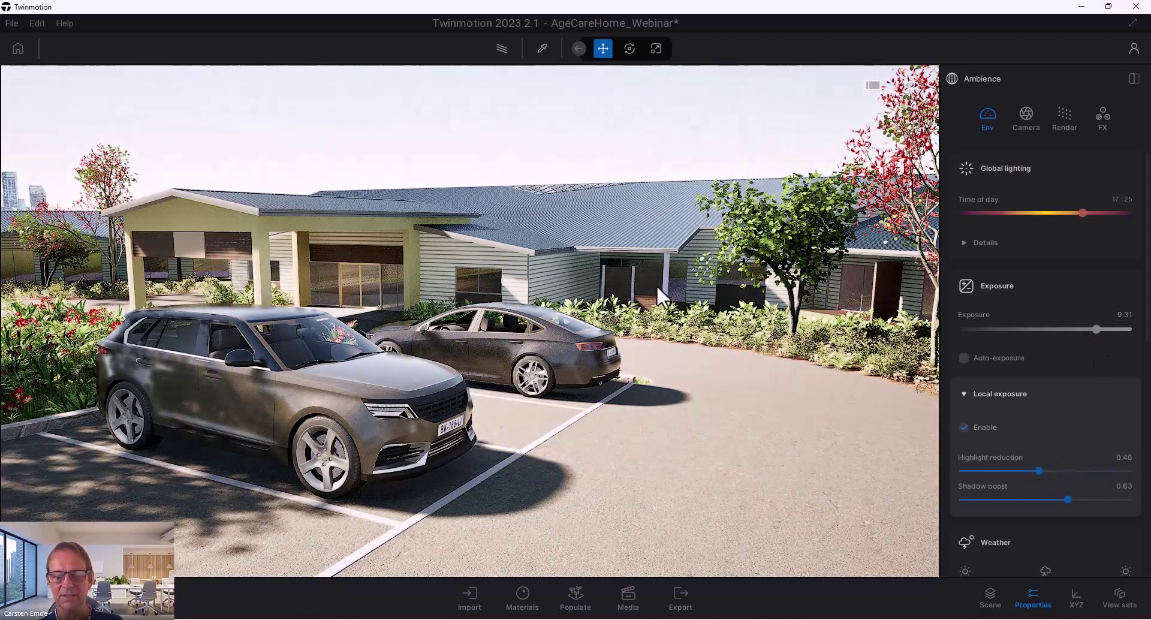
left_click_drag(1039, 470, 1071, 476)
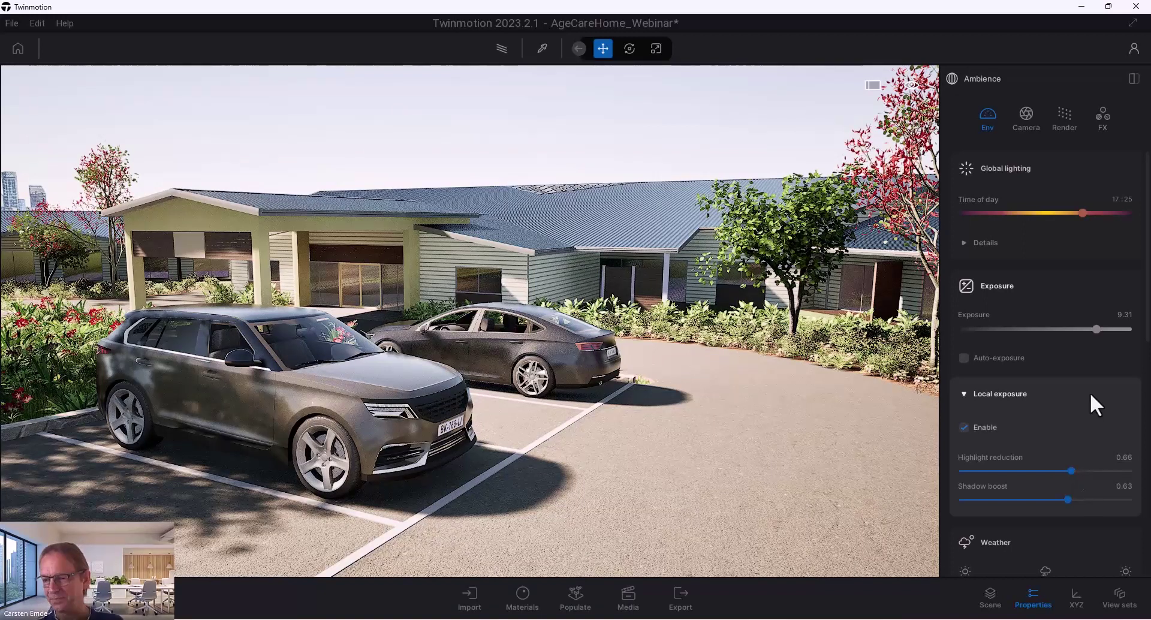
left_click_drag(1096, 330, 1092, 331)
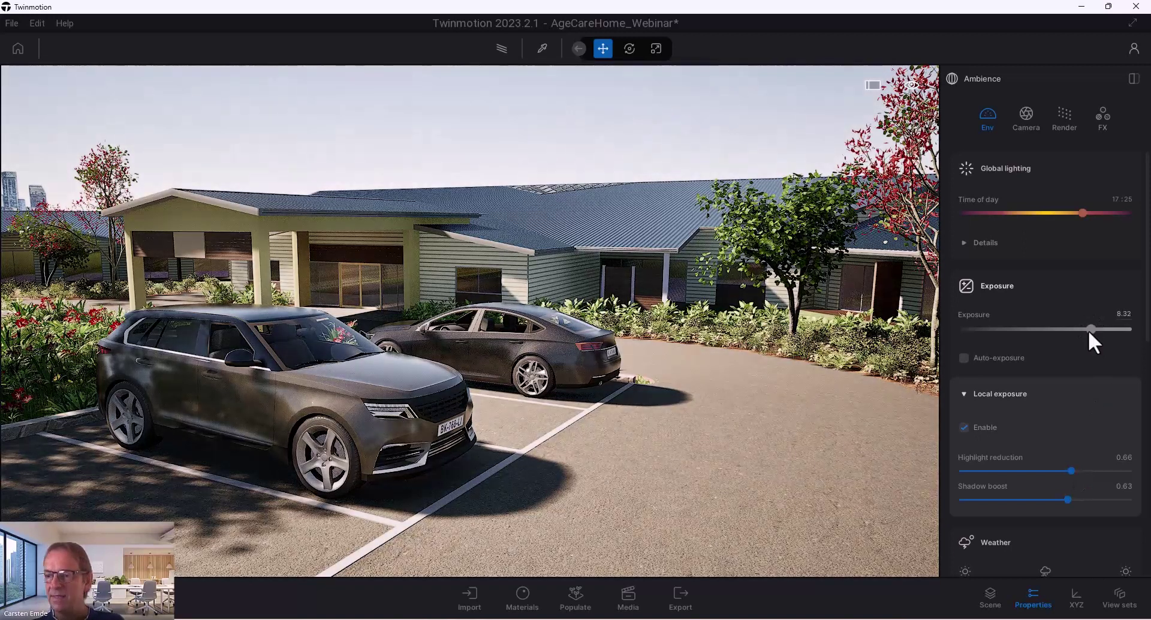
- Open the global lighting details, try sun intensities of 0, 5 and 1087, and set the sun intensity back to 25
left_click(964, 243)
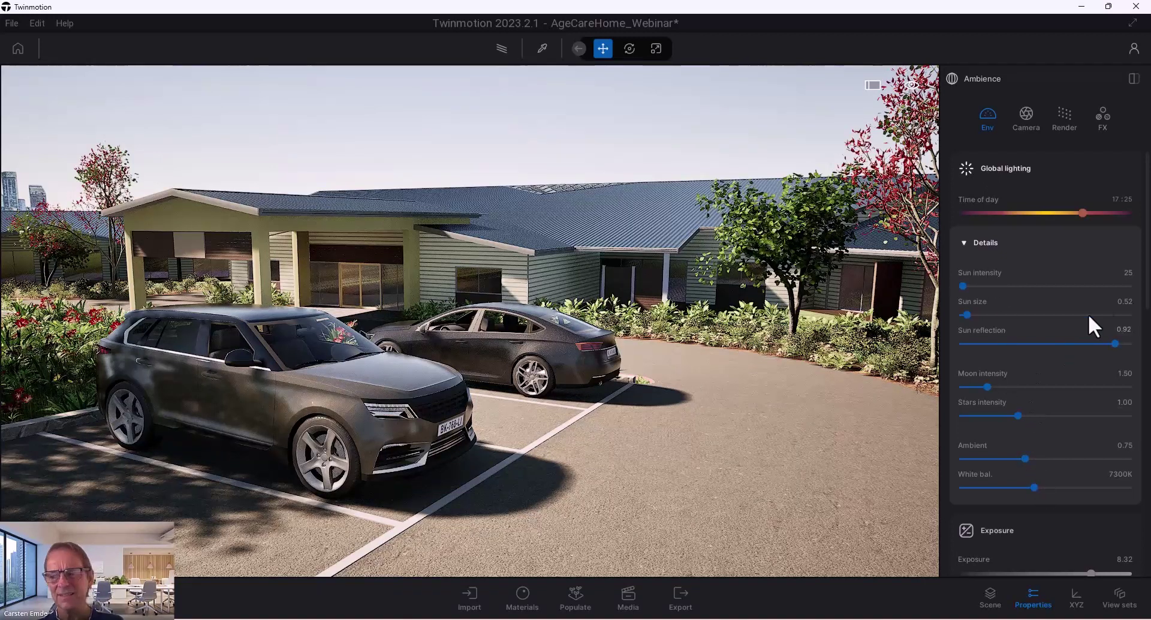
left_click(1128, 273)
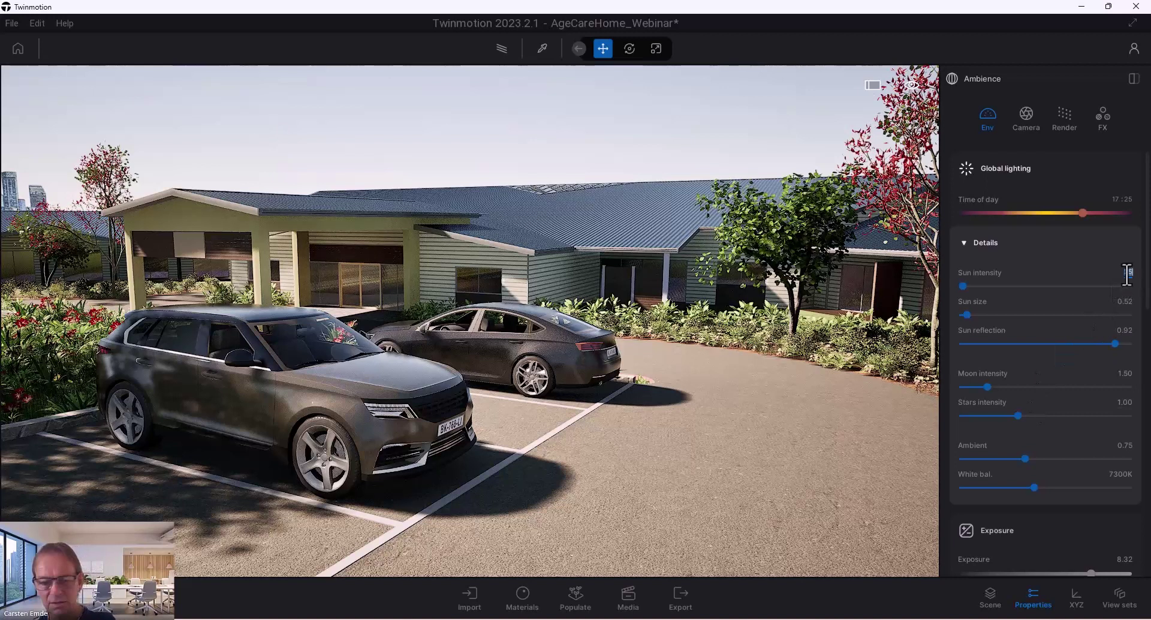
type("0")
key("Return")
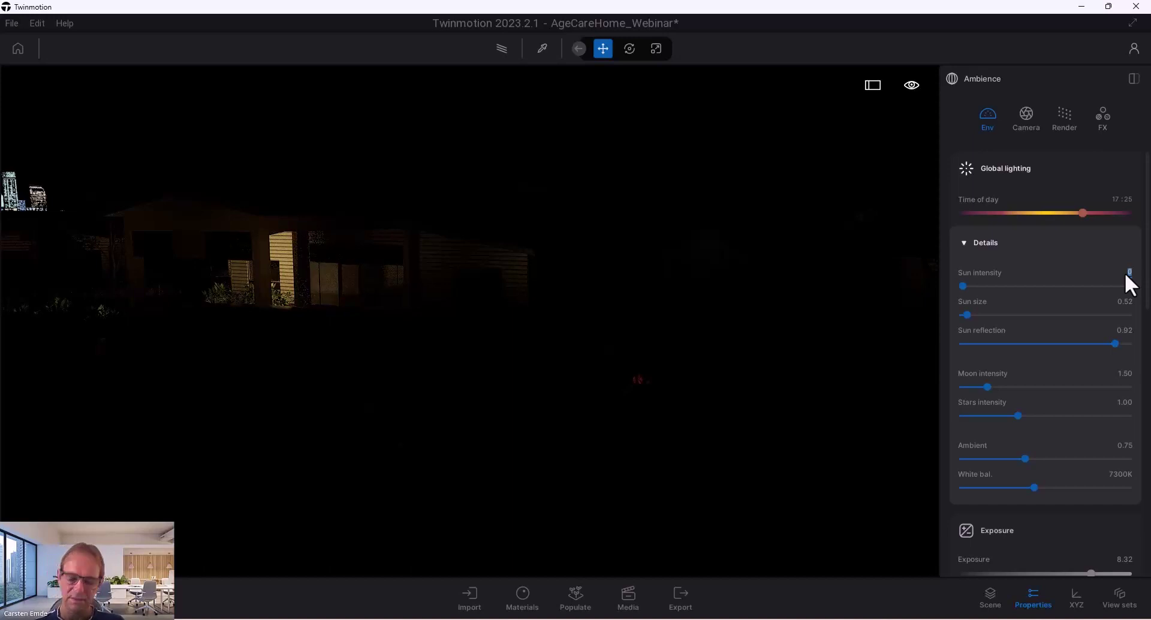
type("5")
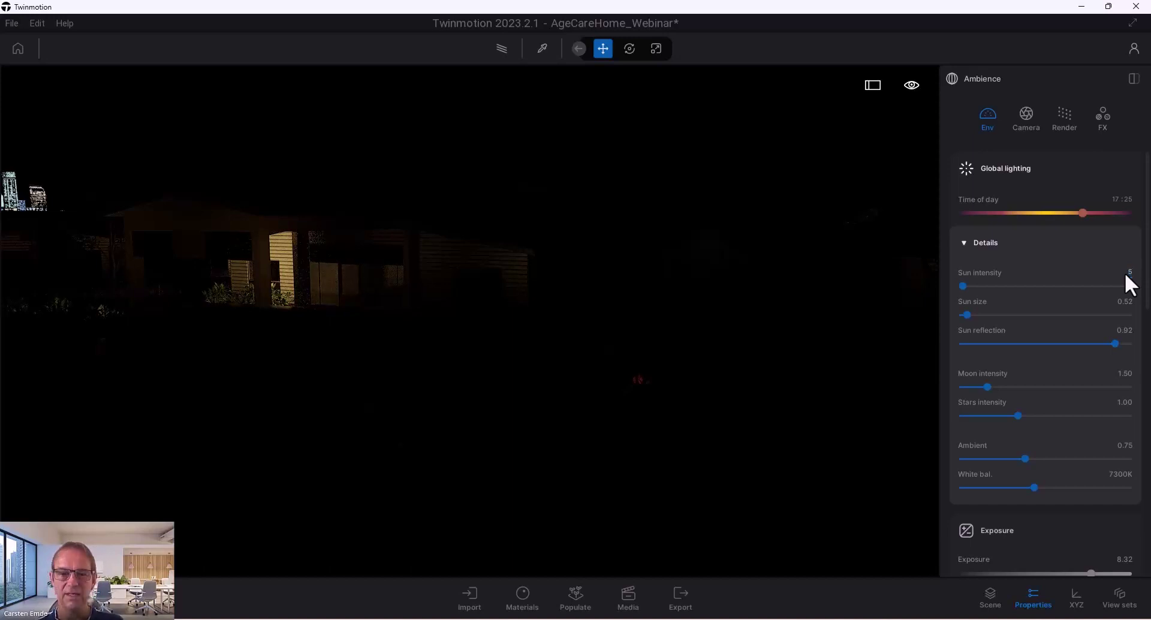
key("Return")
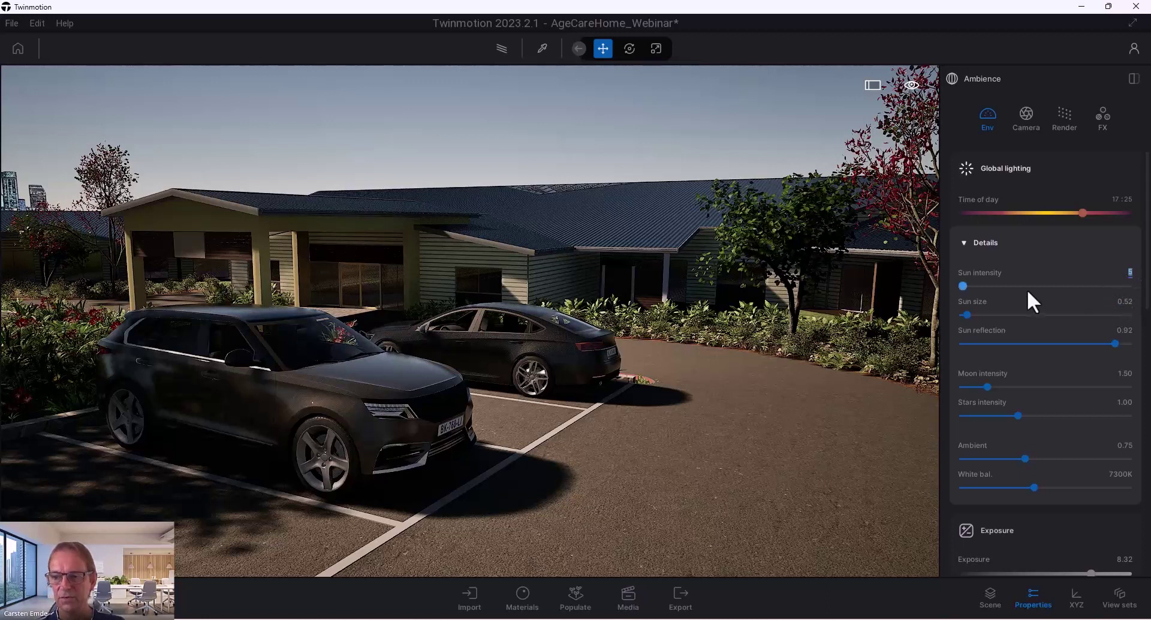
left_click(964, 286)
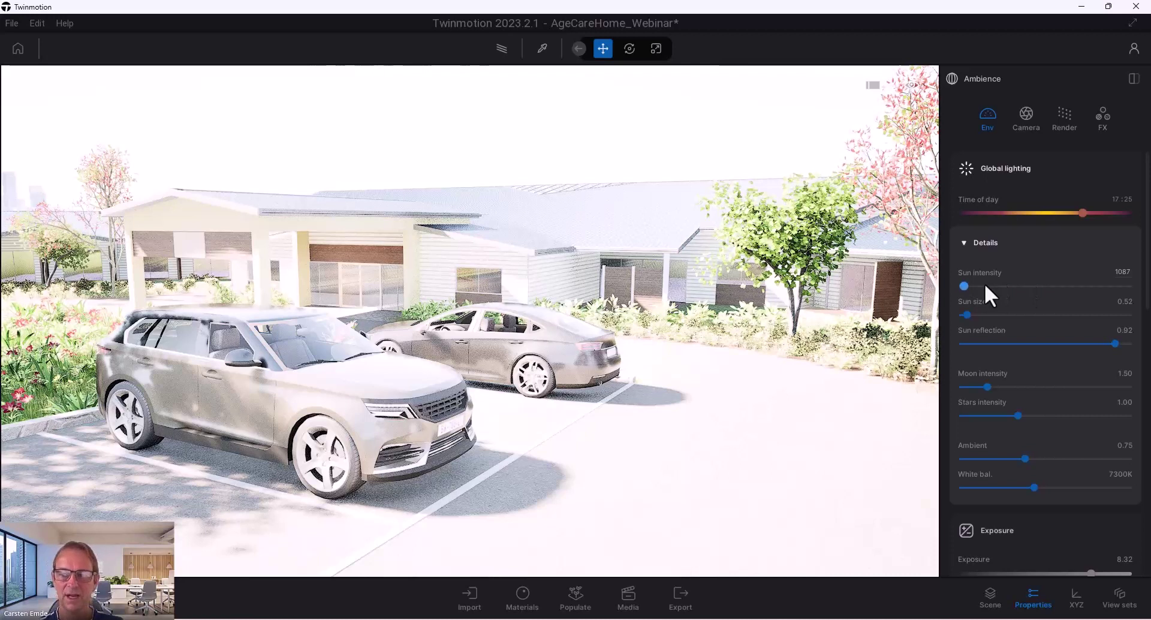
left_click(1123, 272)
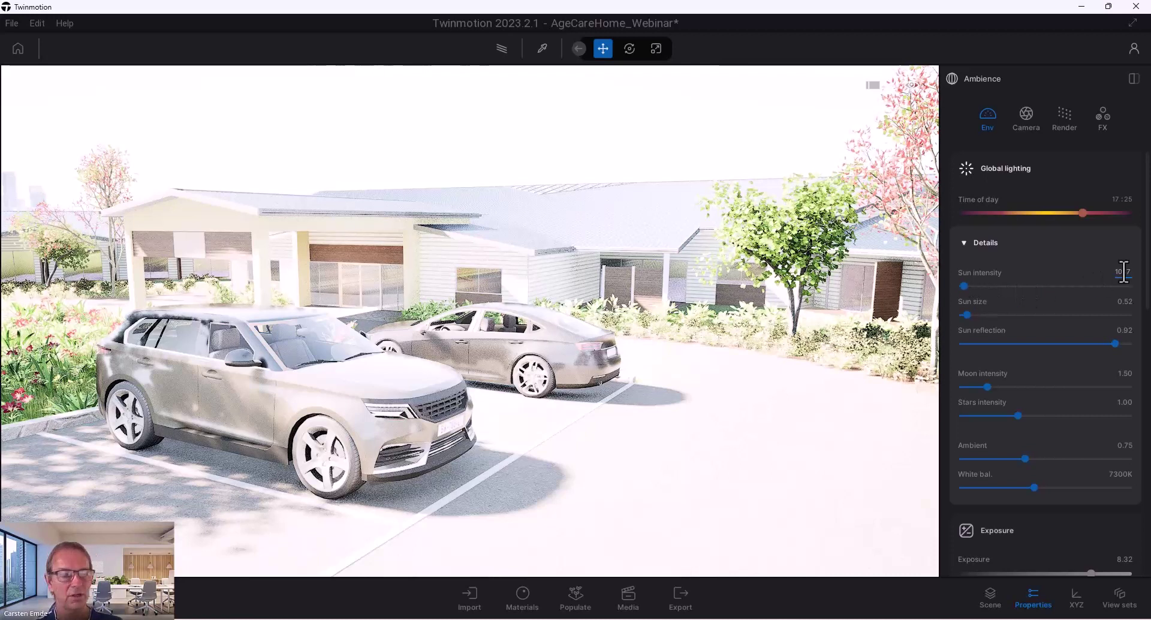
double_click(1123, 272)
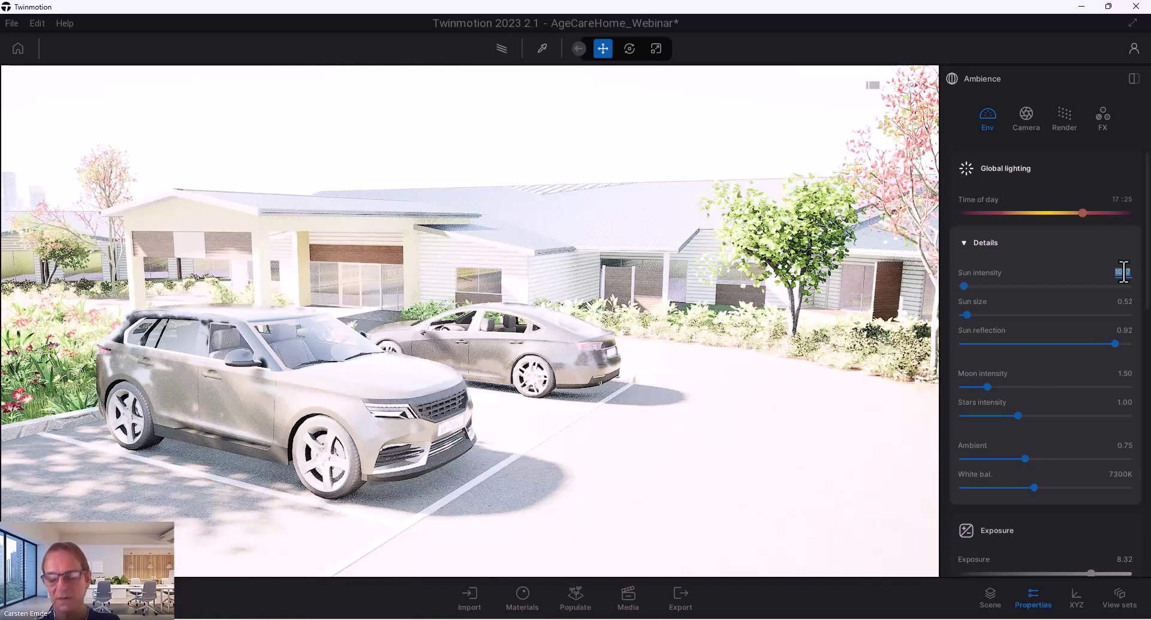
type("25")
key("Return")
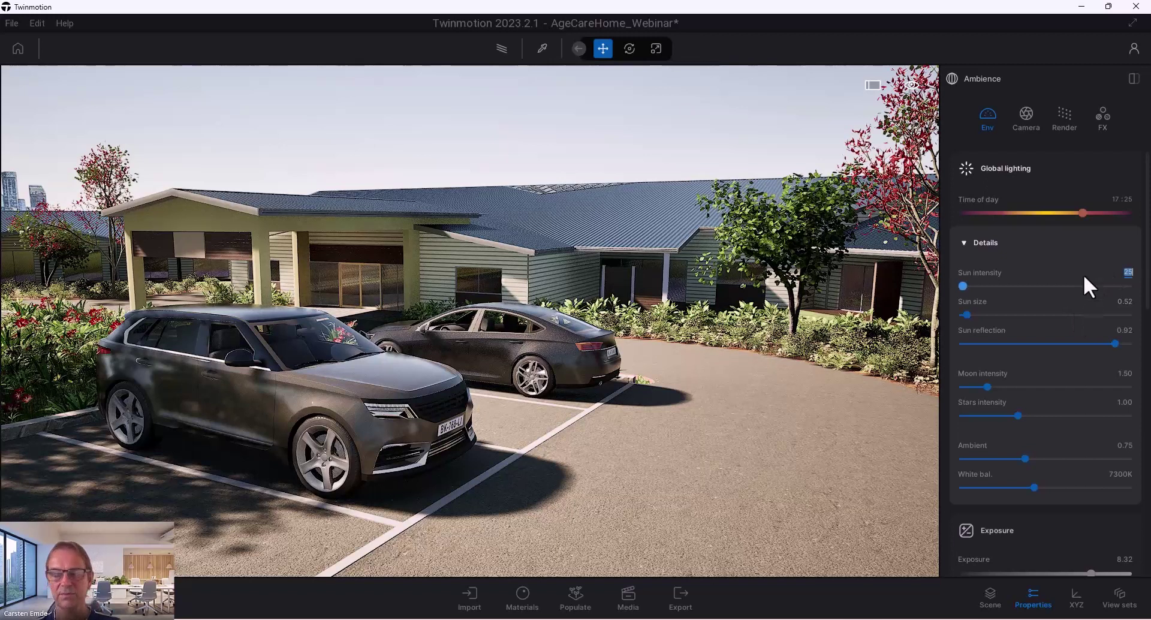
- Compare sun intensities of 12 and 50 with 25 and restore the sun intensity to 25
type("12")
key("Return")
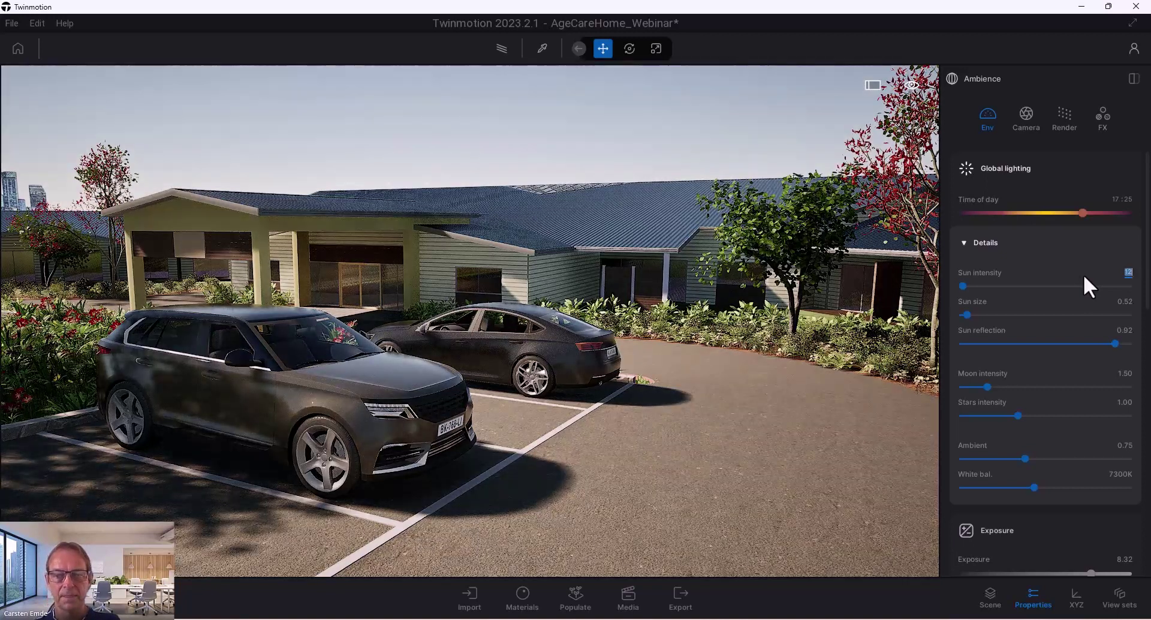
type("25")
key("Return")
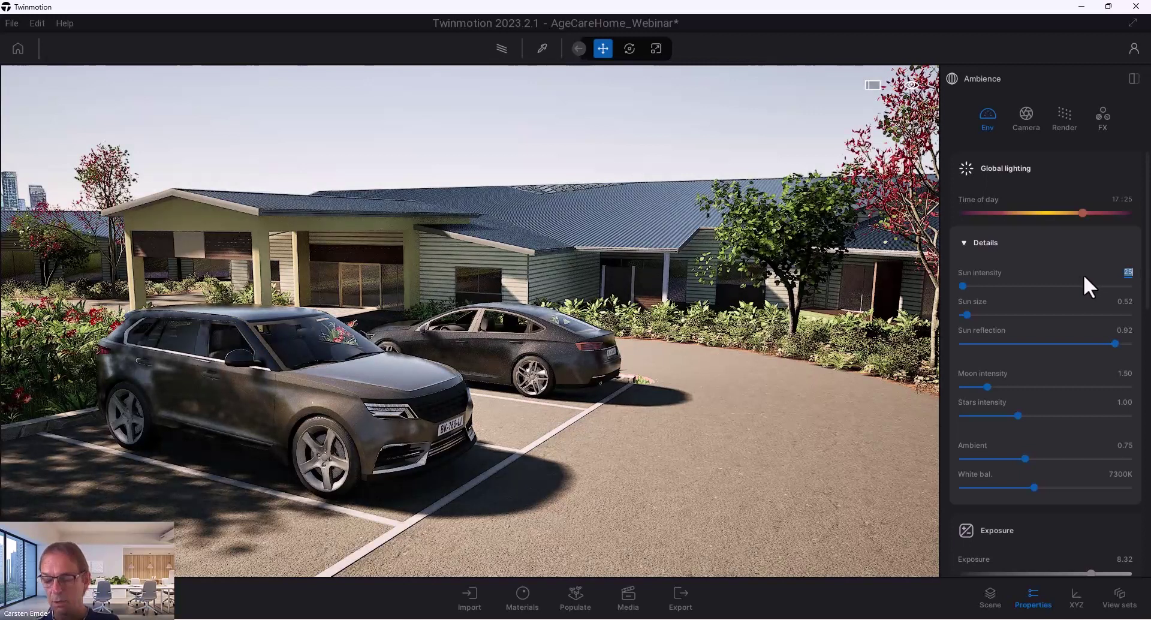
type("50")
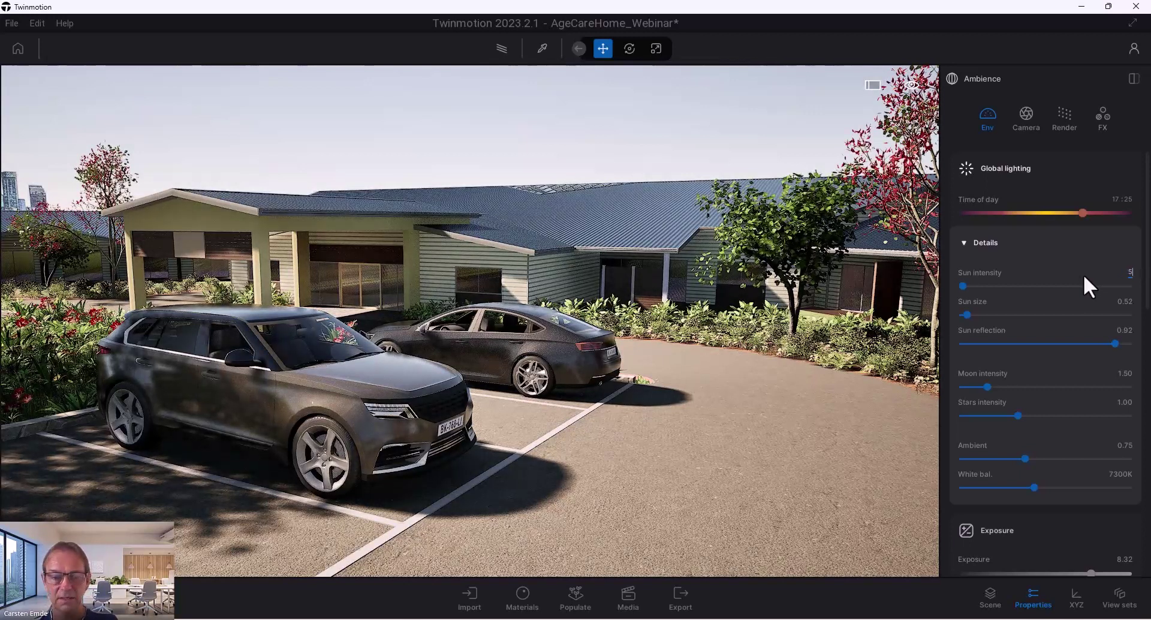
key("Return")
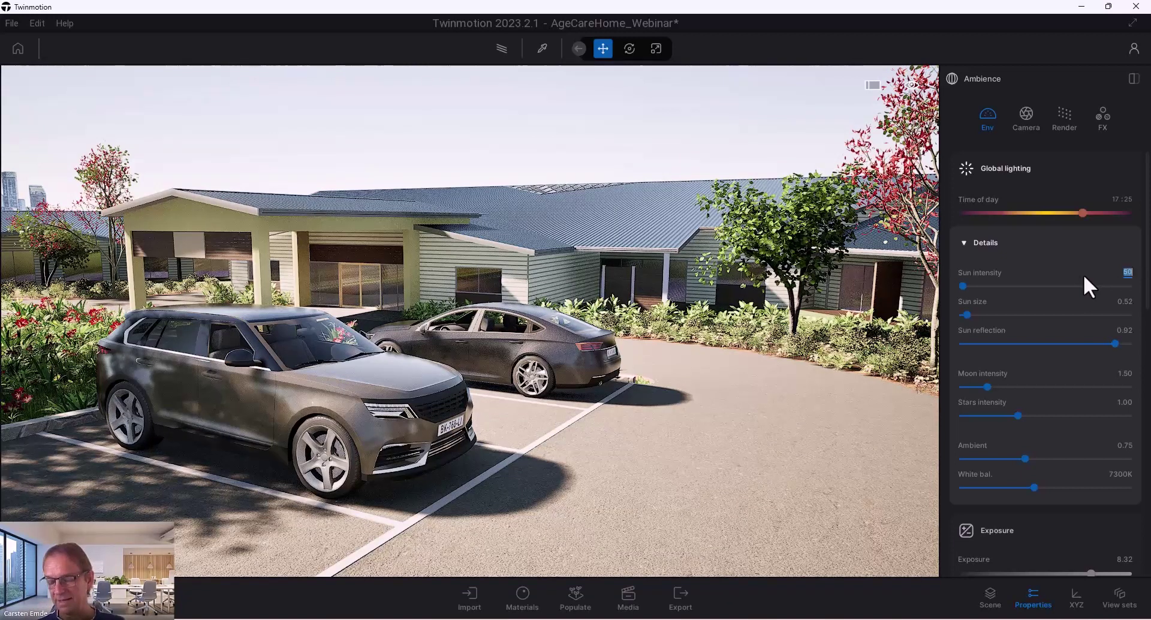
type("25")
key("Return")
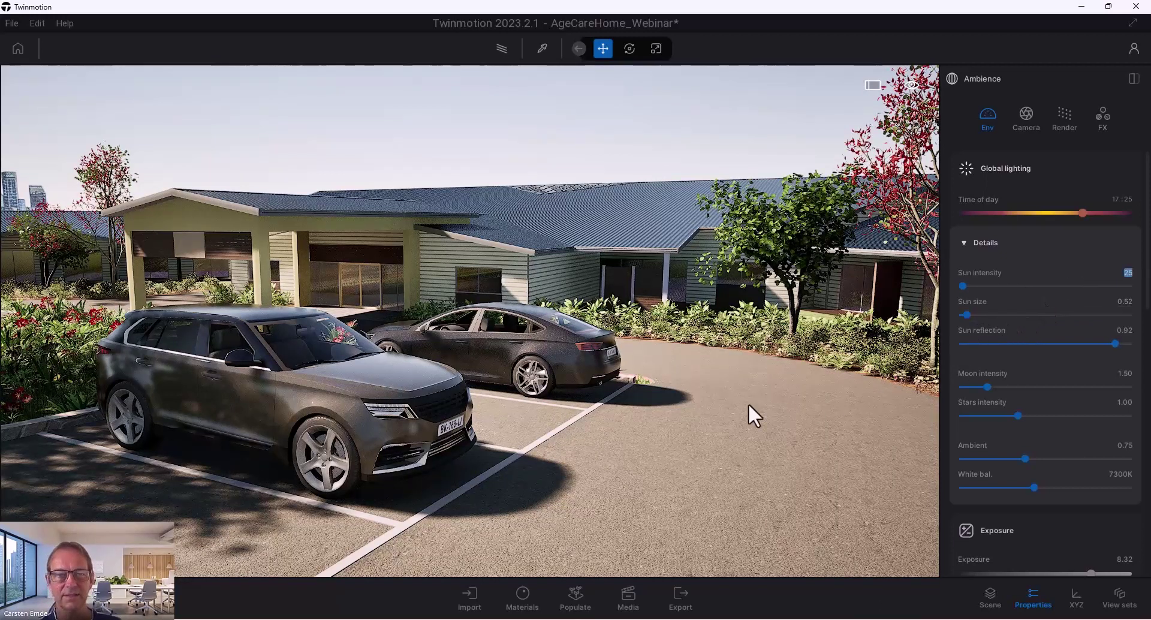
- Set the sun size to 9.06 and examine the shadows around the parked cars from closer up
left_click_drag(968, 314, 1038, 315)
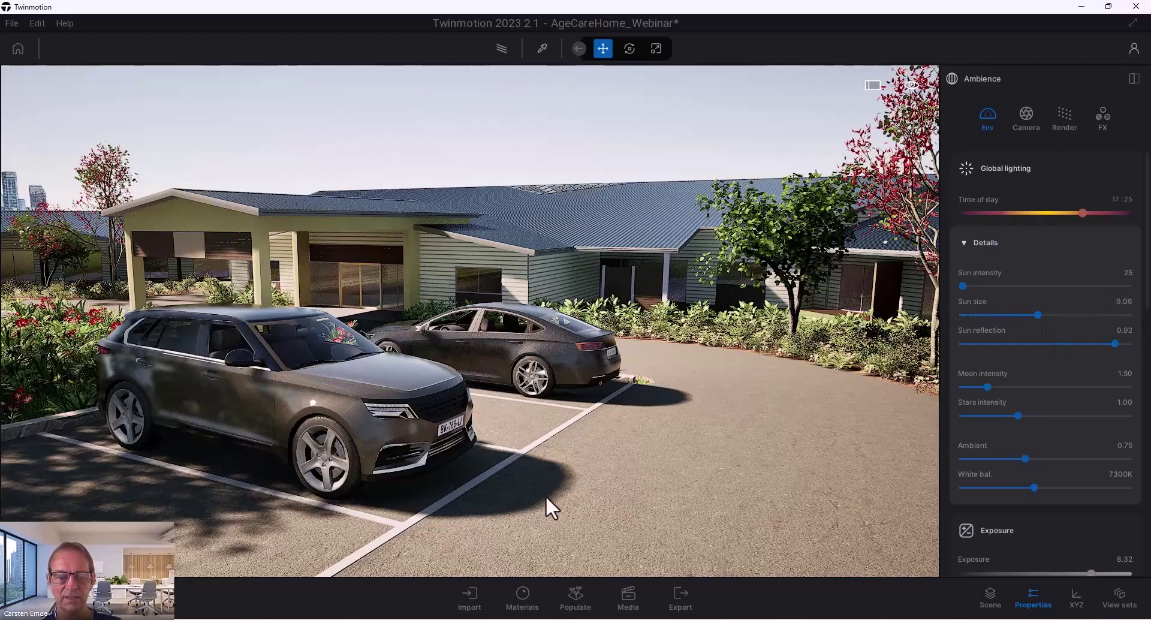
left_click_drag(539, 505, 551, 483)
scroll(581, 376, "up", 5)
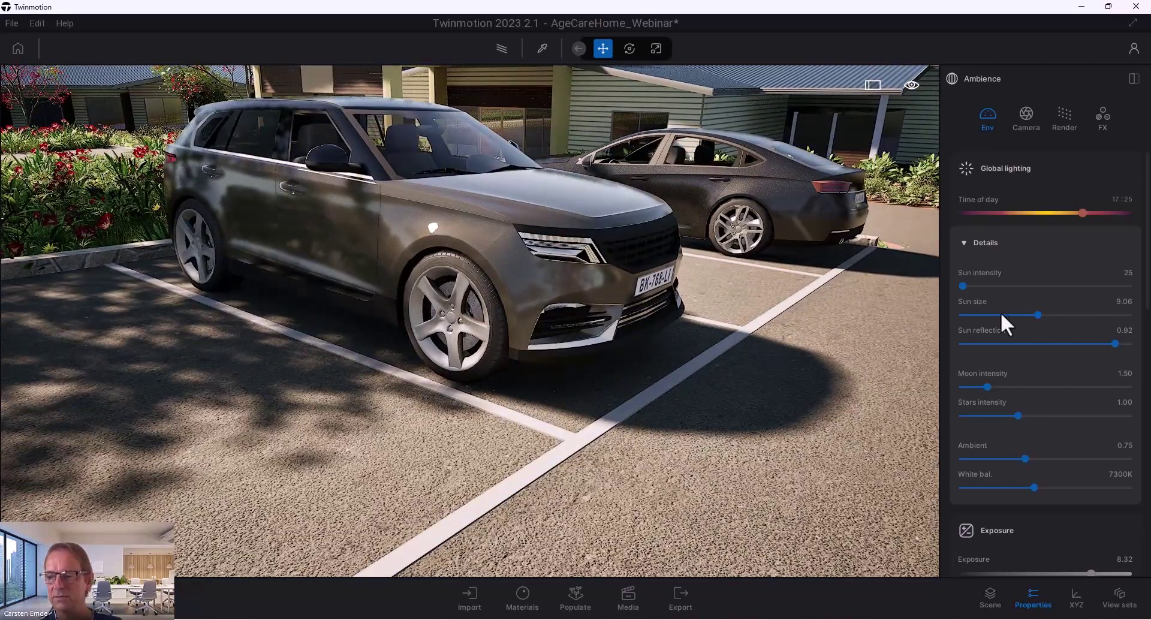
- Reduce the sun size to 0.52 to sharpen the car's shadow
left_click_drag(1037, 317, 1000, 314)
left_click(1122, 302)
key("BackSpace")
type("0.52")
key("Return")
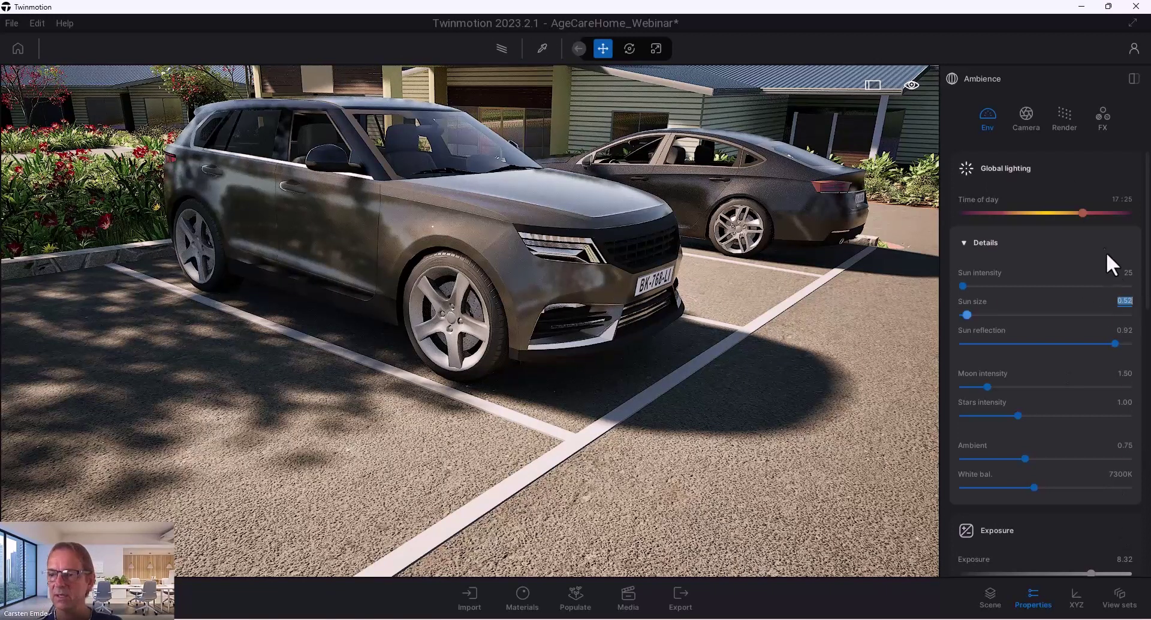
- Switch the rendering mode from real time to the path tracer and return to the environment settings
left_click(1066, 123)
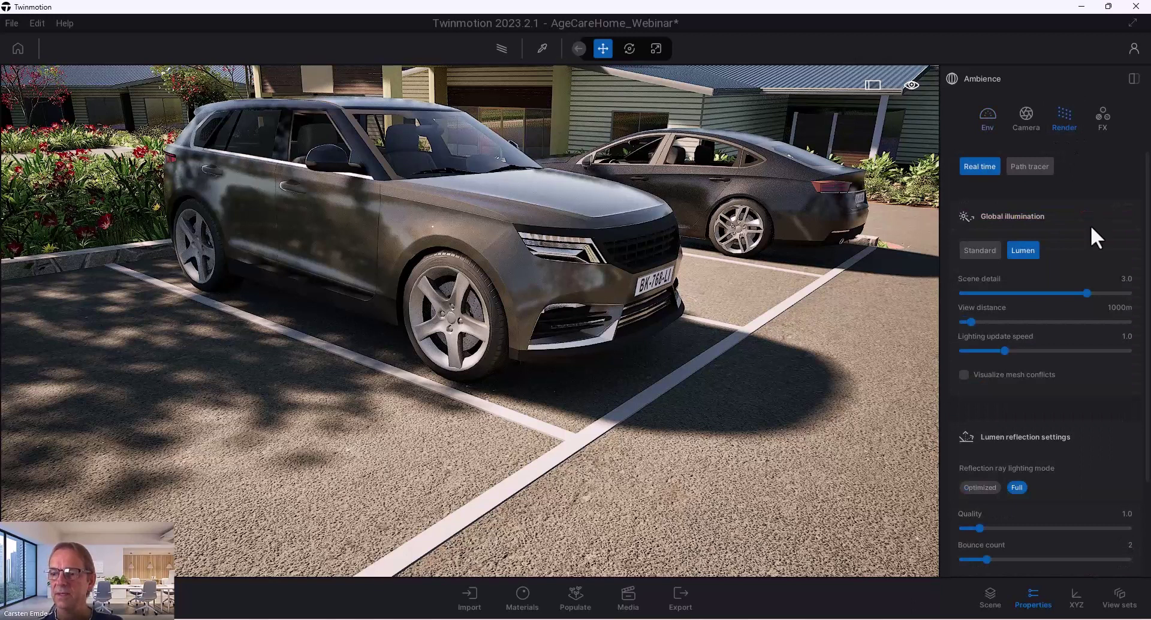
left_click(1027, 165)
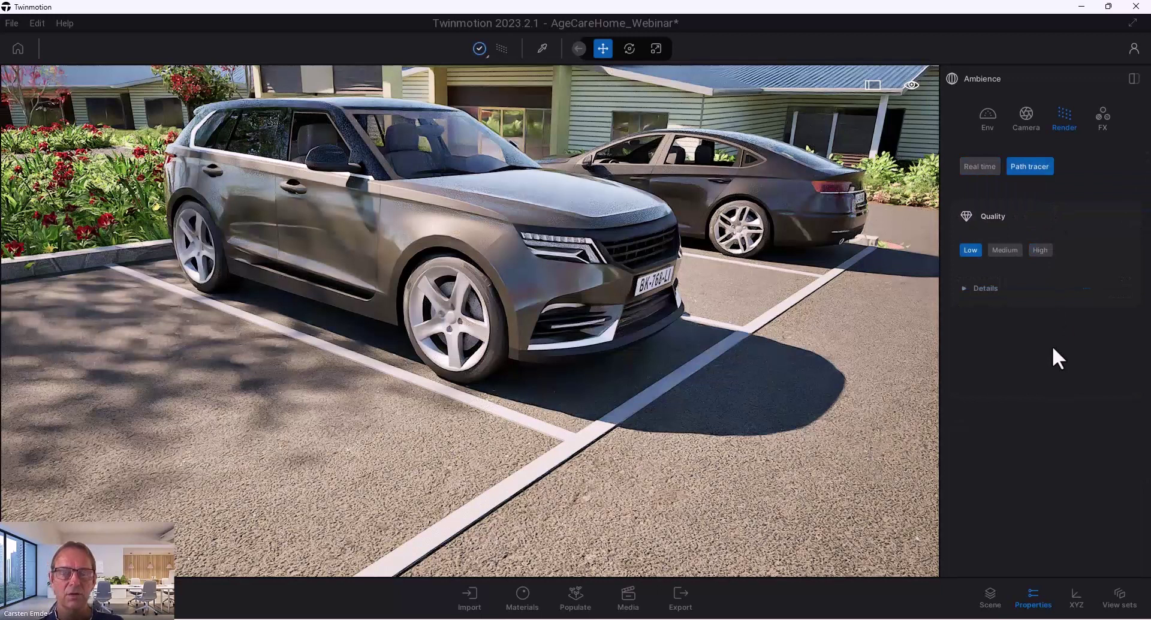
left_click(987, 117)
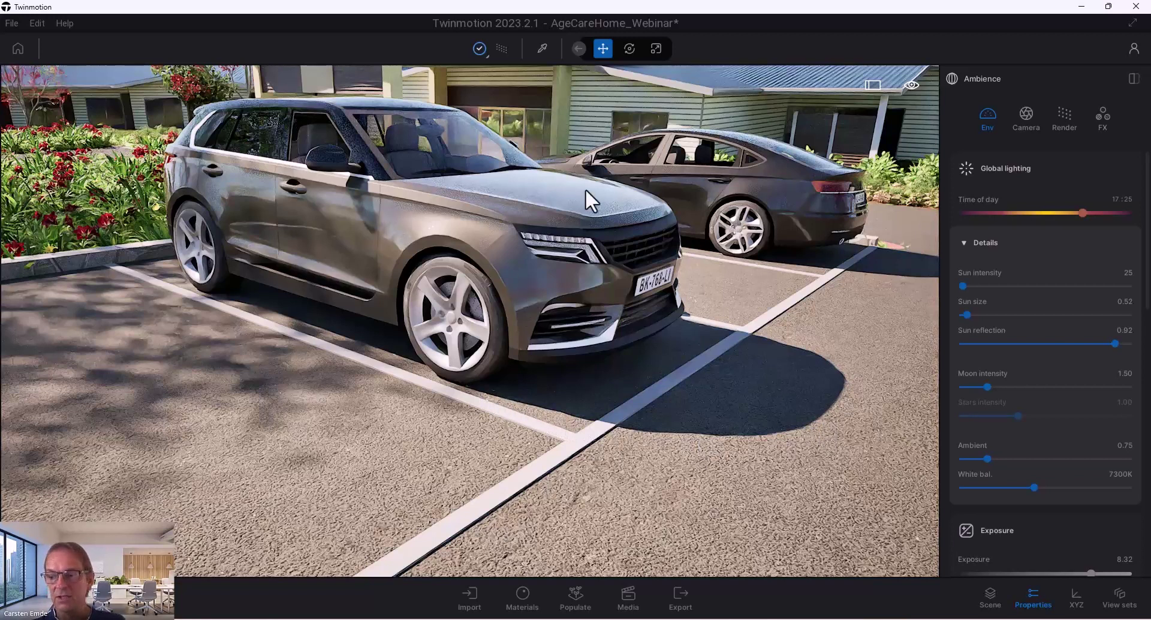
- Set the desktop shadow quality to Ultra in the preferences and apply the change
left_click(41, 24)
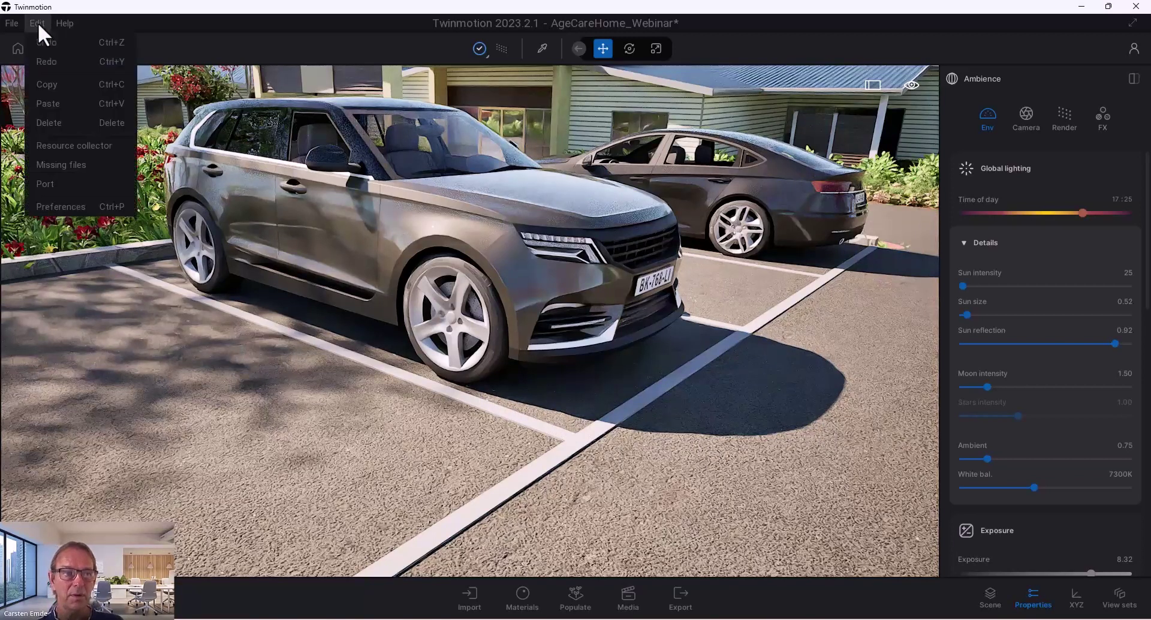
left_click(68, 203)
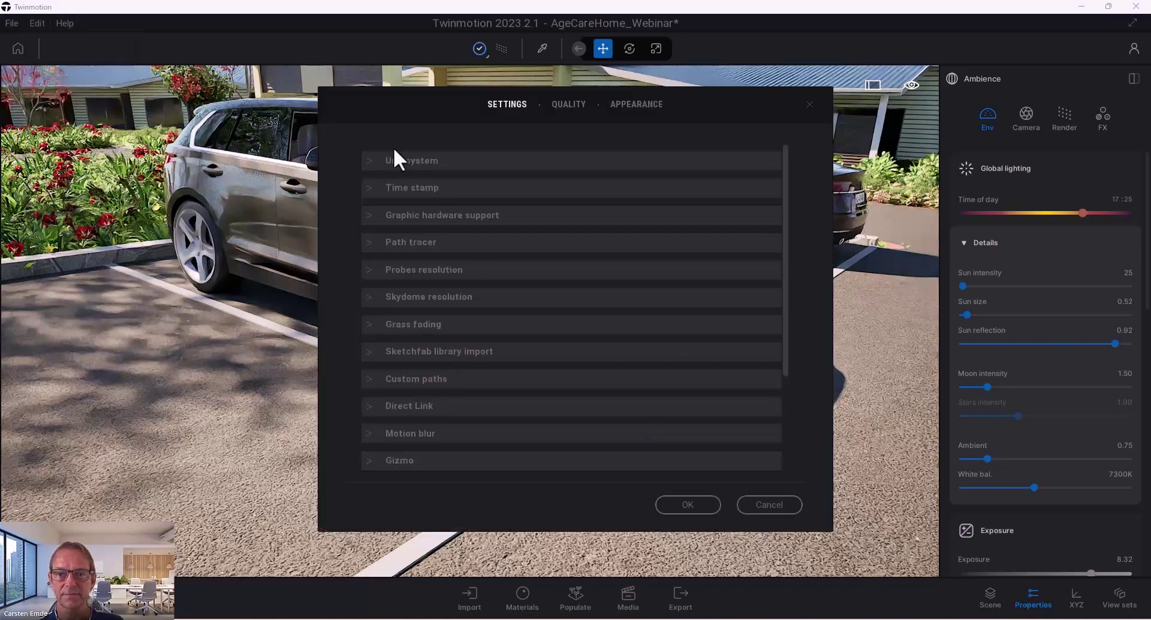
left_click(579, 103)
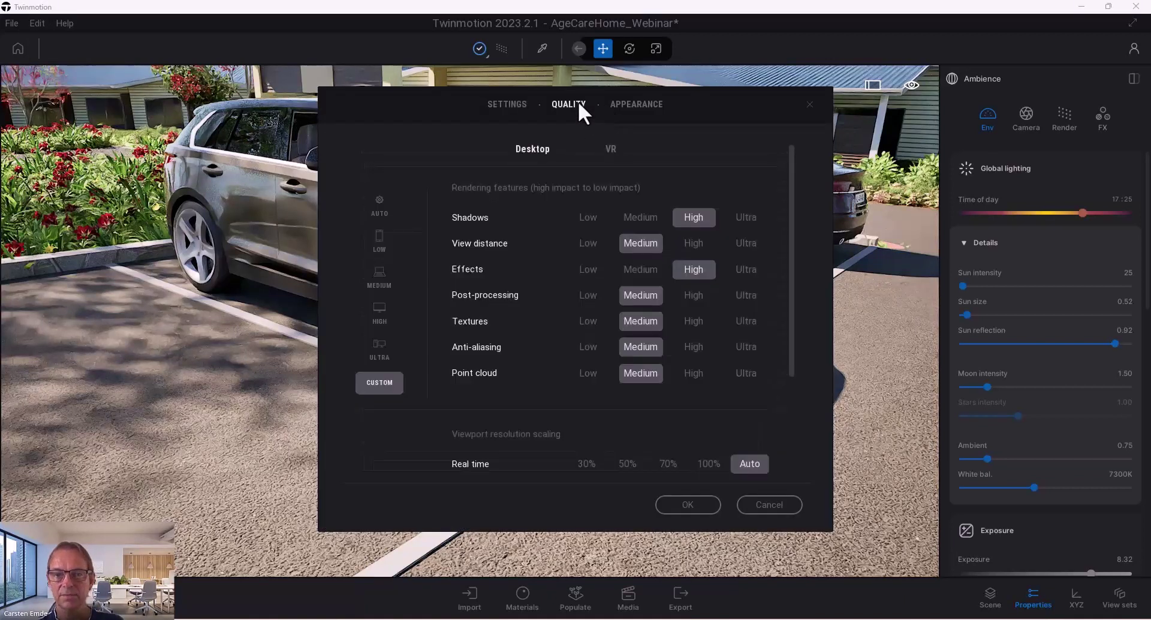
left_click(742, 217)
left_click(703, 505)
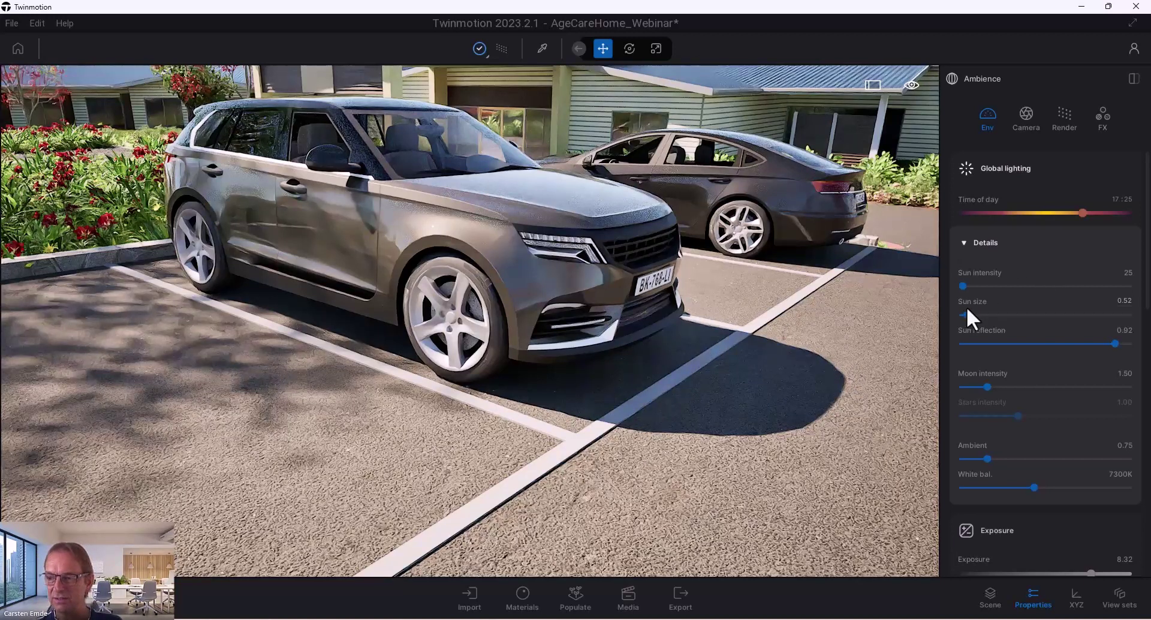
- Set the sun size to 1 and examine the path-traced shadow around the front car's wheel
left_click(1123, 301)
type("1")
key("Return")
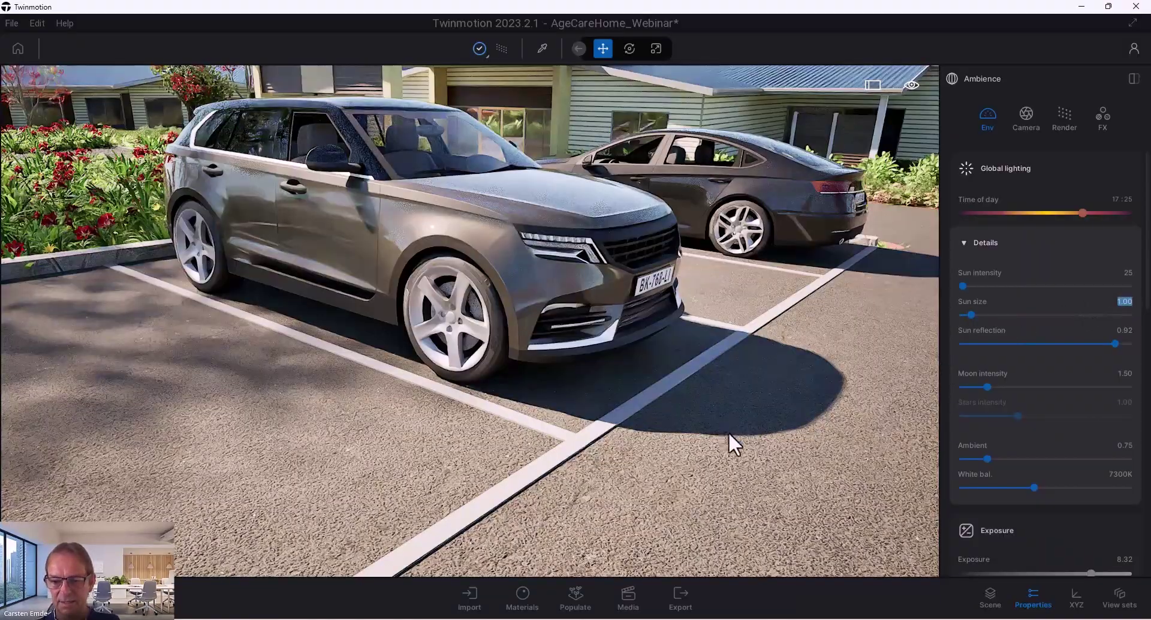
scroll(725, 469, "up", 5)
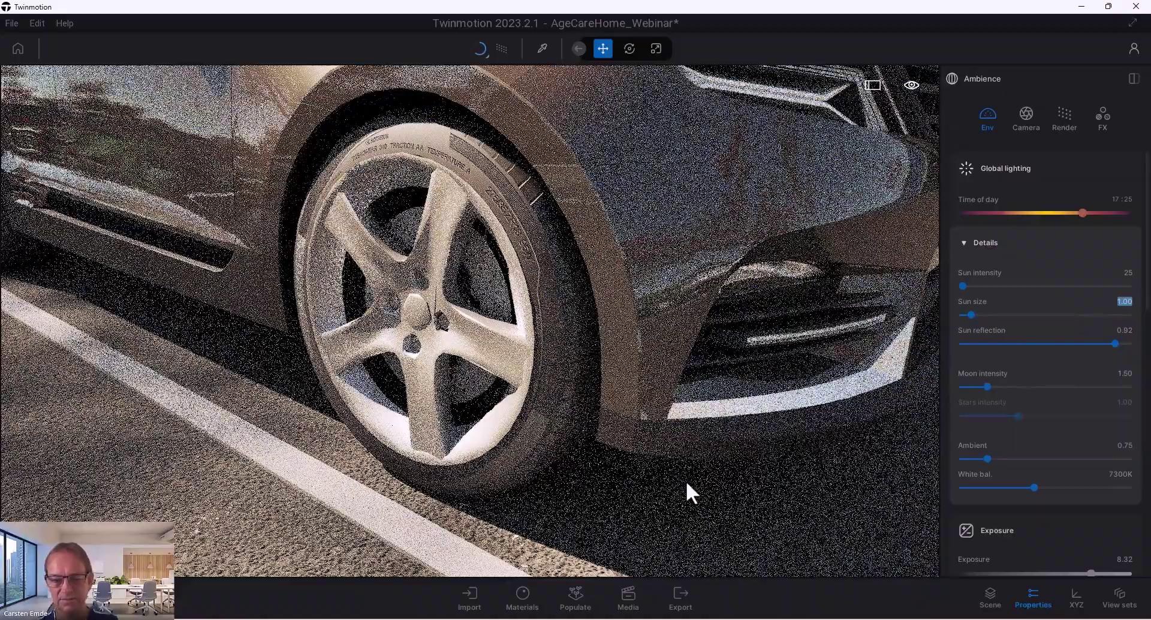
scroll(689, 488, "down", 8)
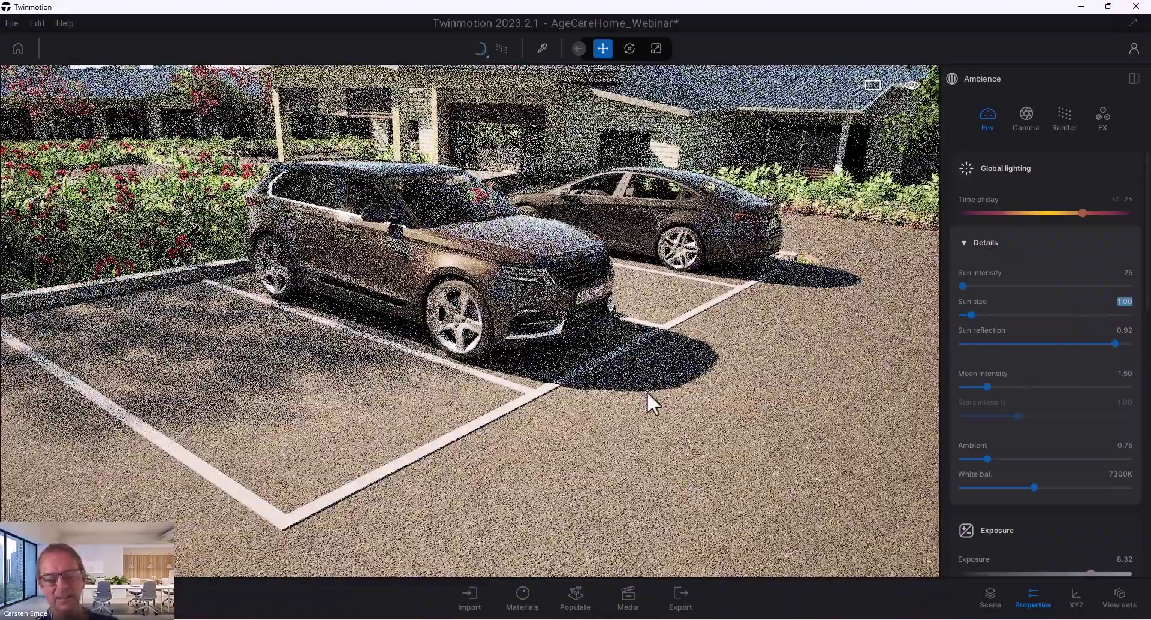
- Try a sun size of 3 and inspect the shadow edge beneath the front bumper from close up
scroll(648, 392, "up", 8)
type("3")
key("Return")
scroll(692, 491, "up", 5)
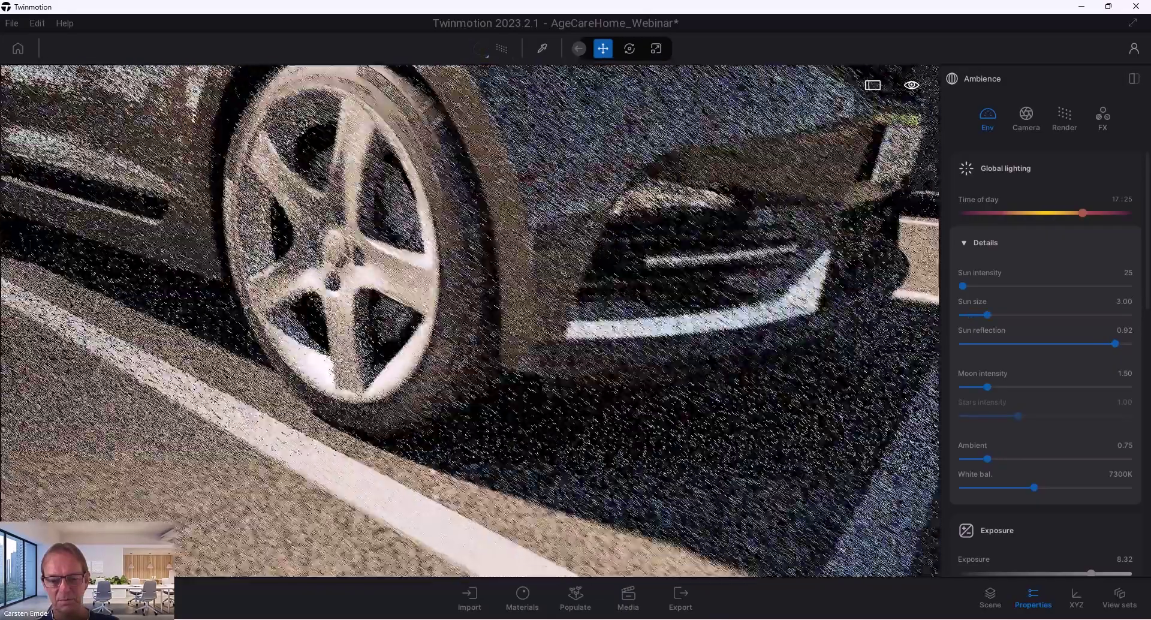
scroll(692, 490, "down", 5)
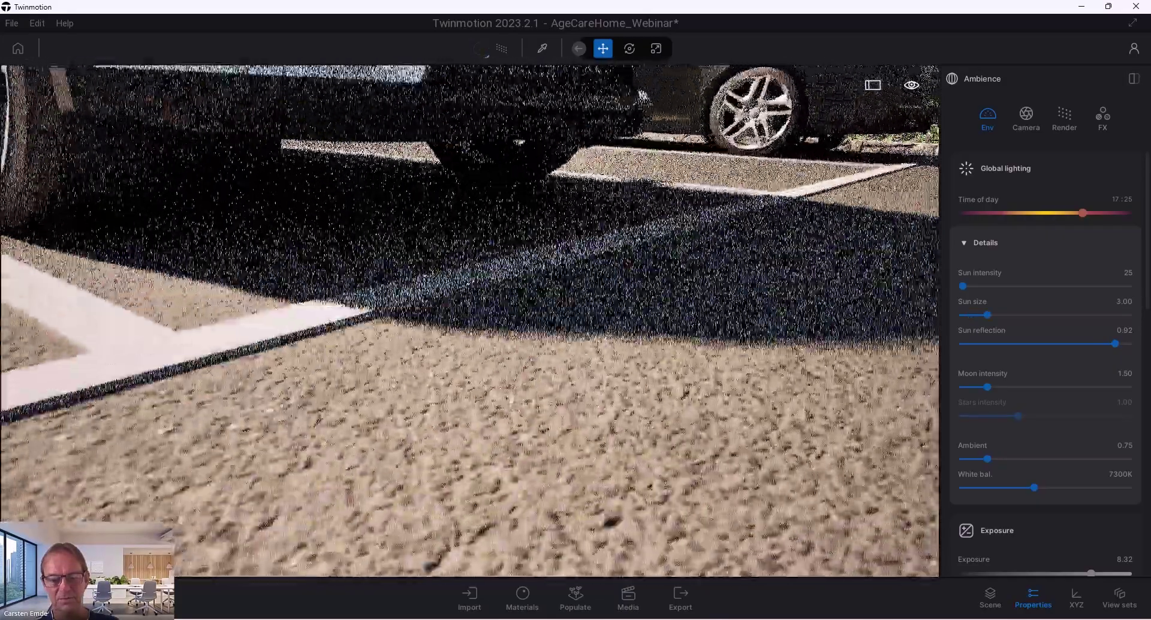
scroll(692, 490, "down", 3)
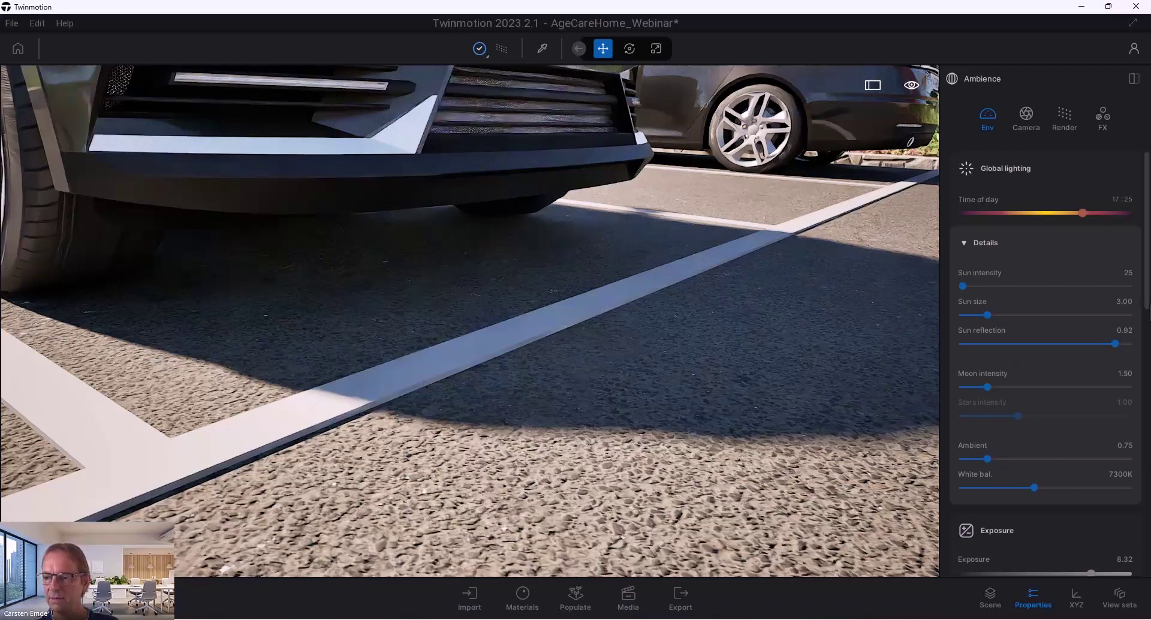
- Try a sun size of 0 and compare the shadow edges across the whole parking area
left_click(1124, 301)
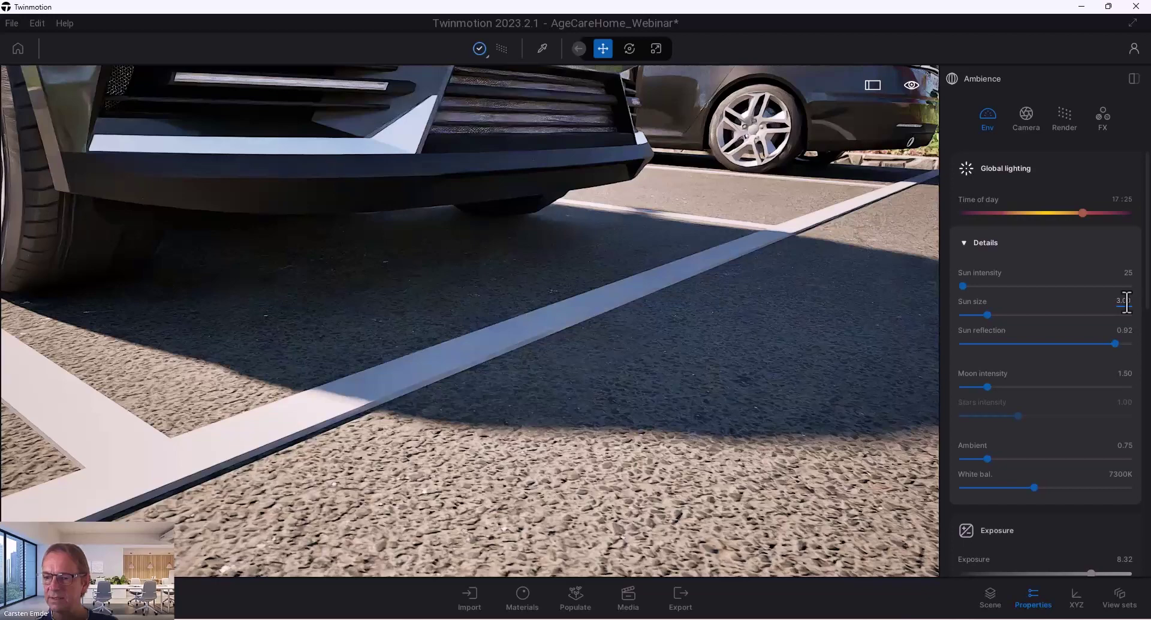
type("5")
key("Return")
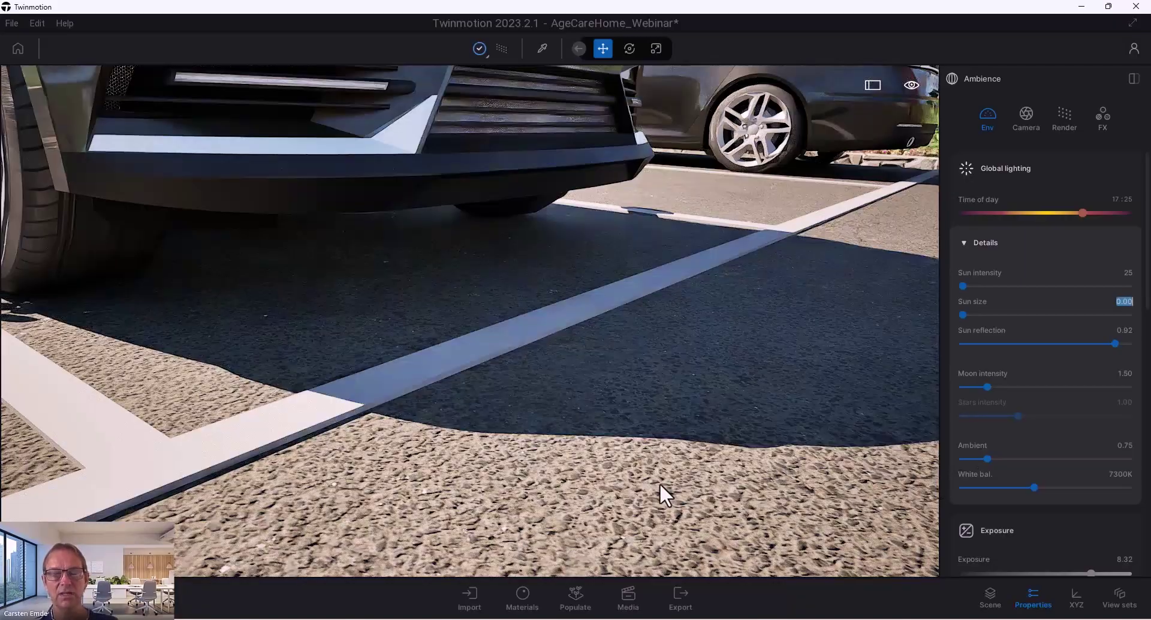
scroll(659, 487, "down", 5)
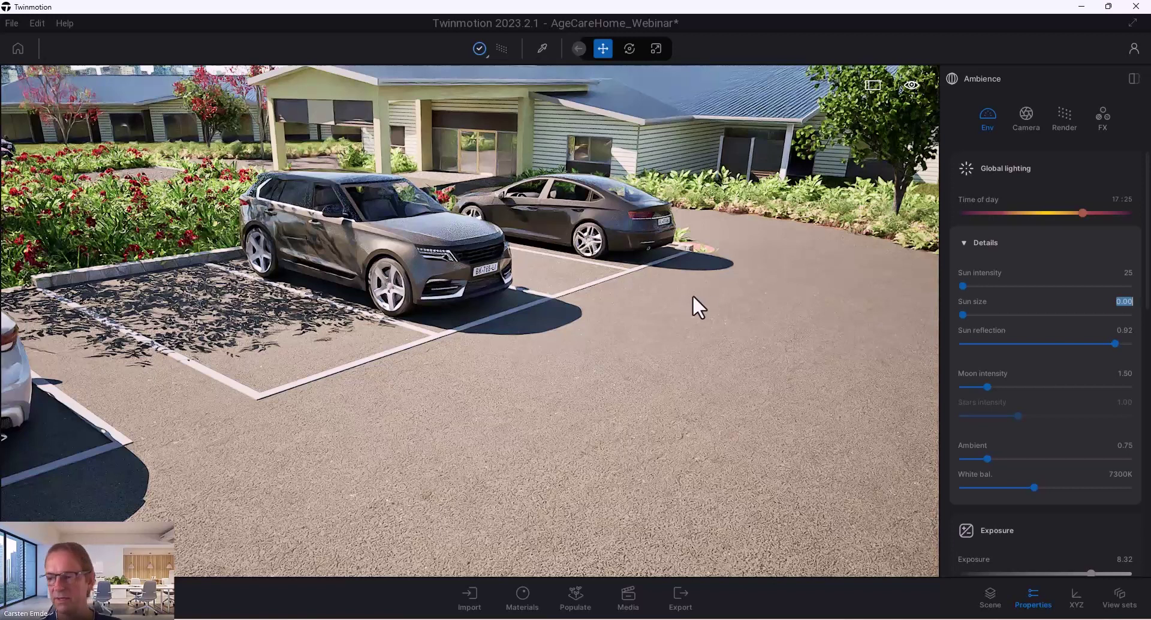
- Set the sun size to 1, switch back to real-time rendering and frame the cars with the building
left_click(1123, 301)
type("1")
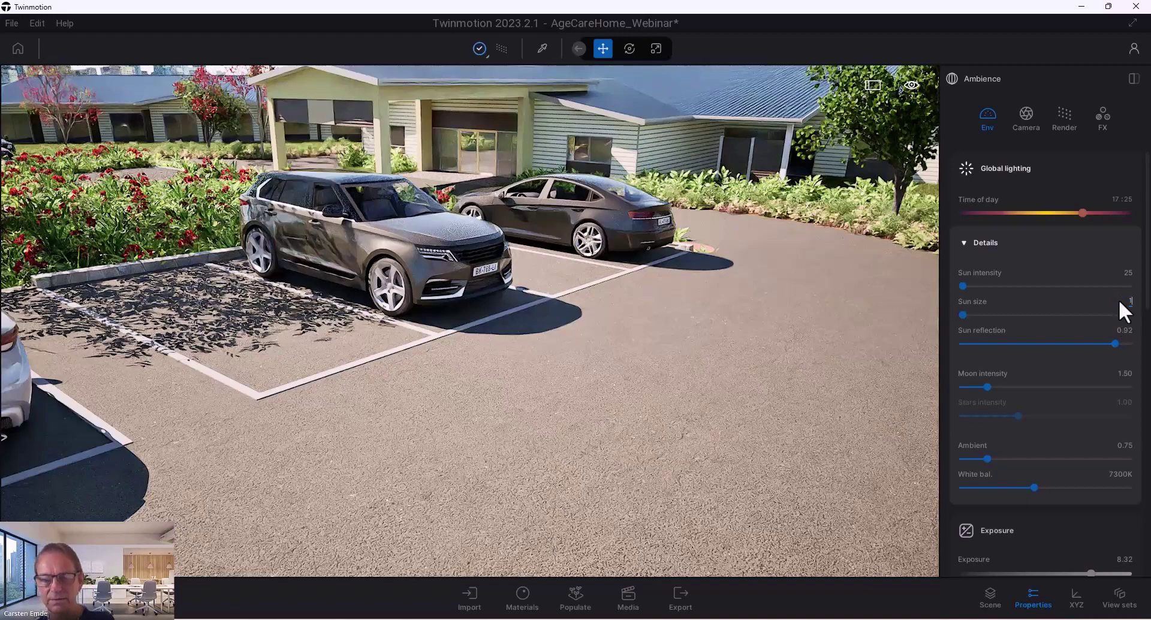
key("Return")
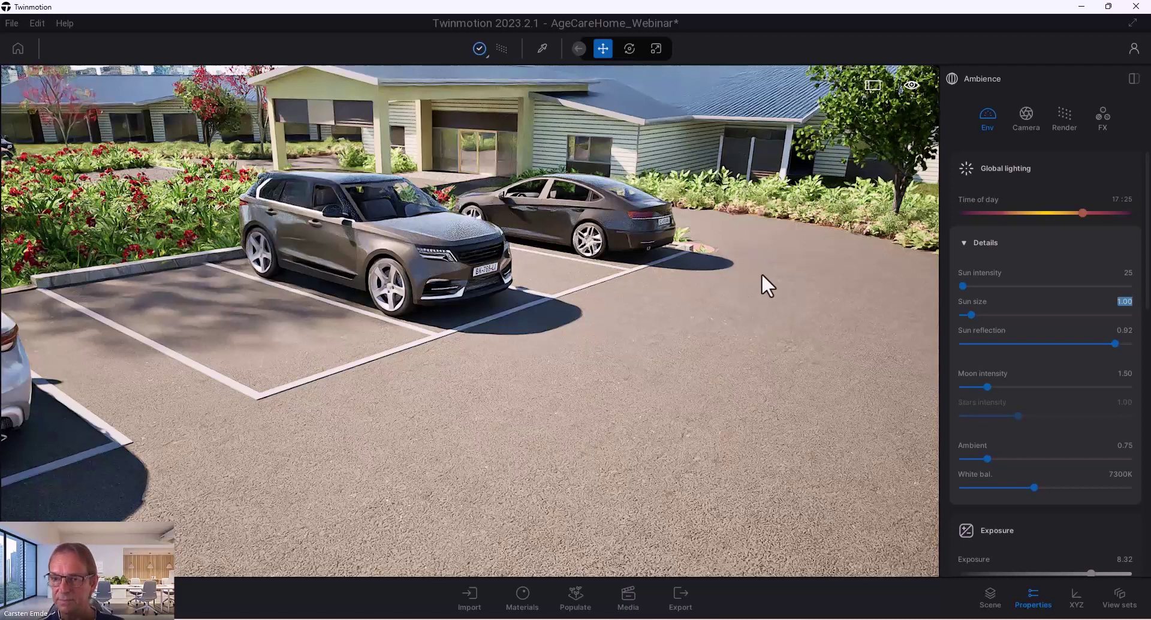
left_click(505, 49)
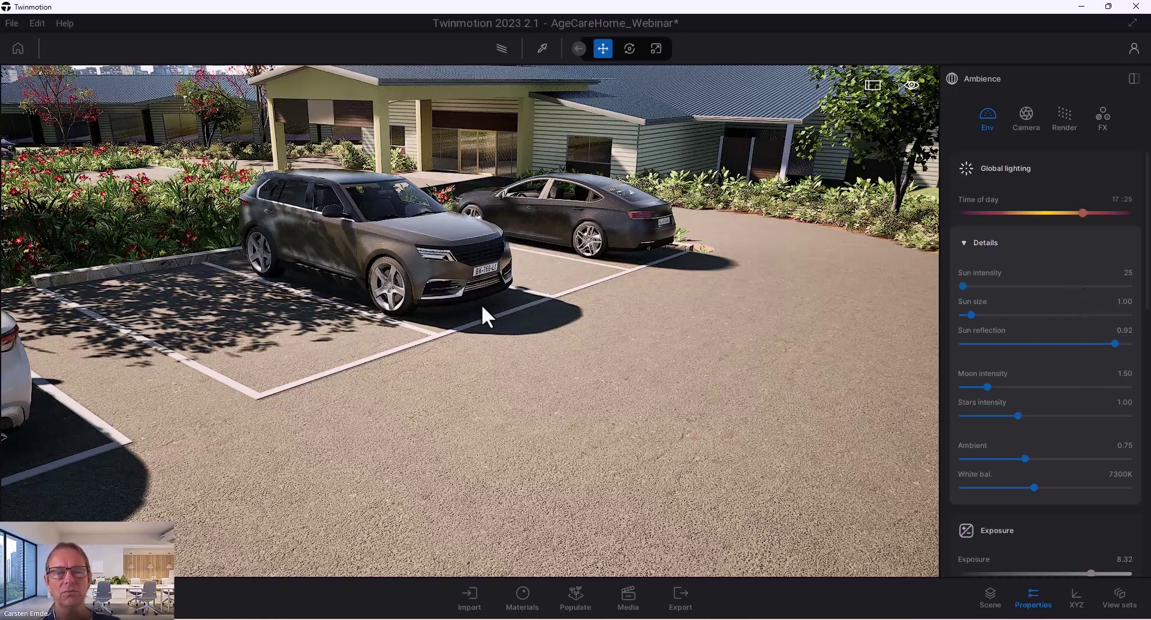
left_click_drag(519, 322, 507, 378)
middle_click_drag(521, 461, 525, 454)
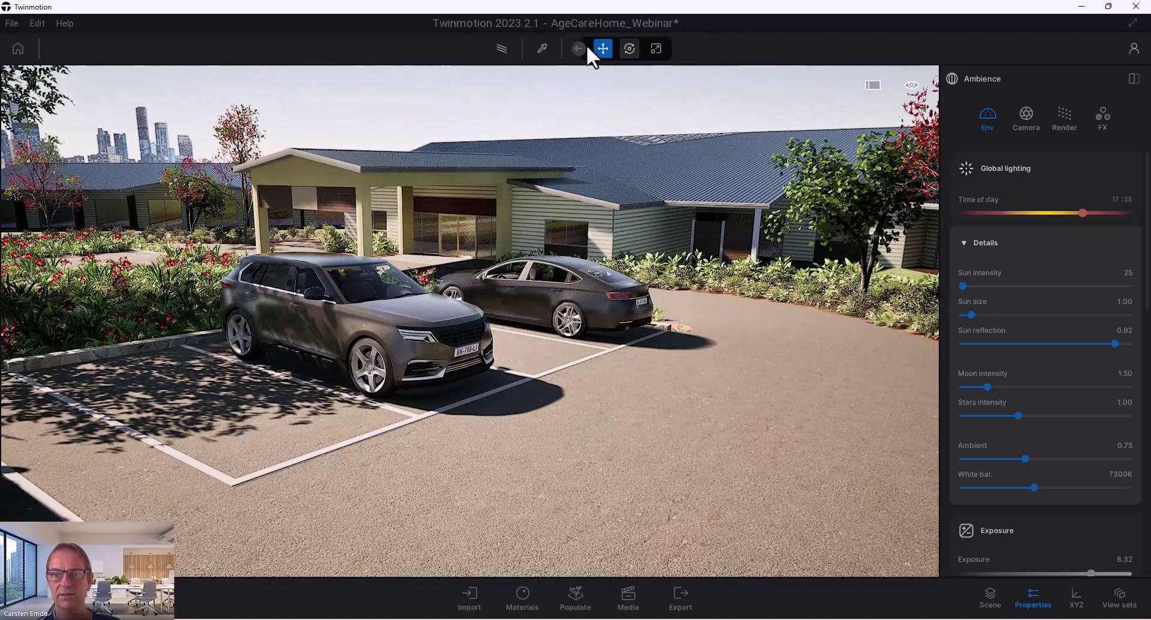
- Pick the Rough Asphalt material from the parking surface and lower its roughness to 2%
left_click(543, 48)
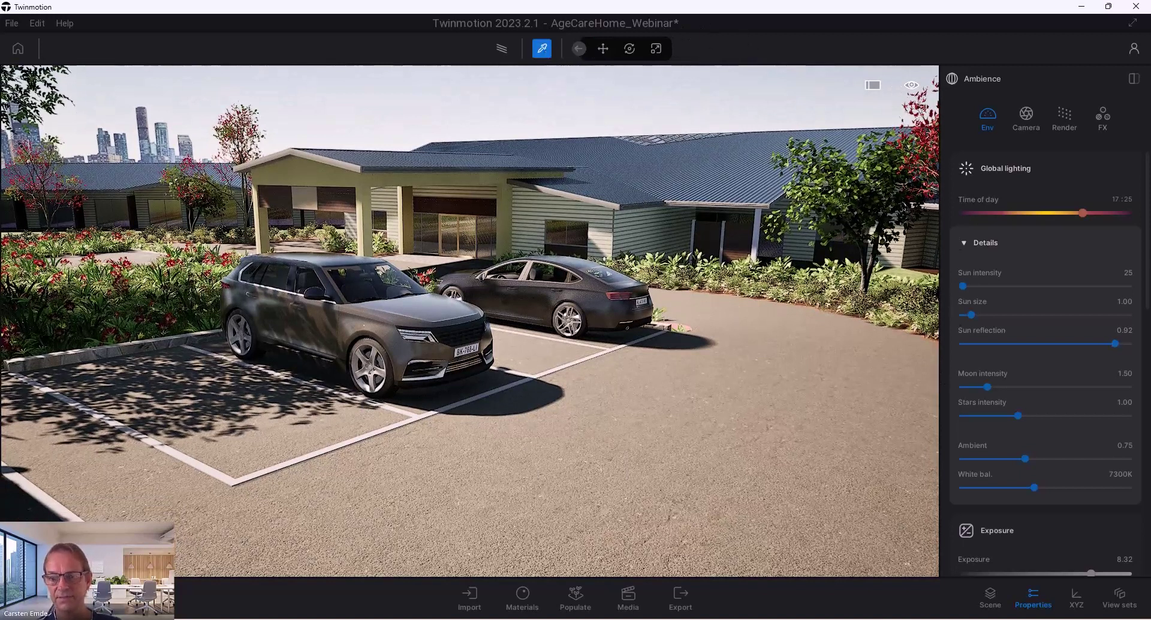
left_click(773, 434)
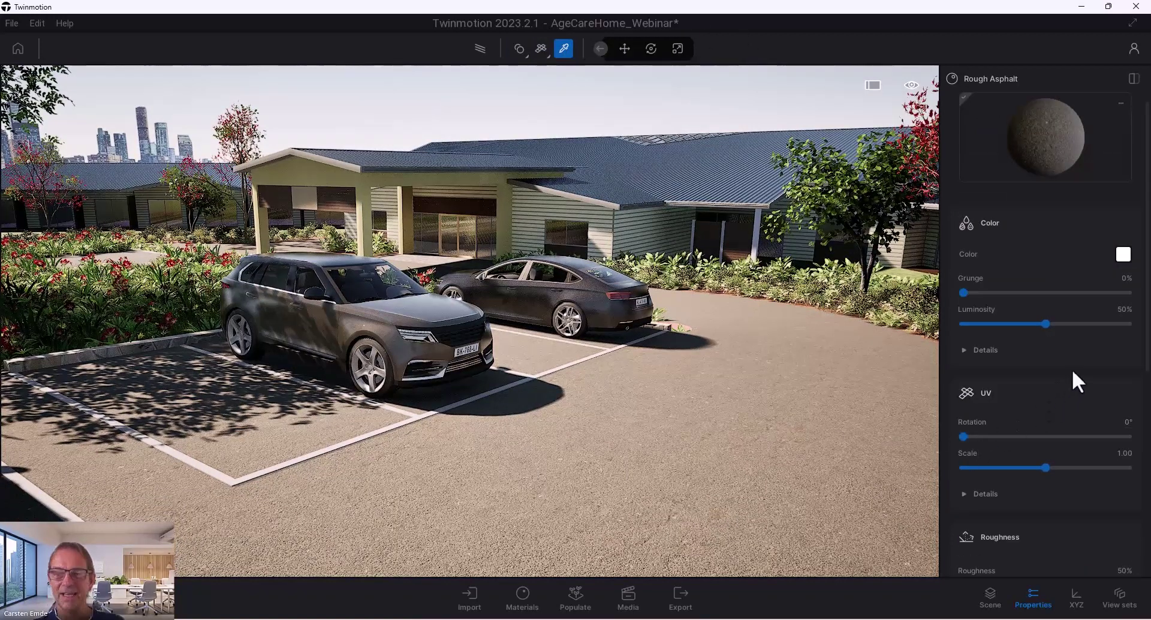
scroll(1056, 354, "down", 2)
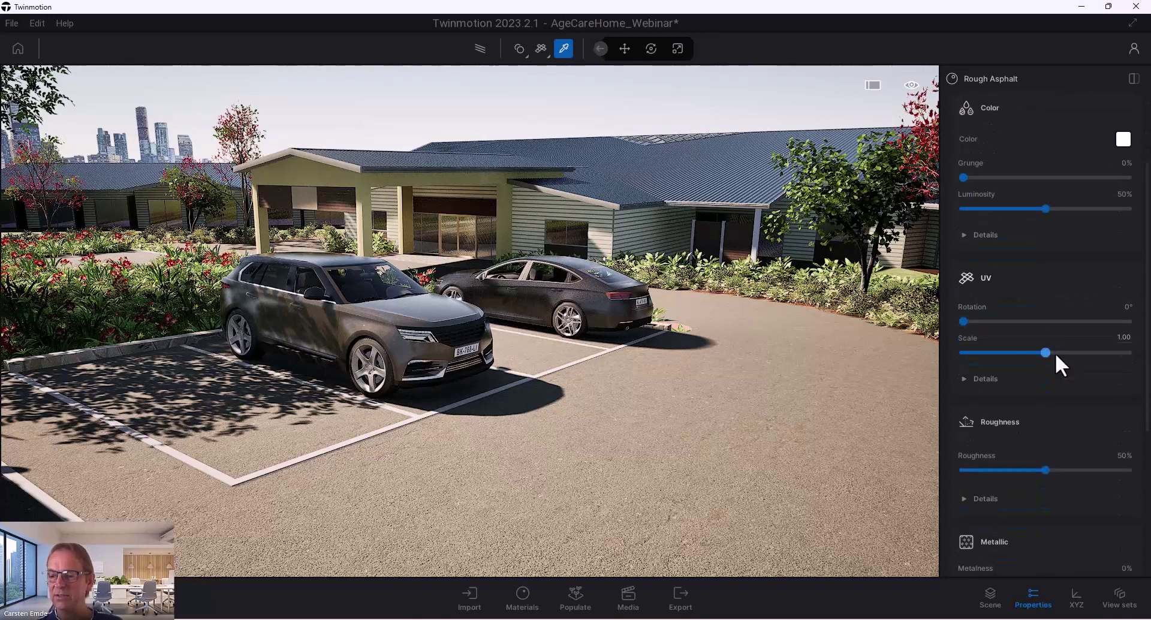
left_click_drag(1037, 471, 967, 474)
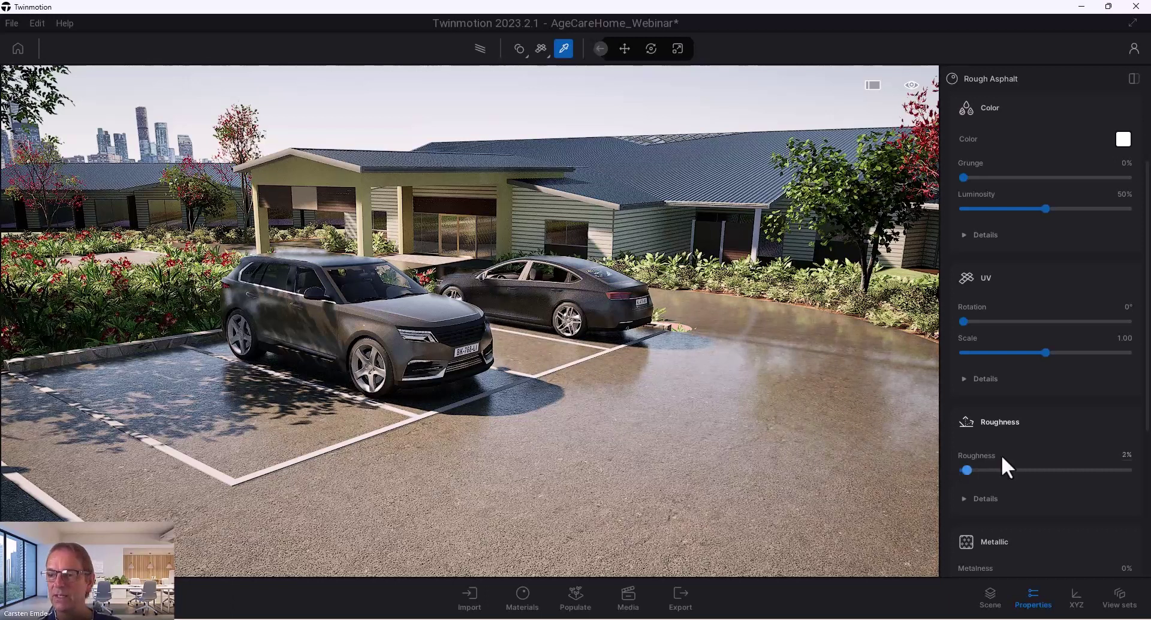
scroll(1036, 186, "up", 2)
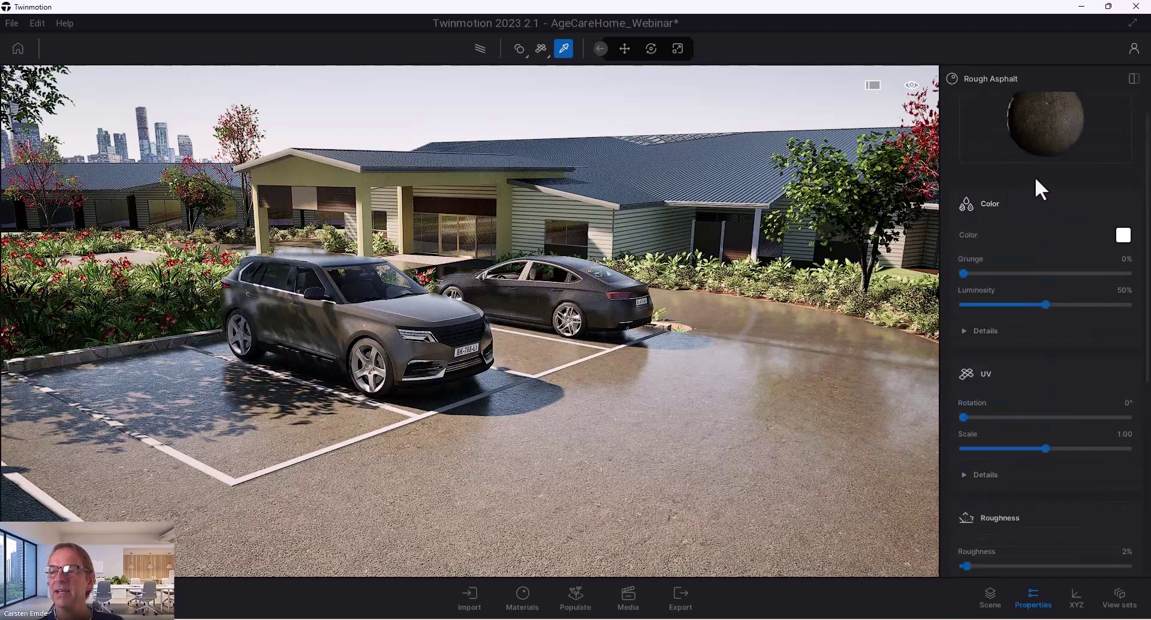
scroll(1037, 179, "up", 1)
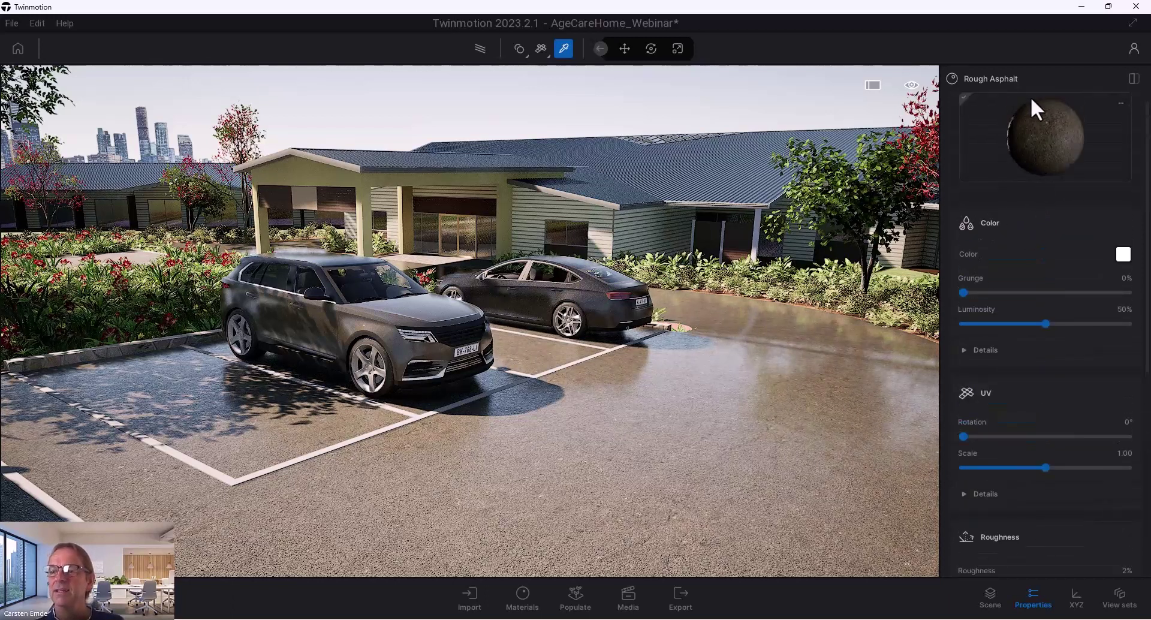
- Return to the ambience environment settings and lower the sun reflection to 0.67
left_click(1027, 611)
left_click(1027, 607)
left_click(999, 601)
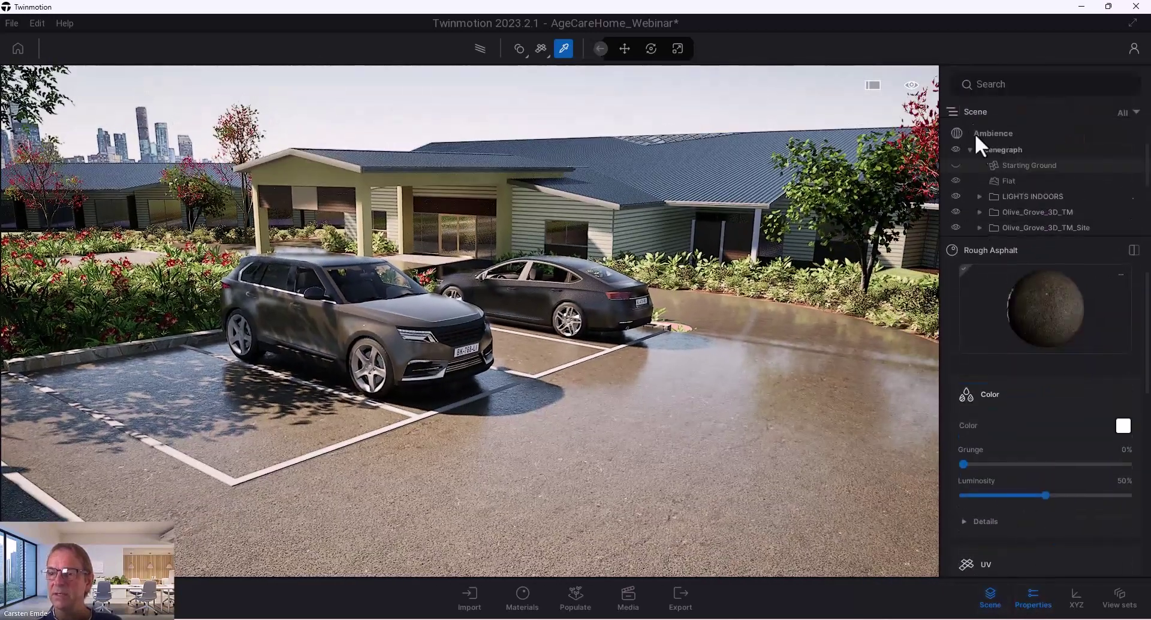
left_click(975, 136)
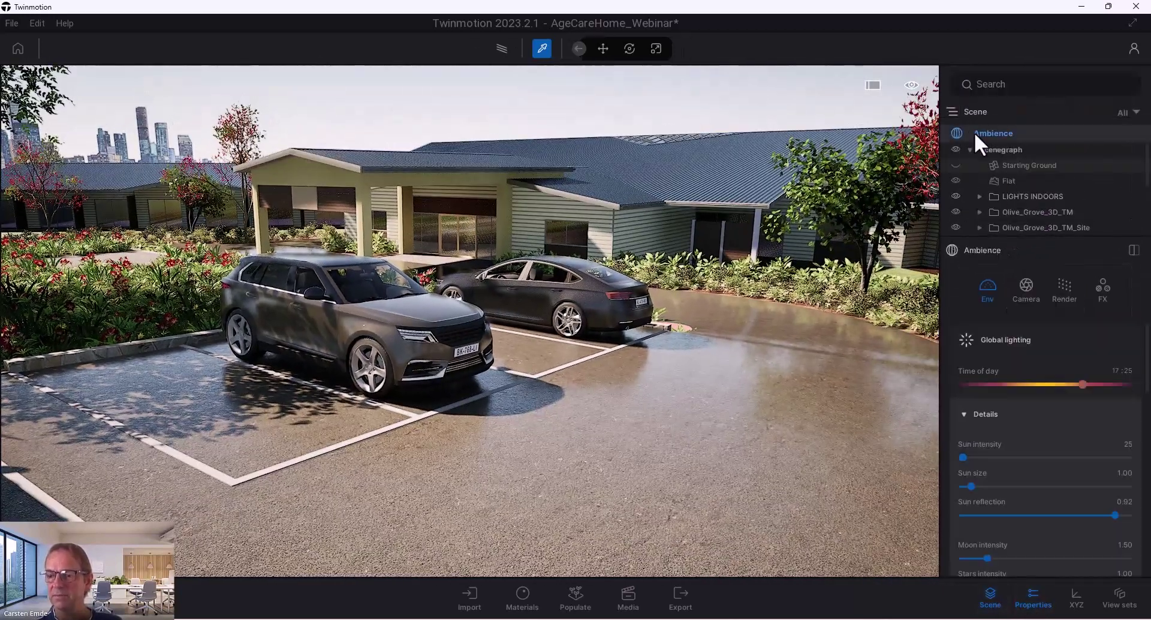
left_click(992, 607)
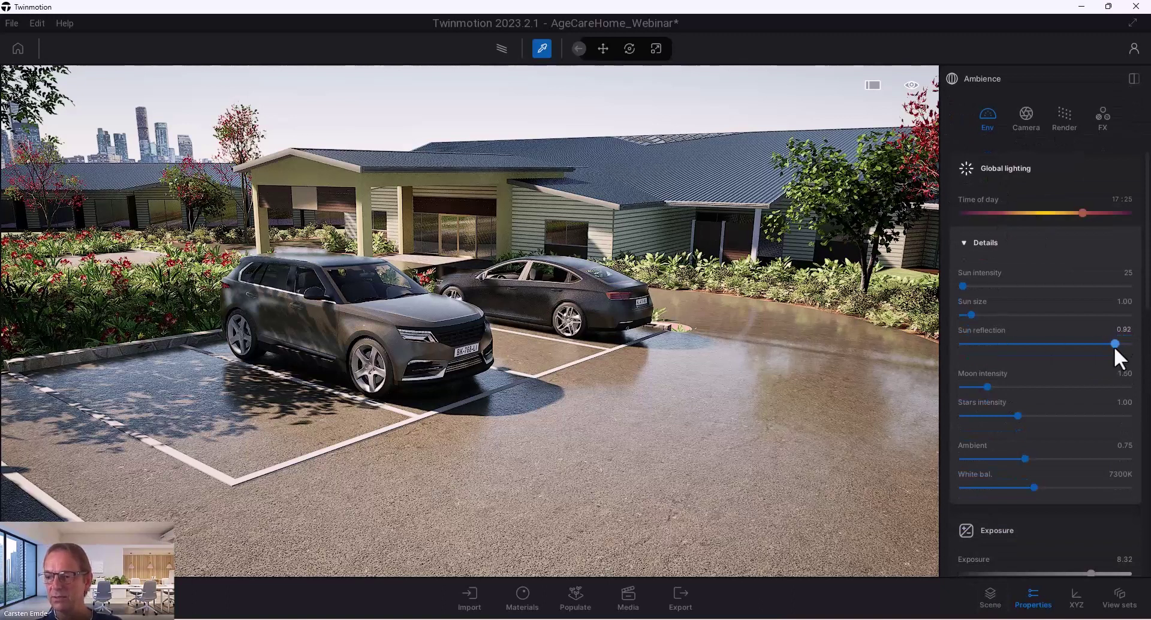
left_click_drag(1113, 344, 1077, 353)
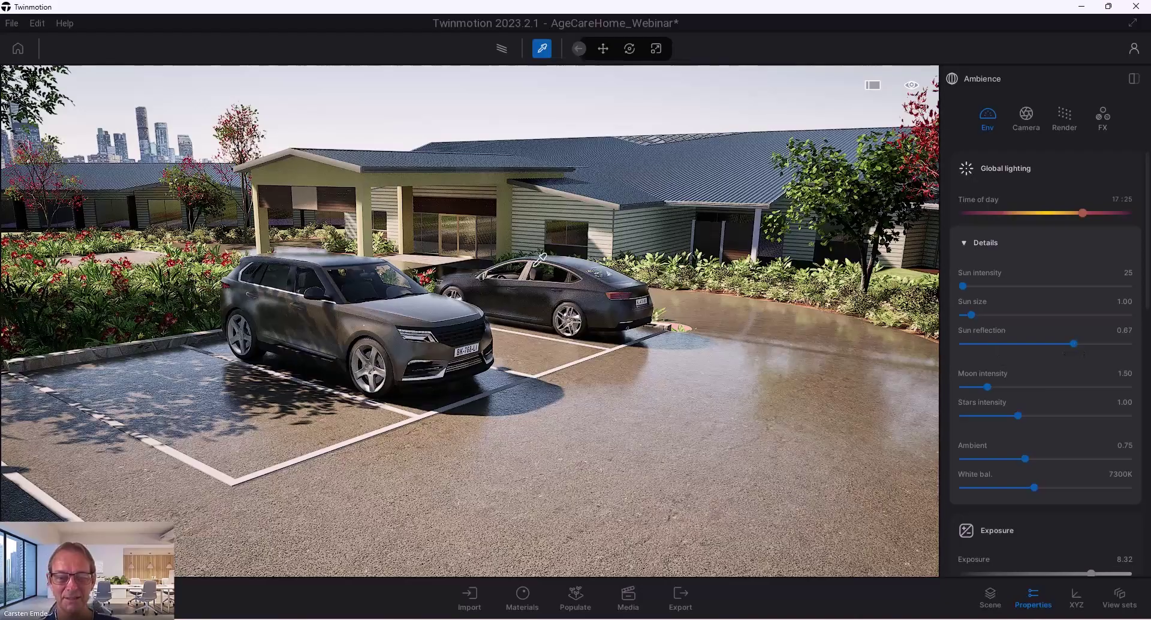
- Examine the reflections around the rear car, try a sun reflection of 0.83 and set it to 0.65
scroll(539, 259, "up", 1)
scroll(539, 259, "up", 5)
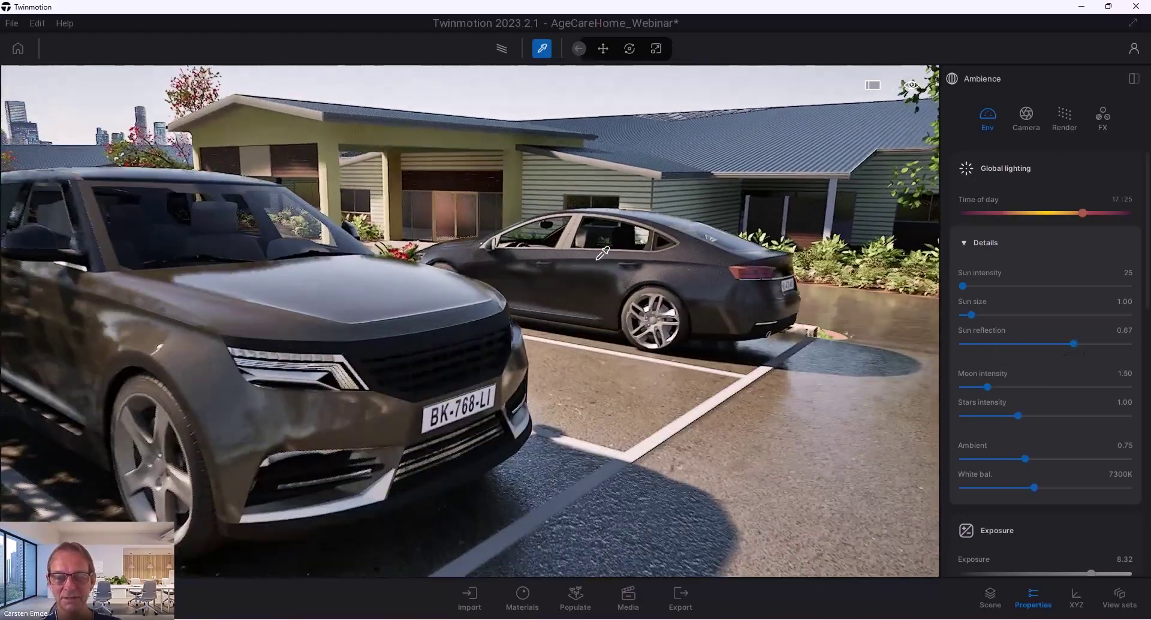
scroll(539, 259, "down", 5)
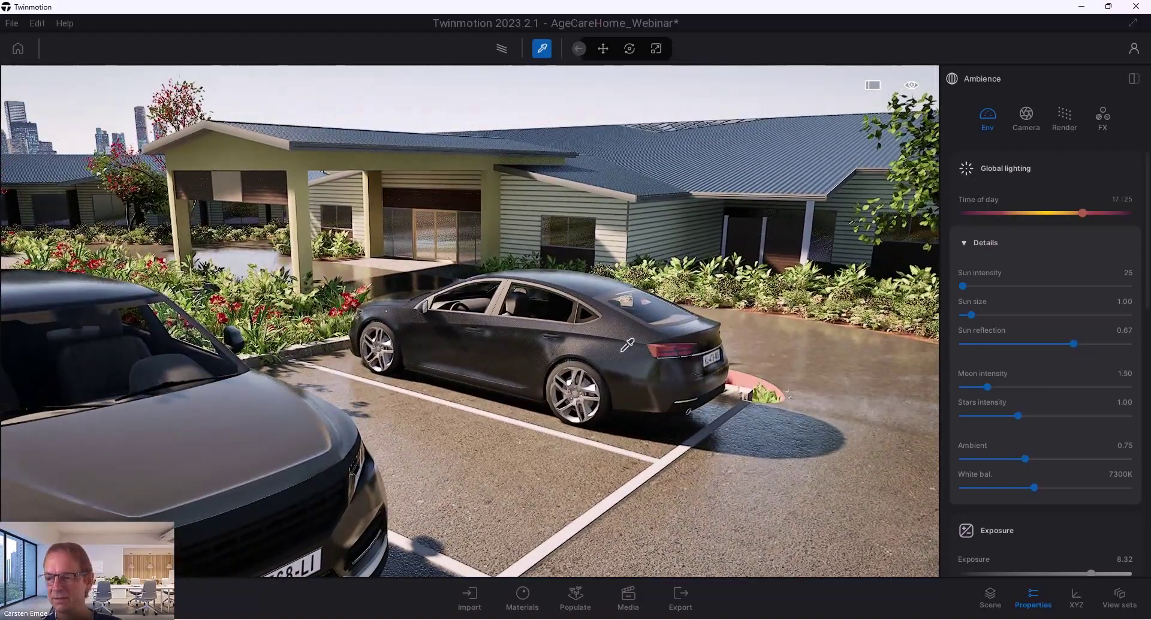
left_click_drag(1074, 345, 1099, 344)
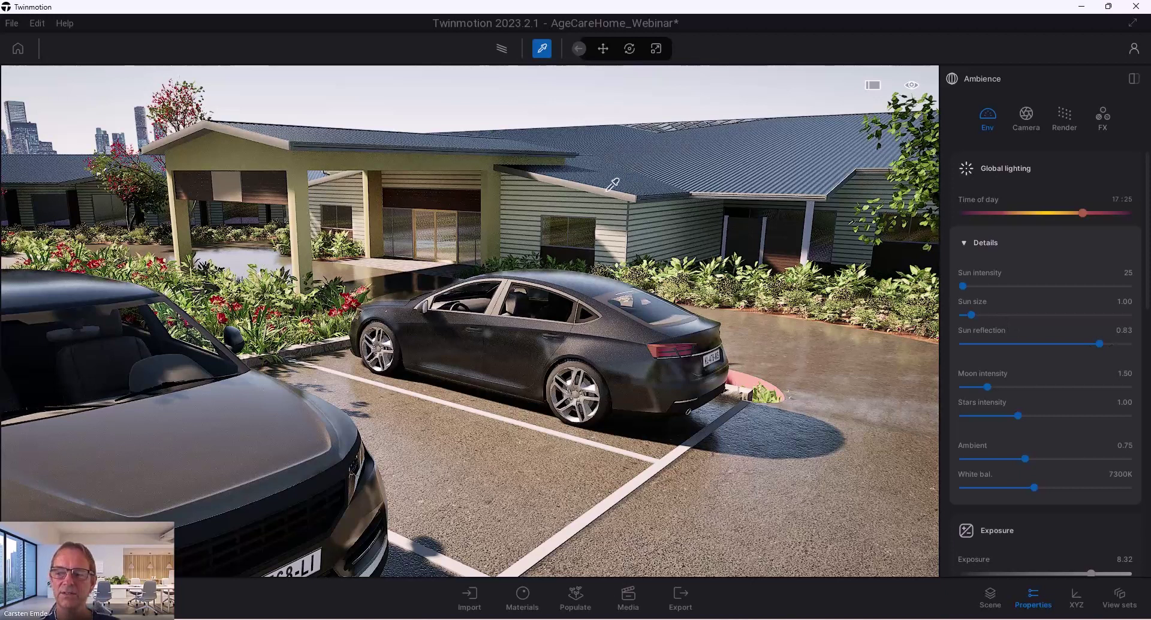
left_click_drag(1100, 344, 1070, 346)
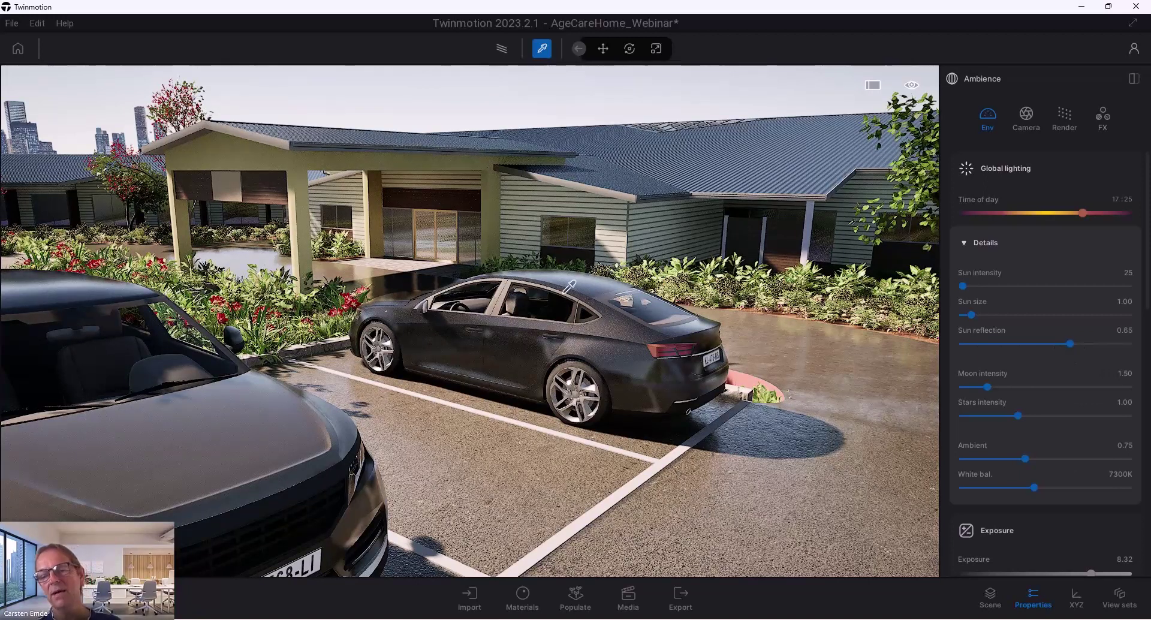
- Frame the building's shaded facade, try an ambient light of 2.00 and set it to 1.00
scroll(558, 271, "down", 5)
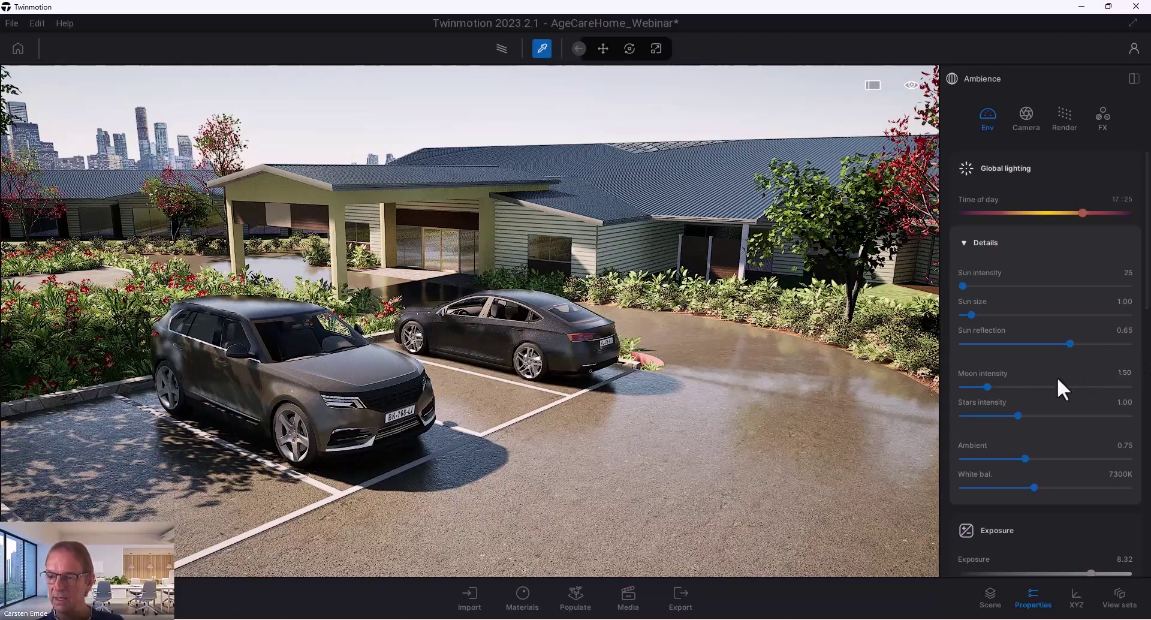
scroll(1009, 377, "down", 1)
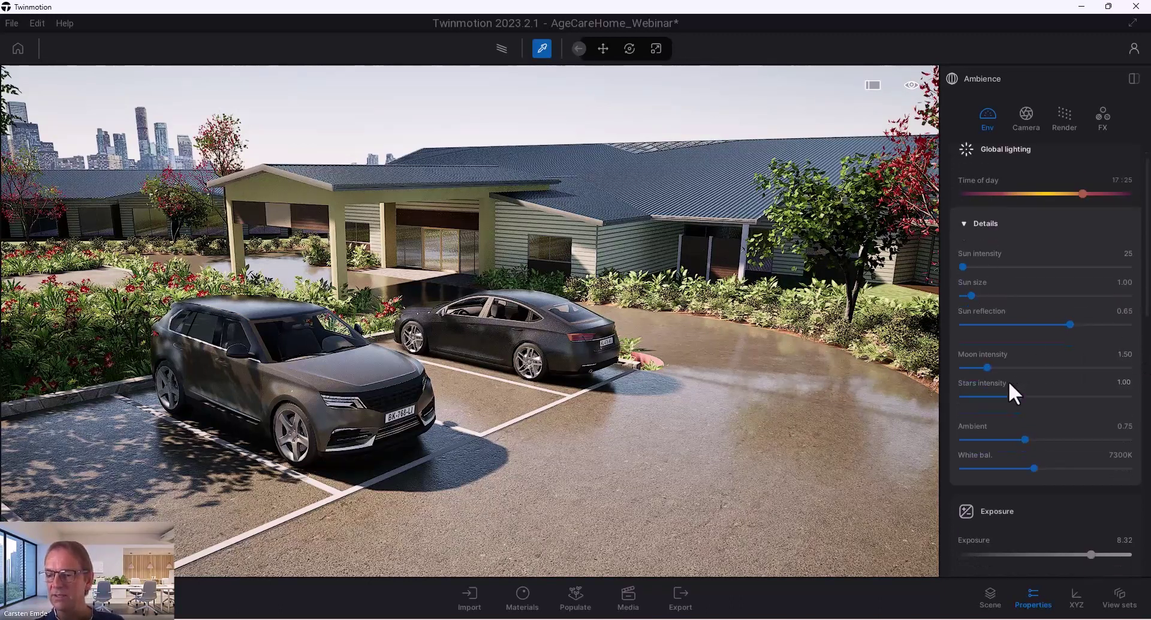
scroll(617, 231, "up", 5)
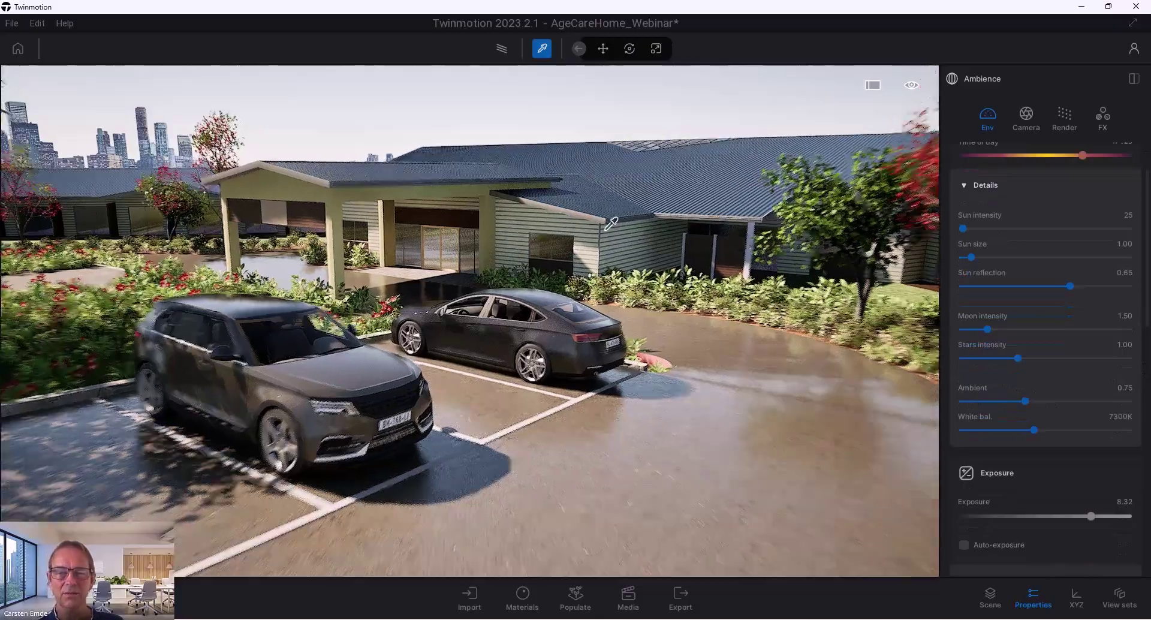
scroll(469, 322, "up", 5)
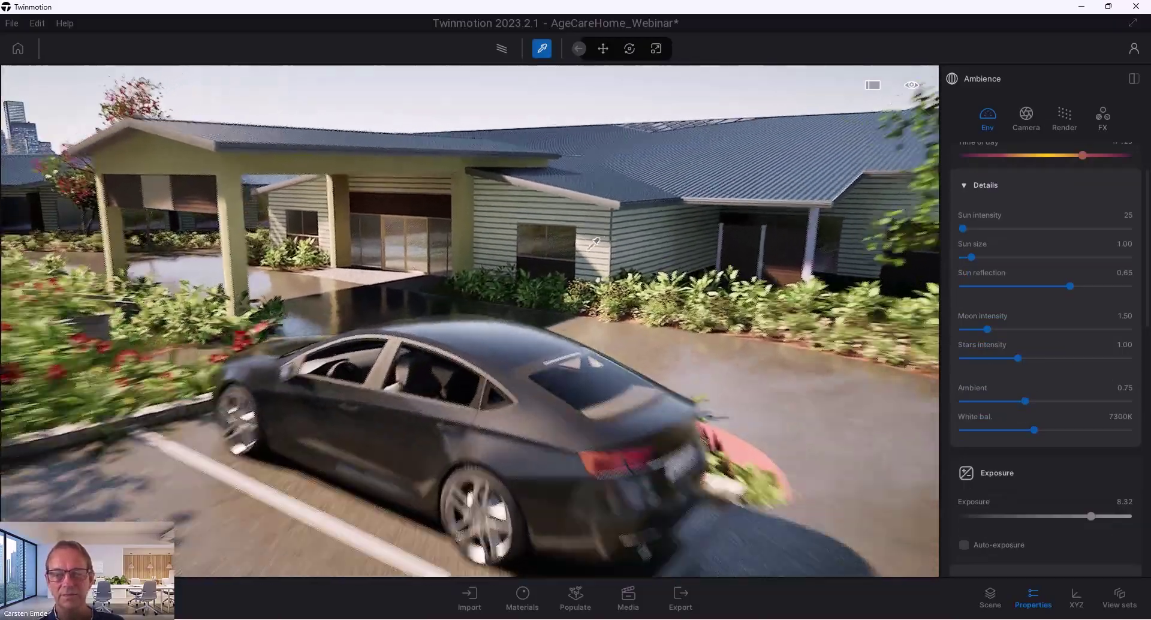
scroll(702, 339, "up", 5)
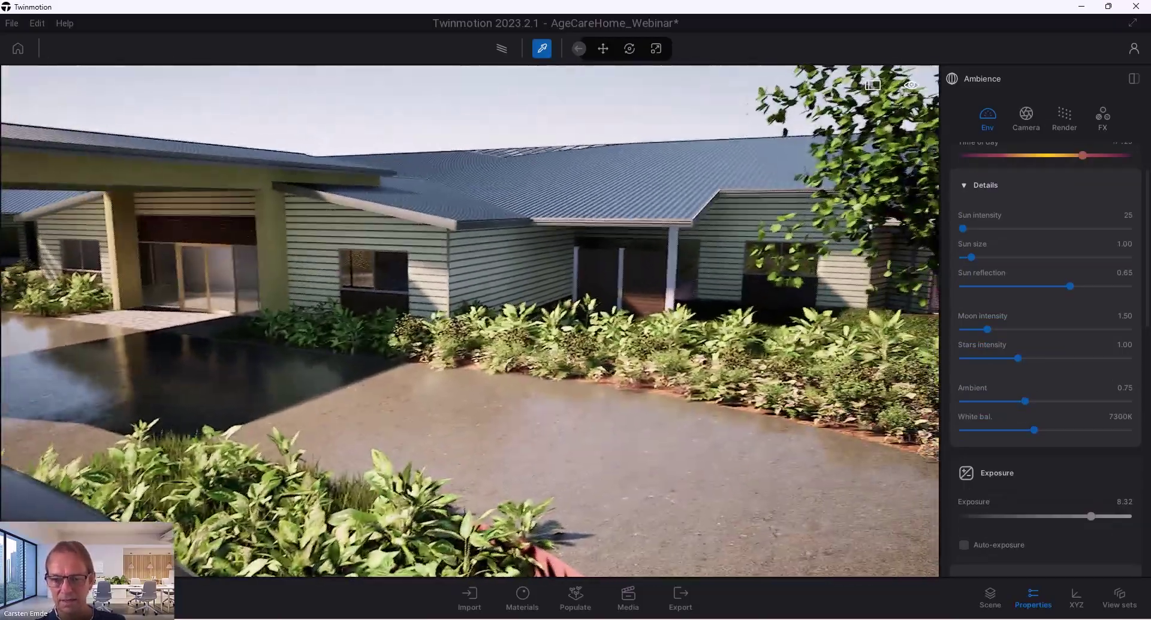
scroll(702, 340, "up", 2)
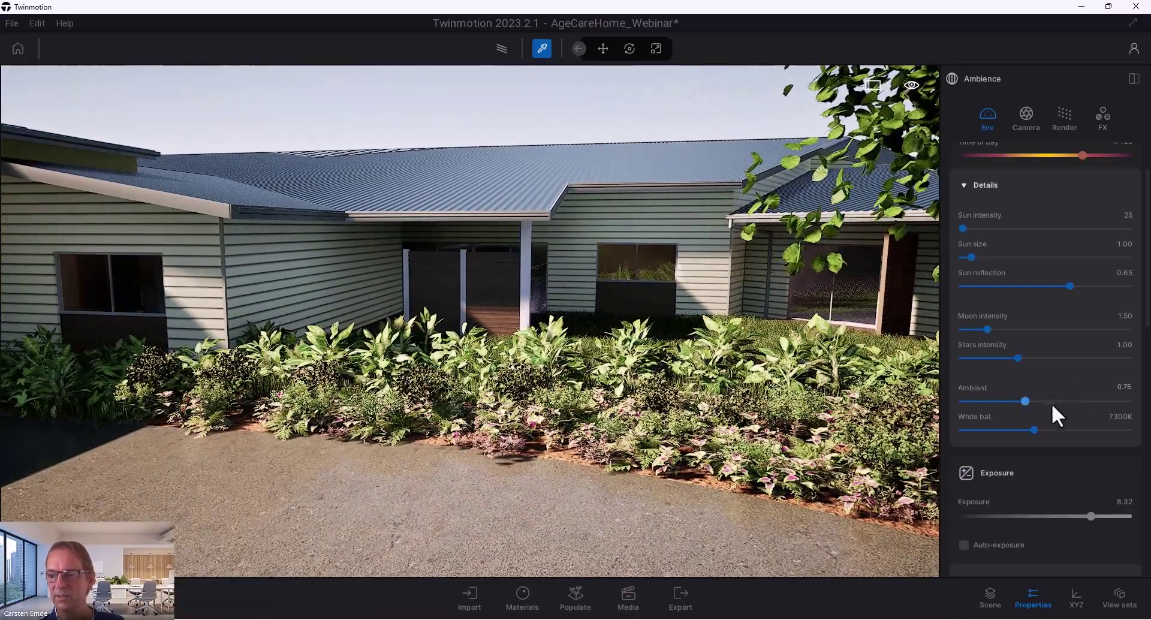
left_click_drag(1026, 400, 1136, 399)
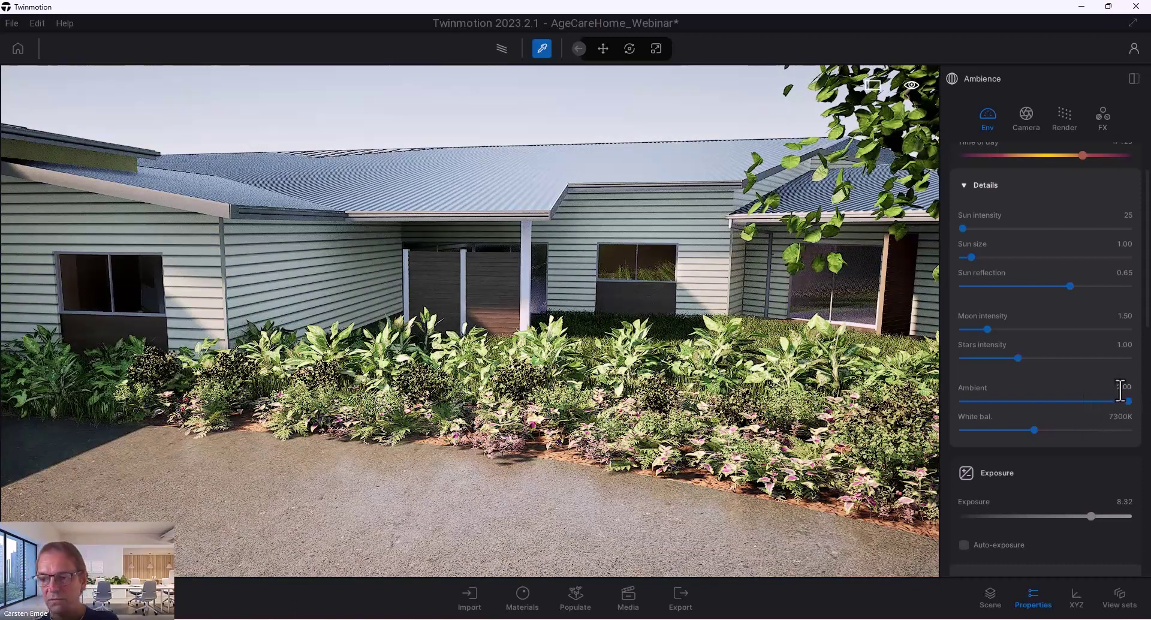
key("Return")
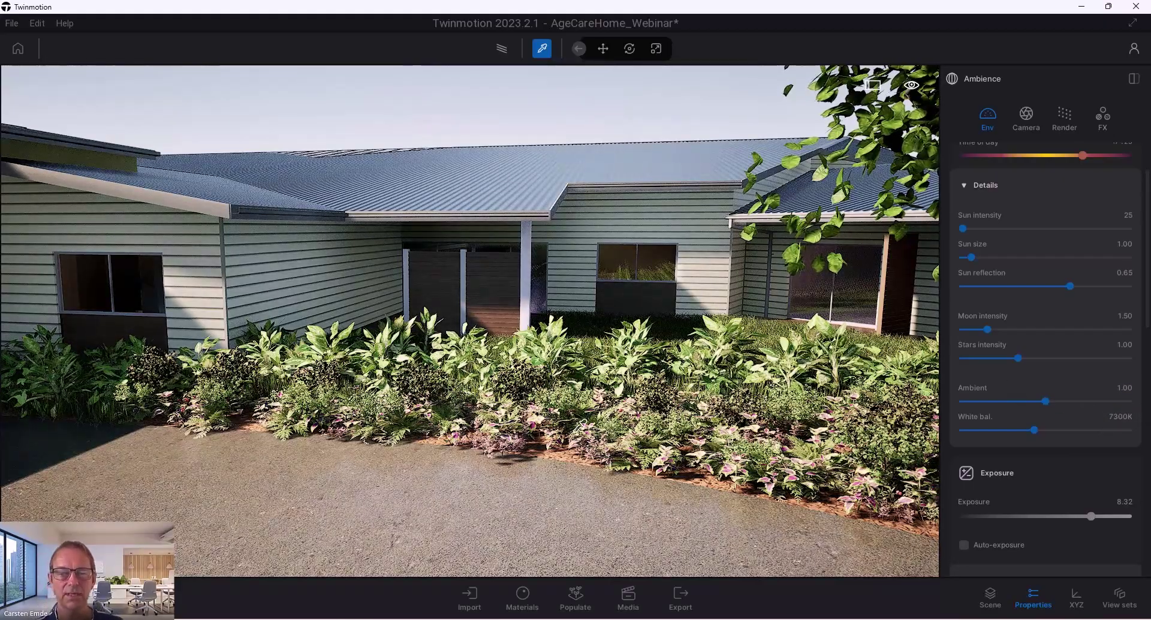
- Frame the rear car with the entrance, compare an ambient light of 2.00 and set it to 0.80
scroll(570, 444, "down", 5)
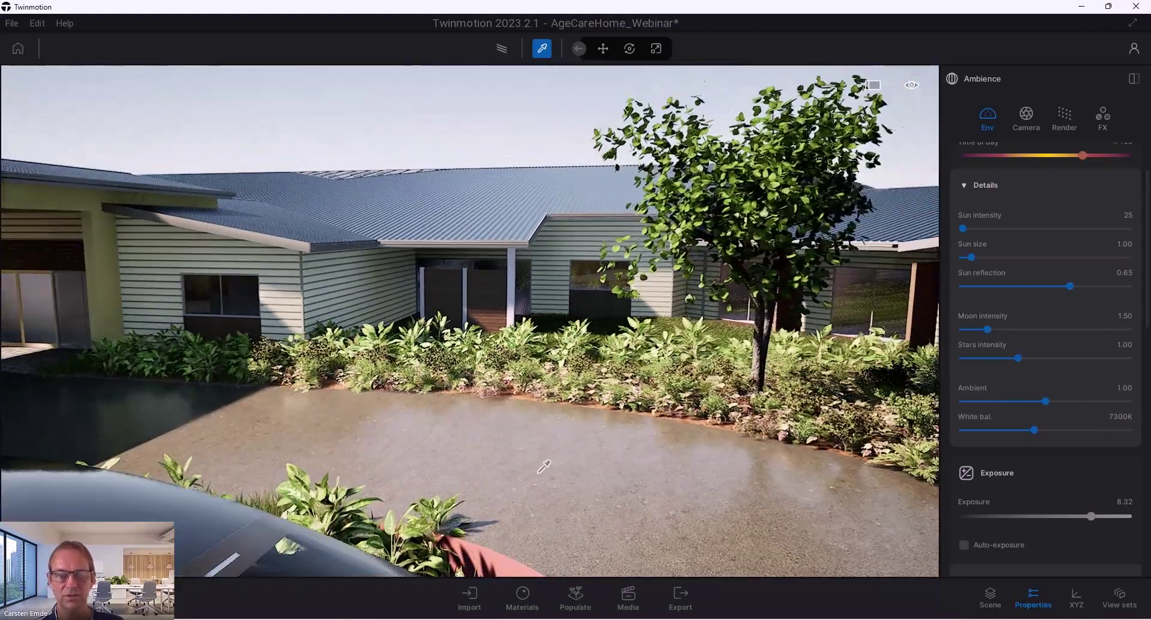
left_click_drag(544, 466, 508, 462)
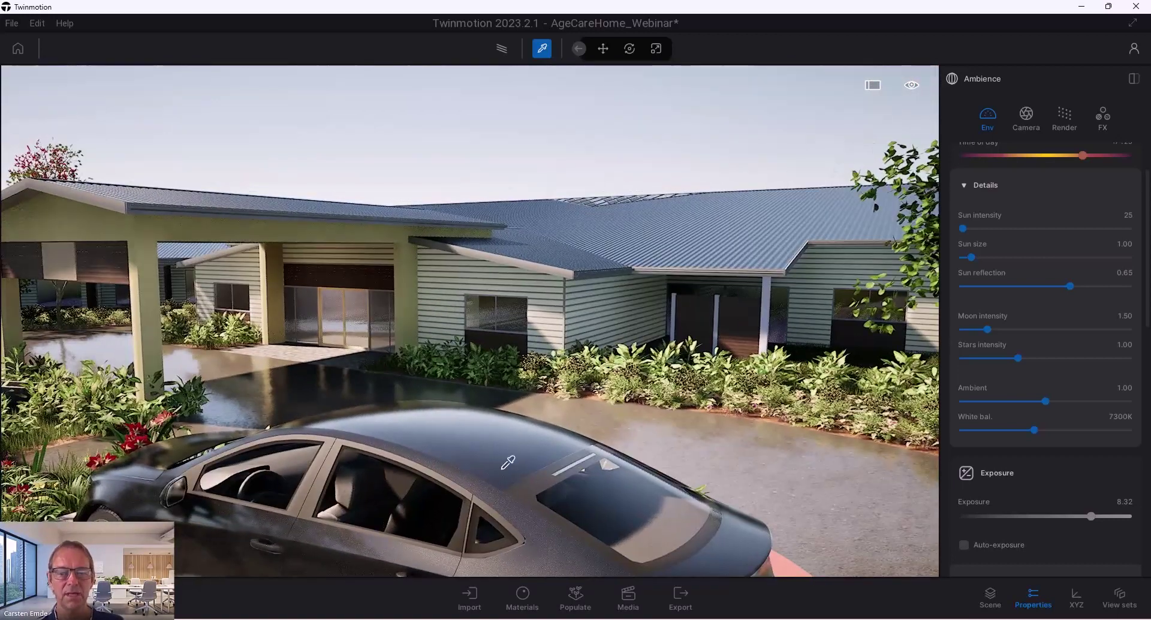
left_click_drag(1046, 402, 1142, 402)
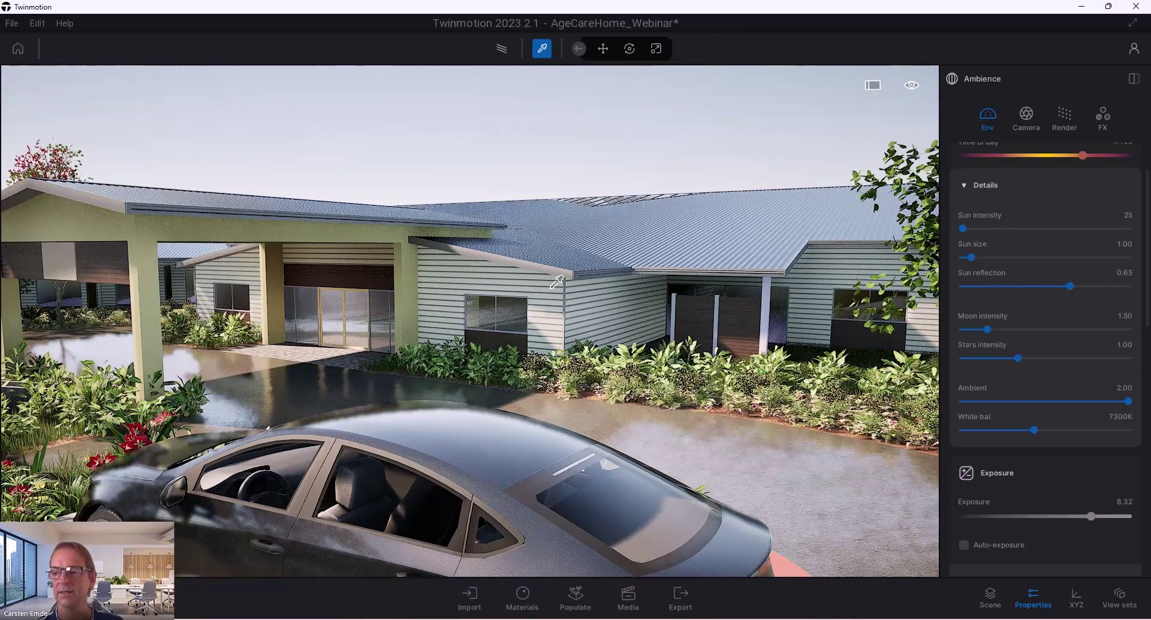
left_click_drag(1129, 401, 1029, 407)
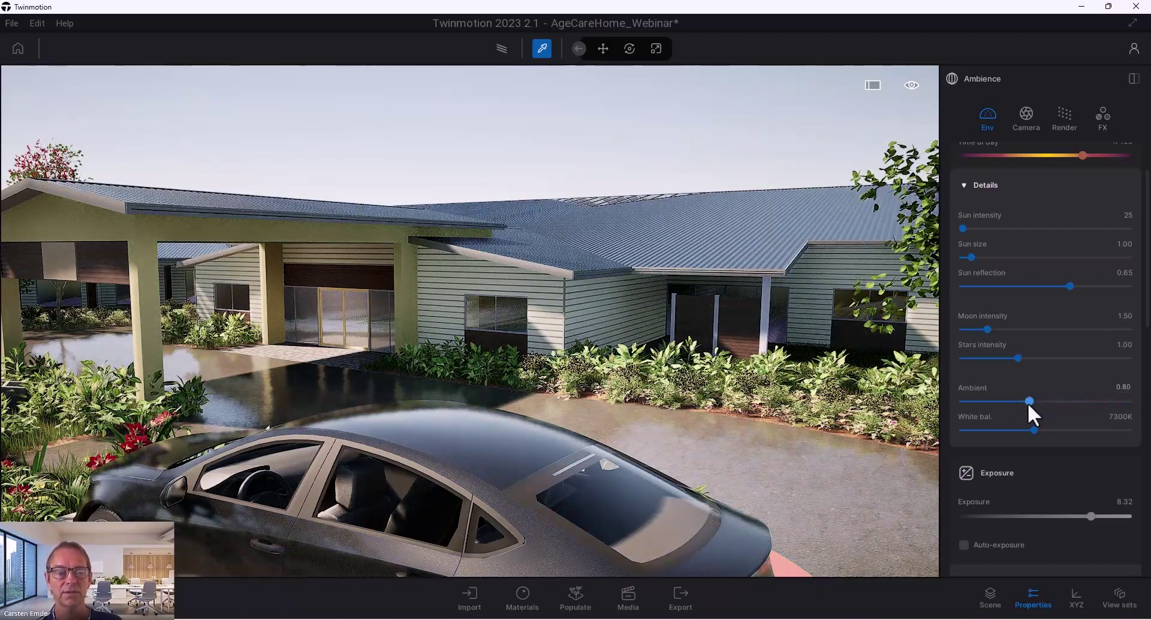
scroll(1020, 483, "down", 3)
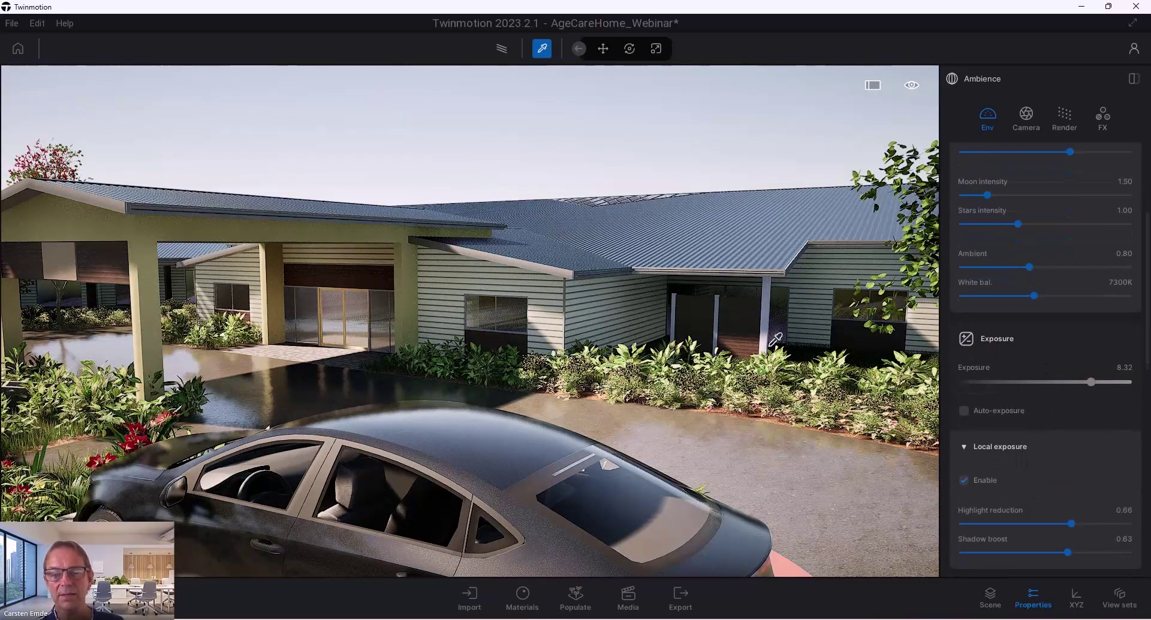
- Set the time of day to 19:57 and raise the exposure to 9.85
scroll(775, 340, "down", 5)
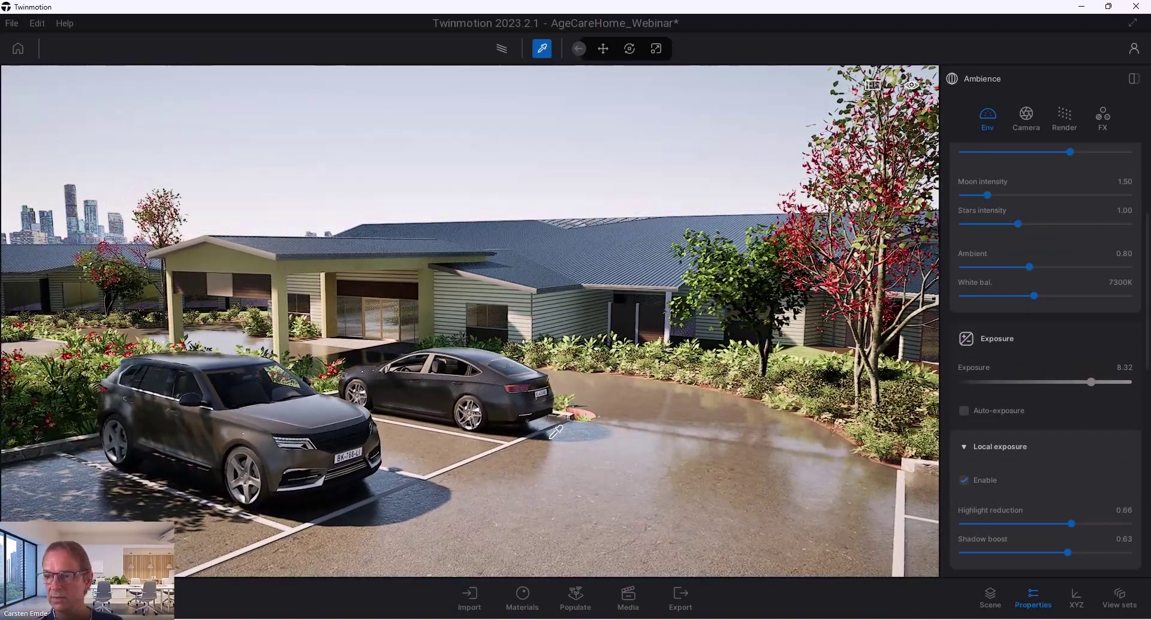
scroll(1077, 297, "up", 5)
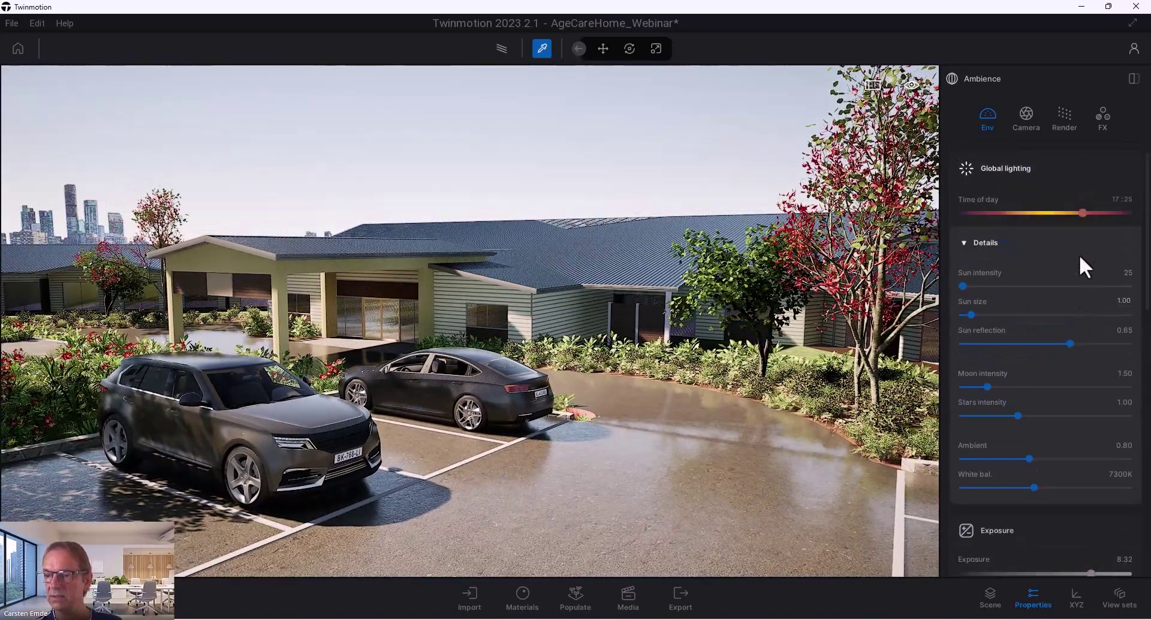
left_click_drag(1084, 216, 1100, 214)
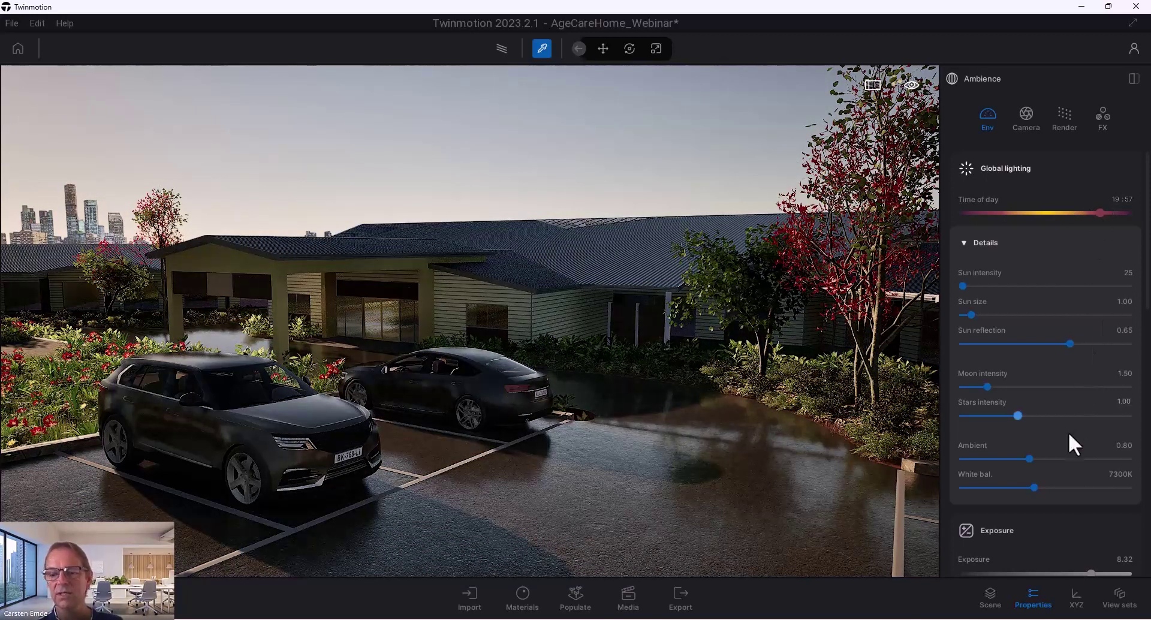
scroll(1072, 483, "down", 2)
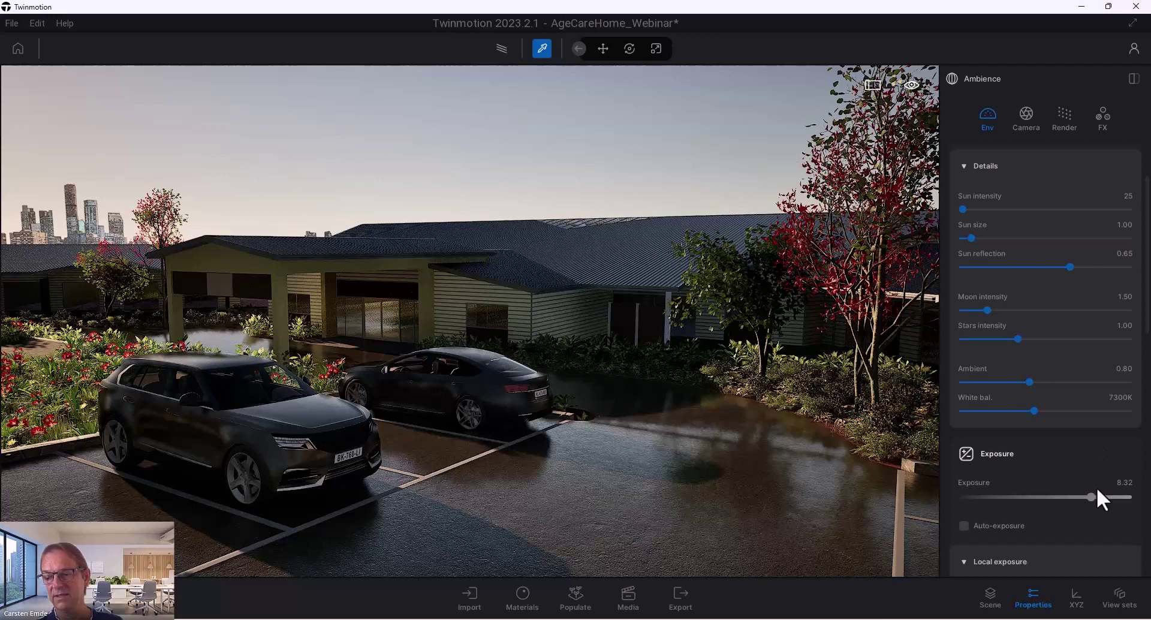
left_click_drag(1095, 497, 1100, 497)
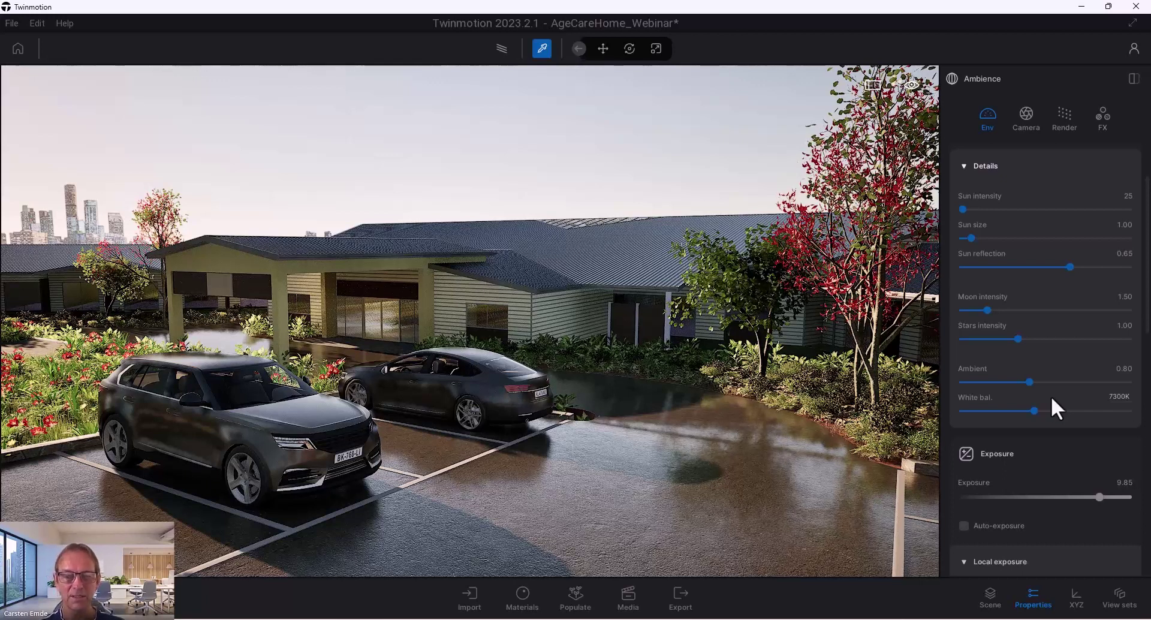
- Set the white balance of the global lighting to 6500K
left_click(1112, 397)
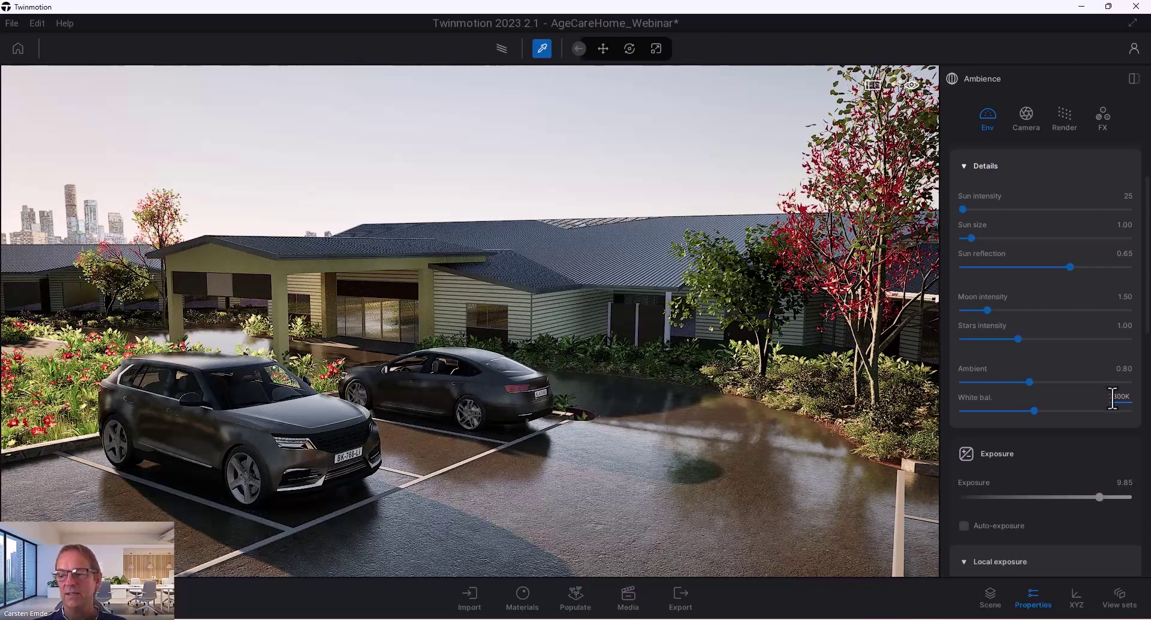
double_click(1112, 397)
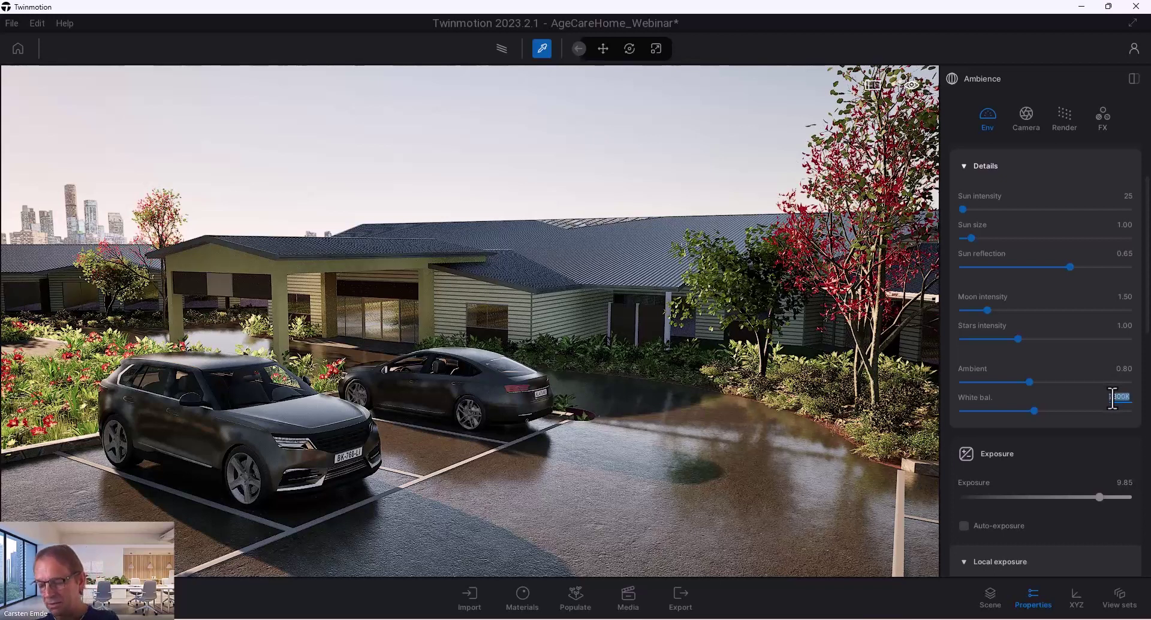
type("6500")
key("Return")
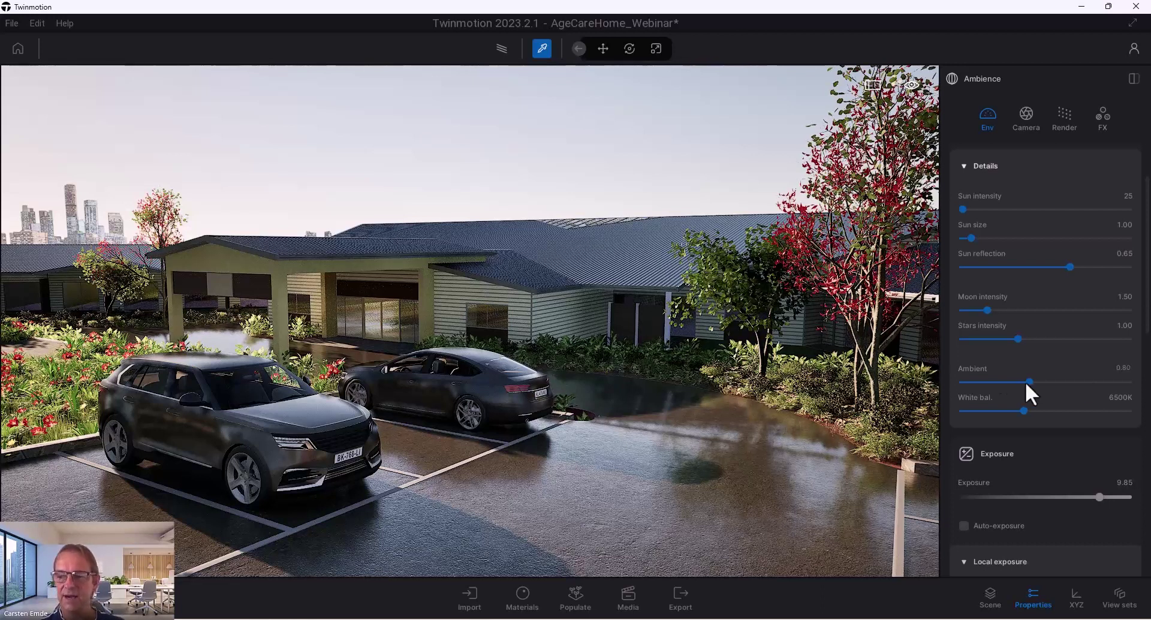
- Try a cooler look with a white balance of 4000K
left_click(1118, 401)
type("4500")
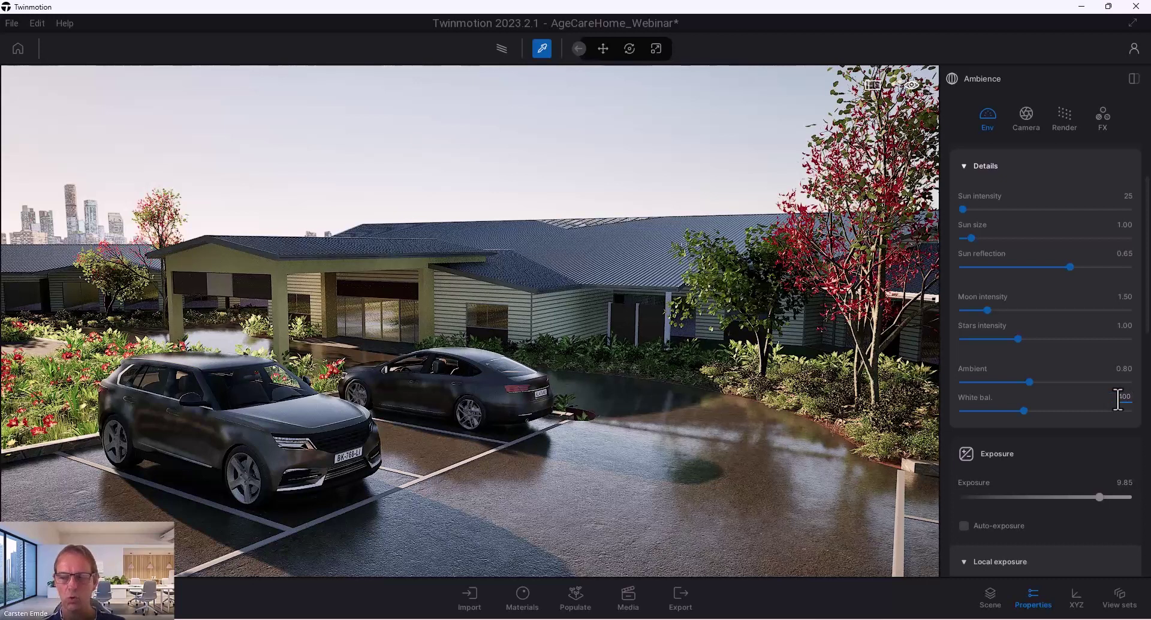
key("Return")
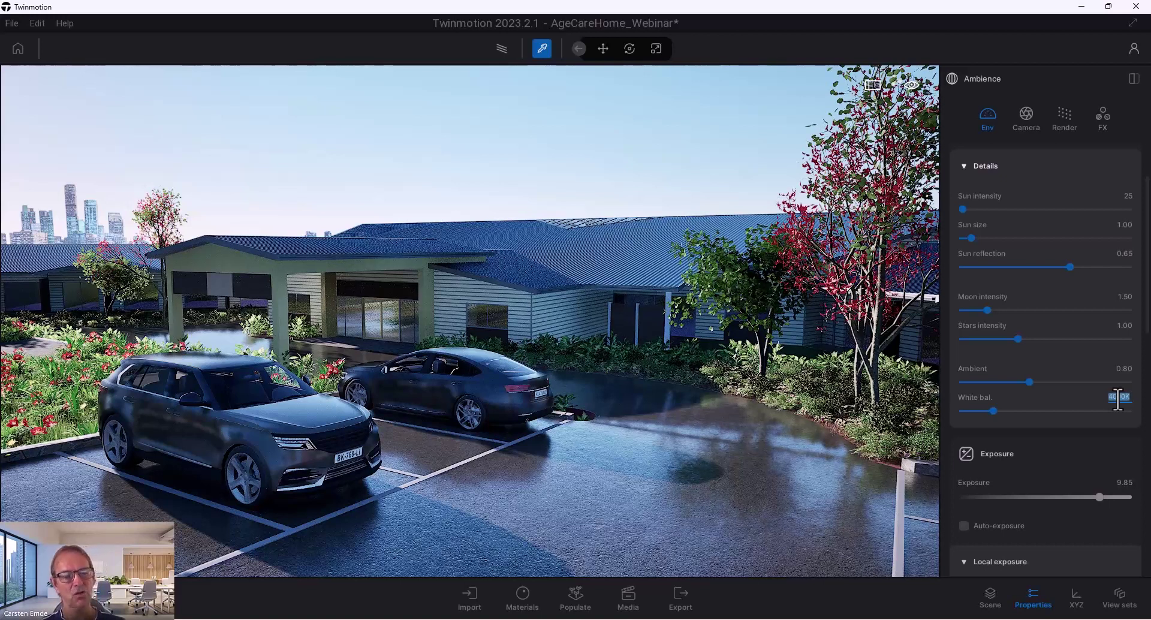
key("Return")
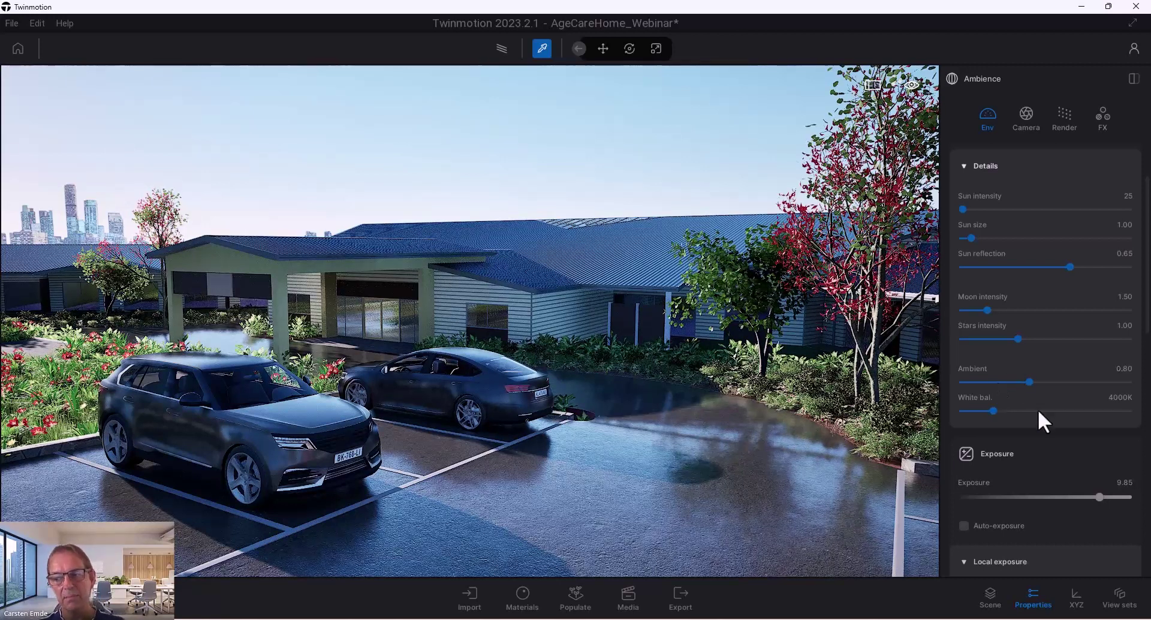
- Try a warmer look with a white balance of 11000K and return it to 6500K
left_click(1118, 398)
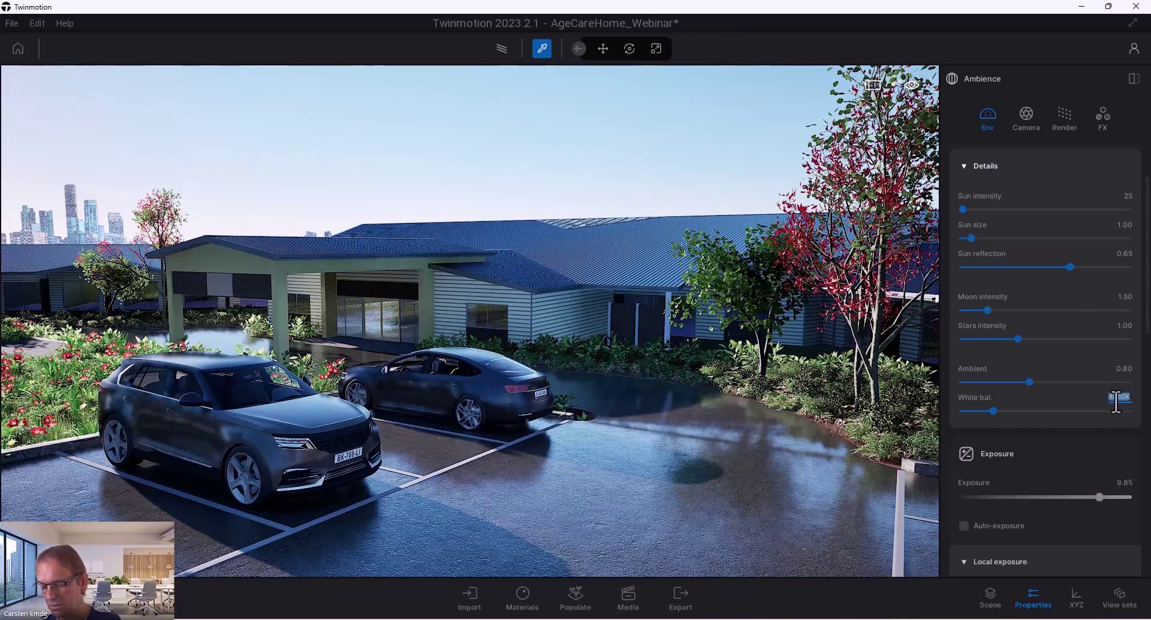
type("11000")
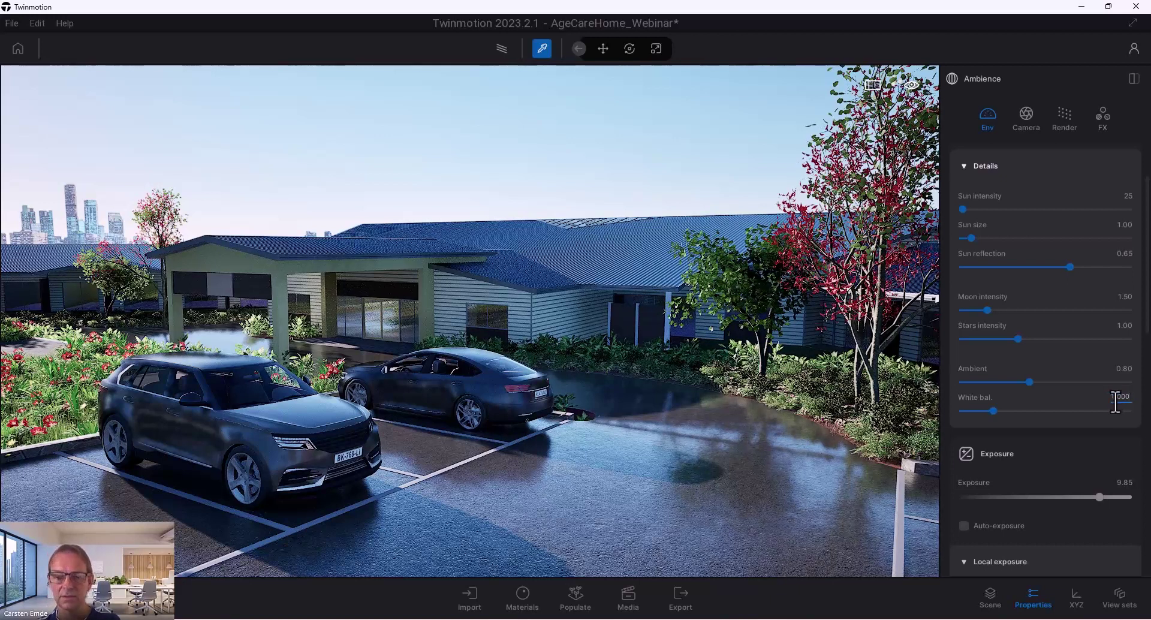
key("Return")
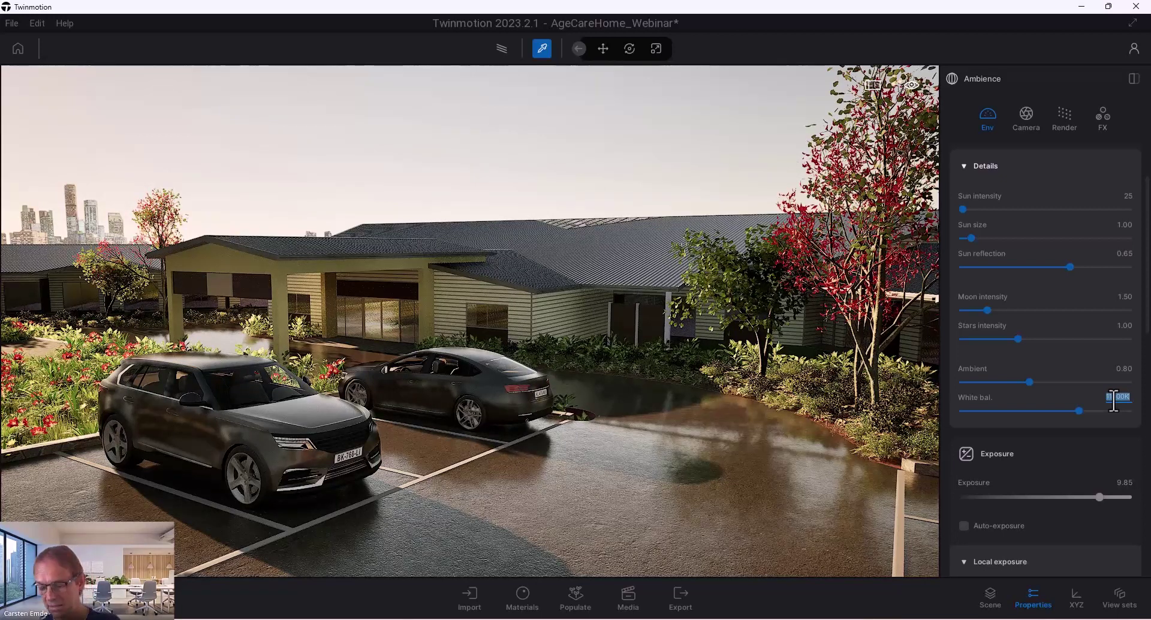
type("6500")
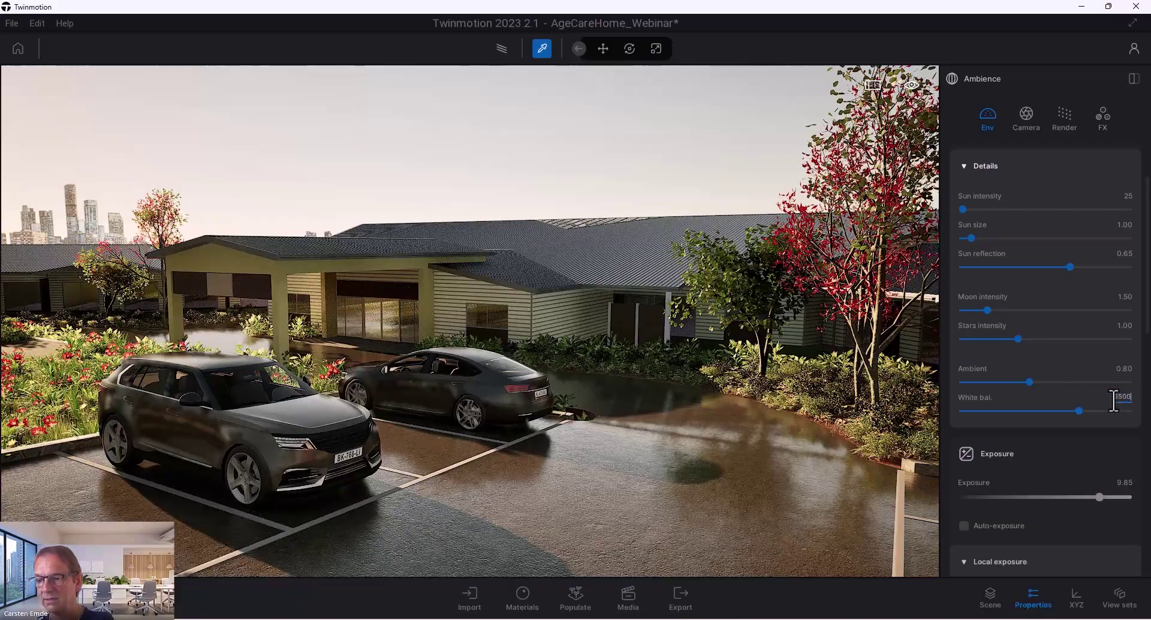
key("Return")
- Set the time of day to 20:18 and inspect the evening lighting across the whole car park
left_click_drag(558, 456, 554, 420)
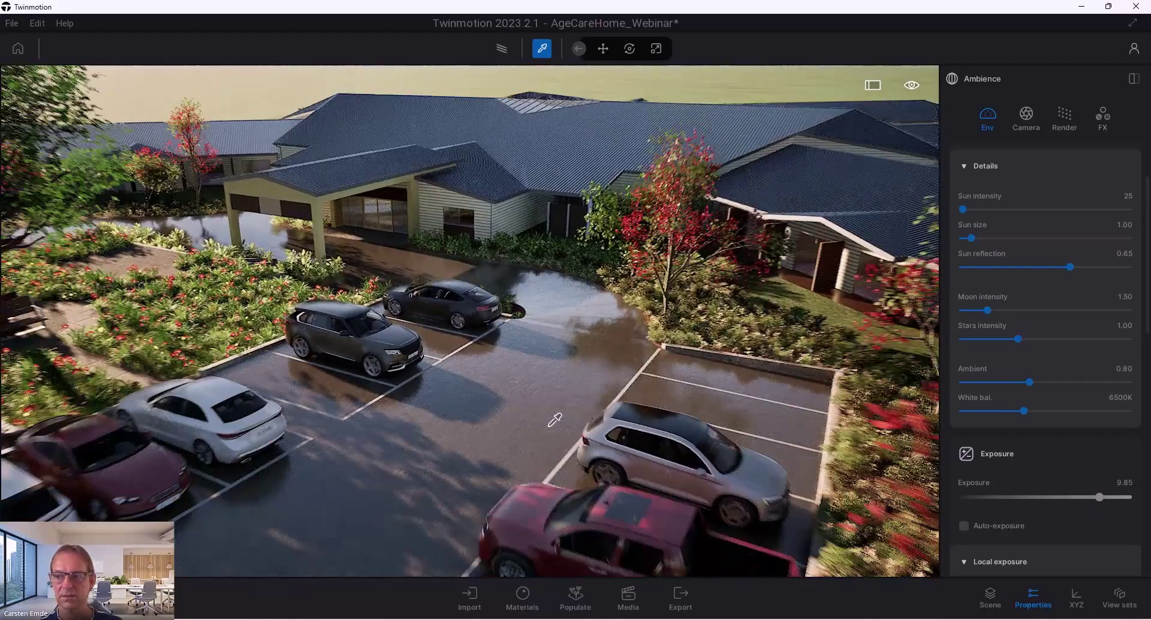
scroll(1042, 204, "up", 2)
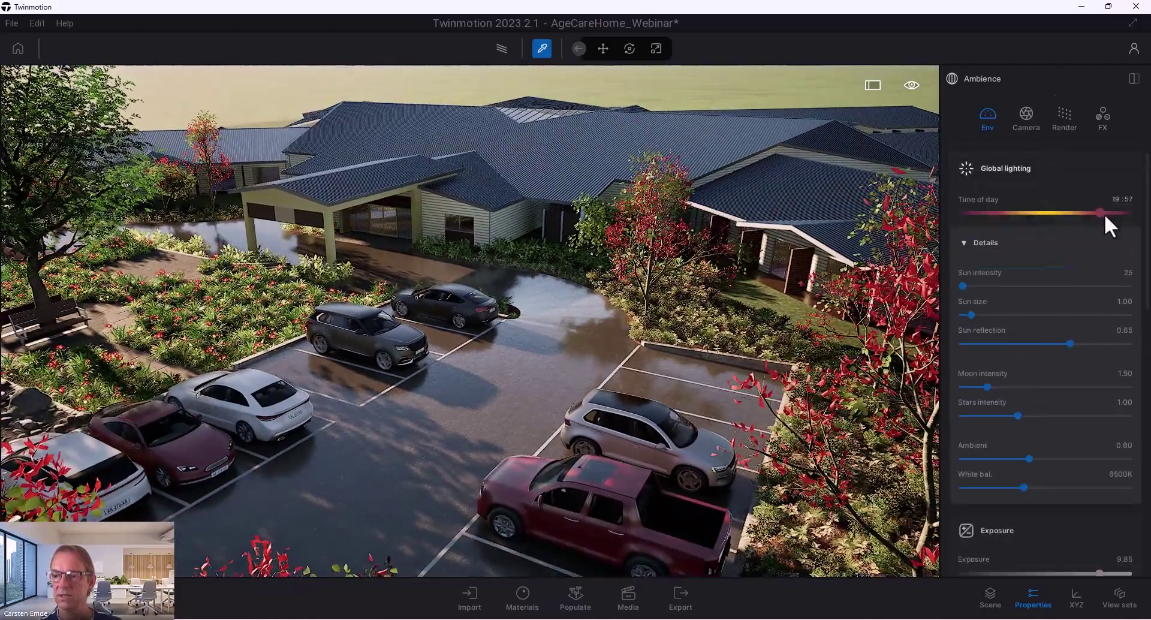
mouse_move(1100, 213)
left_mouse_down()
mouse_move(1075, 217)
mouse_move(1108, 218)
mouse_move(1099, 219)
left_mouse_up()
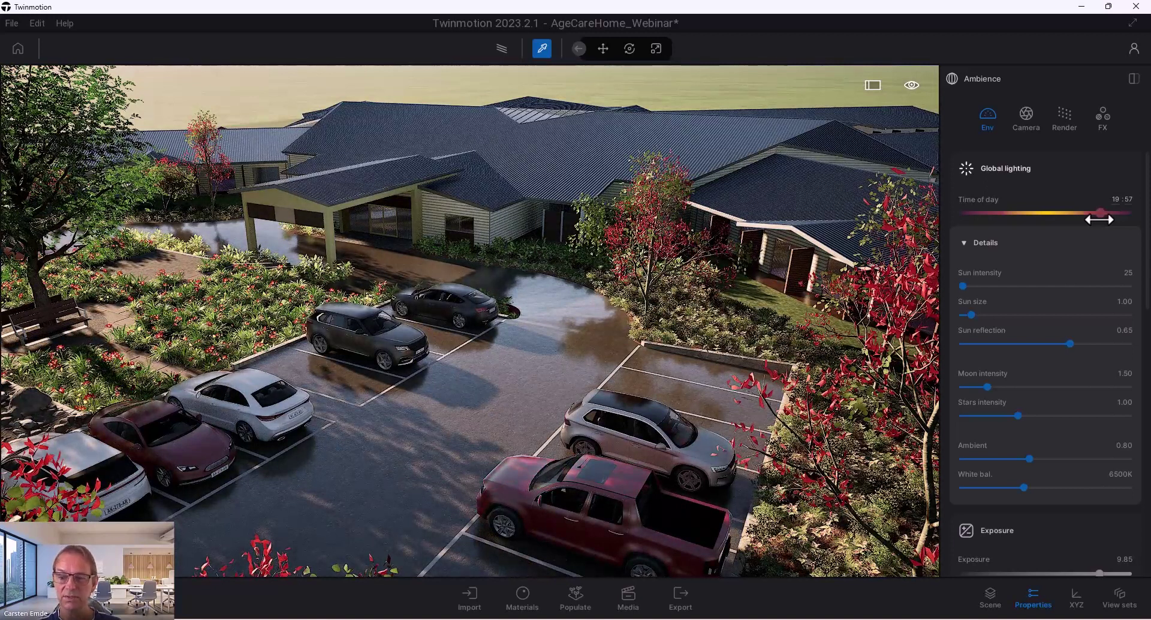
left_click_drag(1099, 219, 1103, 220)
scroll(472, 307, "up", 10)
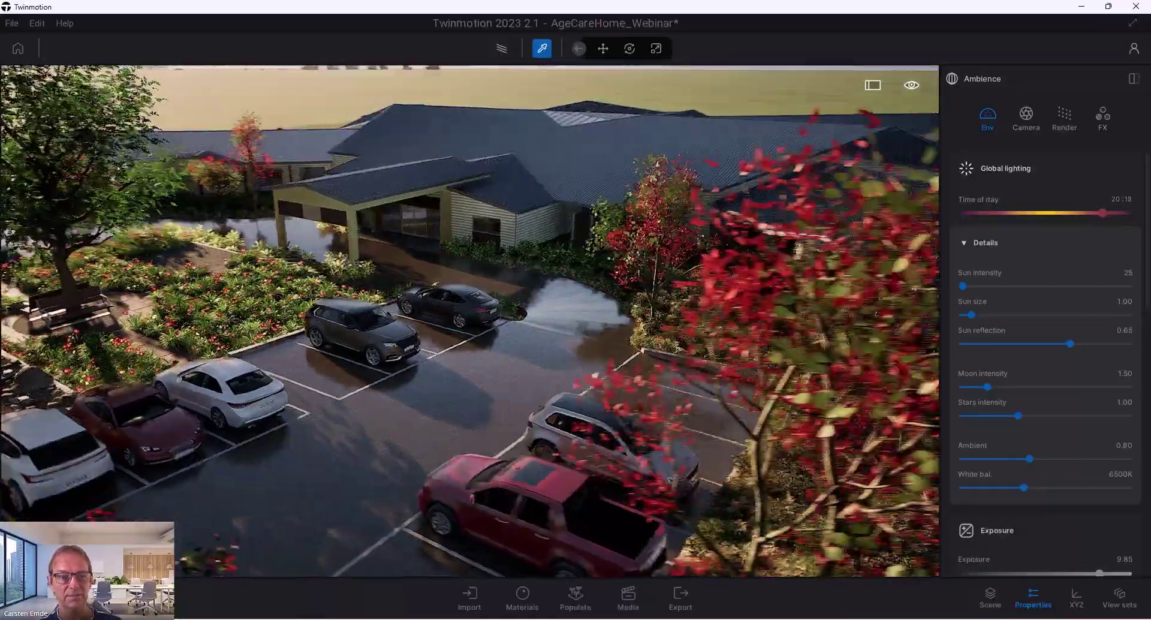
scroll(470, 322, "down", 10)
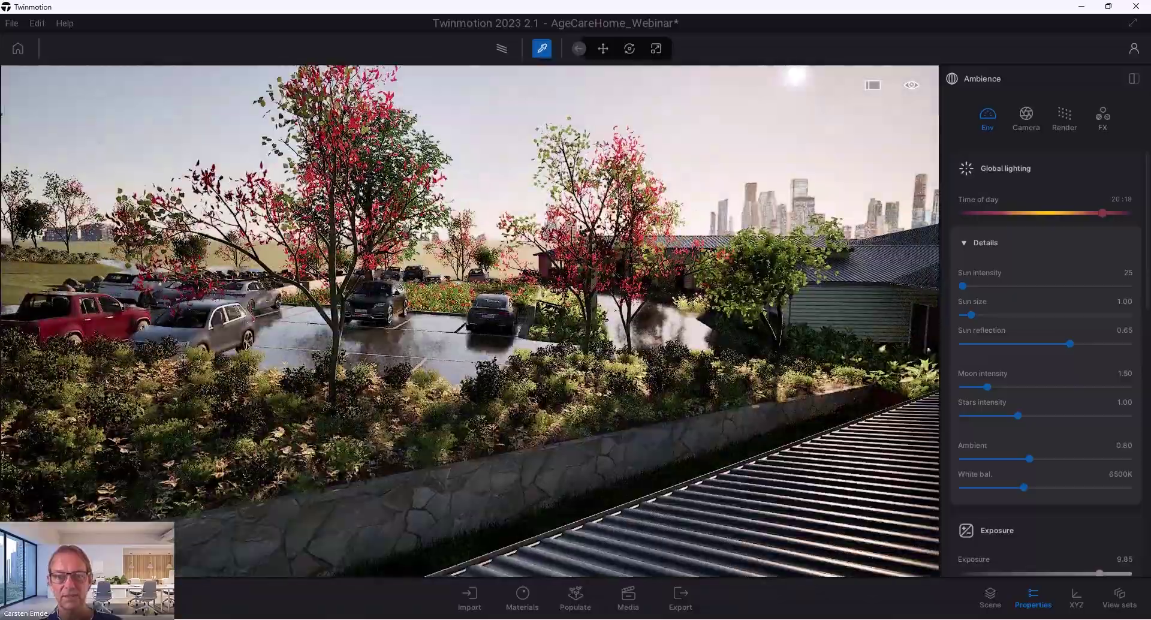
scroll(469, 321, "up", 5)
scroll(469, 321, "down", 5)
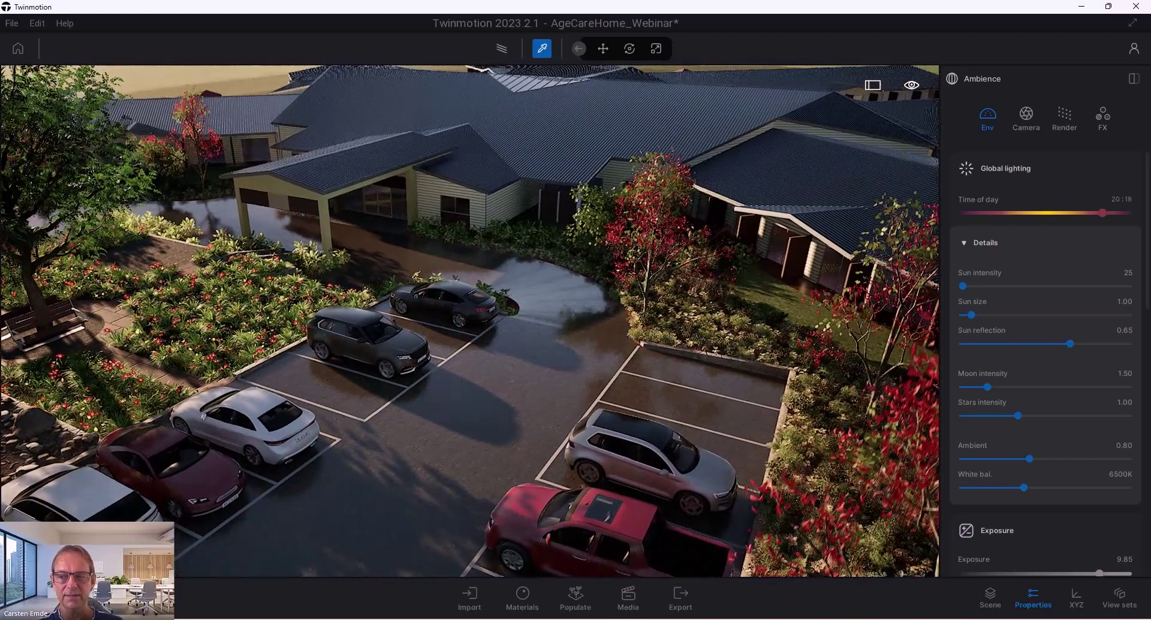
- Try a white balance of 8000K on the evening lighting
left_click(1115, 474)
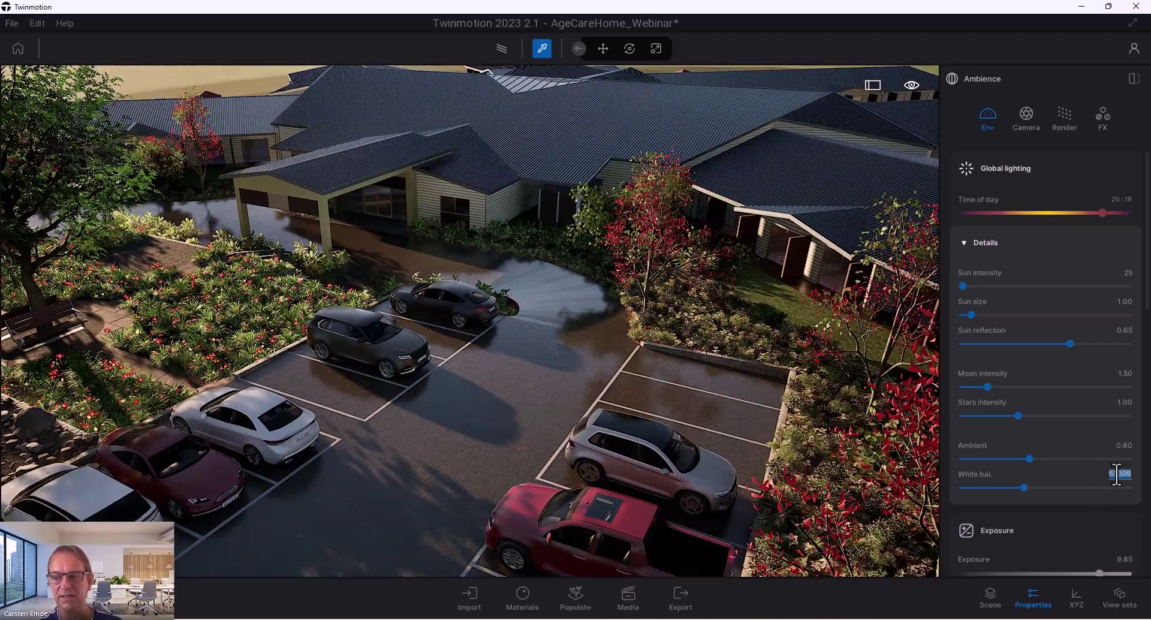
type("8")
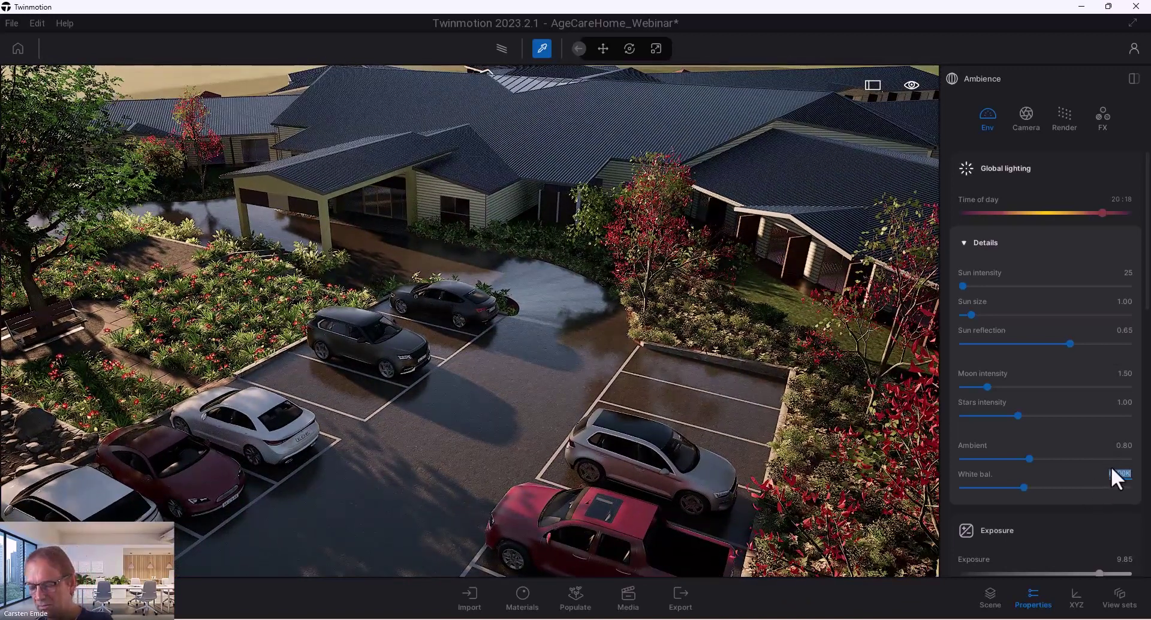
type("000")
key("Return")
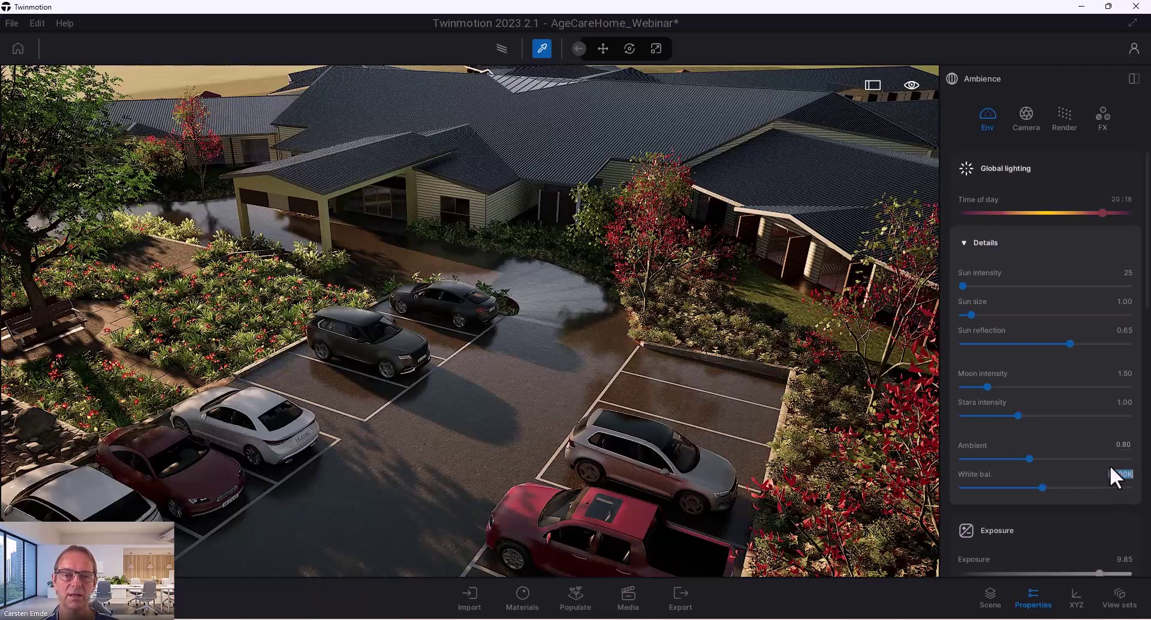
- Set the time of day to 11:49 and the white balance to 6500K
left_click(1045, 211)
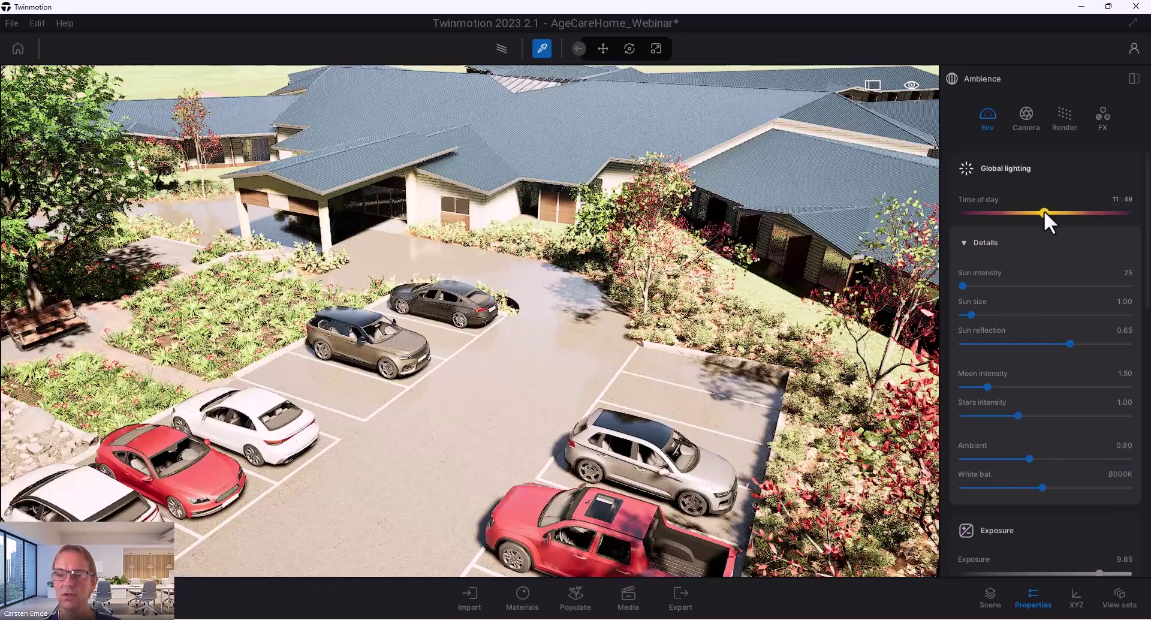
left_click(1121, 473)
type("65")
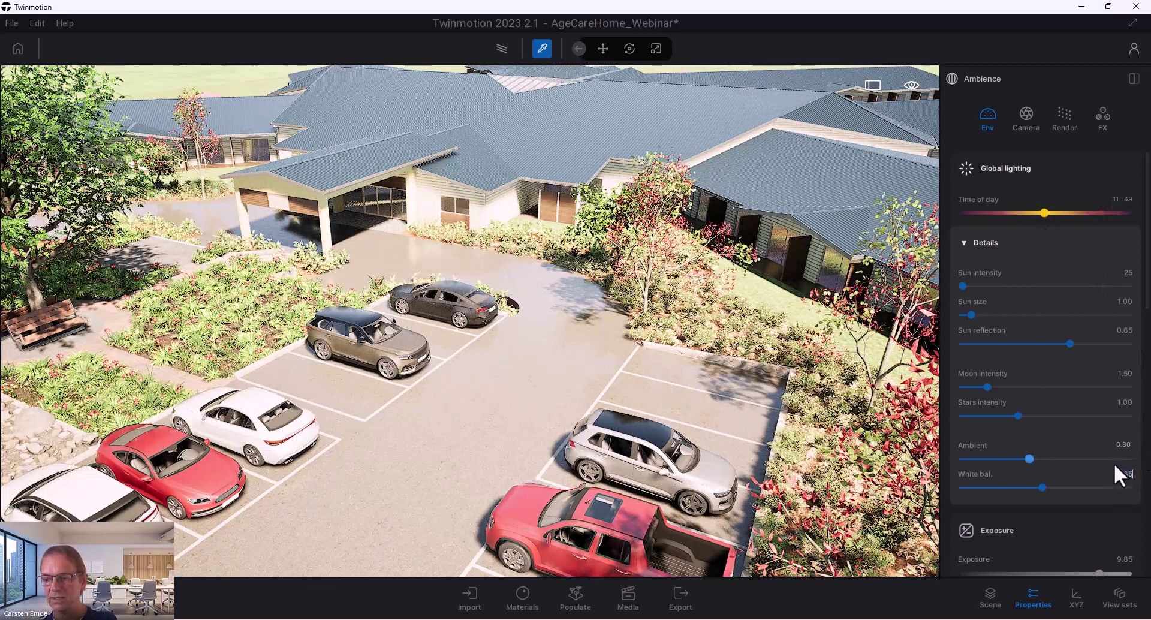
type("00")
key("Return")
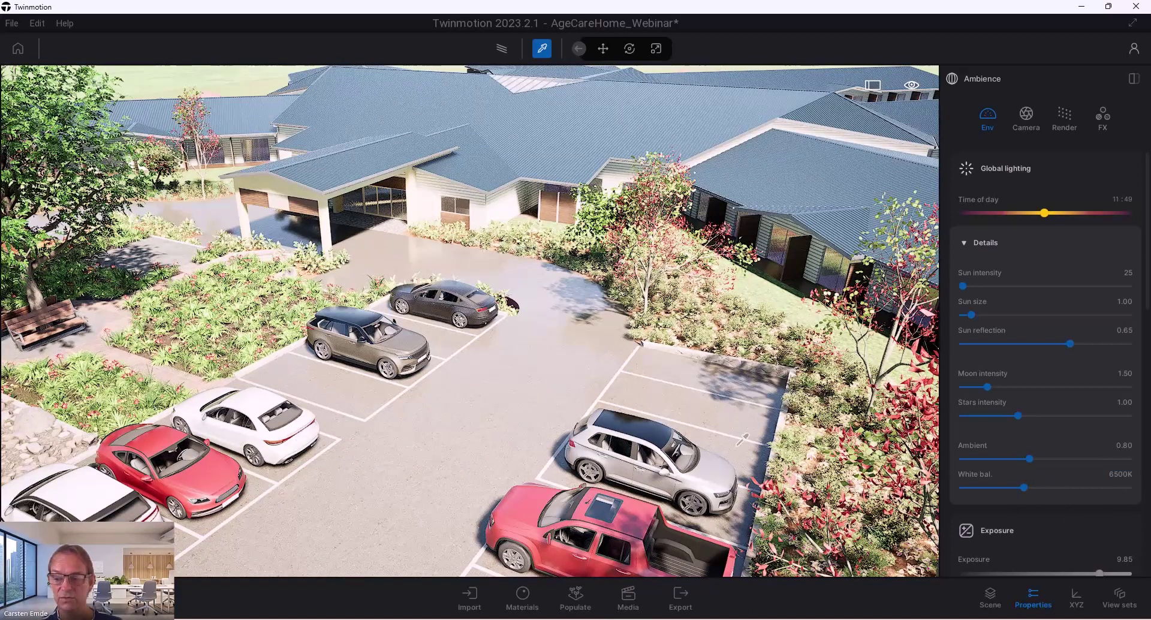
- Set the exposure to 7.66 and collapse the global lighting details and local exposure settings
scroll(1037, 526, "down", 2)
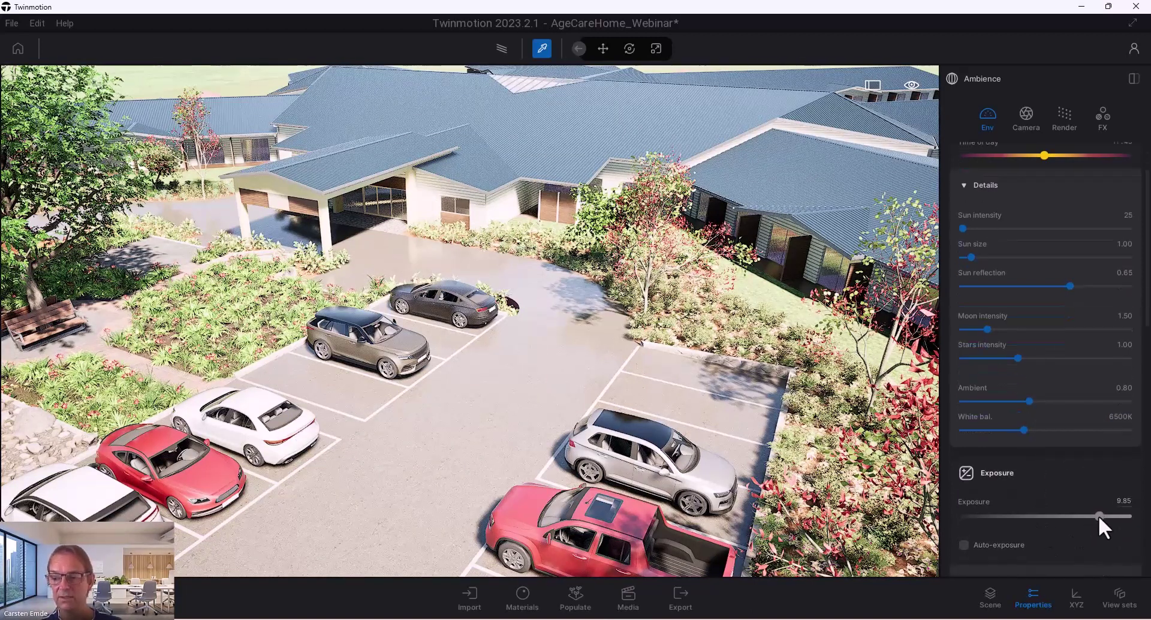
left_click_drag(1098, 515, 1088, 516)
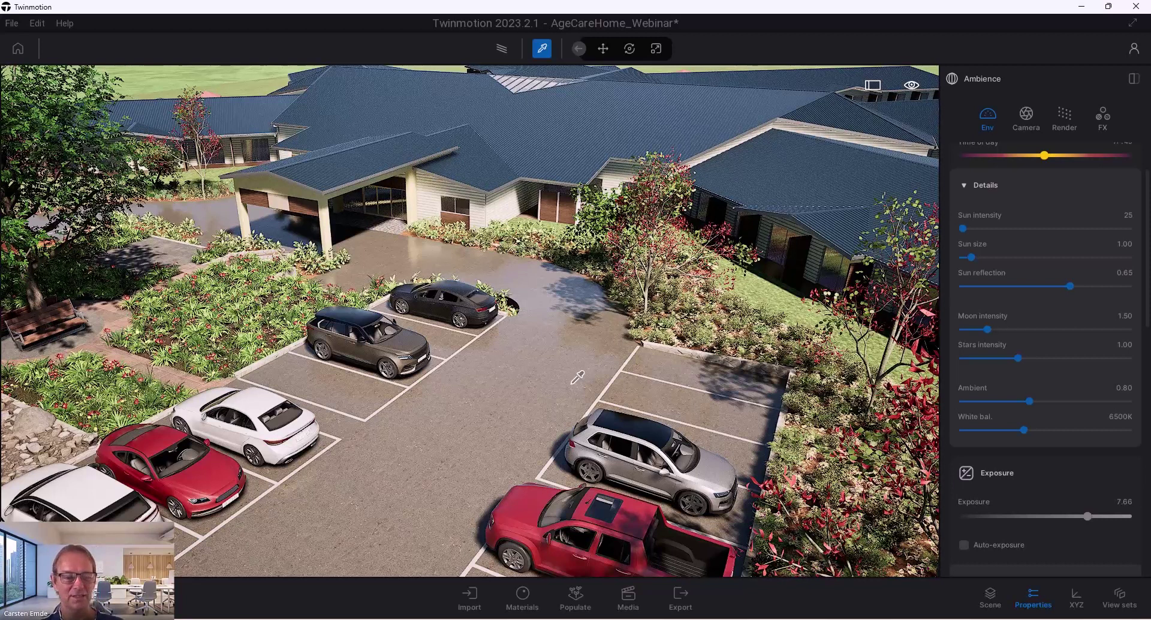
scroll(1063, 268, "up", 2)
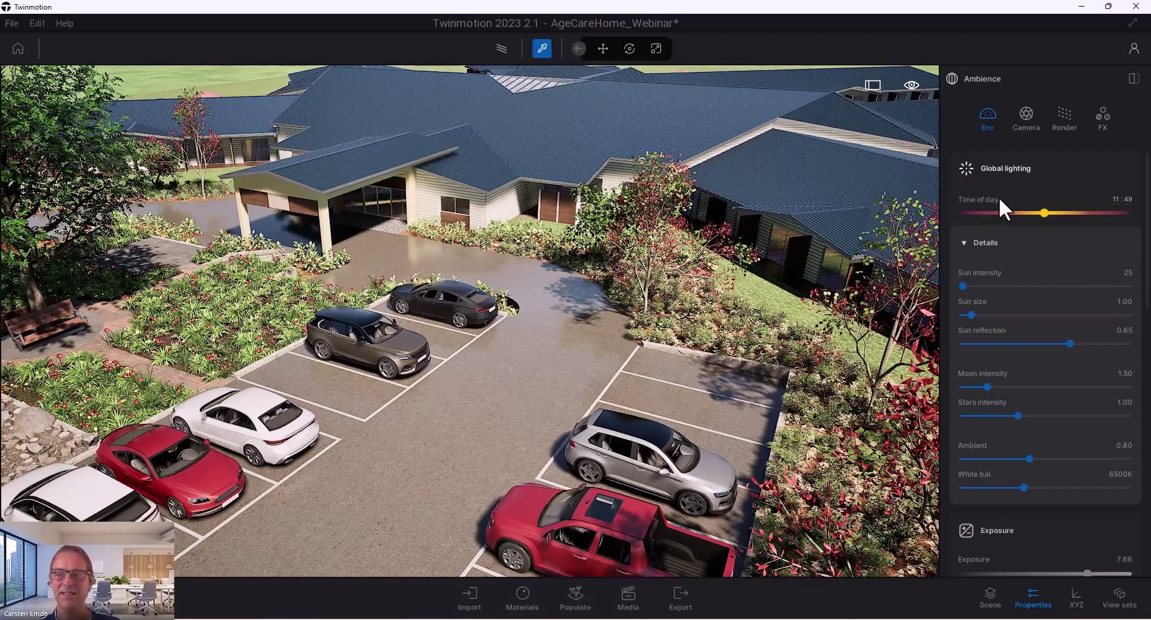
left_click(965, 242)
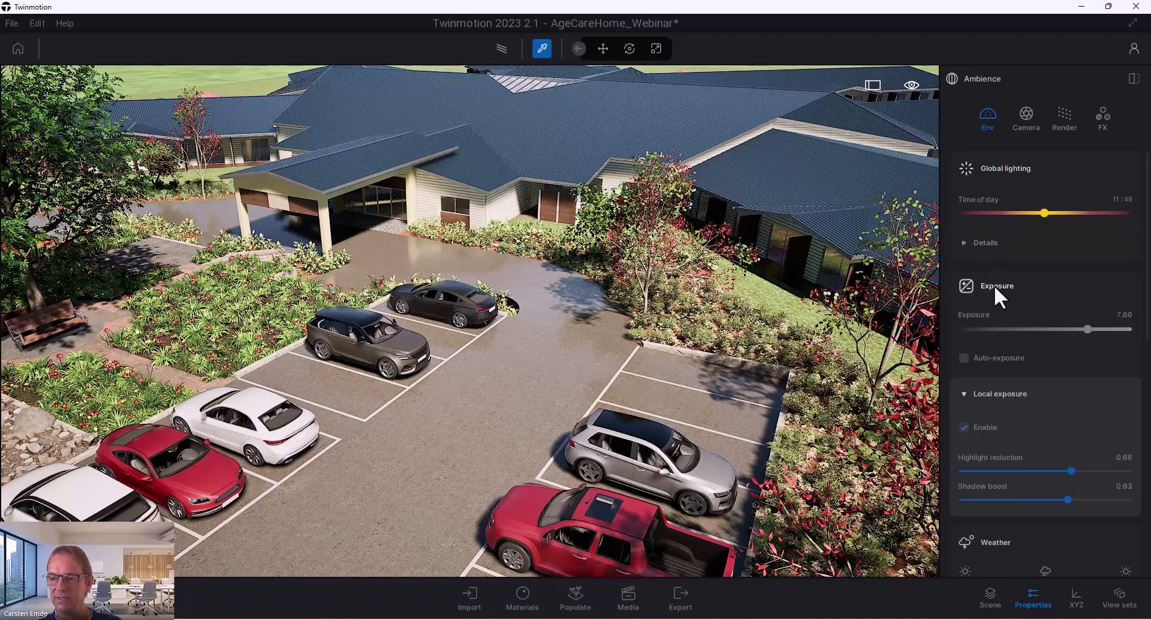
left_click(967, 397)
- Try rainy and cloudy weather over the car park, settling on a densely clouded sky just short of heavy rain
left_click_drag(569, 433, 660, 510)
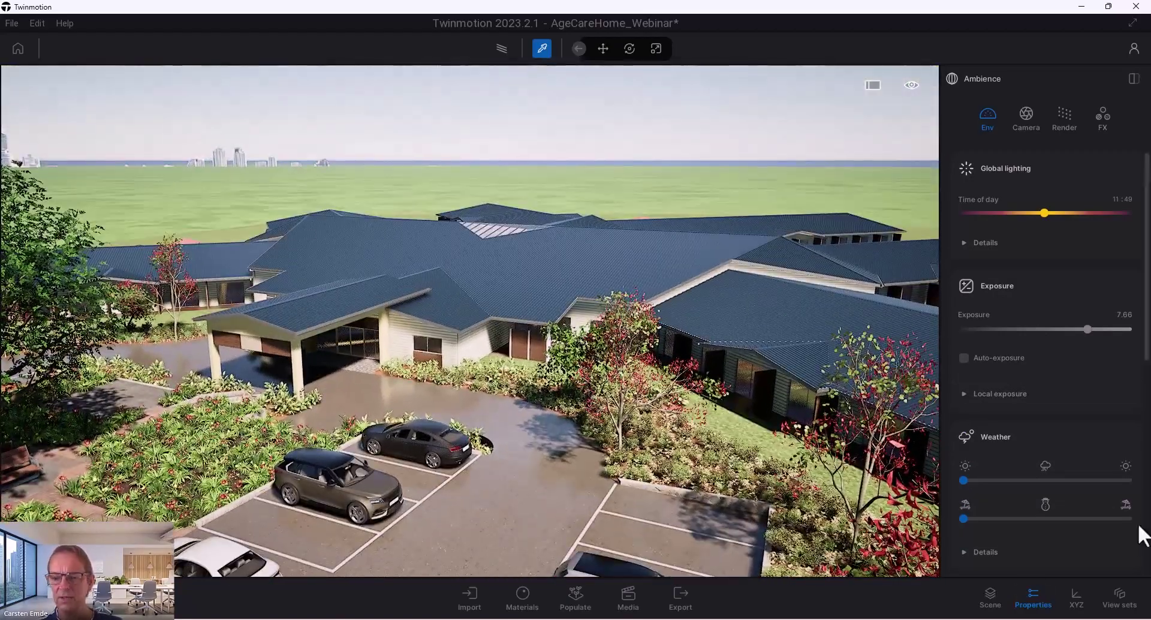
scroll(720, 483, "up", 5)
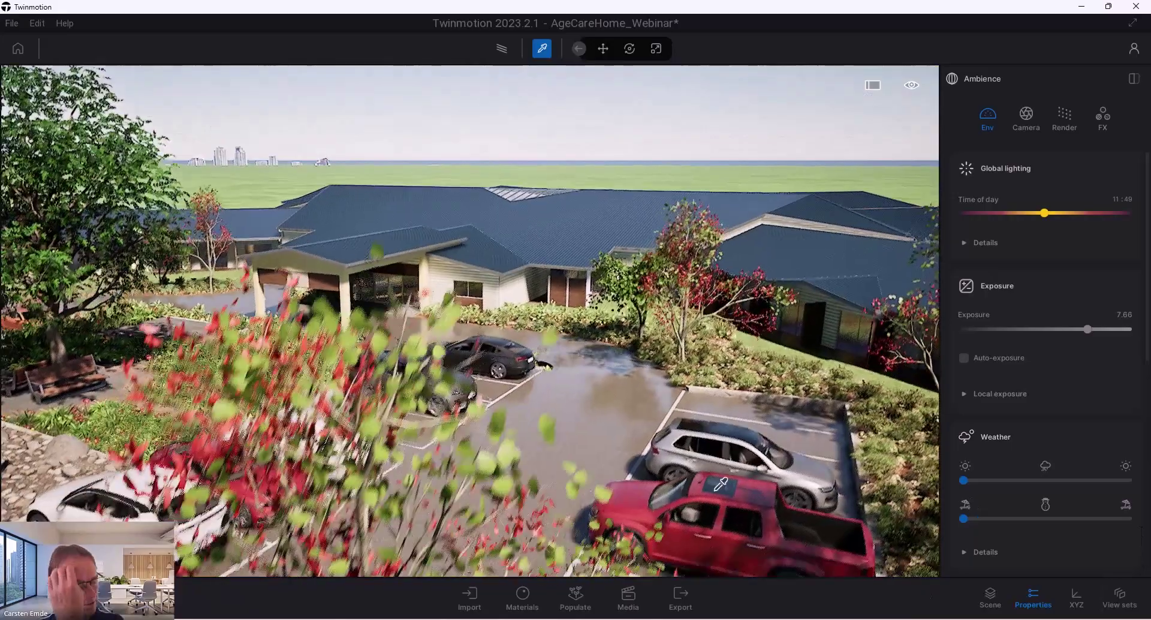
scroll(647, 457, "up", 3)
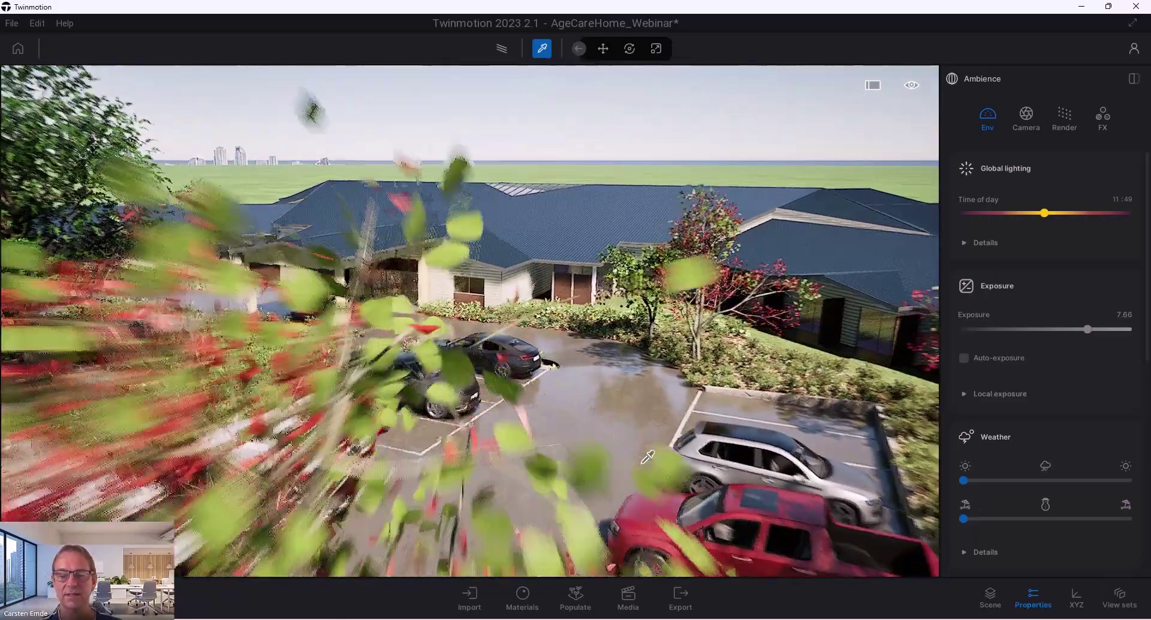
scroll(648, 457, "down", 8)
left_click_drag(965, 481, 1033, 481)
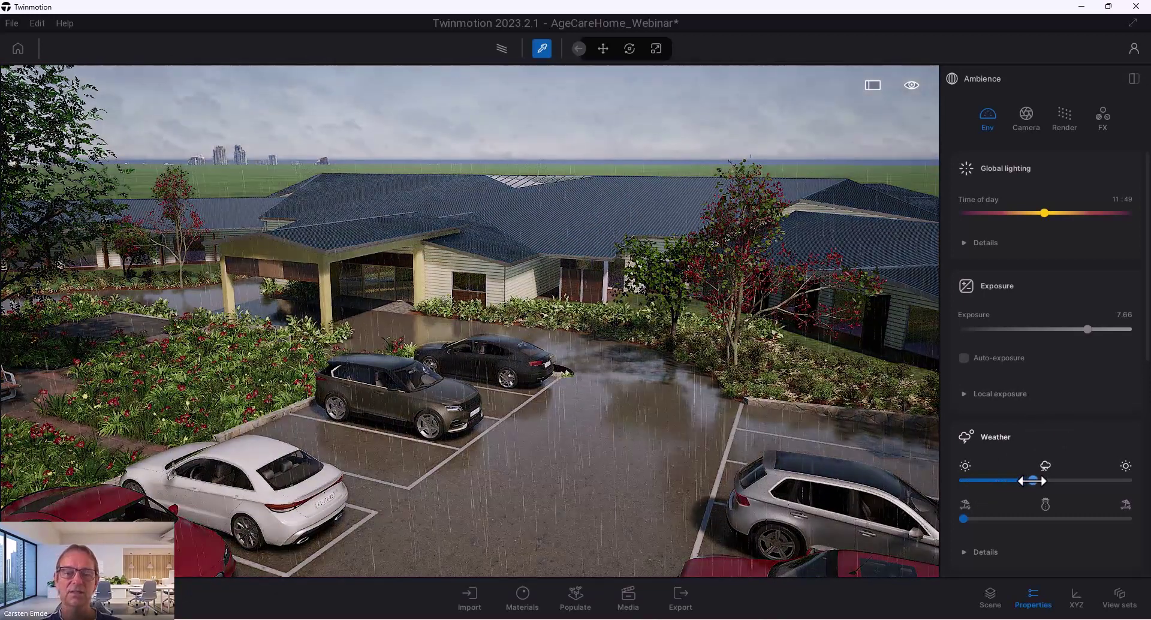
left_click_drag(1033, 481, 1013, 484)
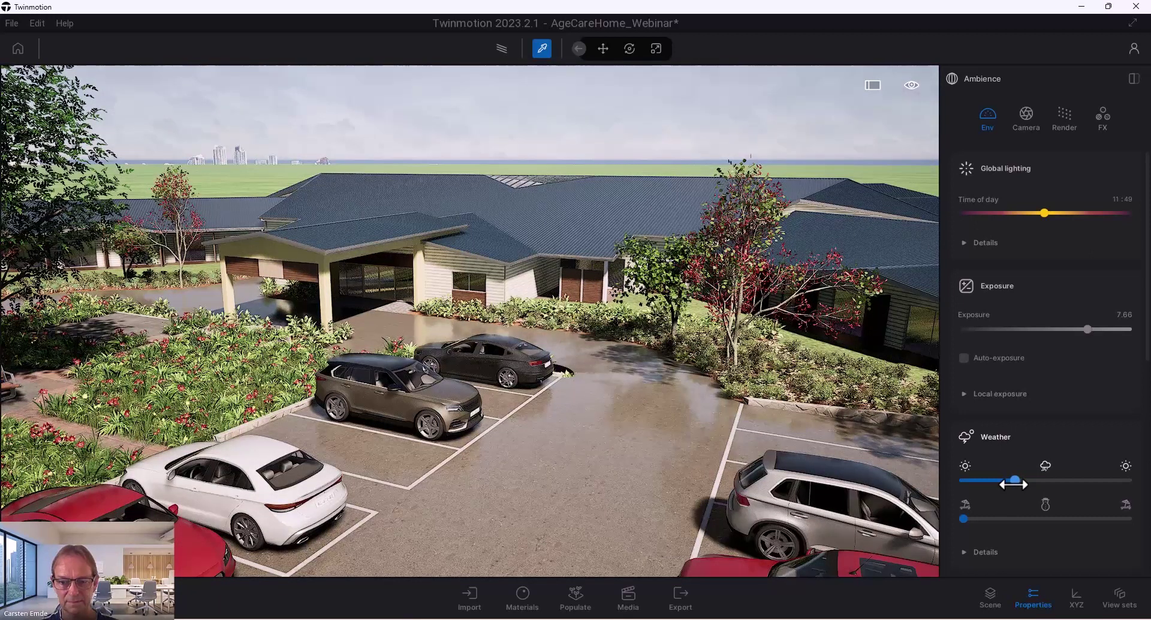
left_click_drag(1013, 484, 1022, 486)
left_click_drag(1026, 486, 1028, 486)
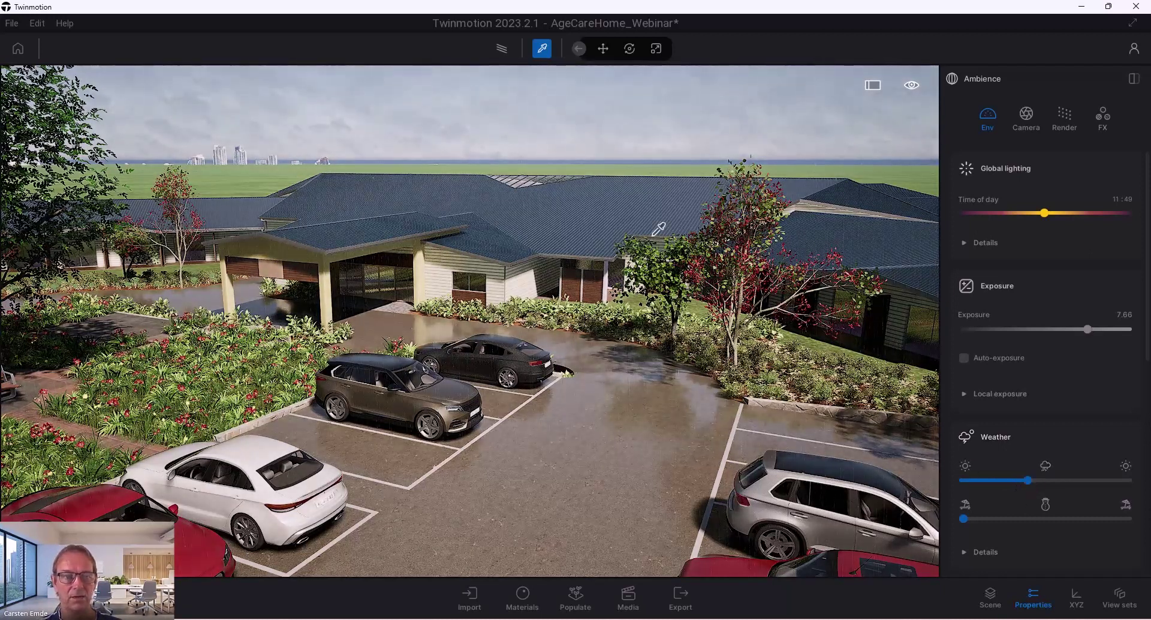
- Check the desktop rendering quality settings in the preferences and leave without changing them
left_click(37, 23)
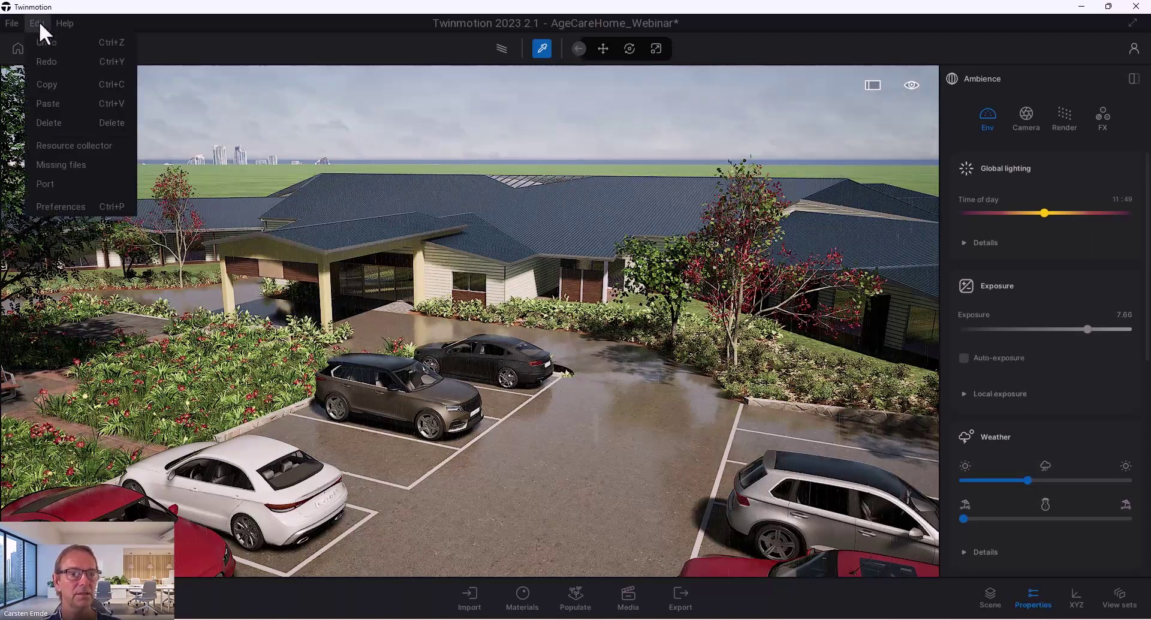
left_click(70, 206)
left_click(574, 108)
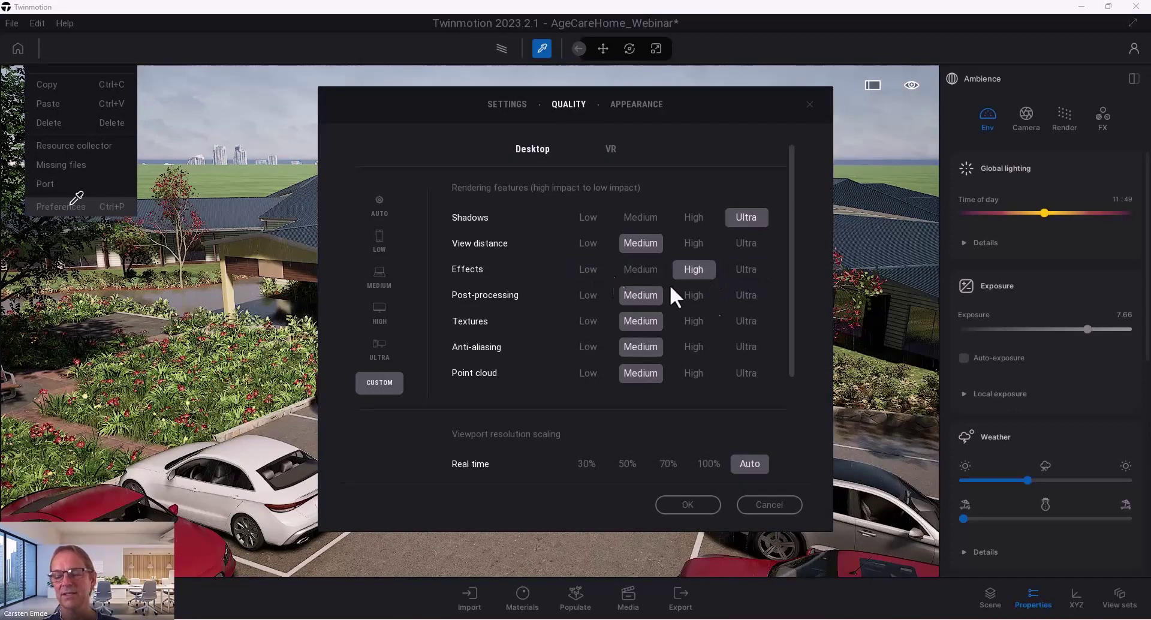
left_click(778, 505)
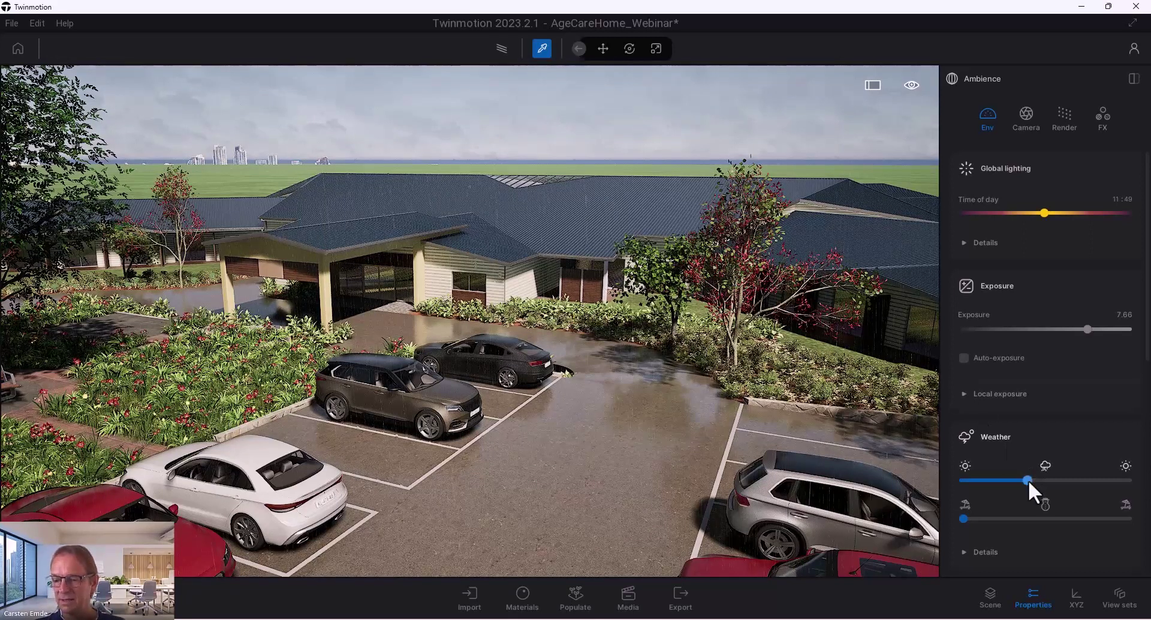
- Lighten the weather to a cloudy sky without rain and view the building entrance from closer up
left_click_drag(1027, 479, 1010, 483)
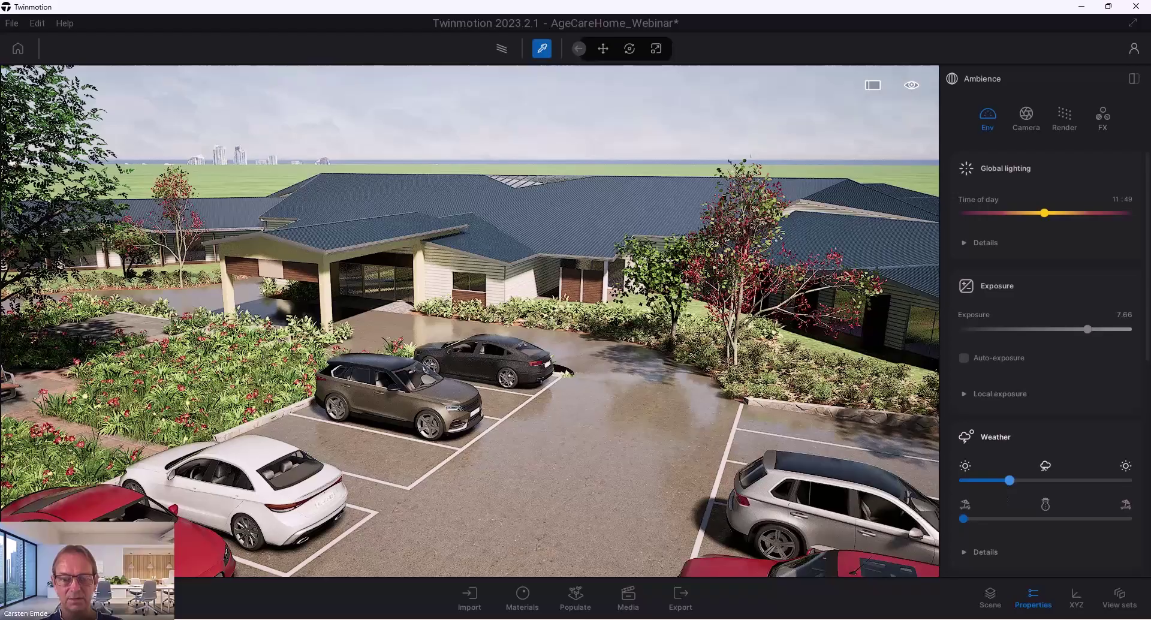
scroll(665, 474, "up", 3)
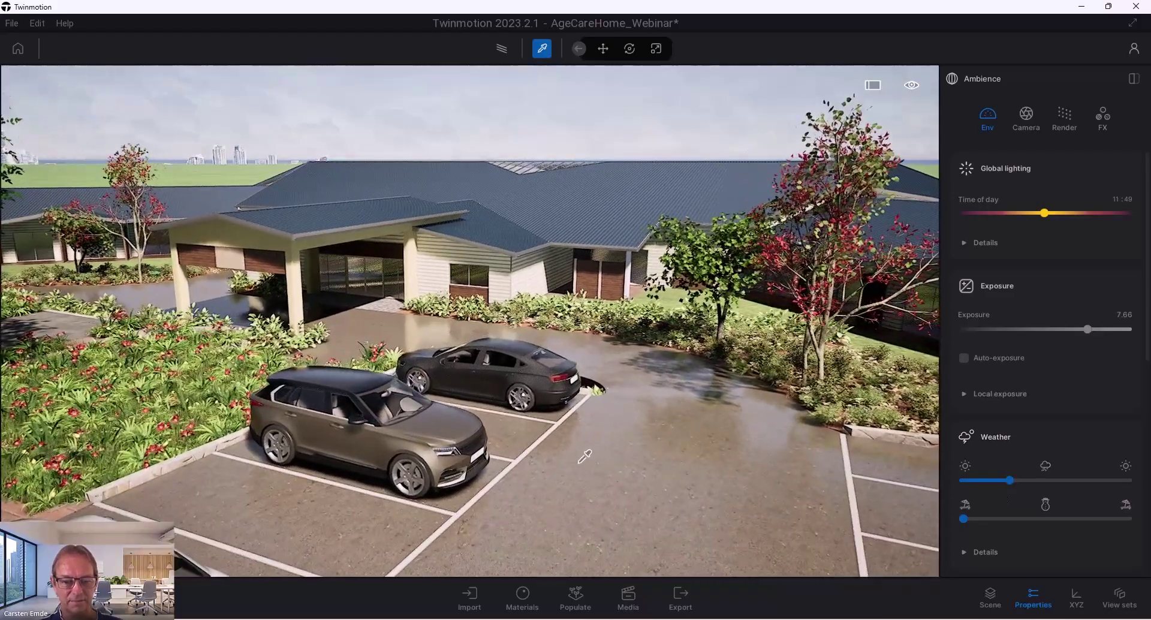
scroll(587, 450, "up", 2)
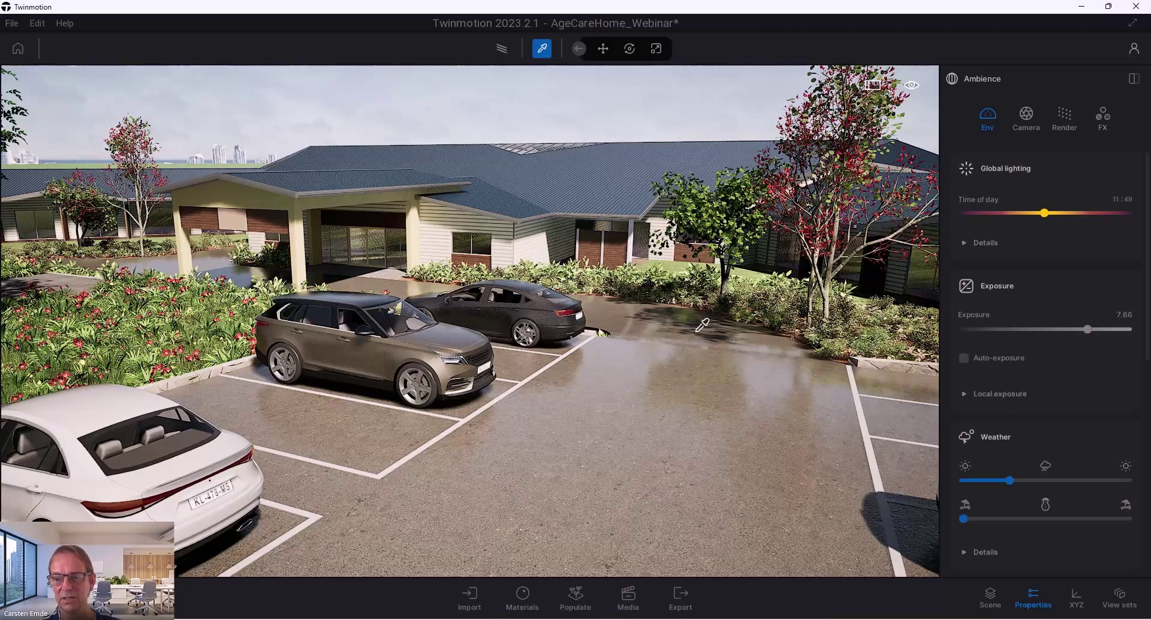
middle_click_drag(702, 322, 704, 354)
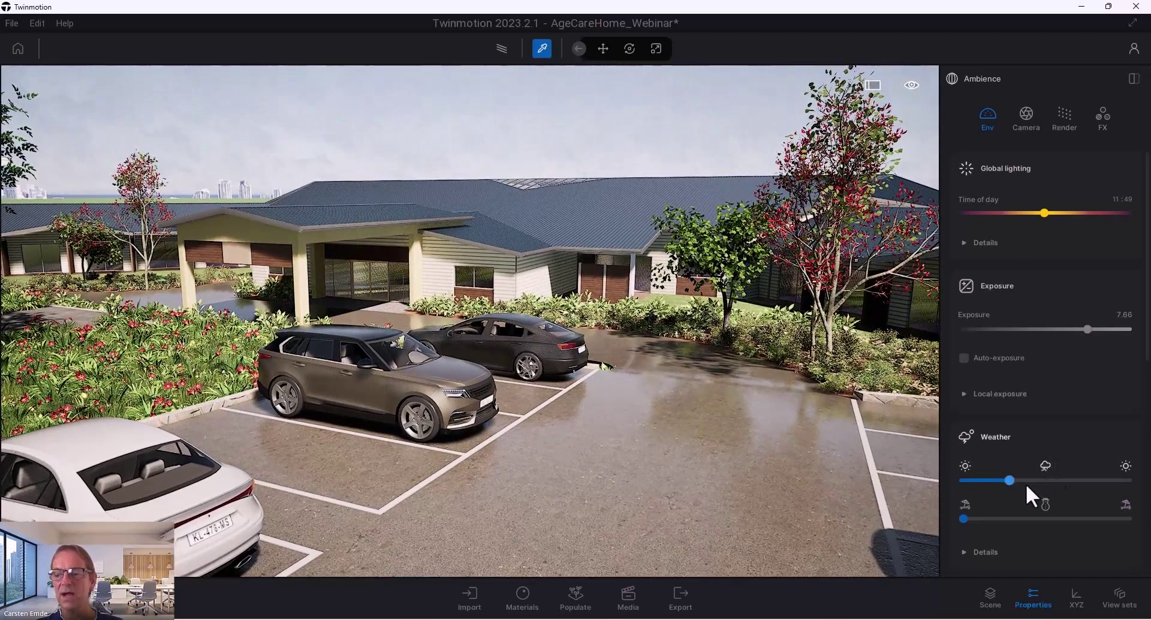
- Return the weather to a clear sky, trying a lightly clouded sky in between
left_click_drag(1011, 480, 962, 480)
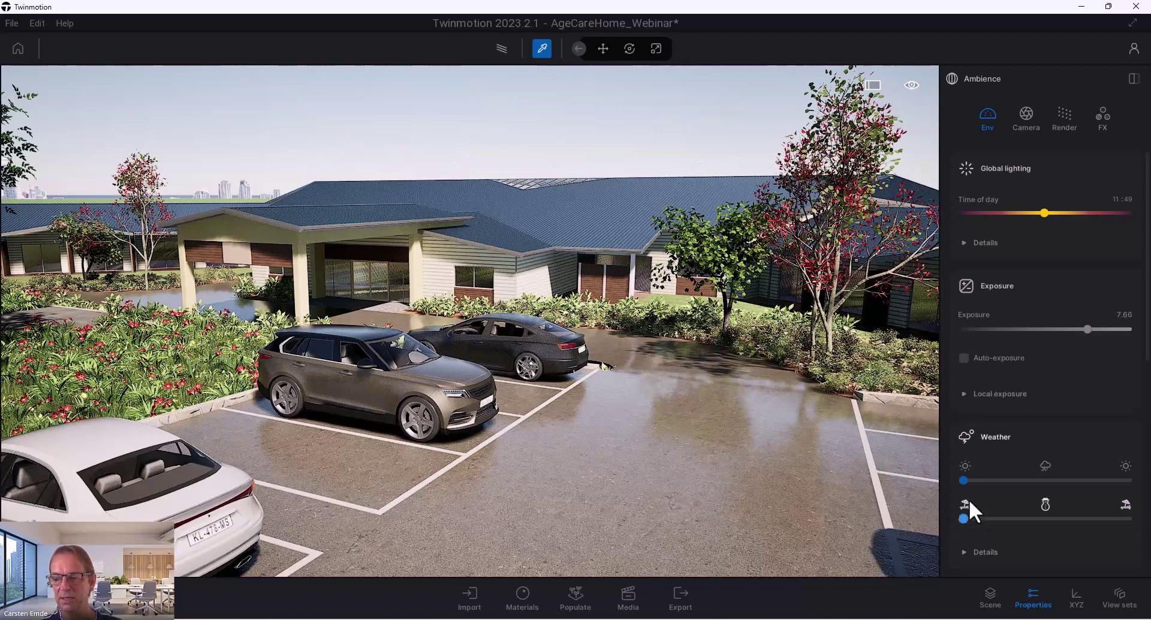
left_click_drag(964, 480, 990, 479)
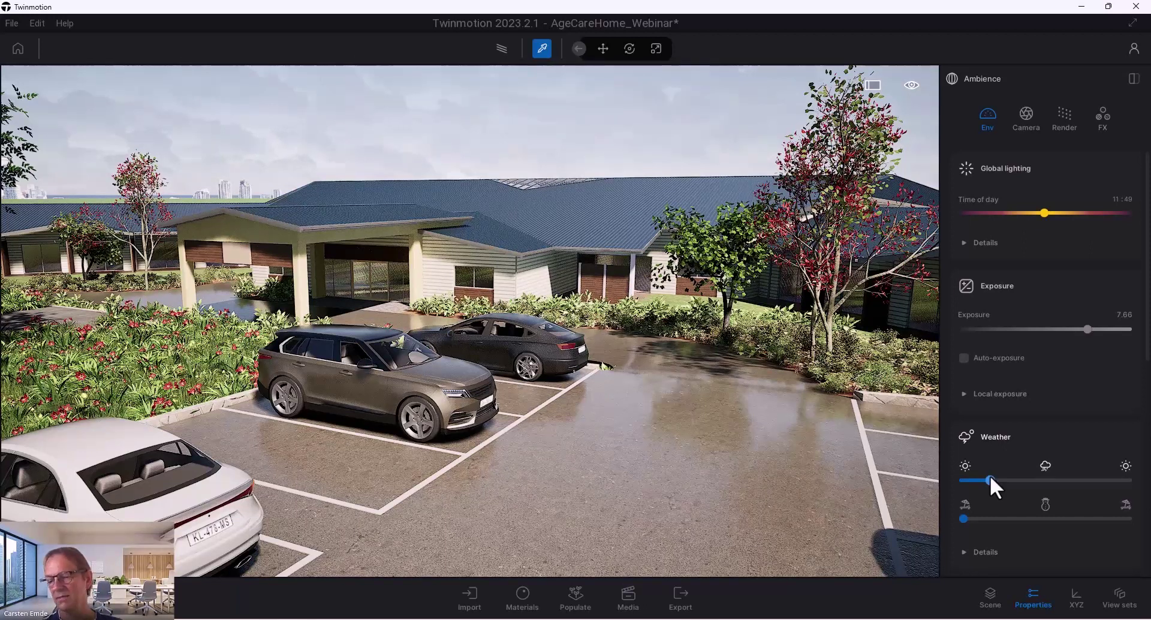
left_click_drag(990, 480, 960, 479)
- Enable the HDRI environment for the scene
scroll(1038, 416, "down", 1)
scroll(1040, 414, "down", 5)
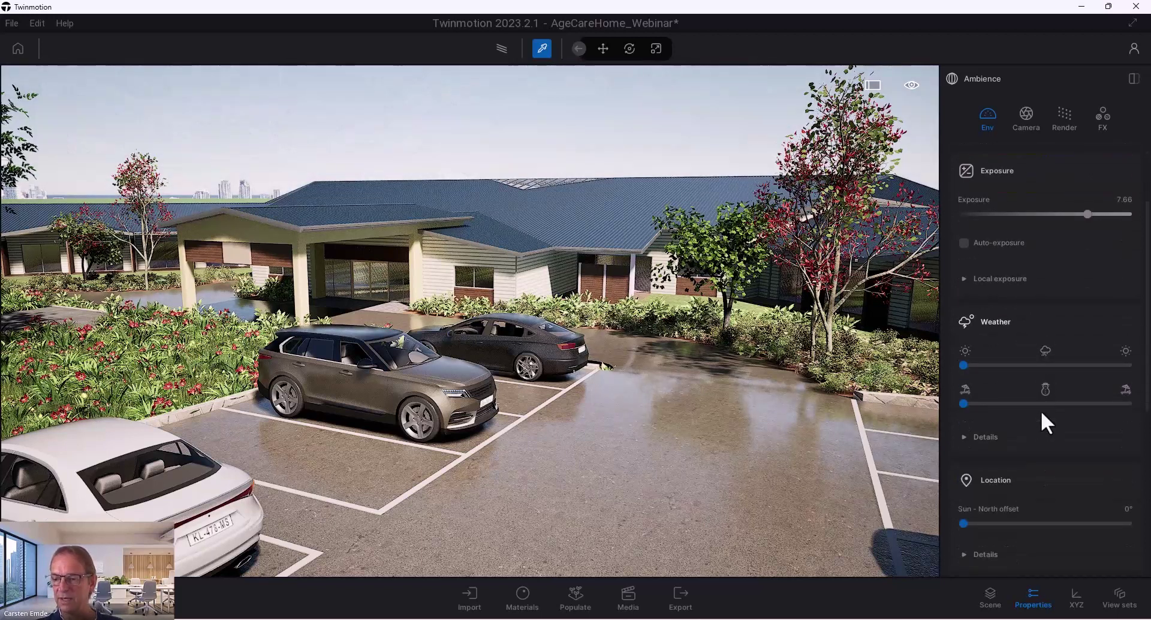
scroll(1042, 413, "down", 2)
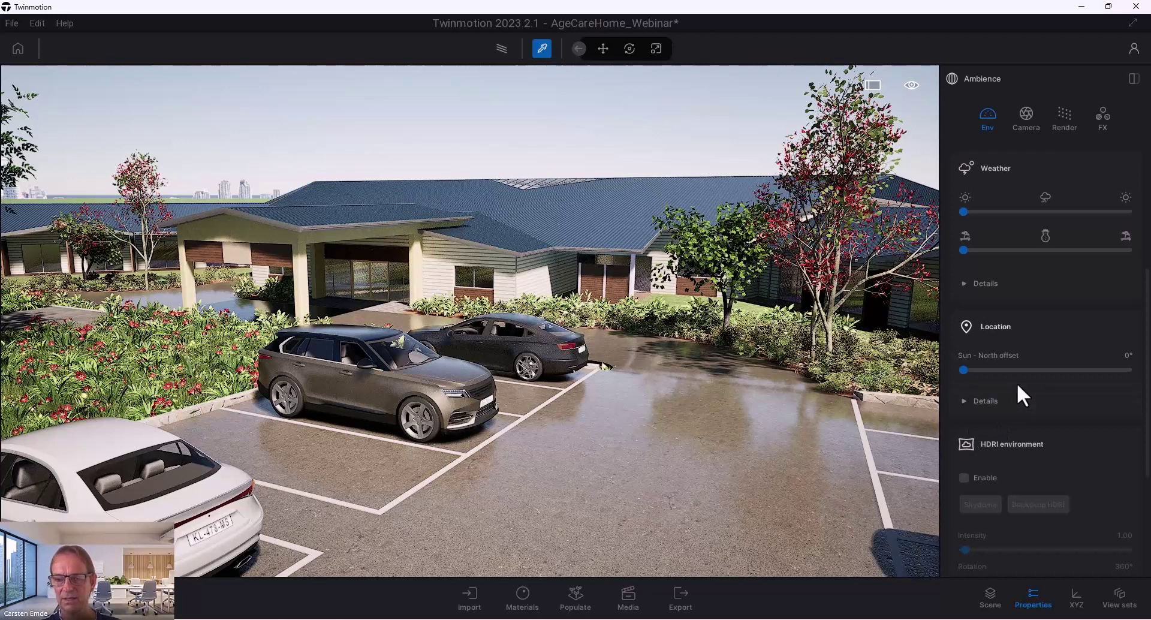
scroll(1018, 387, "down", 3)
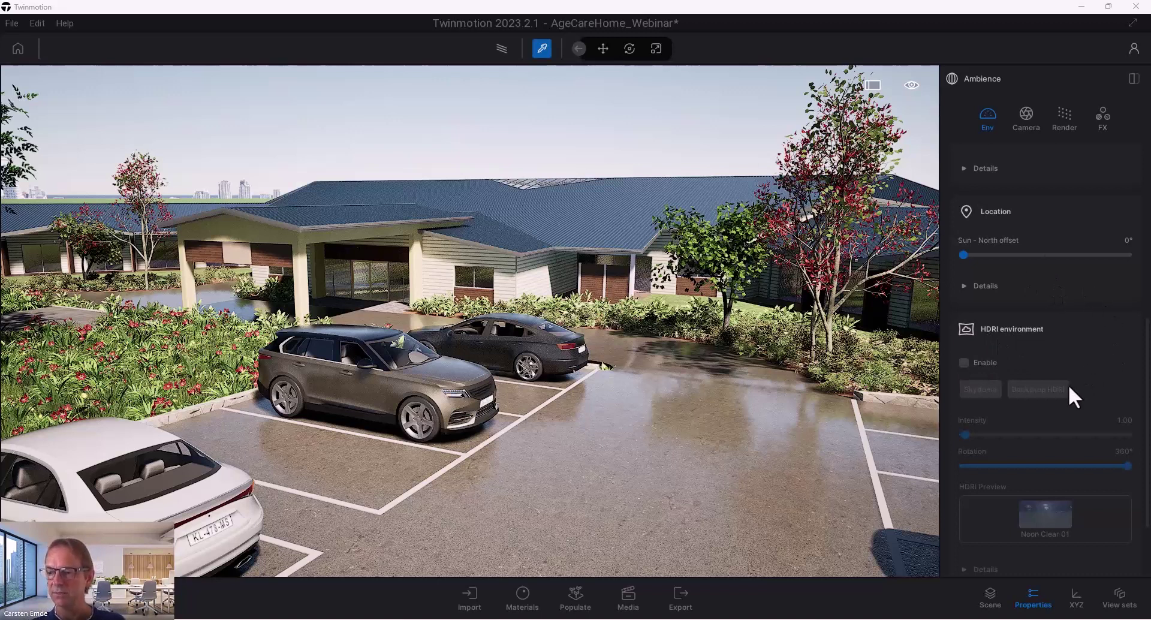
scroll(1079, 372, "up", 6)
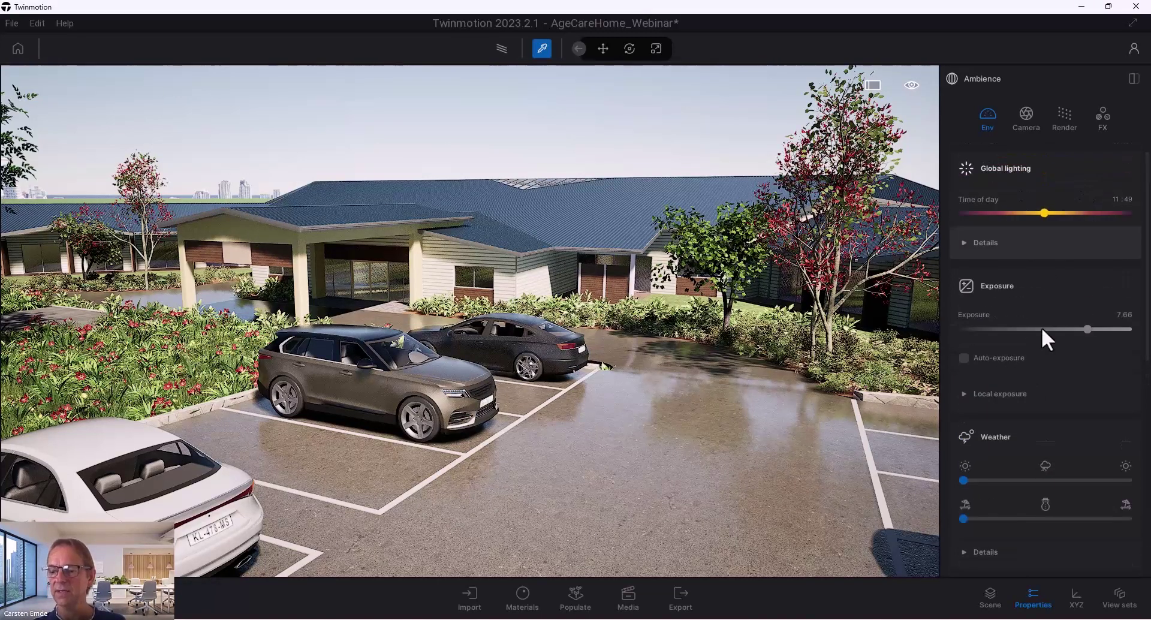
scroll(1042, 330, "down", 6)
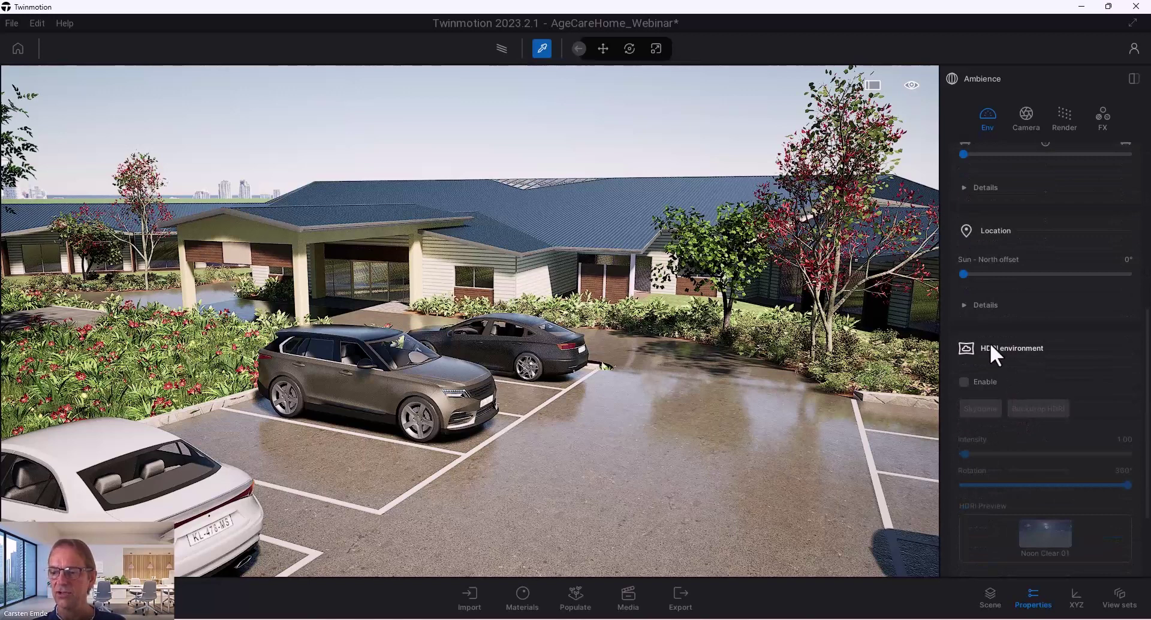
left_click(965, 381)
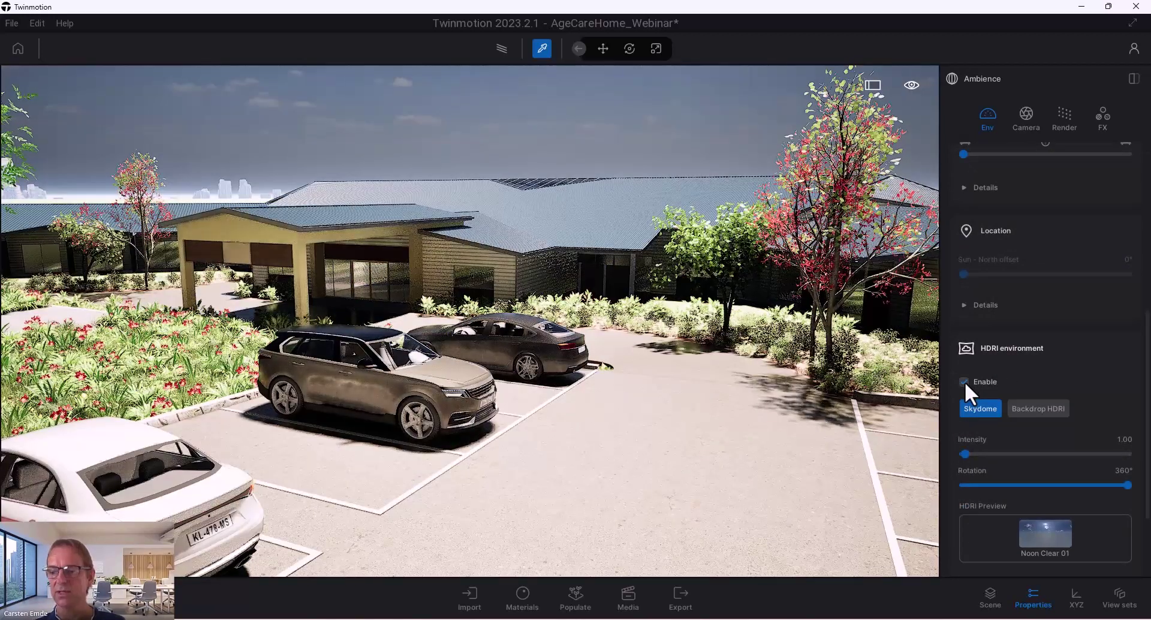
- Examine the car park and sky under the HDRI lighting and review which ambience settings are available with it
scroll(1046, 361, "up", 2)
scroll(1046, 360, "up", 5)
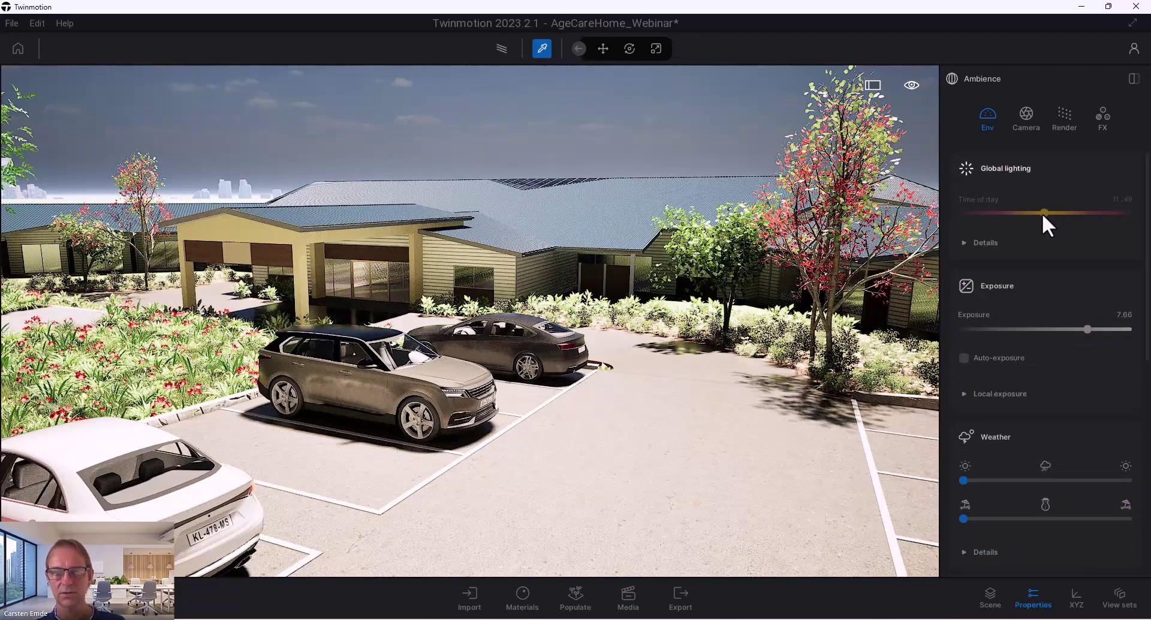
left_click_drag(719, 299, 540, 480)
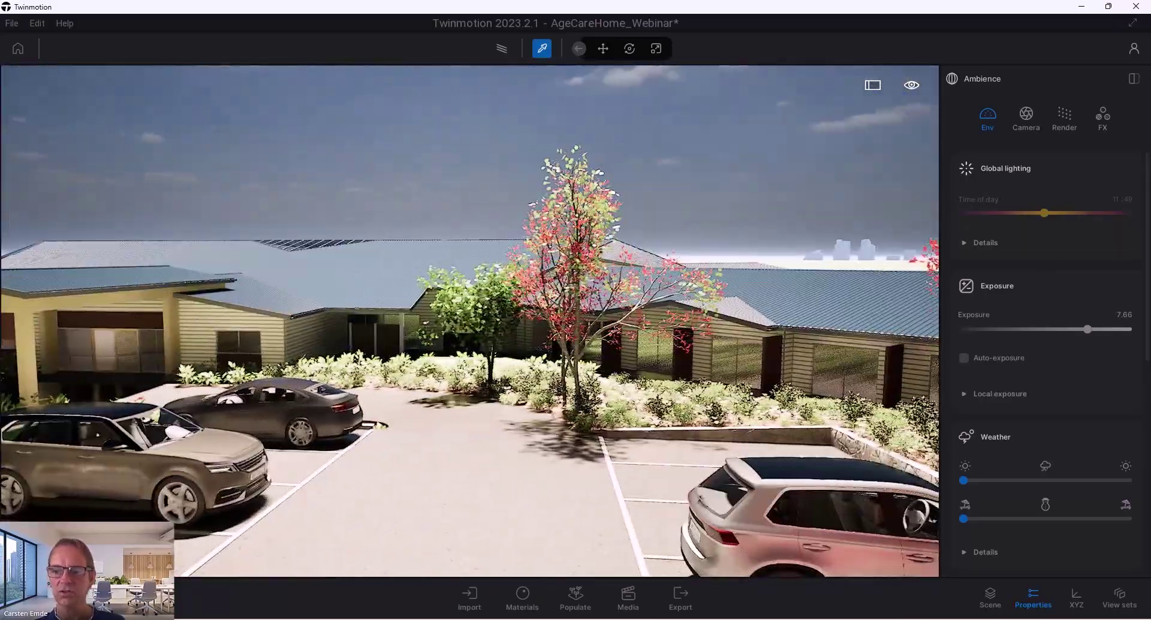
scroll(1052, 463, "down", 5)
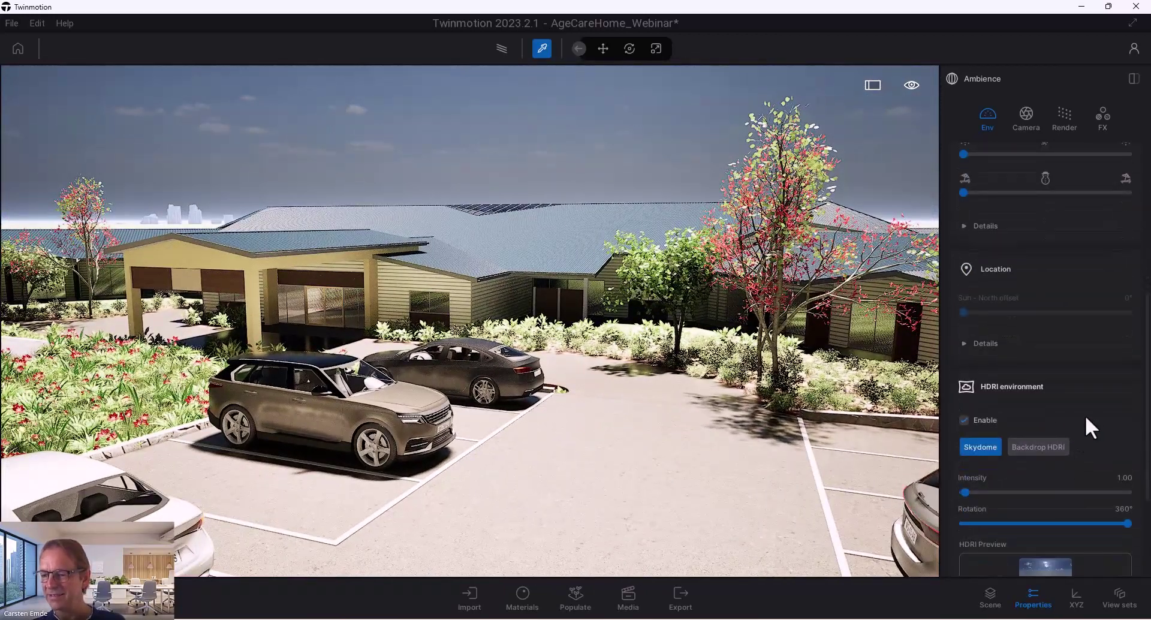
scroll(1101, 444, "down", 2)
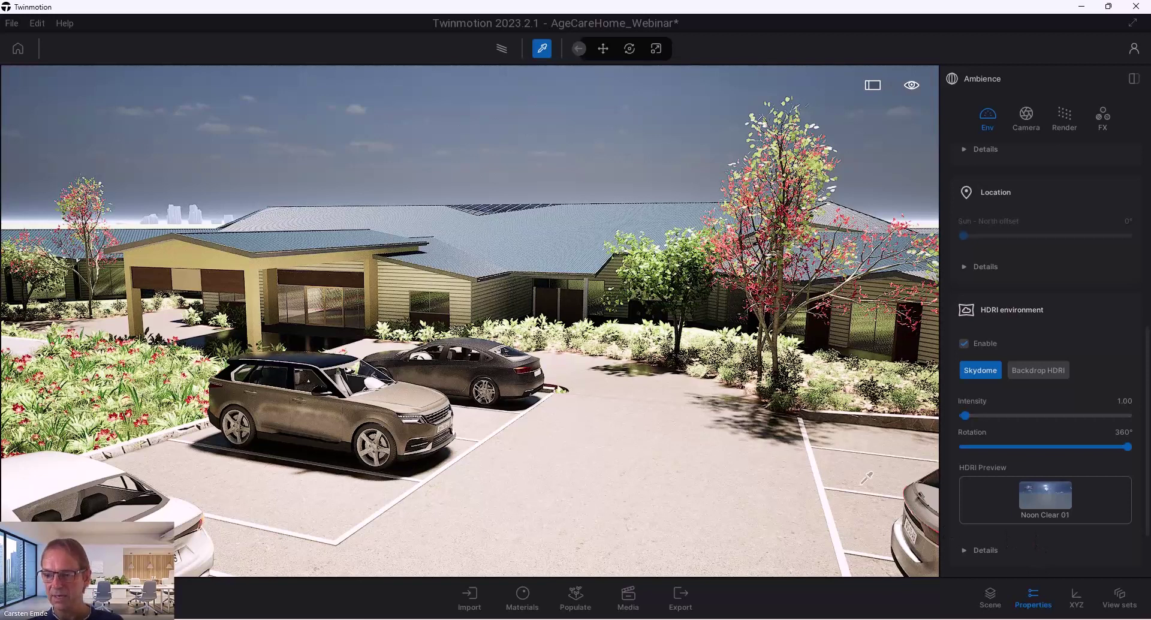
- Compare the car park with the HDRI environment switched off and on again, viewing it from a slightly different angle
left_click(966, 344)
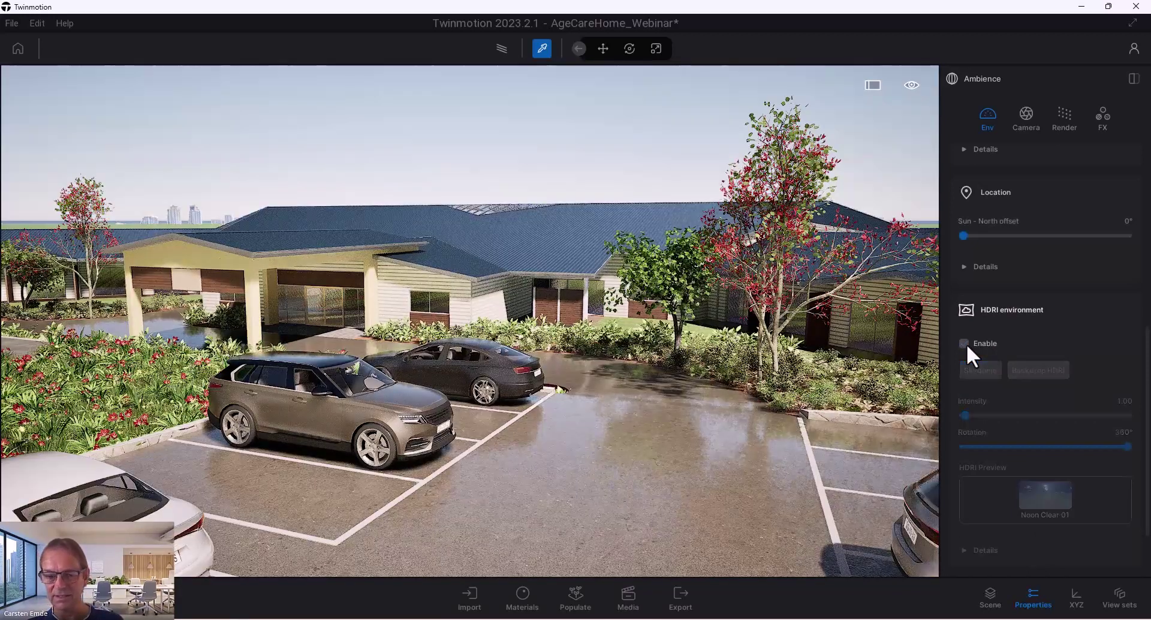
left_click(965, 344)
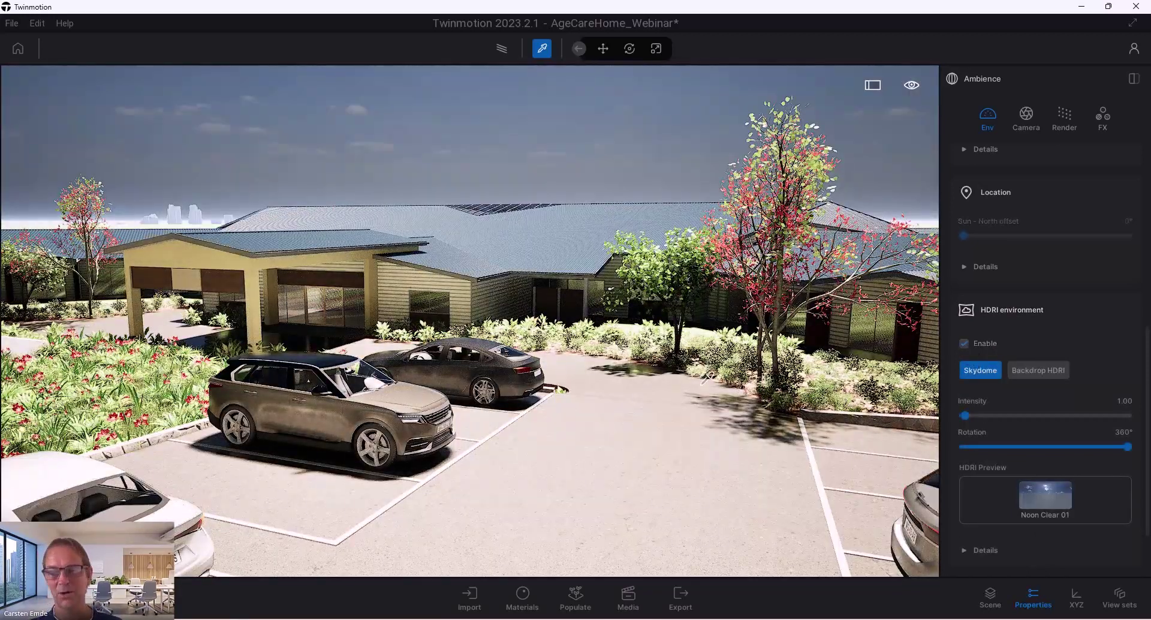
left_click_drag(706, 387, 699, 421)
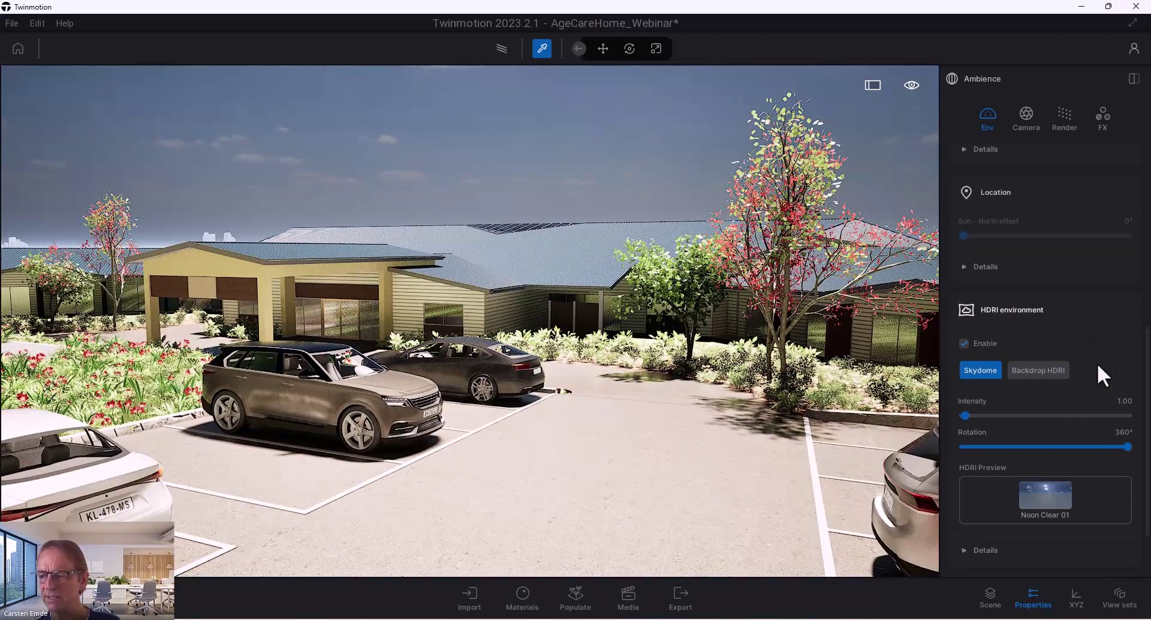
- Set the exposure to 7.01 and the sun intensity to 100 for the HDRI-lit scene
scroll(1099, 361, "up", 6)
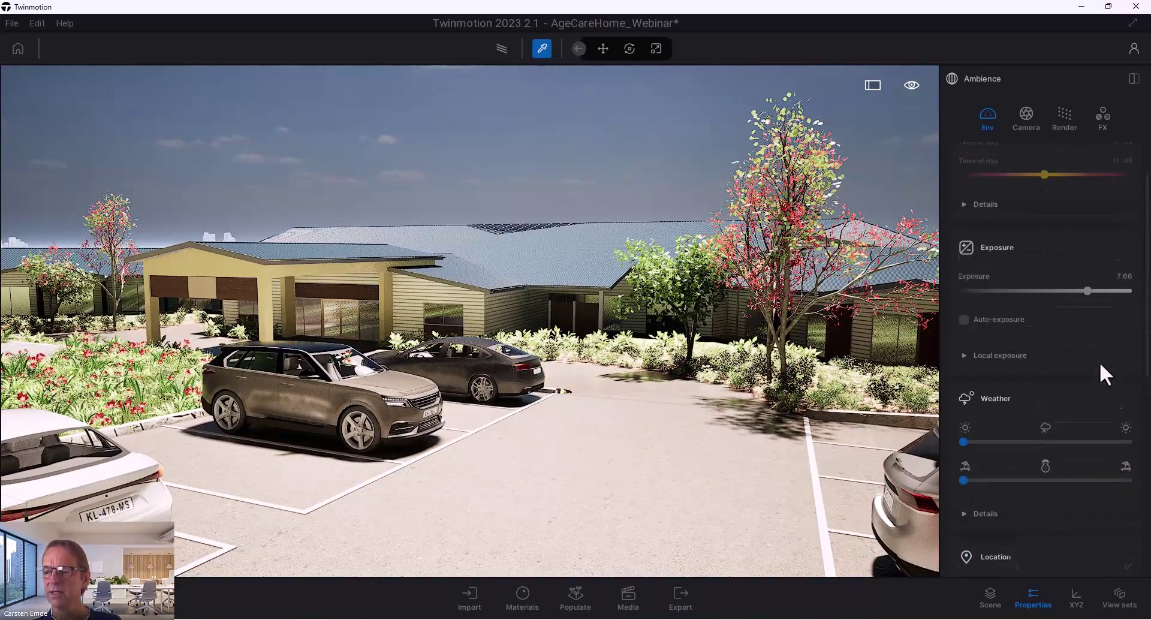
scroll(1100, 362, "up", 2)
left_click_drag(1087, 329, 1084, 330)
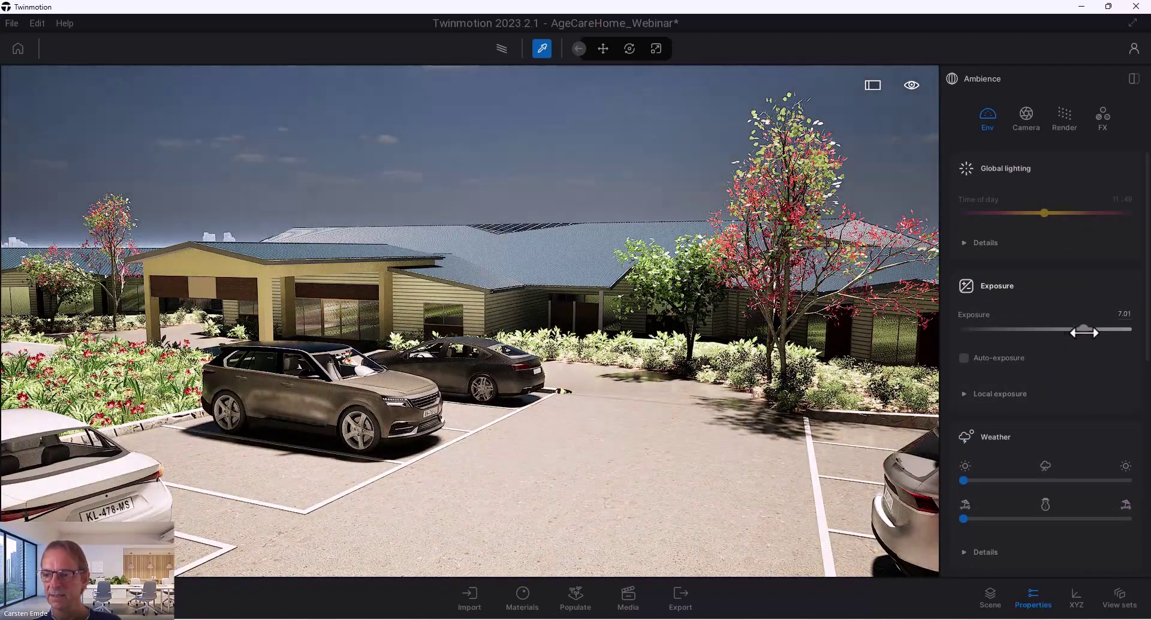
left_click(966, 246)
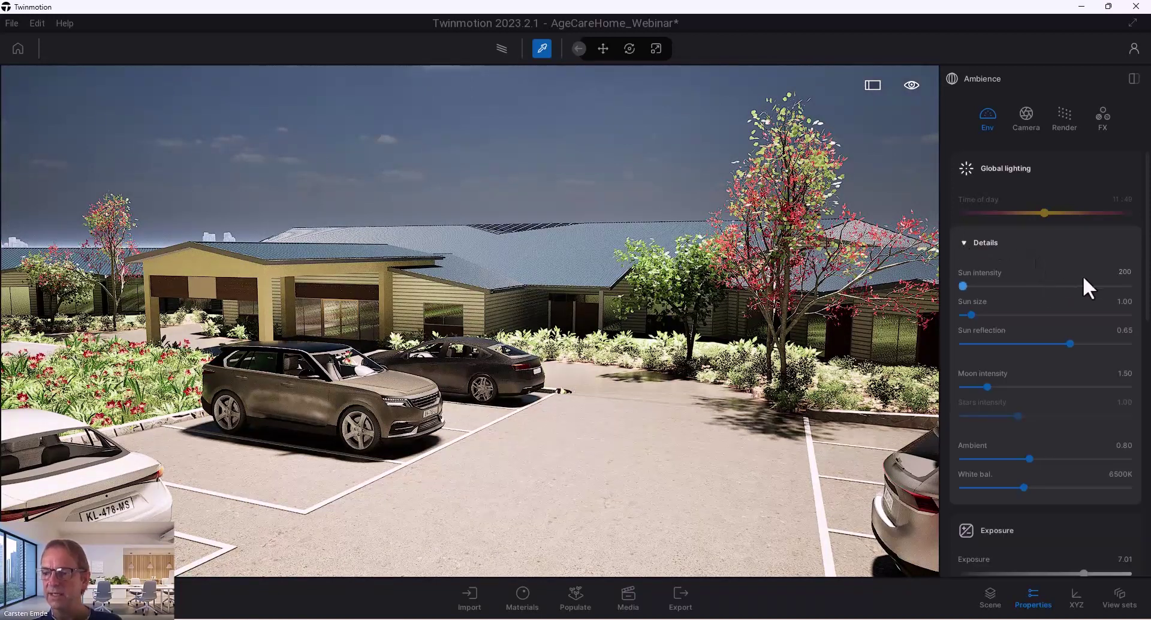
left_click(1124, 272)
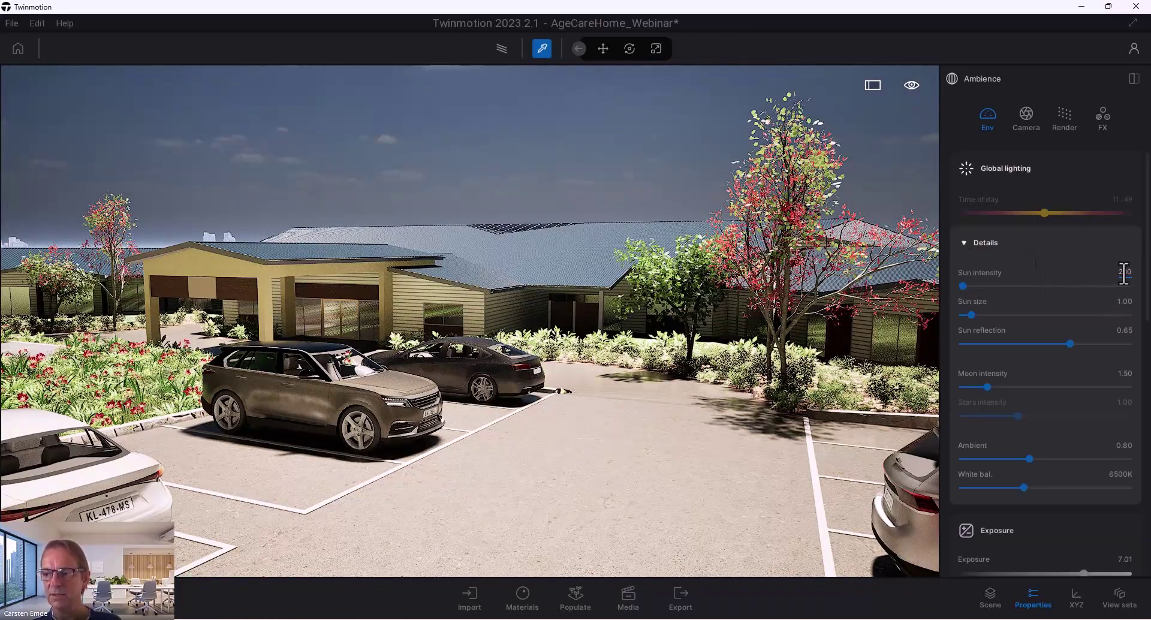
type("1")
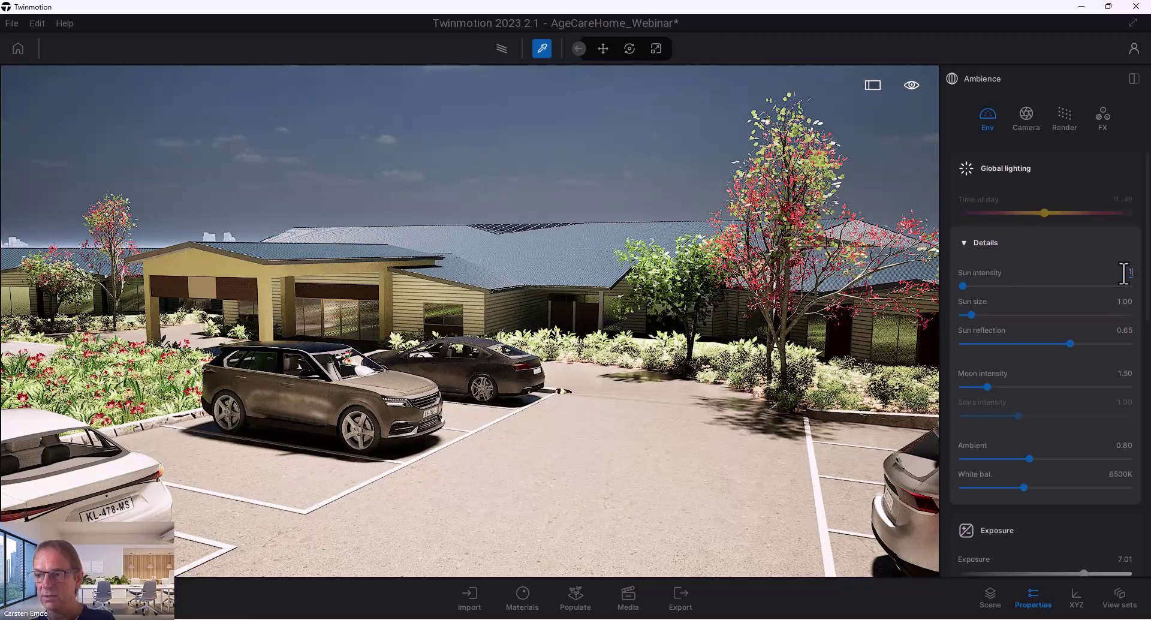
key("Return")
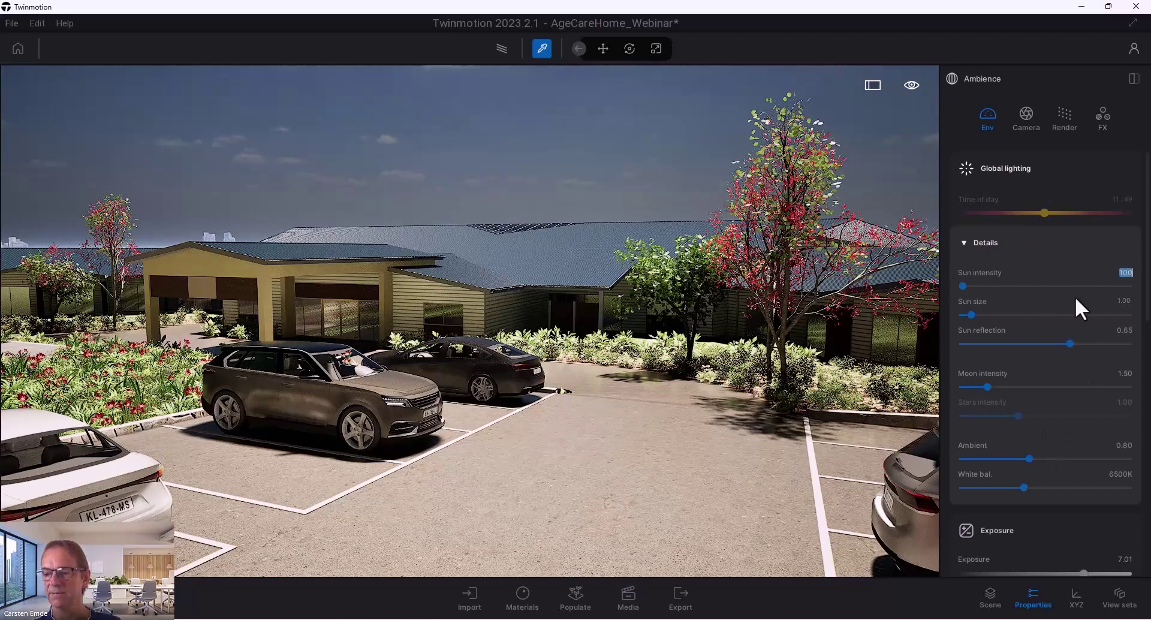
- Raise the ambient light to 1.50 and the local exposure's shadow boost to 0.75
scroll(1065, 420, "down", 1)
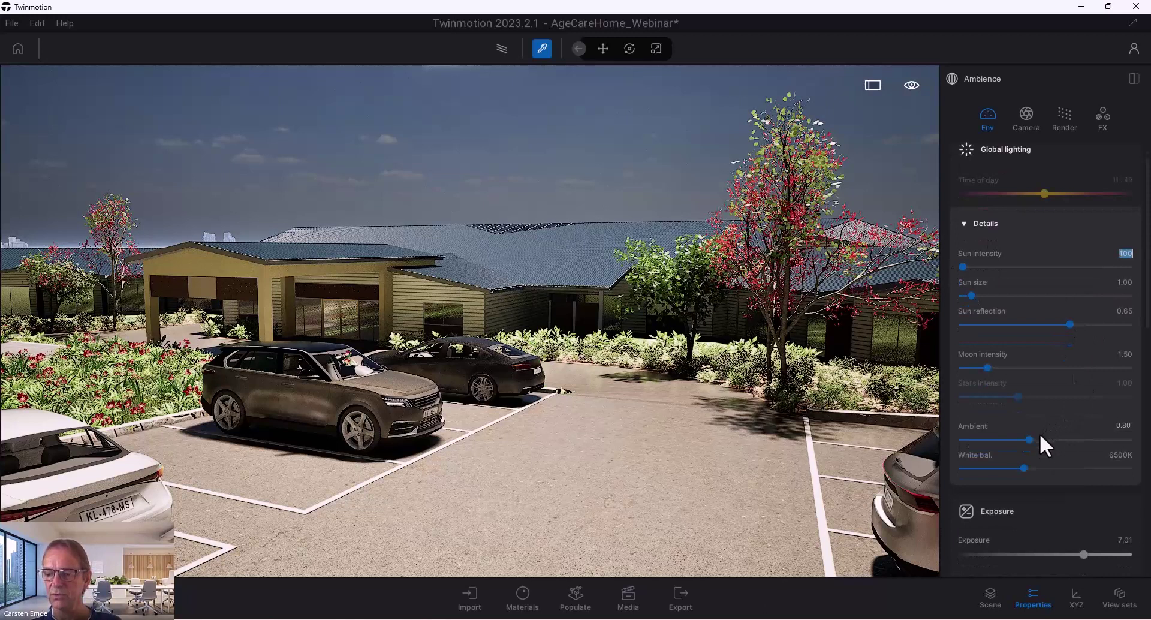
left_click_drag(1030, 439, 1042, 439)
left_click_drag(1063, 440, 1087, 439)
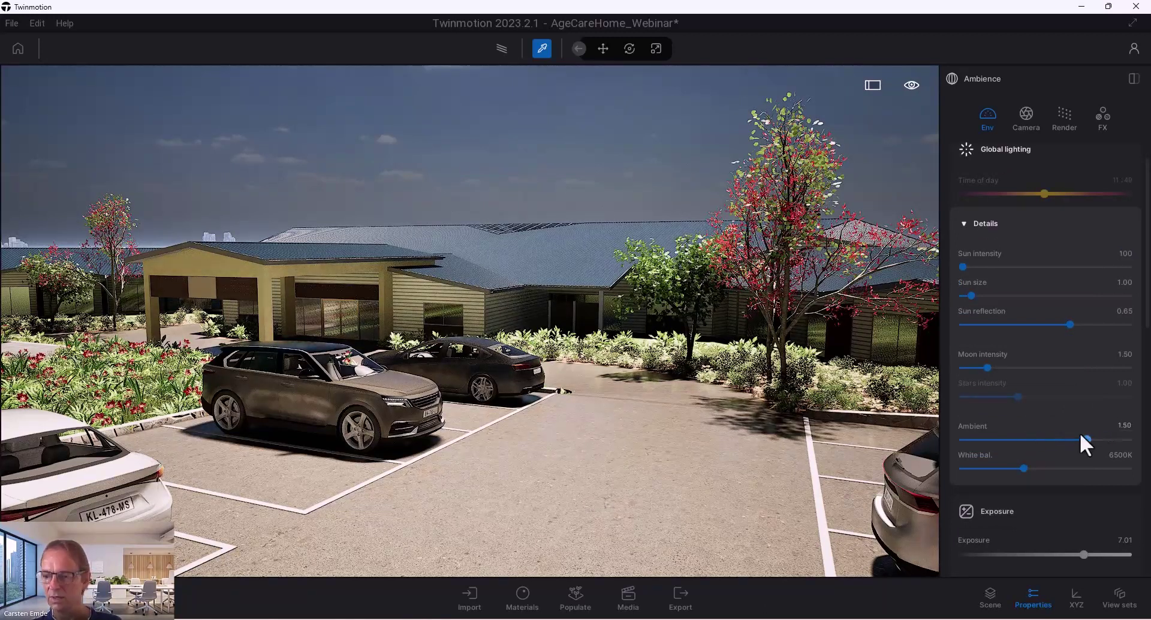
scroll(1035, 385, "down", 5)
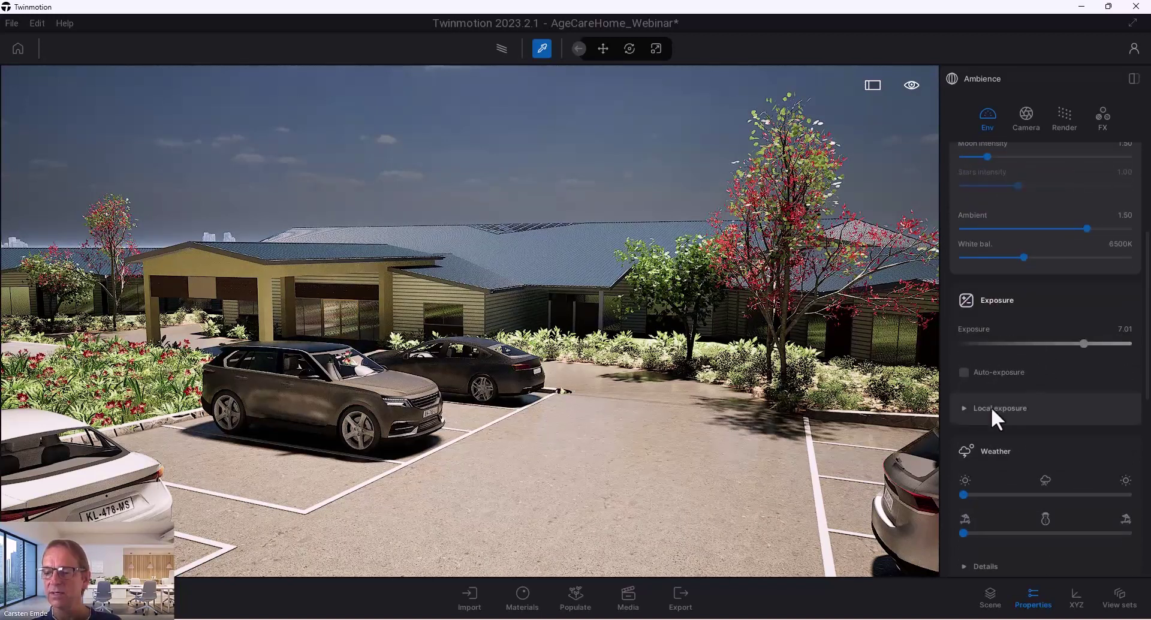
left_click(960, 410)
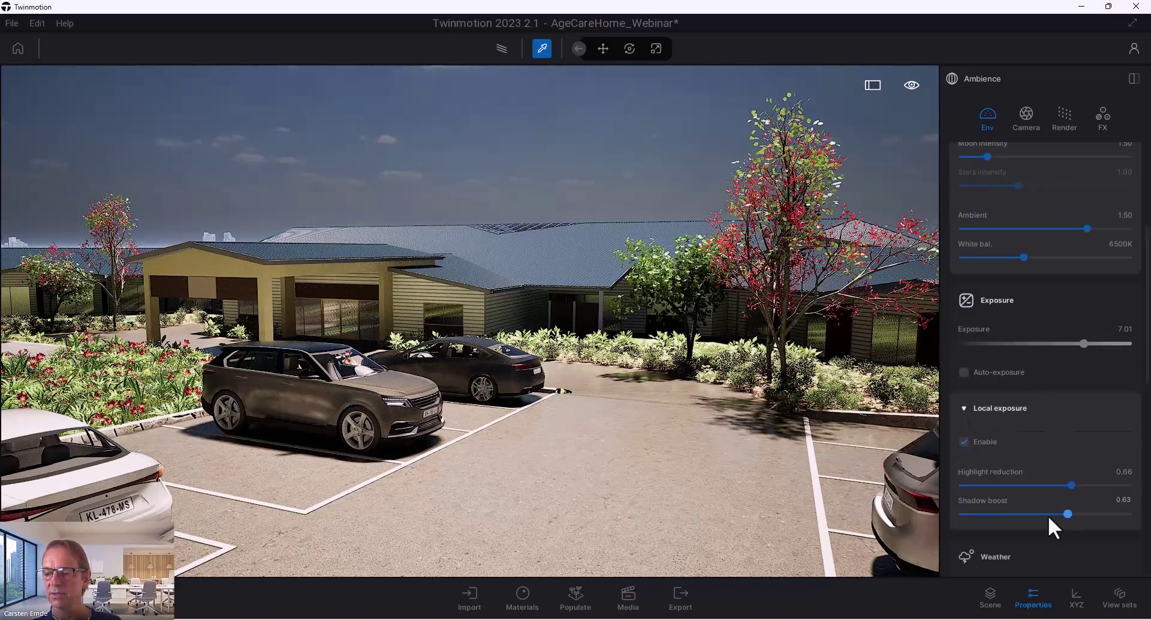
mouse_move(1067, 513)
left_mouse_down()
mouse_move(1113, 512)
mouse_move(977, 519)
mouse_move(1087, 521)
left_mouse_up()
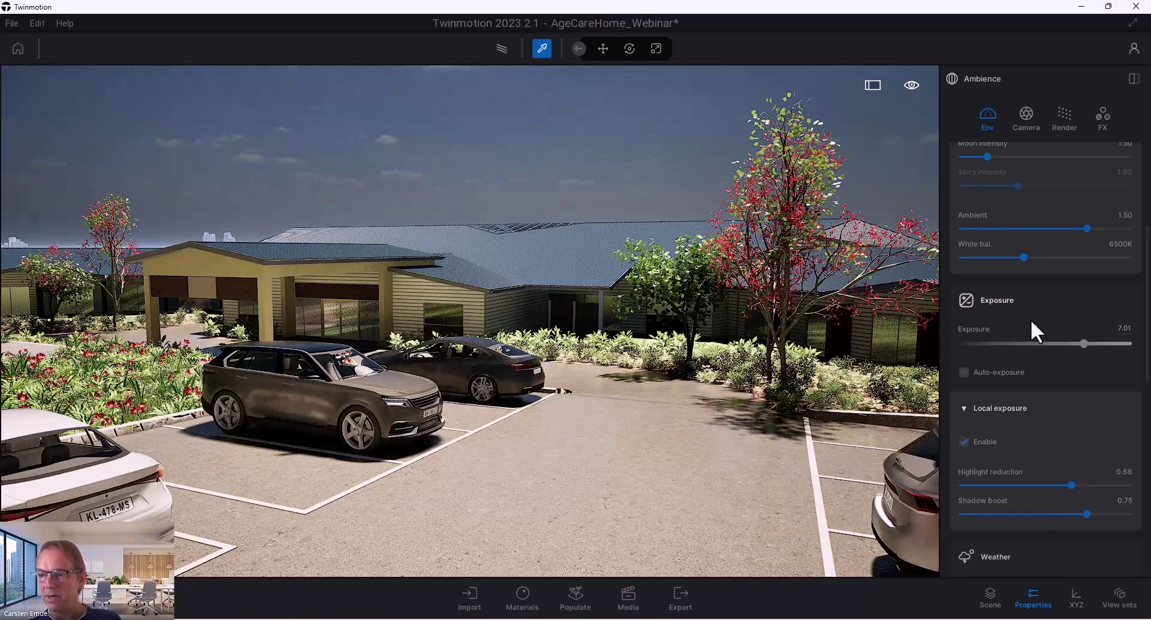
- Try HDRI skydome intensities of 2 and 5
scroll(1035, 319, "down", 2)
scroll(1034, 316, "down", 8)
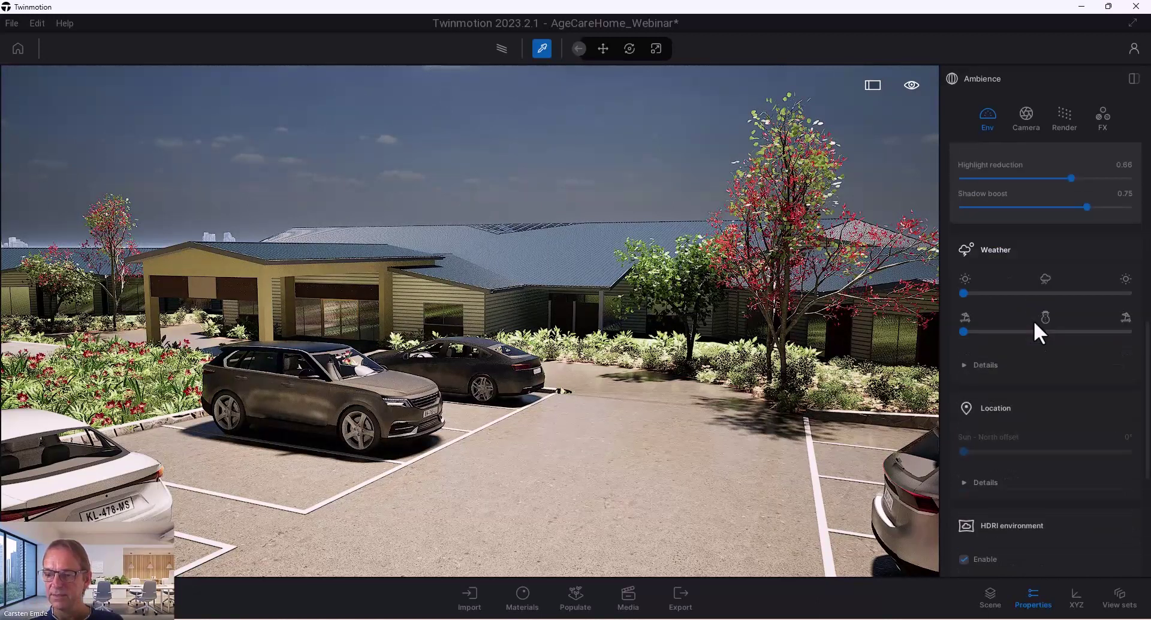
scroll(1035, 323, "down", 2)
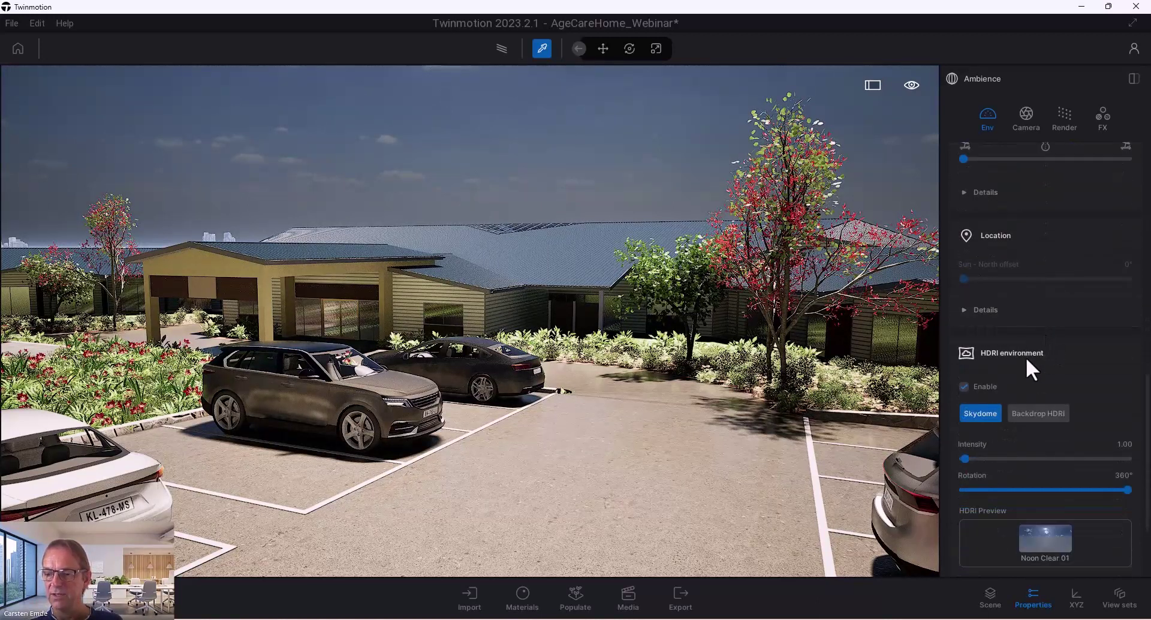
scroll(1068, 379, "down", 1)
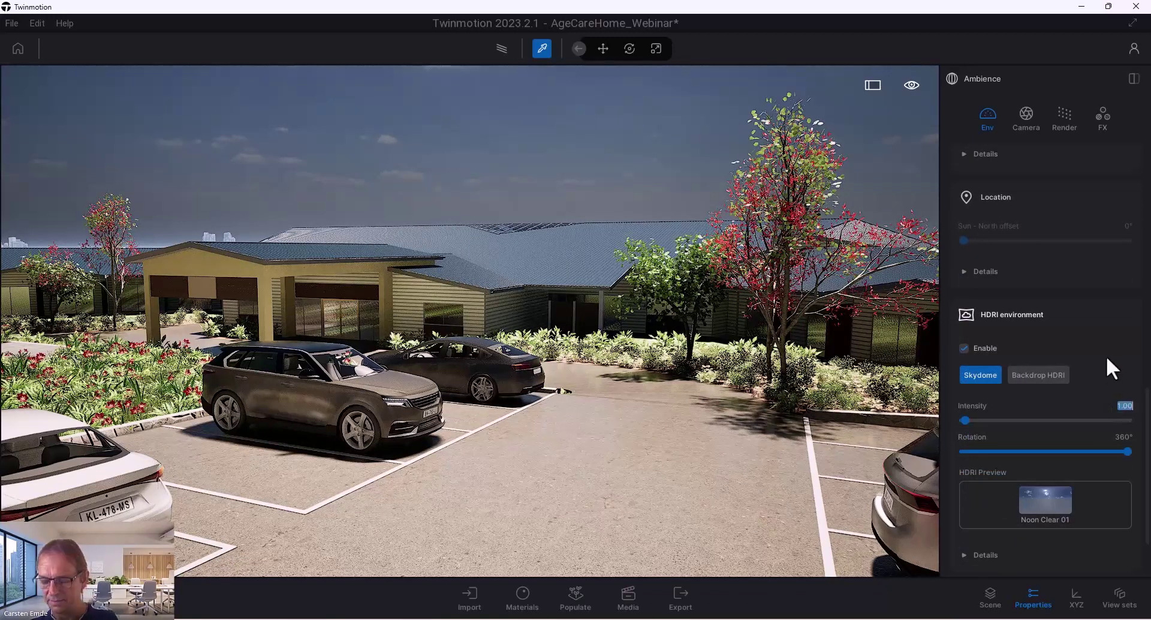
type("2")
key("Return")
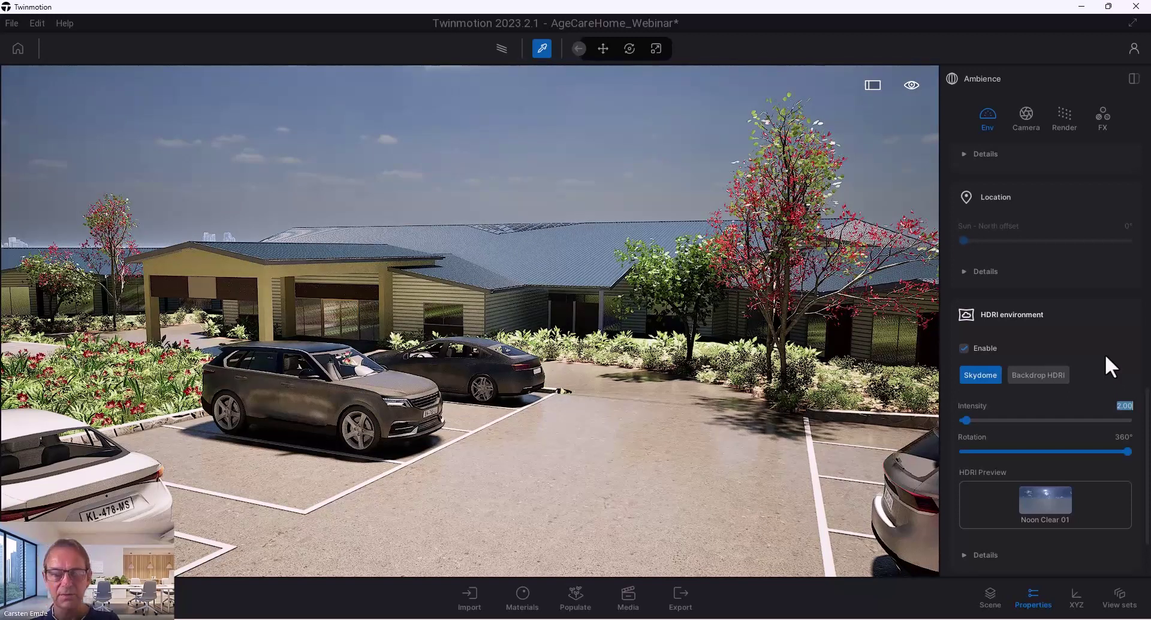
type("5")
key("Return")
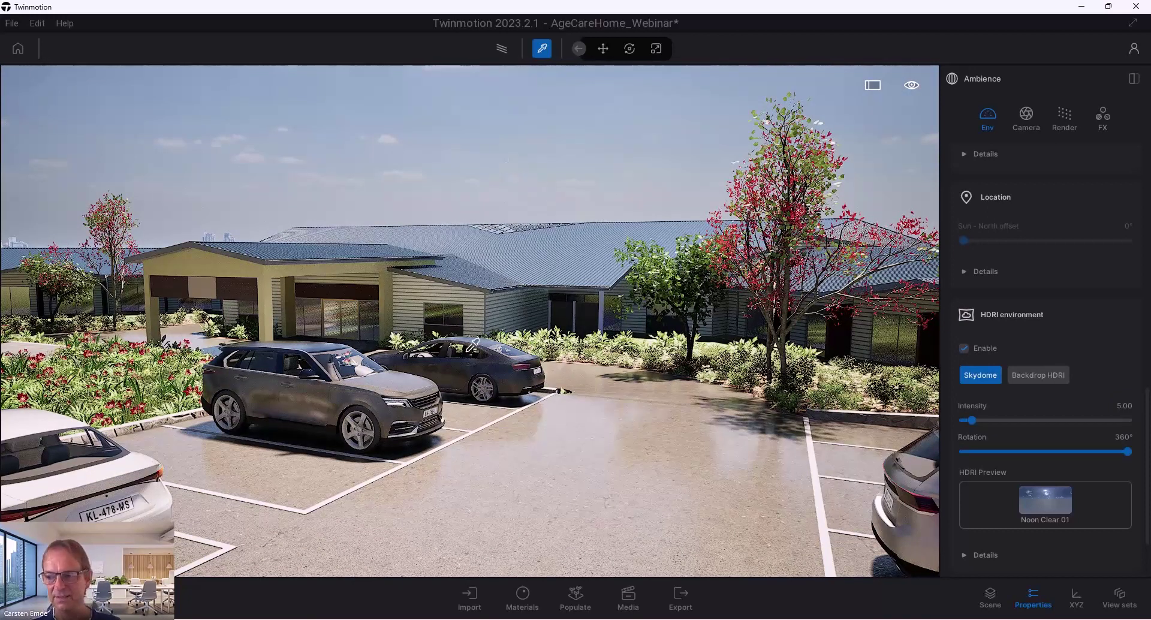
- Set the HDRI skydome intensity to 10, trying 50 first
double_click(1123, 406)
type("50")
key("Return")
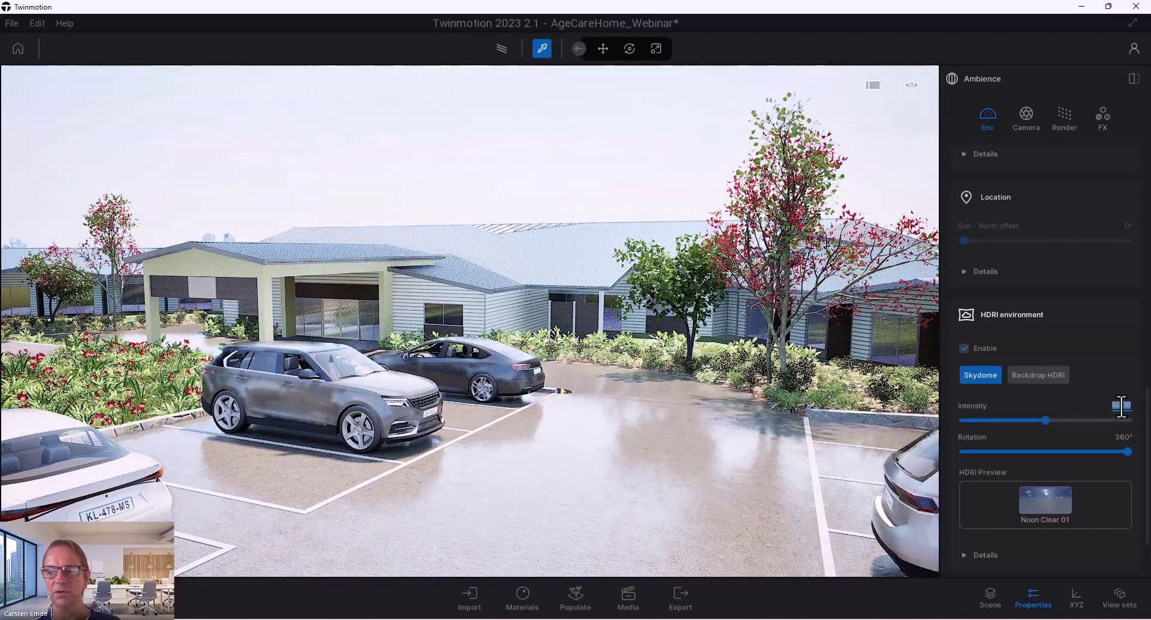
type("10")
key("Return")
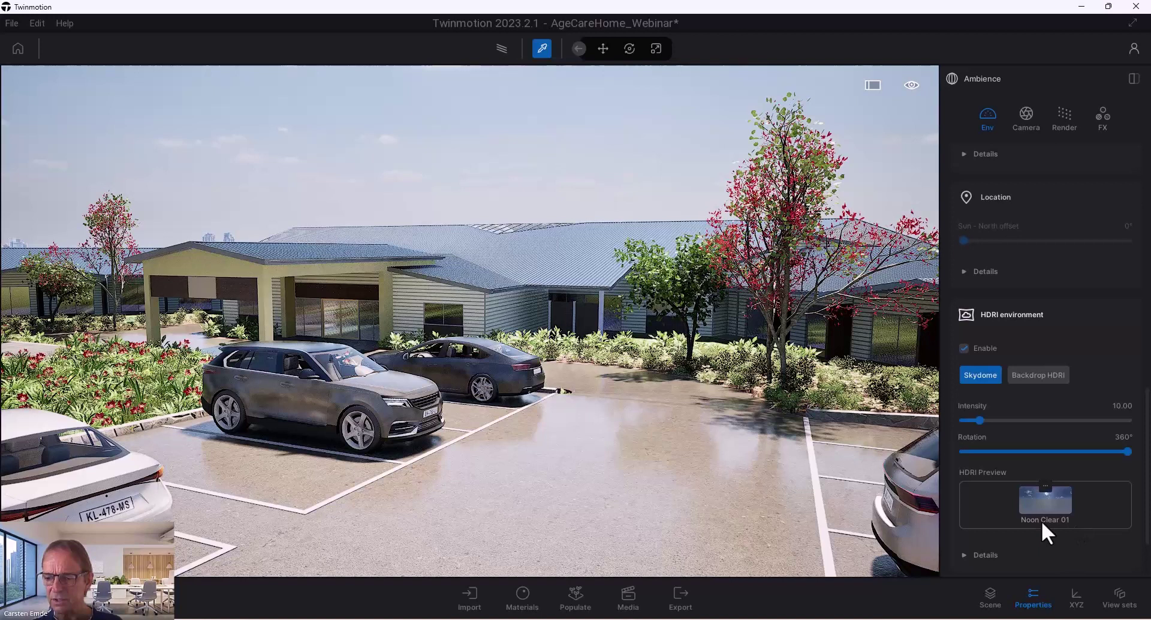
- Stop the HDRI from affecting the lighting, switching the option off and on to compare both looks of the scene
scroll(1041, 520, "down", 2)
left_click(979, 479)
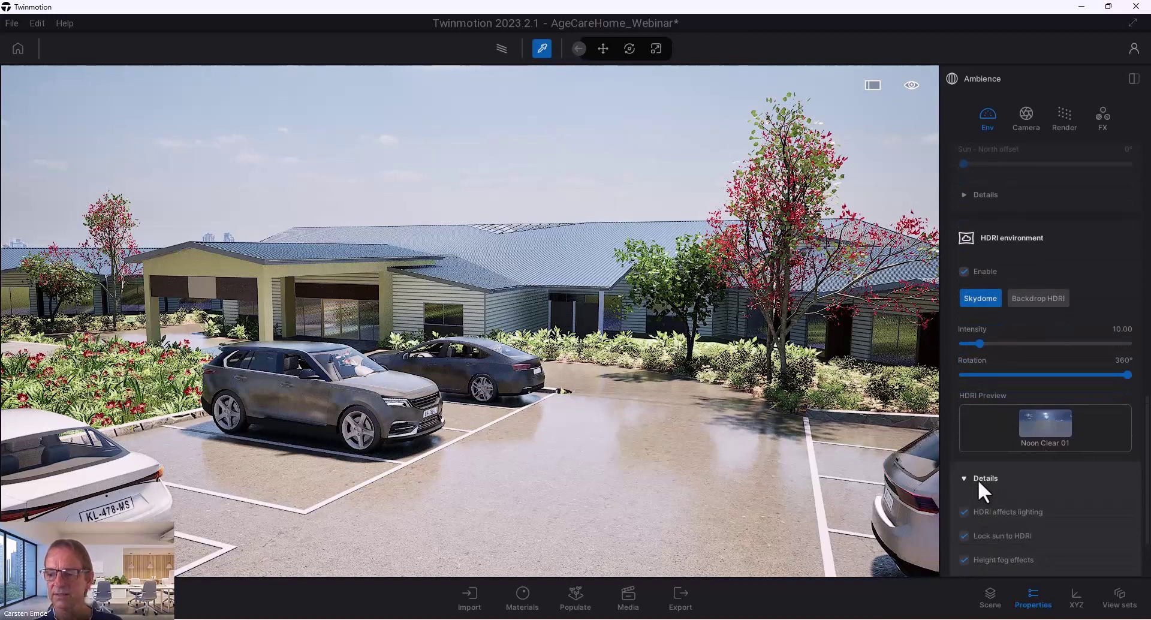
scroll(1060, 499, "down", 2)
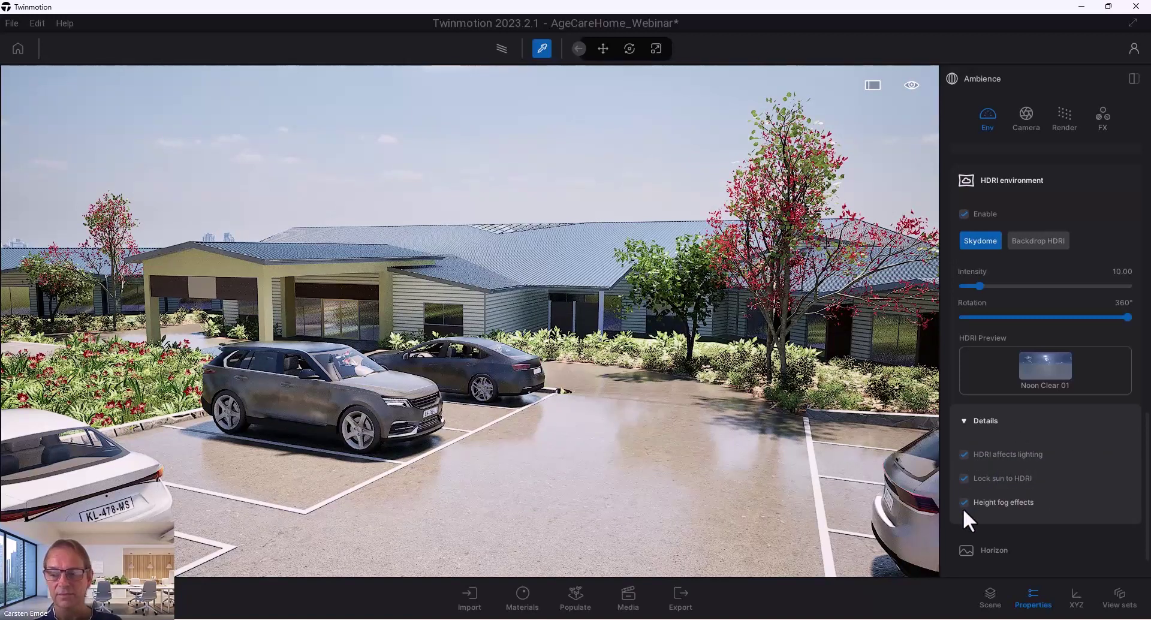
left_click(965, 454)
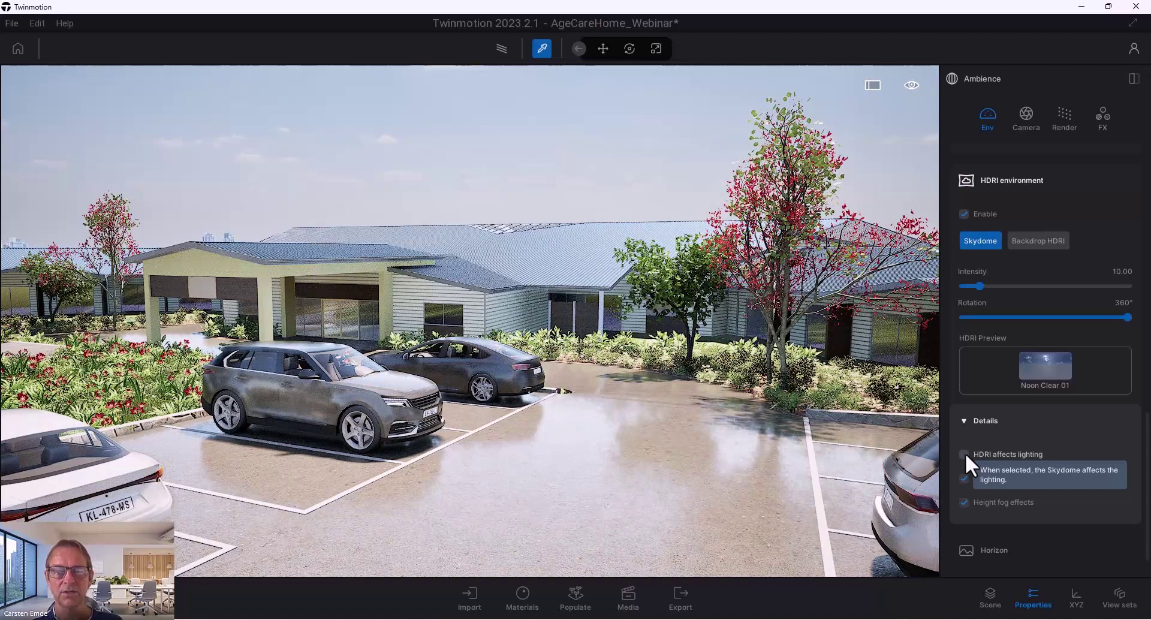
left_click(965, 454)
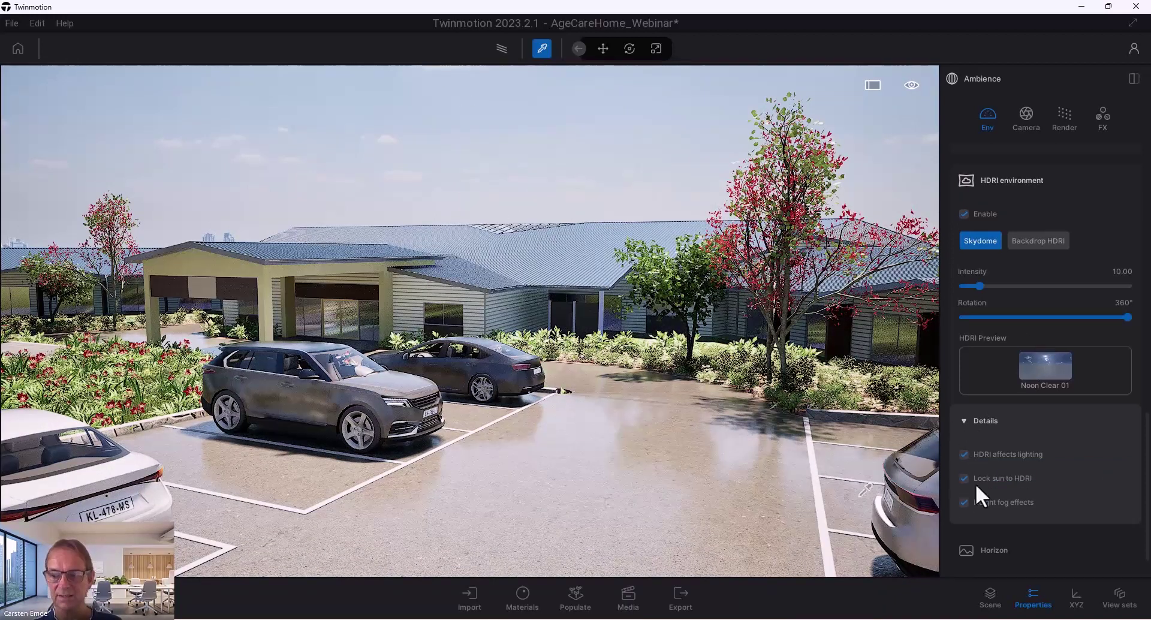
left_click(964, 454)
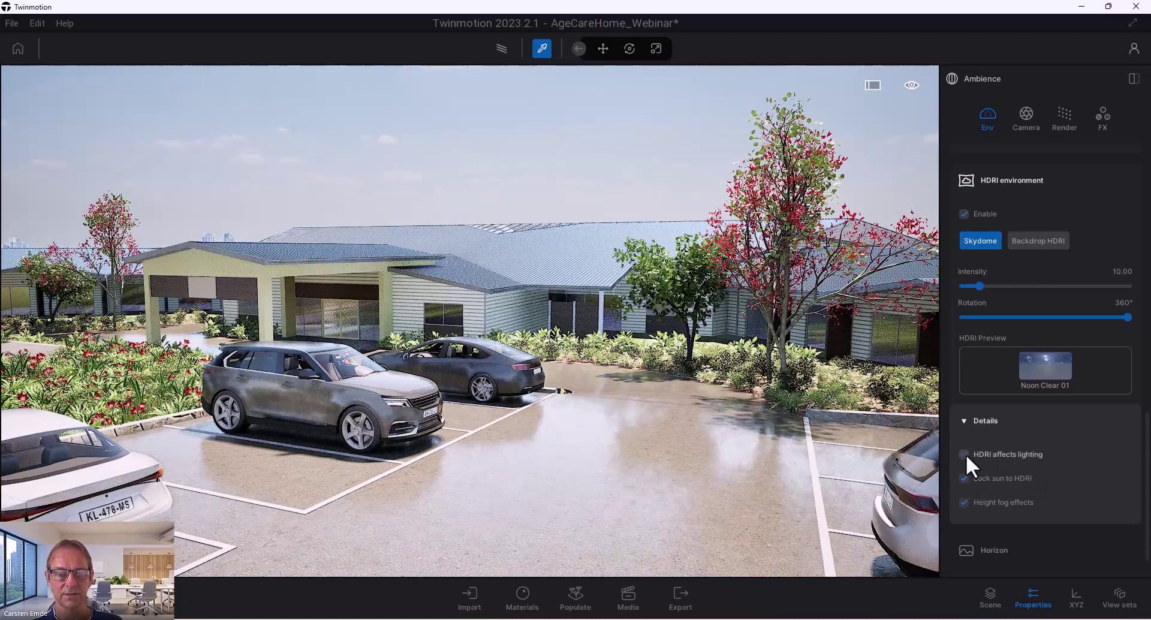
left_click(964, 454)
left_click(964, 454)
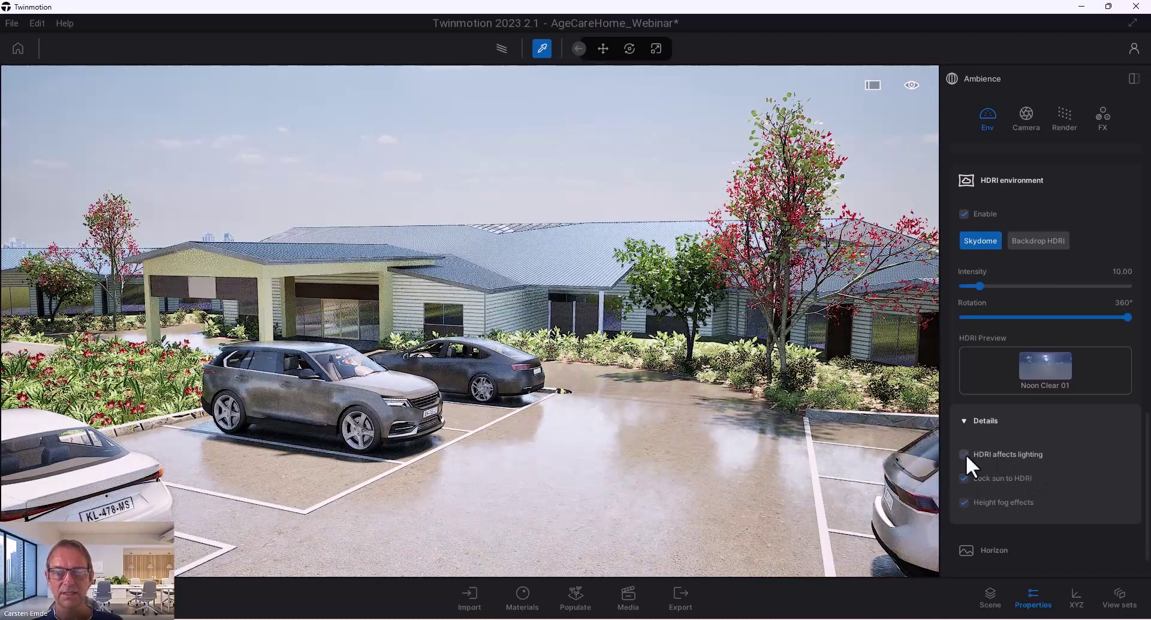
- Review the global lighting, exposure and weather settings with HDRI lighting off, and return to the HDRI environment's detail options
scroll(1113, 420, "up", 3)
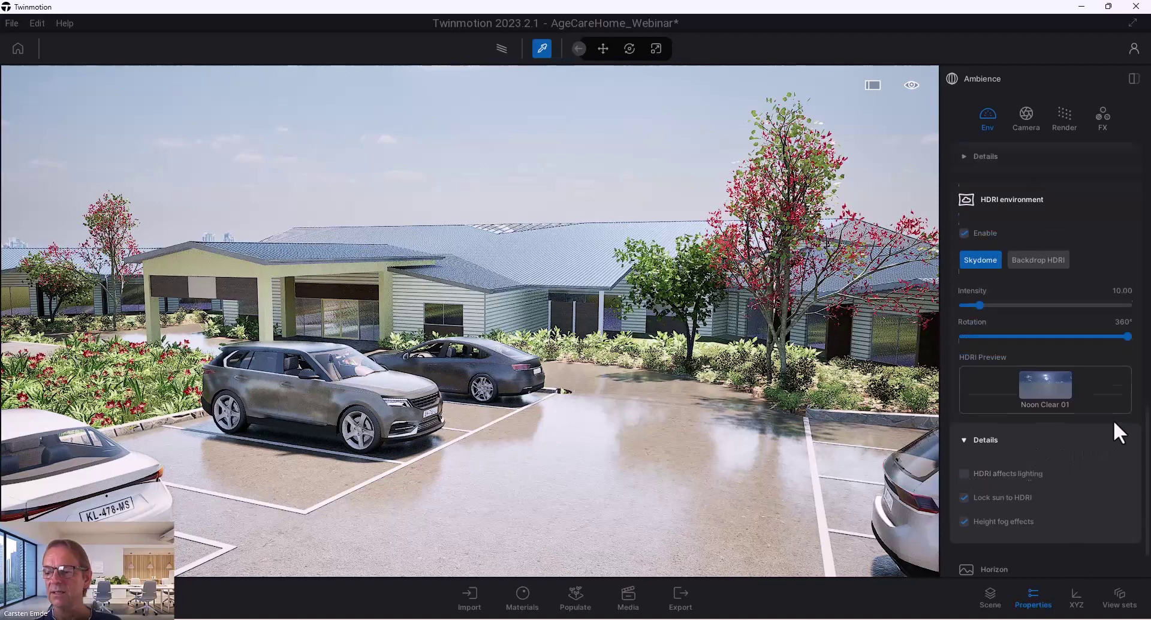
scroll(1116, 421, "up", 6)
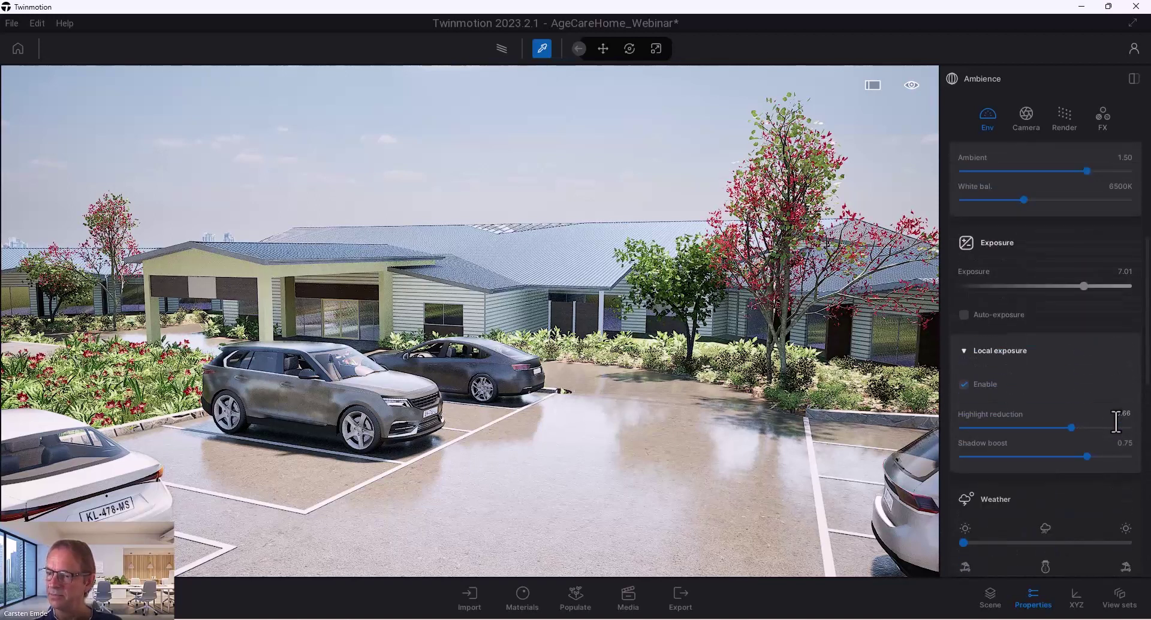
scroll(1117, 421, "up", 3)
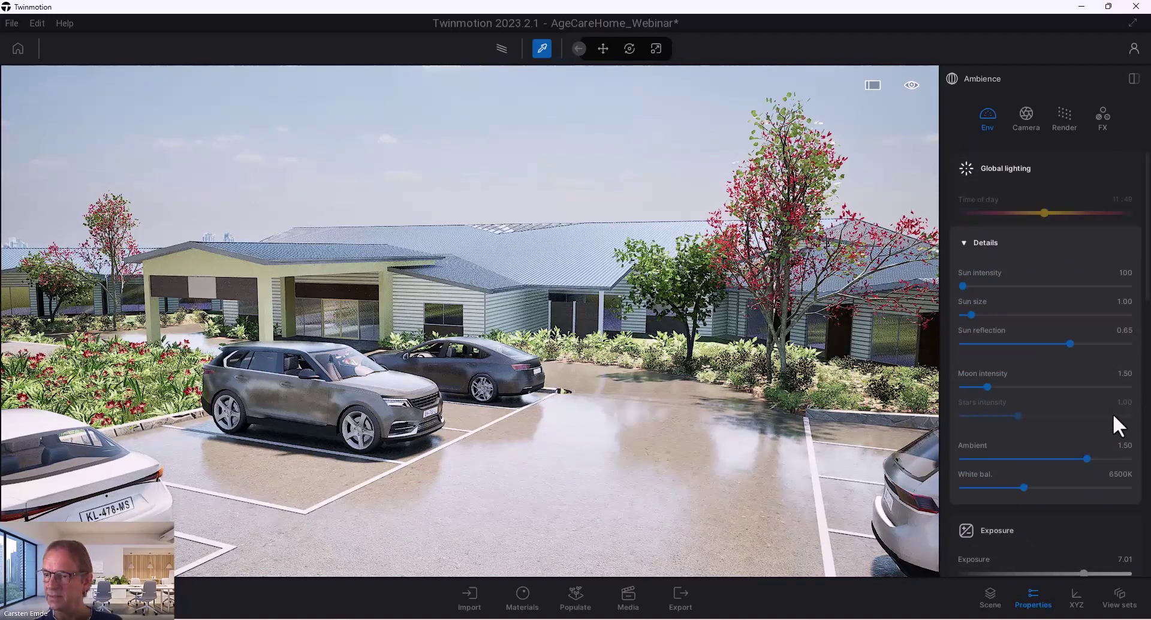
scroll(1068, 467, "down", 12)
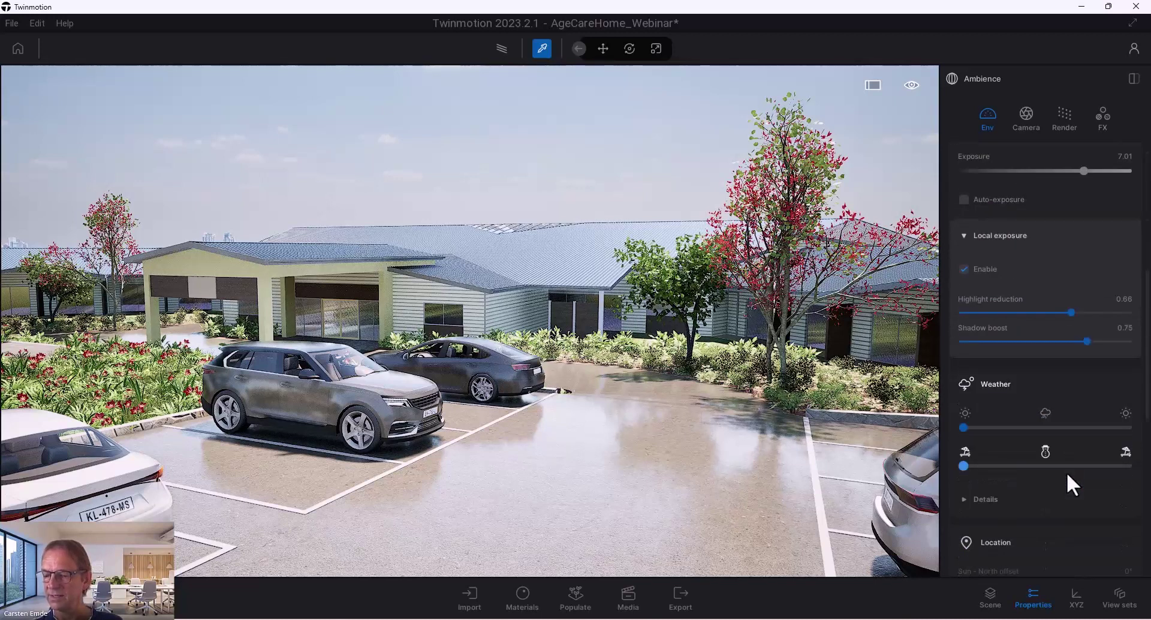
scroll(1067, 472, "up", 10)
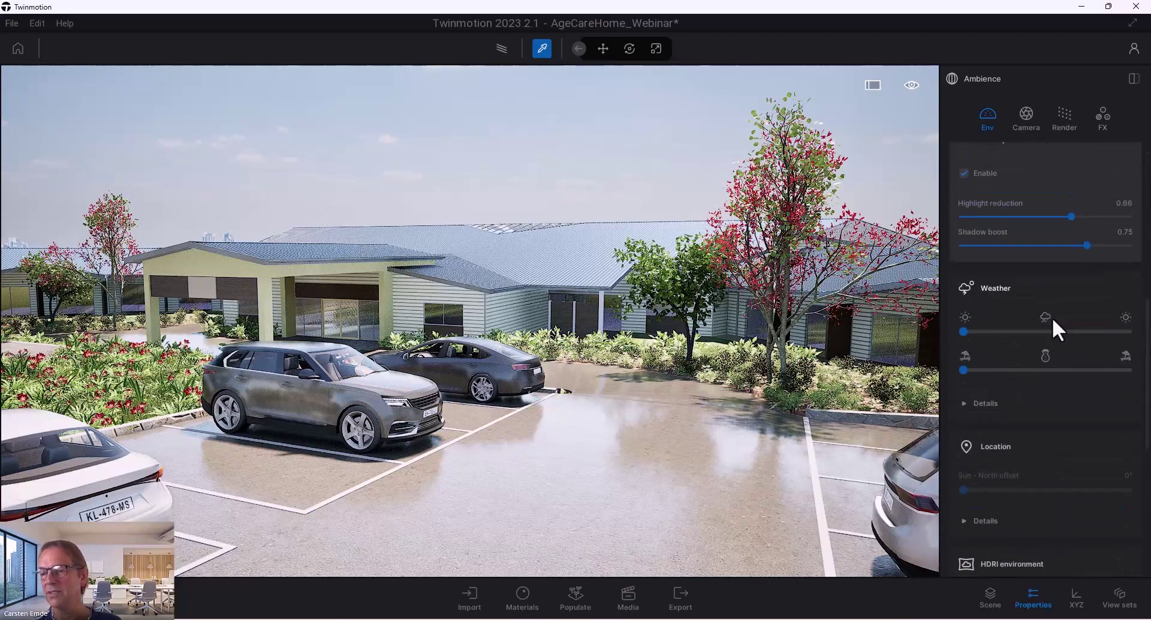
scroll(1051, 240, "up", 4)
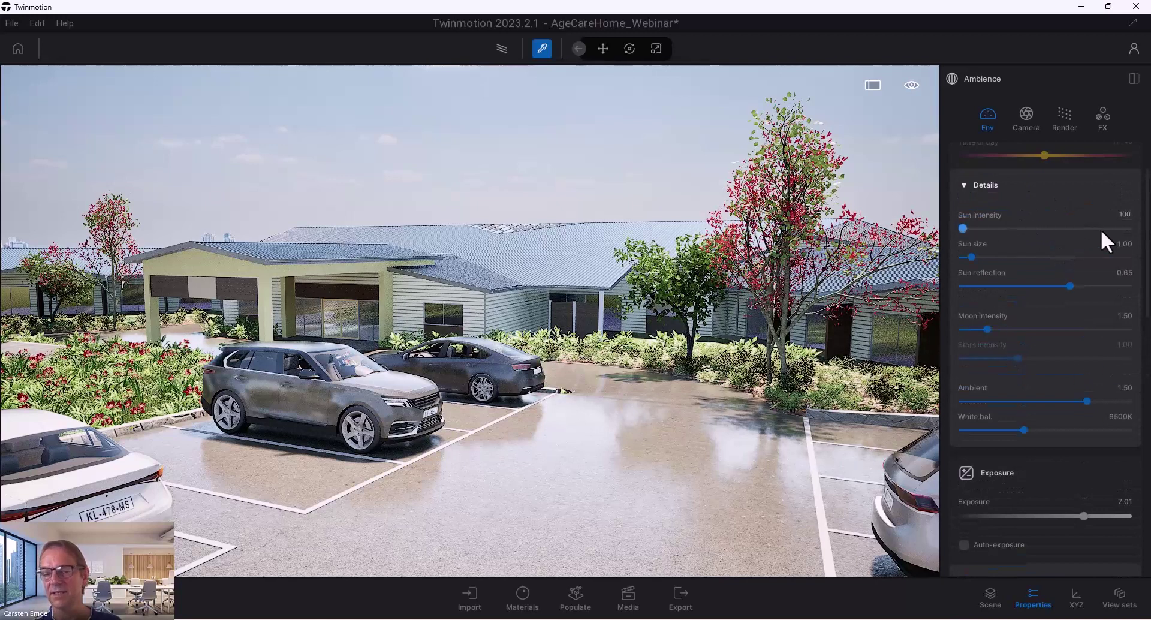
scroll(1044, 420, "down", 4)
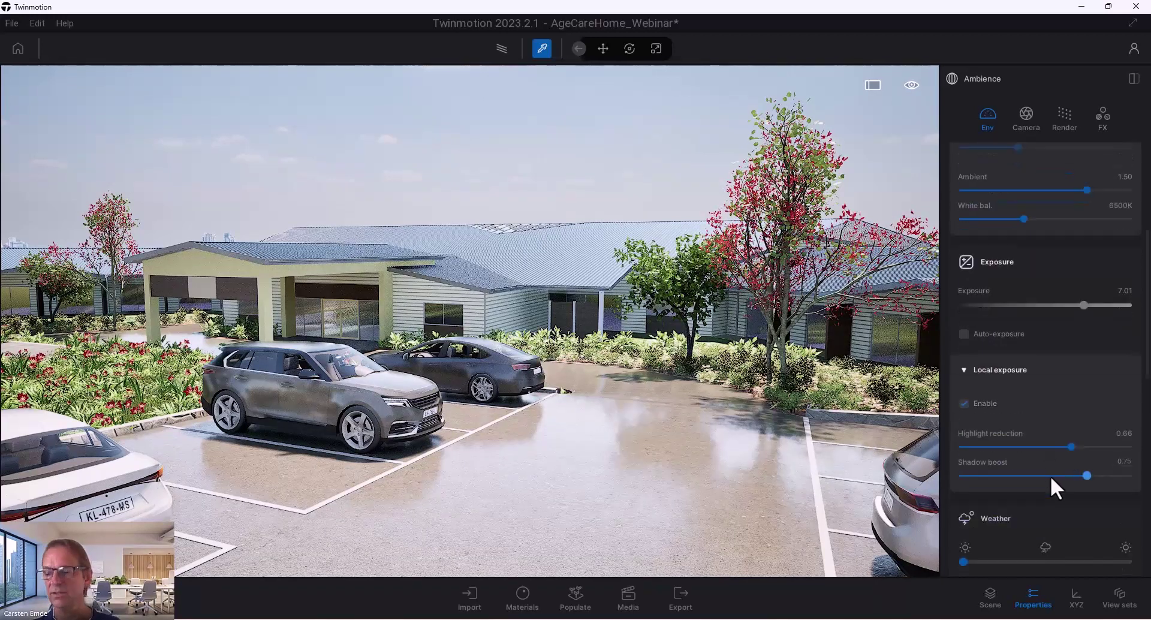
scroll(1051, 480, "down", 5)
scroll(1052, 487, "down", 6)
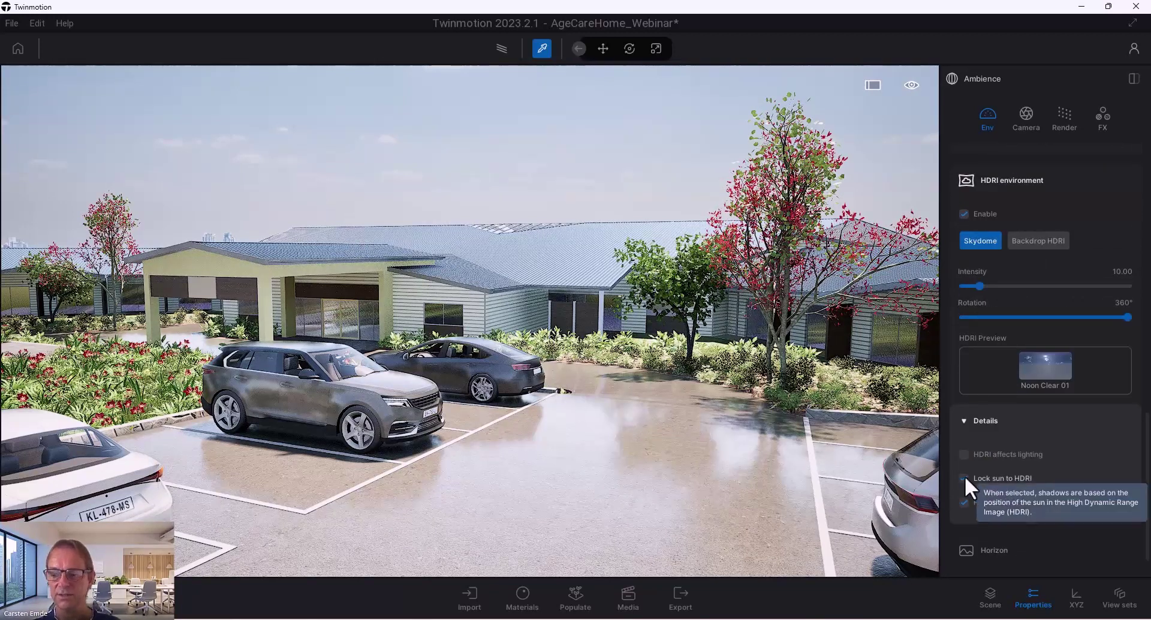
- Unlock the sun from the HDRI and set the time of day to 09:48
left_click(964, 479)
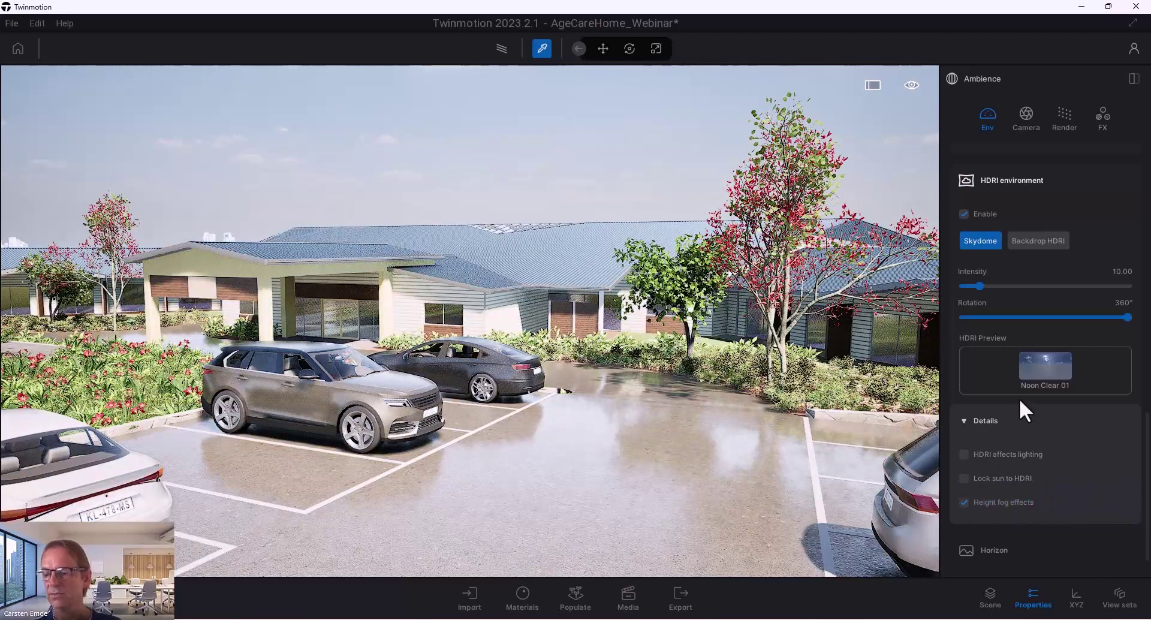
scroll(1022, 397, "up", 6)
scroll(1039, 405, "up", 8)
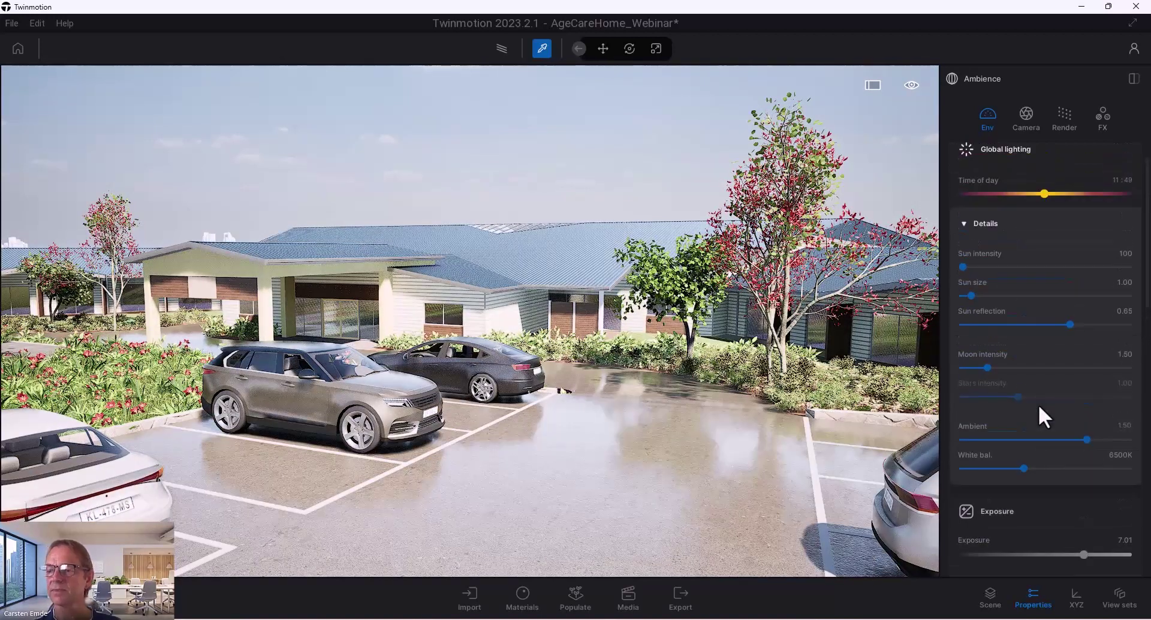
mouse_move(1044, 213)
left_mouse_down()
mouse_move(1015, 217)
mouse_move(1052, 216)
mouse_move(1030, 216)
left_mouse_up()
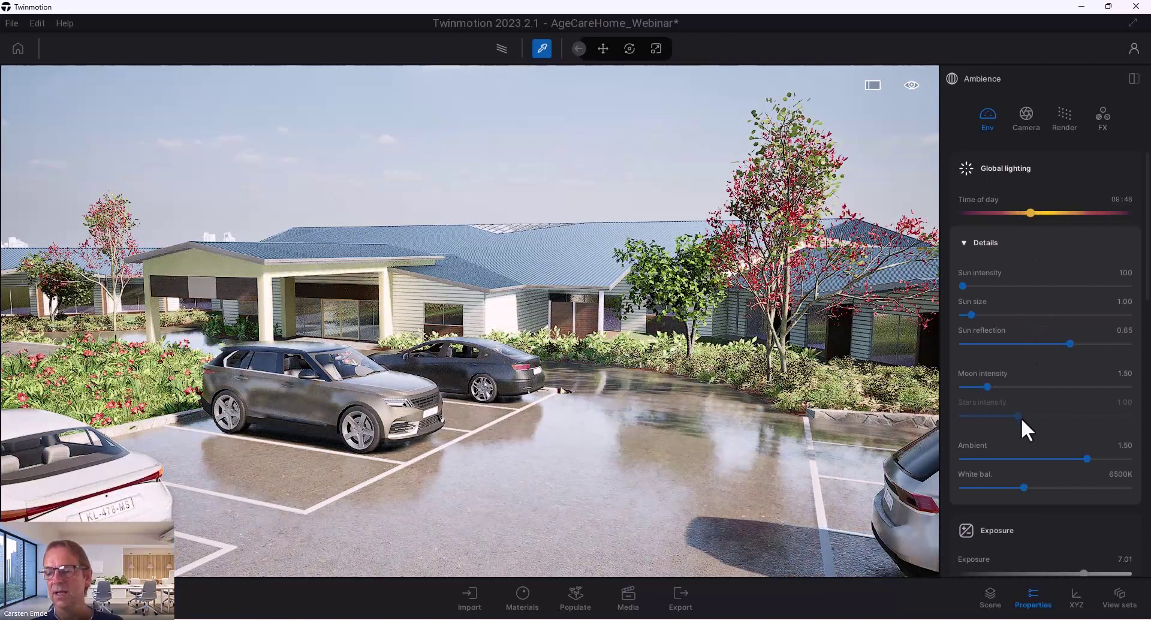
- Let the HDRI skydome affect the scene lighting again
scroll(1022, 432, "down", 5)
scroll(1032, 471, "down", 8)
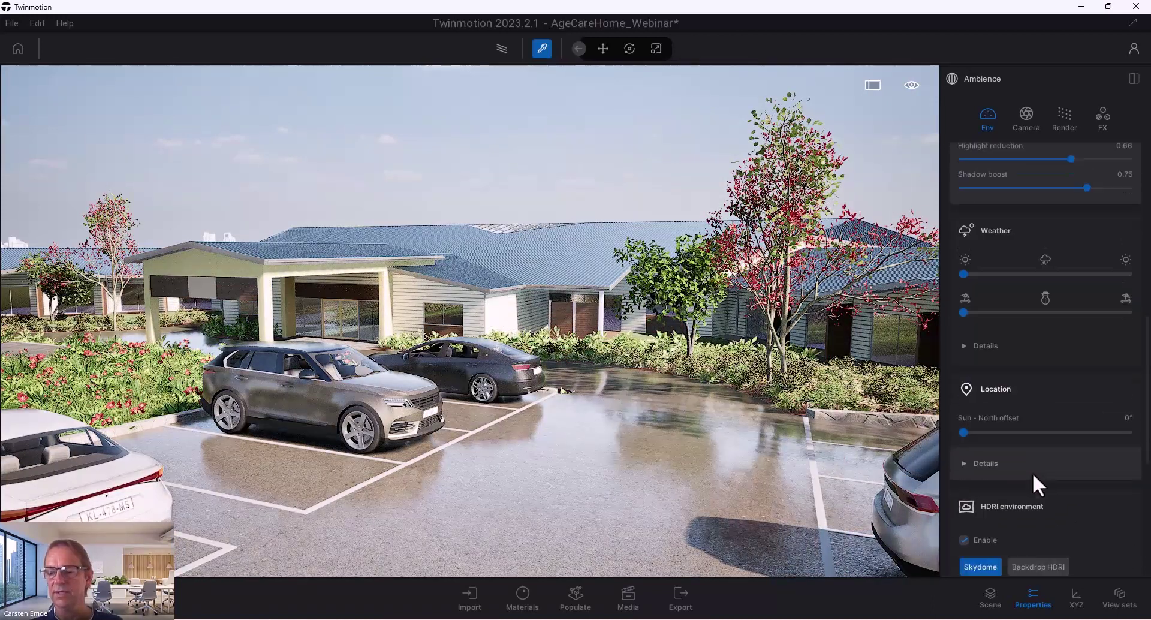
scroll(1041, 489, "down", 2)
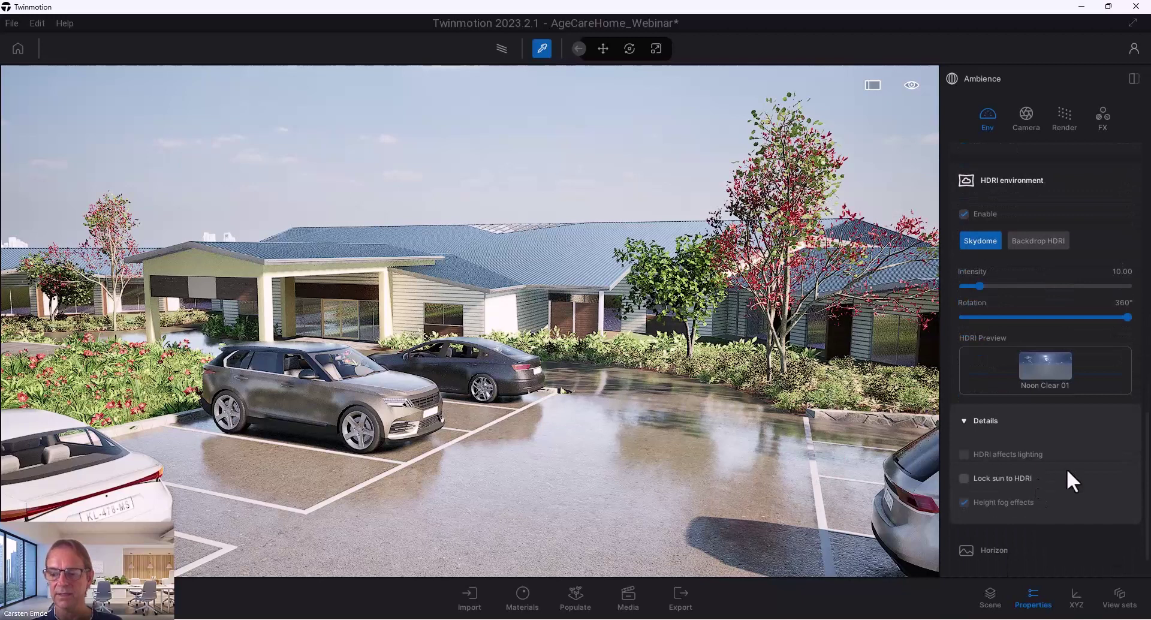
left_click(964, 454)
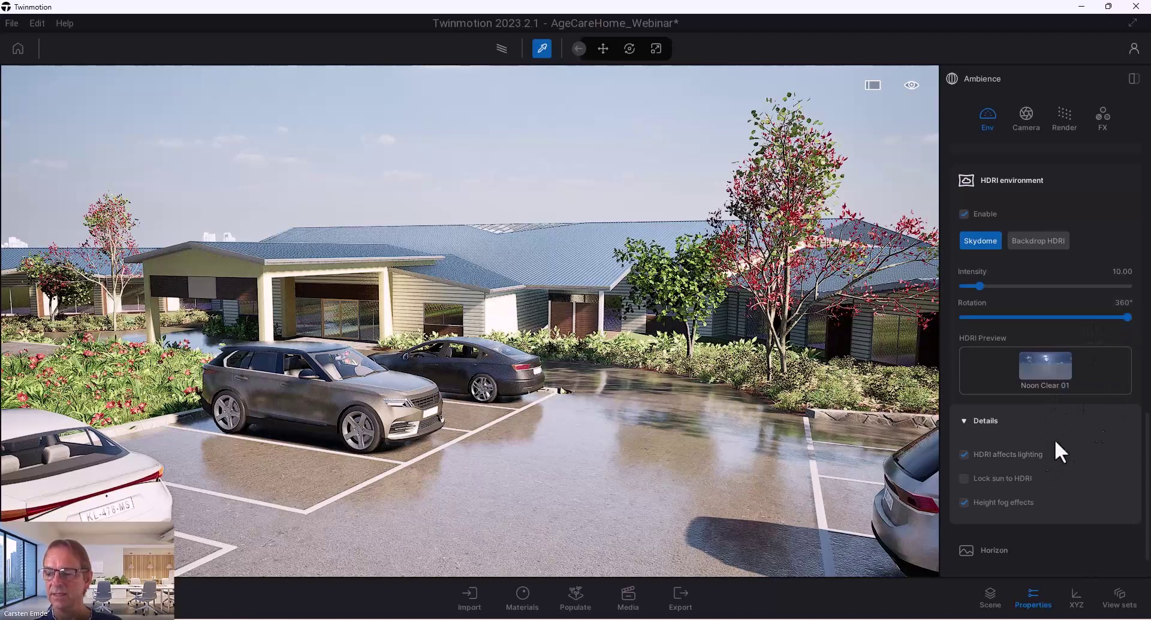
- Lock the sun to the HDRI and set the skydome rotation to 336°, trying 282° first
left_click(965, 478)
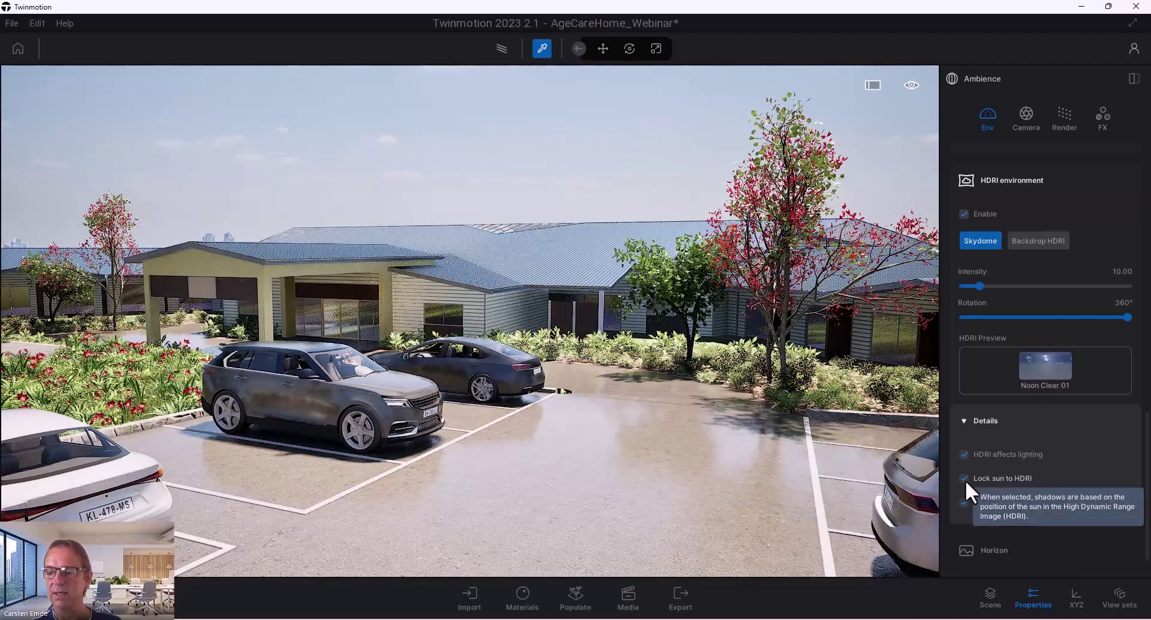
left_click_drag(1127, 317, 1091, 321)
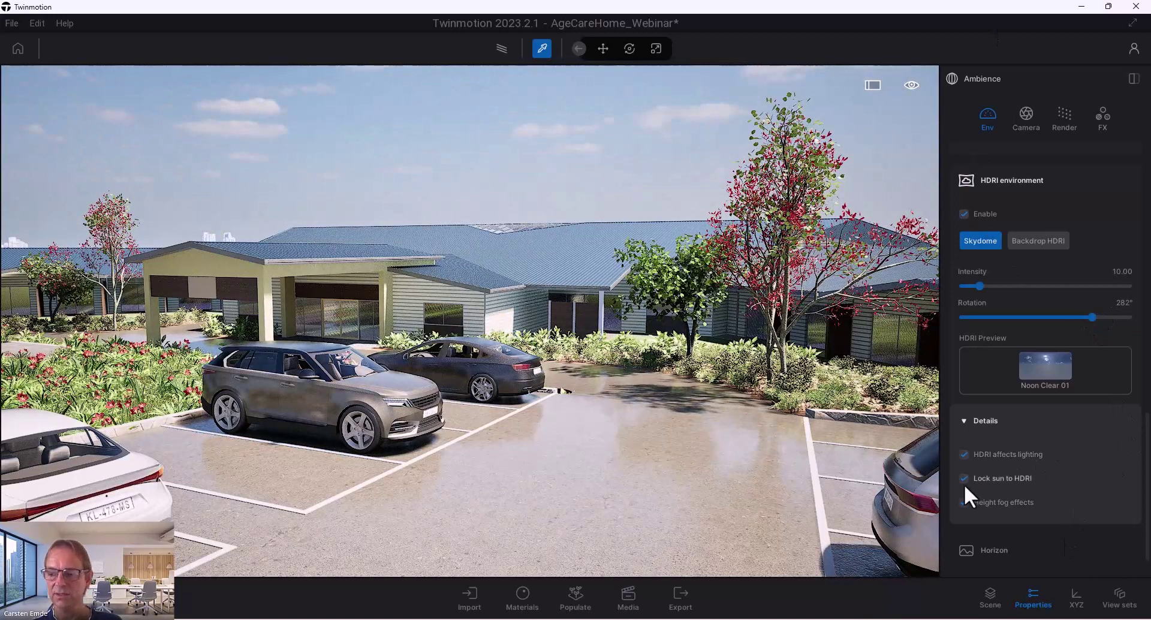
left_click_drag(1093, 318, 1118, 318)
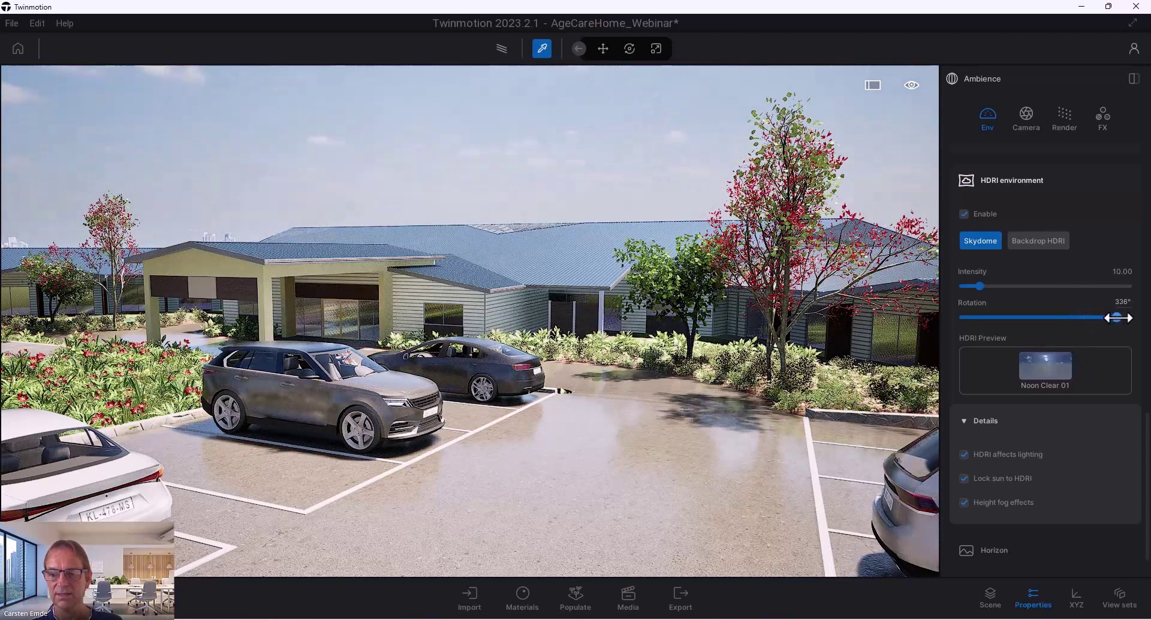
- Unlock the sun from the HDRI and shift the time of day to around noon
left_click(964, 479)
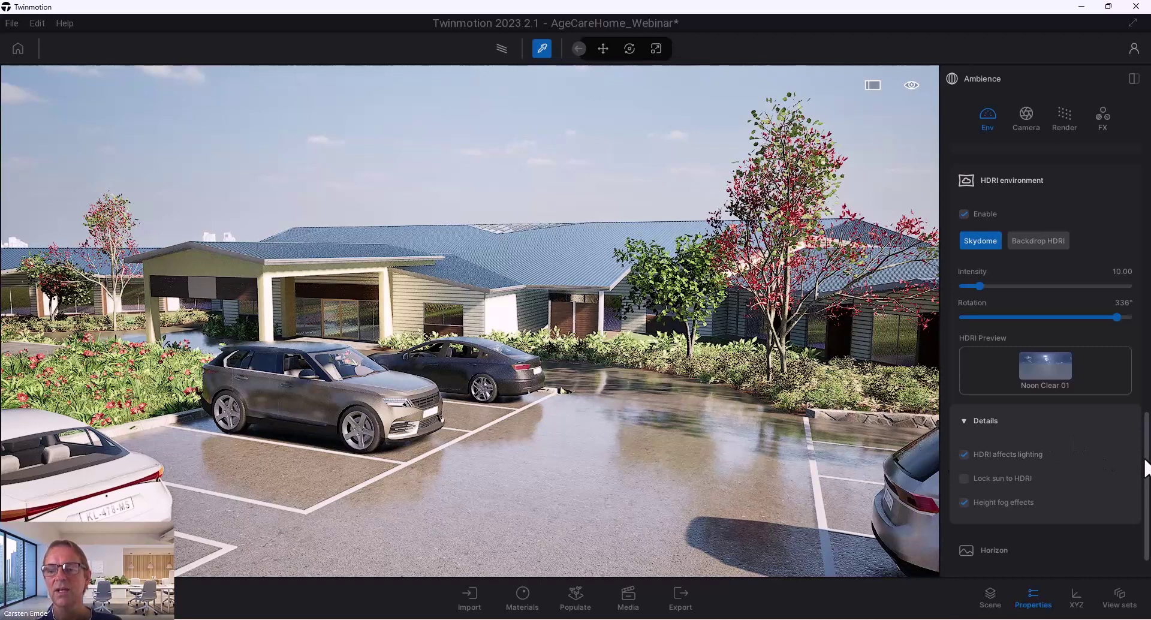
left_click_drag(1147, 461, 1011, 210)
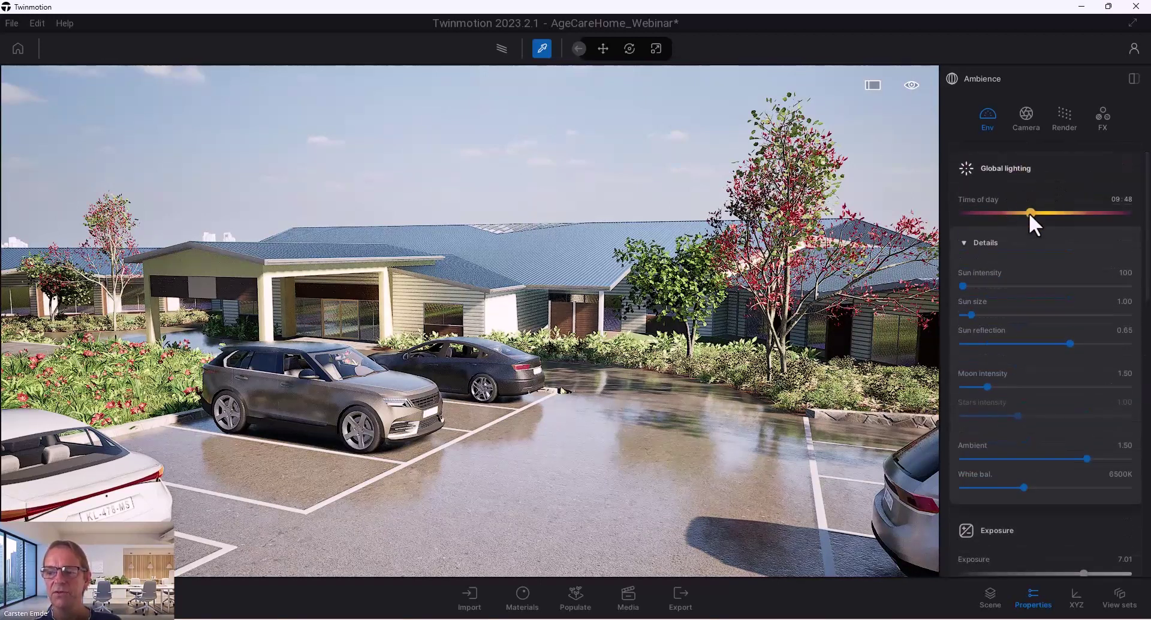
left_click_drag(1029, 212, 1046, 214)
- Set the location's Sun - North offset to 256°
scroll(1046, 495, "down", 5)
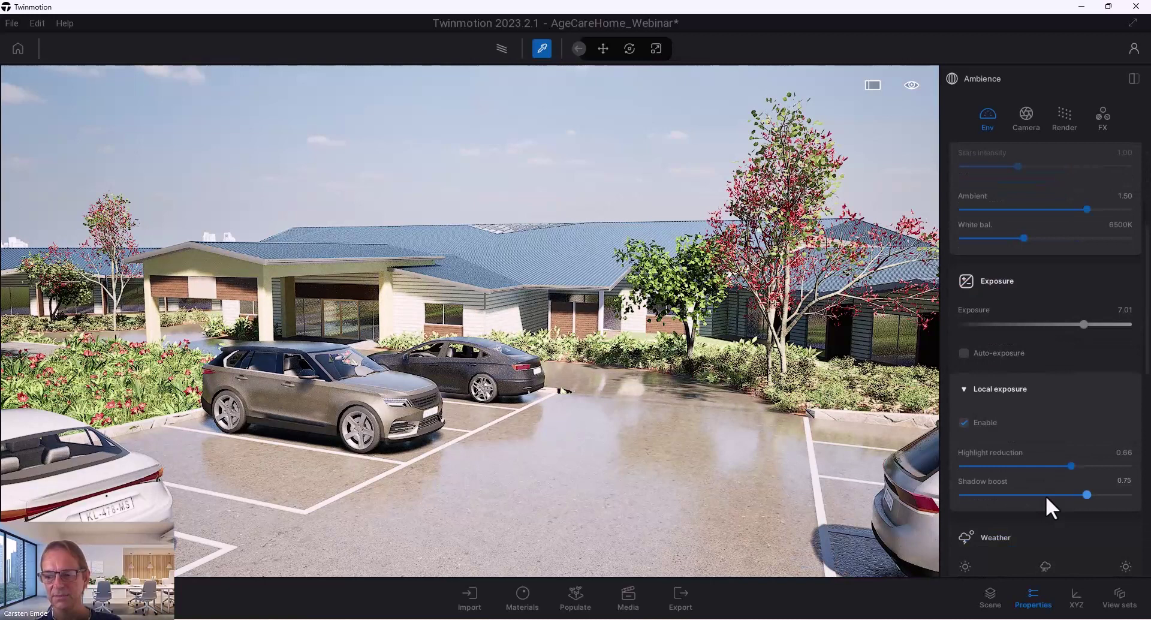
scroll(1045, 496, "down", 3)
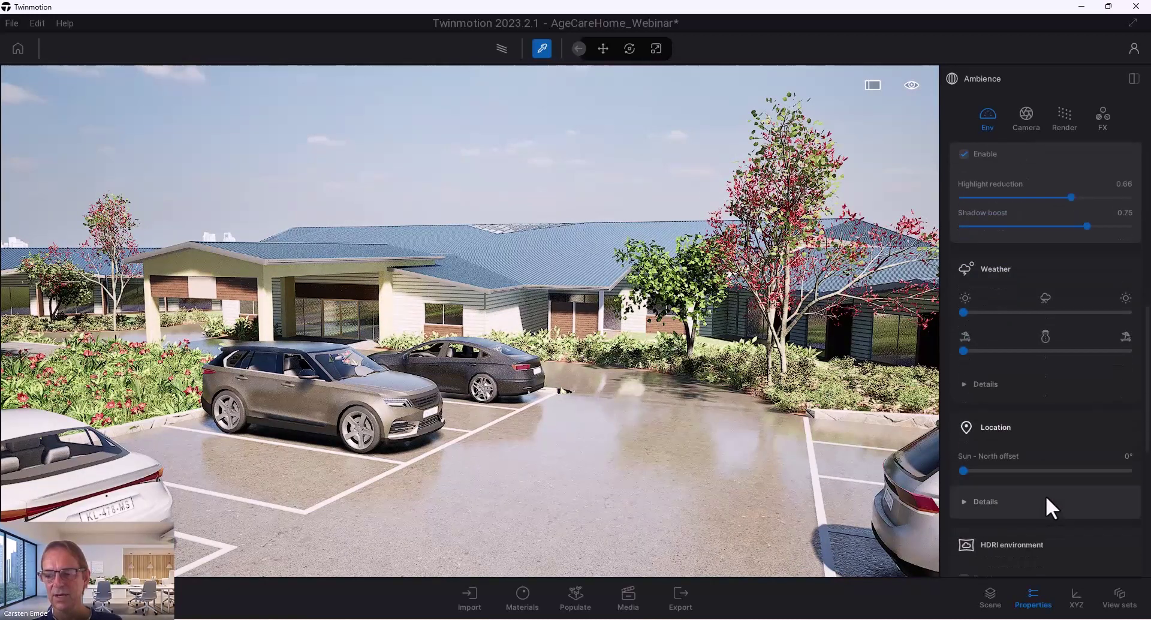
mouse_move(966, 473)
left_click_drag(965, 472, 1080, 473)
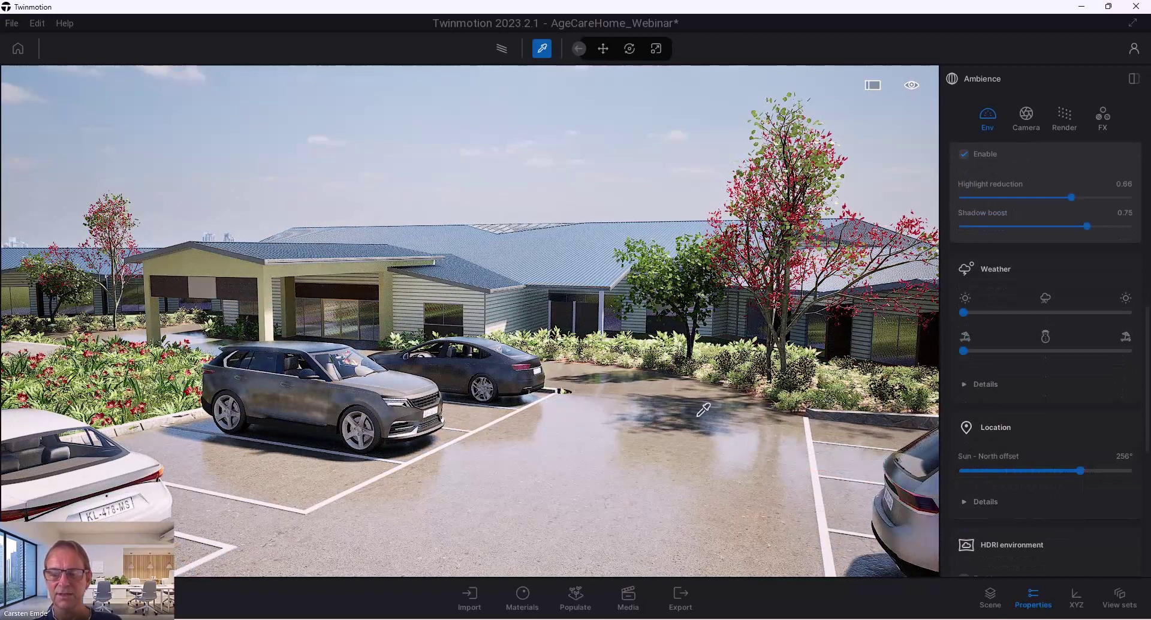
- Compare the car park shadows with the sun locked to the HDRI and unlocked, and leave the sun locked
scroll(1005, 419, "down", 7)
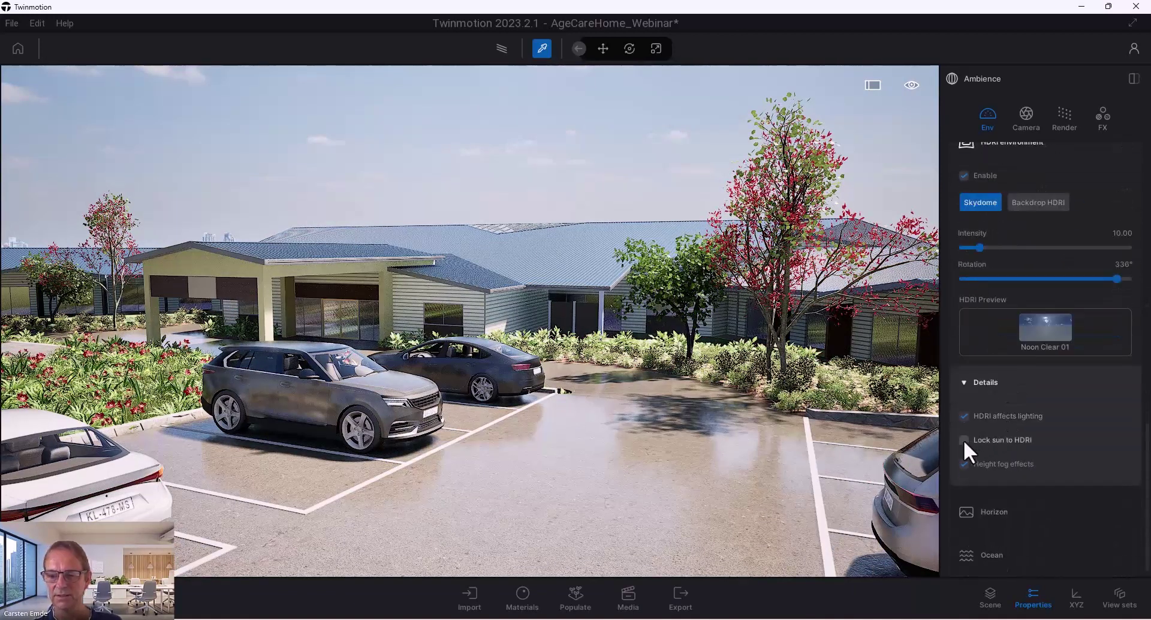
left_click(964, 441)
left_click(963, 440)
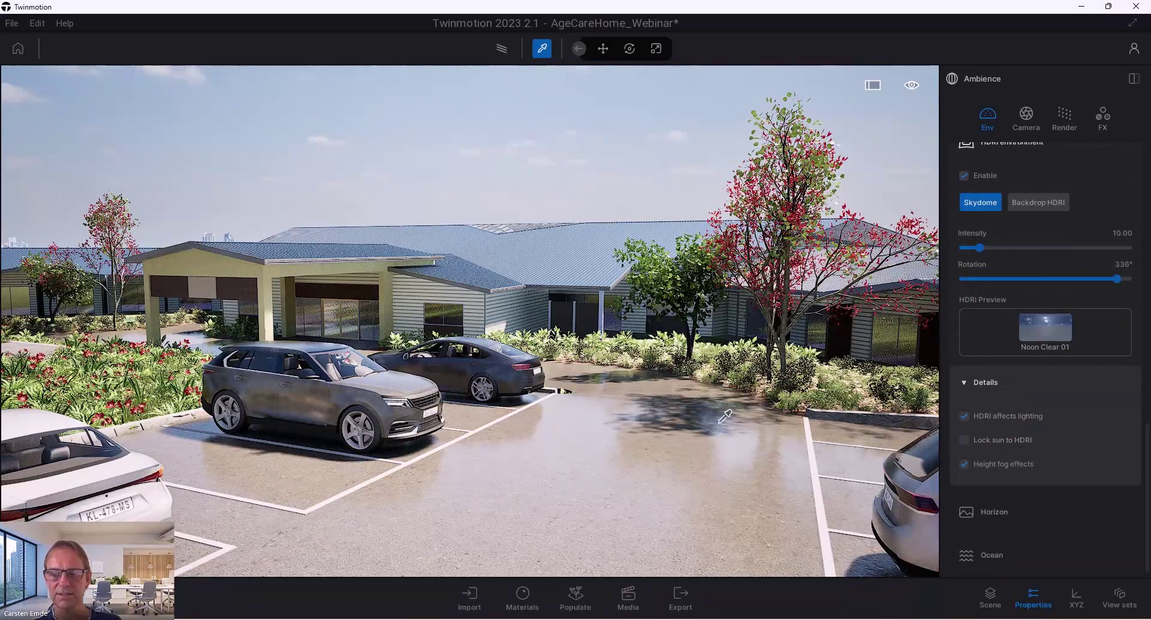
left_click(966, 441)
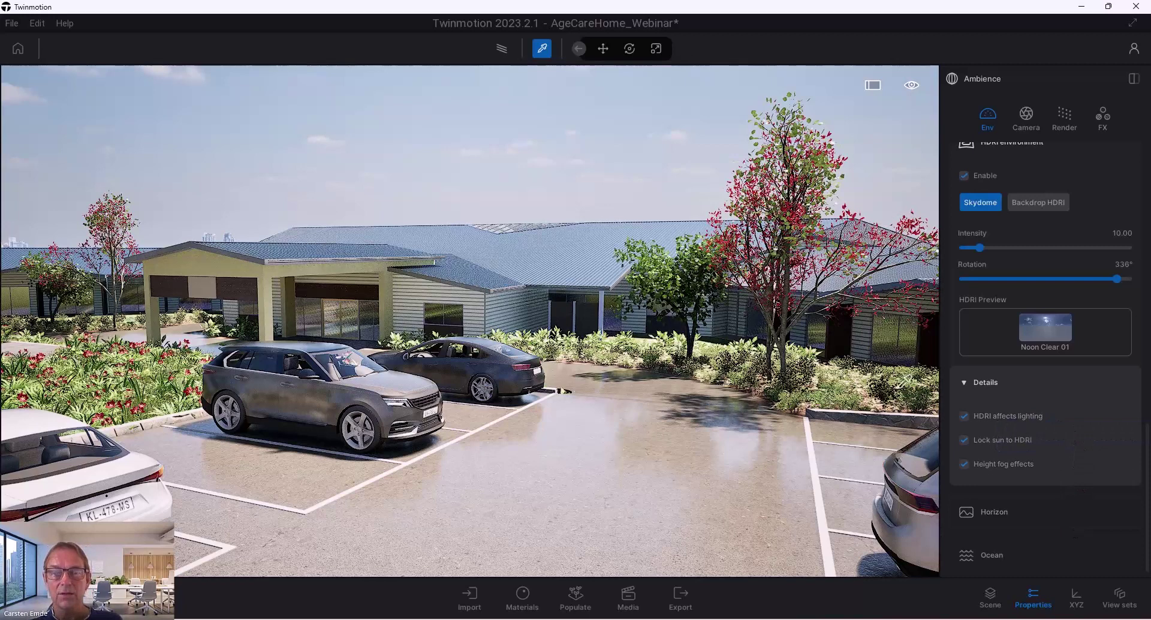
right_click_drag(662, 321, 664, 282)
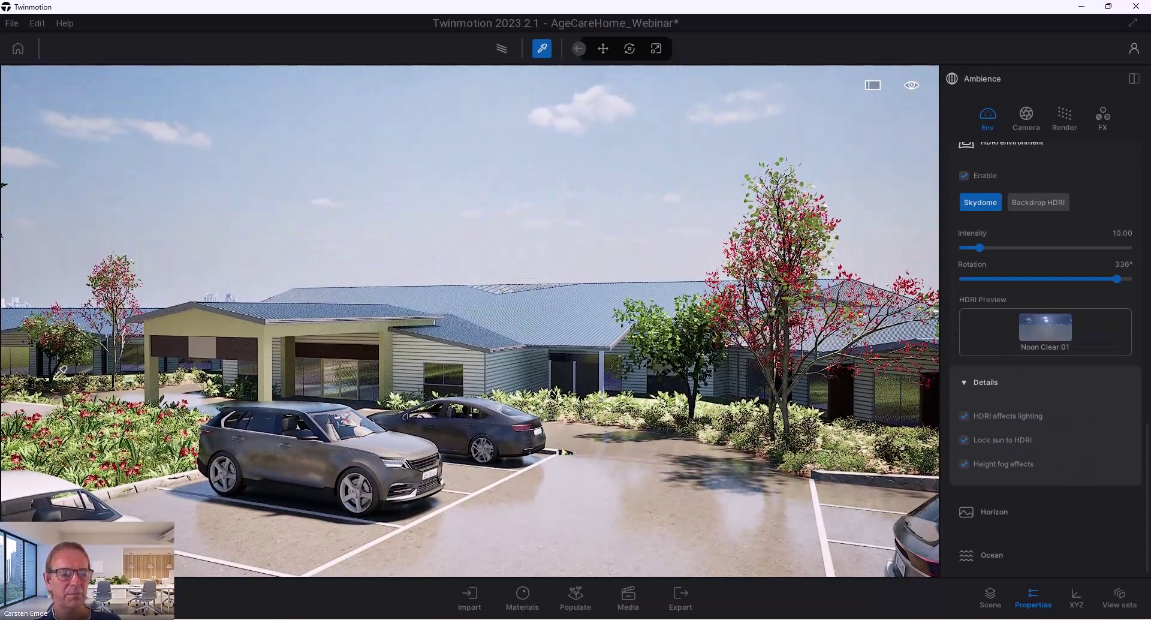
- Show the current skydome's place in the asset library and browse to the Cloudy skies under Morning and afternoon
left_click(502, 48)
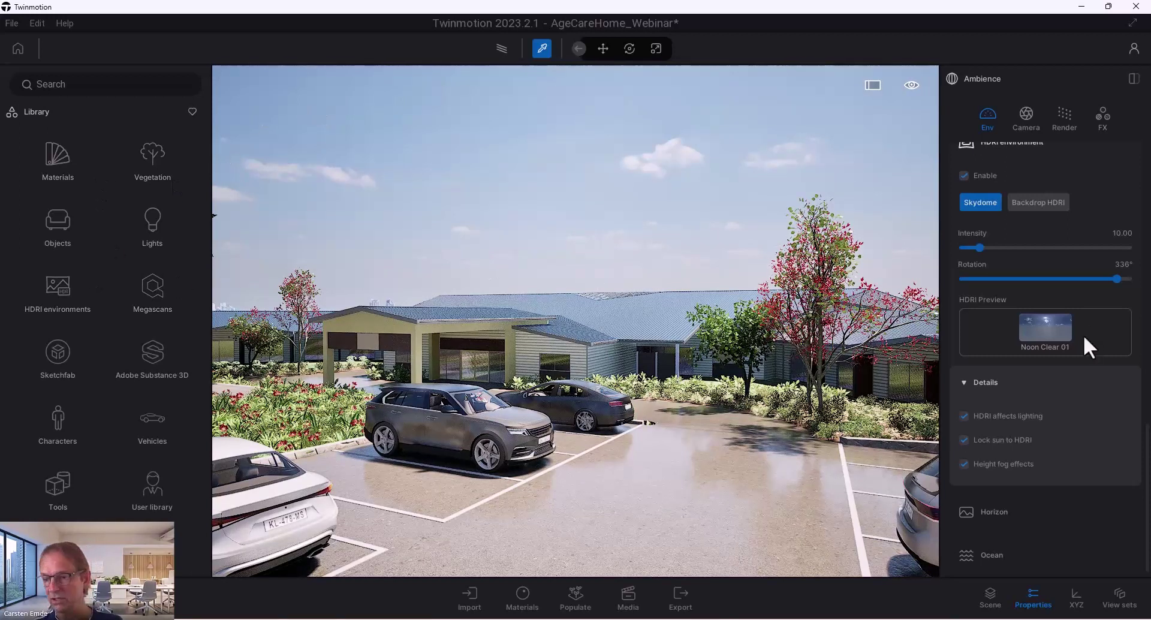
scroll(1082, 335, "up", 3)
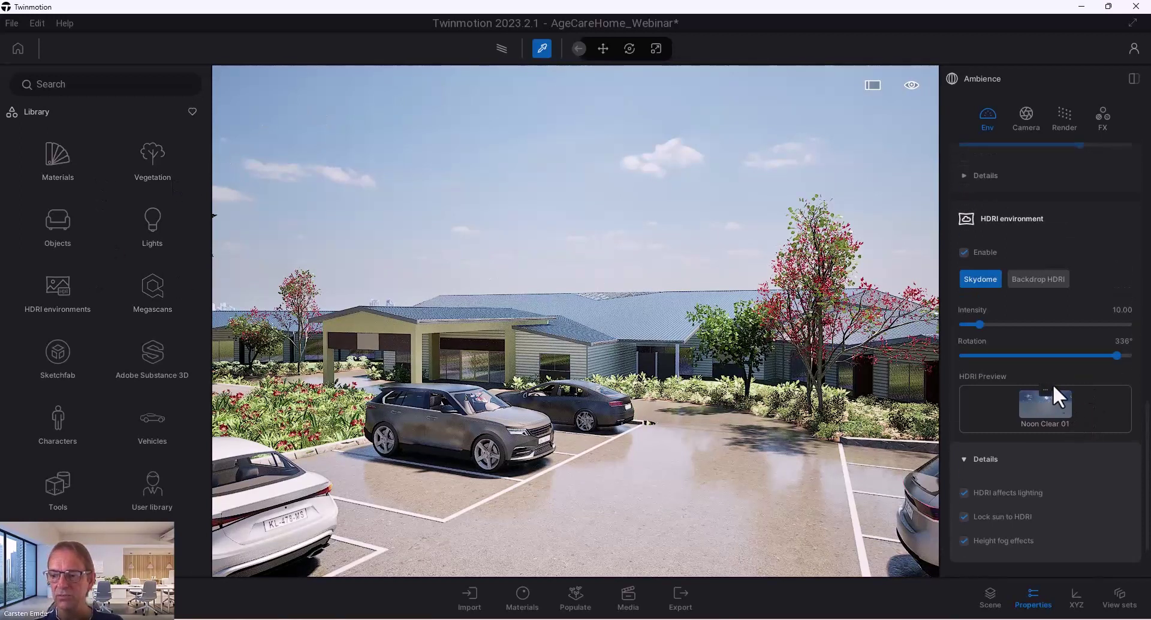
left_click(1046, 390)
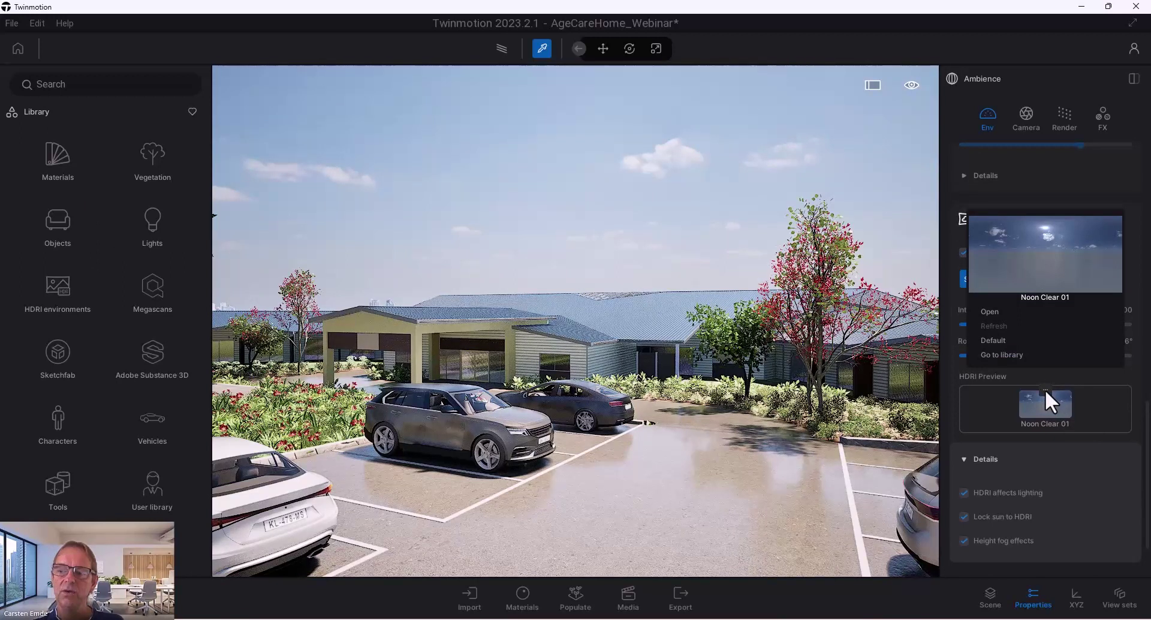
left_click(999, 355)
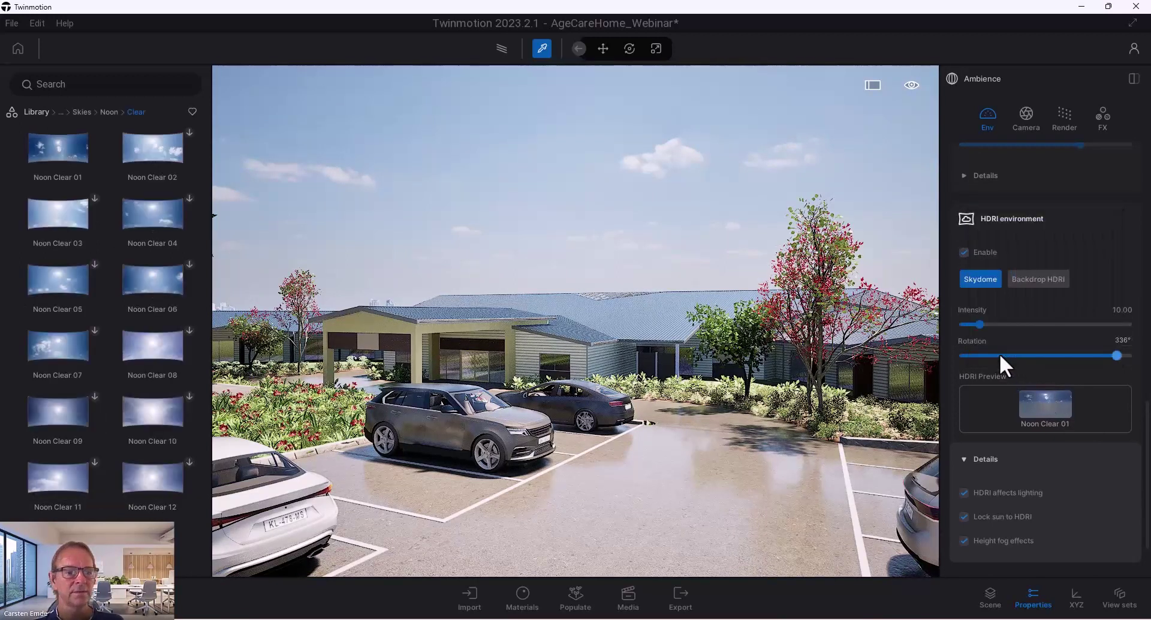
left_click(82, 113)
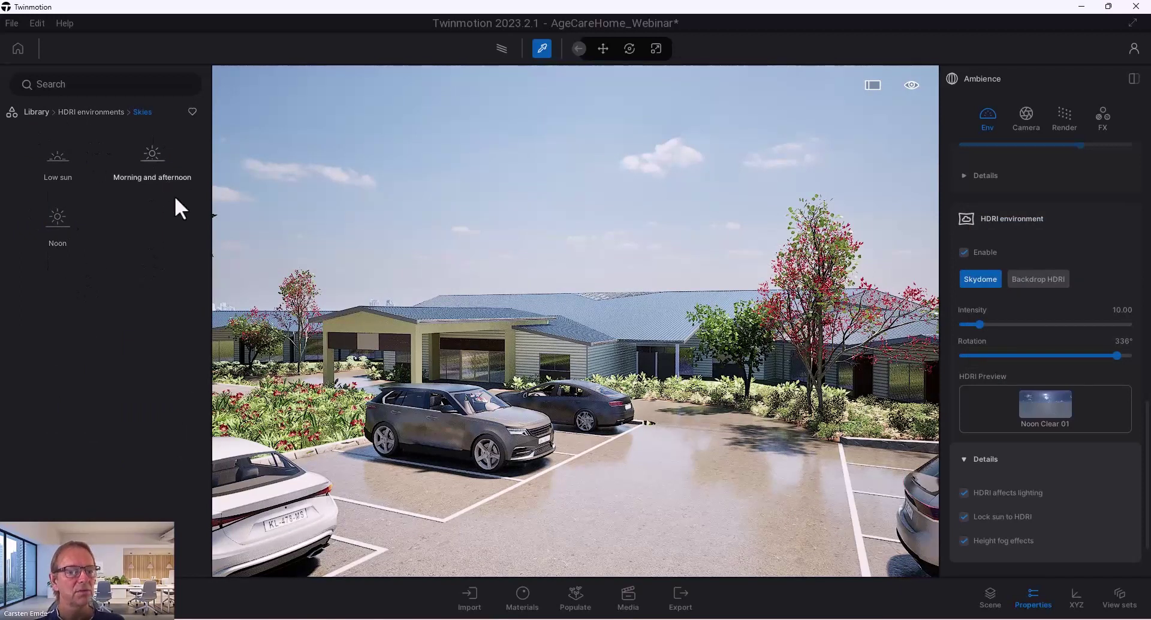
left_click(152, 160)
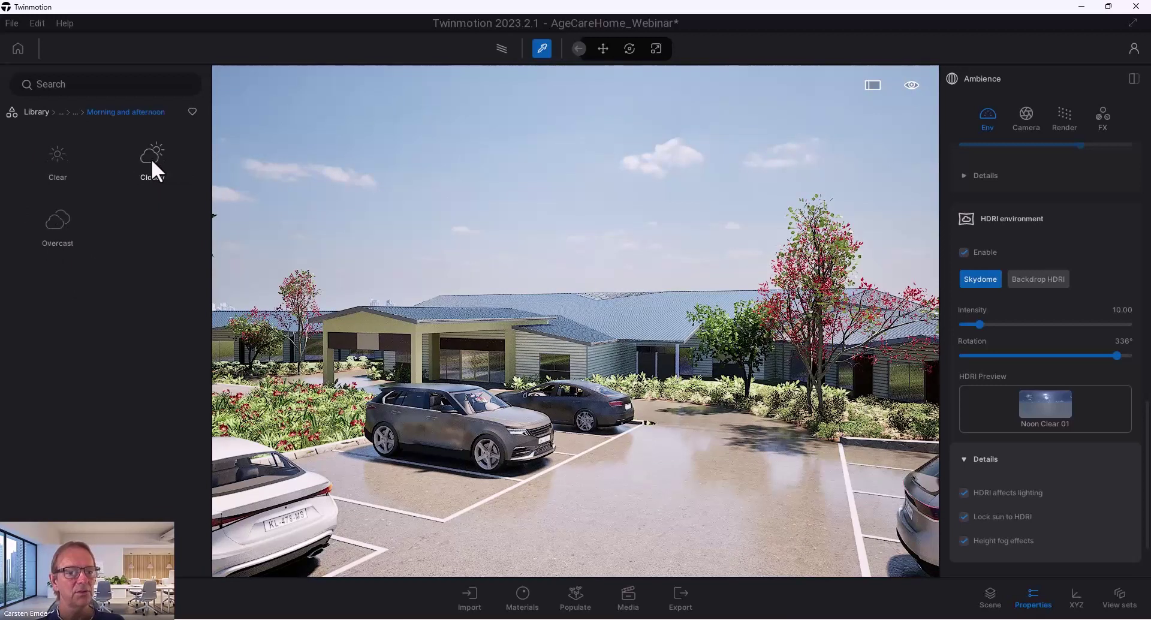
left_click(151, 158)
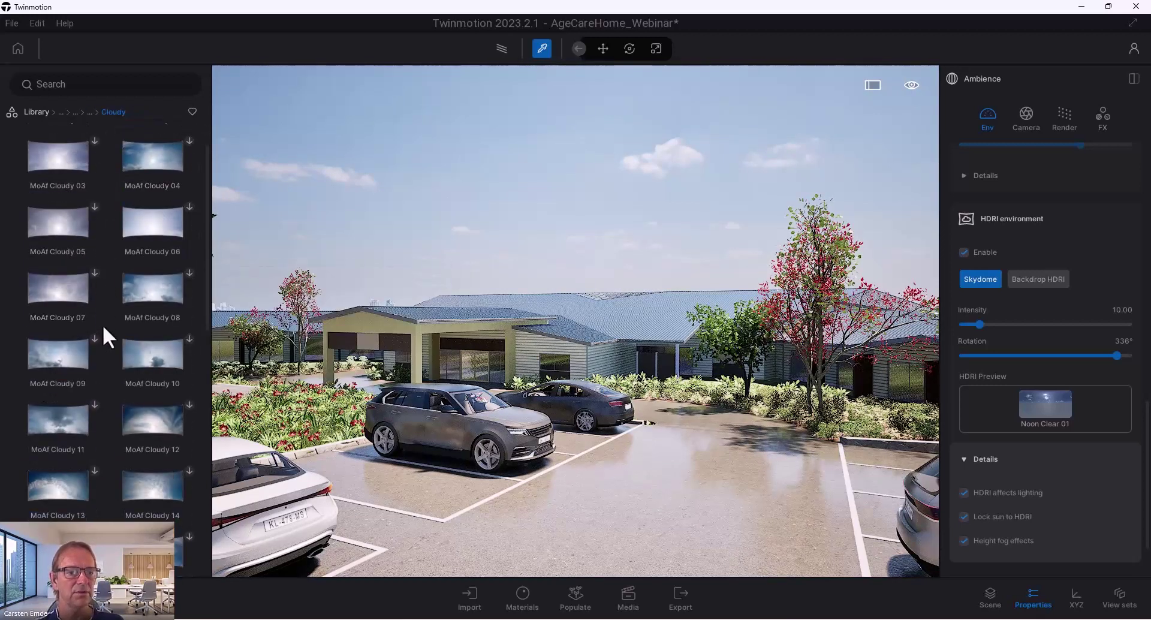
- Replace the HDRI skydome with the MoAf Cloudy 18 sky
scroll(102, 325, "down", 1)
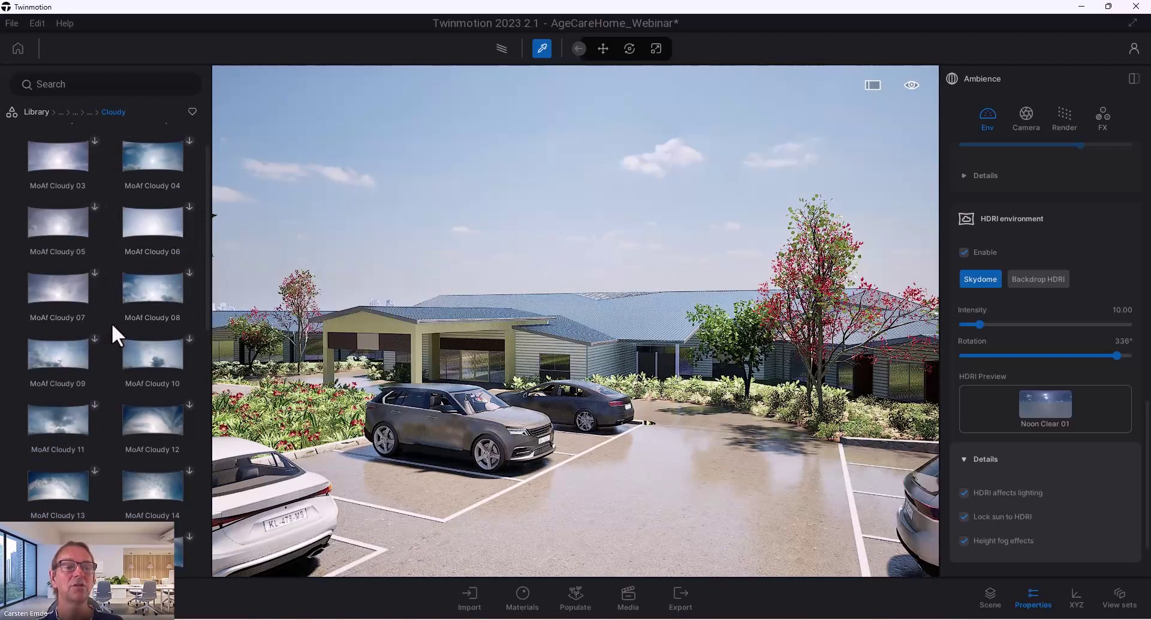
mouse_move(113, 321)
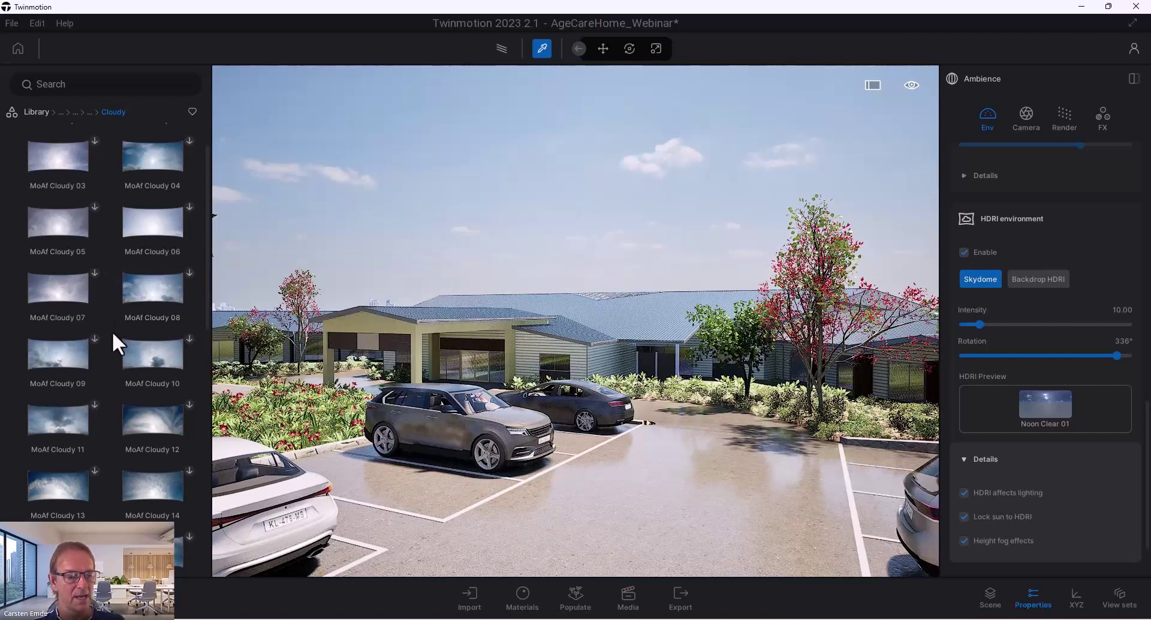
scroll(113, 331, "down", 2)
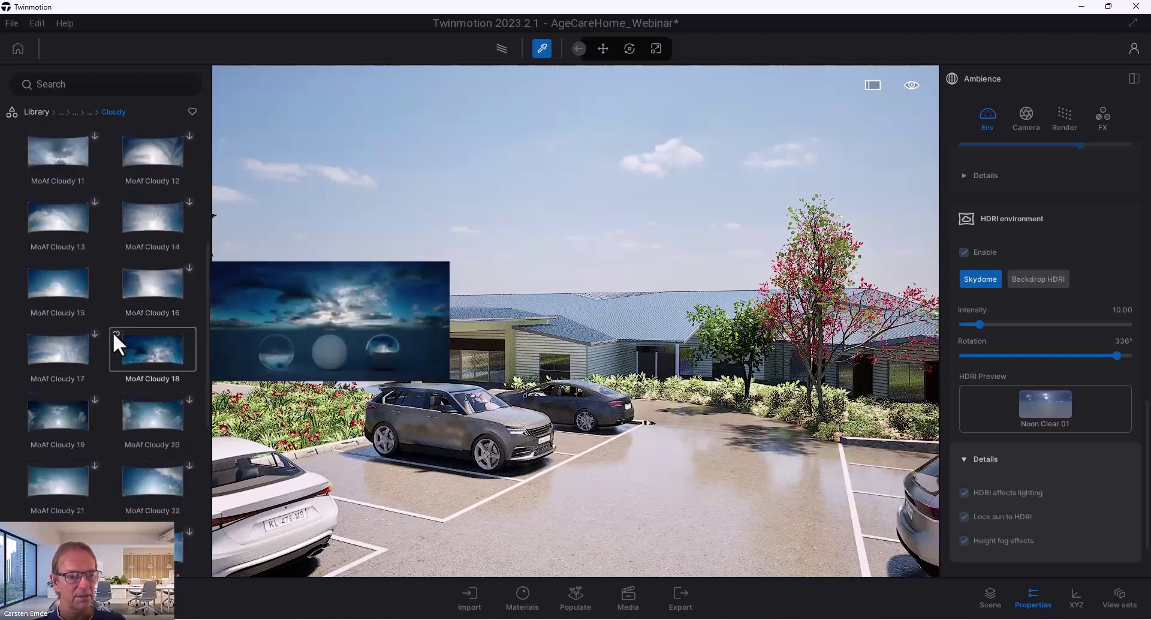
scroll(146, 464, "down", 2)
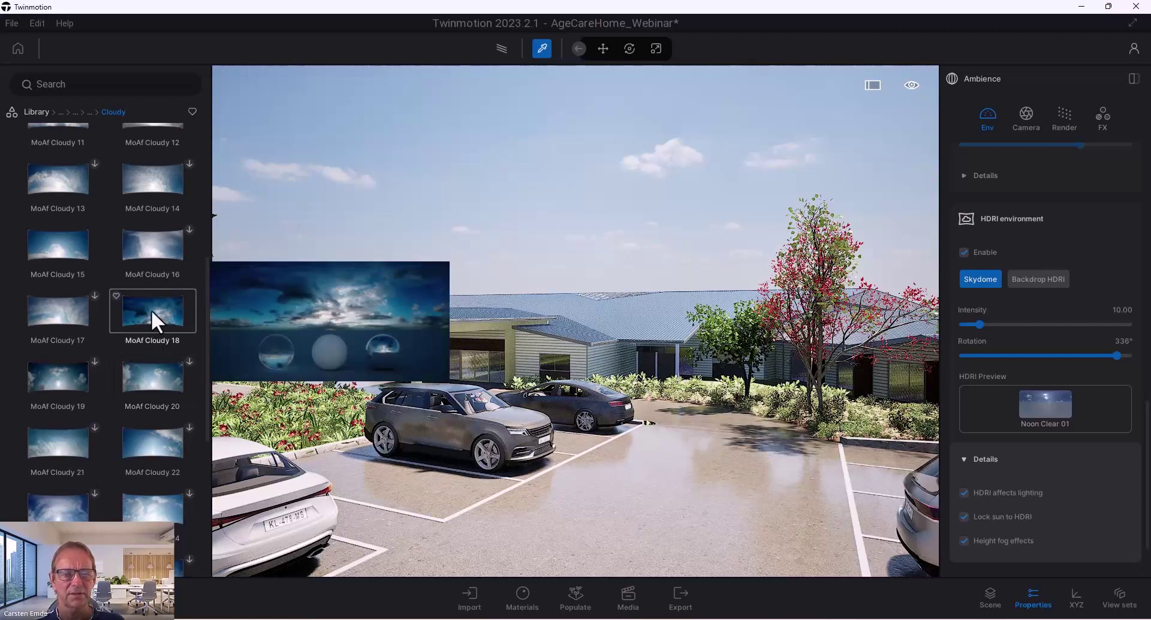
left_click_drag(151, 308, 620, 382)
left_click_drag(871, 419, 1048, 405)
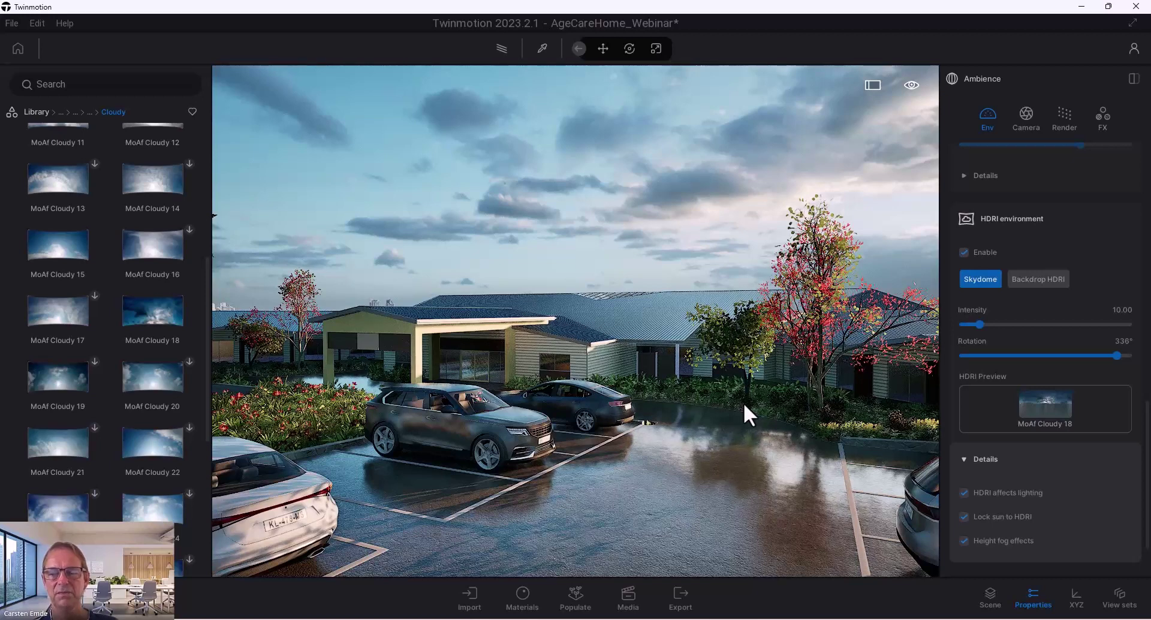
- Rotate the MoAf Cloudy 18 sky to 206° and compare the scene with the sun unlocked from and locked to the HDRI
left_click_drag(1117, 356, 1057, 361)
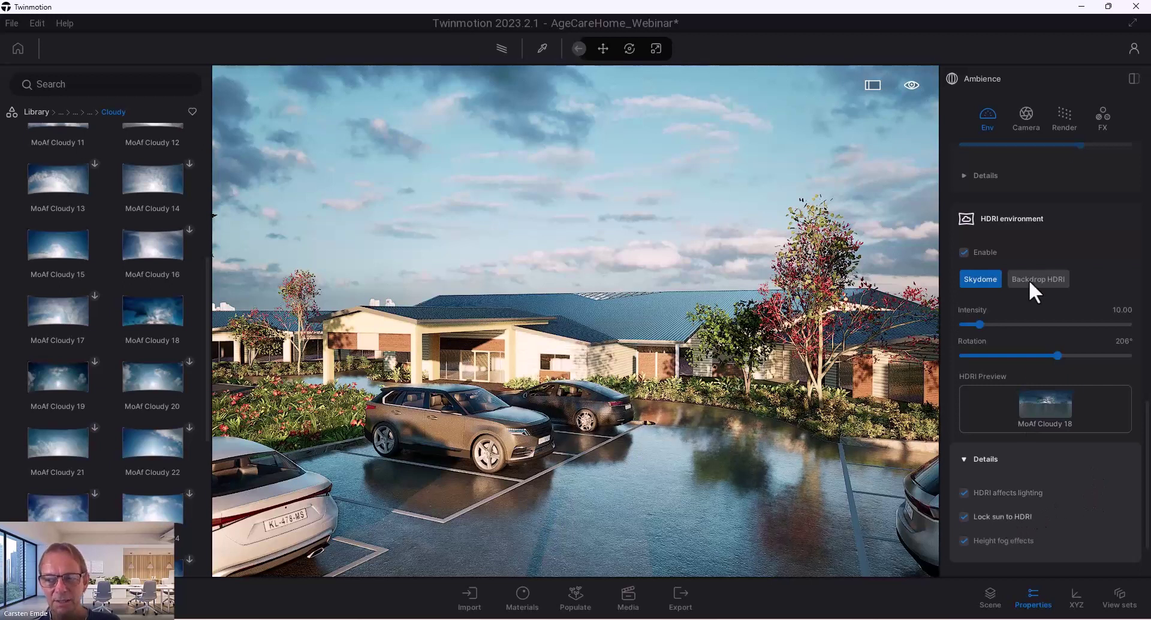
left_click(964, 516)
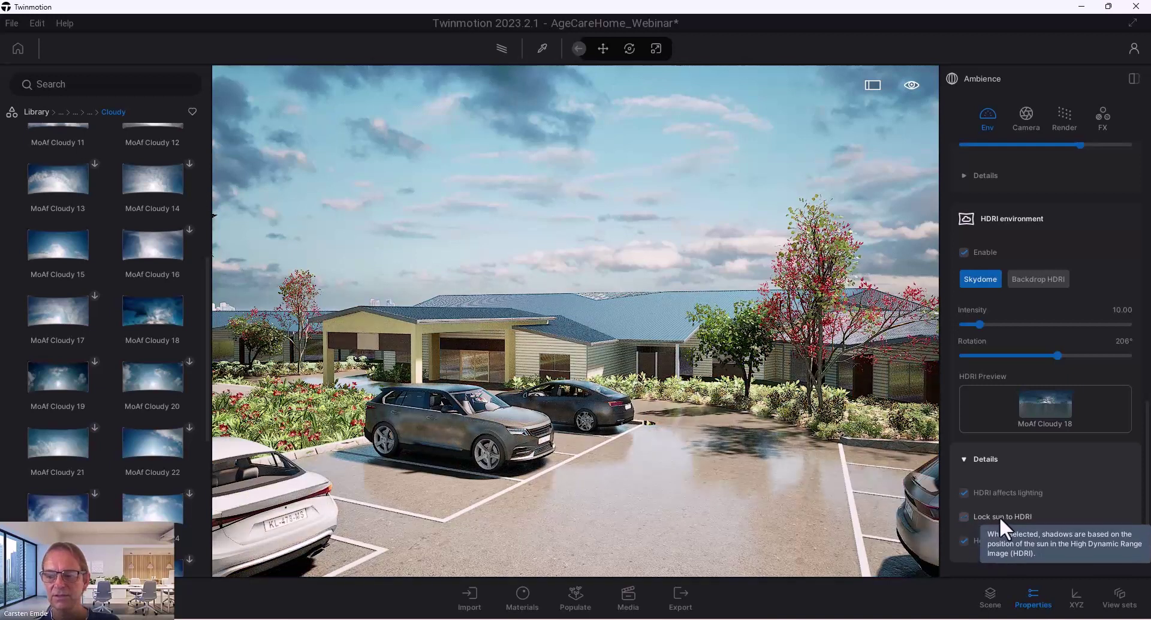
left_click(965, 516)
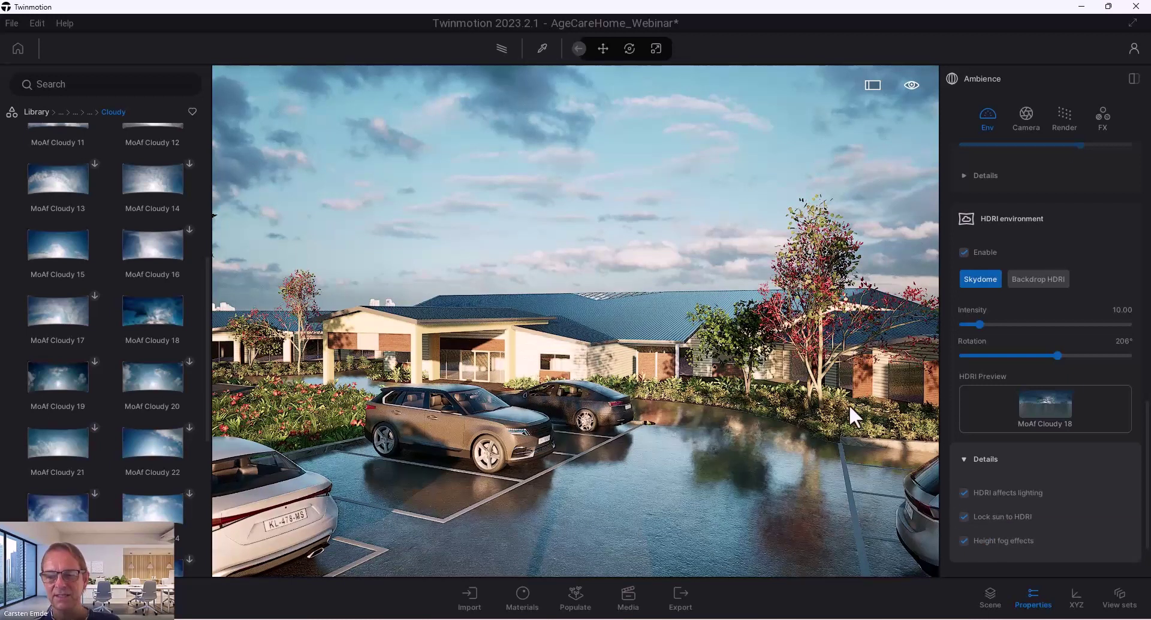
- Rotate the MoAf Cloudy 18 skydome to about 5° while viewing the parked cars and the building's entrance side
left_click_drag(849, 404, 810, 415)
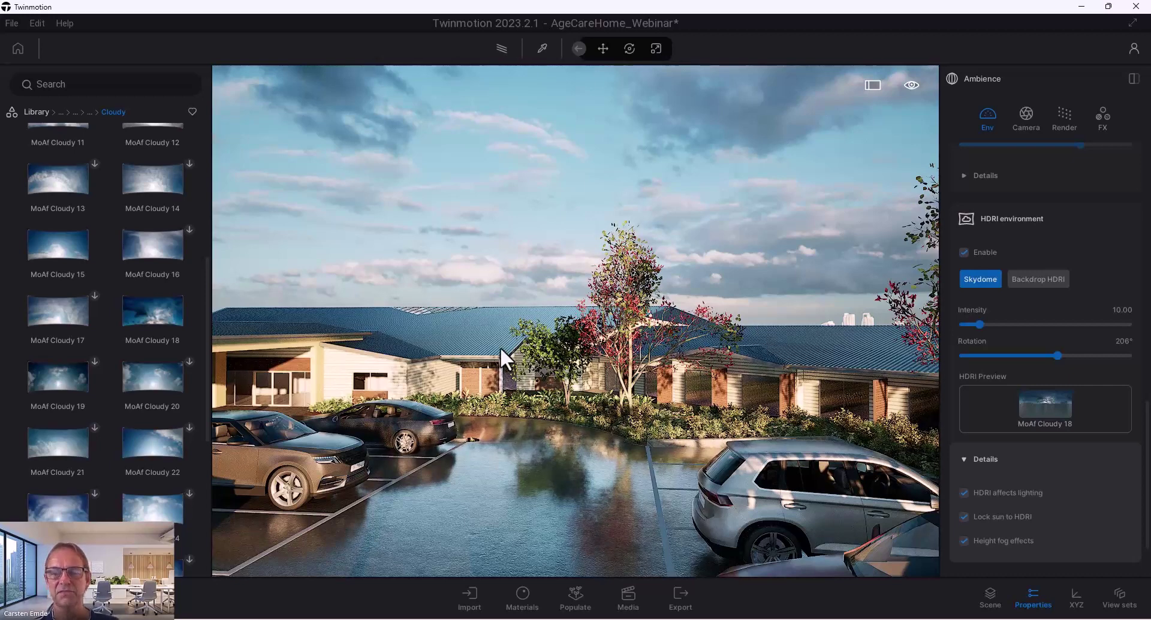
left_click_drag(1058, 356, 940, 360)
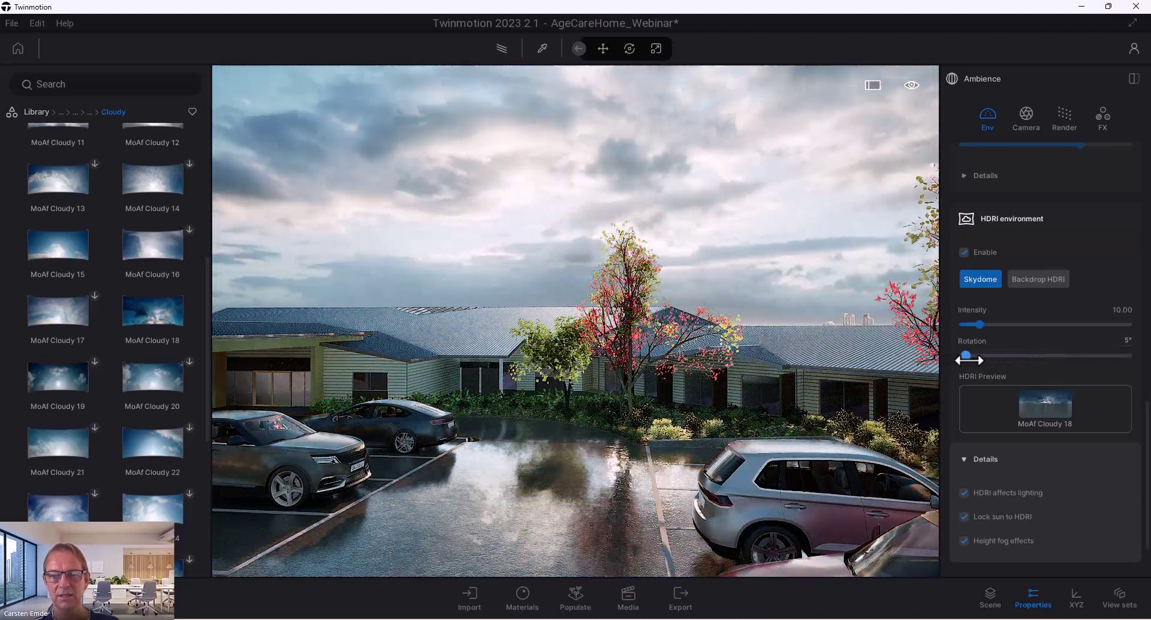
- Rotate the MoAf Cloudy 18 skydome to 152° while facing the building across the wet car park
left_click_drag(558, 336, 582, 289)
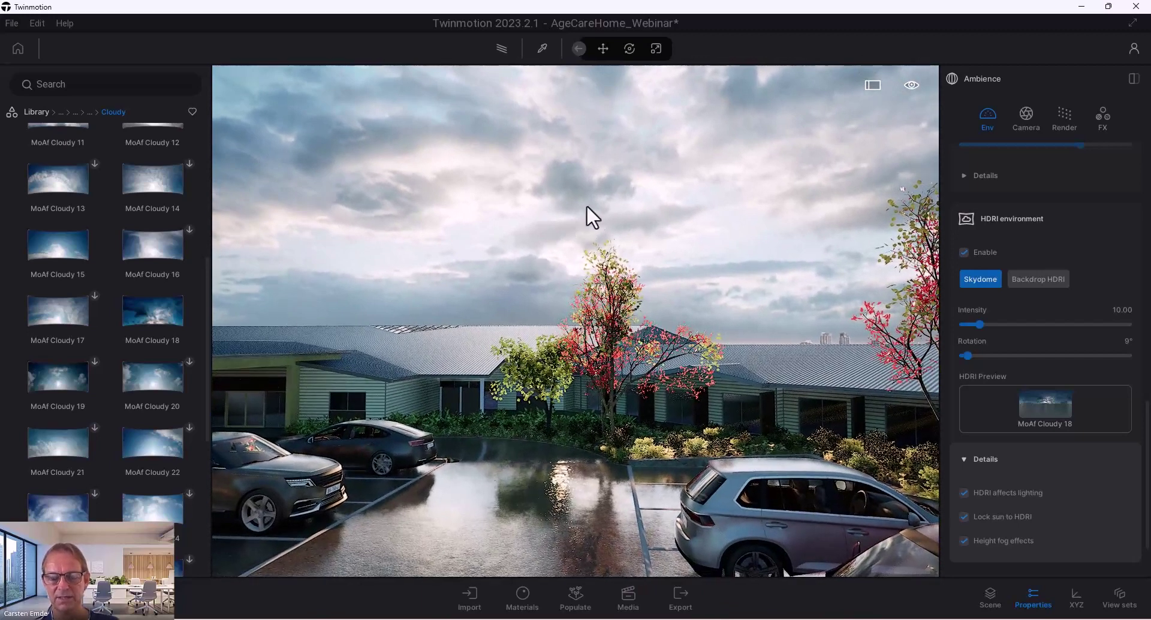
left_click_drag(595, 327, 596, 325)
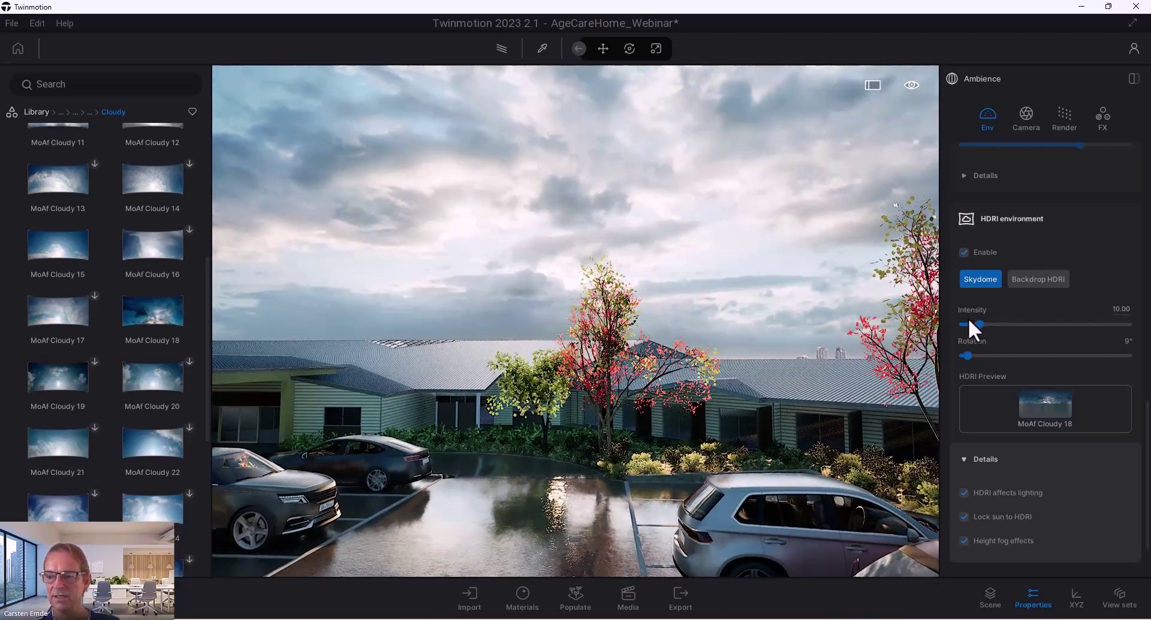
left_click_drag(968, 355, 1034, 367)
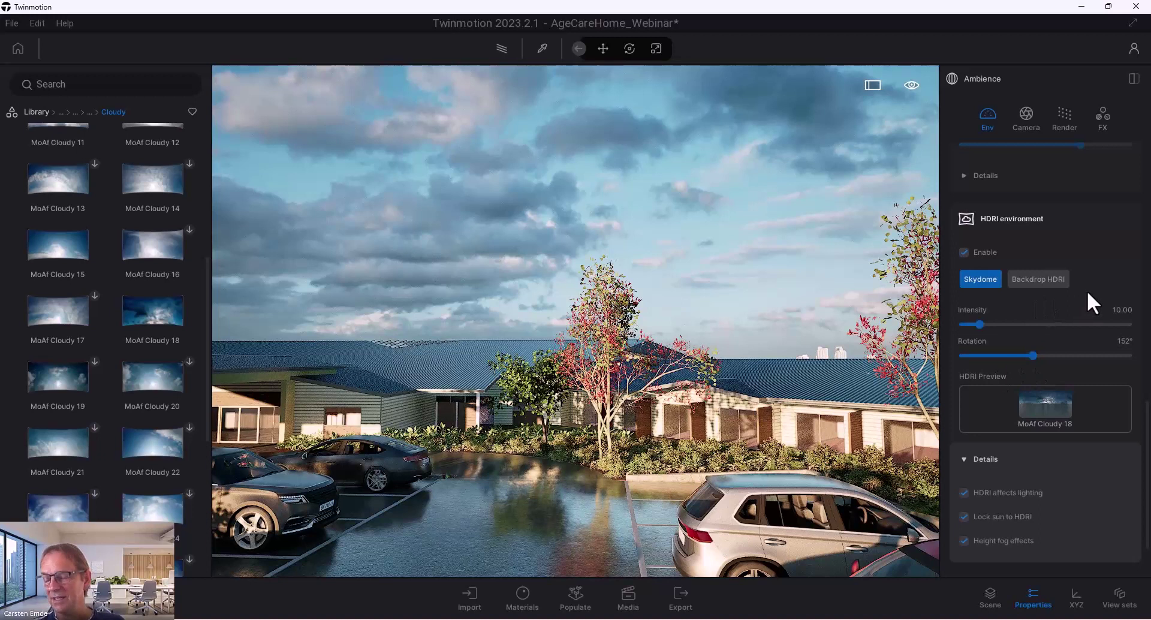
- Replace the HDRI skydome with LowSun Overcast 14 from the Overcast skies under Low sun
scroll(1088, 280, "up", 10)
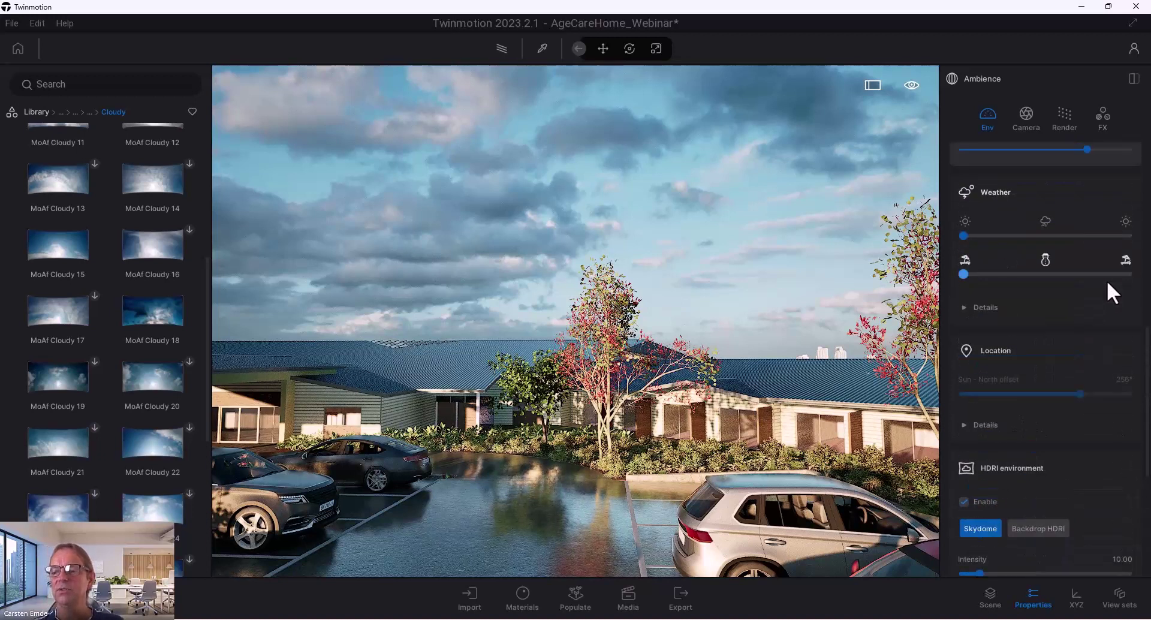
scroll(1113, 297, "up", 8)
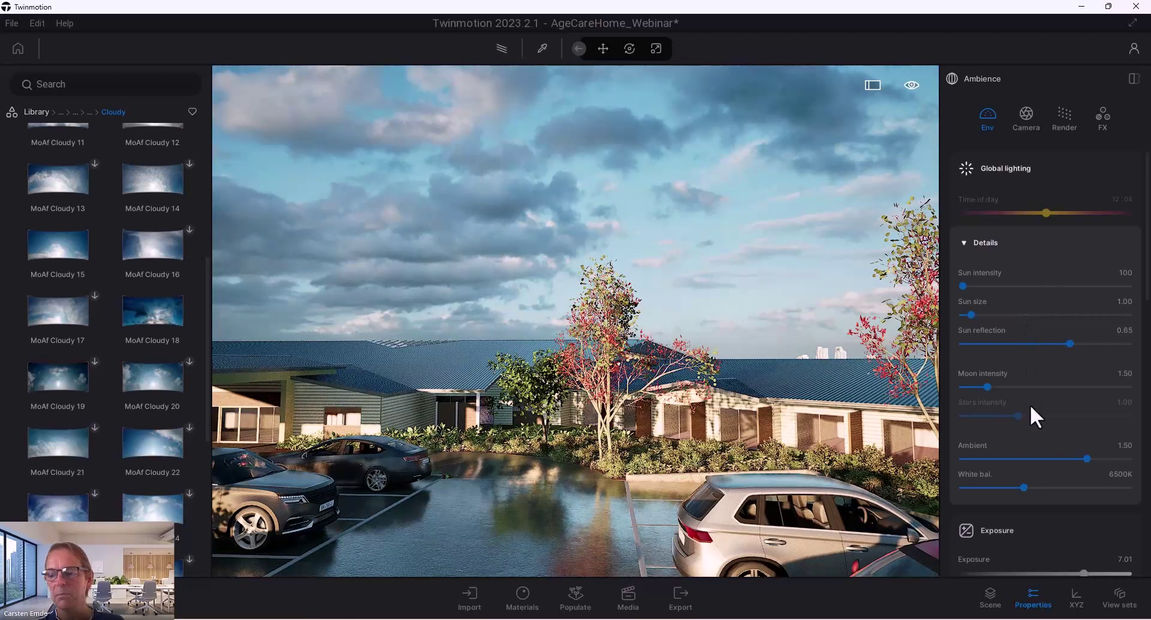
scroll(1031, 407, "down", 10)
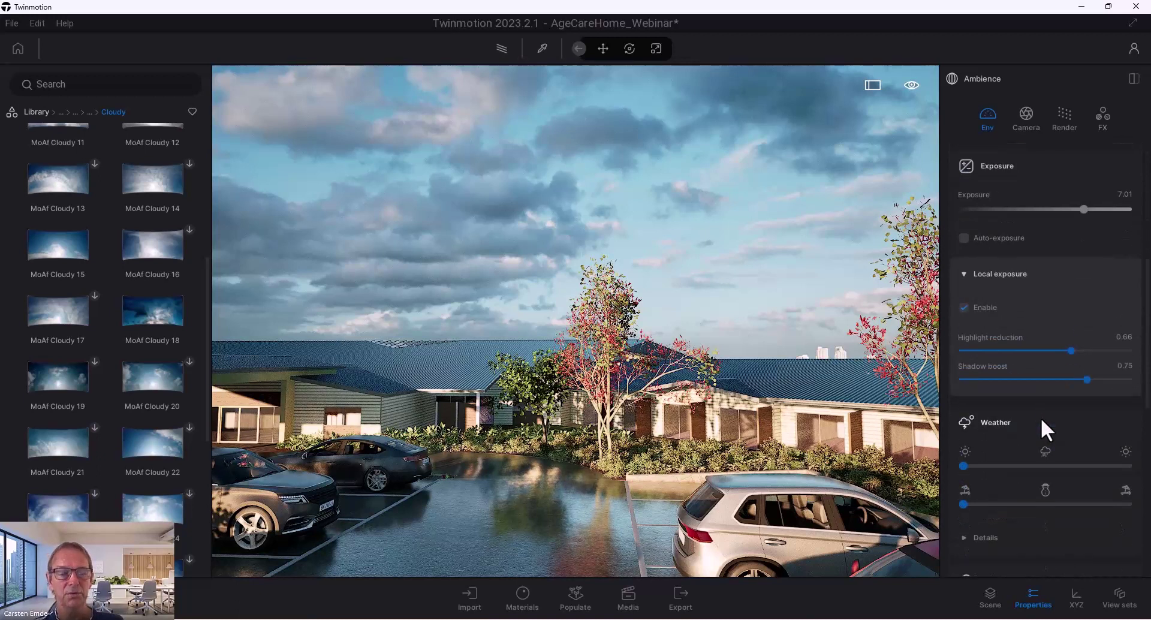
scroll(1042, 423, "down", 10)
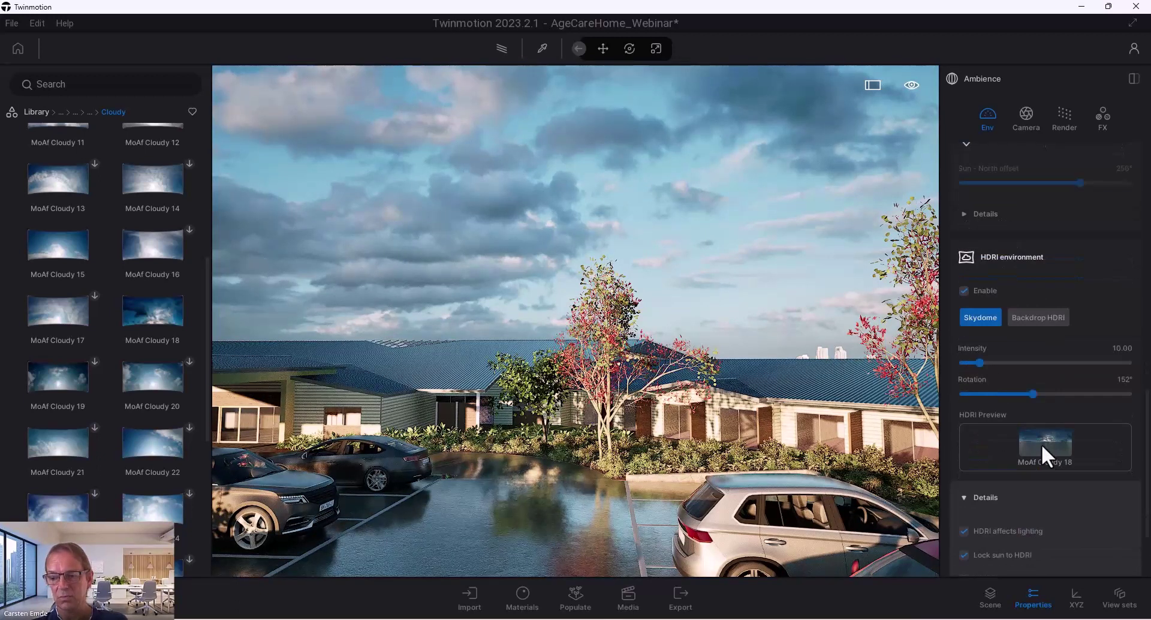
left_click(61, 113)
left_click(50, 155)
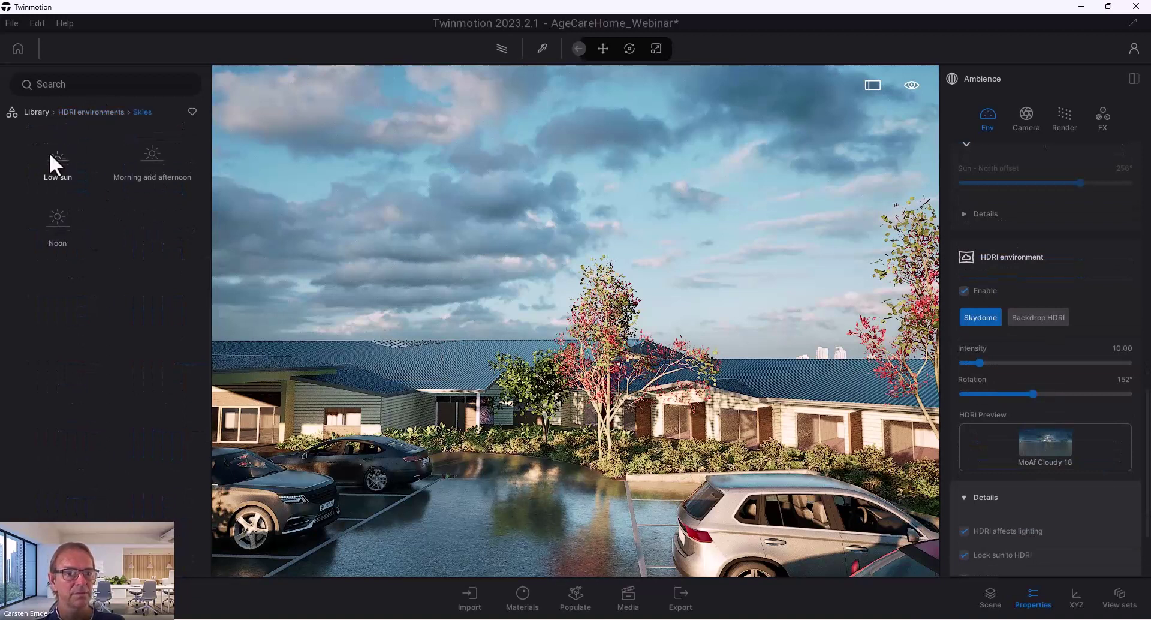
left_click(63, 168)
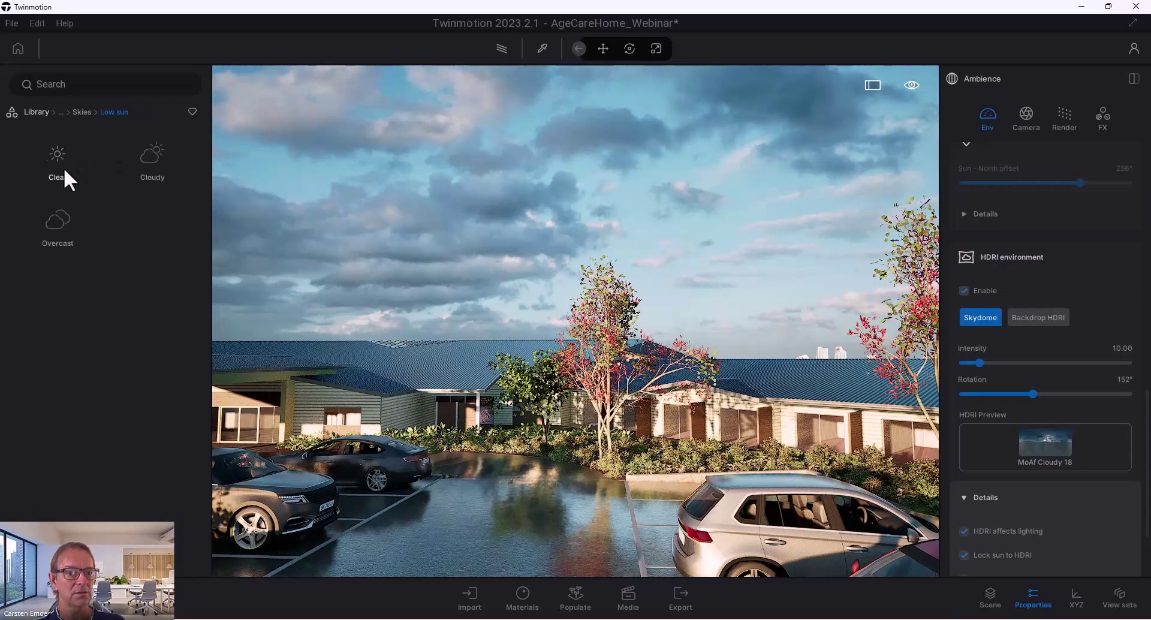
left_click(66, 224)
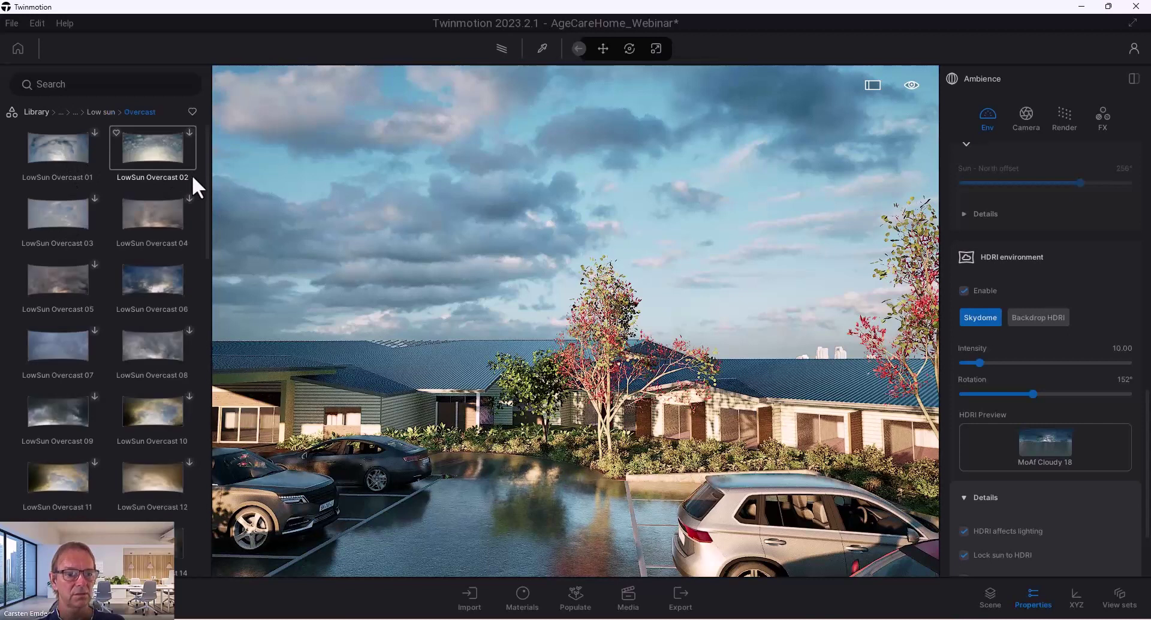
mouse_move(192, 547)
left_click_drag(186, 546, 1049, 440)
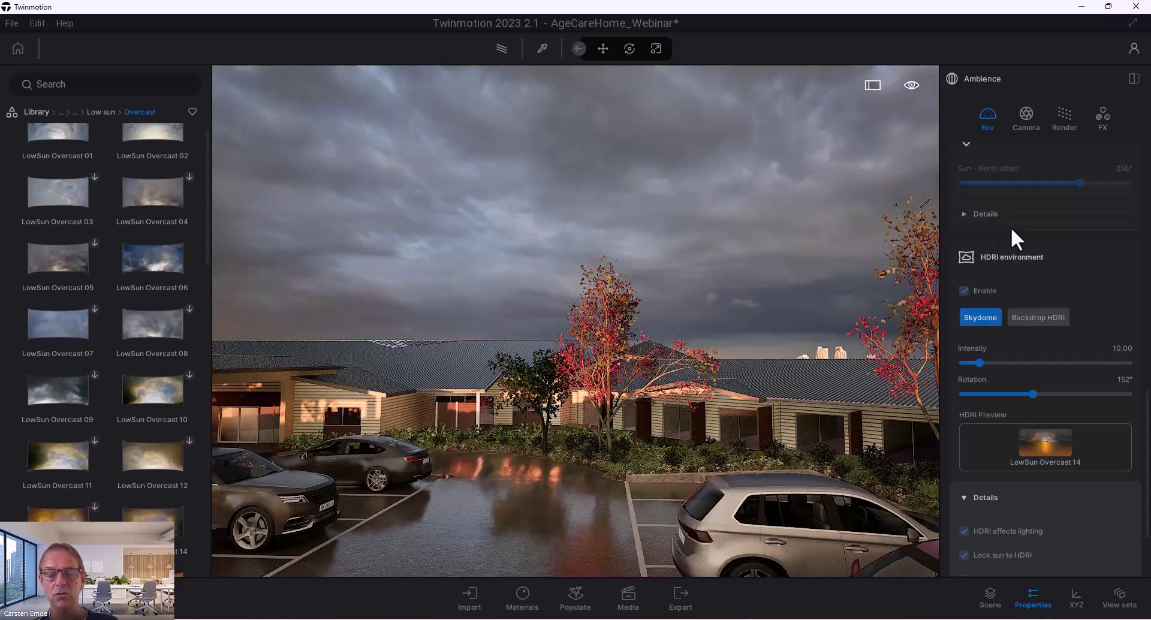
- Rotate the LowSun Overcast 14 skydome to 125° and set its intensity to 20 while viewing the entrance side
mouse_move(1032, 394)
left_mouse_down()
mouse_move(1129, 394)
mouse_move(1009, 406)
mouse_move(1021, 395)
left_mouse_up()
left_click_drag(650, 438, 719, 438)
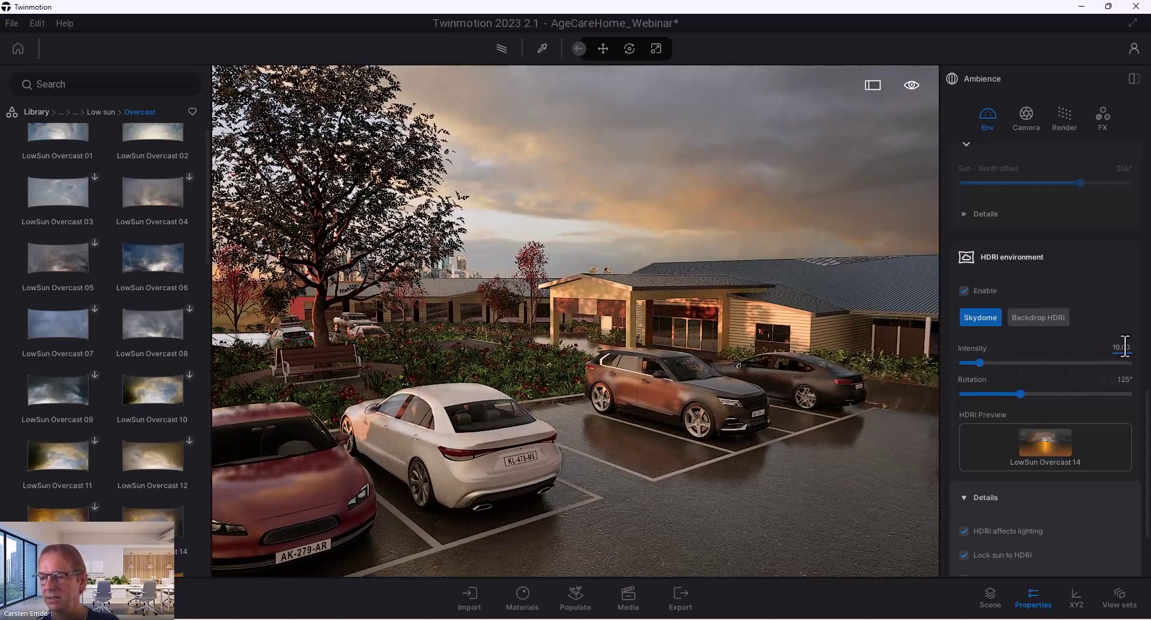
left_click(1123, 346)
type("20")
key("Return")
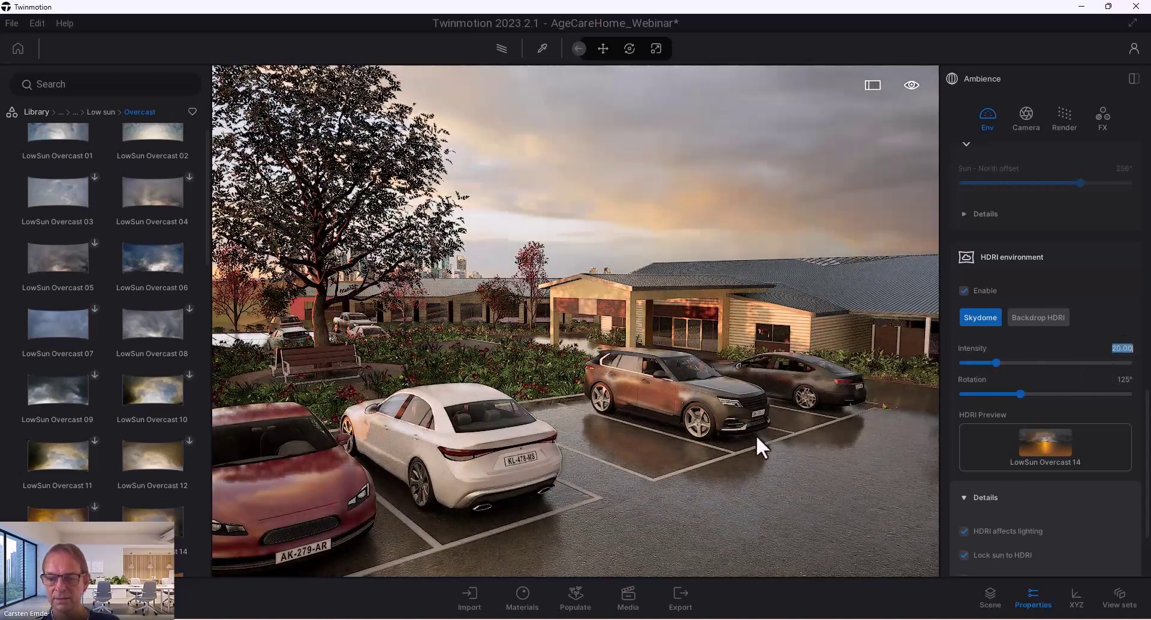
- Set the LowSun Overcast 14 skydome's intensity to 5 and check the lighting on the cars and building
left_click_drag(757, 434, 911, 396)
left_click(1113, 349)
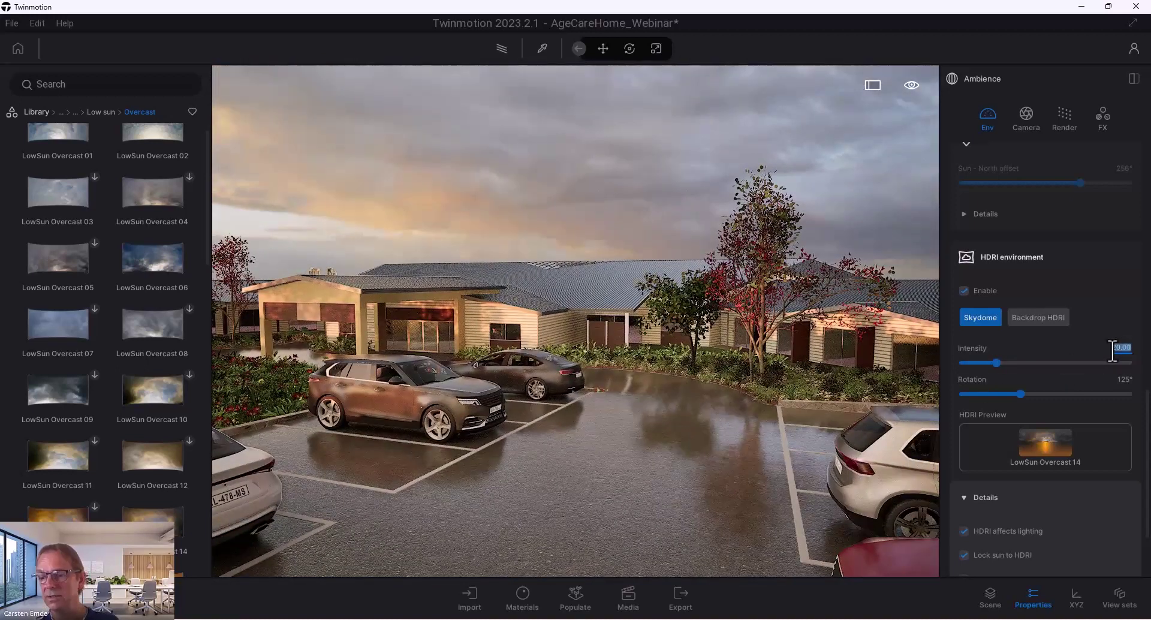
type("5")
key("Return")
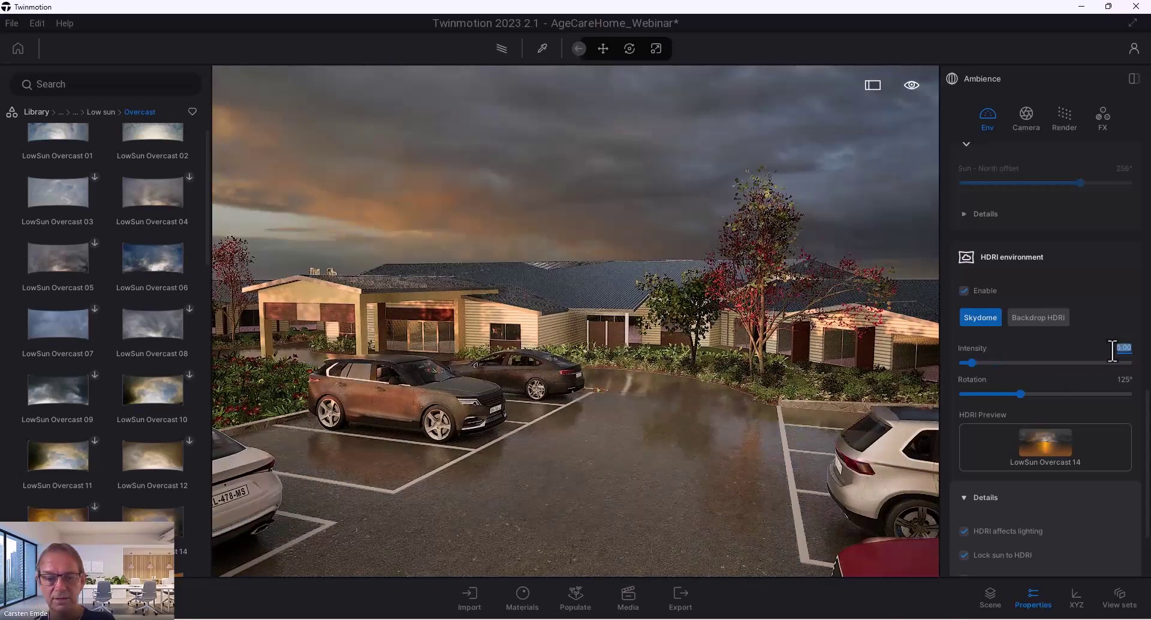
left_click_drag(713, 427, 758, 414)
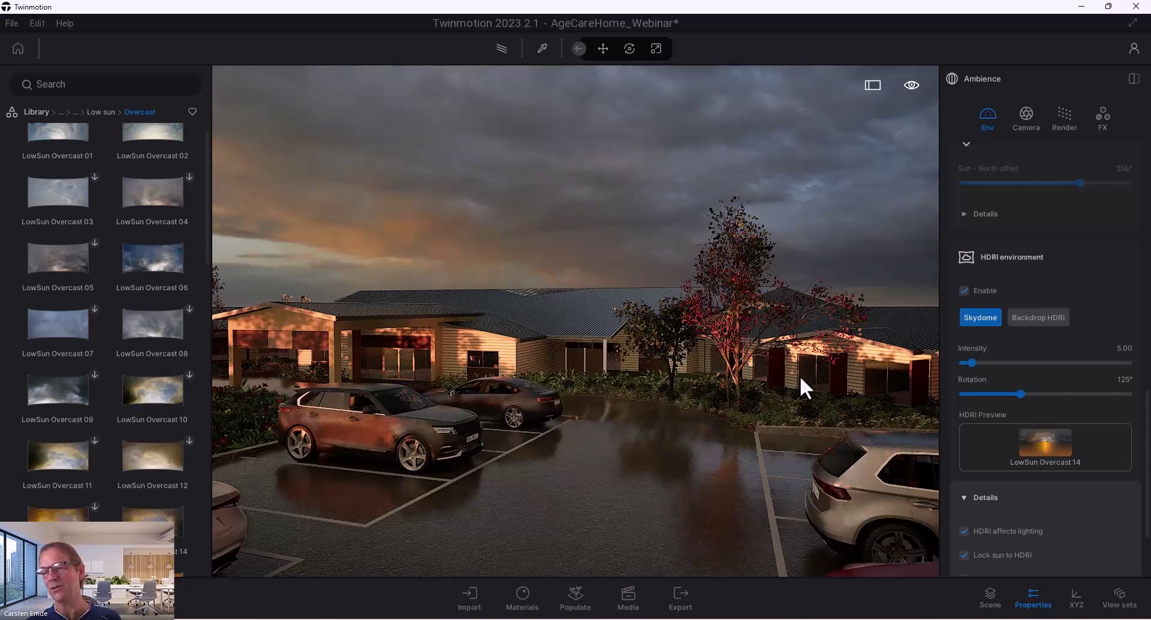
left_click(1123, 349)
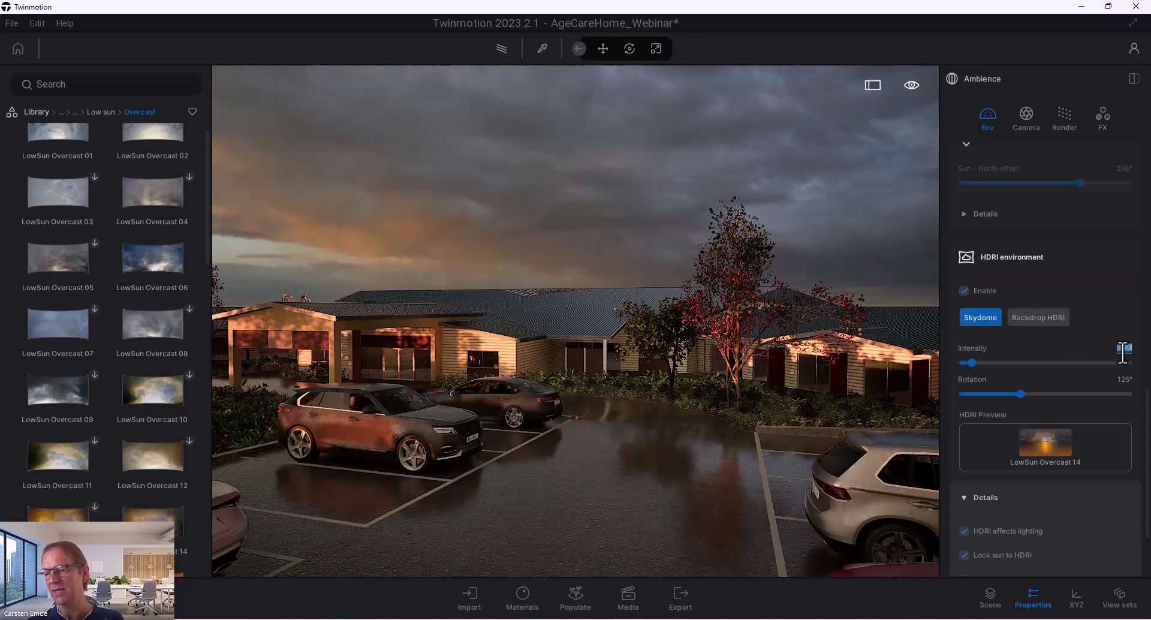
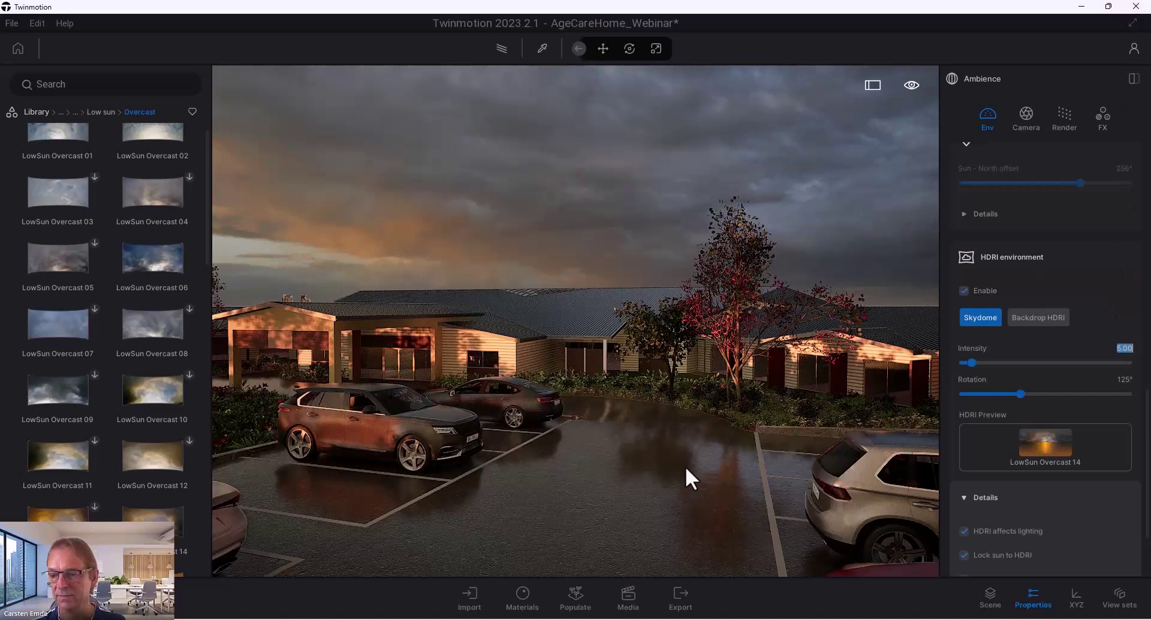
- Disable the HDRI environment and view the car park under the standard sky
mouse_move(48, 187)
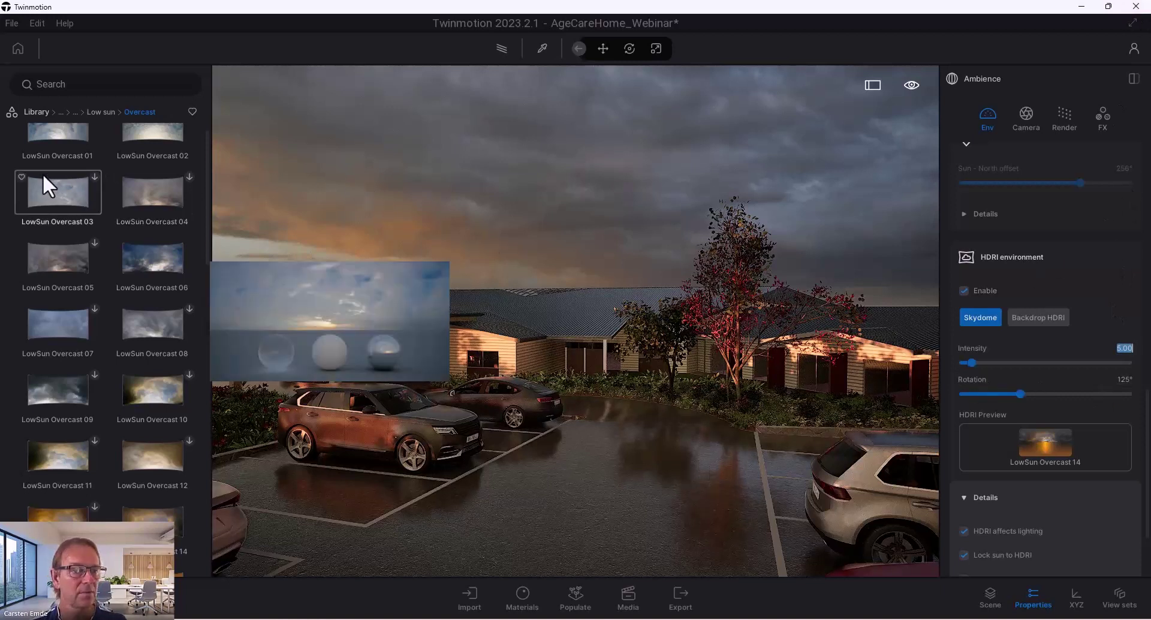
scroll(1029, 366, "up", 2)
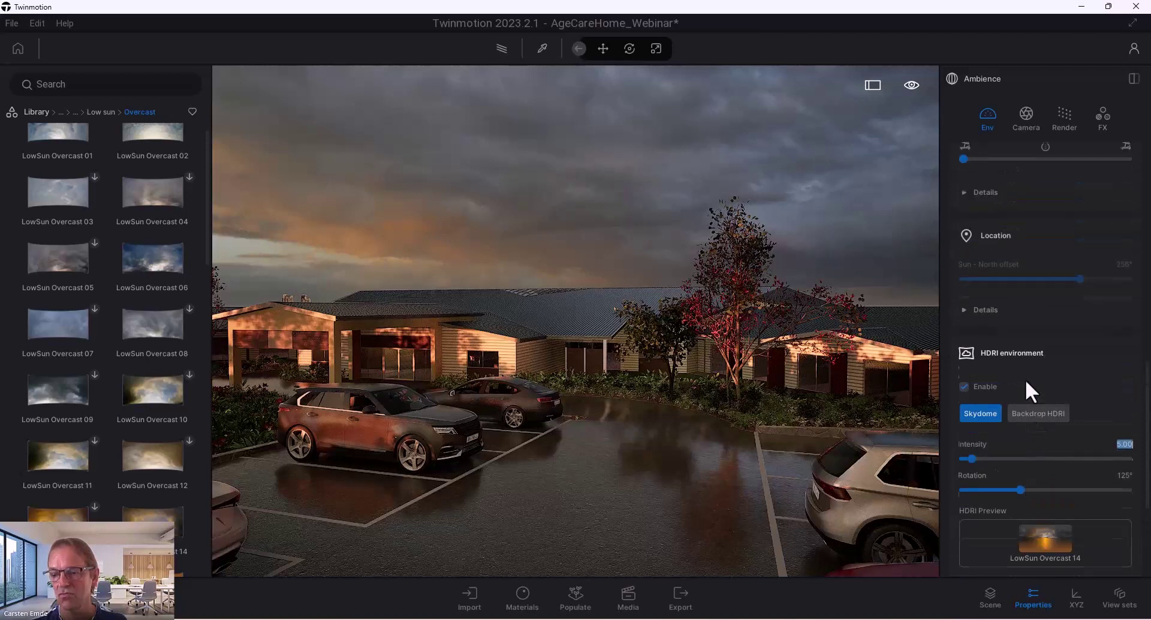
scroll(1027, 382, "up", 1)
left_click(963, 406)
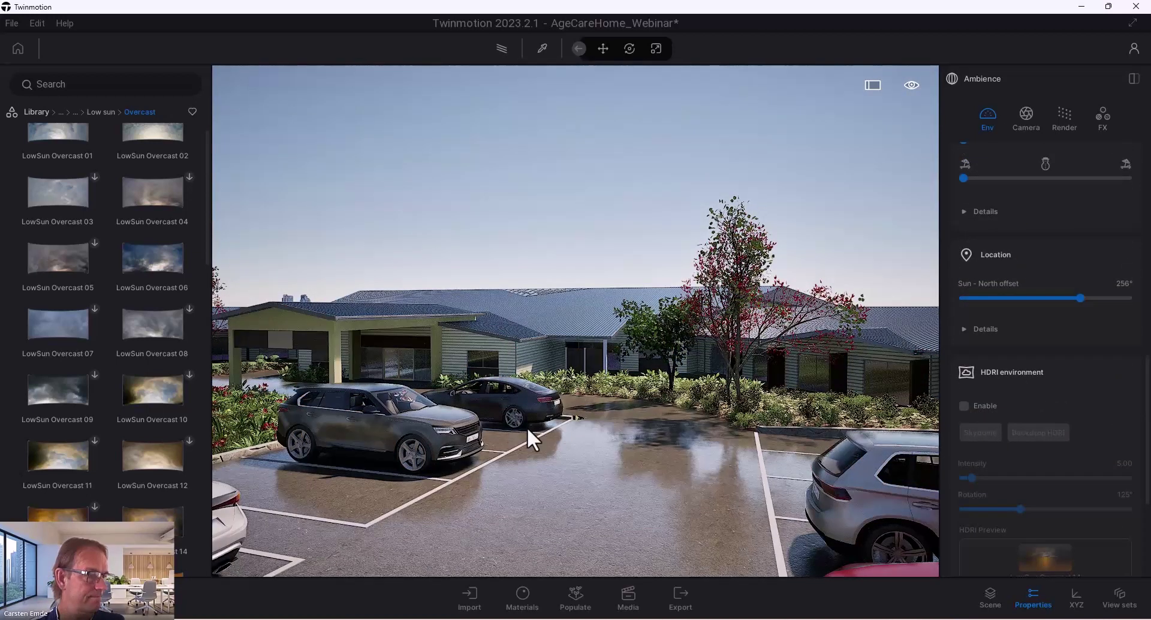
scroll(527, 426, "down", 3)
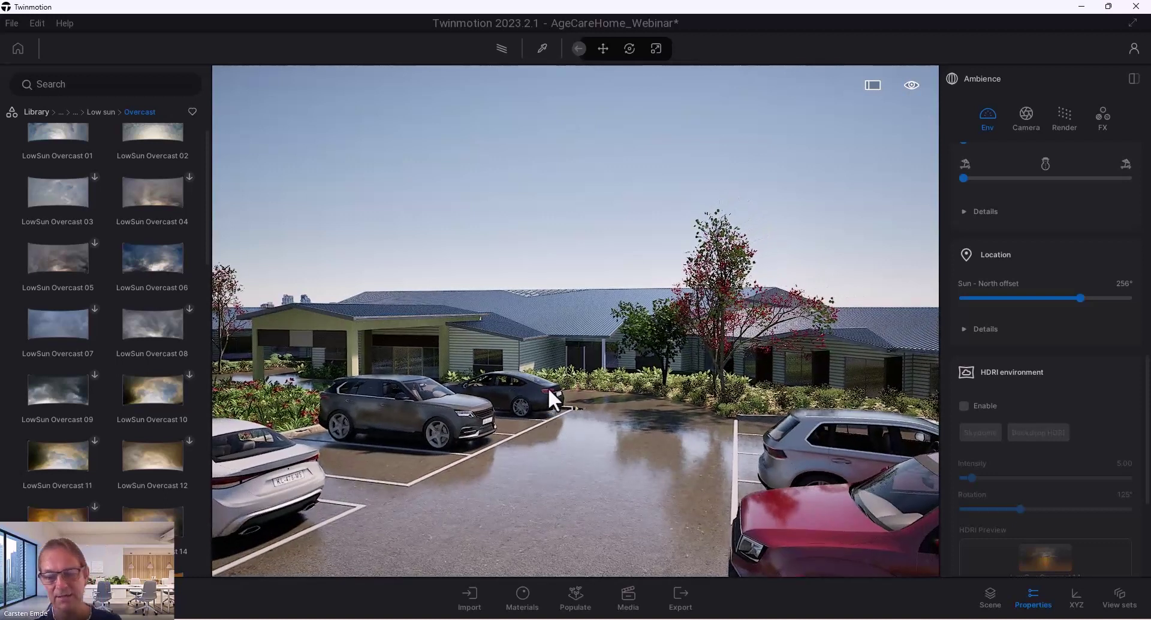
left_click_drag(552, 394, 554, 418)
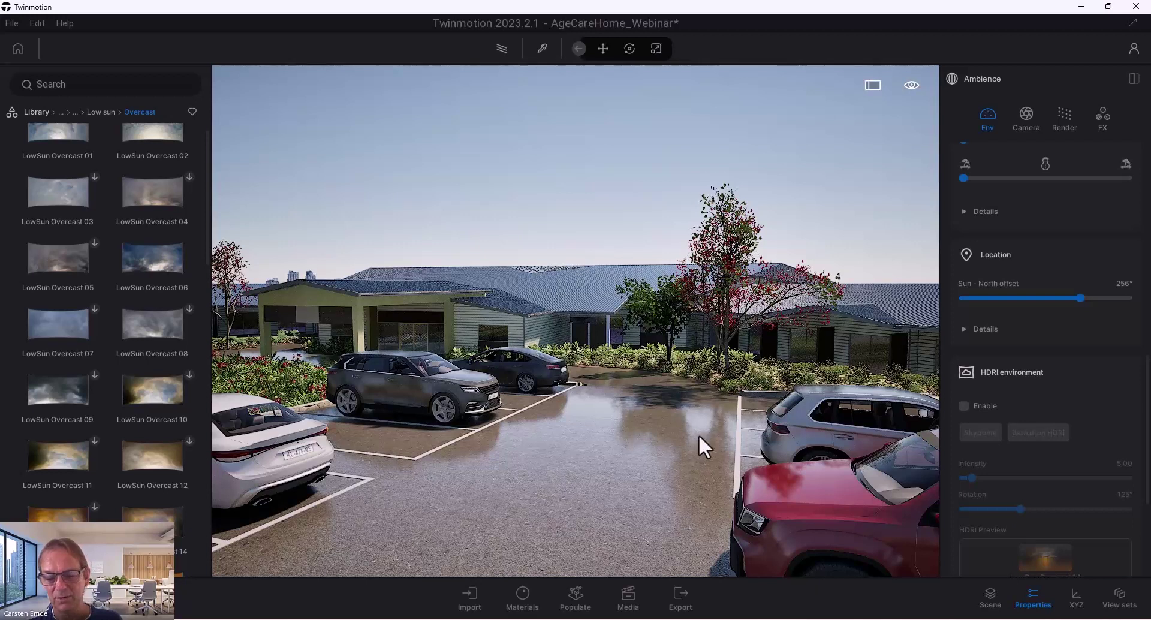
- Load the saved Internal01 image and enlarge its view by hiding the asset library and the media dock
left_click(629, 603)
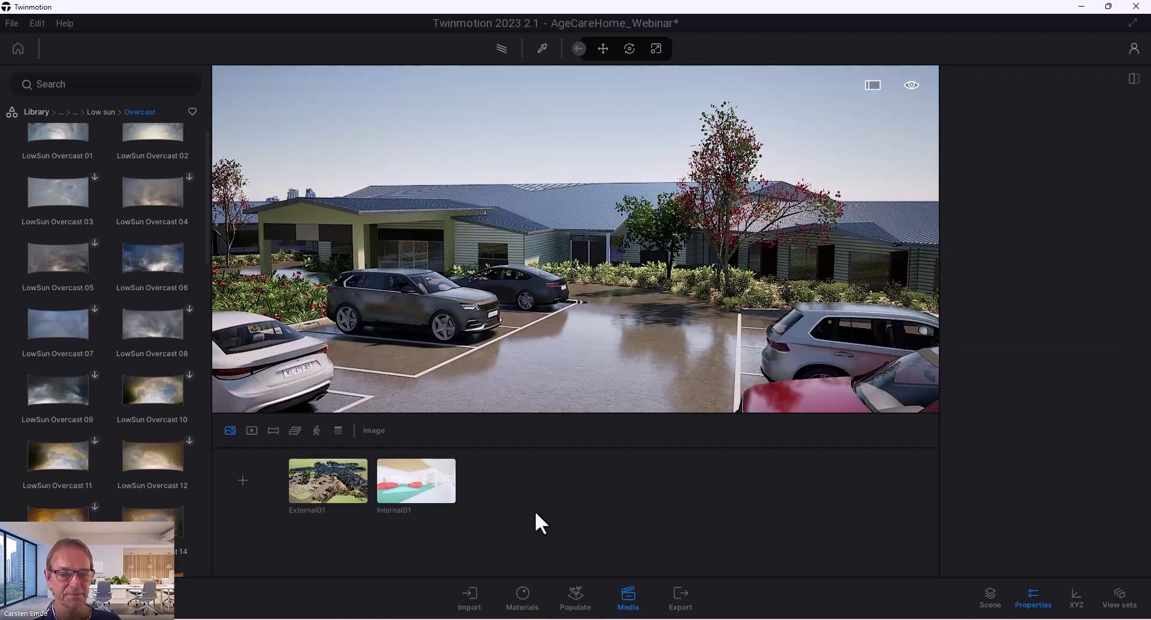
mouse_move(419, 484)
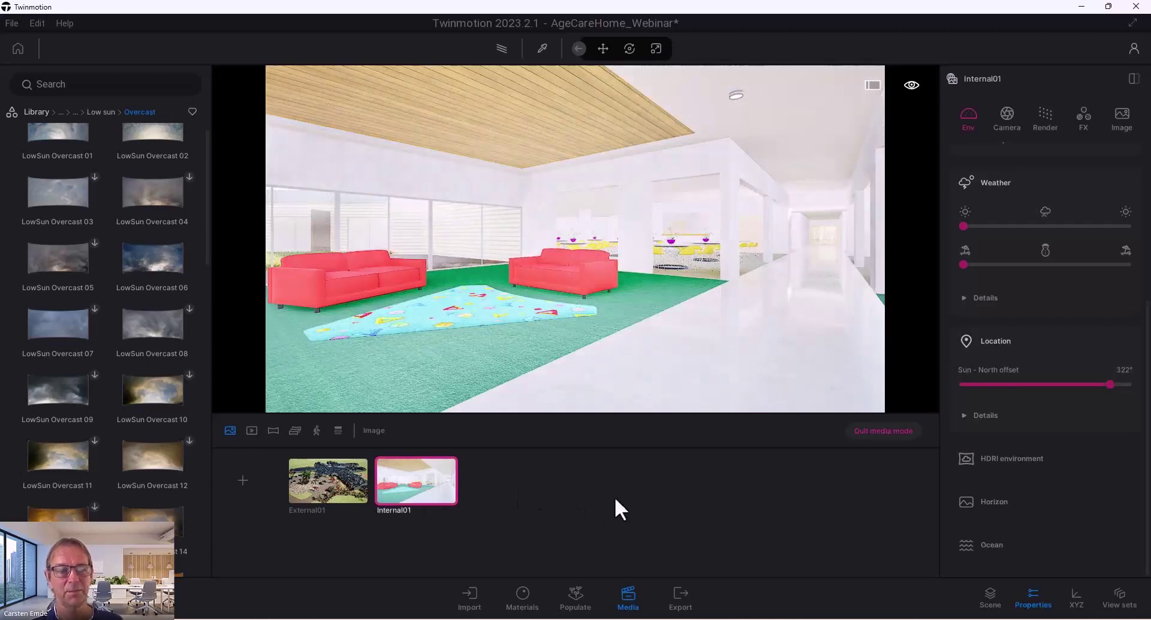
left_click(631, 606)
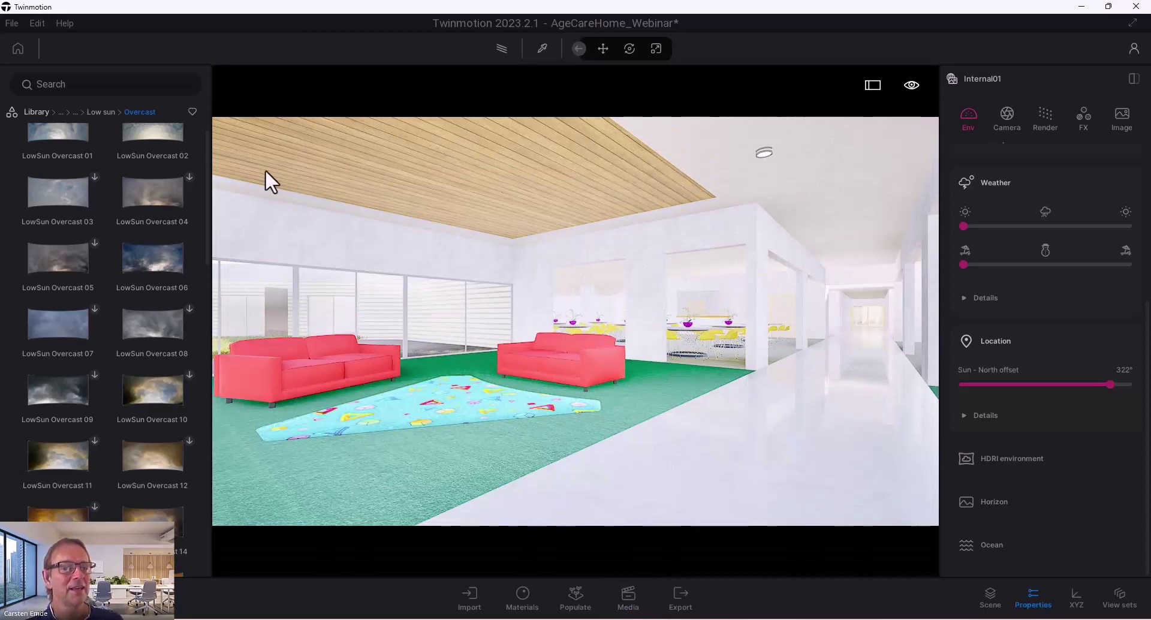
left_click(39, 111)
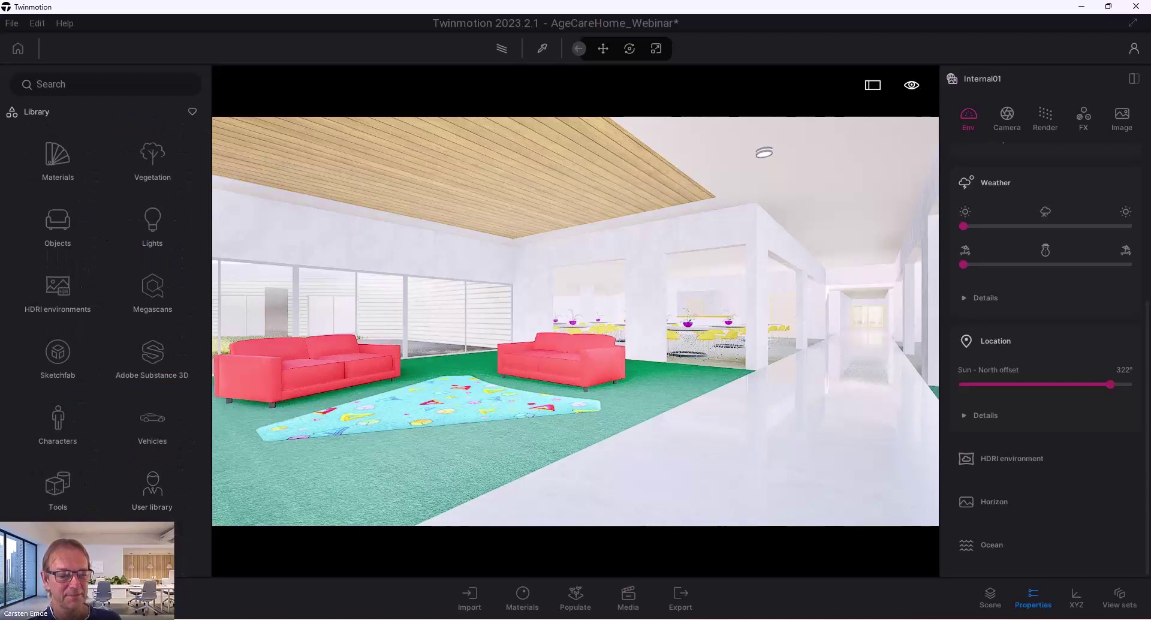
left_click(400, 380)
right_click_drag(424, 366, 426, 368)
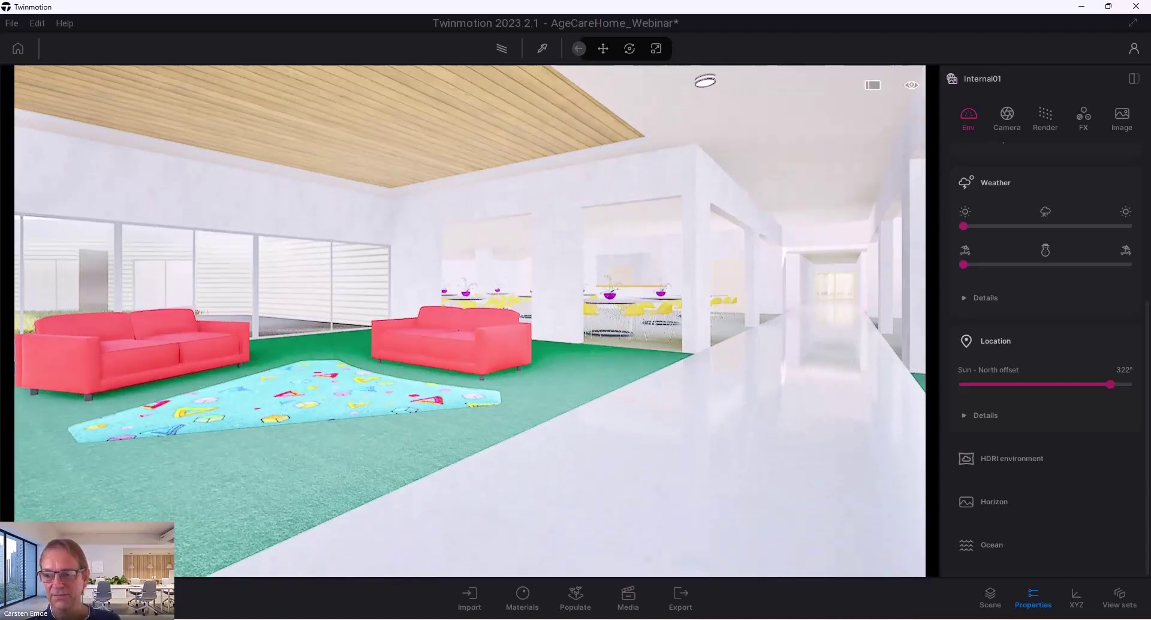
left_click(627, 598)
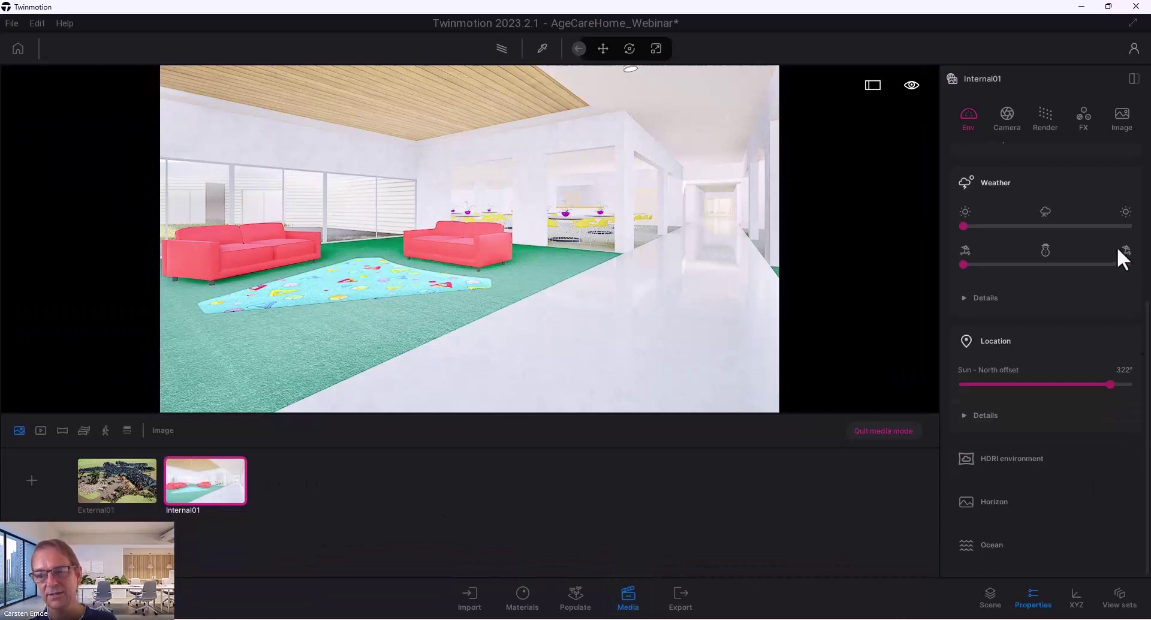
left_click(628, 602)
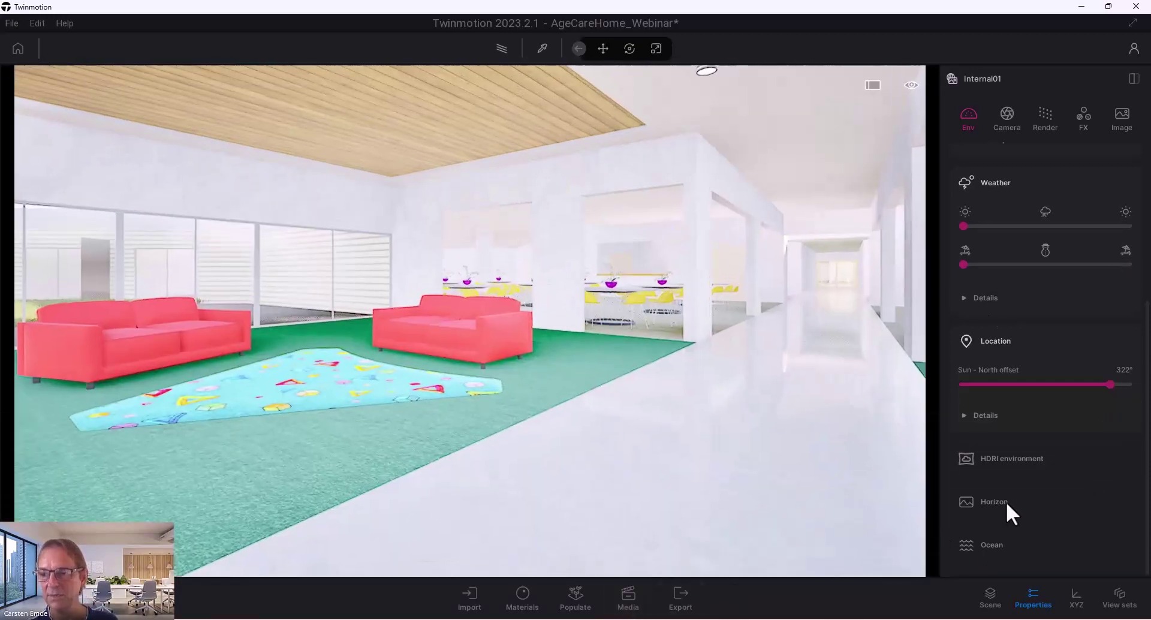
- Show the Internal01 render settings and review the desktop rendering quality preferences
left_click(1044, 120)
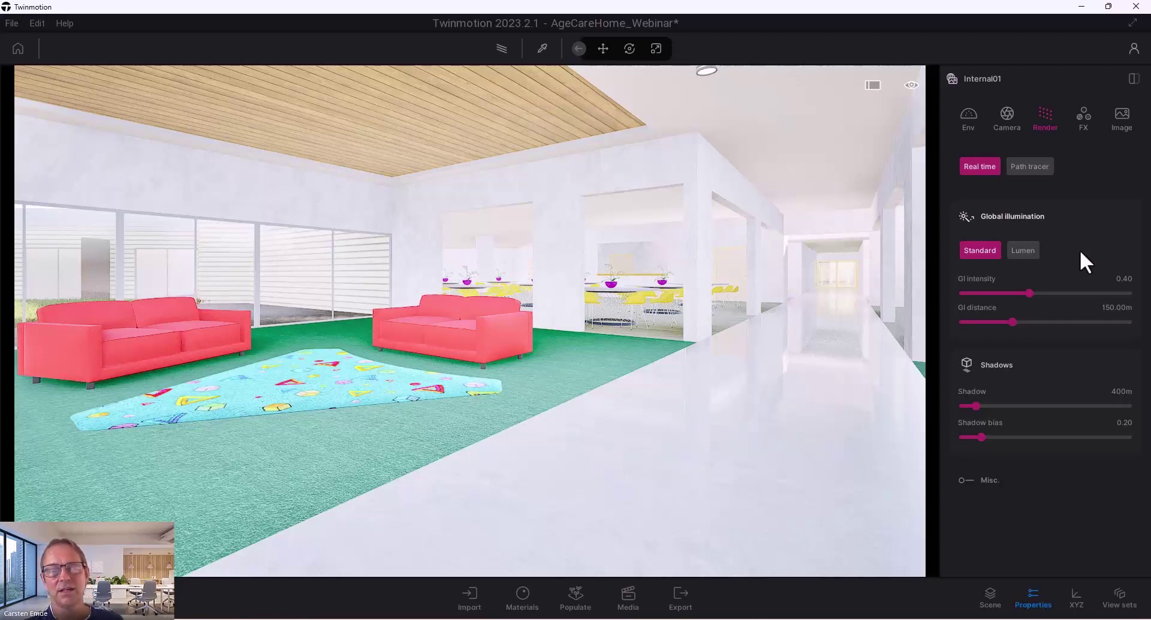
left_click(38, 22)
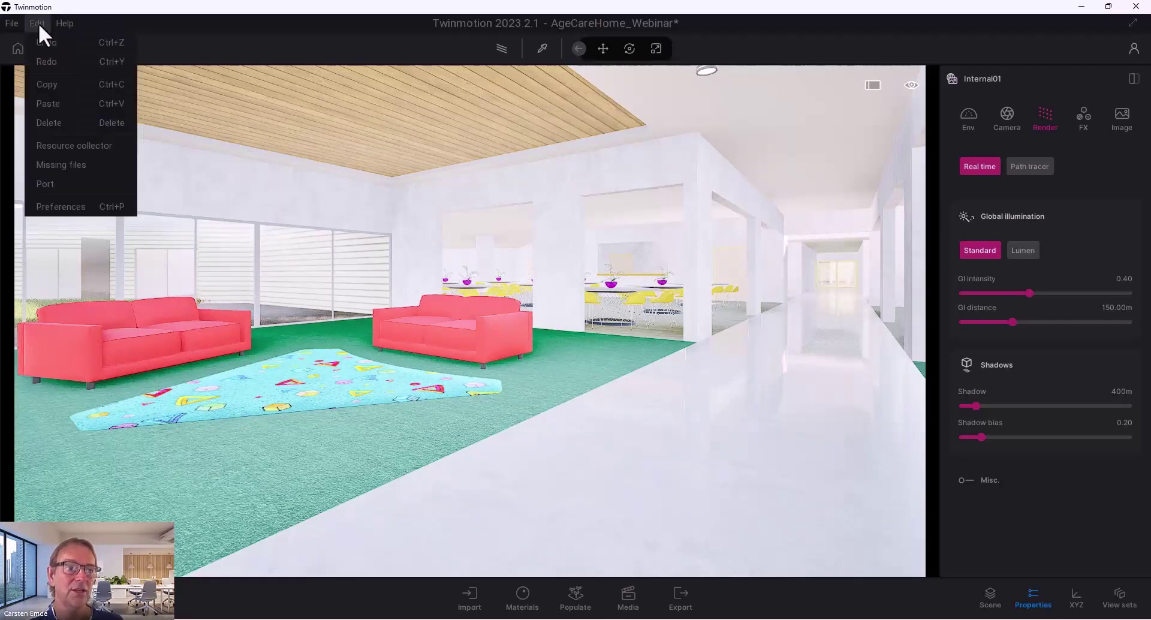
left_click(59, 206)
left_click(575, 104)
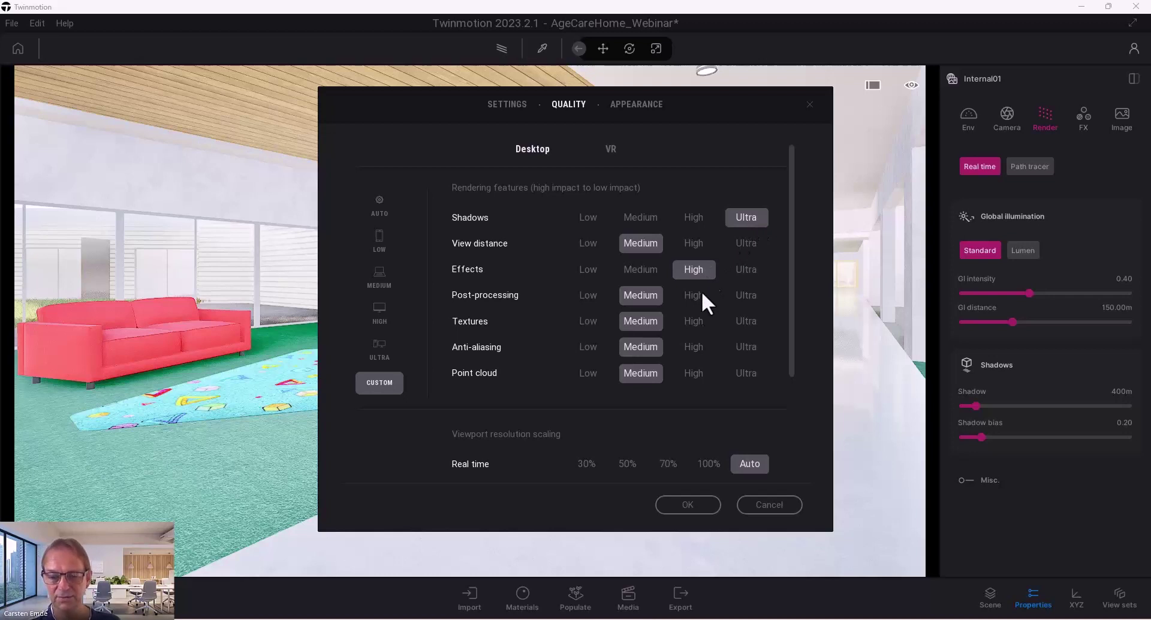
left_click(696, 499)
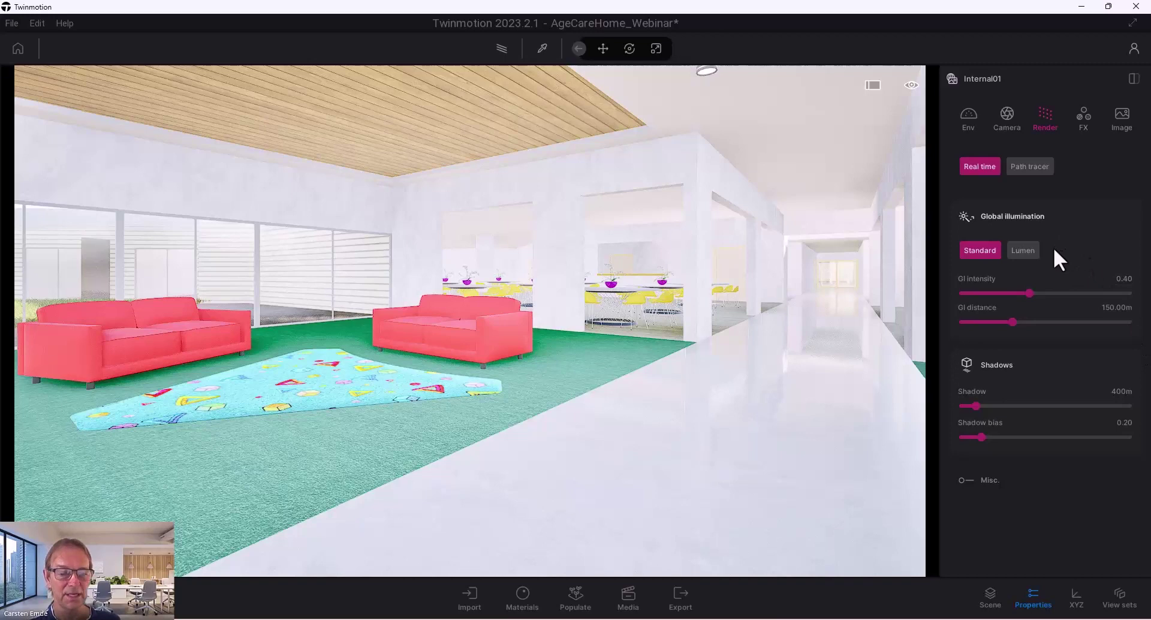
- Switch the Internal01 image's global illumination to Lumen and examine its reflection settings and the interior view
left_click(1024, 248)
scroll(1024, 248, "down", 2)
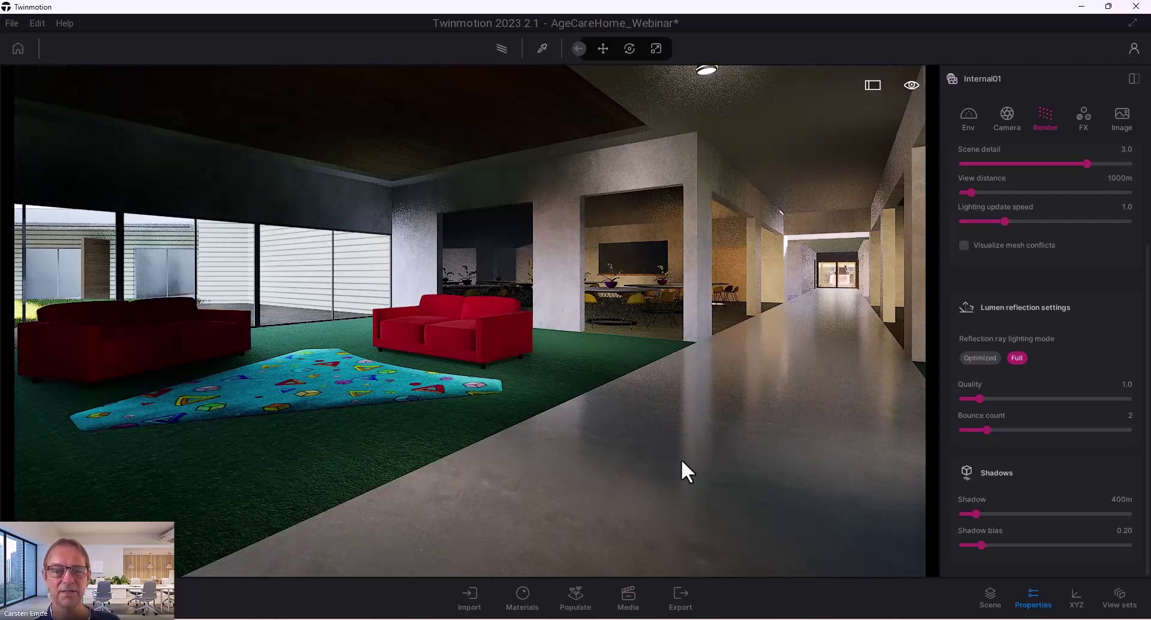
left_click_drag(667, 454, 692, 422)
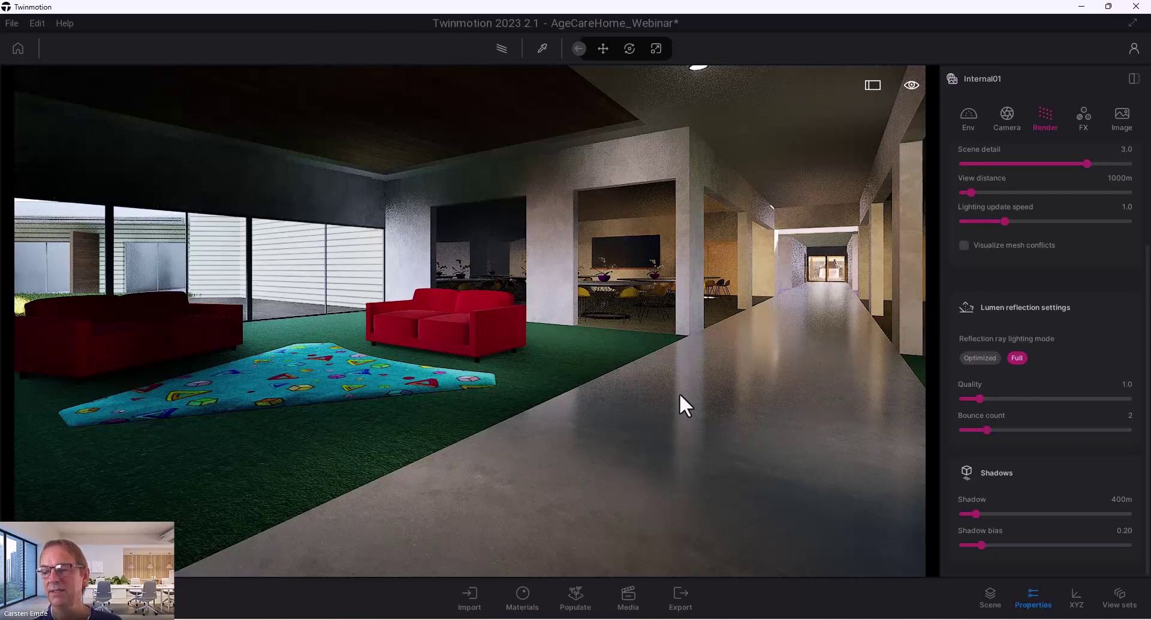
- Set the time of day for the Internal01 image's environment to 08:50
scroll(1107, 331, "up", 3)
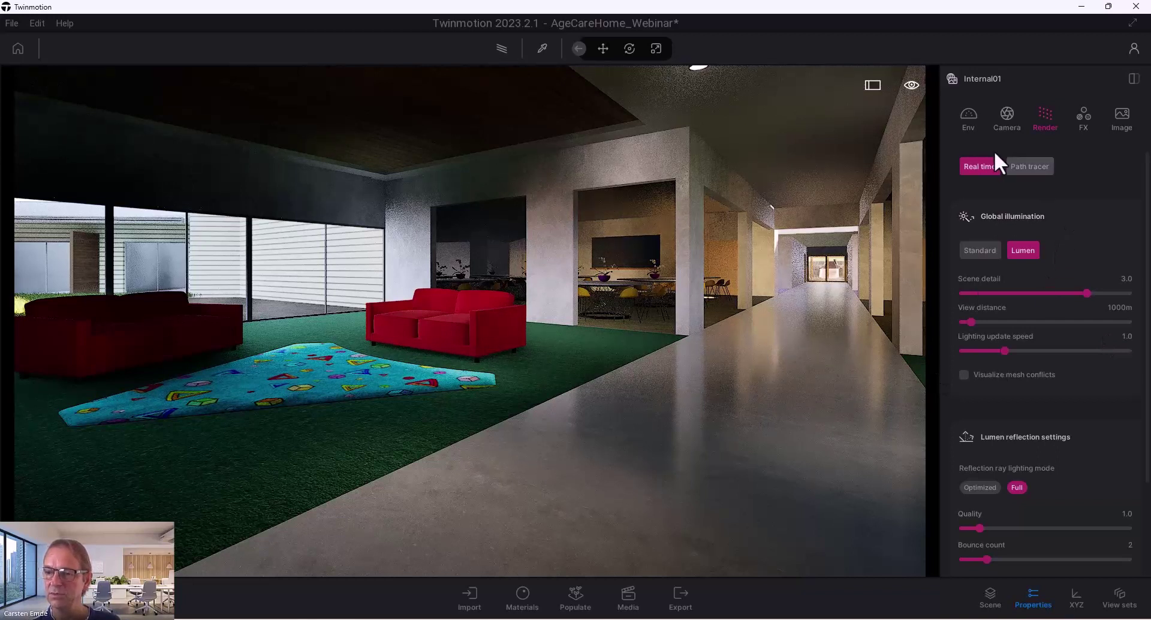
left_click(968, 126)
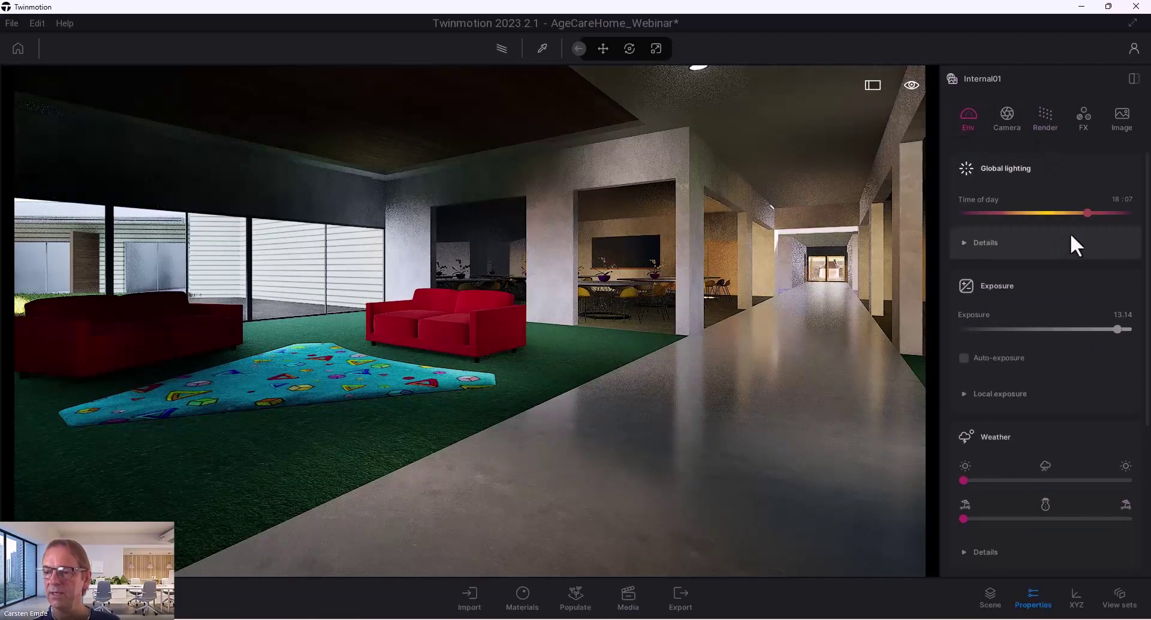
left_click_drag(1088, 213, 1038, 217)
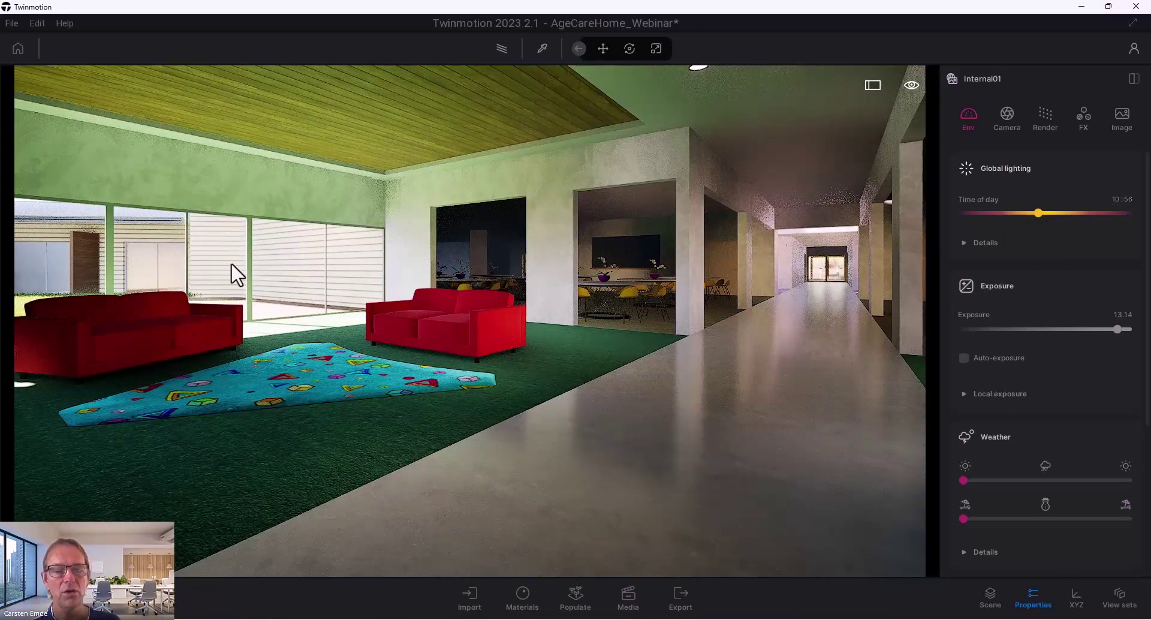
left_click_drag(1038, 213, 1024, 214)
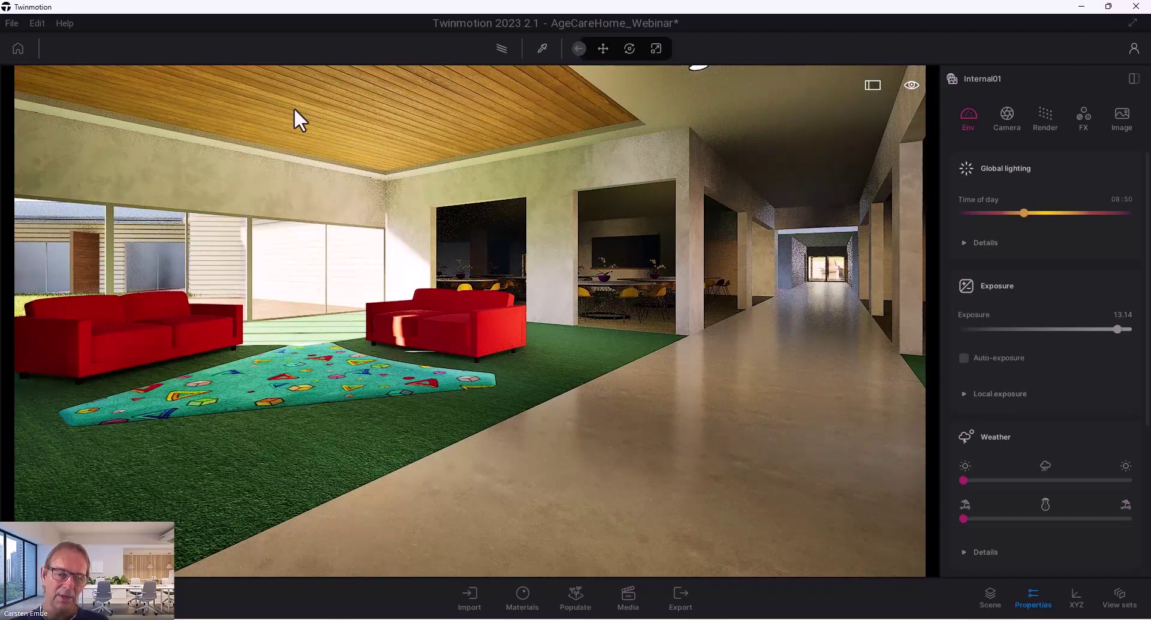
- Apply the Ultra quality preset for desktop rendering in the preferences
left_click(40, 23)
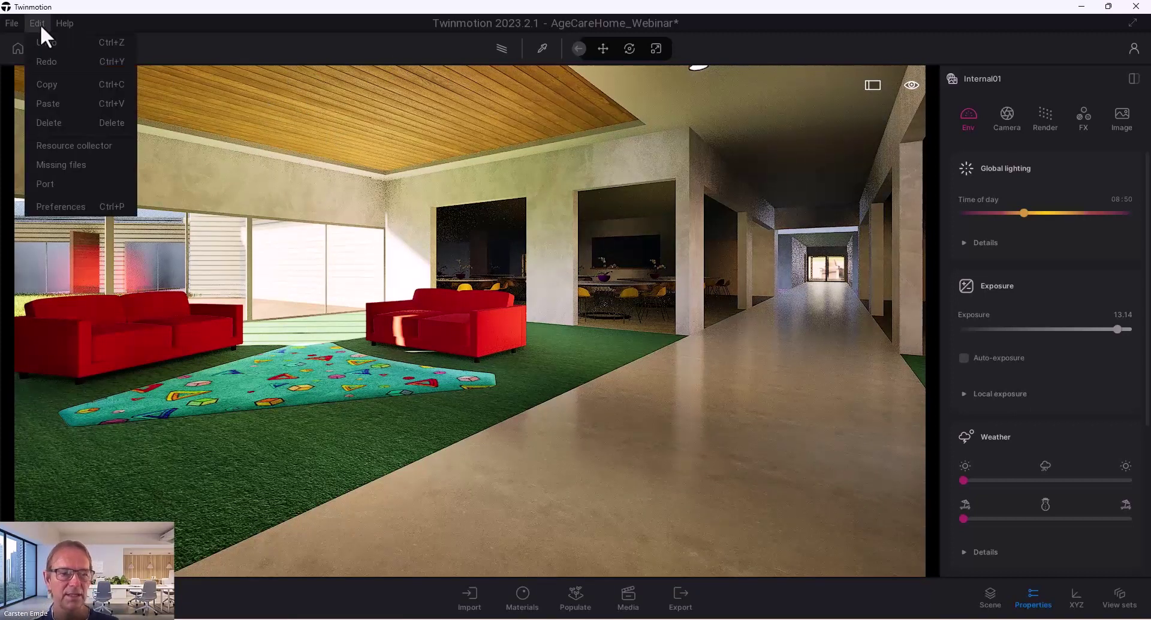
left_click(69, 209)
left_click(572, 105)
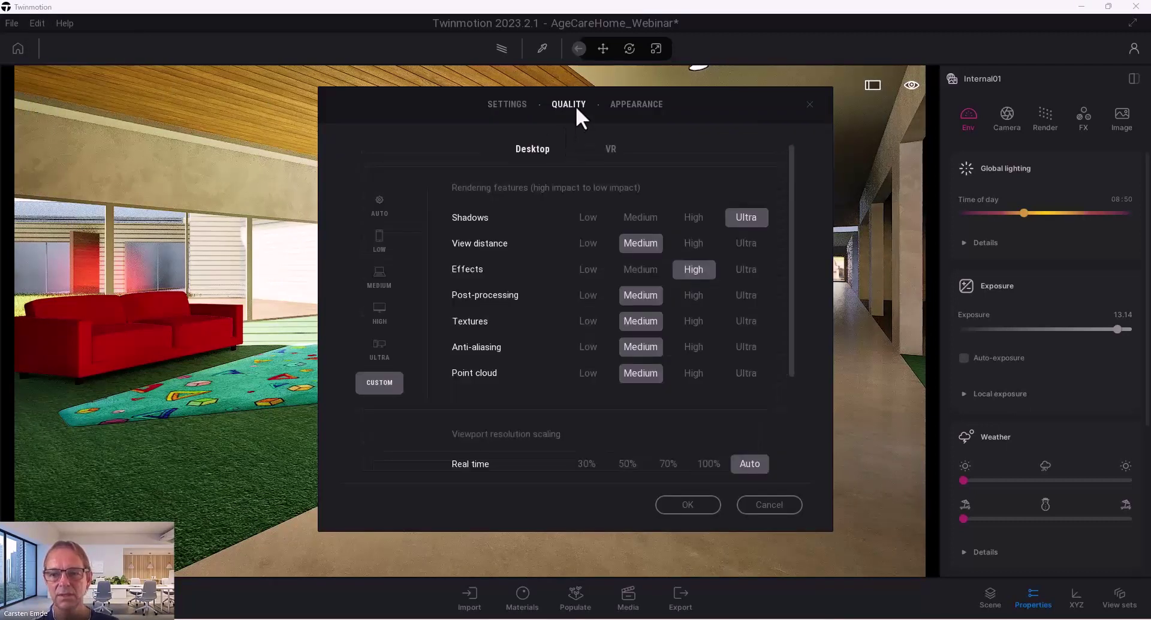
left_click(383, 350)
left_click(688, 505)
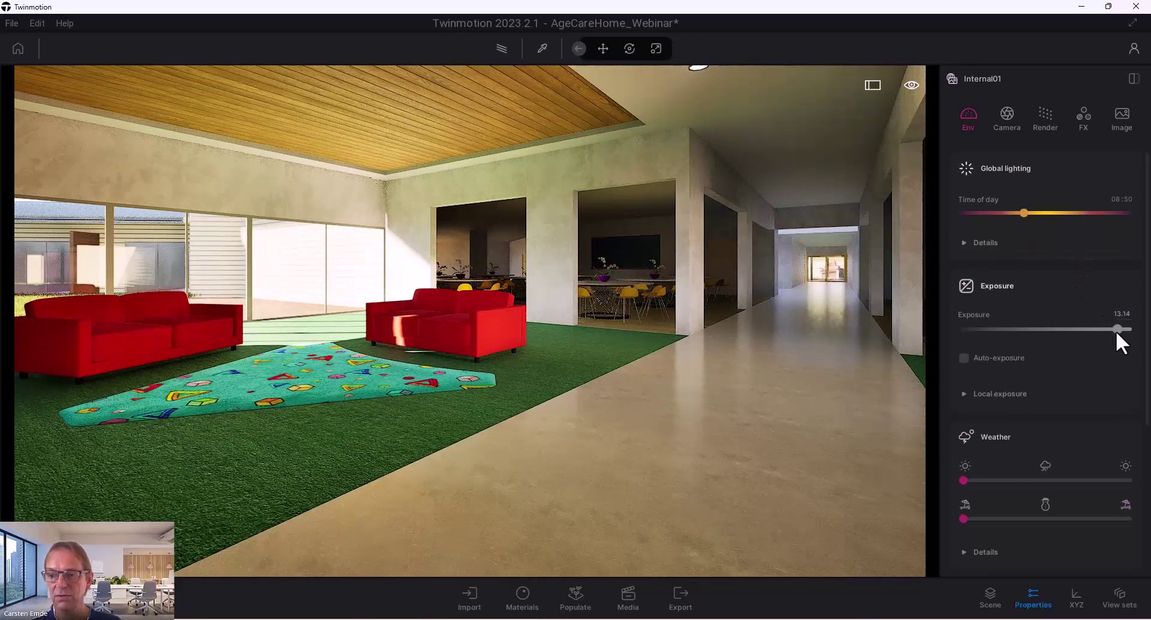
- Lower the Internal01 exposure to 6.46
left_click_drag(1116, 330, 1107, 330)
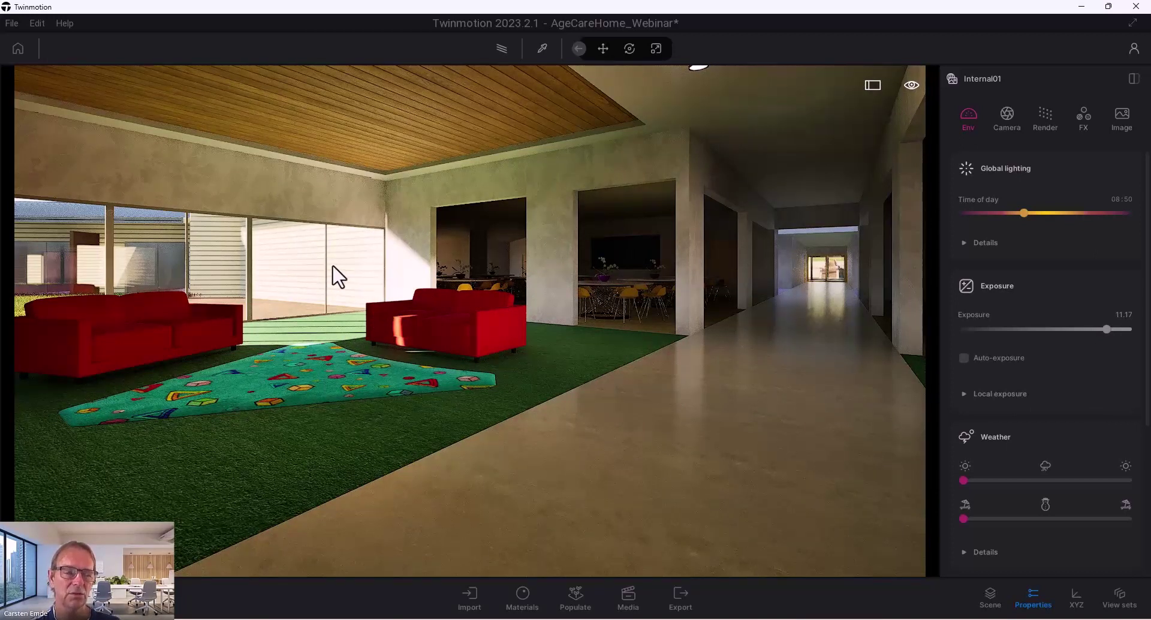
left_click(1104, 329)
left_click_drag(1103, 329, 1080, 332)
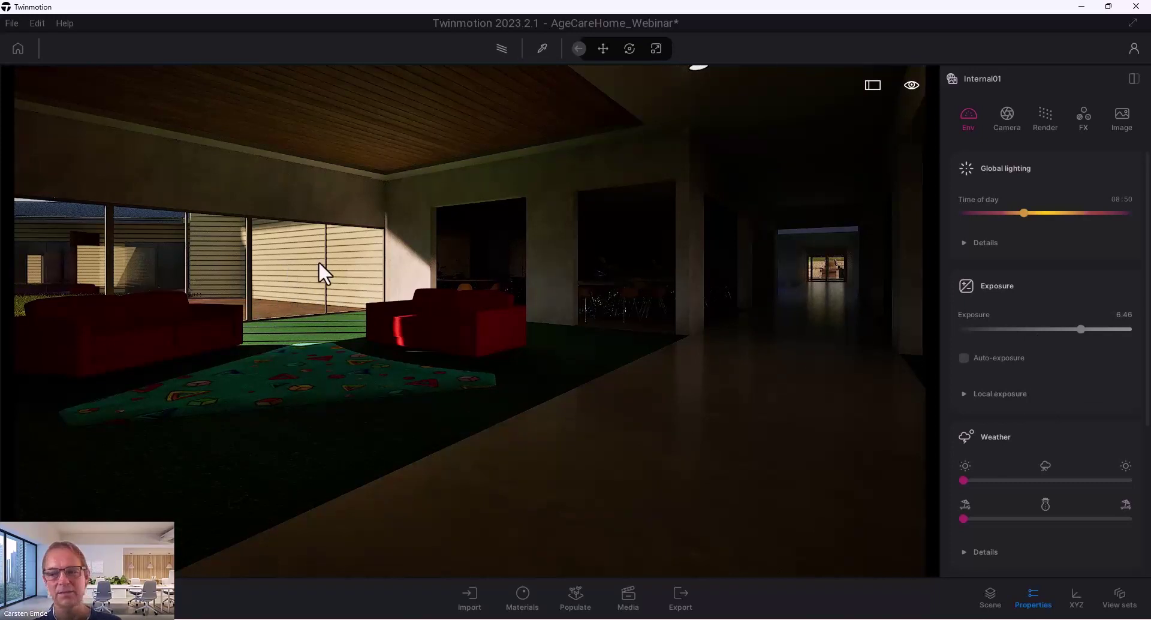
- Set the time of day for Internal01 to 16:48 and its exposure to 10.18
left_click_drag(1024, 213, 1078, 214)
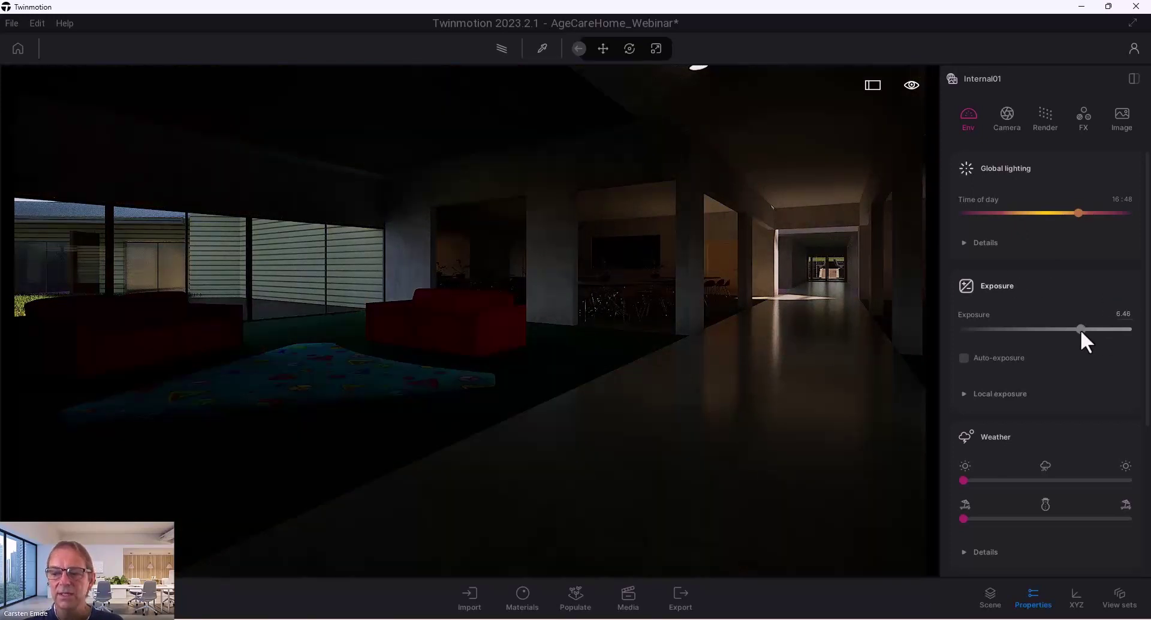
left_click_drag(1081, 329, 1095, 330)
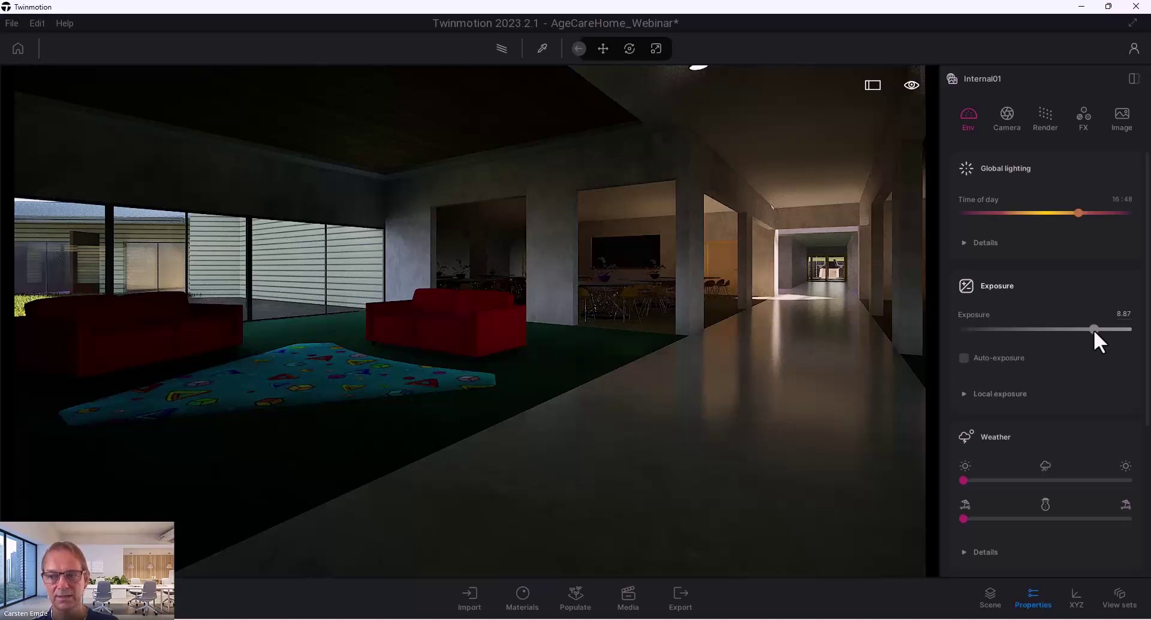
left_click_drag(1093, 329, 1102, 329)
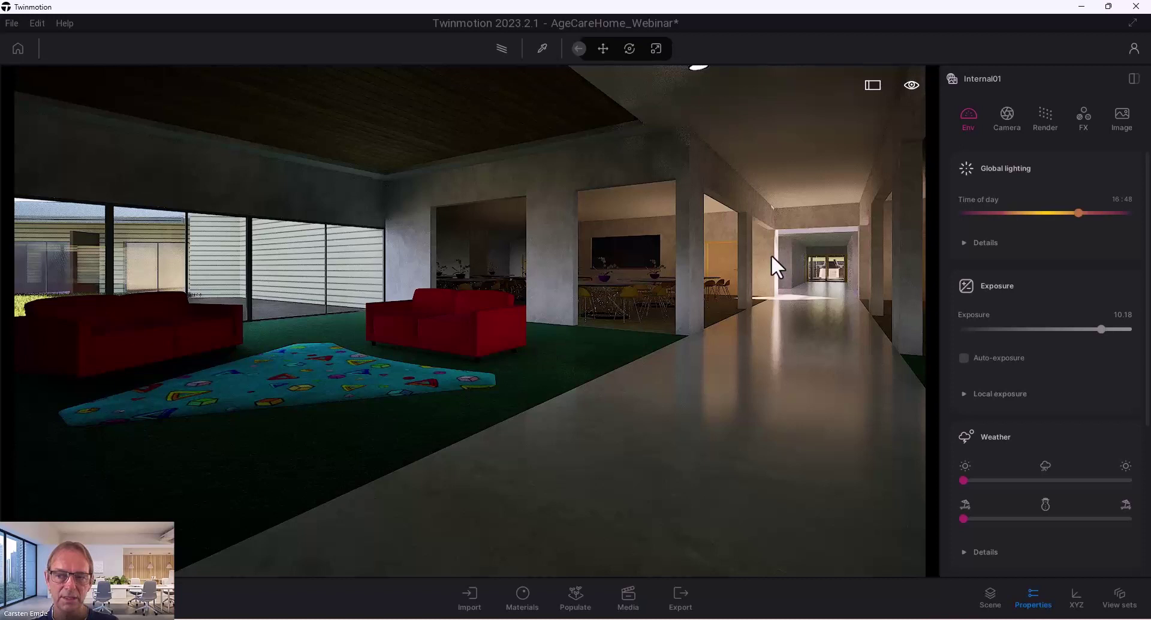
left_click_drag(1102, 329, 1113, 329)
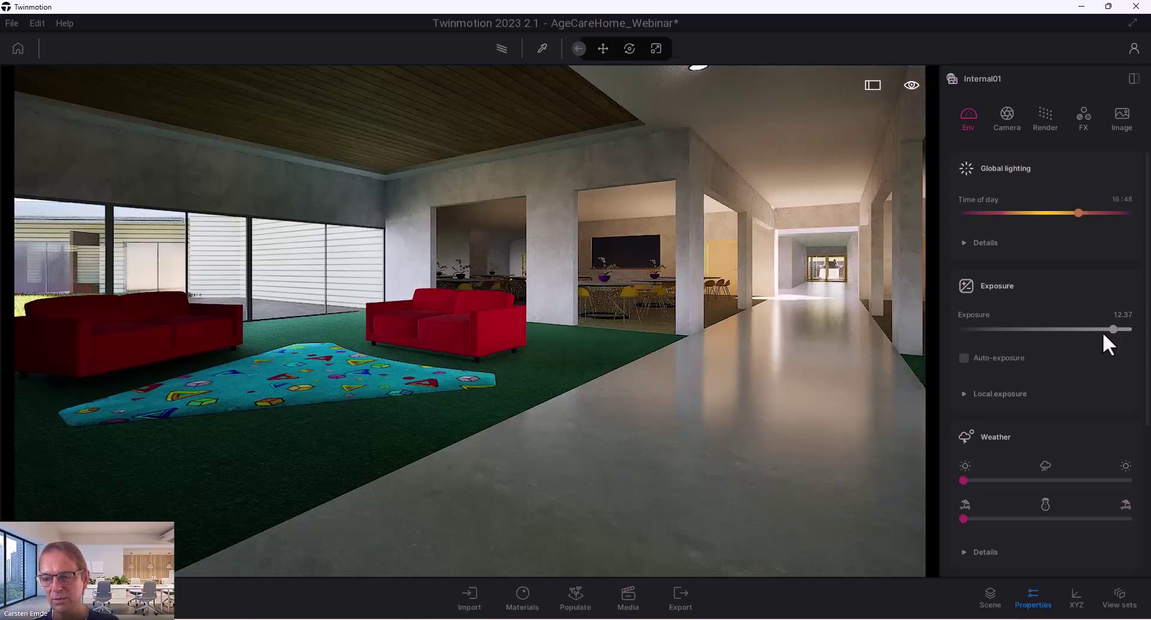
left_click_drag(1112, 329, 1101, 331)
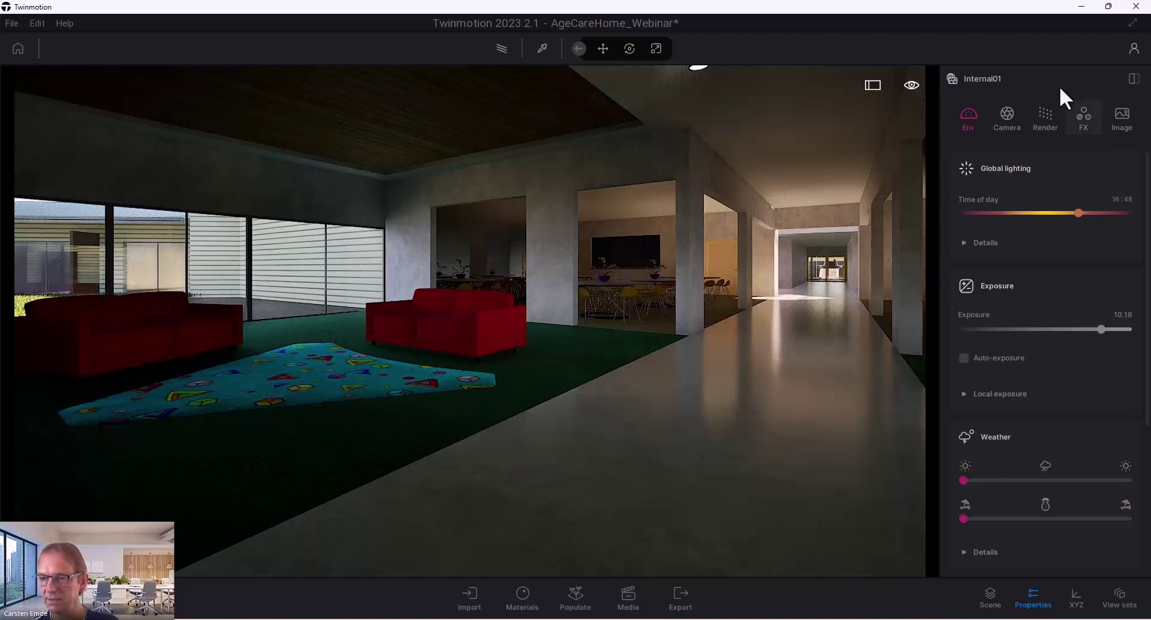
- Show an enlarged scene hierarchy and make LIGHTS INDOORS the active container
left_click(993, 604)
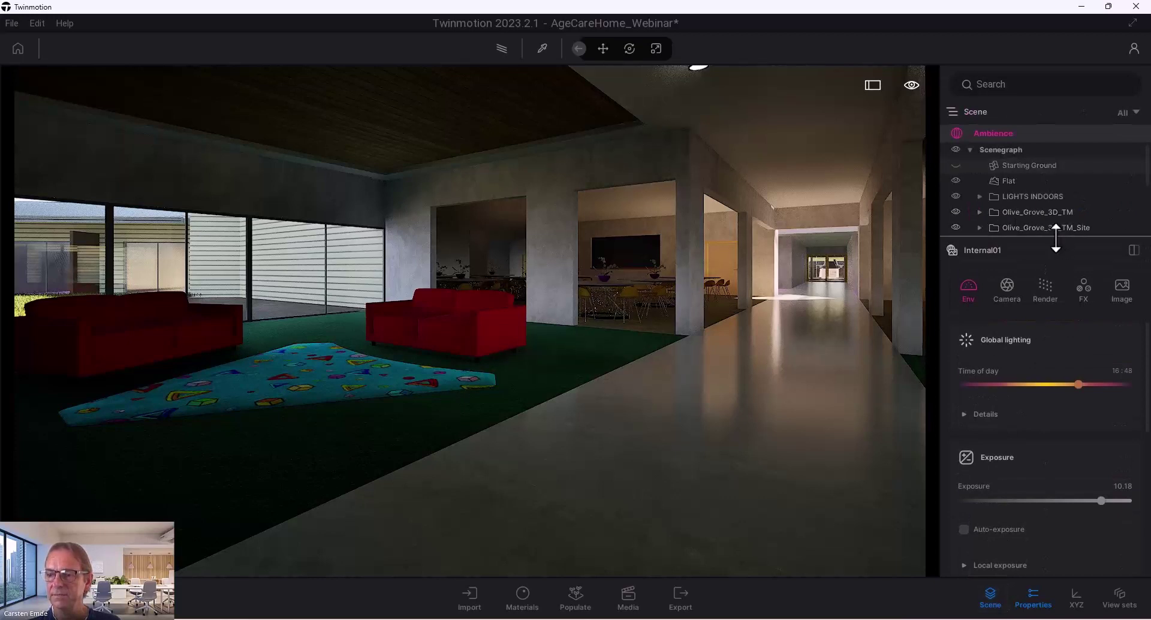
left_click_drag(1056, 239, 1054, 335)
left_click(1016, 196)
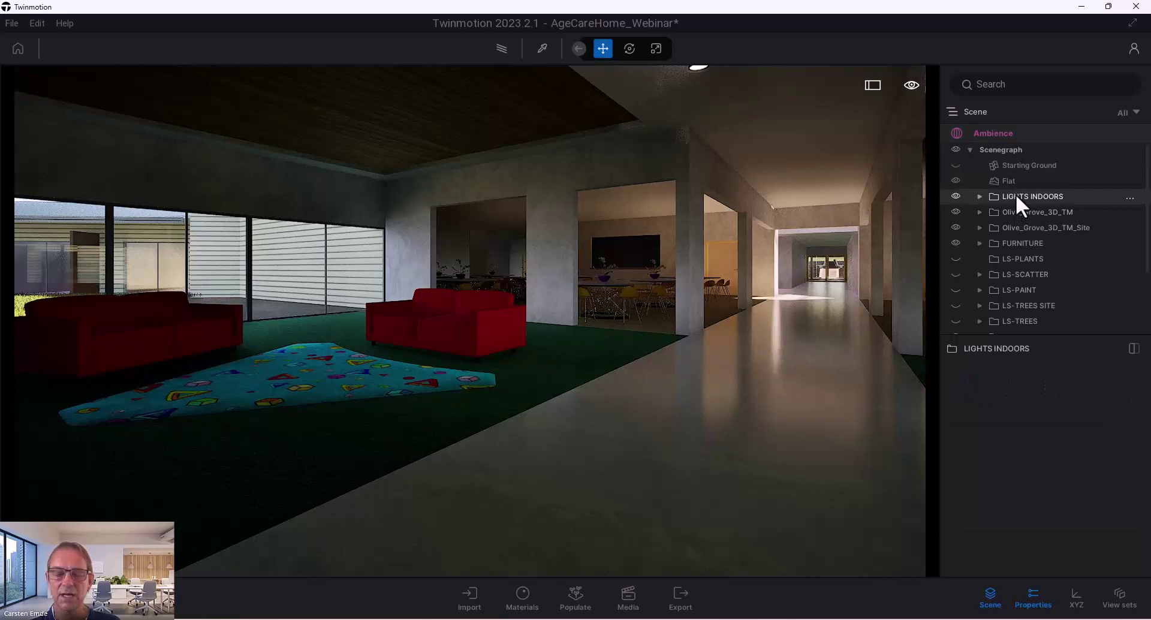
right_click(1017, 195)
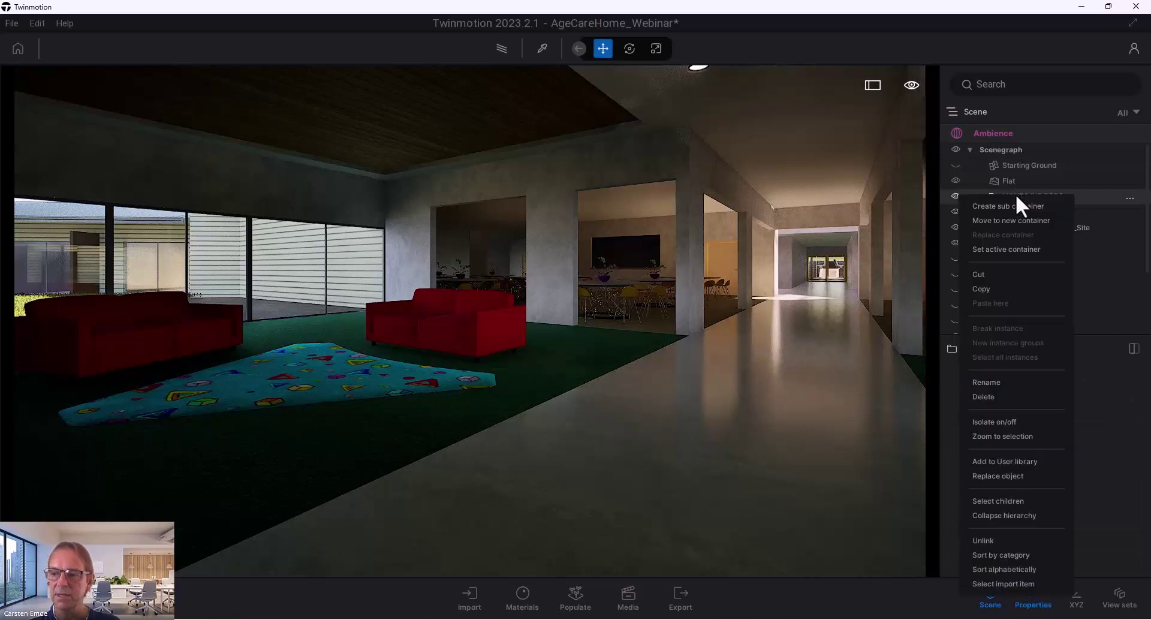
left_click(1018, 252)
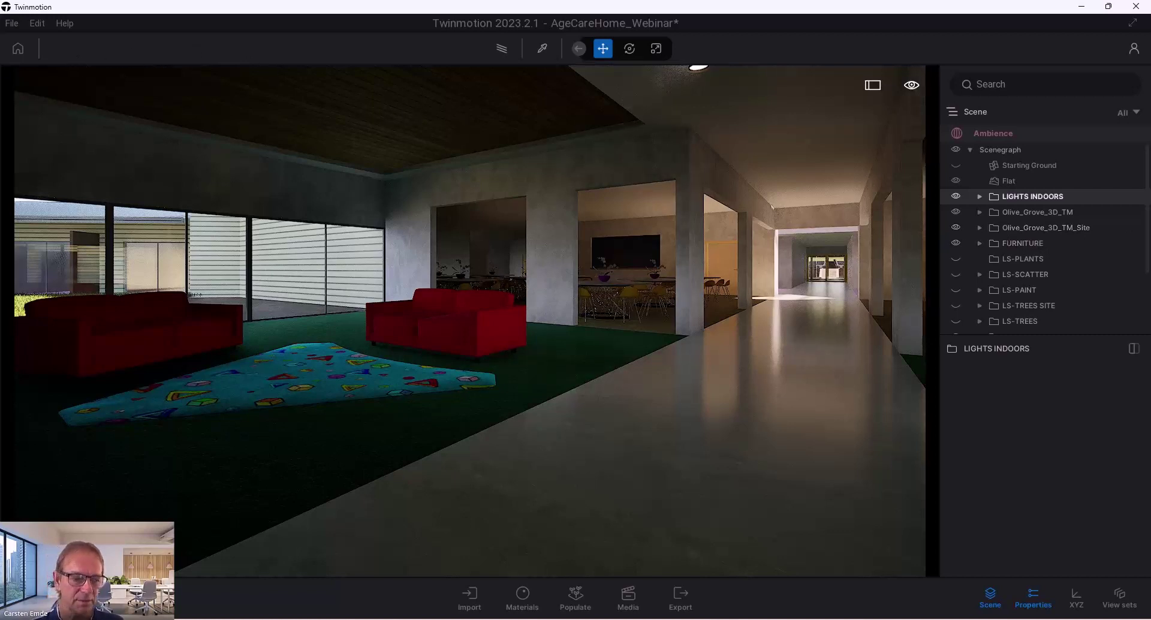
- Place an Area light from the library on the lounge floor near the windows, between the two red sofas
left_click(24, 598)
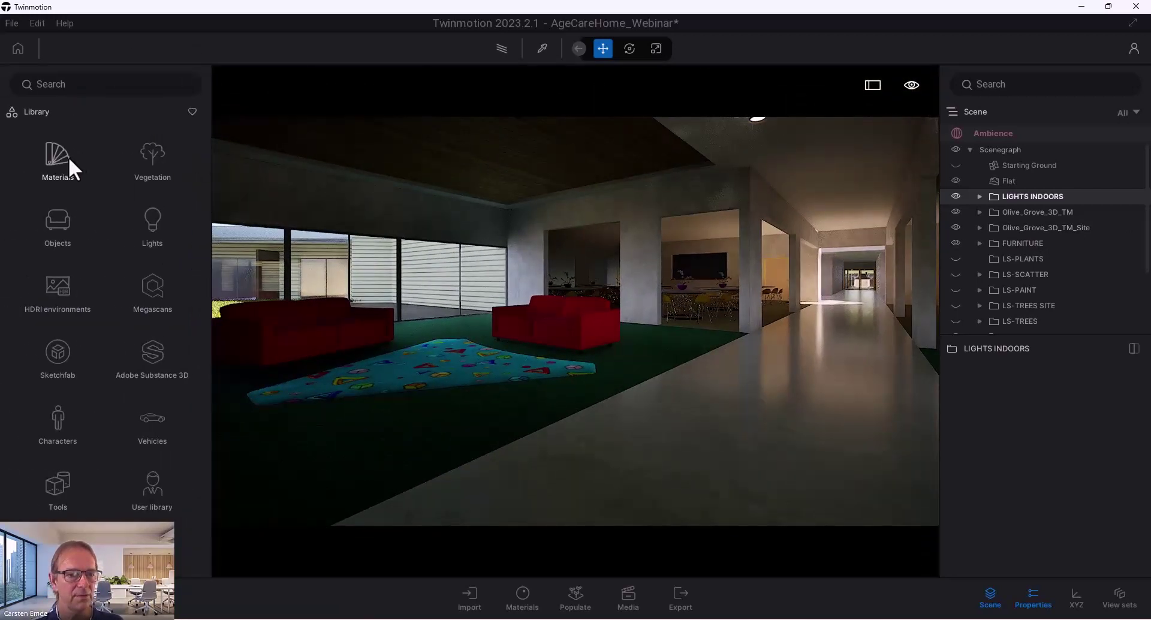
left_click(153, 221)
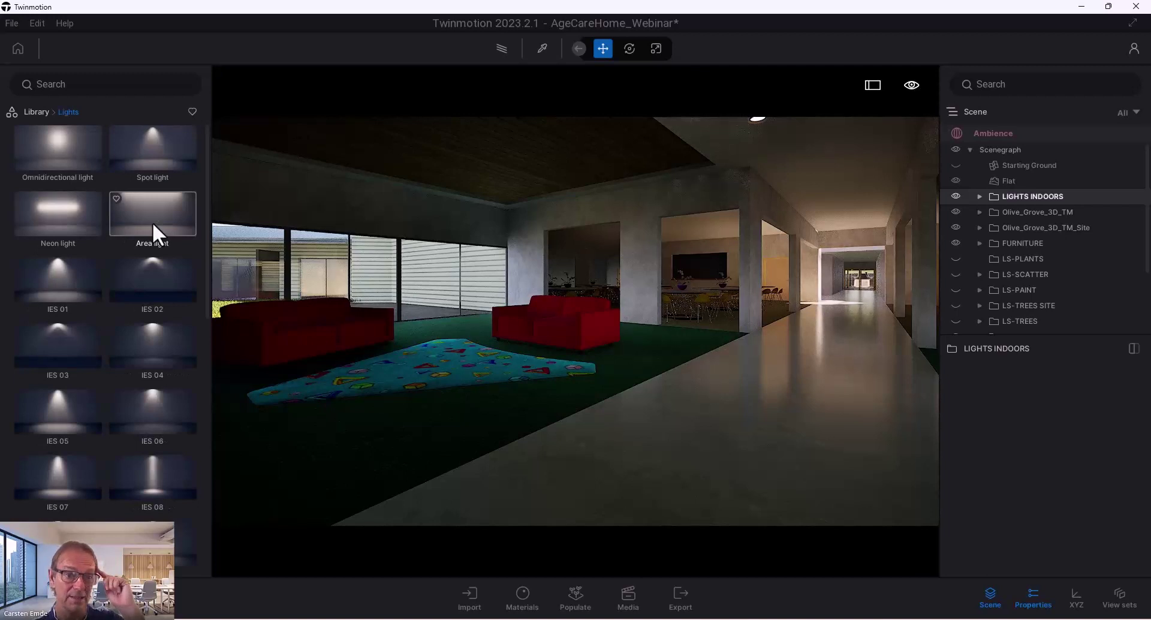
left_click_drag(148, 210, 438, 335)
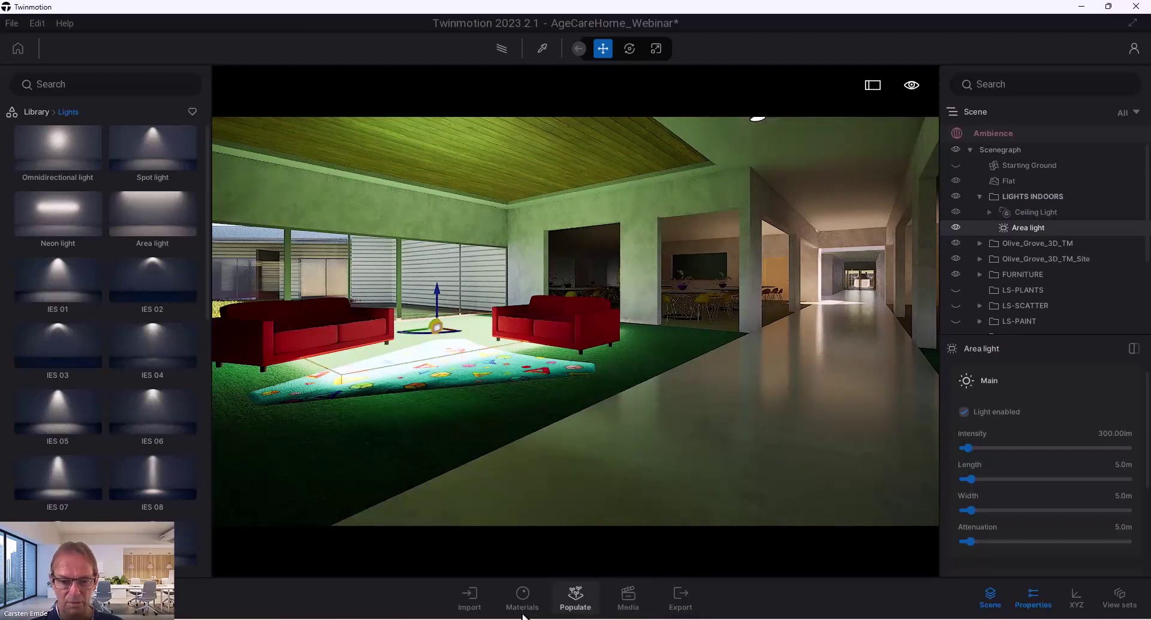
- Open a preview of the Internal01 image in a separate window, enlarge it and move it aside
left_click(630, 597)
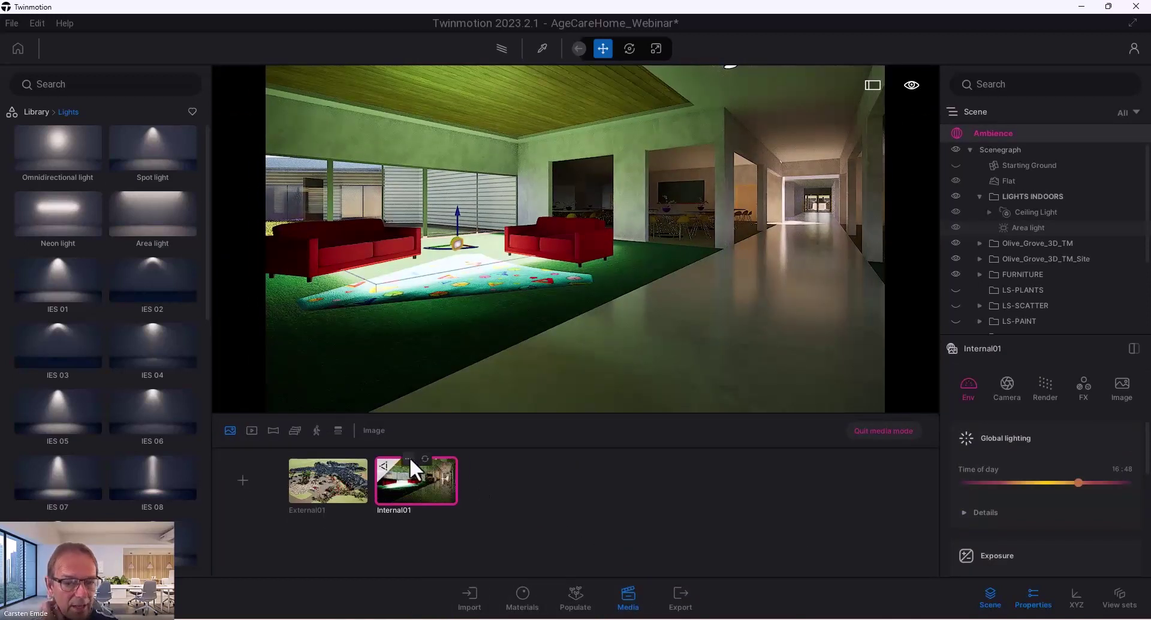
left_click(409, 458)
left_click(373, 438)
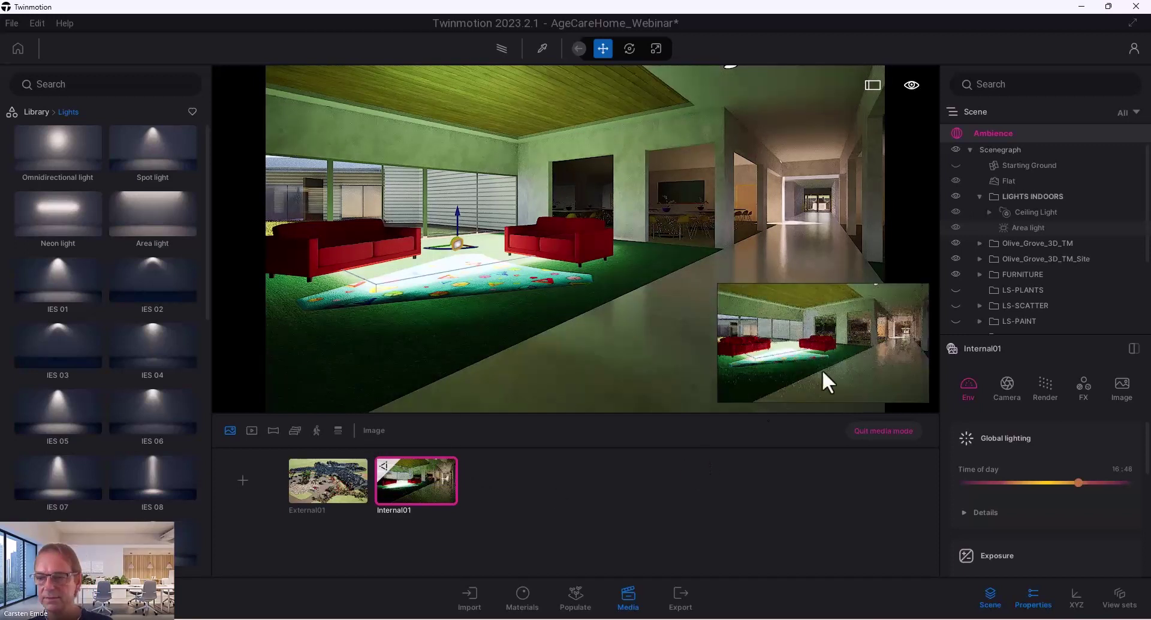
left_click(897, 293)
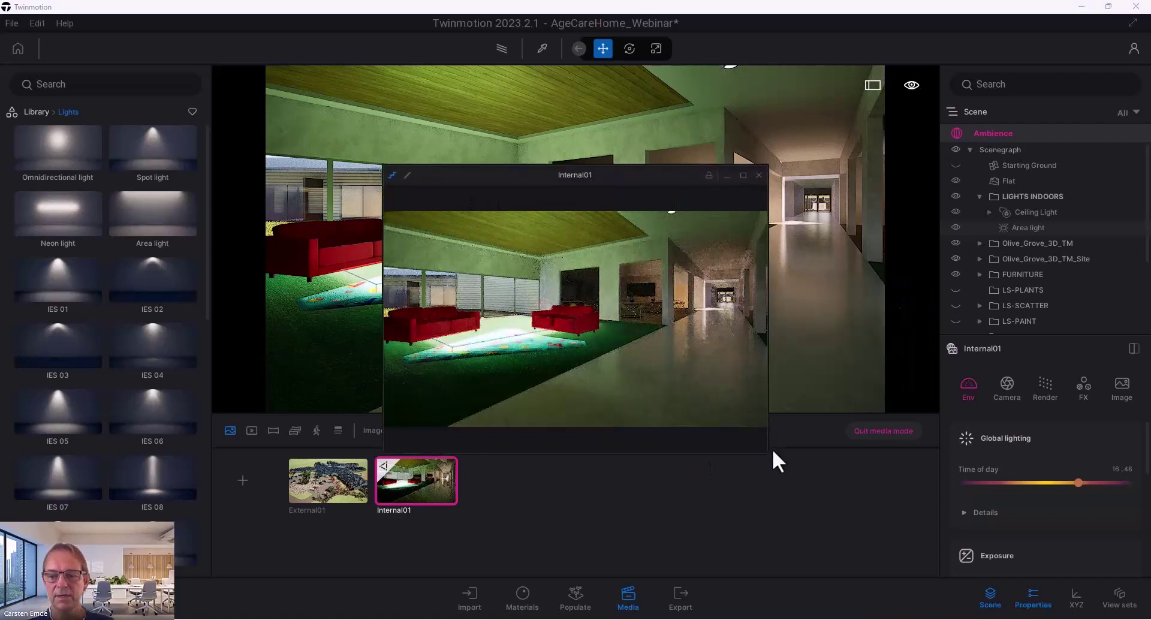
left_click_drag(768, 453, 928, 563)
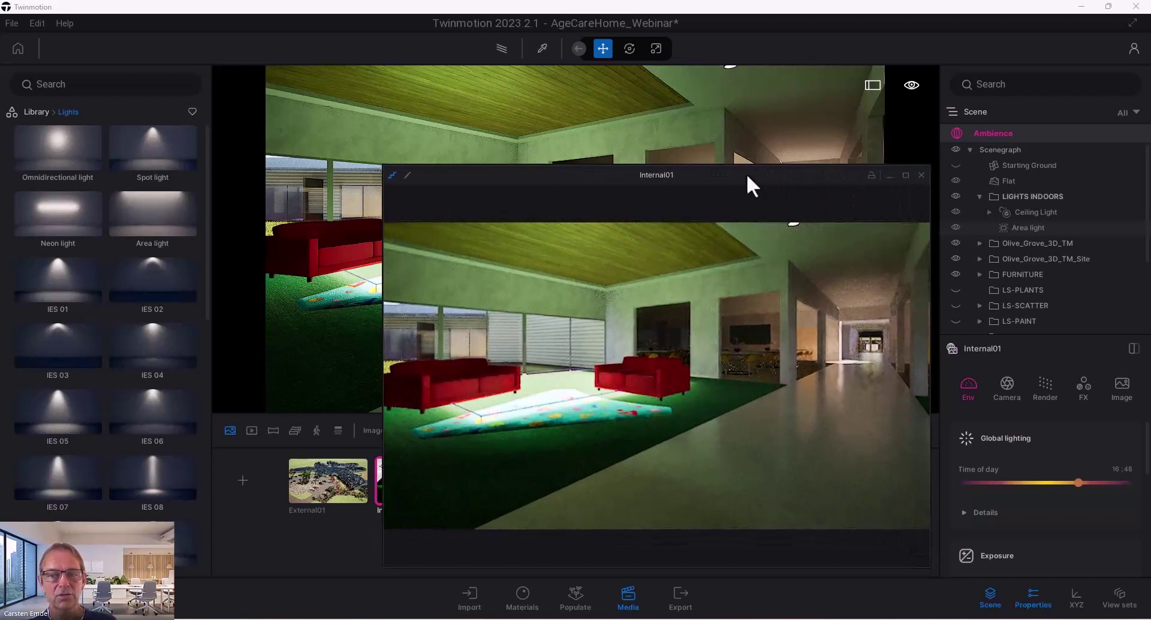
left_click_drag(745, 175, 96, 217)
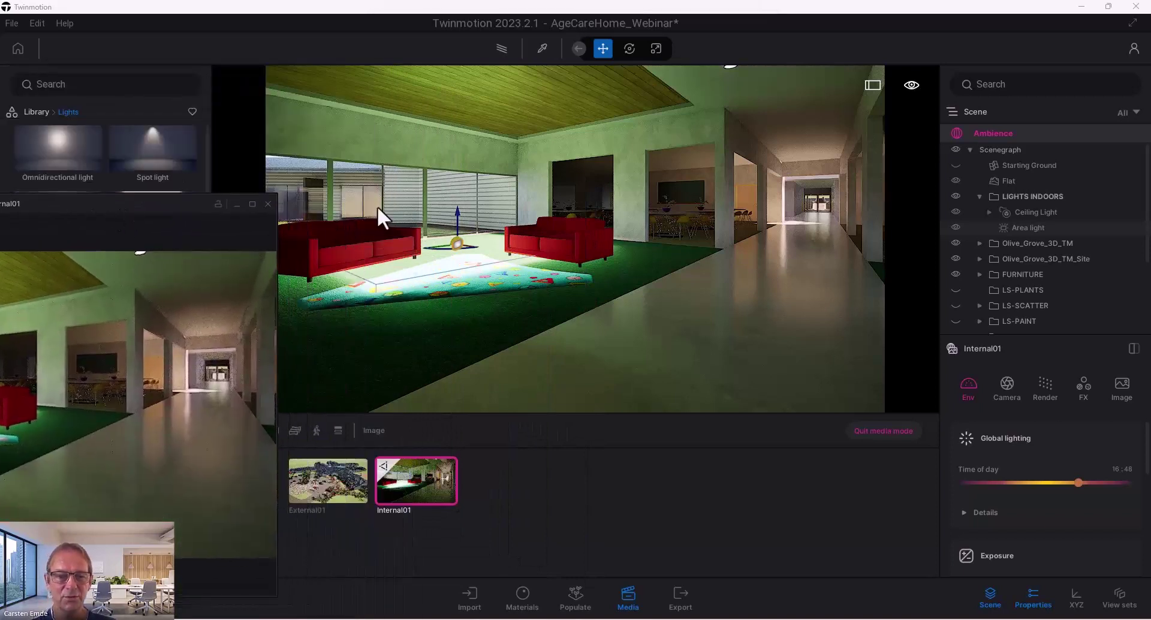
- Bring the Internal01 preview window back over the viewport and close it
scroll(412, 203, "up", 5)
left_click_drag(438, 237, 483, 174)
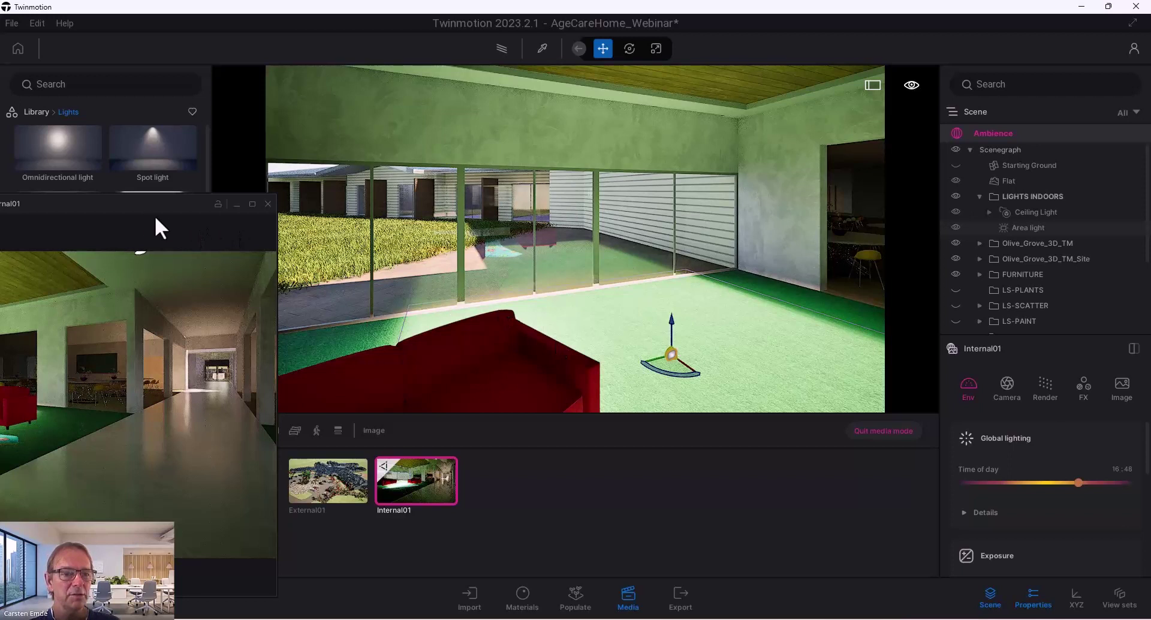
left_click_drag(116, 207, 558, 154)
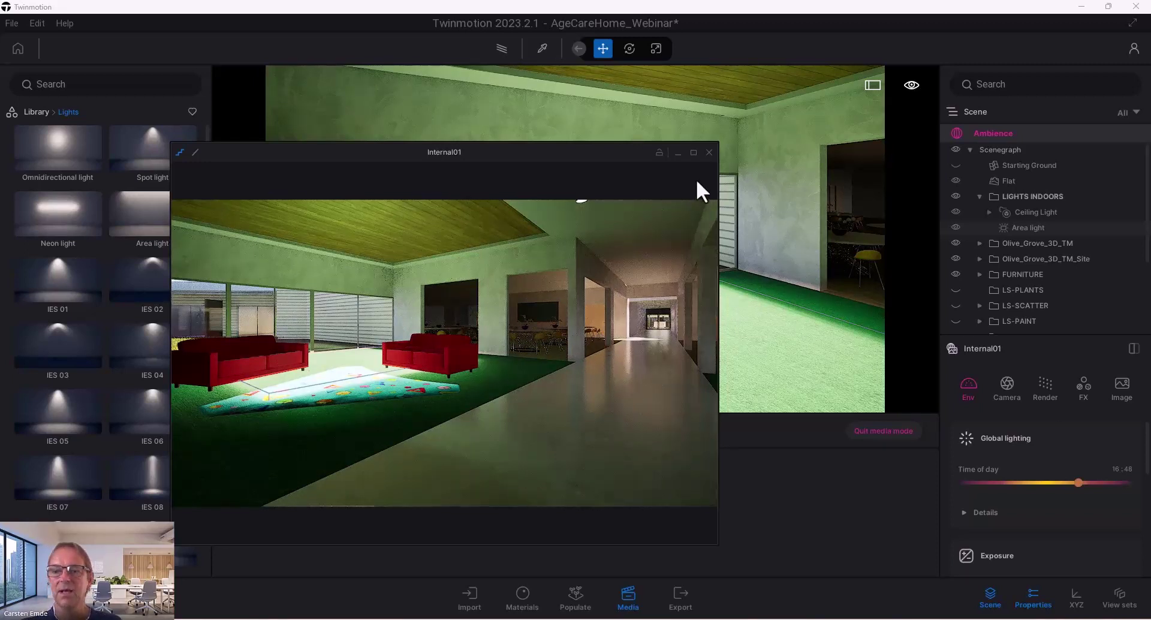
left_click(709, 153)
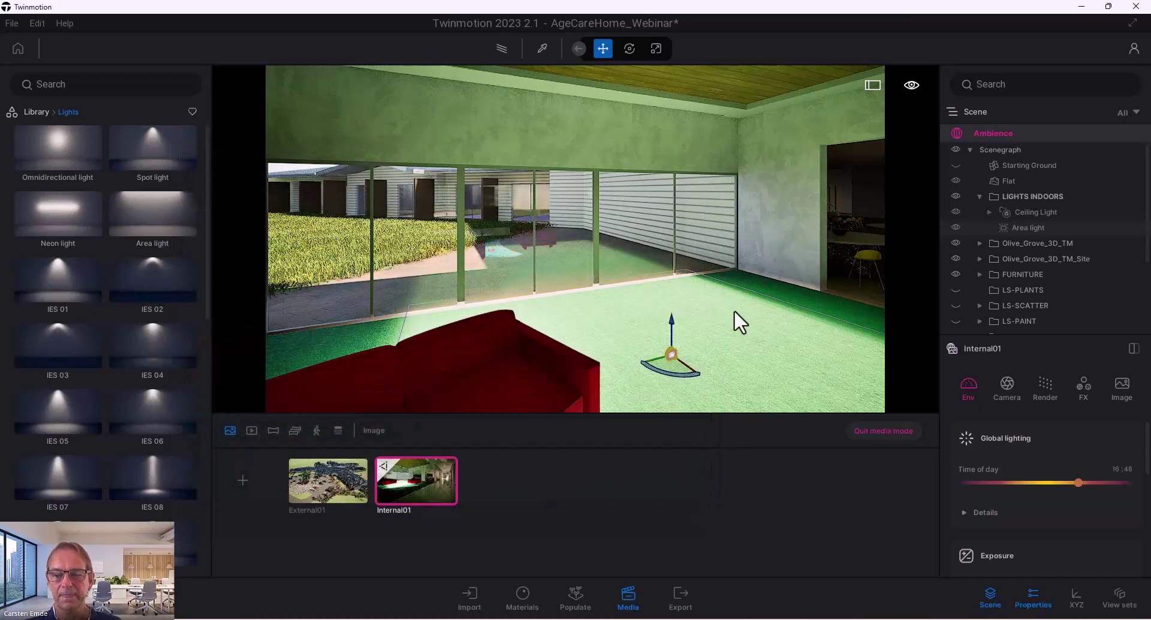
- Rotate the area light upright to face into the lounge and shift it over to the window wall
left_click_drag(680, 376, 613, 241)
left_click(629, 49)
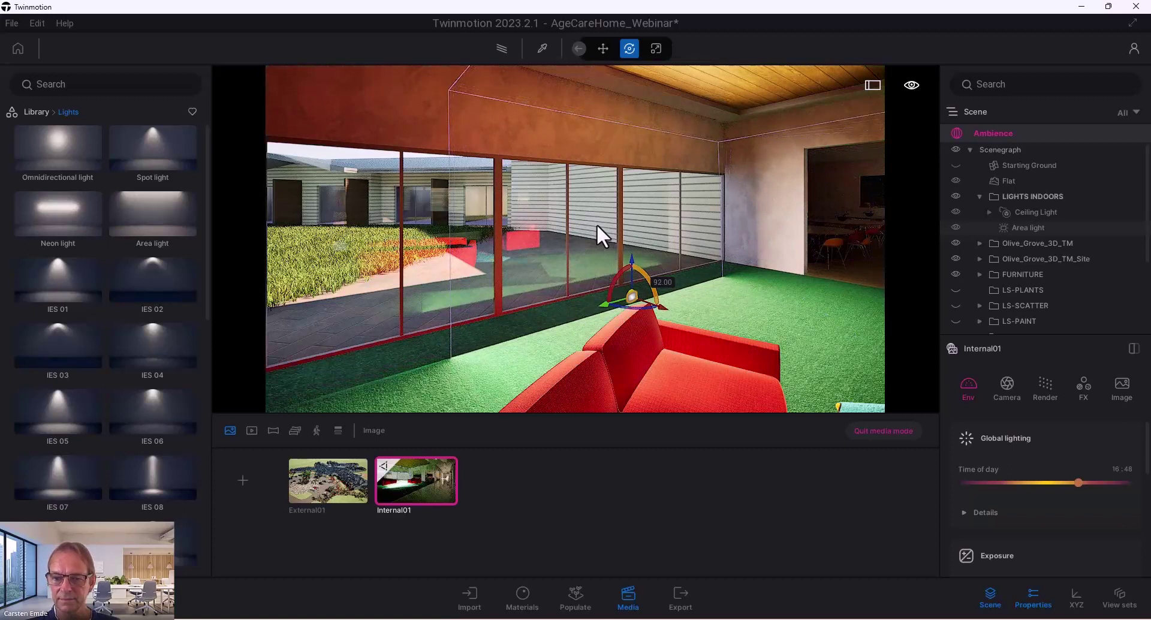
key("ctrl+z")
left_click_drag(631, 303, 536, 298)
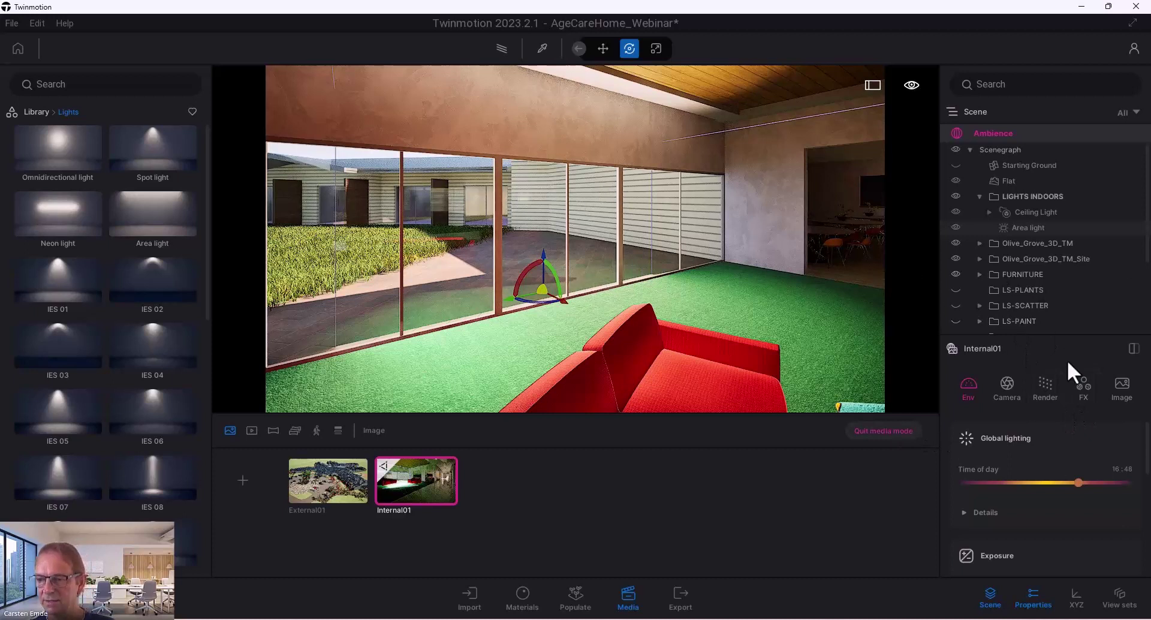
- Enable shadows for the area light in the LIGHTS INDOORS container
scroll(1019, 495, "down", 5)
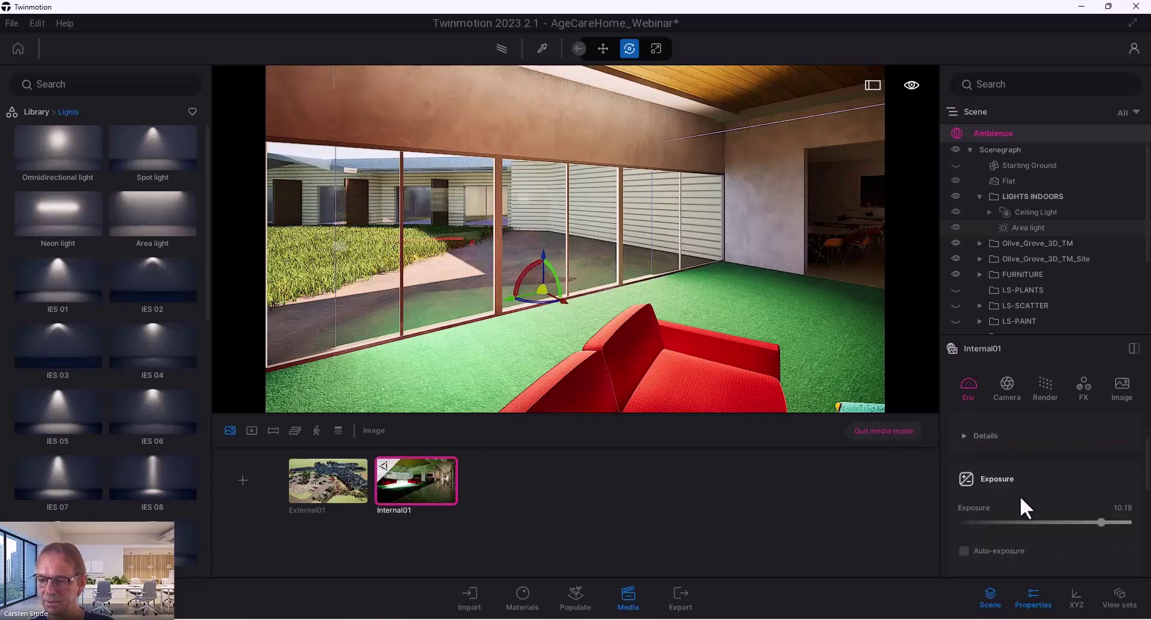
left_click(1027, 229)
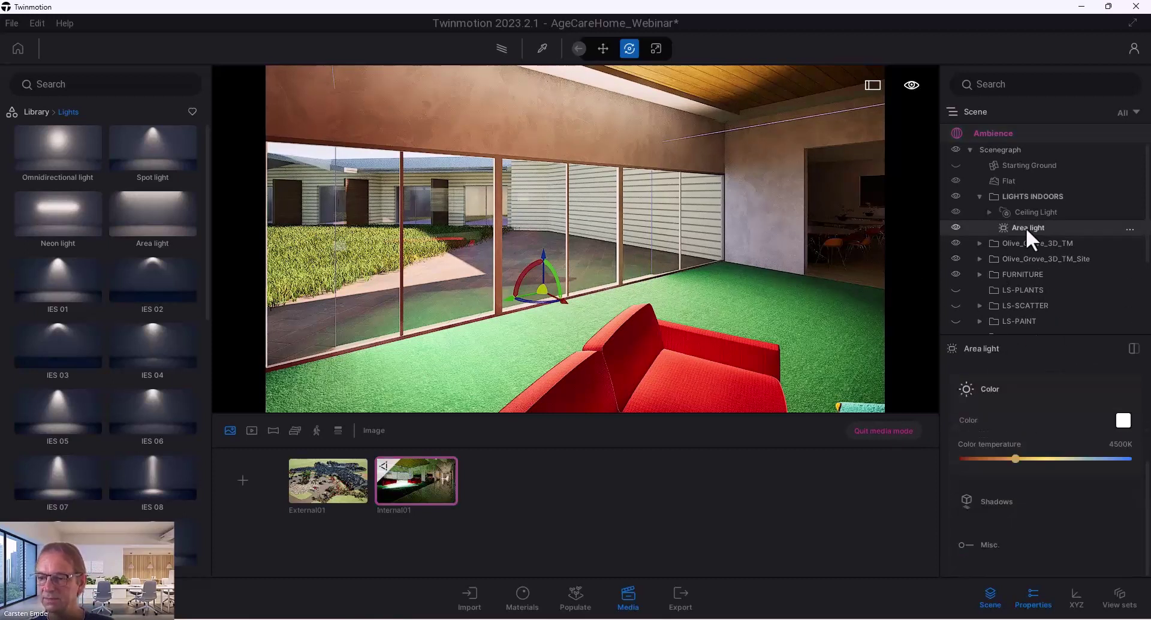
left_click(1028, 510)
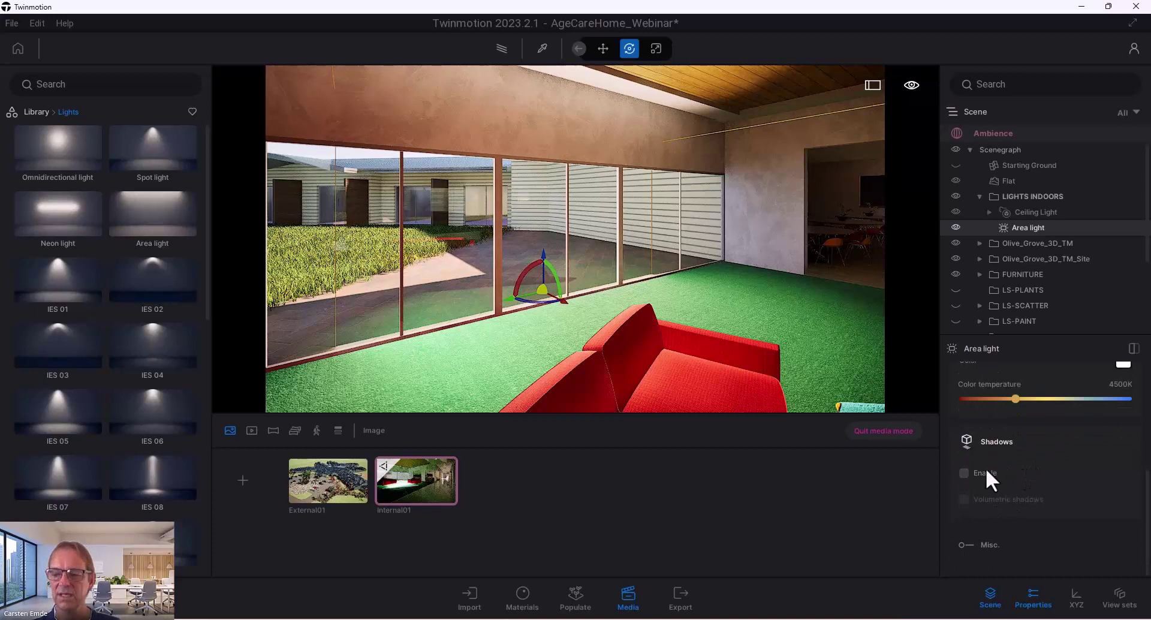
left_click(966, 475)
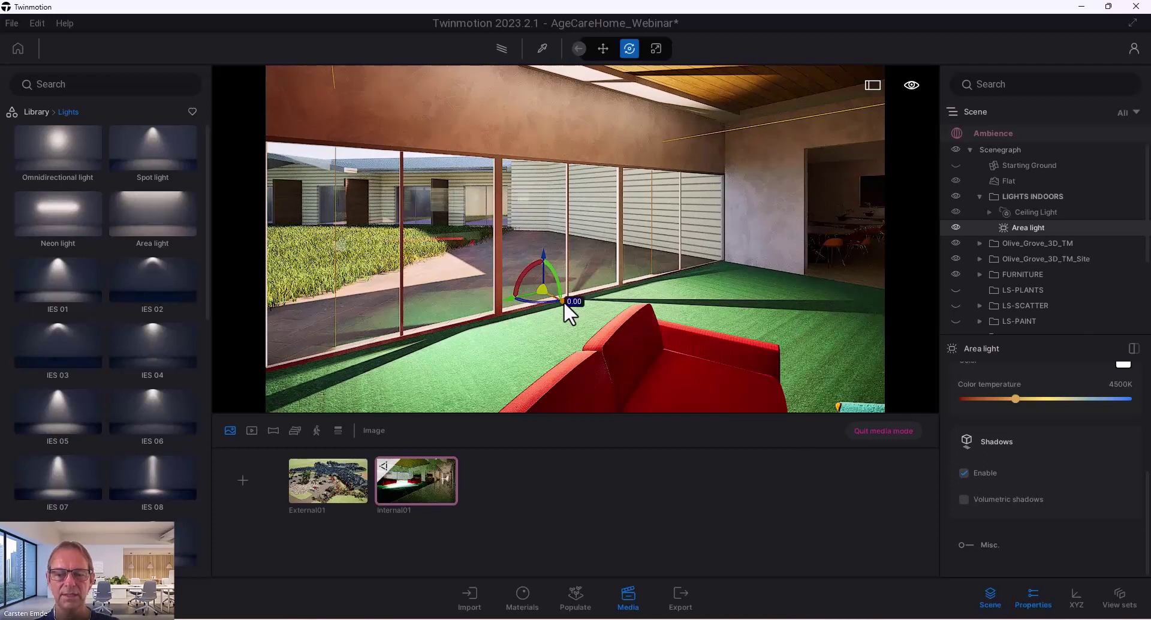
- Move the area light onto the window wall, raise it to mid-window height and set its length to 8.9 m
left_click_drag(566, 303, 578, 310)
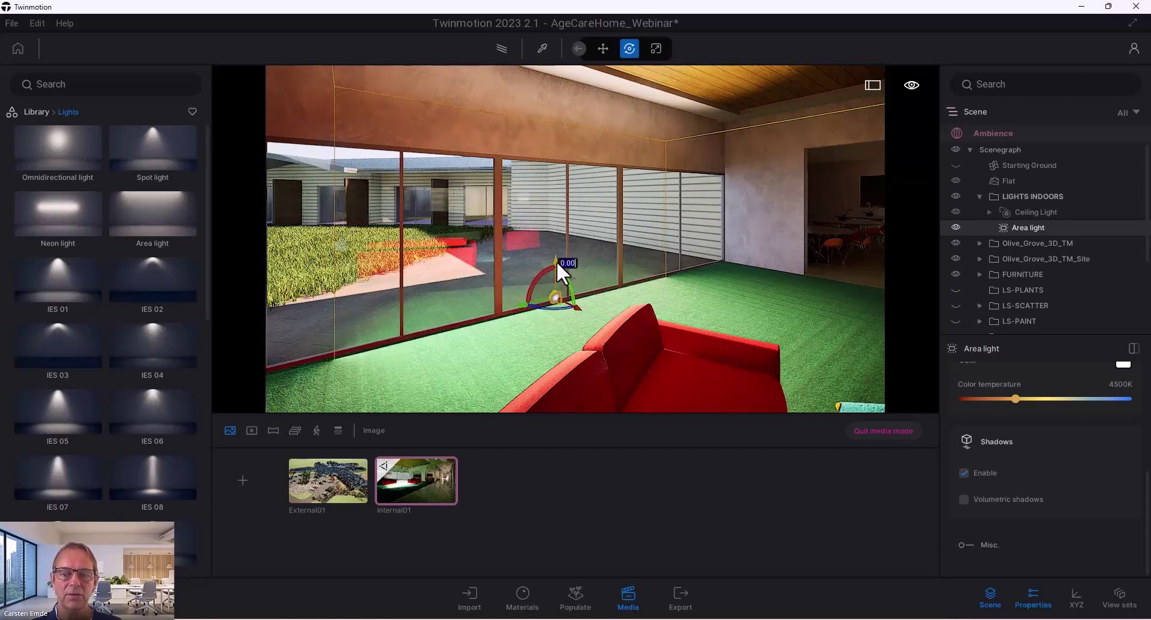
left_click_drag(556, 260, 554, 201)
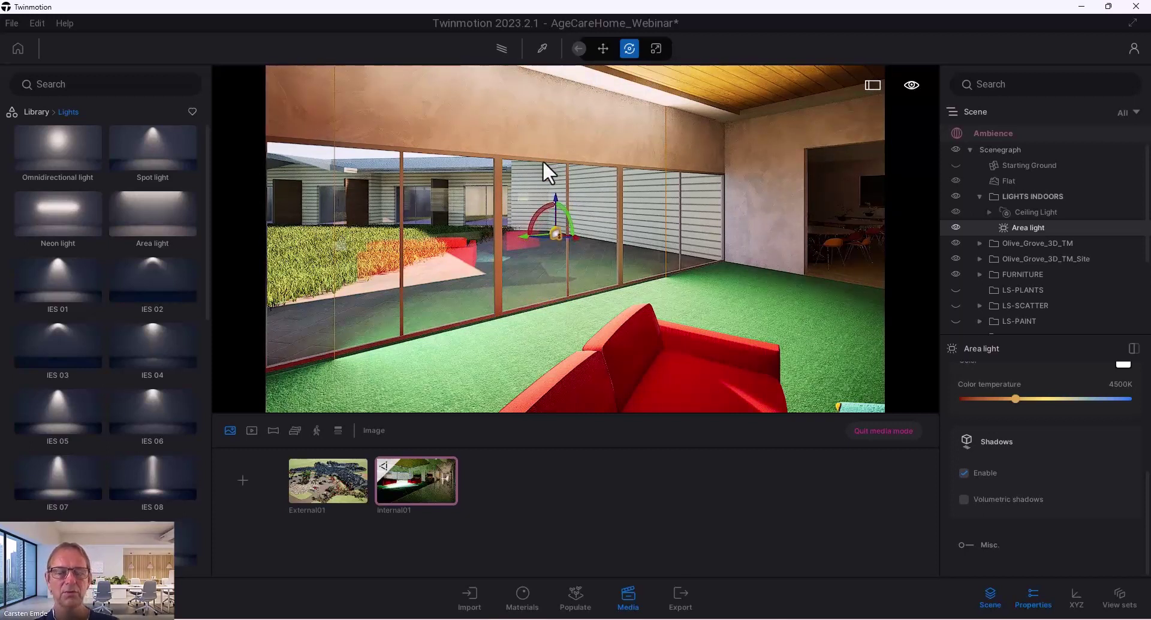
scroll(1090, 440, "up", 5)
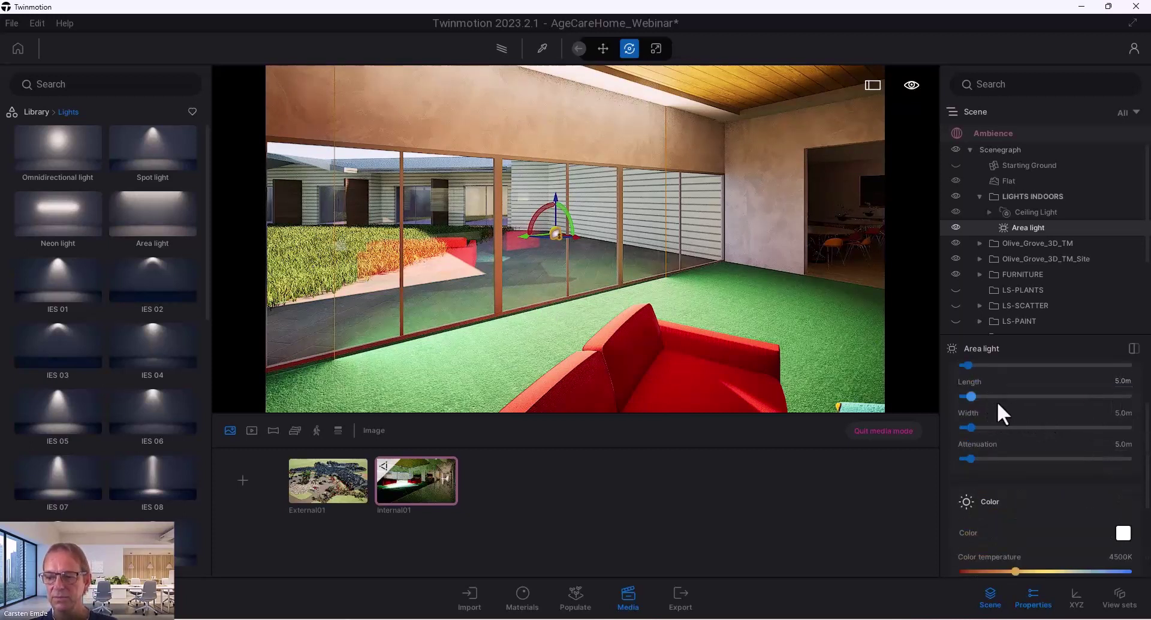
left_click_drag(969, 396, 977, 397)
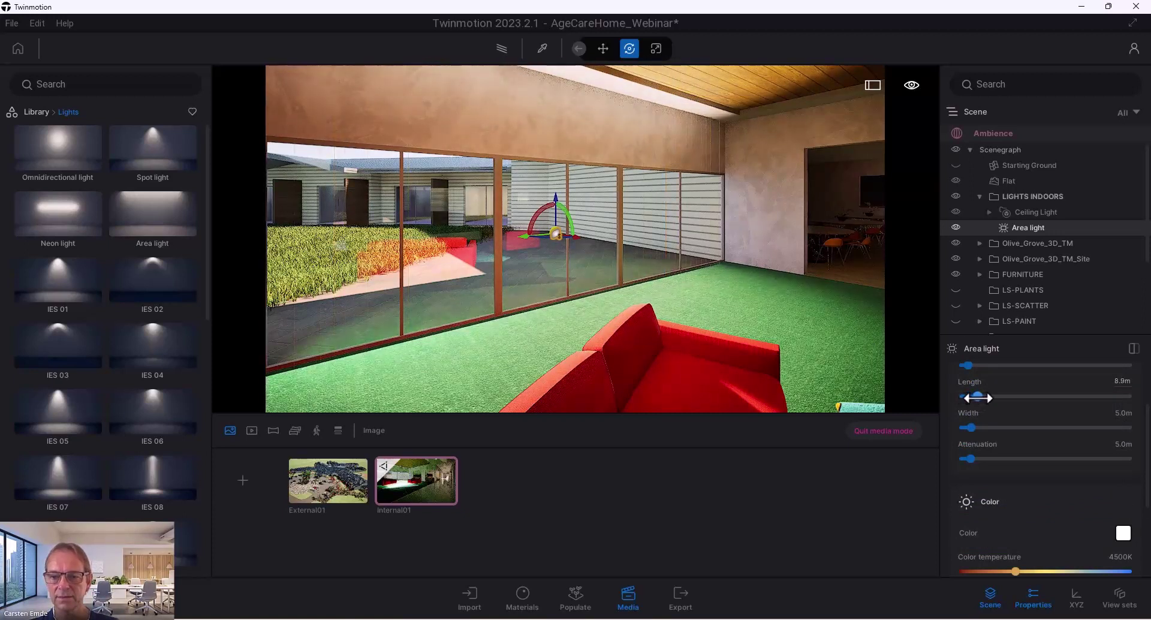
- Shorten the area light's length to 7.4 m and shift it along the window wall to line up with the glazing
left_click_drag(646, 268, 528, 225)
scroll(638, 243, "up", 3)
scroll(636, 244, "down", 4)
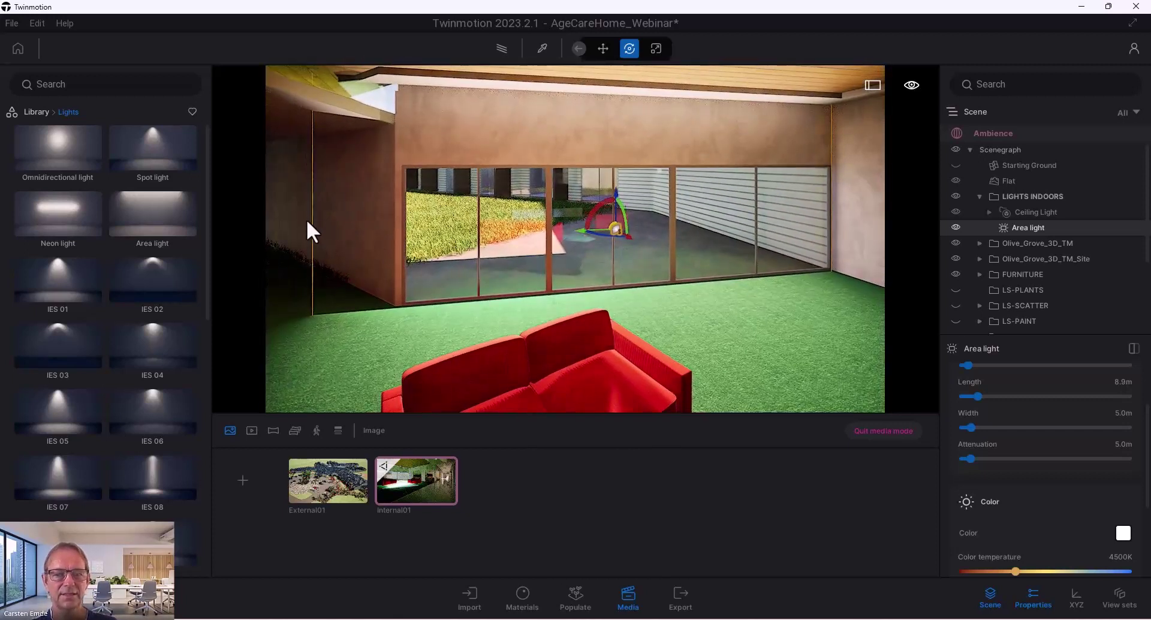
left_click_drag(579, 231, 603, 236)
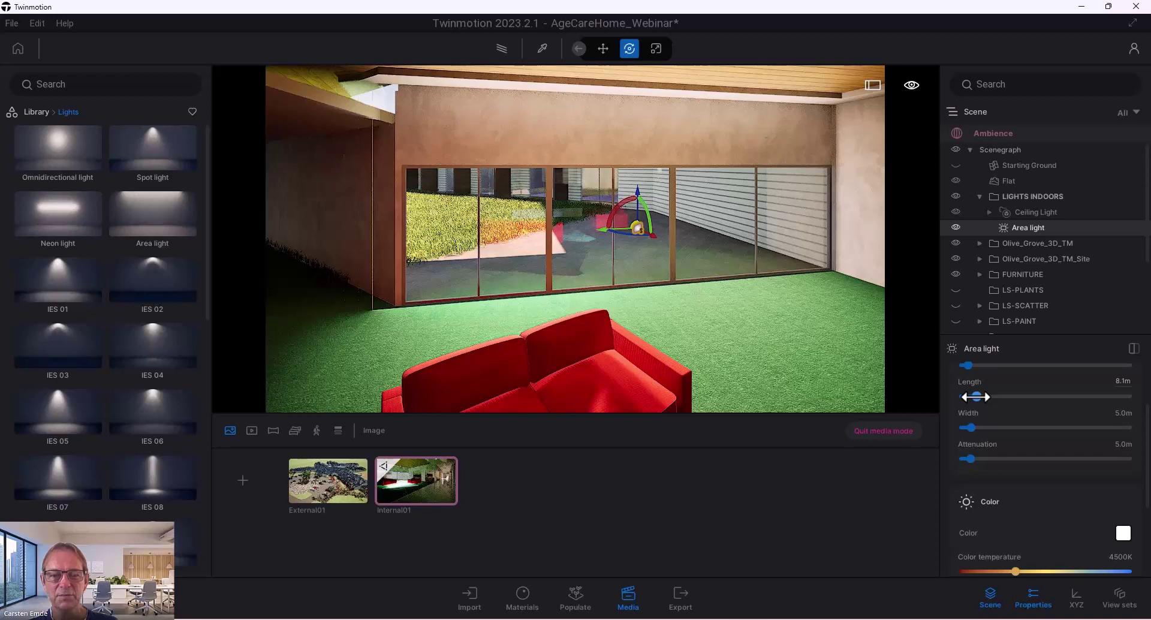
left_click_drag(976, 397, 975, 397)
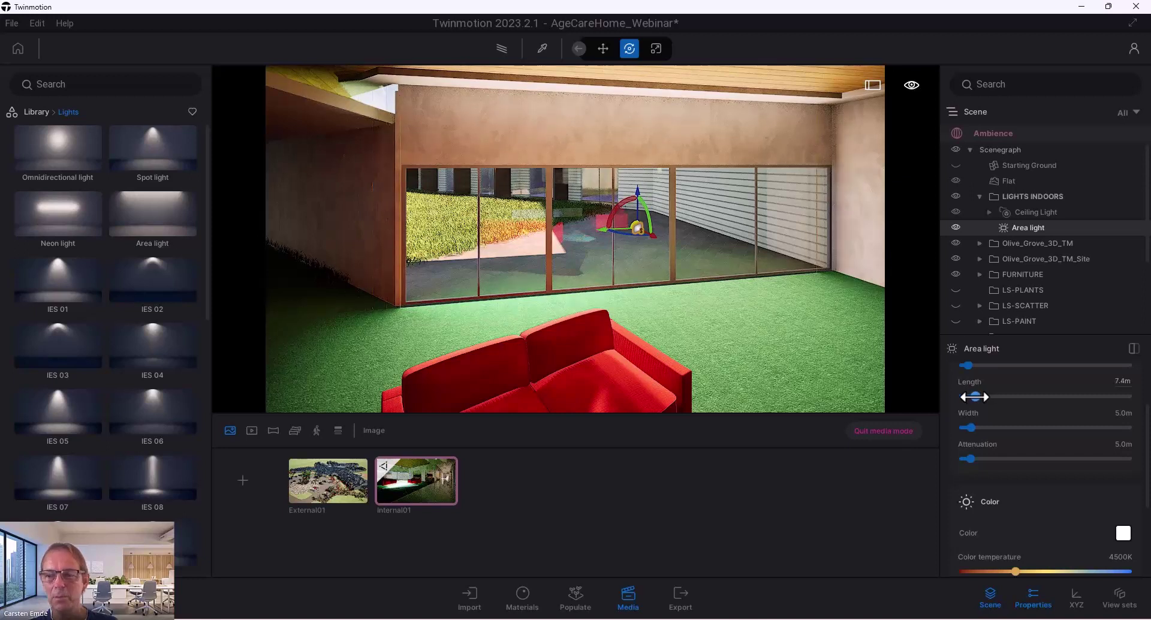
left_click_drag(603, 229, 617, 230)
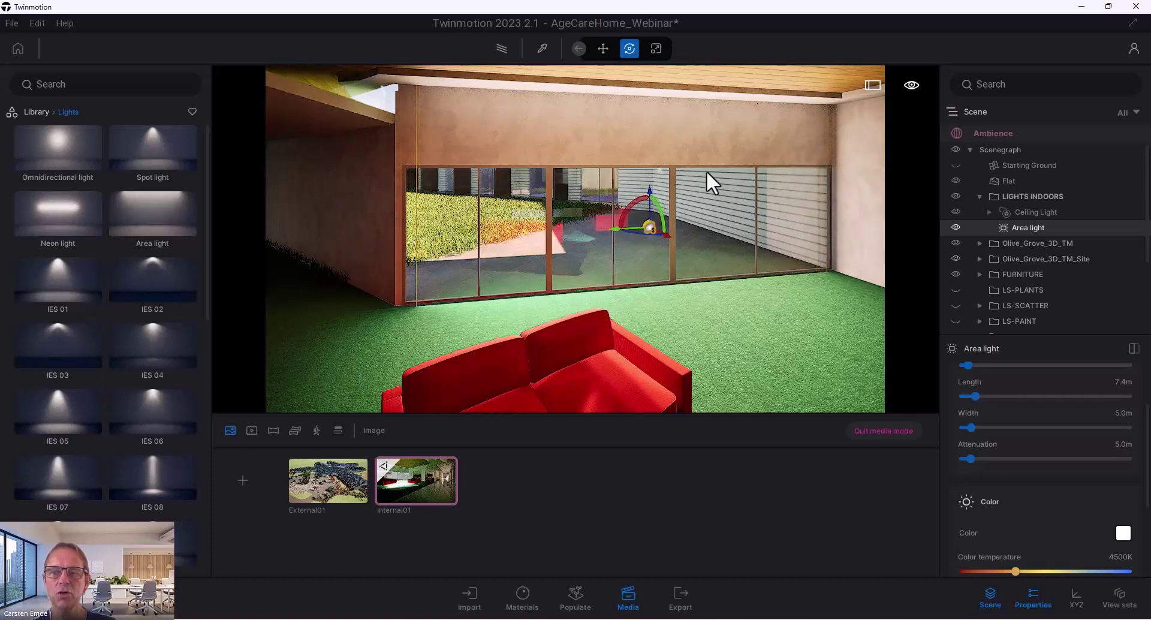
- Reduce the area light's width to 1.8 m
left_click_drag(972, 427, 966, 427)
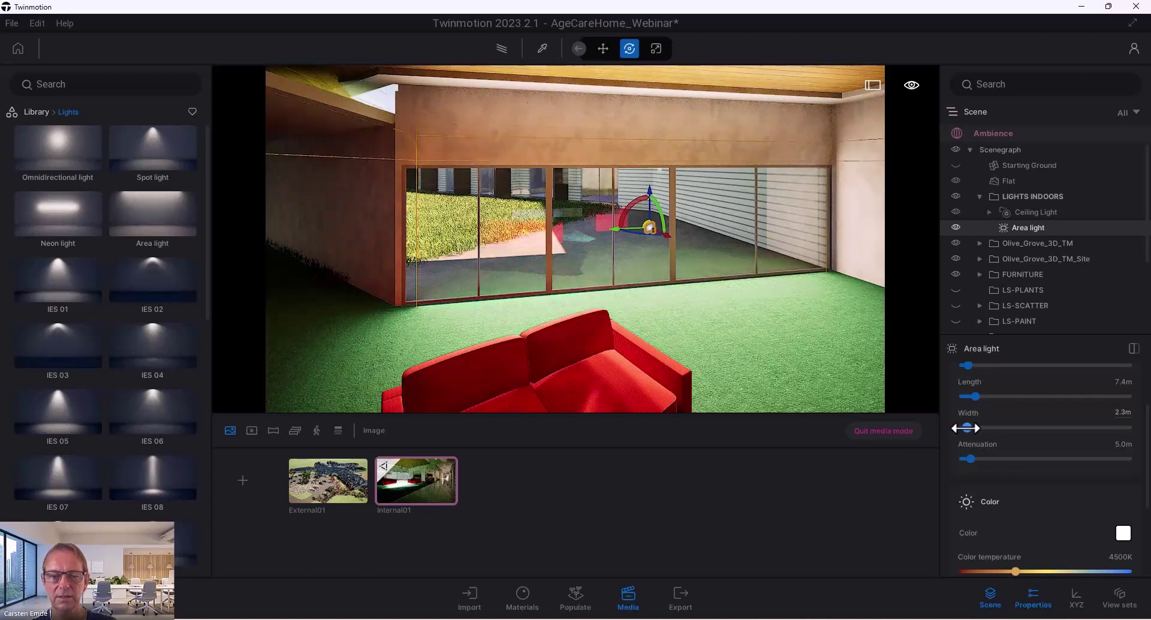
left_click_drag(966, 427, 964, 428)
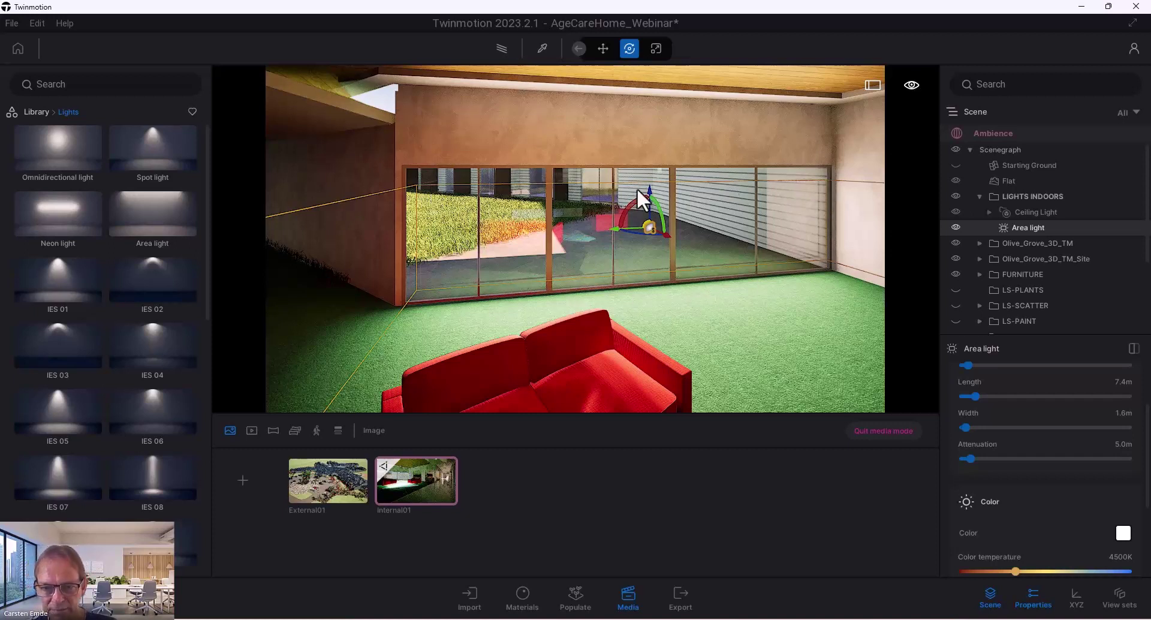
scroll(656, 175, "up", 5)
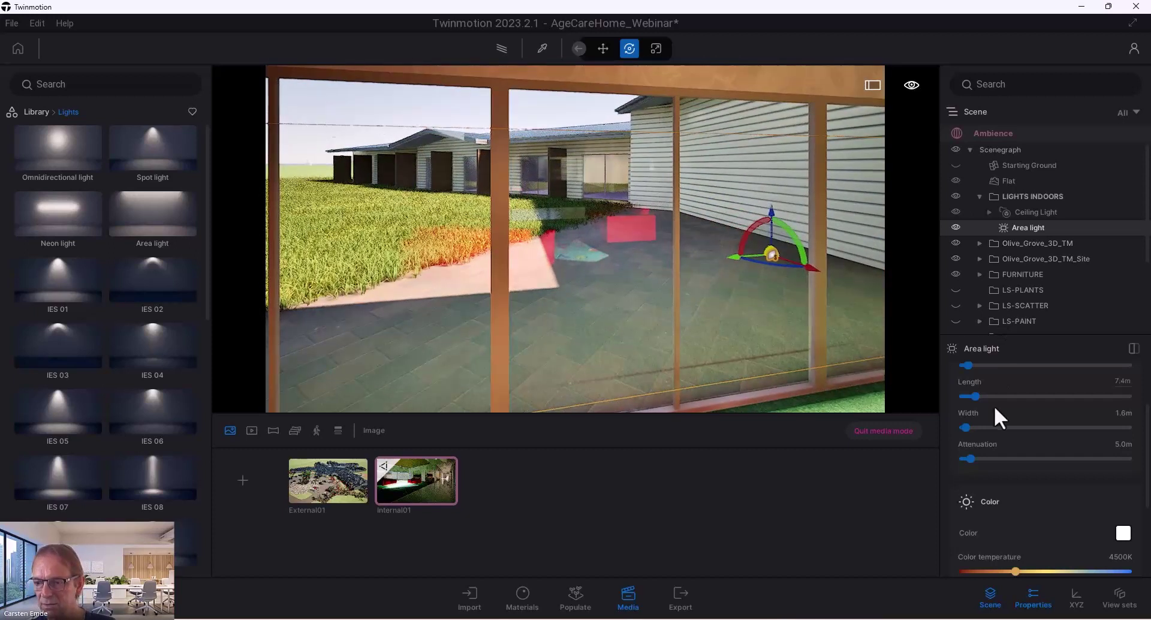
left_click(1120, 411)
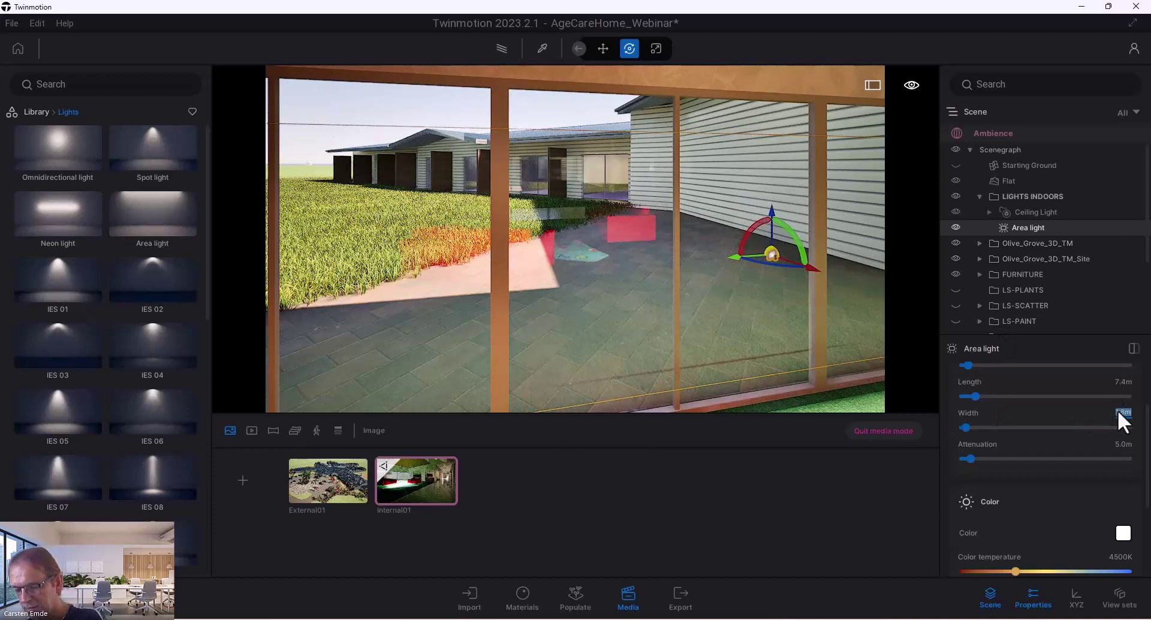
type("1.8")
key("Return")
- Return to the saved Internal01 view and increase the area light's attenuation to 9.2 m
left_click_drag(572, 304, 627, 308)
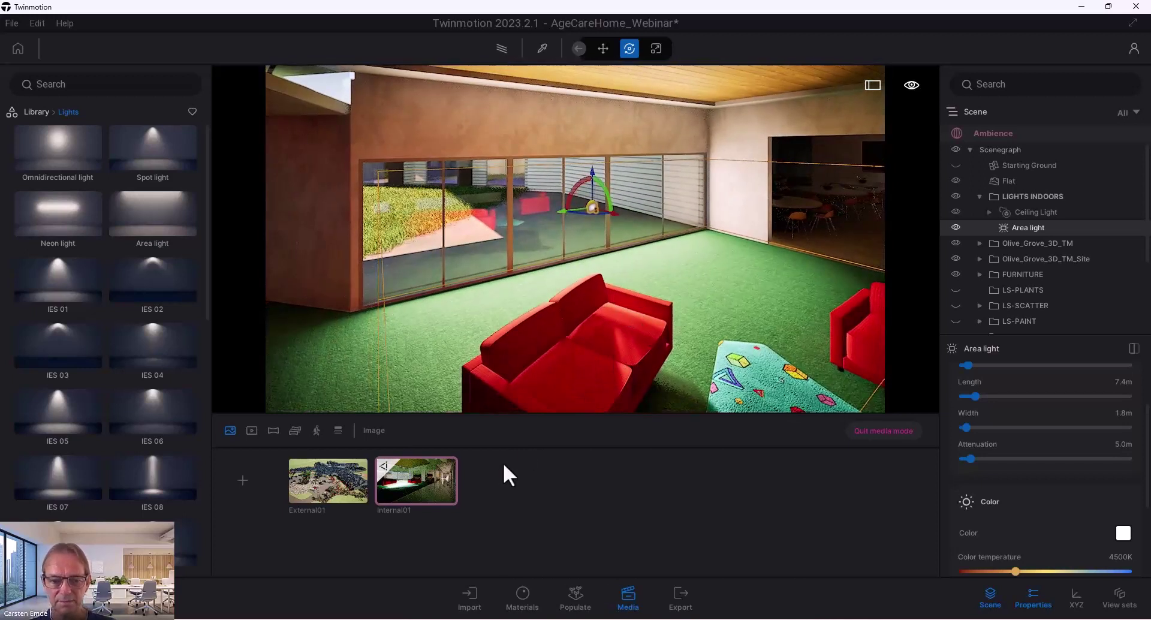
left_click(429, 476)
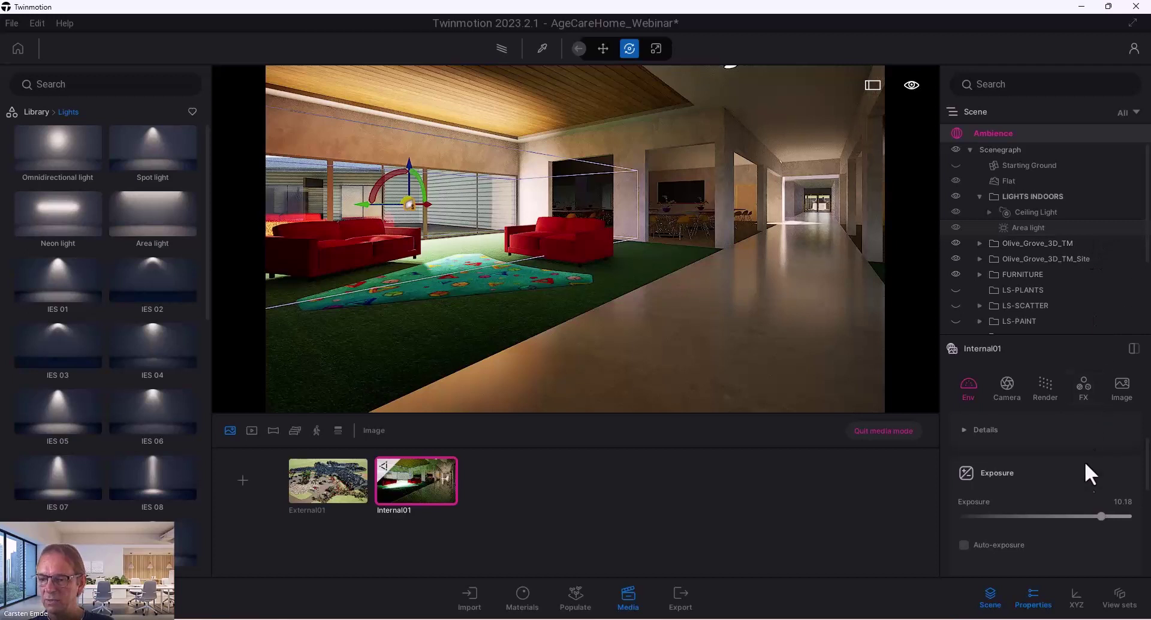
left_click(1027, 229)
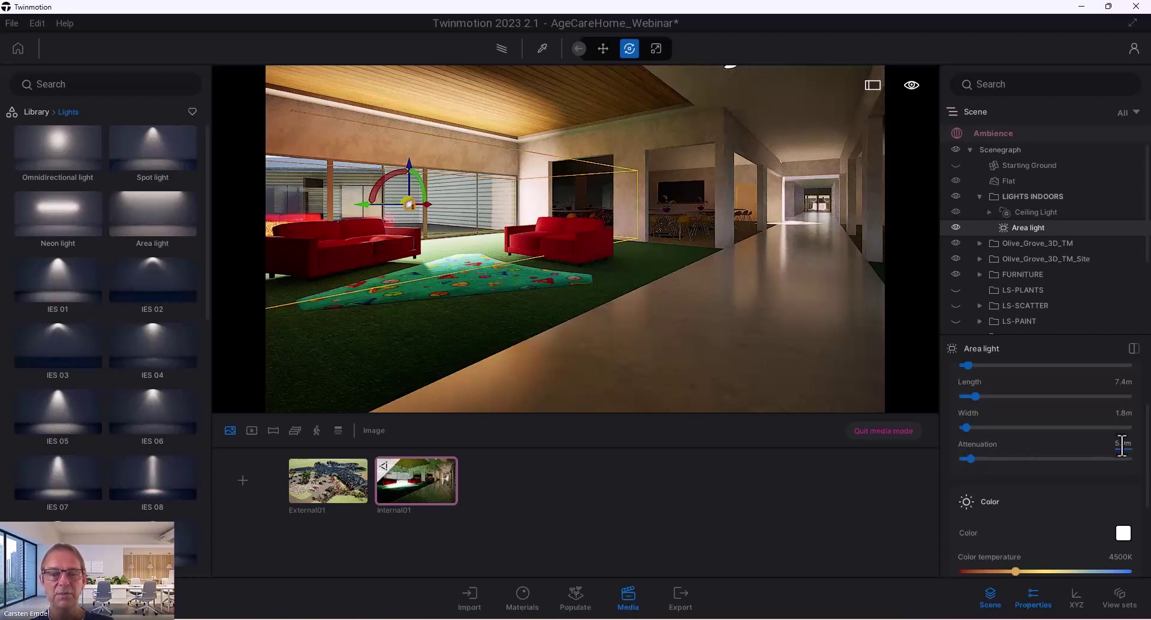
left_click_drag(970, 457, 977, 460)
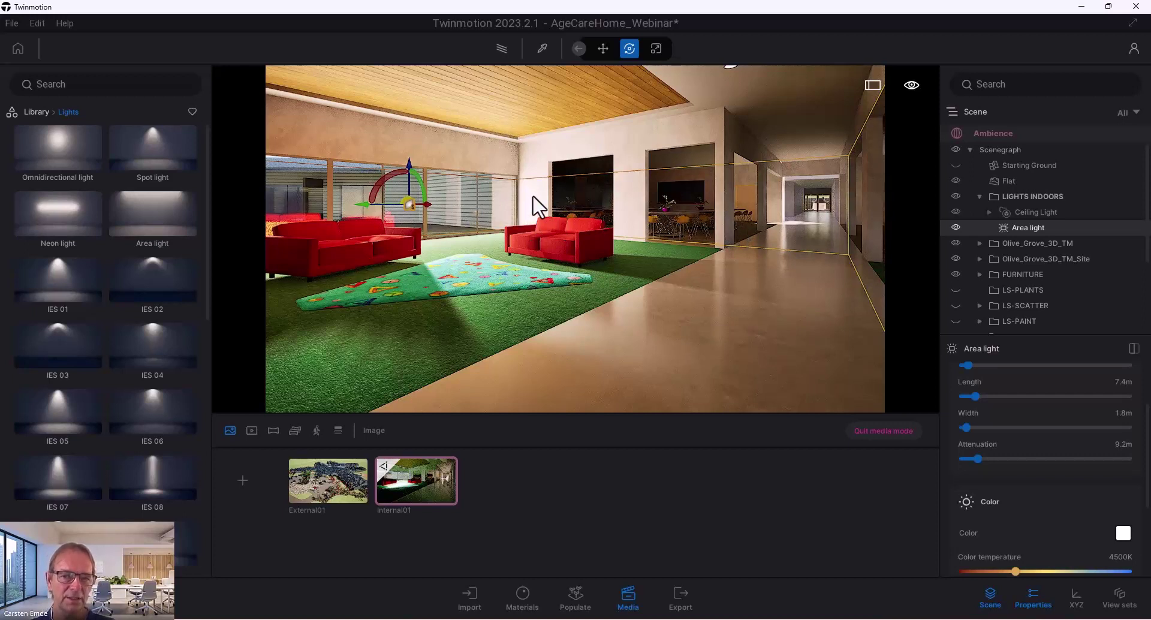
- Set the area light's intensity to 200 lm
scroll(1058, 377, "up", 3)
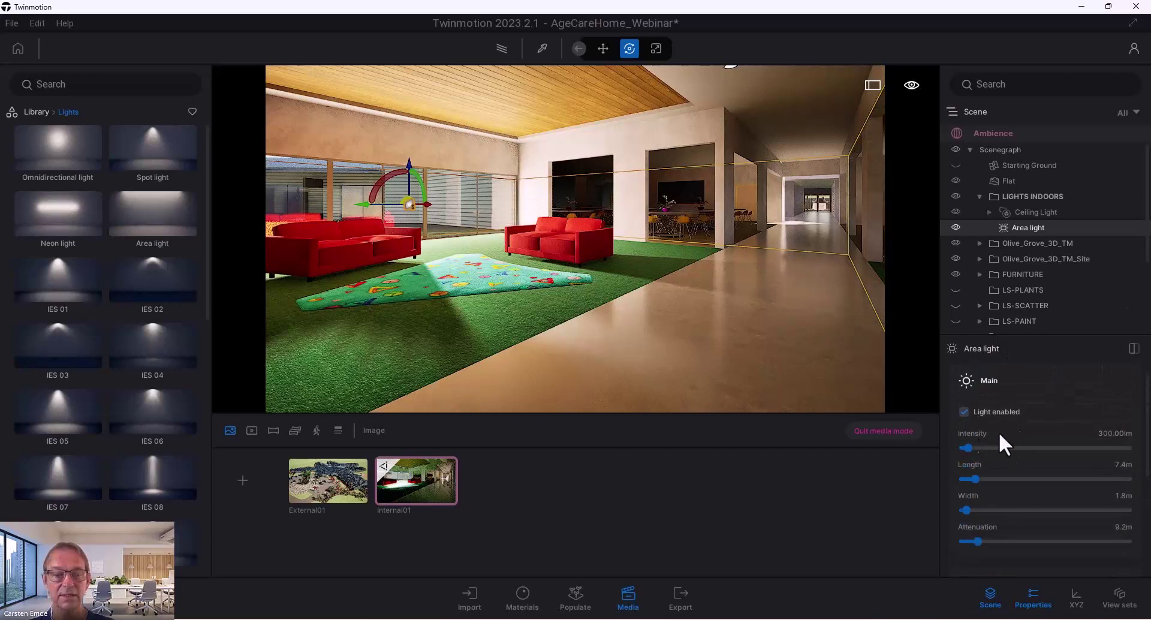
double_click(1114, 437)
type("20")
key("Return")
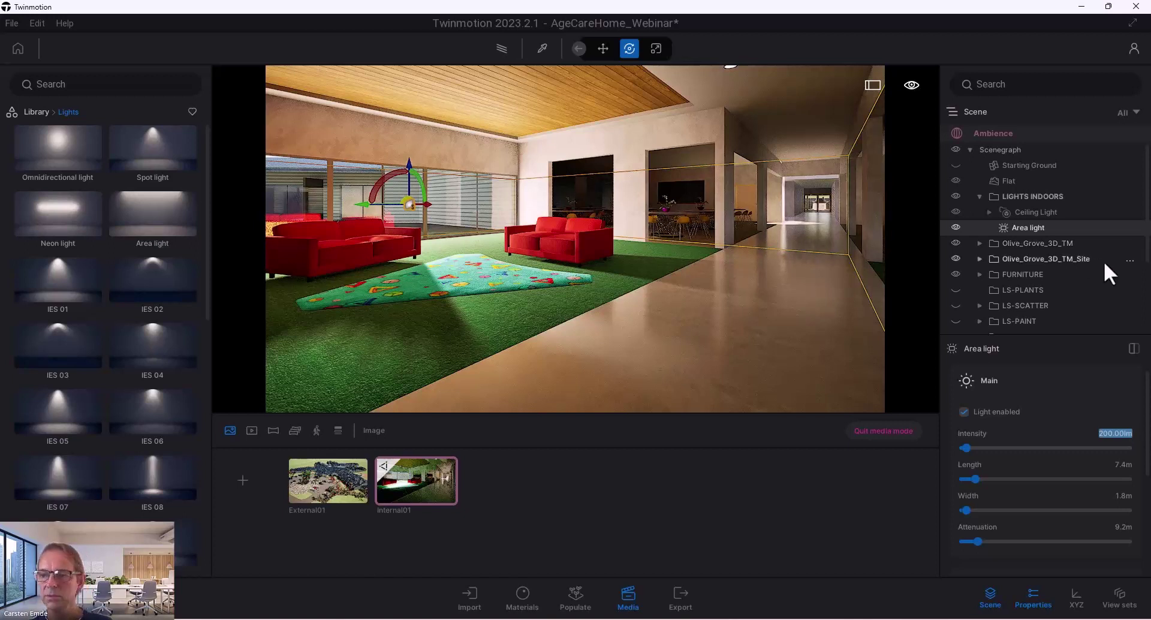
- Compare the Internal01 image in Path tracer and Real time rendering, ending on Real time
left_click(981, 135)
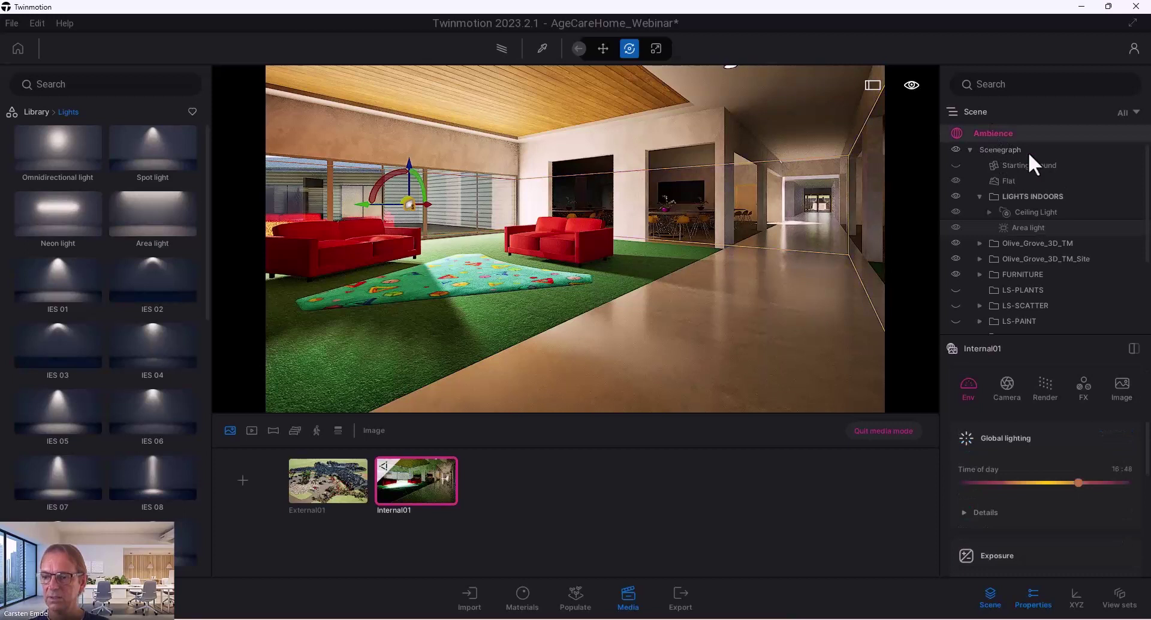
left_click(1052, 386)
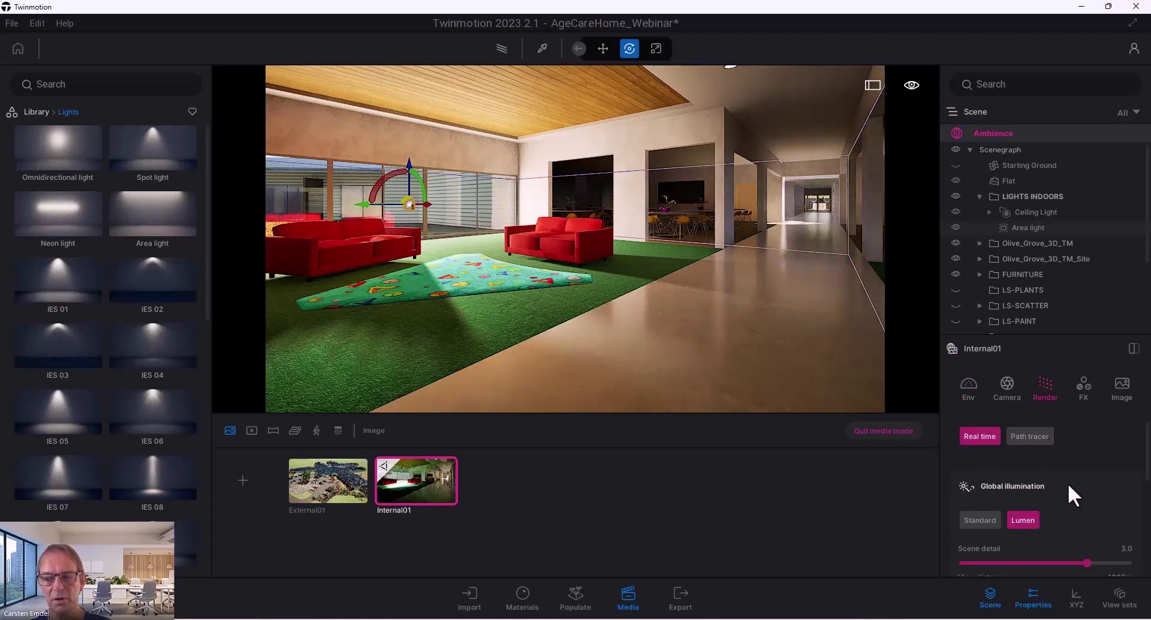
left_click(1030, 435)
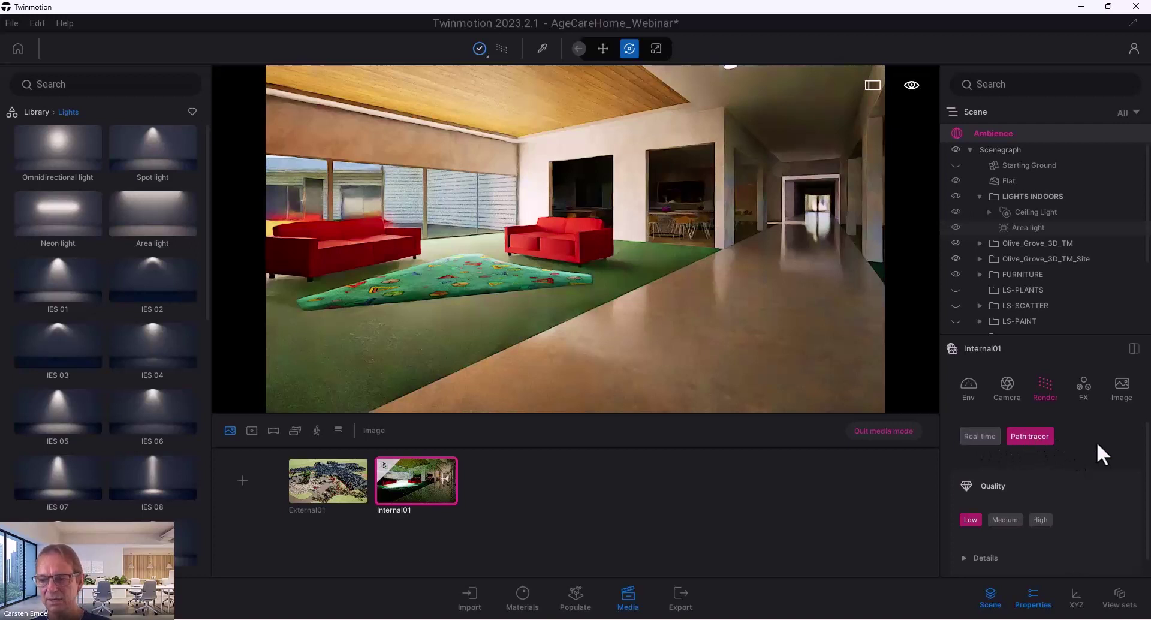
left_click(981, 438)
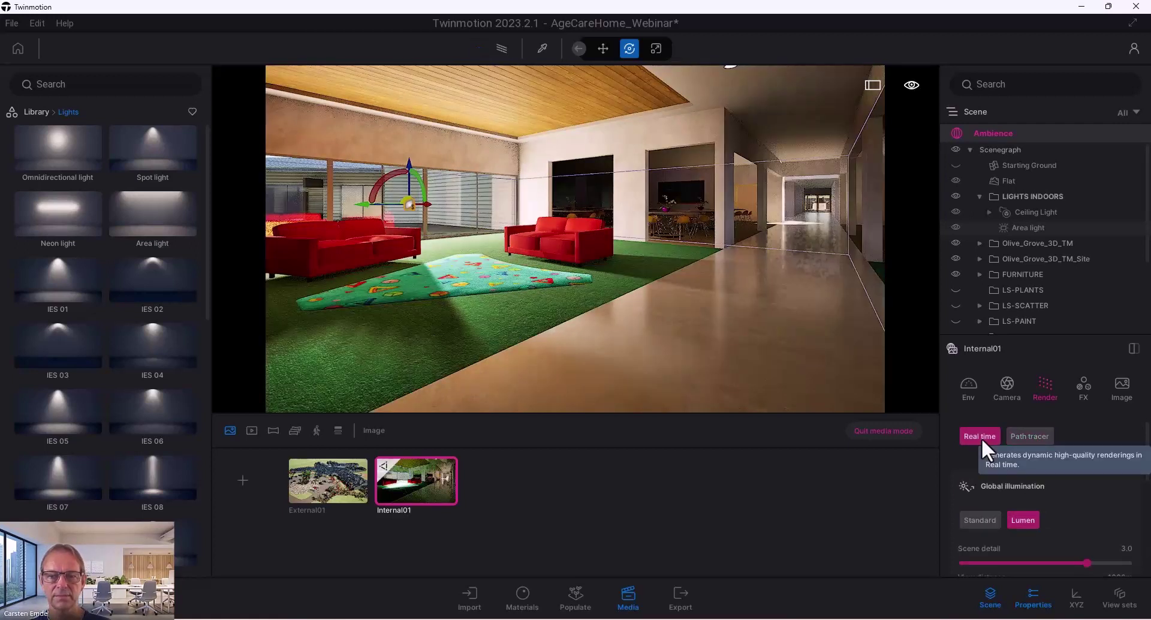
left_click(1030, 437)
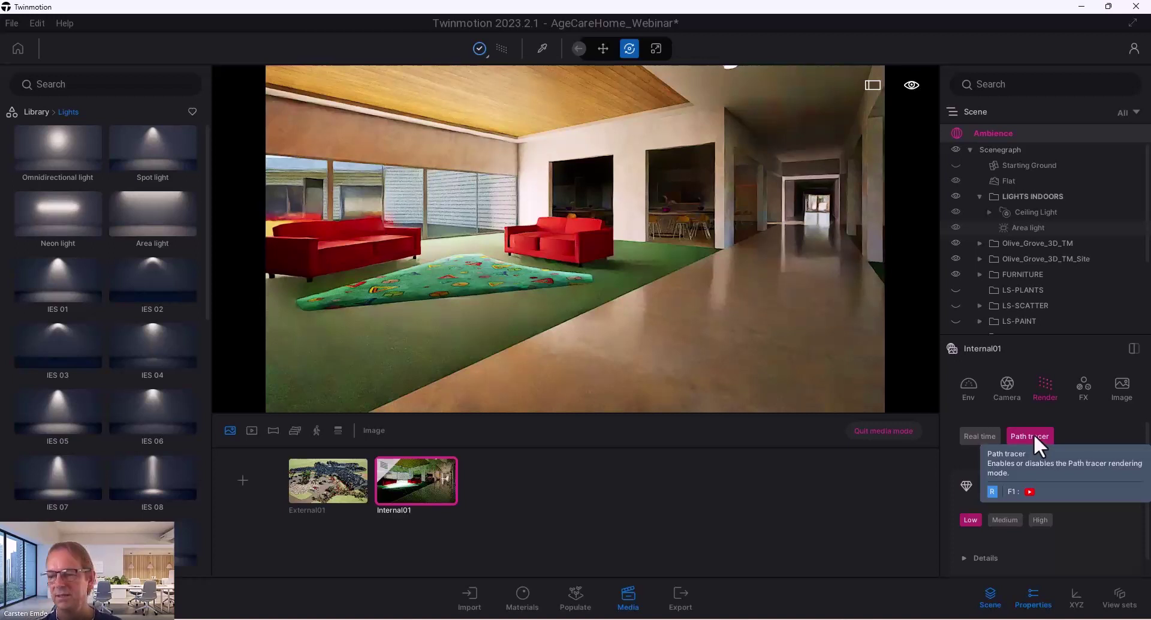
left_click(978, 436)
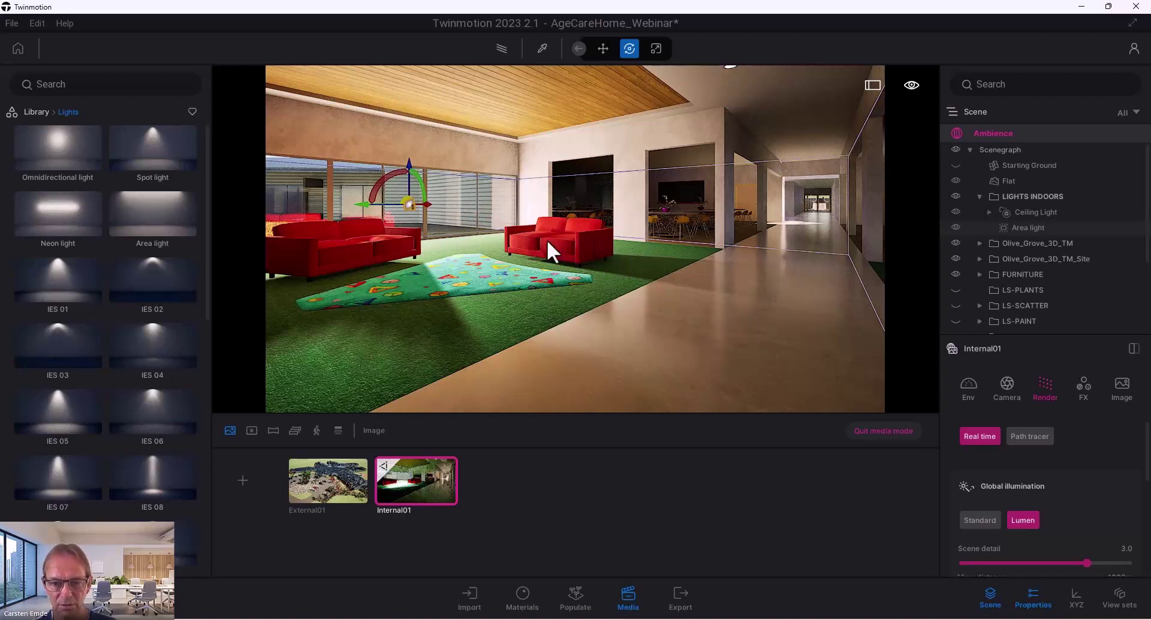
- Examine the rug, the red sofas and the area light's shadows up close and from above
scroll(447, 268, "up", 10)
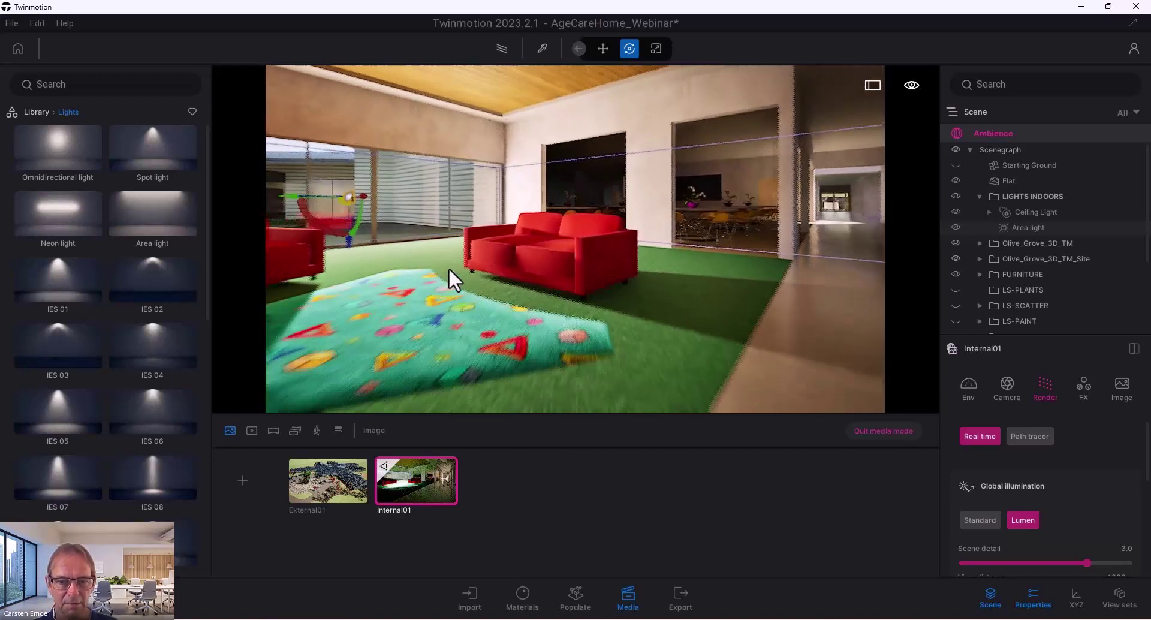
scroll(575, 239, "up", 10)
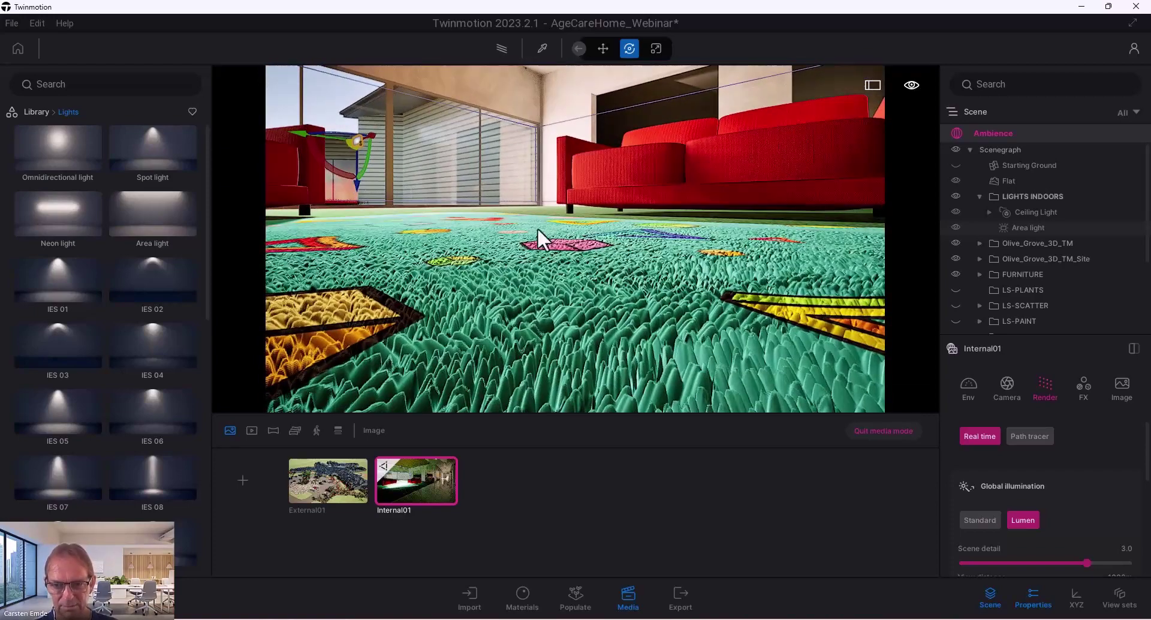
scroll(537, 228, "up", 10)
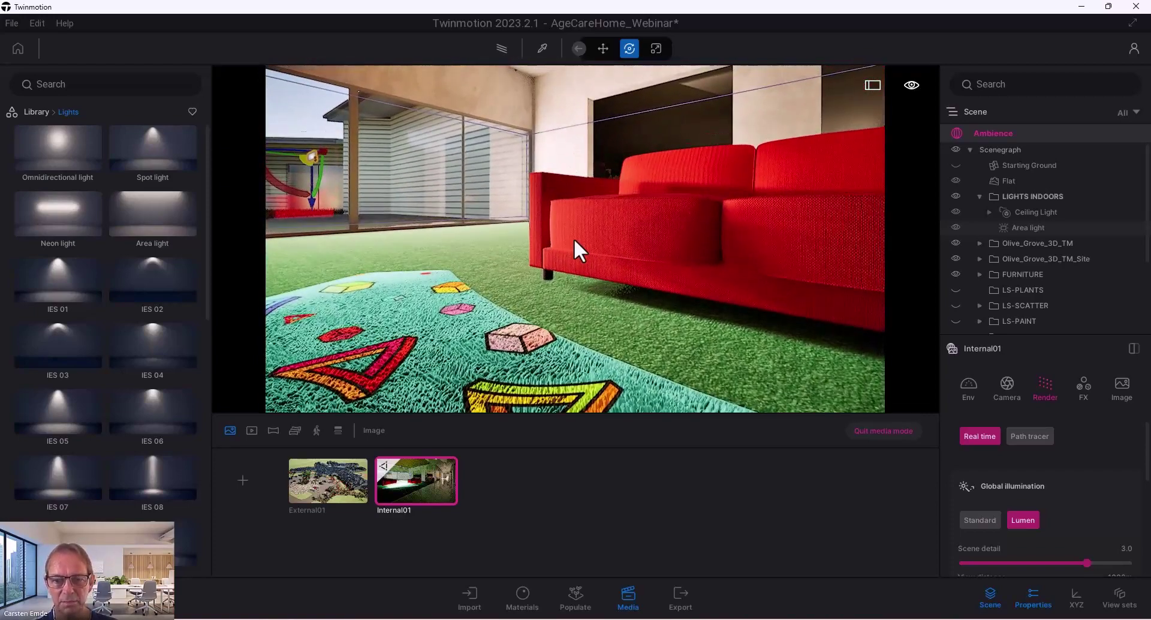
scroll(573, 238, "up", 3)
scroll(573, 238, "down", 10)
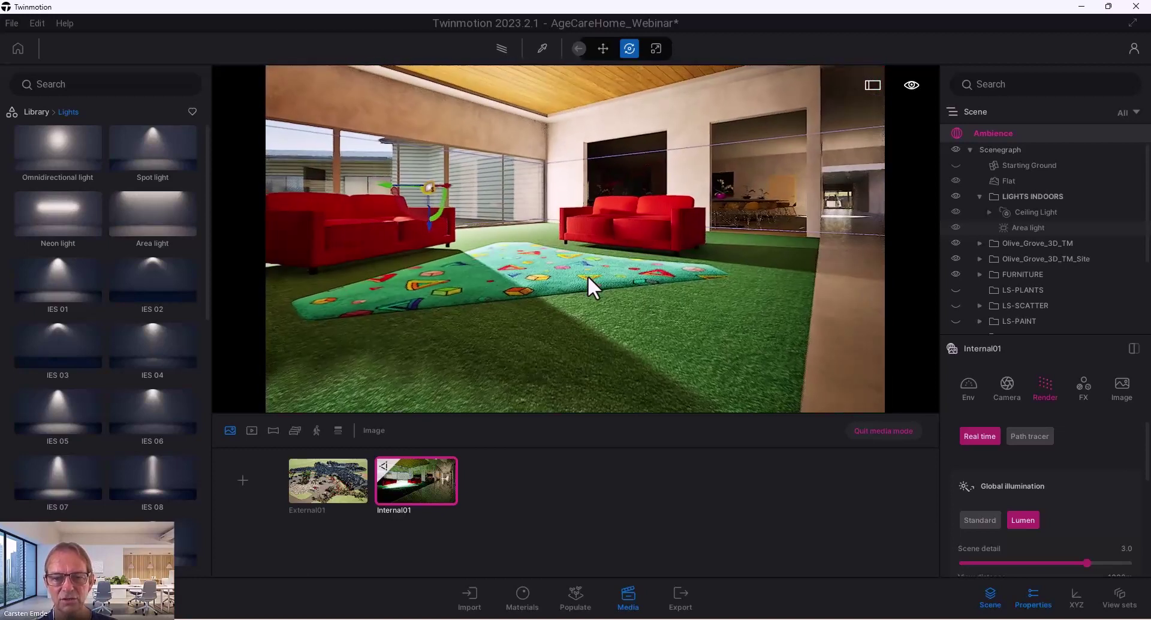
scroll(587, 275, "up", 5)
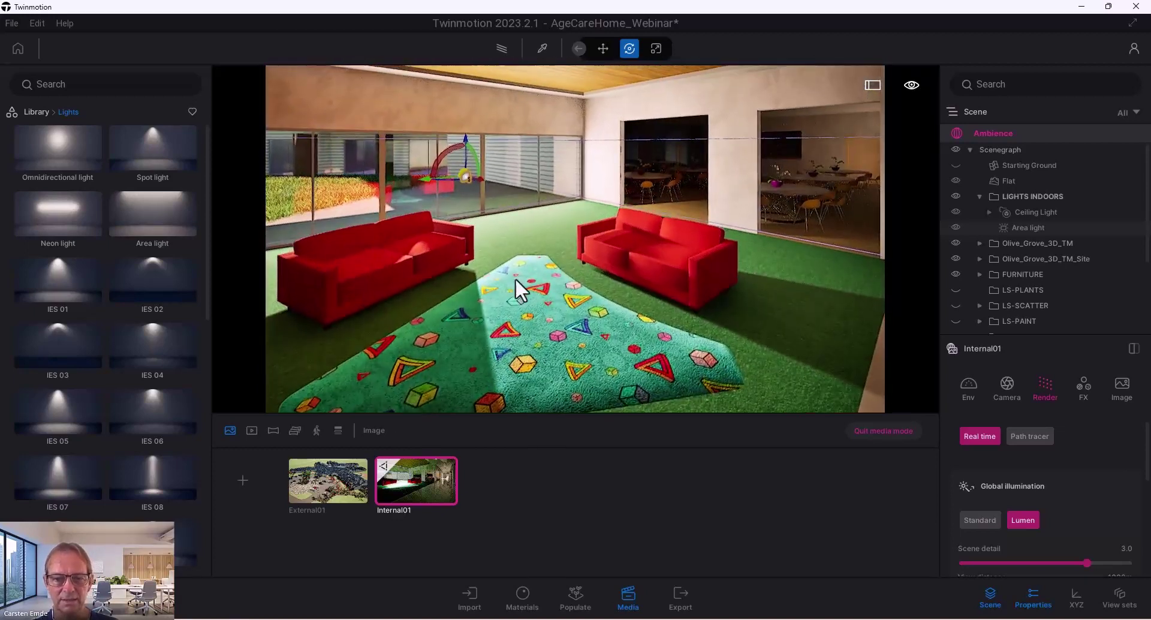
scroll(617, 350, "down", 3)
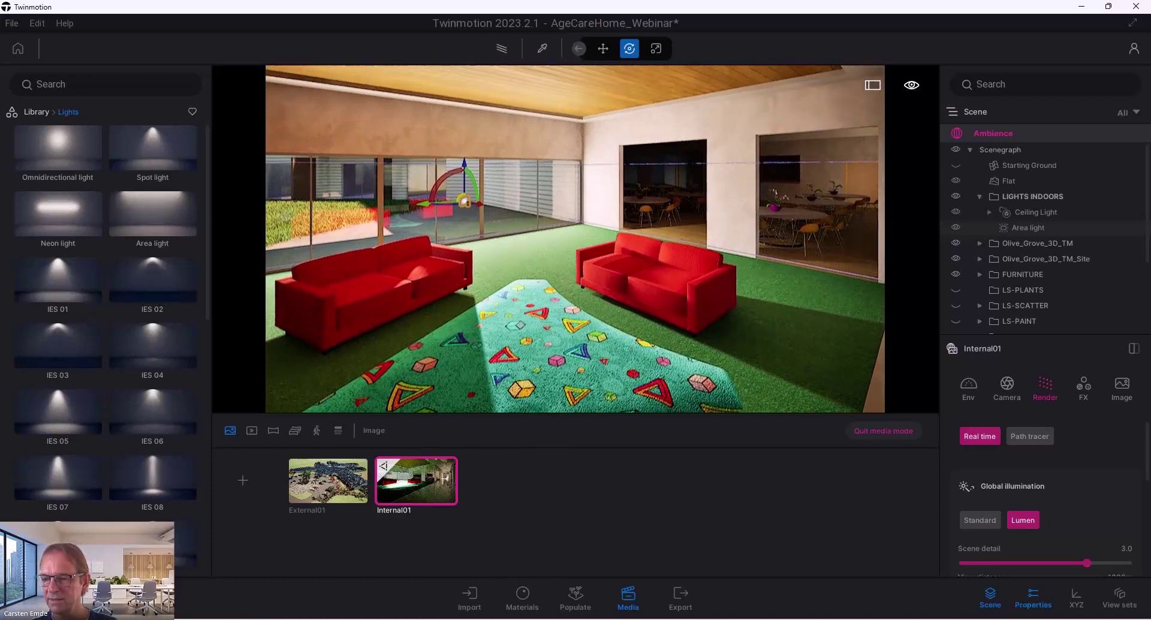
- Set the area light's edge angle to 100%
left_click(1040, 226)
scroll(1041, 482, "down", 5)
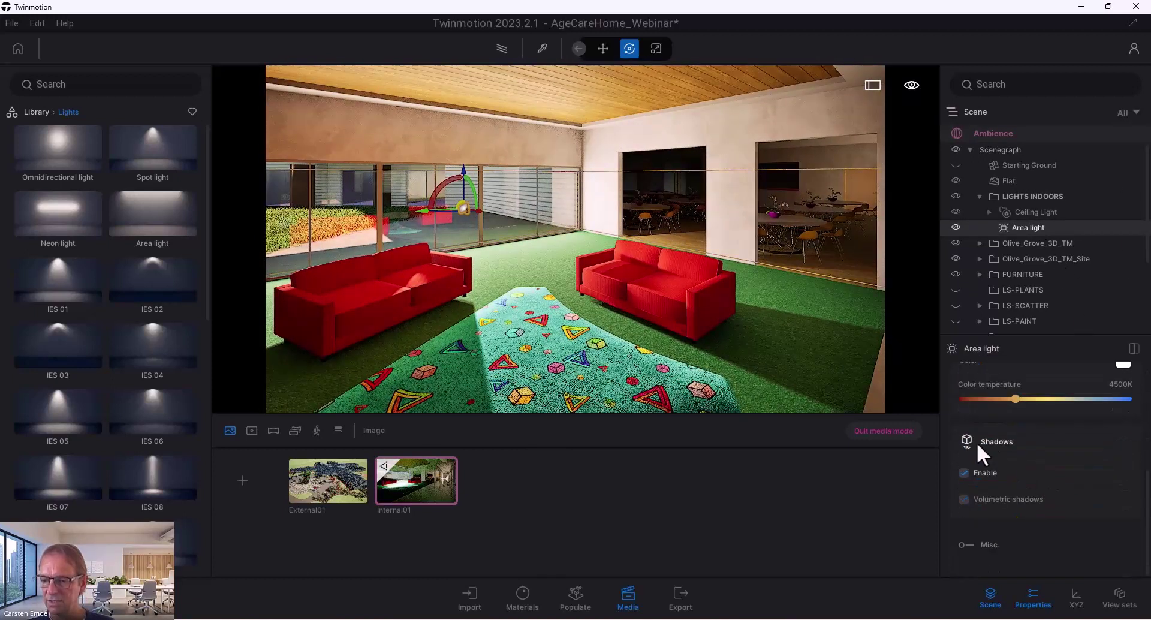
scroll(1052, 450, "down", 3)
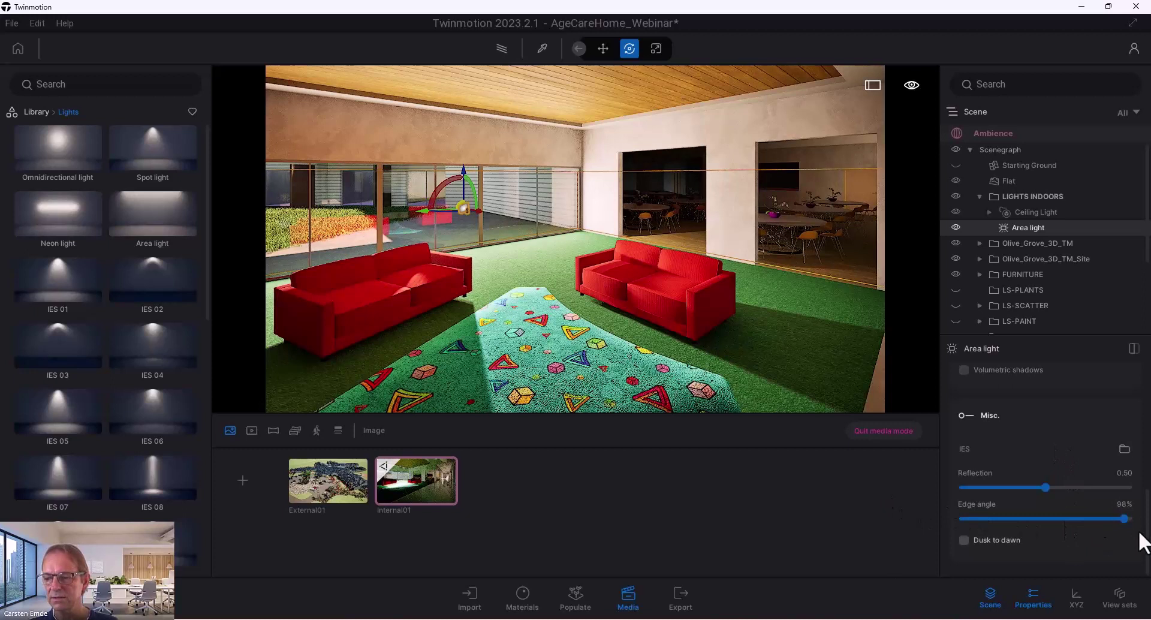
mouse_move(1124, 517)
left_mouse_down()
mouse_move(920, 524)
mouse_move(1122, 520)
left_mouse_up()
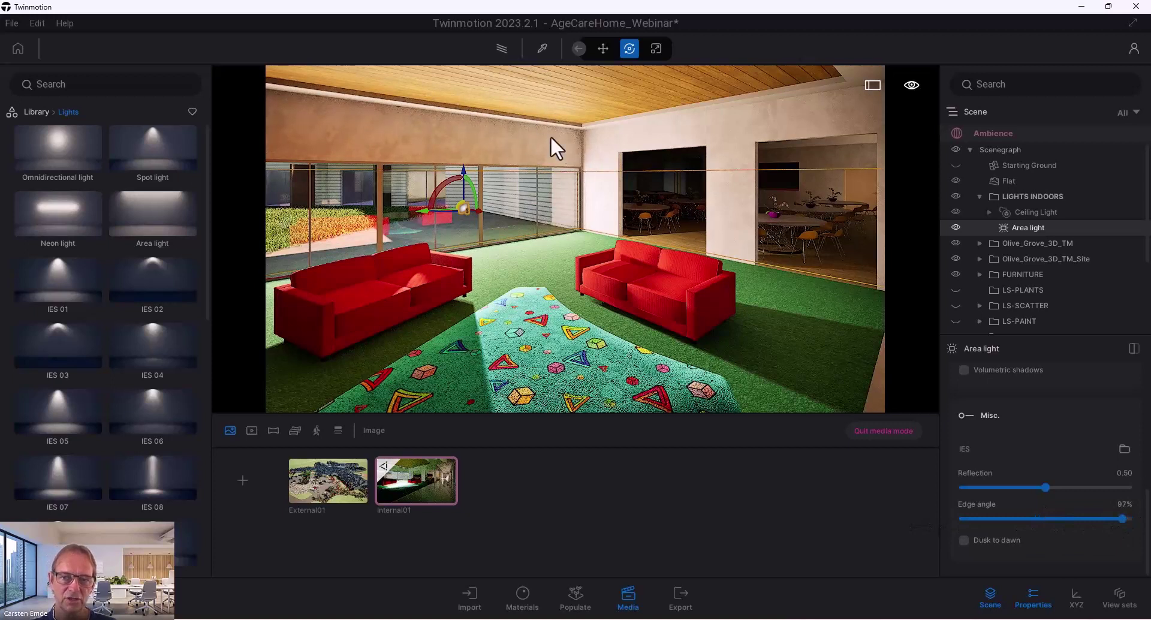
mouse_move(1123, 517)
left_mouse_down()
mouse_move(966, 519)
mouse_move(1143, 522)
left_mouse_up()
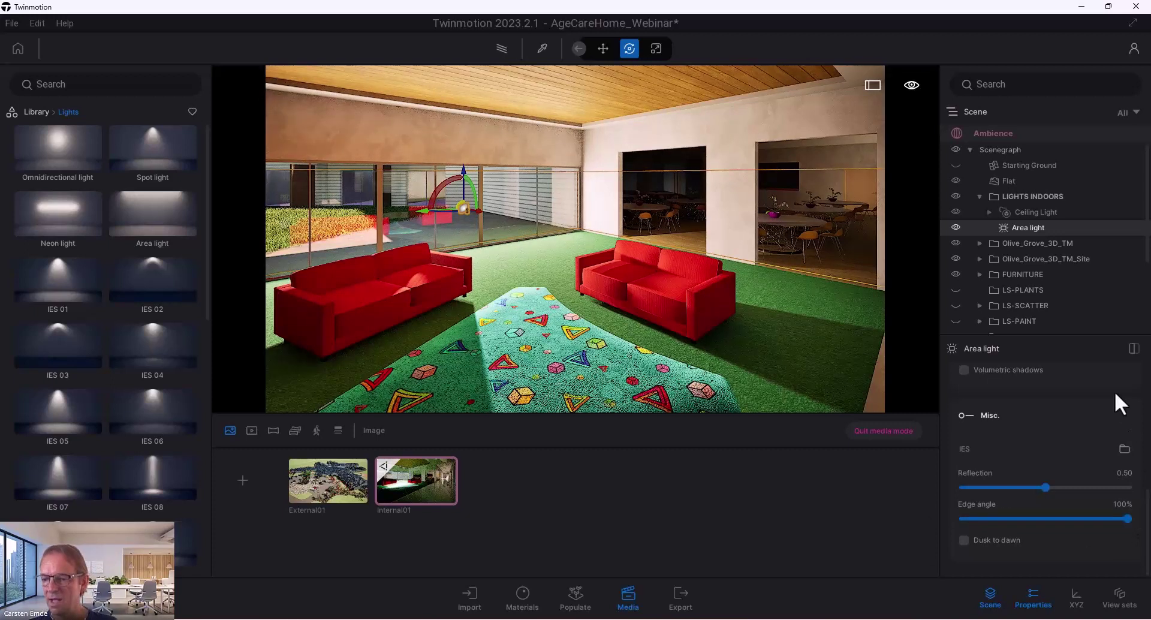
scroll(581, 313, "down", 3)
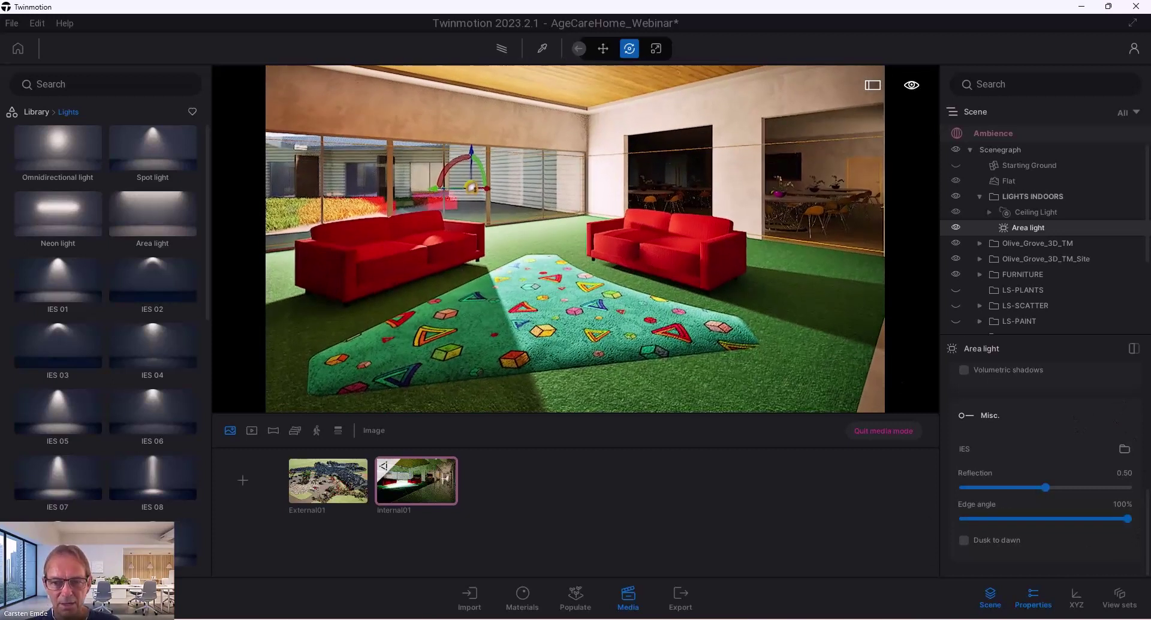
- Compare the lounge view in Path tracer and Real time rendering, ending on Real time
scroll(1067, 422, "up", 5)
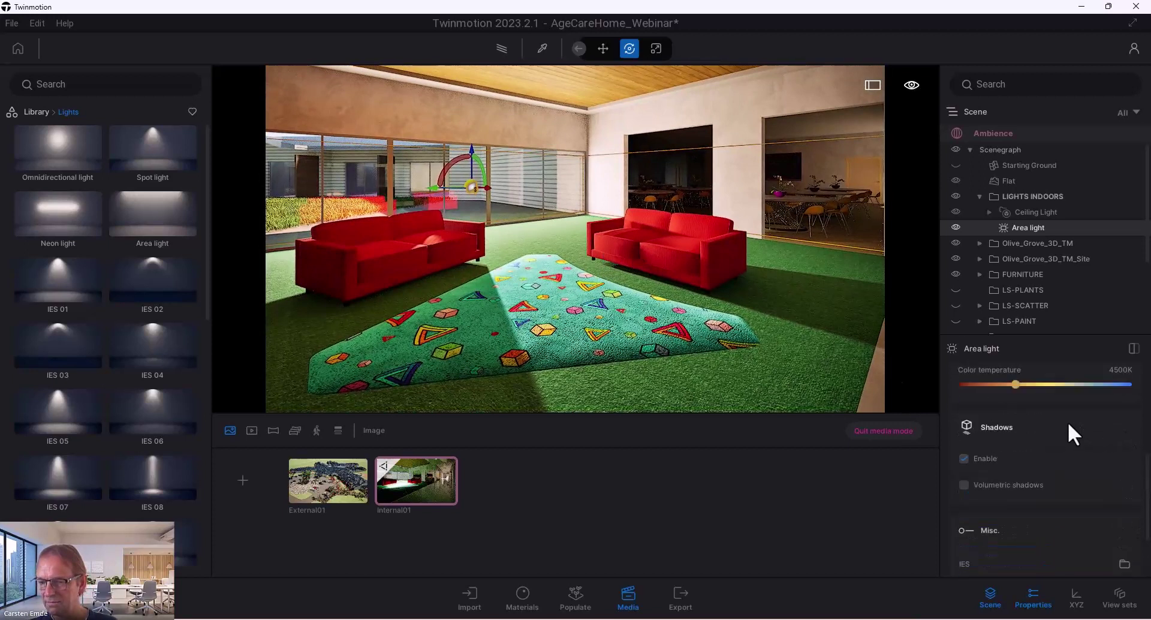
scroll(1067, 431, "up", 4)
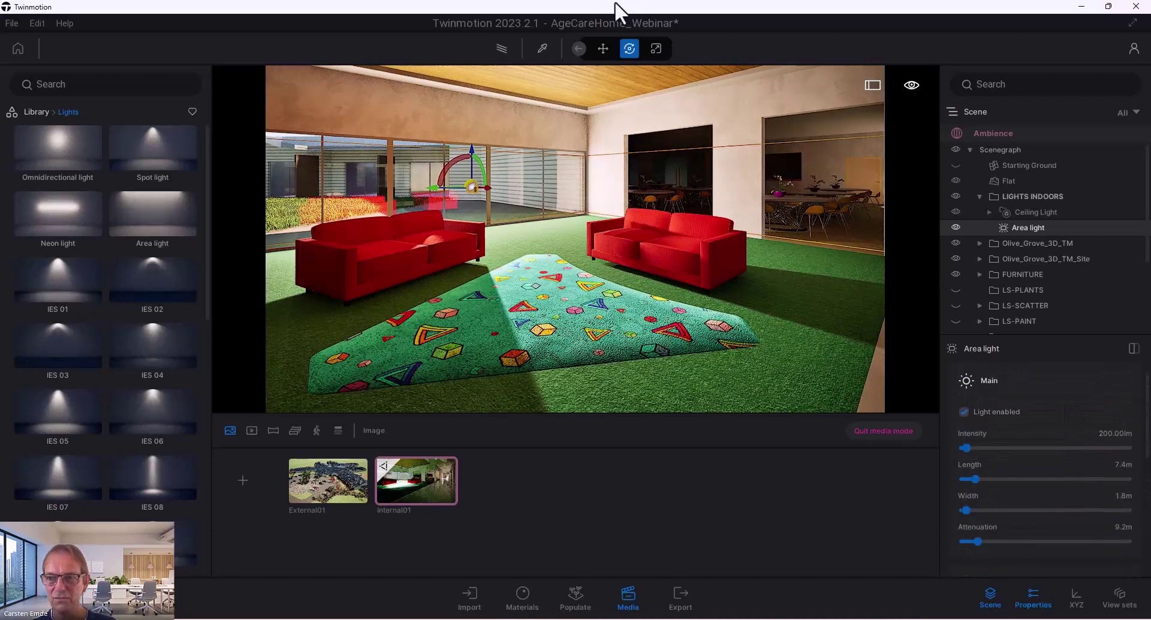
left_click(501, 52)
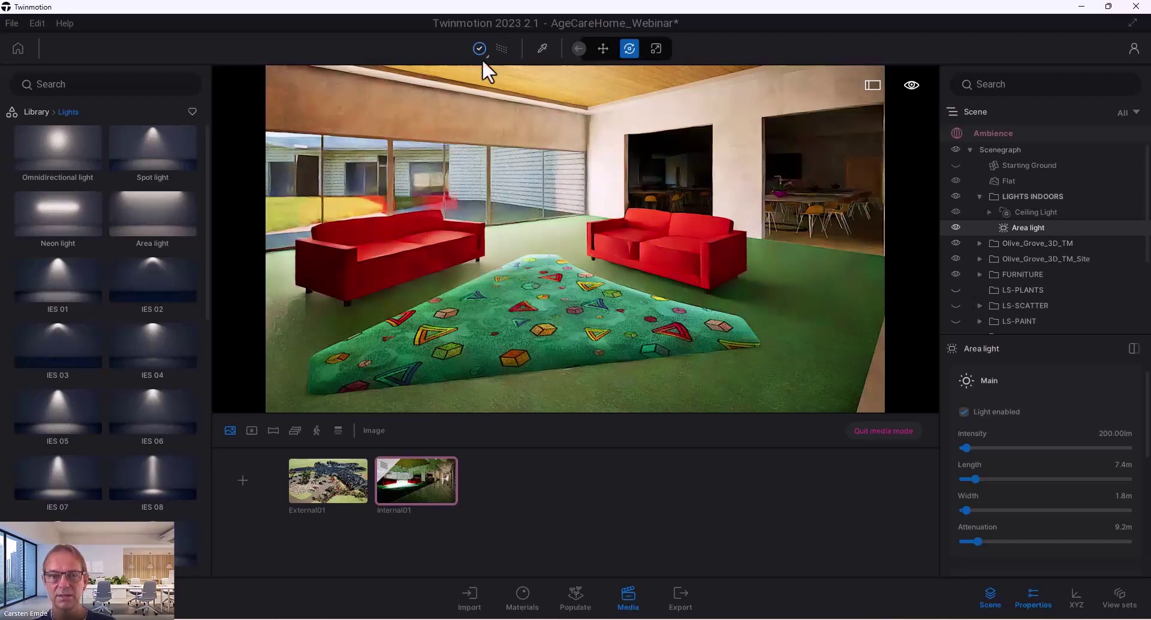
left_click(502, 47)
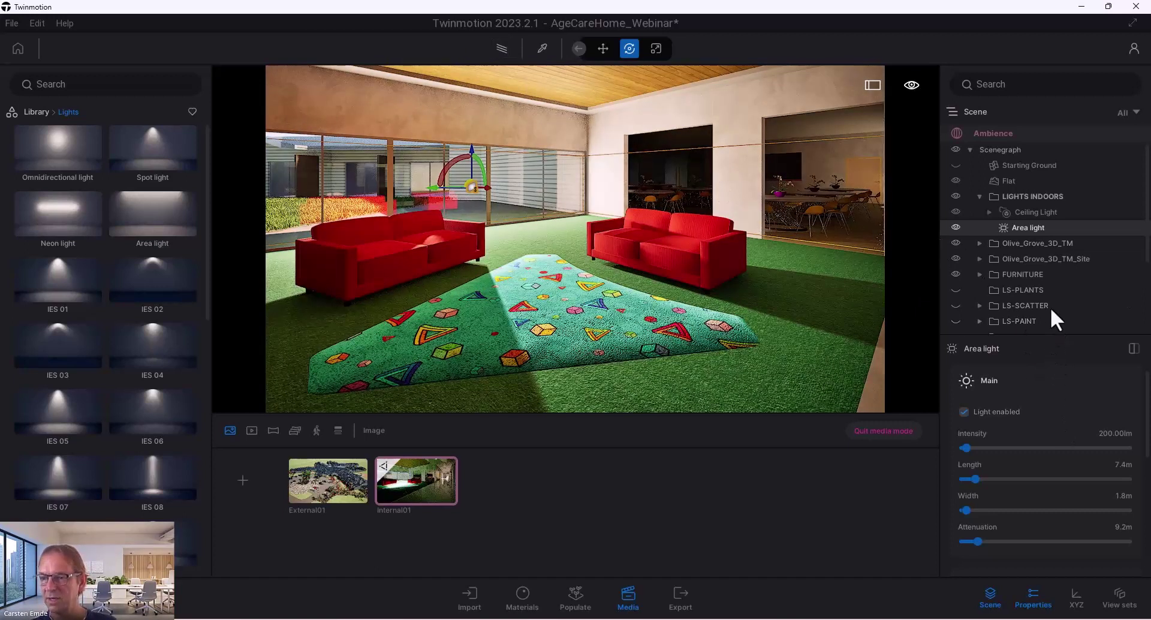
- Review the Internal01 image's camera and FX settings in the scene's Ambience
left_click(1001, 132)
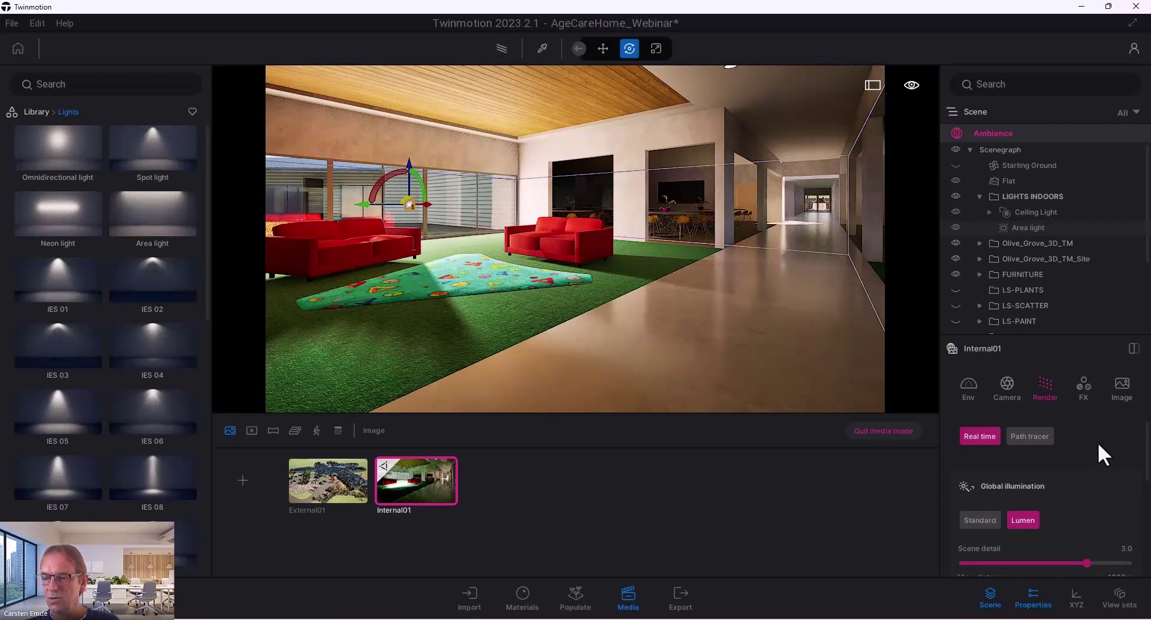
left_click(1008, 390)
scroll(1054, 447, "down", 2)
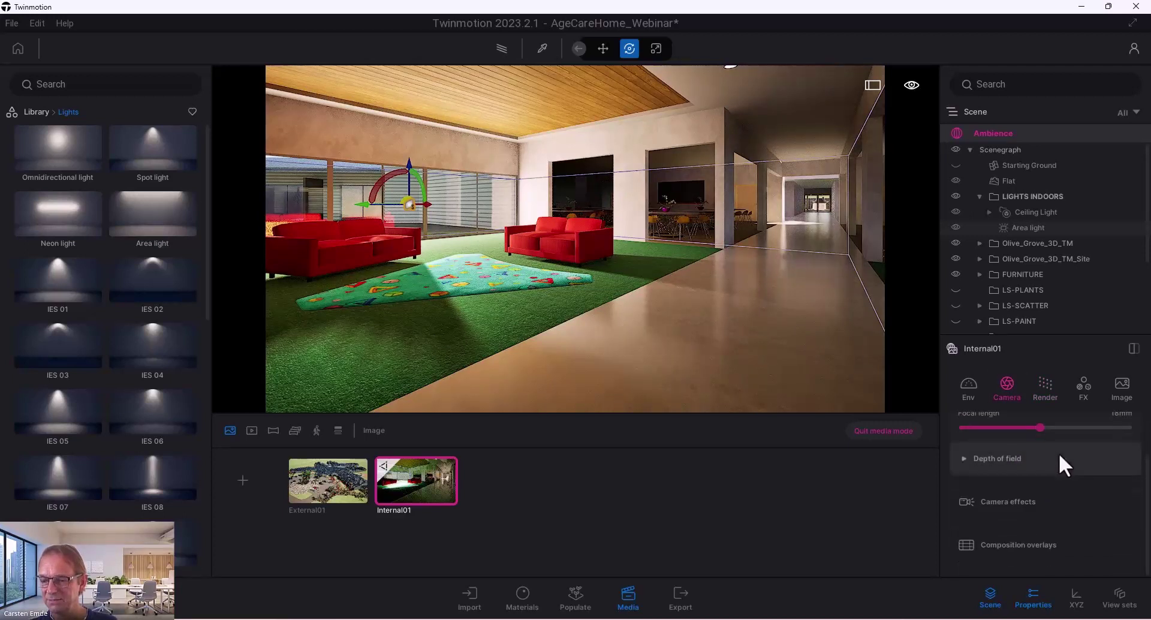
scroll(1067, 480, "up", 2)
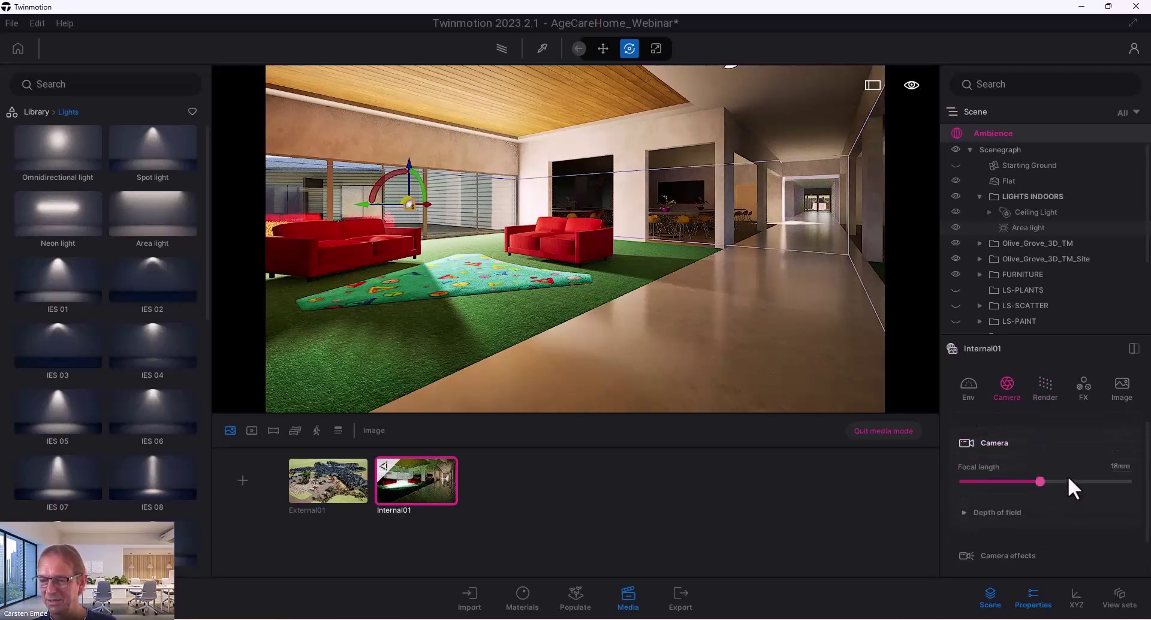
left_click(1084, 389)
scroll(1091, 470, "down", 2)
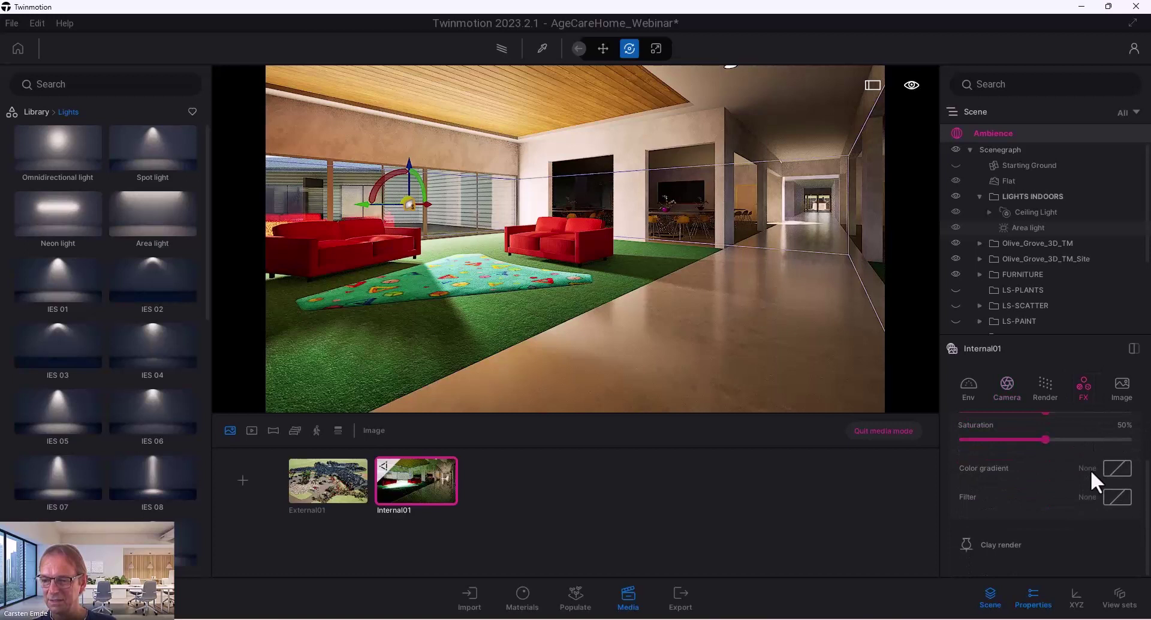
scroll(1092, 469, "up", 2)
- Review the Internal01 image's environment settings, including the global lighting details, HDRI environment, horizon and sun location
left_click(973, 387)
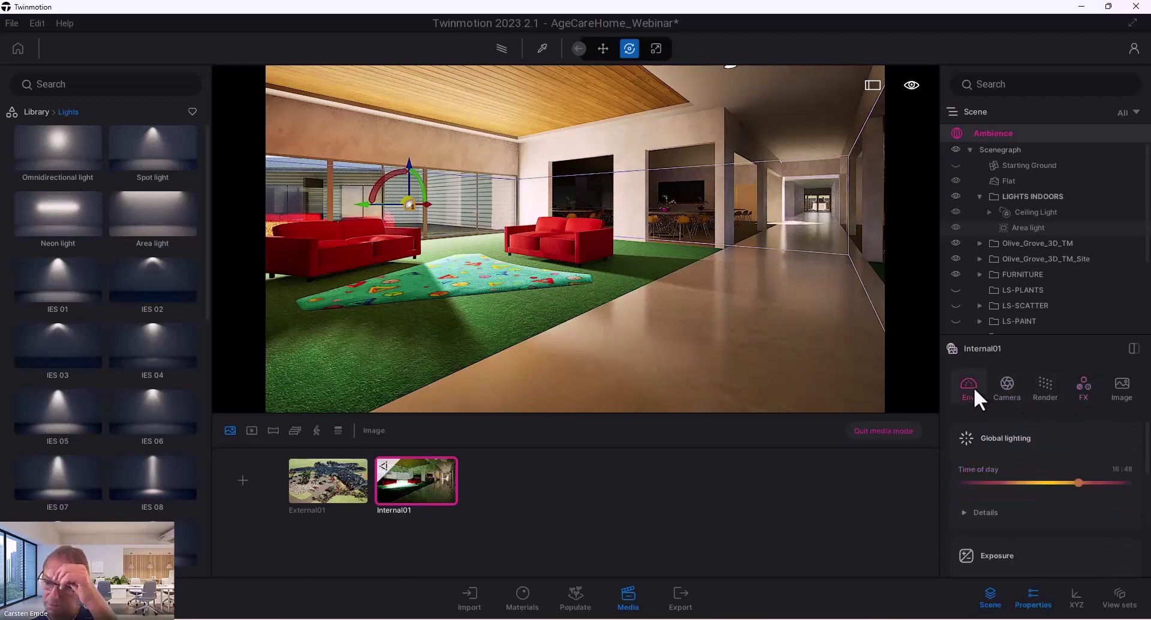
scroll(1022, 452, "down", 4)
scroll(1006, 460, "down", 5)
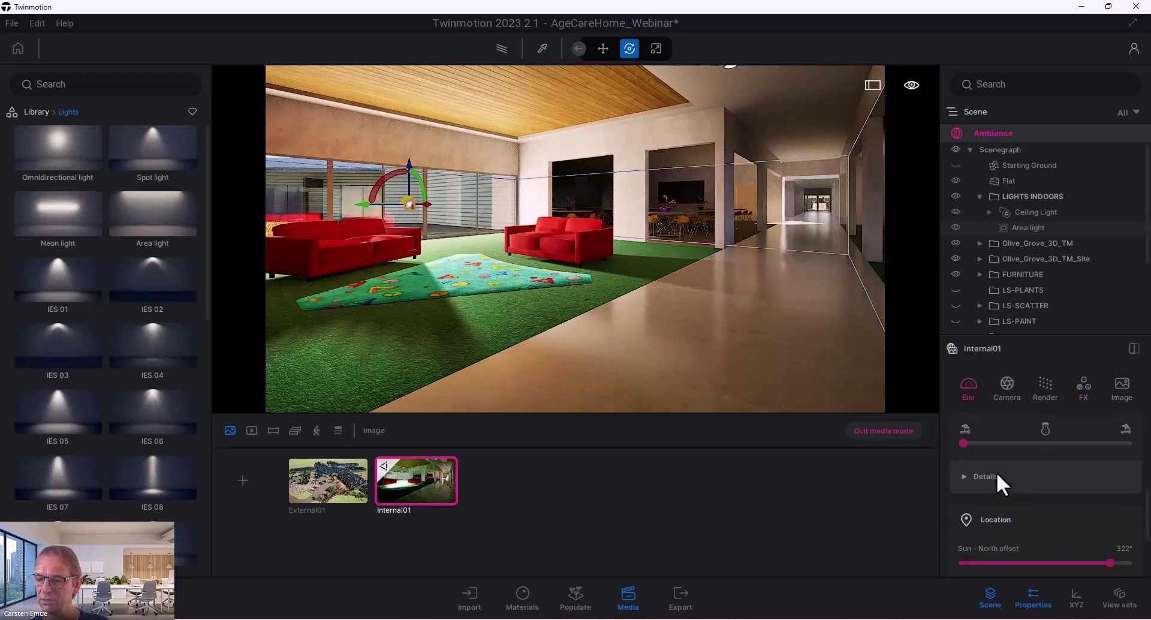
scroll(1024, 476, "up", 7)
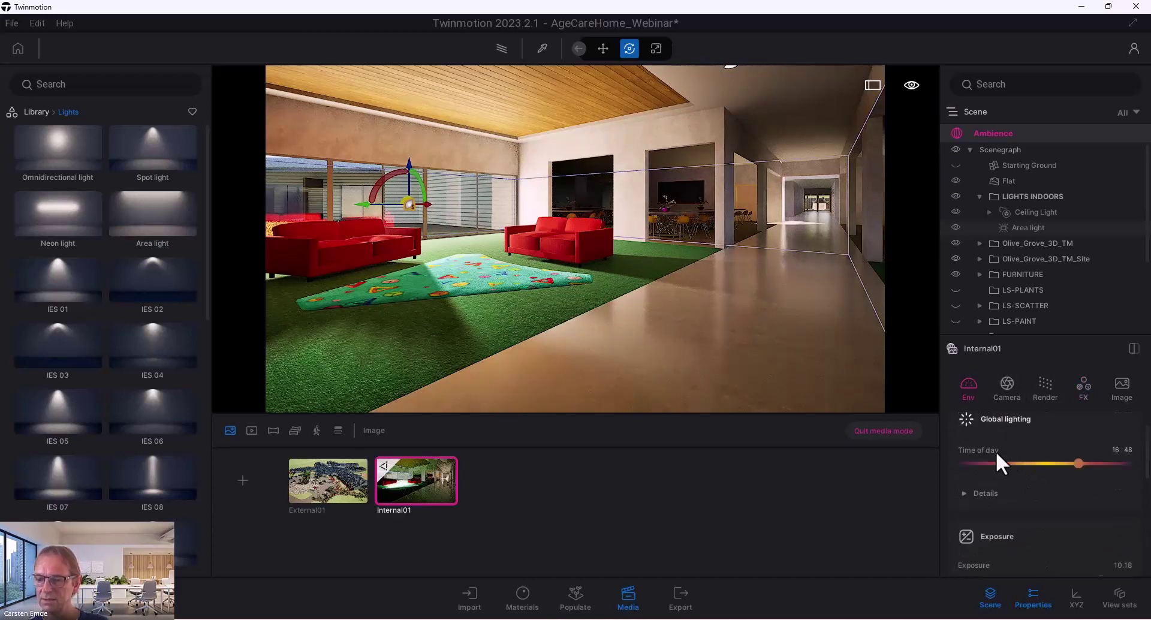
left_click(964, 493)
scroll(1045, 487, "down", 2)
scroll(1045, 487, "down", 5)
scroll(1045, 487, "down", 3)
scroll(1046, 498, "down", 8)
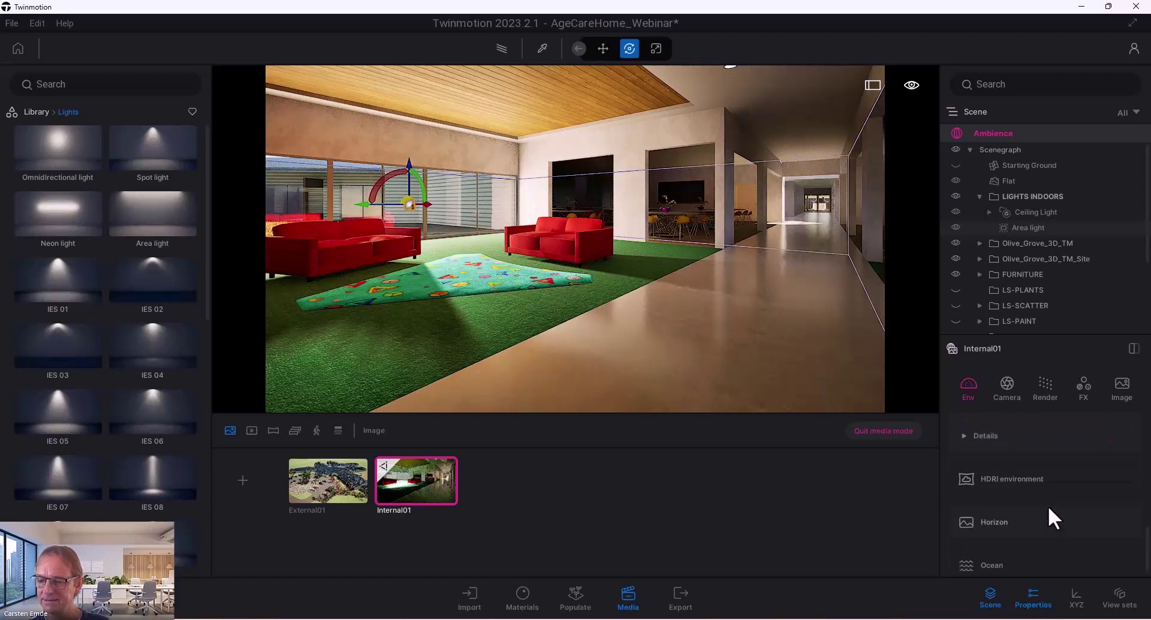
scroll(1052, 549, "up", 3)
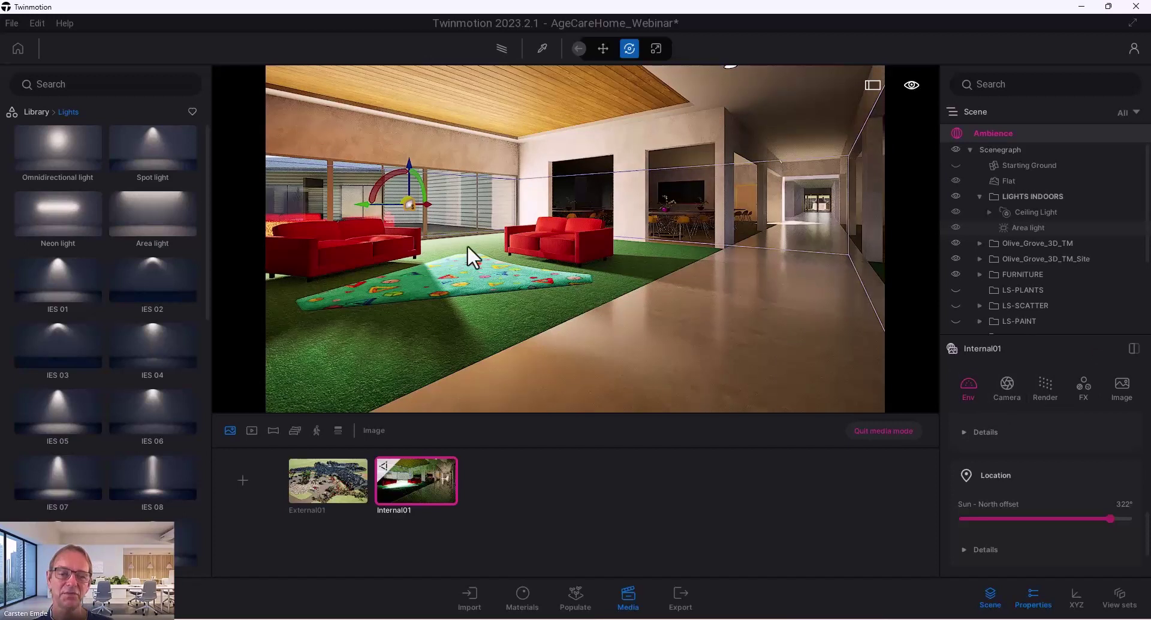
- Examine the area light's effect around the sofas, the dark dining room and the corridor with its ceiling light
scroll(510, 250, "up", 5)
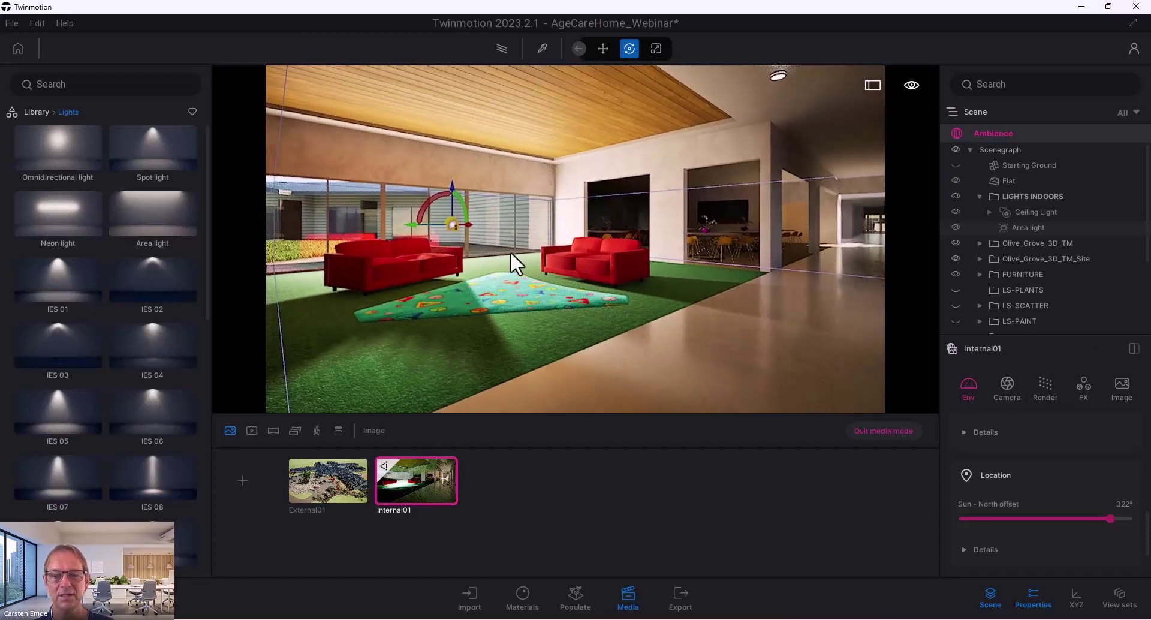
left_click_drag(539, 292, 595, 356)
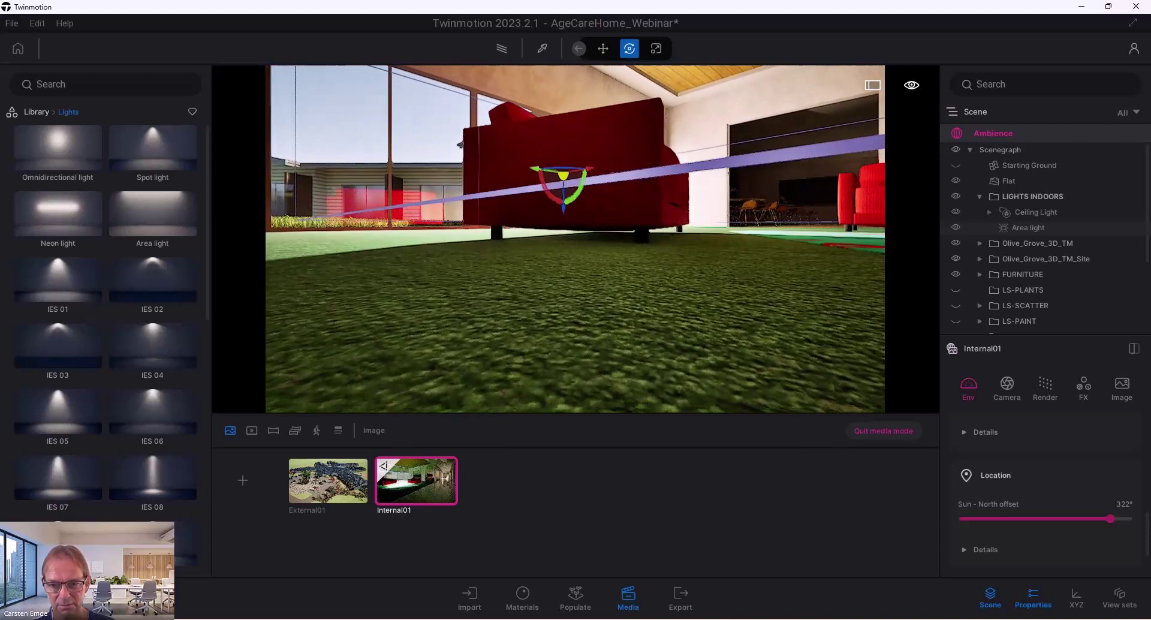
scroll(574, 239, "down", 6)
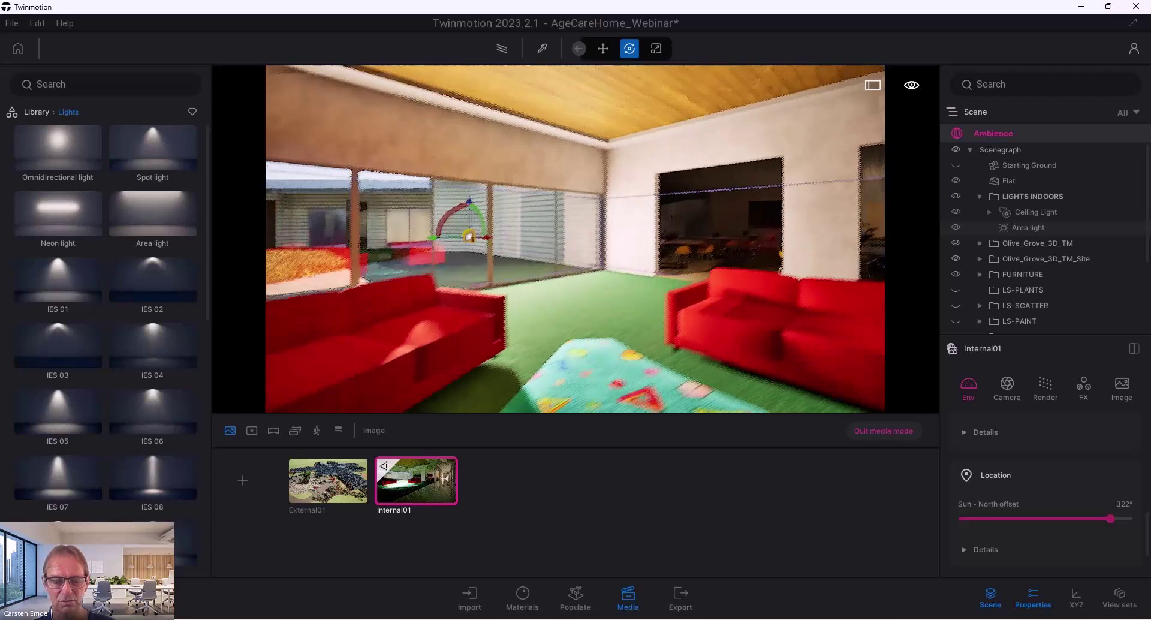
scroll(545, 311, "up", 3)
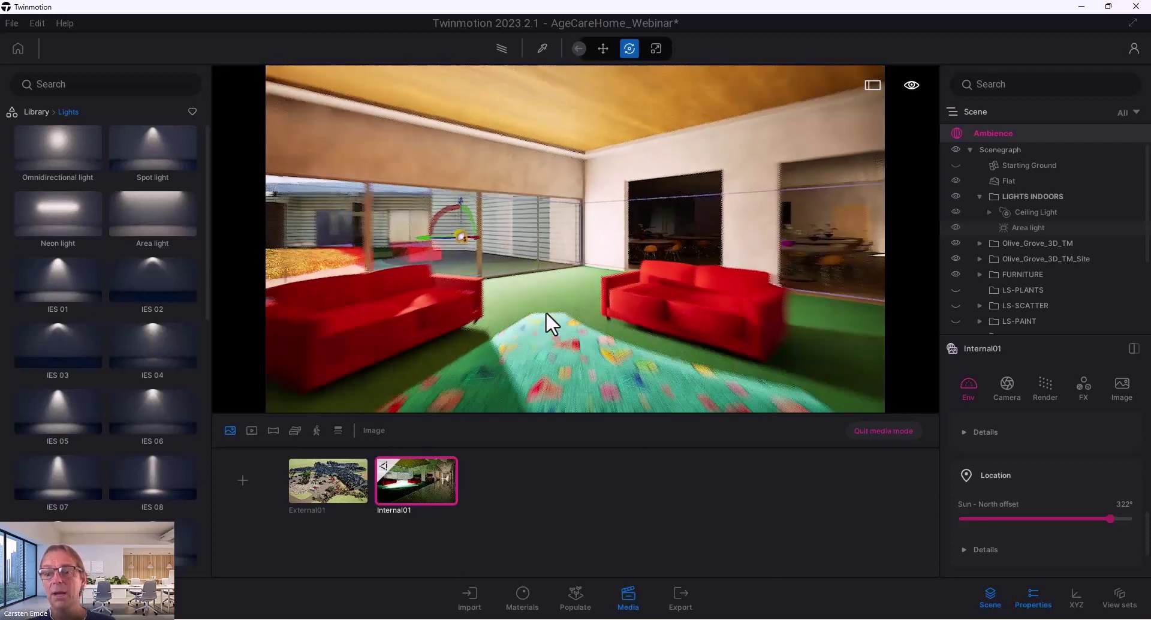
scroll(546, 311, "down", 4)
mouse_move(675, 377)
left_mouse_down()
mouse_move(650, 386)
mouse_move(684, 393)
left_mouse_up()
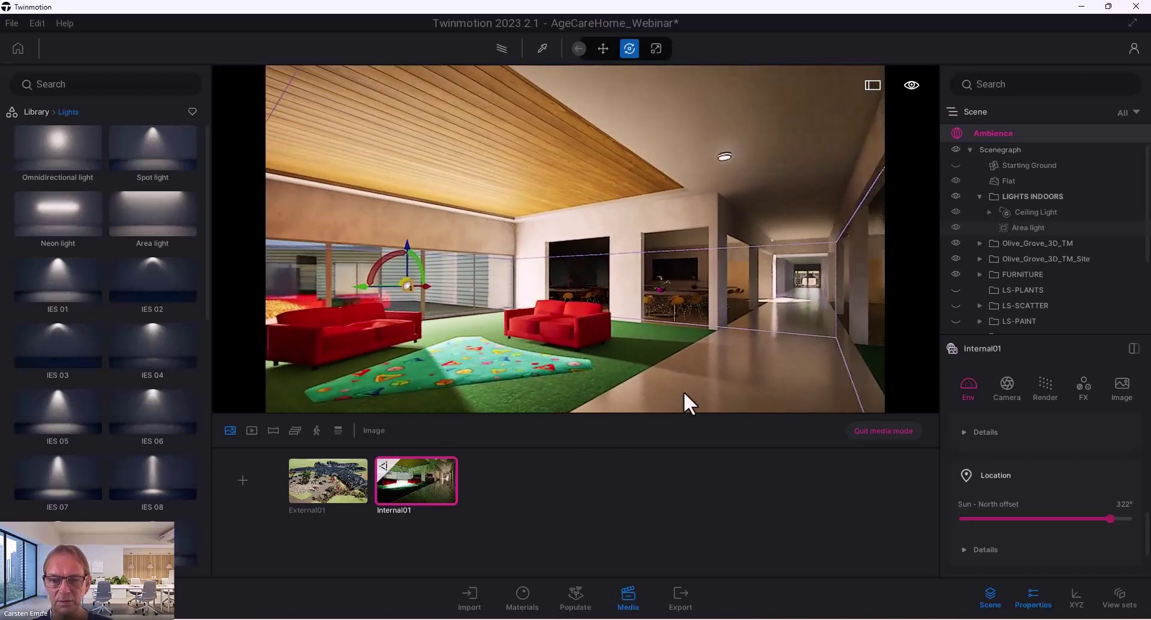
scroll(679, 297, "up", 8)
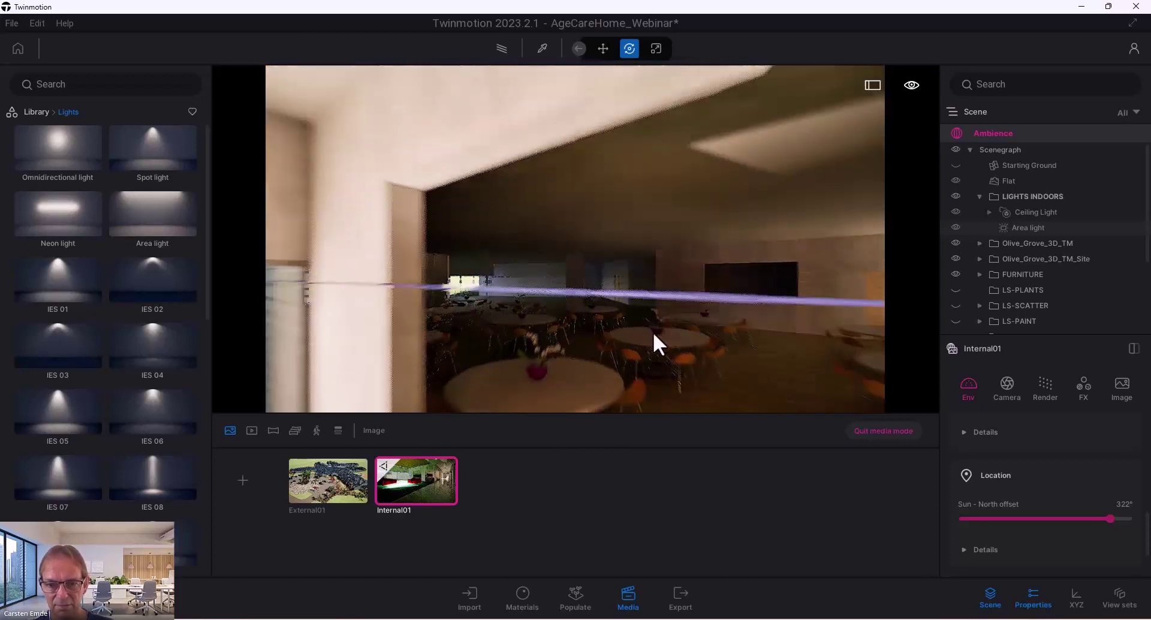
left_click_drag(621, 354, 372, 290)
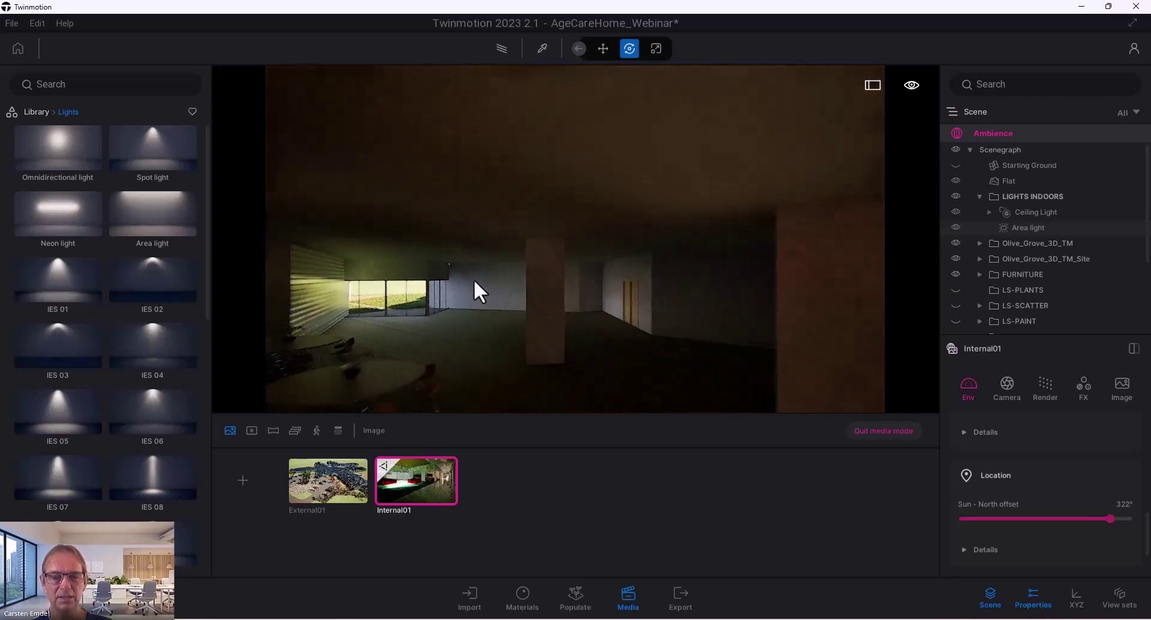
scroll(473, 278, "down", 6)
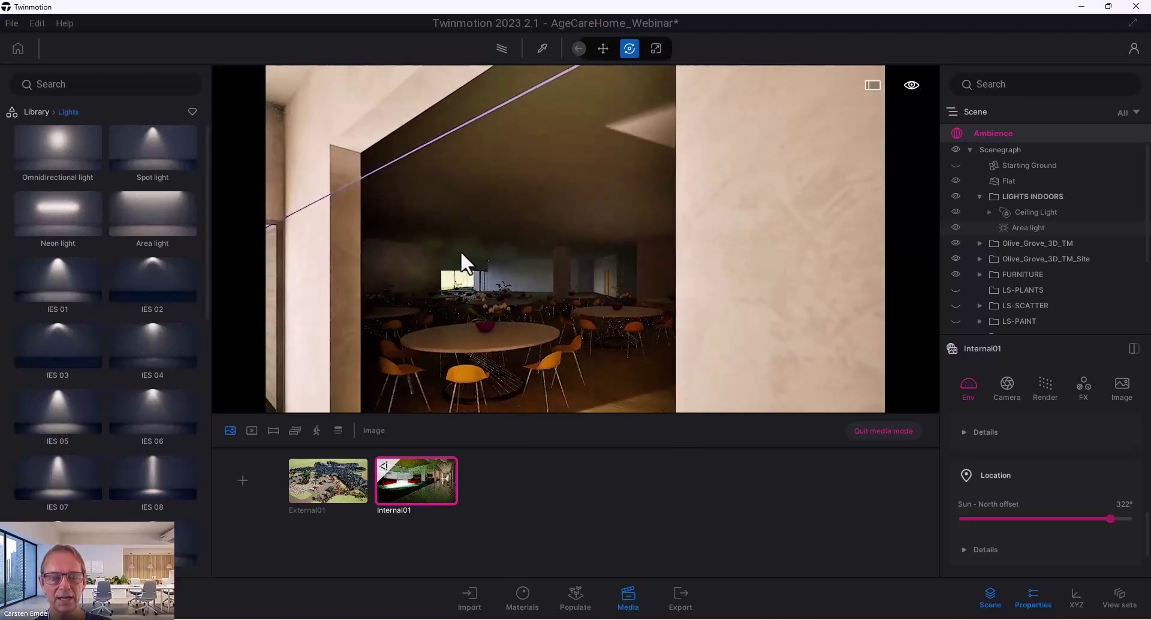
scroll(554, 260, "down", 5)
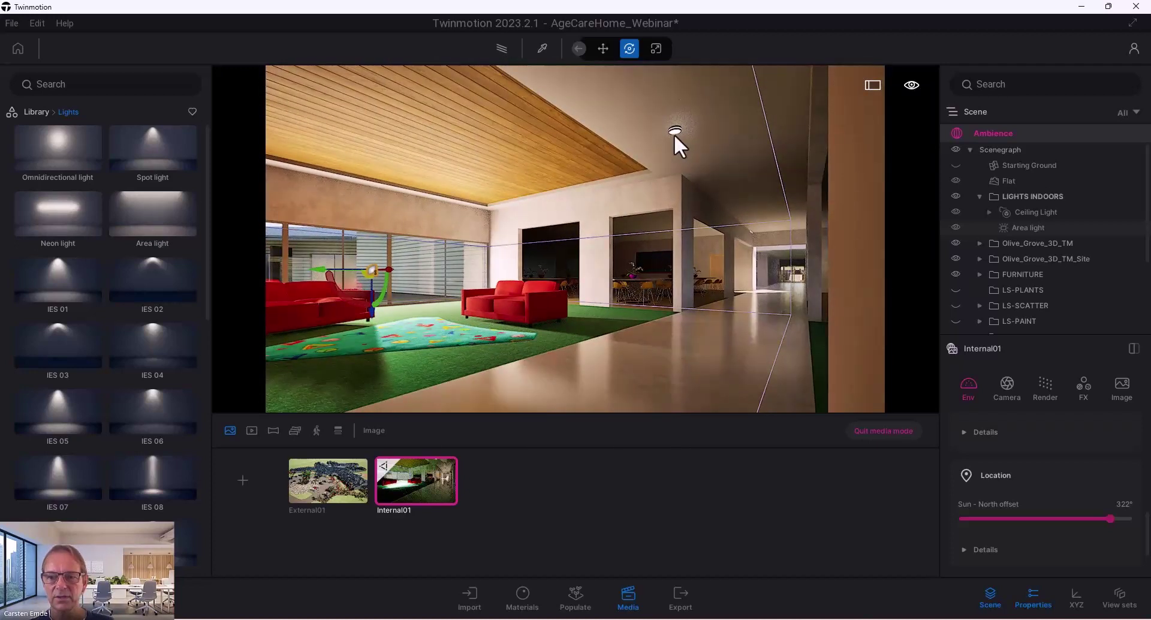
scroll(698, 289, "up", 2)
scroll(693, 297, "down", 2)
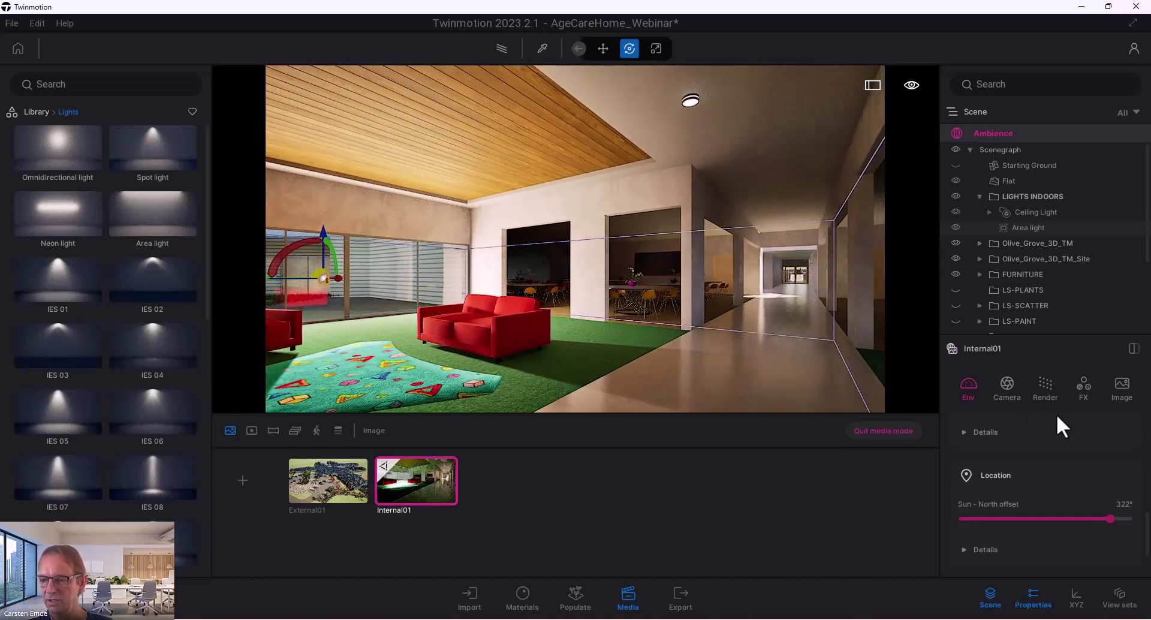
- Set the area light's intensity to 100 lm
left_click(1027, 225)
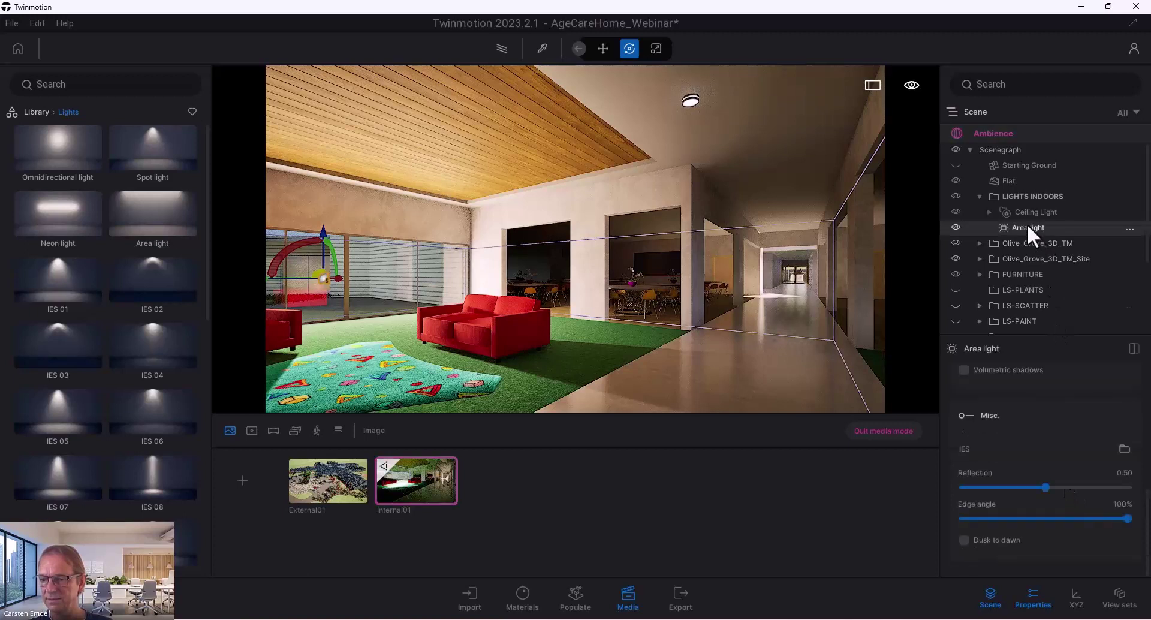
scroll(1089, 425, "up", 5)
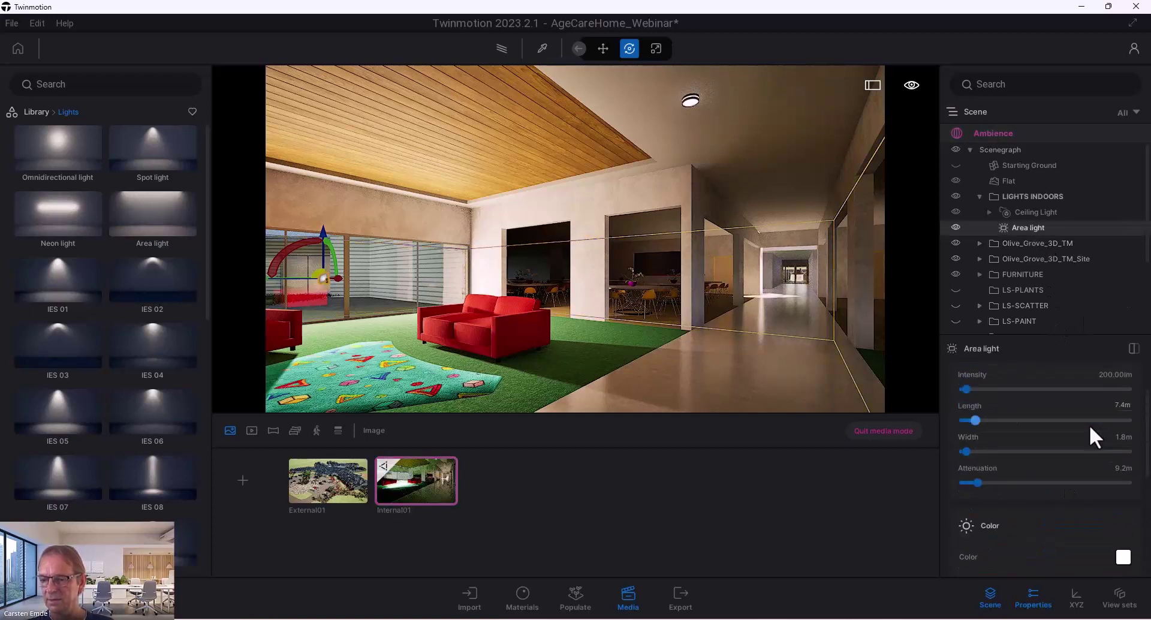
scroll(1089, 424, "up", 1)
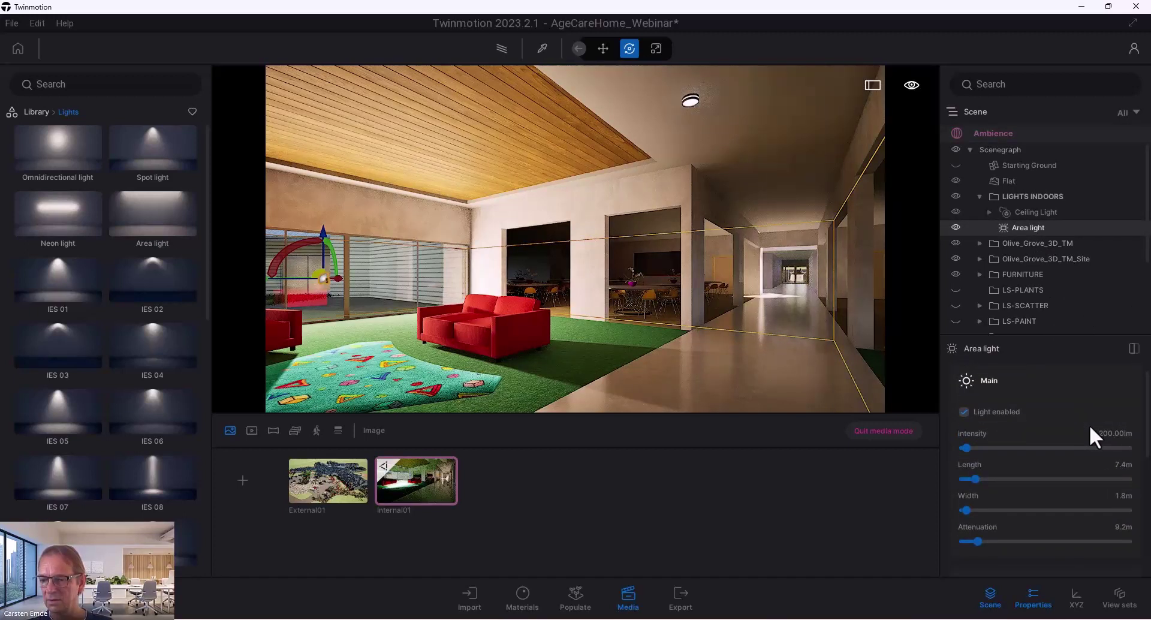
left_click(1107, 433)
type("1")
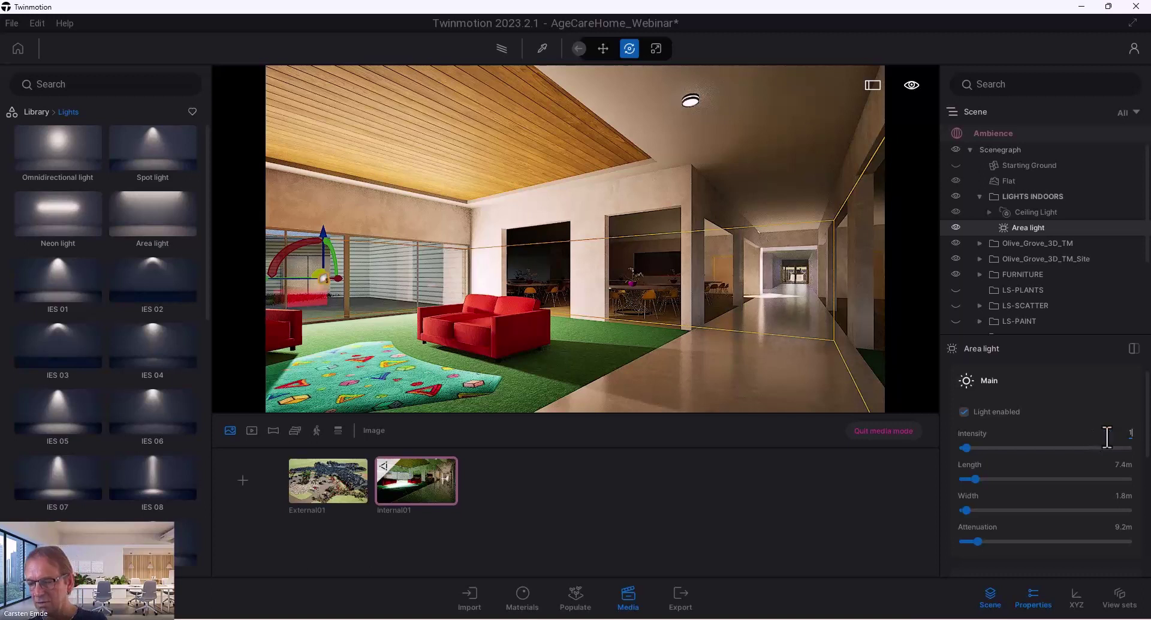
type("00")
key("Return")
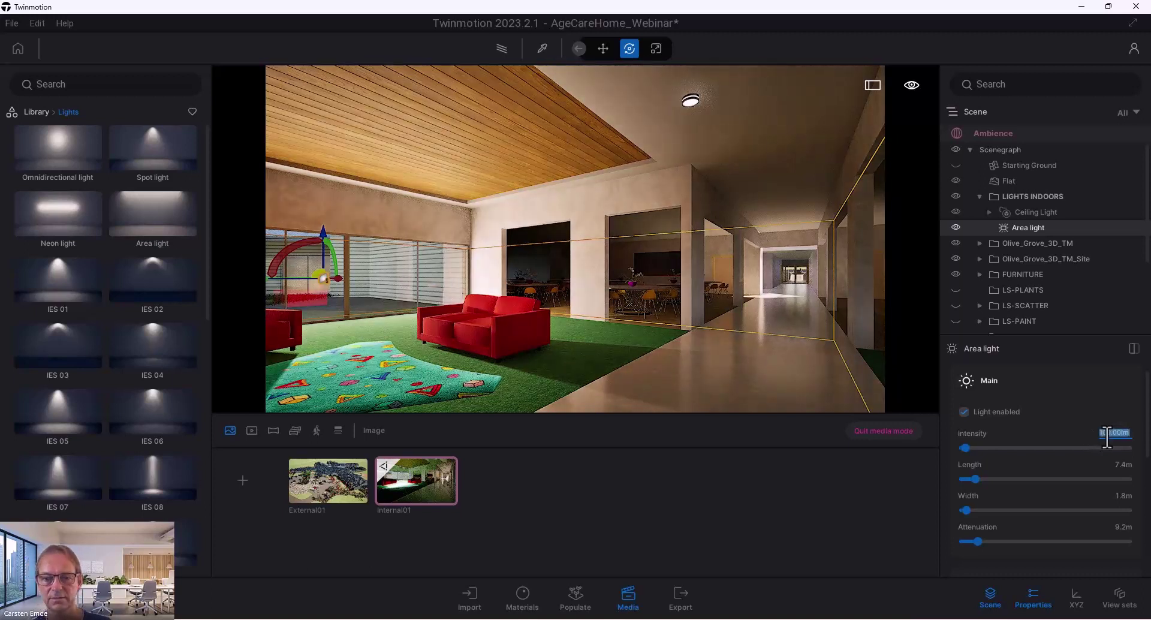
- Select the corridor's ceiling light and sample the material of its bright lamp surface for editing
left_click(689, 102)
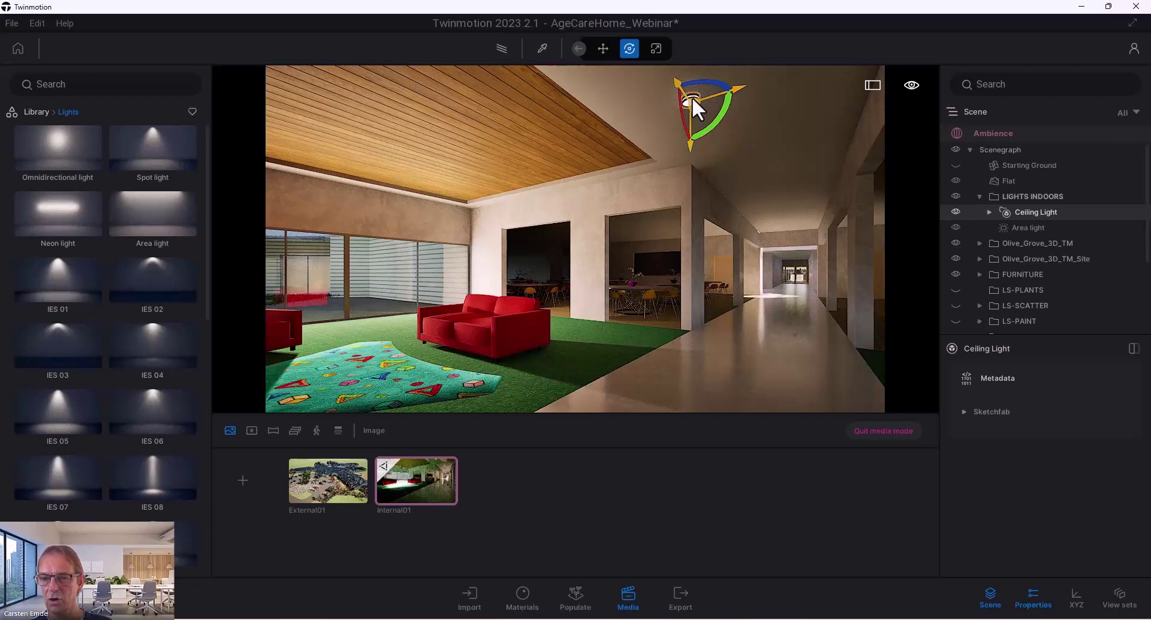
scroll(695, 102, "up", 5)
left_click_drag(712, 115, 598, 76)
left_click(548, 49)
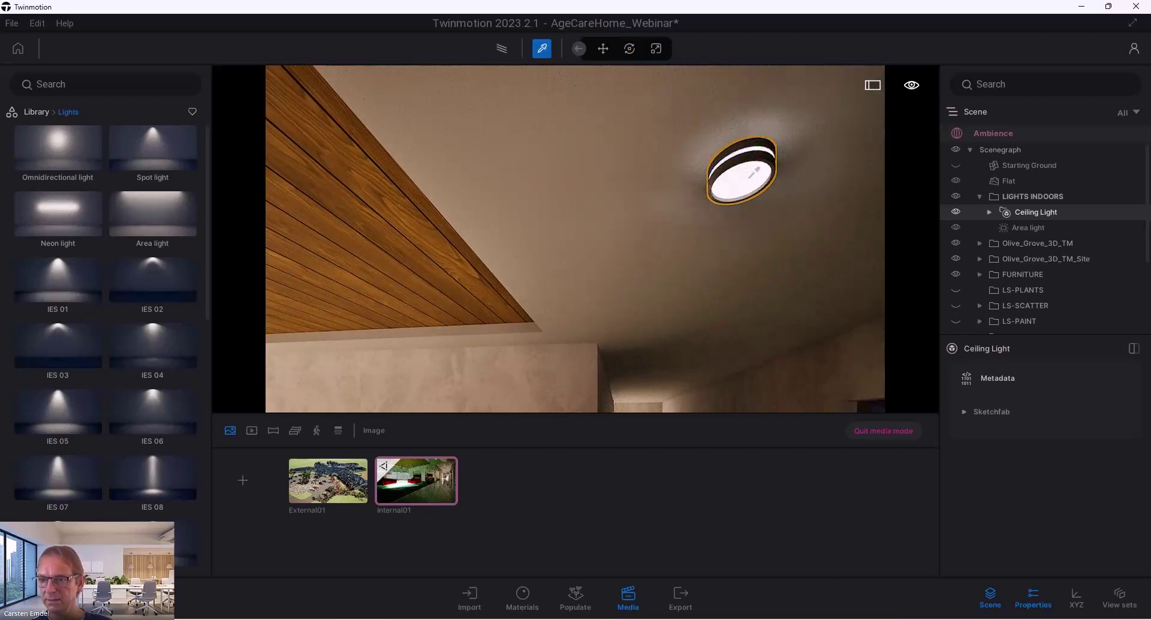
left_click(751, 176)
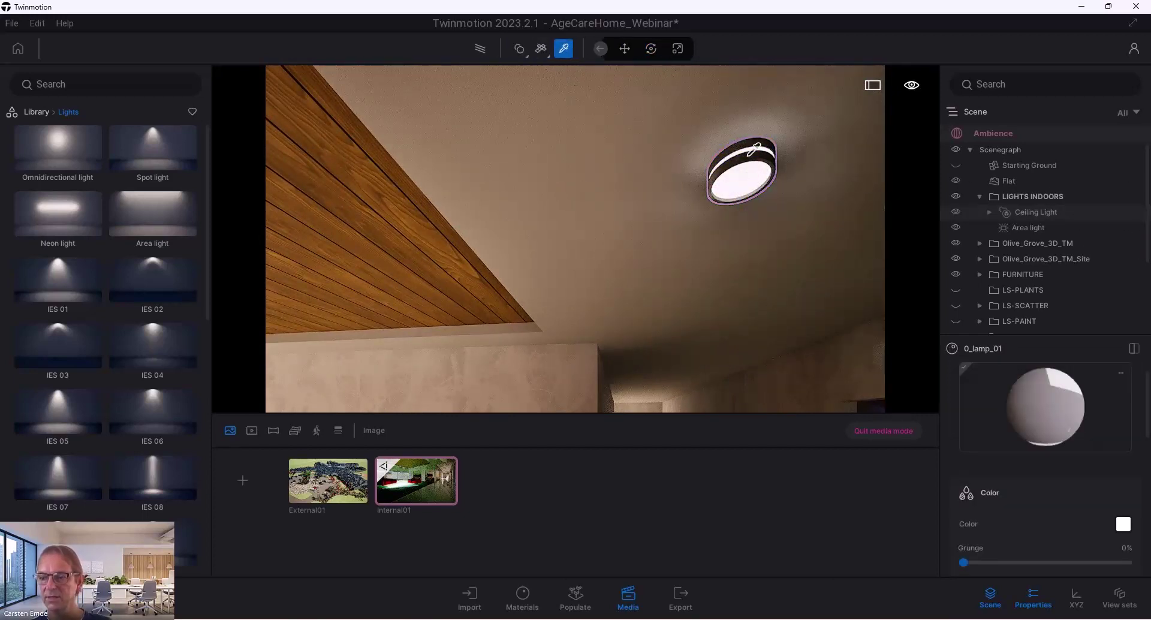
- Test the ceiling lamp material's emissive glow at 0 and set it to 5
scroll(1072, 447, "down", 2)
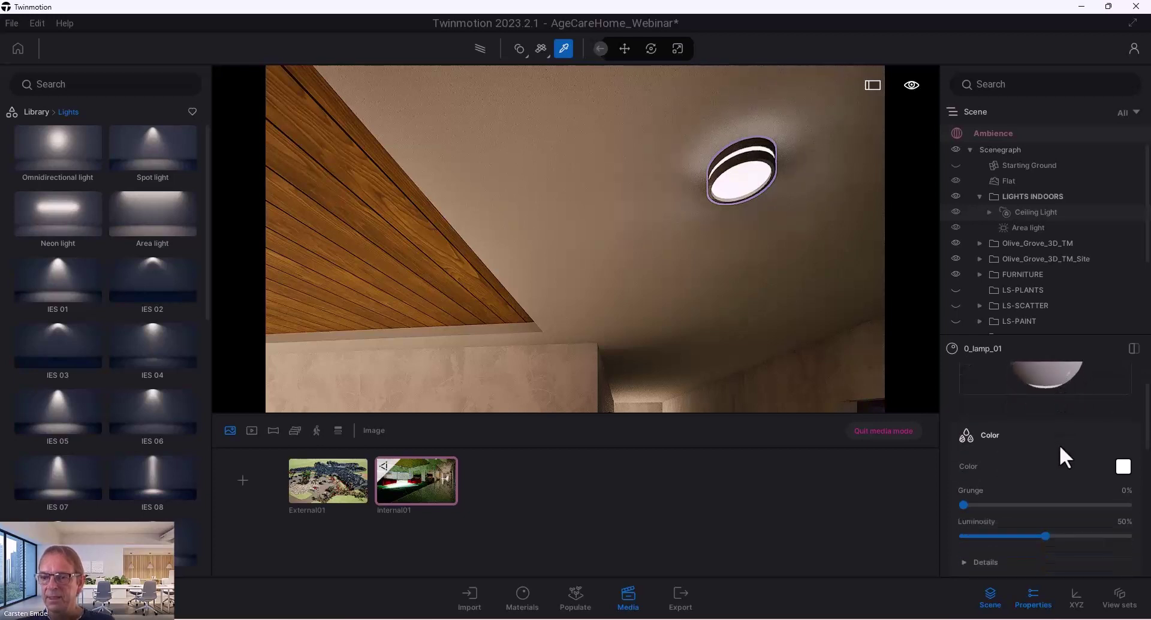
scroll(1028, 428, "down", 6)
scroll(1028, 428, "down", 9)
scroll(1030, 437, "down", 3)
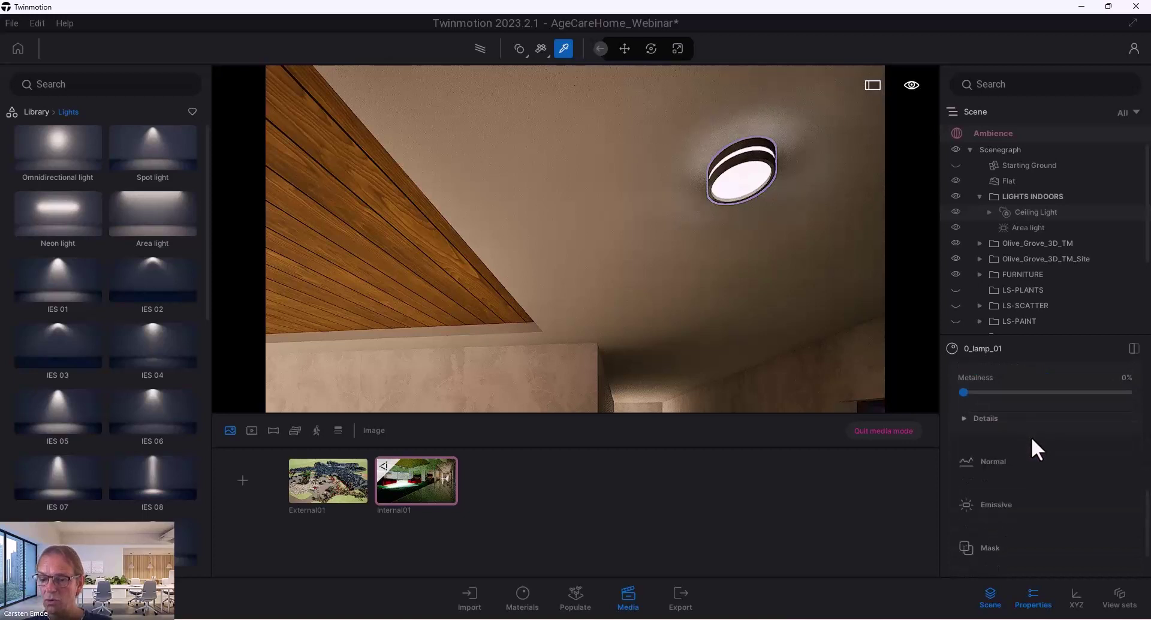
left_click(1118, 511)
type("0")
key("Return")
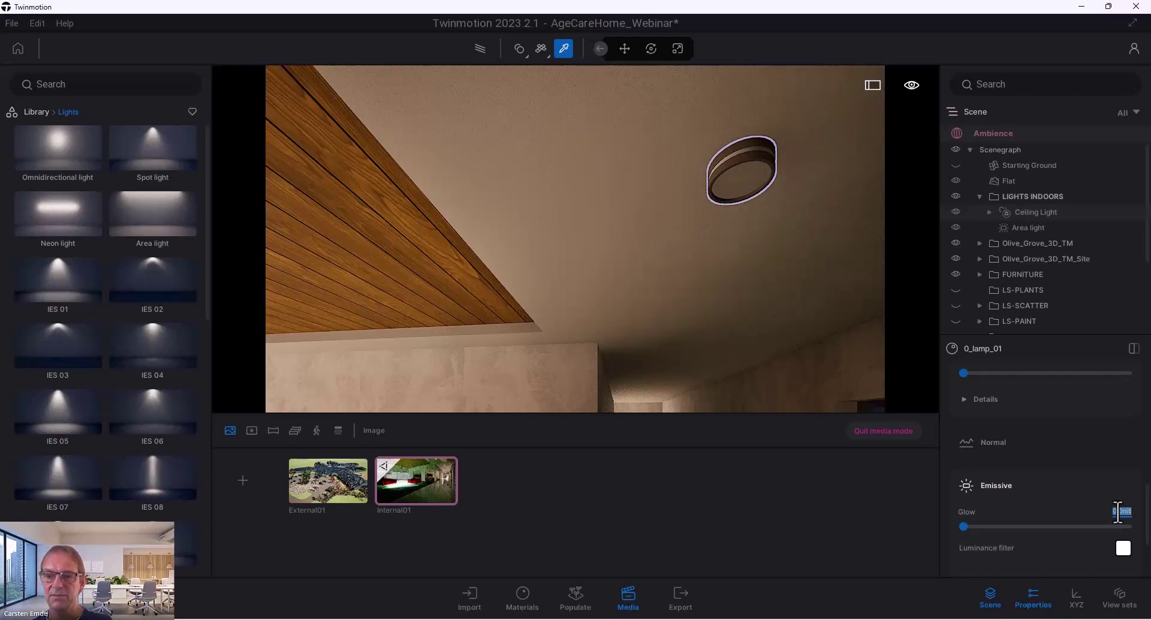
type("5")
key("Return")
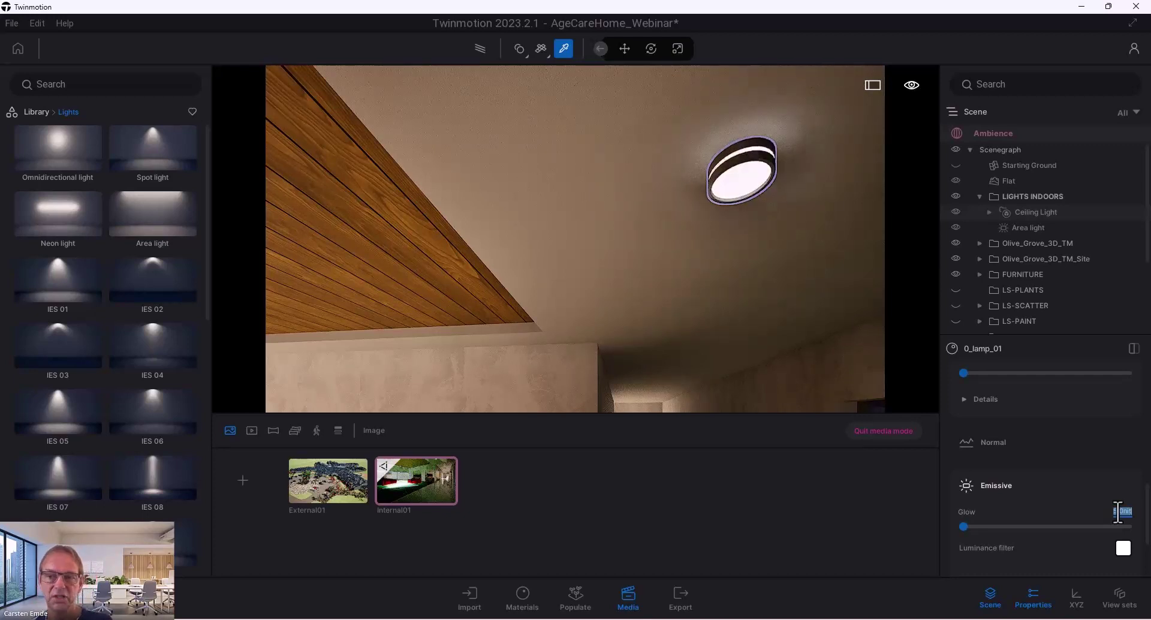
- Set the ceiling lamp material's emissive glow to 50 nit and make the Ceiling Light the active container
type("0")
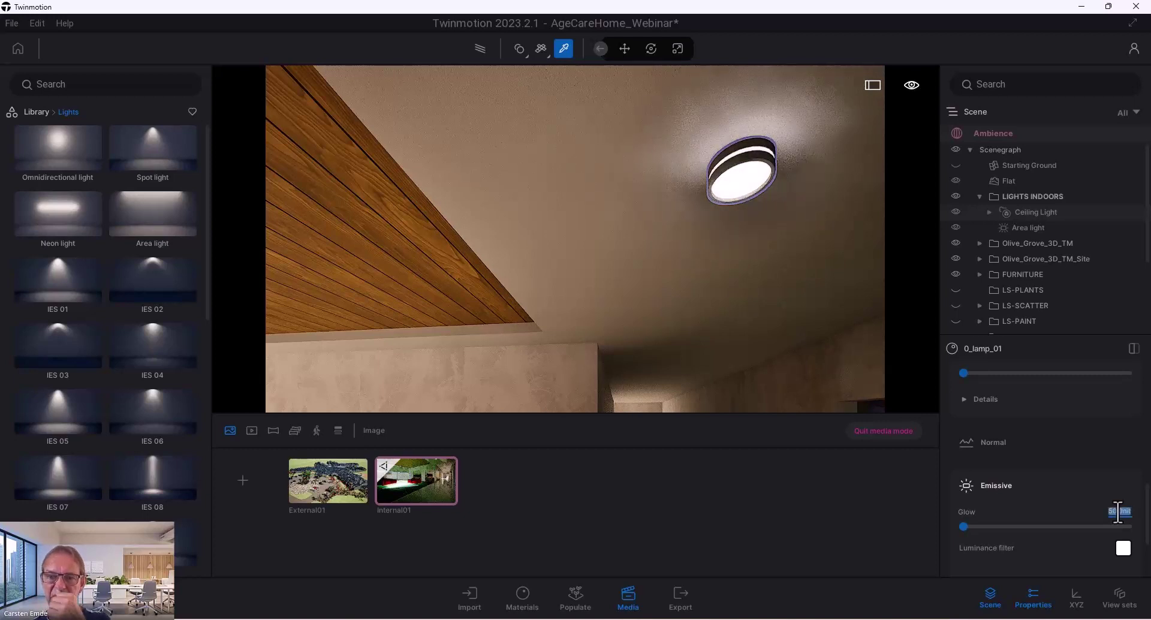
key("Return")
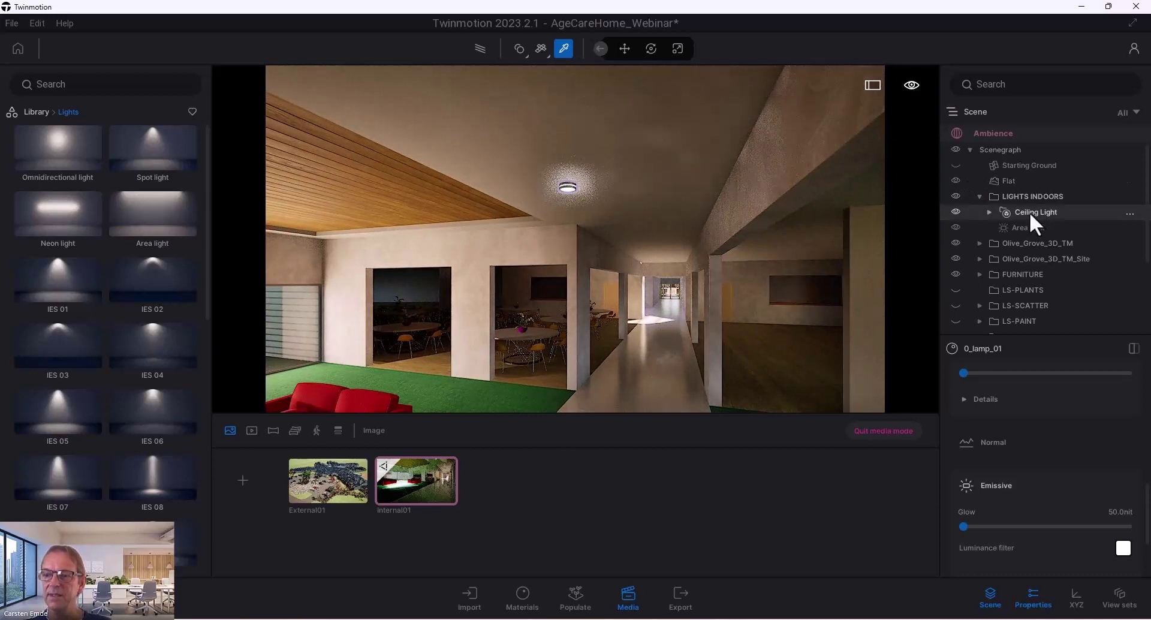
right_click(1030, 211)
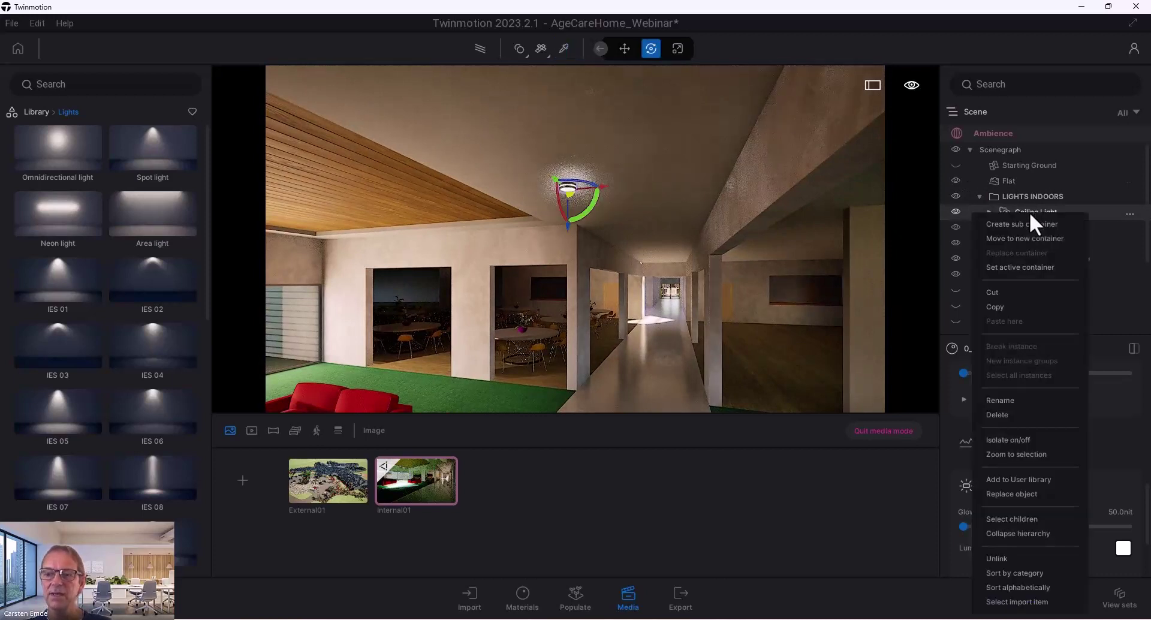
left_click(1013, 266)
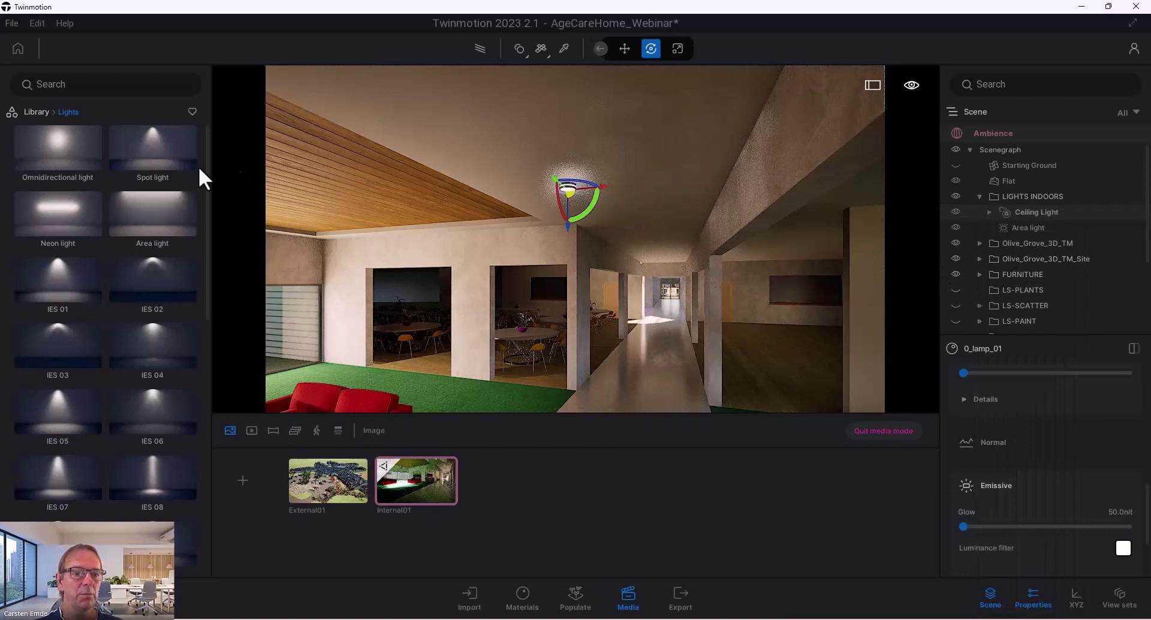
- Place a spot light from the lights library just below the corridor's ceiling light, inside its container
left_click_drag(157, 136, 290, 174)
scroll(615, 253, "up", 5)
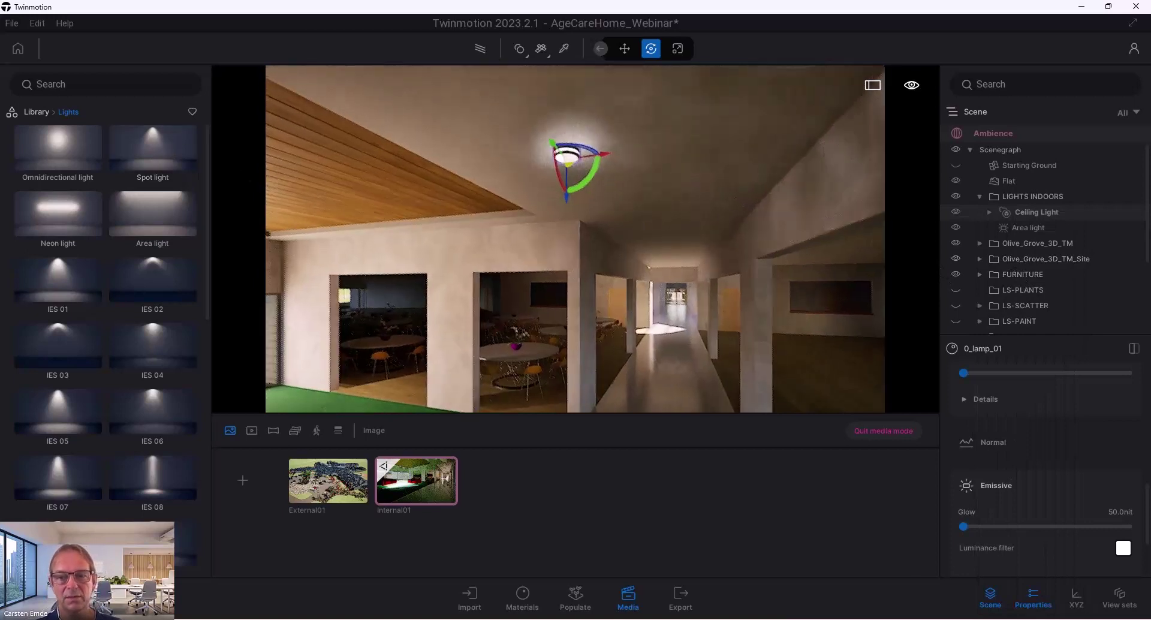
left_click_drag(150, 134, 606, 170)
scroll(644, 191, "up", 3)
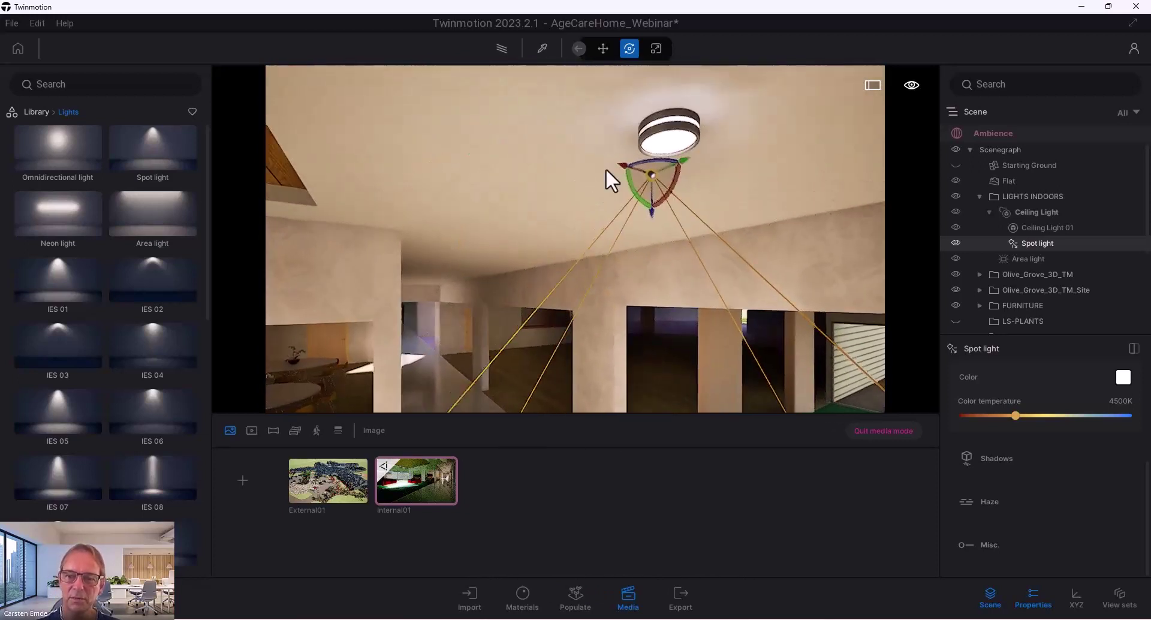
- Move the spot light up to the underside of the ceiling lamp, checking its placement from several angles
left_click_drag(652, 214, 744, 253)
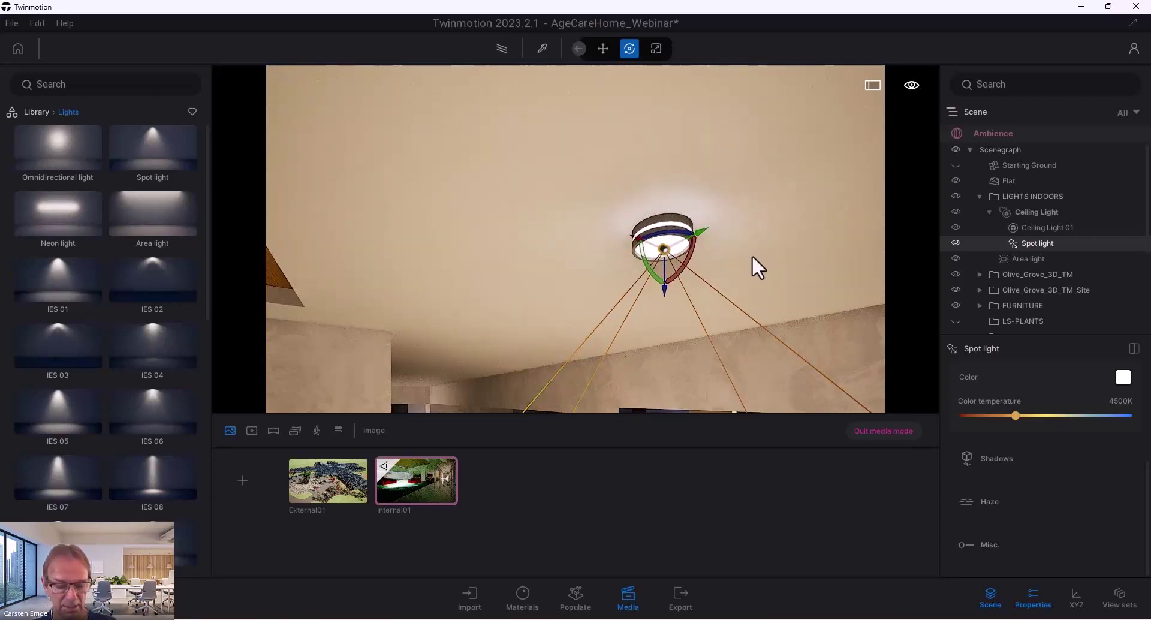
scroll(730, 252, "up", 3)
left_click_drag(735, 273, 649, 219)
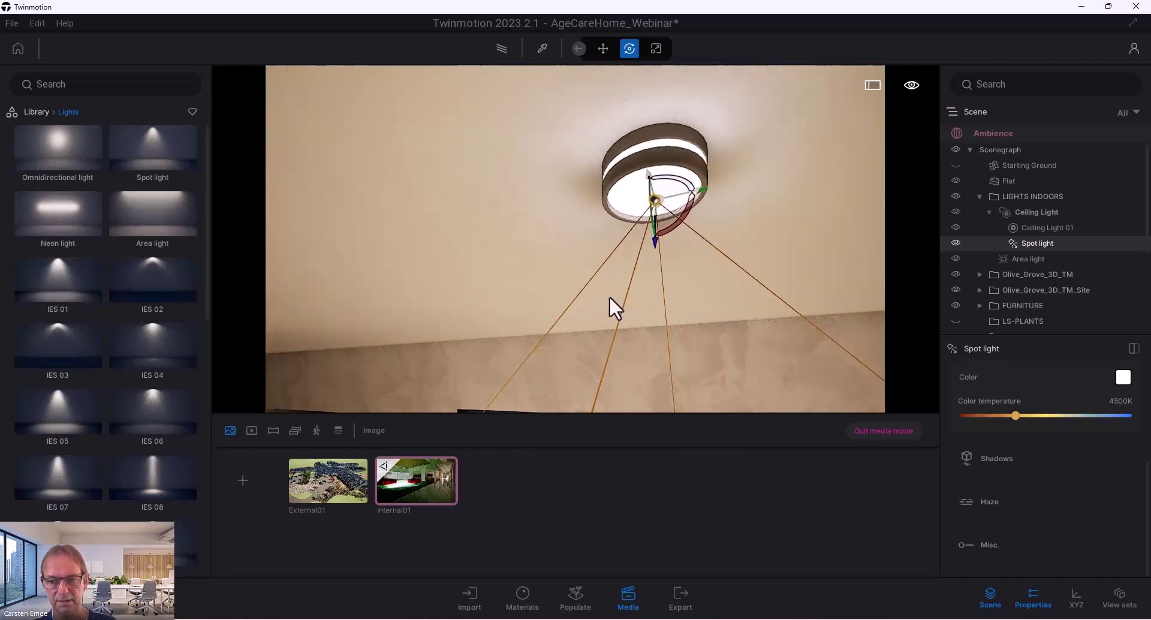
scroll(647, 290, "down", 5)
left_click_drag(647, 290, 671, 333)
scroll(770, 264, "up", 5)
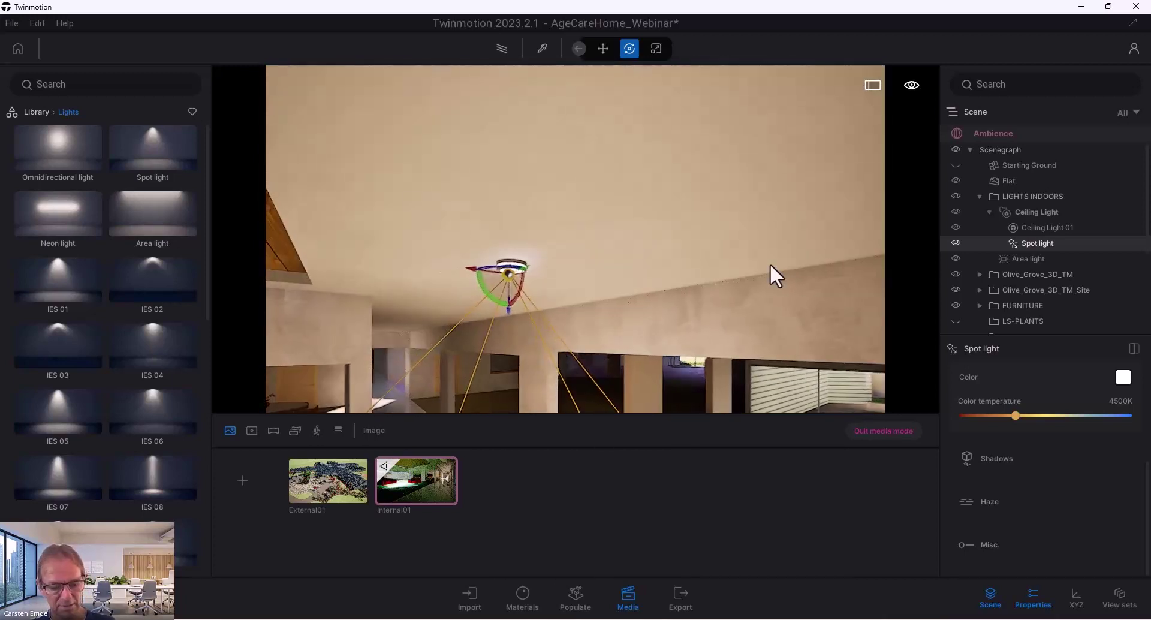
scroll(501, 300, "up", 3)
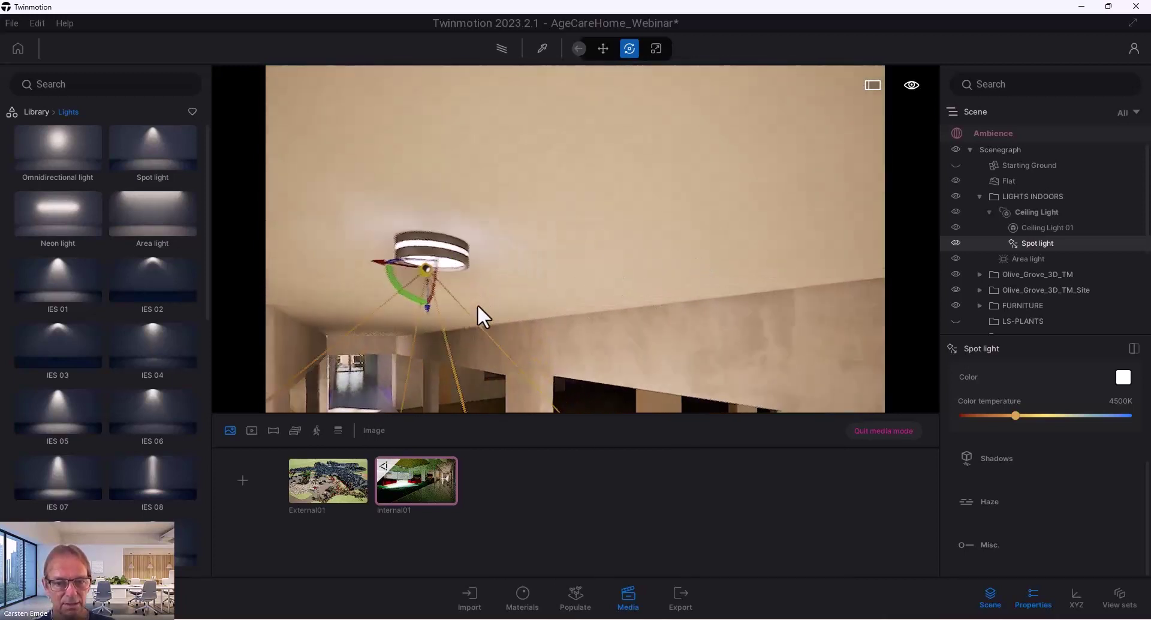
left_click_drag(416, 308, 418, 269)
scroll(418, 269, "down", 5)
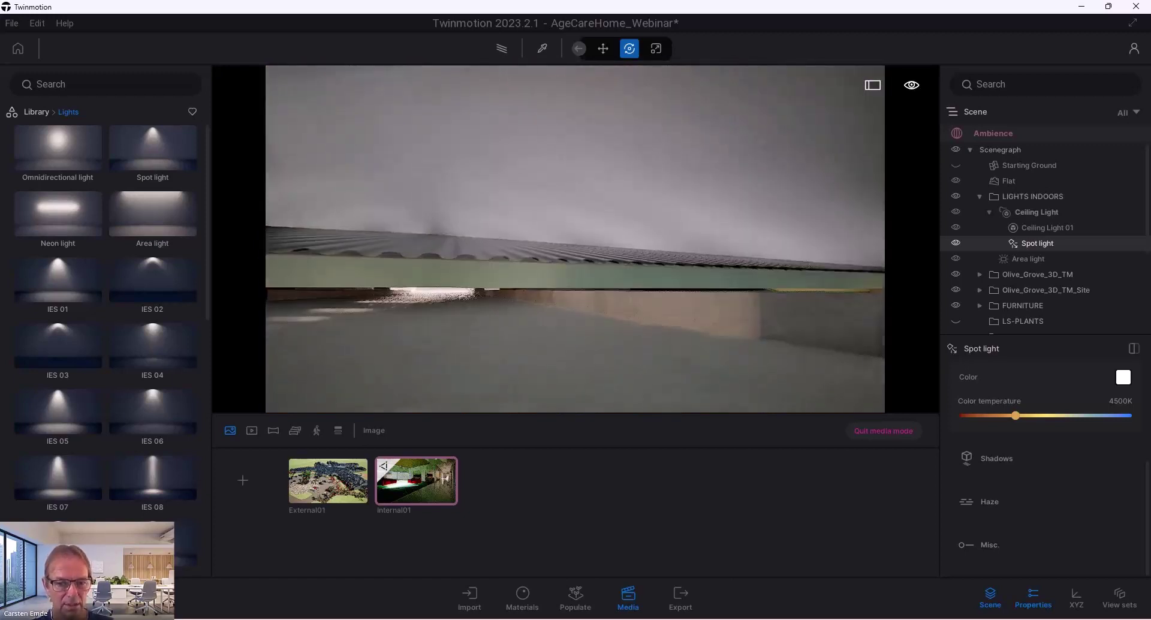
scroll(575, 239, "down", 5)
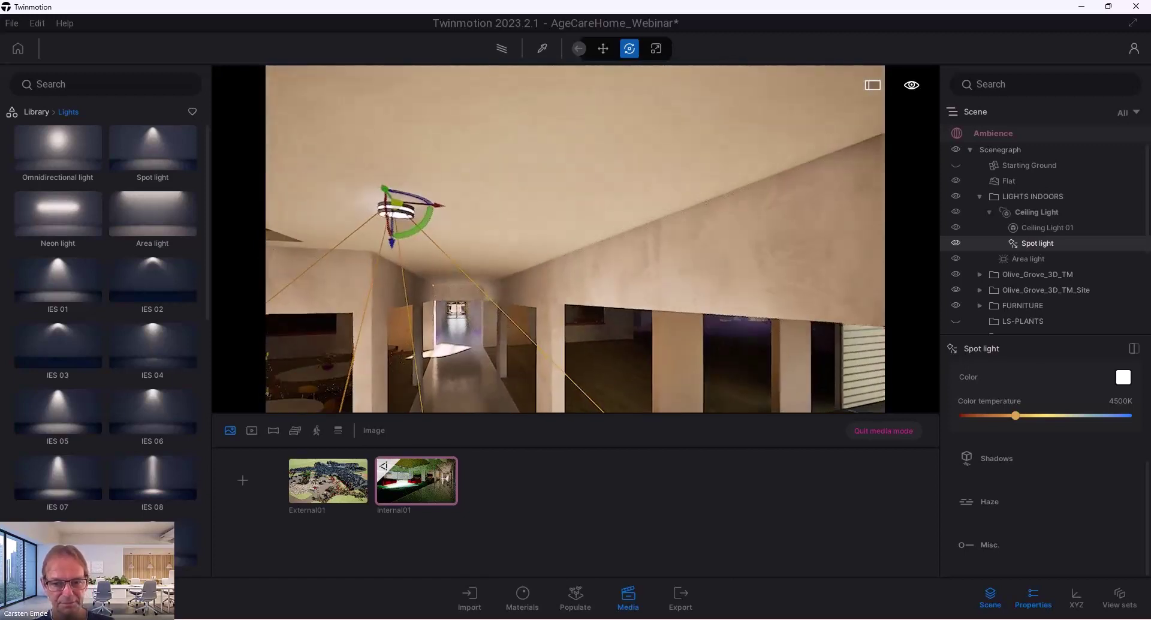
right_click_drag(575, 239, 655, 378)
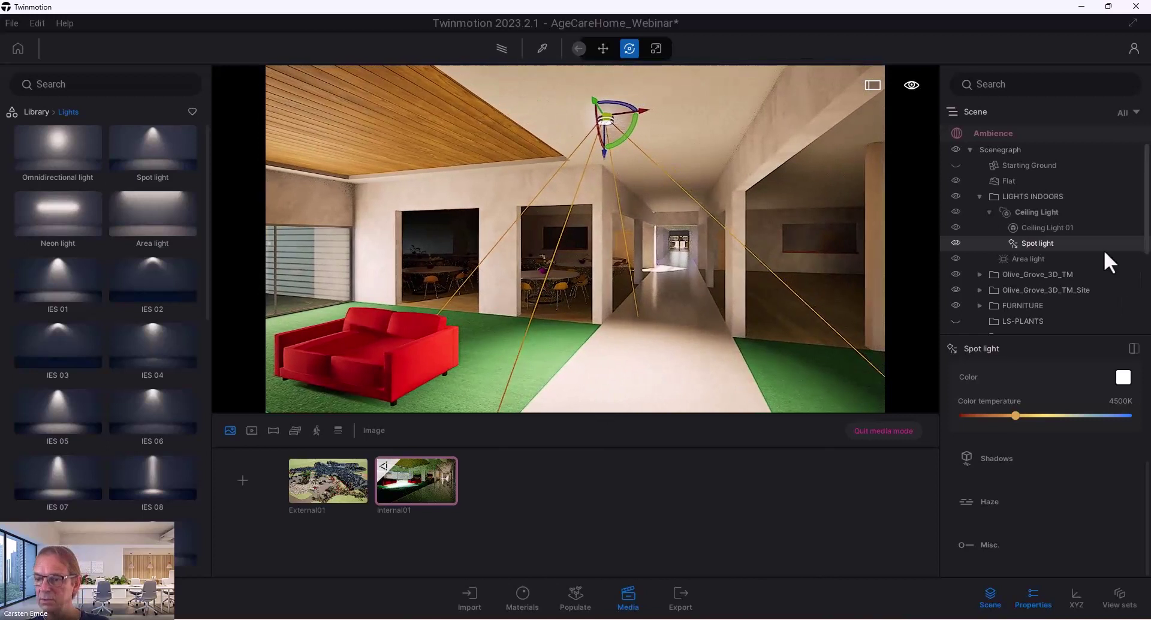
- Enable shadows for the spot light and lower it slightly so the lamp body does not block its beam
left_click(1003, 461)
left_click(965, 429)
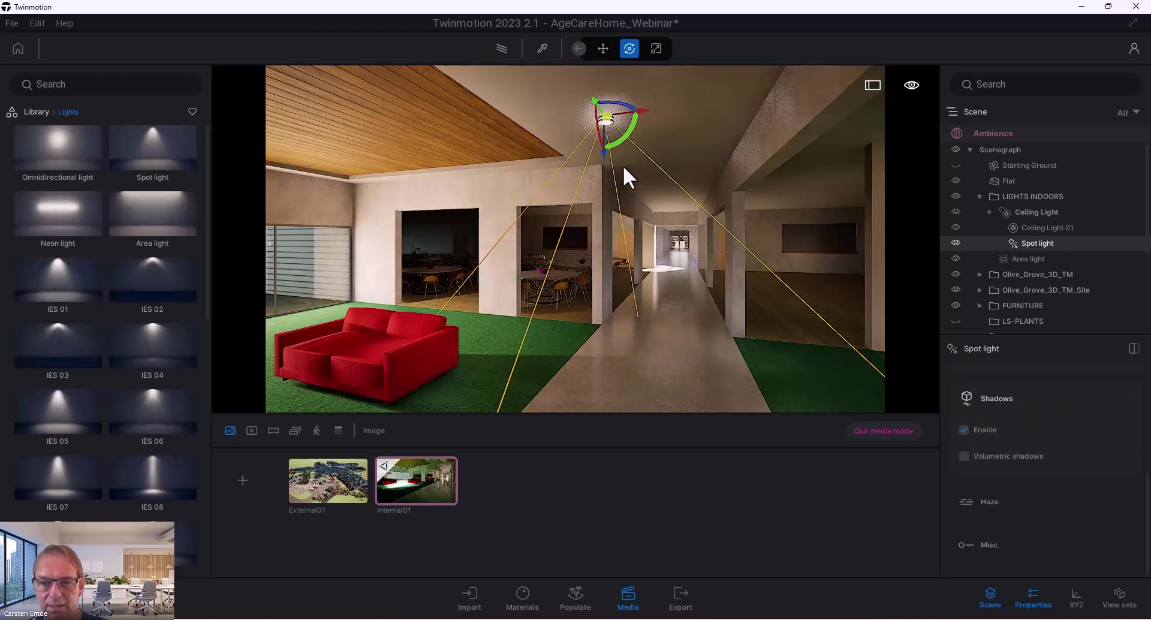
mouse_move(604, 157)
left_click_drag(604, 156, 617, 177)
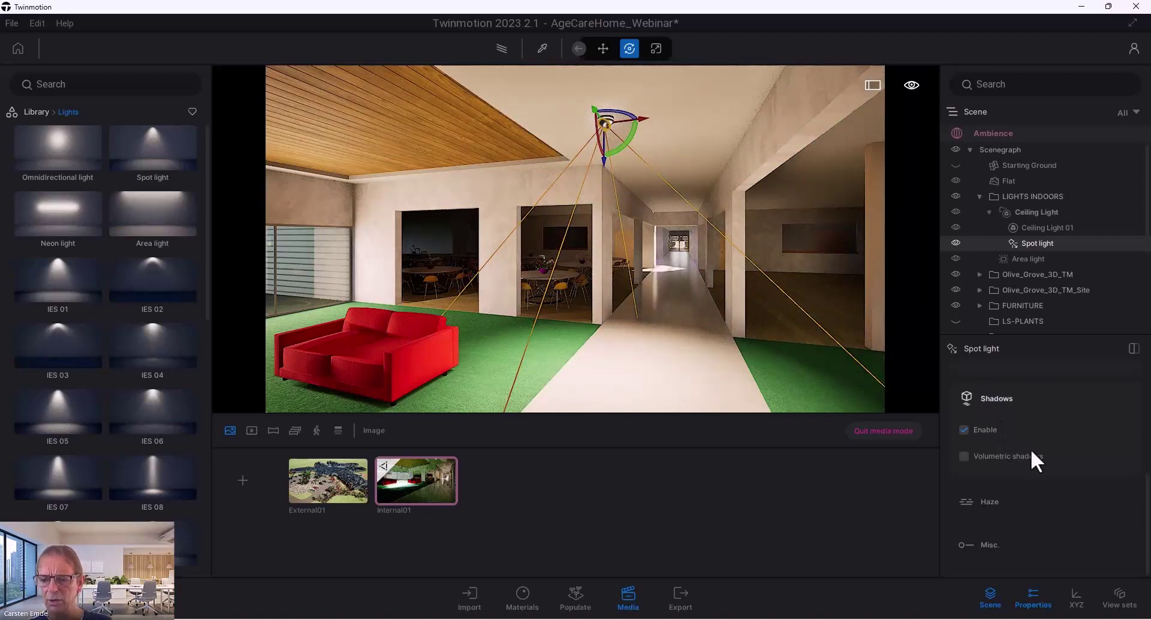
- Test the spot light's reflection setting and set its cone angle to 92°
left_click(991, 543)
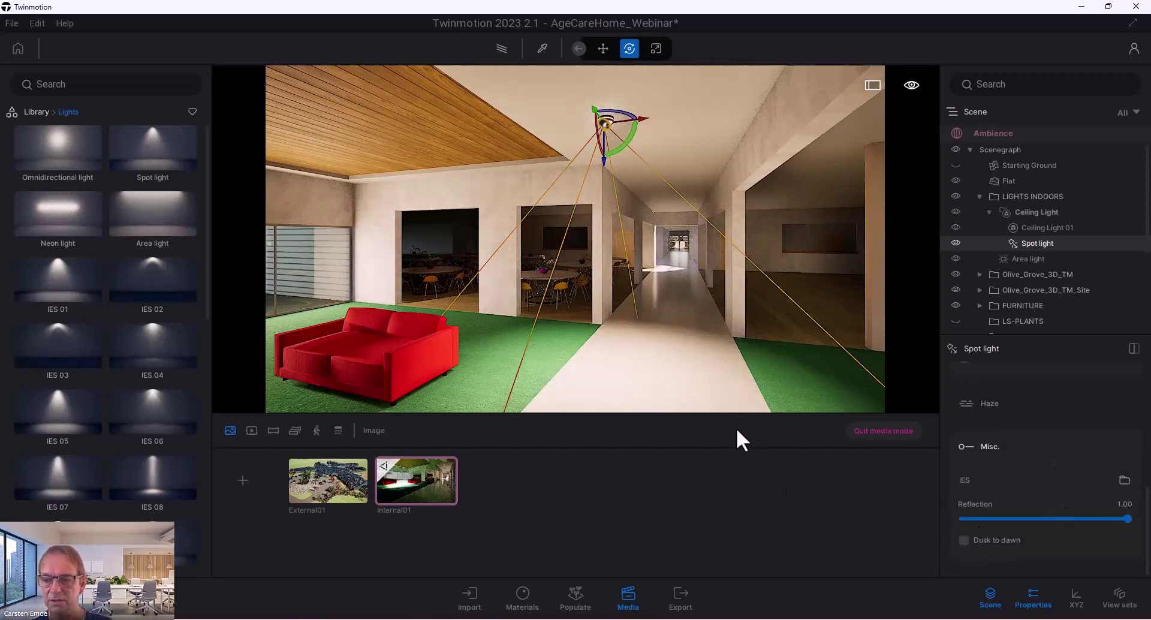
mouse_move(1127, 519)
left_mouse_down()
mouse_move(940, 522)
mouse_move(1125, 522)
mouse_move(910, 535)
mouse_move(1068, 535)
mouse_move(951, 538)
mouse_move(1123, 531)
mouse_move(1041, 531)
mouse_move(1124, 521)
left_mouse_up()
scroll(1037, 459, "up", 2)
scroll(1031, 444, "up", 5)
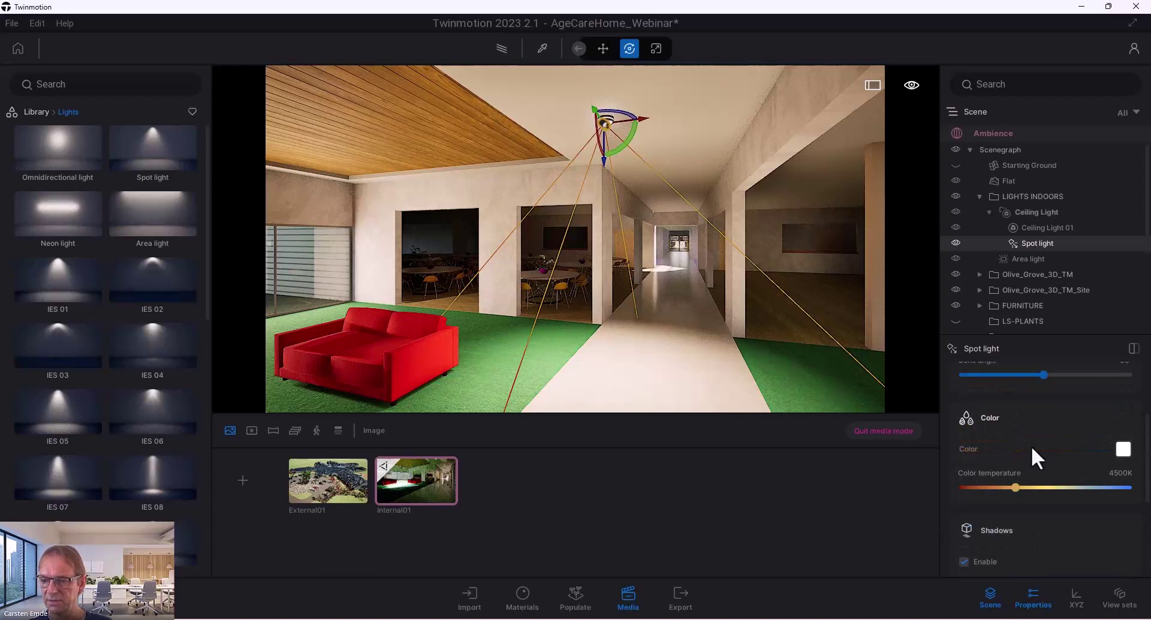
mouse_move(1043, 450)
left_mouse_down()
mouse_move(988, 468)
mouse_move(1074, 461)
mouse_move(1048, 468)
left_mouse_up()
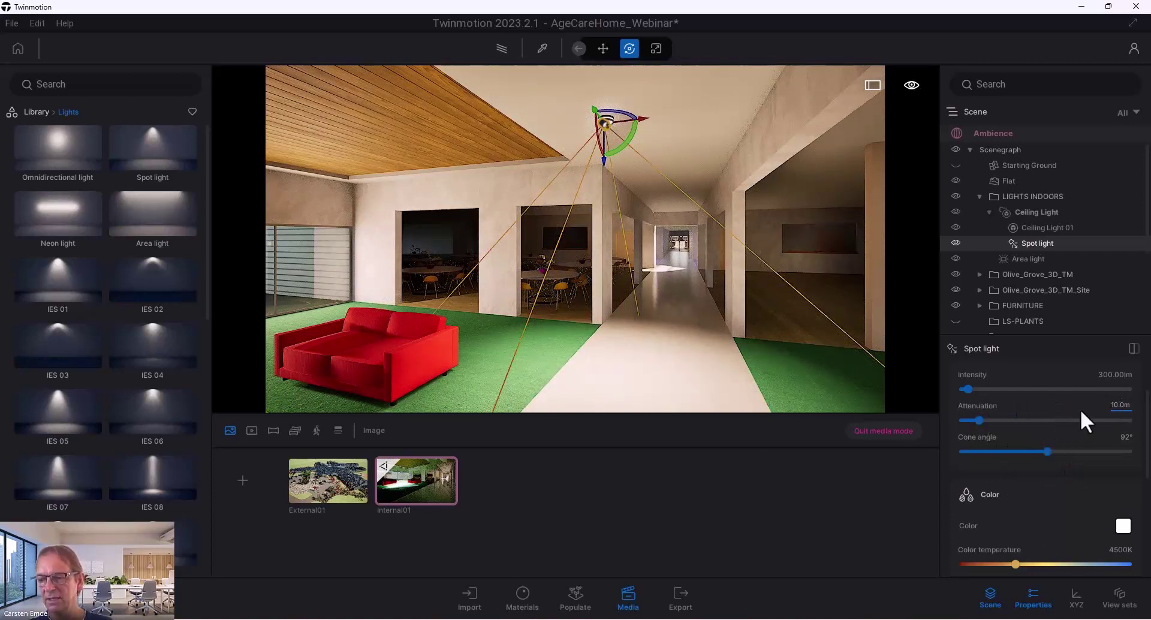
- Set the spot light's attenuation to 5 m and hide the area light on the window wall
left_click_drag(980, 421, 968, 422)
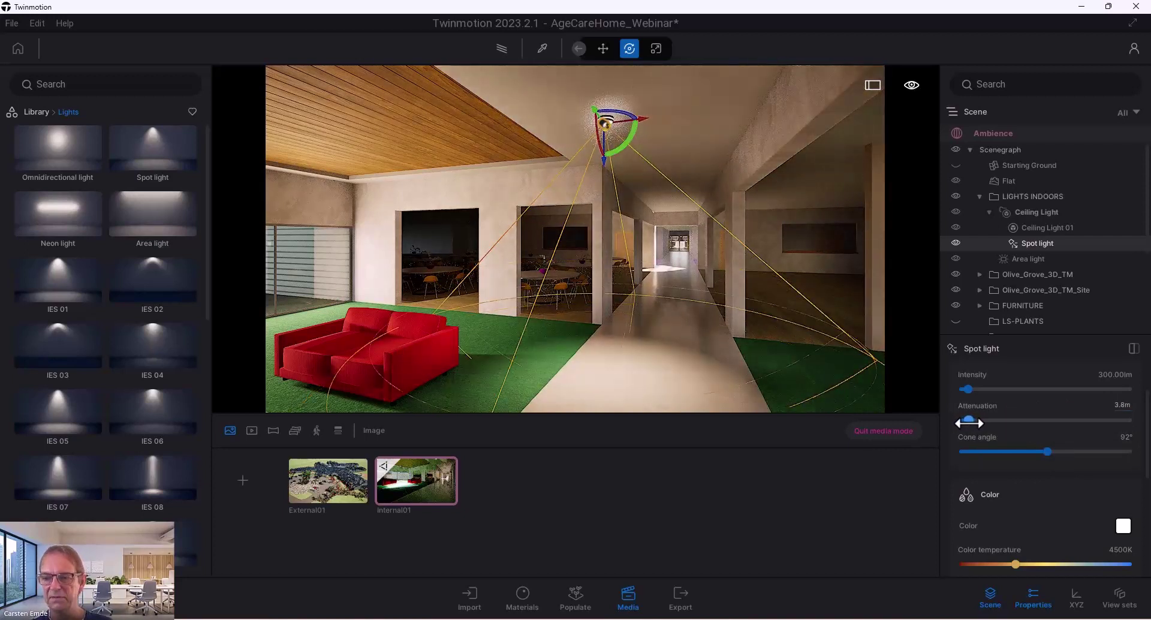
left_click(1122, 407)
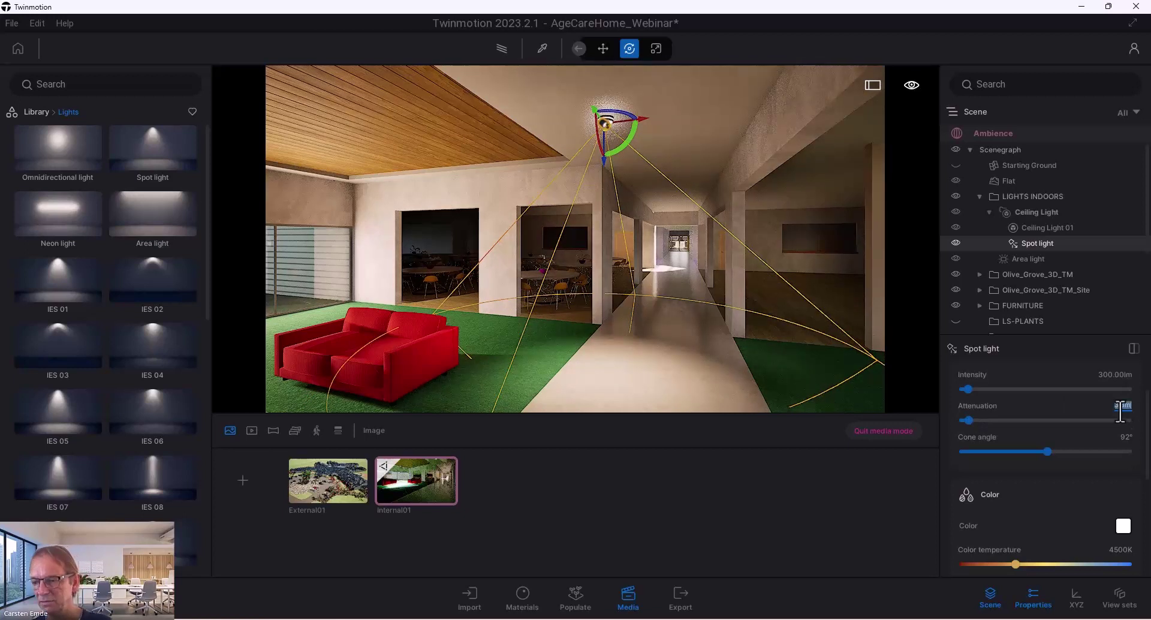
type("5")
key("Return")
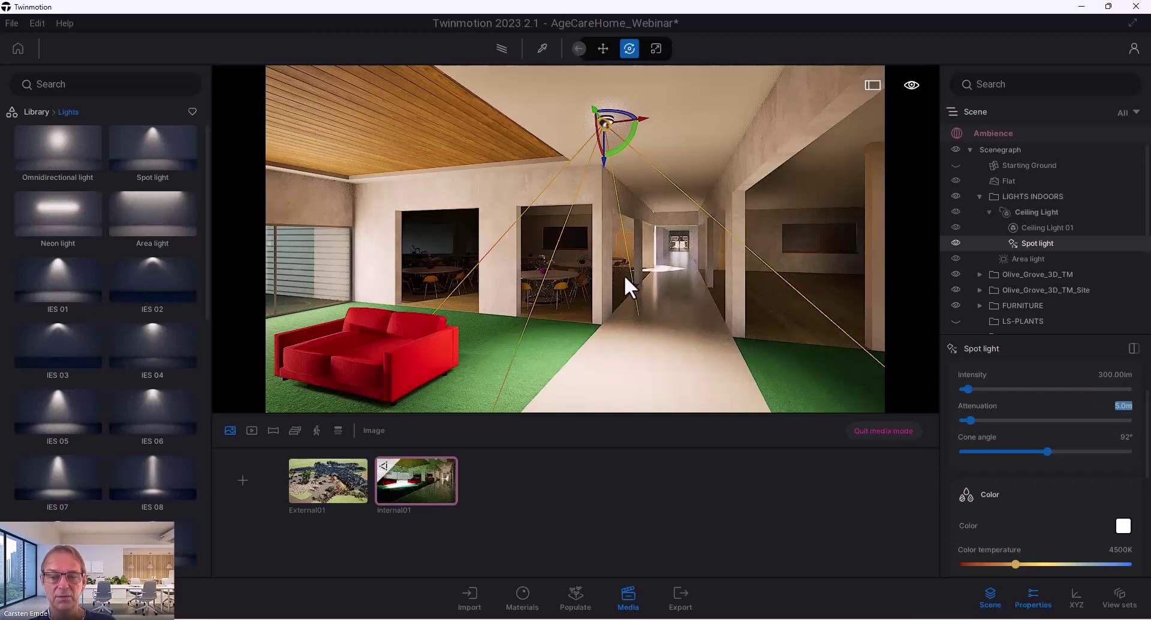
left_click_drag(625, 275, 695, 274)
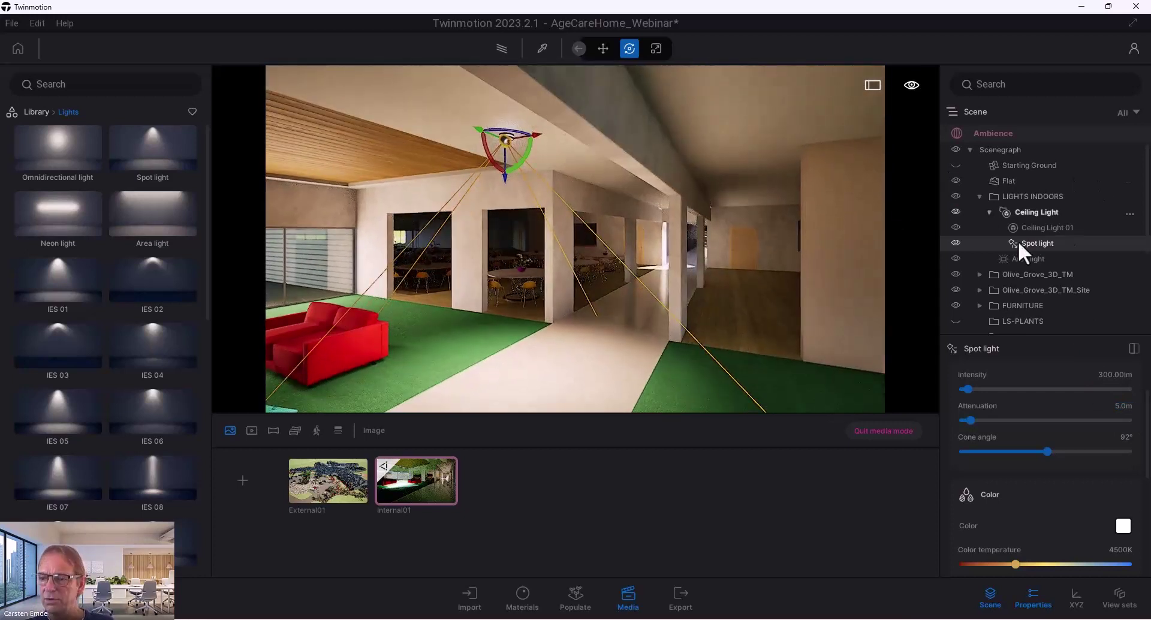
left_click(956, 258)
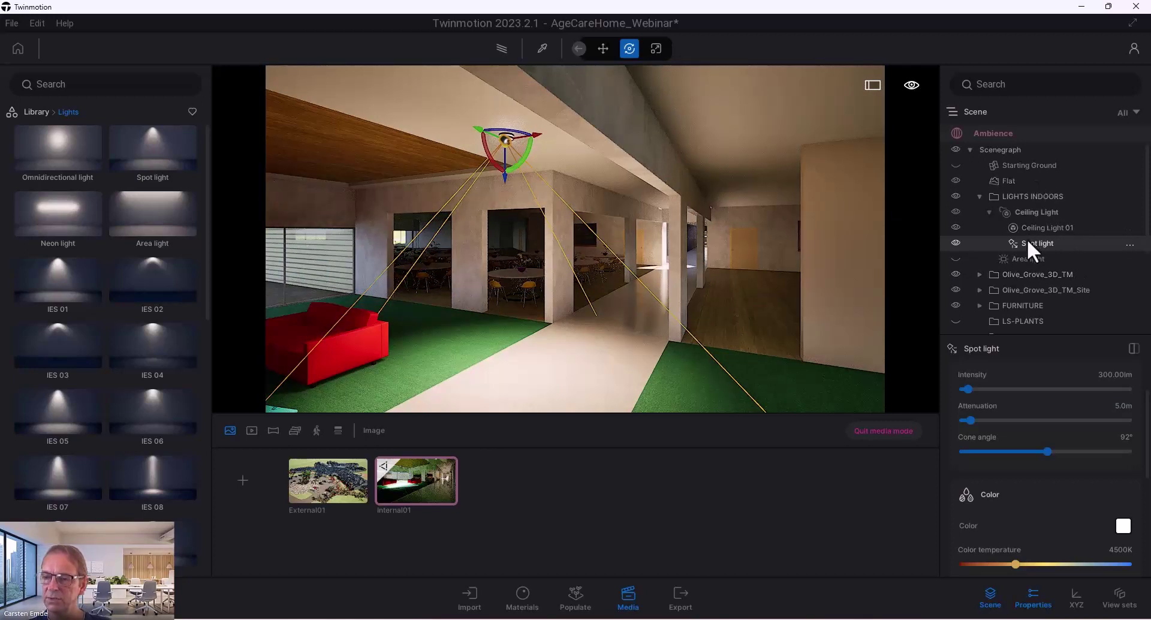
- Copy the Ceiling Light container along the corridor as 5 instances with 2.5 m spacing
left_click(1030, 211)
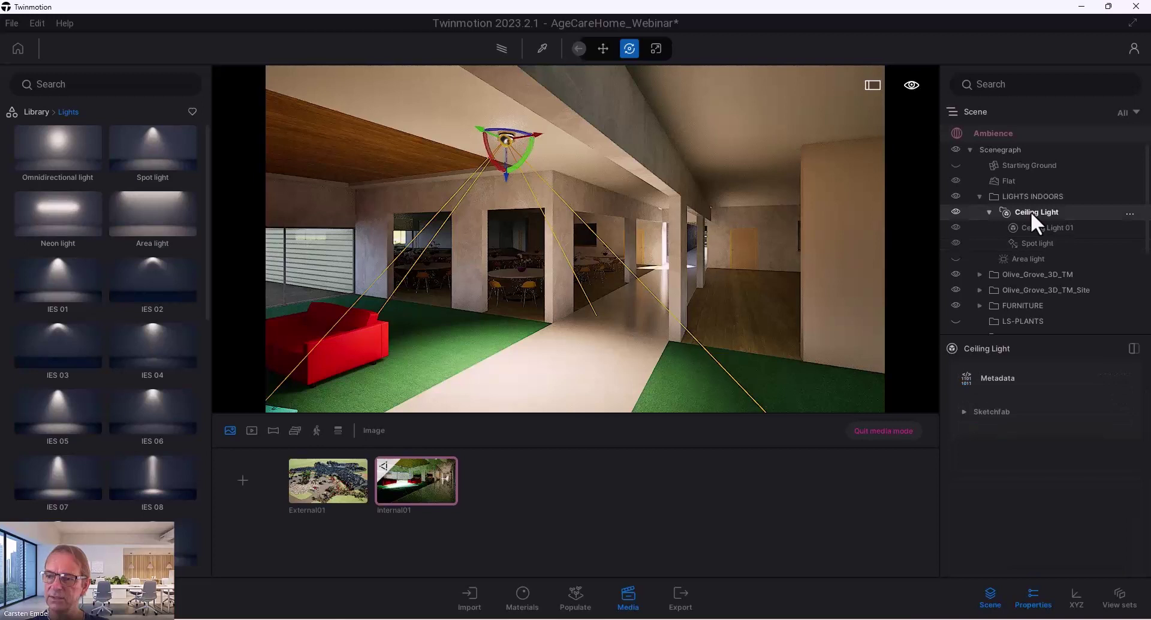
scroll(522, 222, "up", 3)
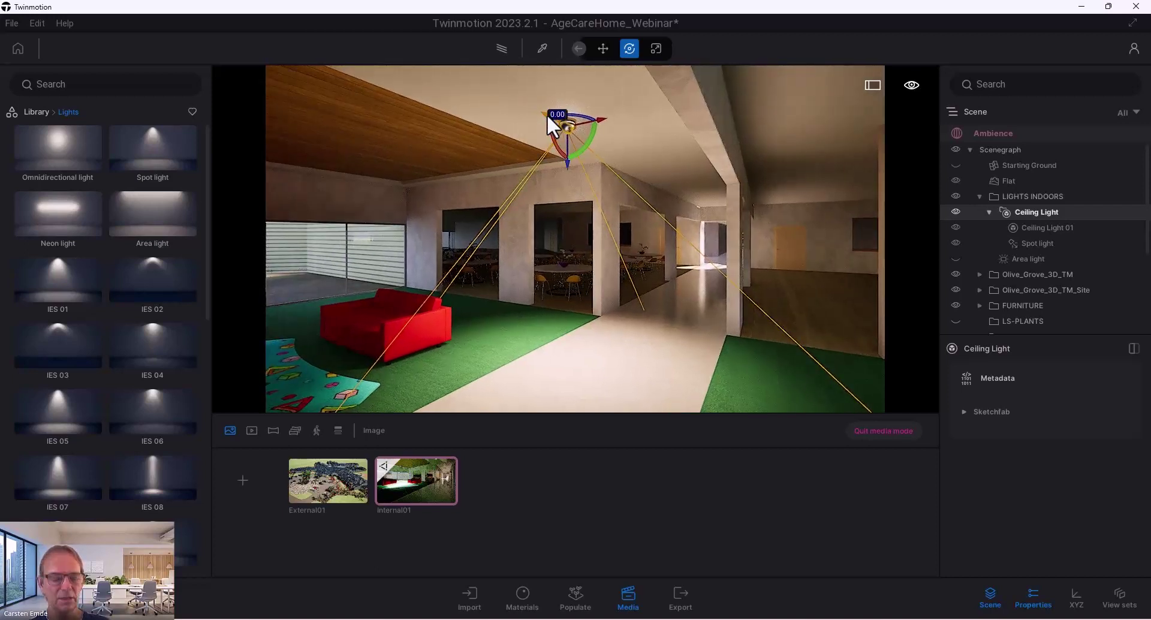
left_click_drag(547, 114, 624, 131, "alt")
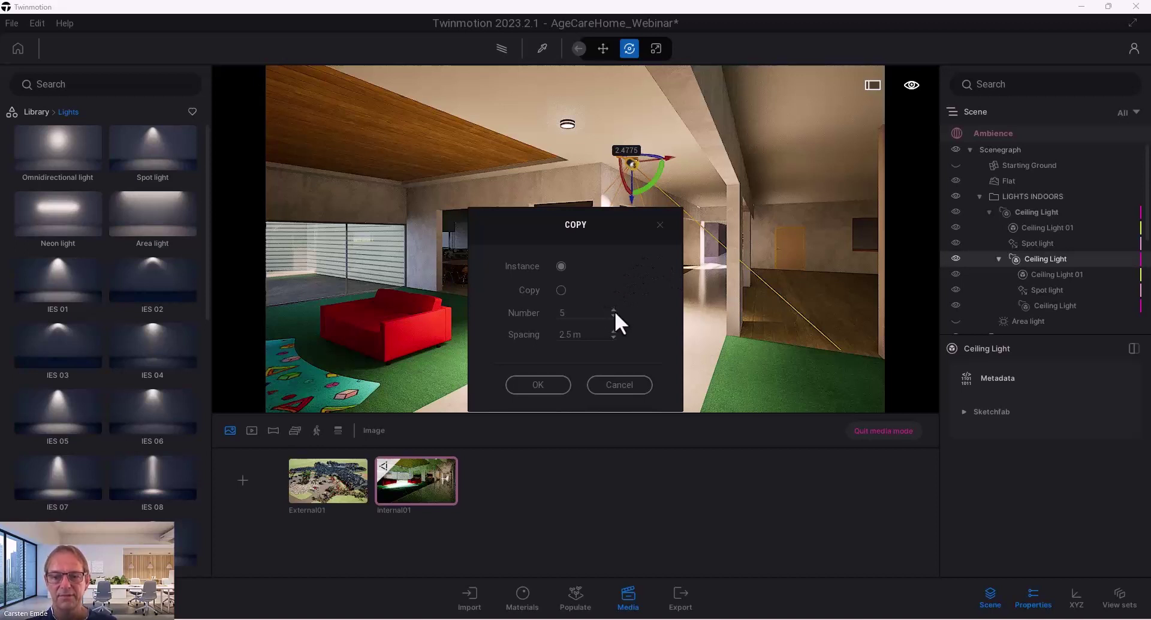
left_click(548, 388)
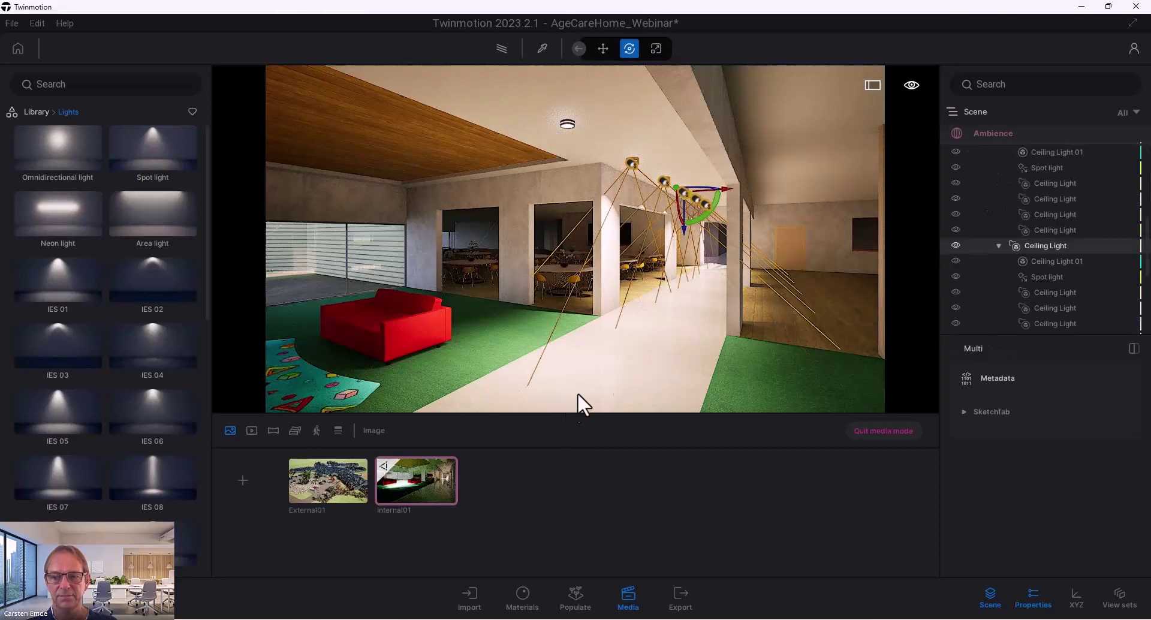
left_click(808, 234)
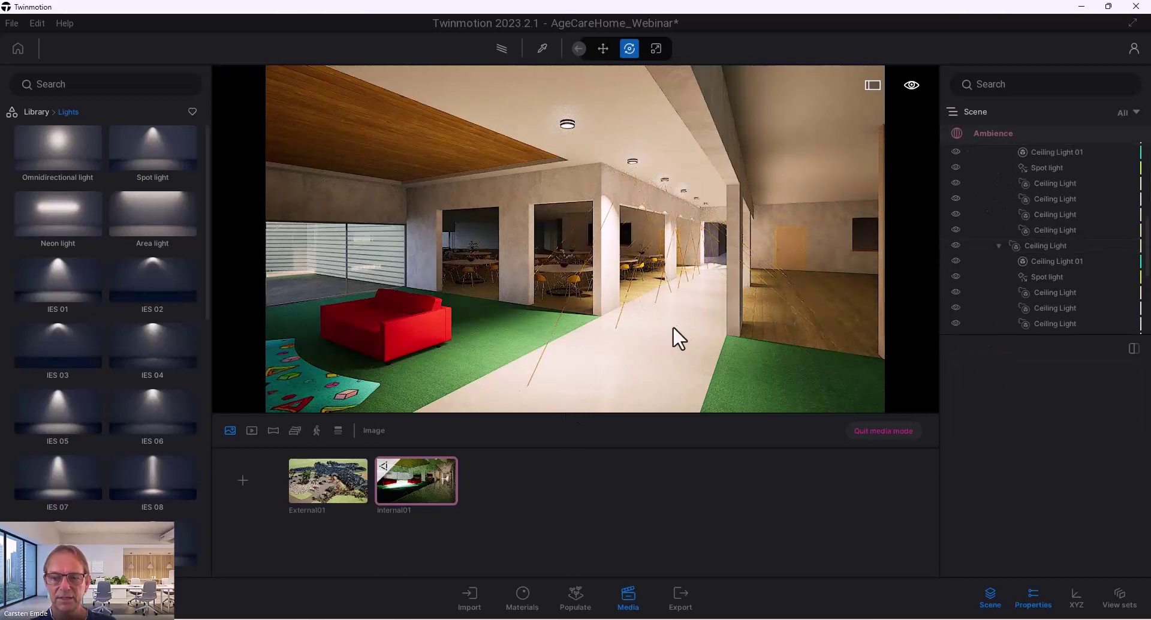
- Reduce the intensity of a copied corridor ceiling light's spot light to about 109 lm and check the effect
scroll(661, 329, "up", 5)
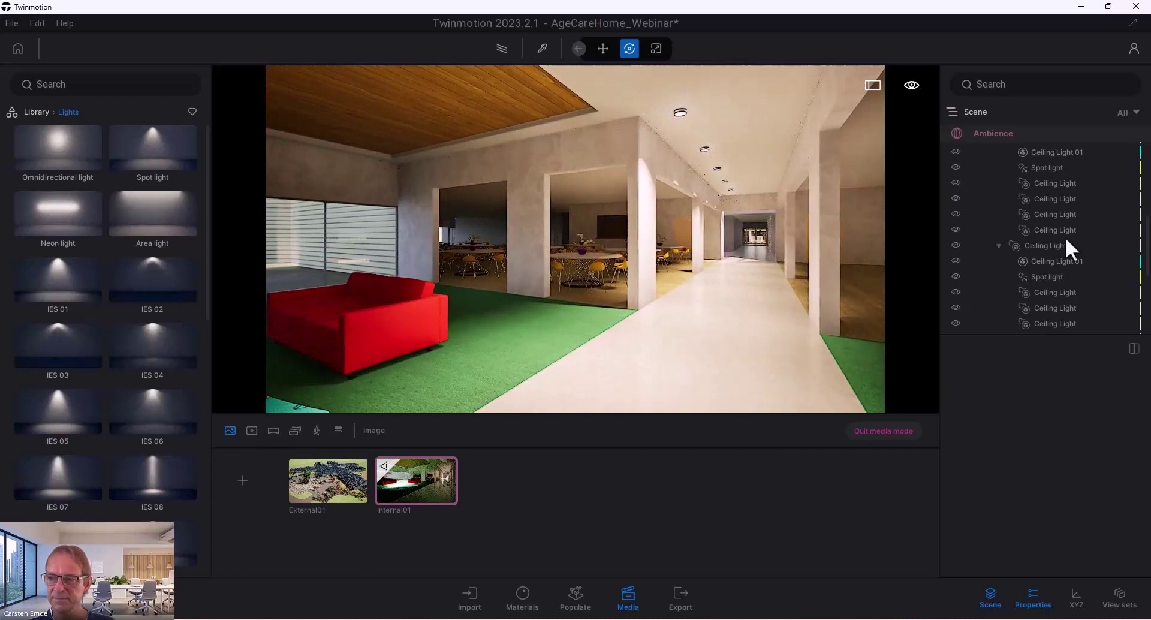
scroll(1038, 180, "down", 2)
scroll(1059, 215, "down", 2)
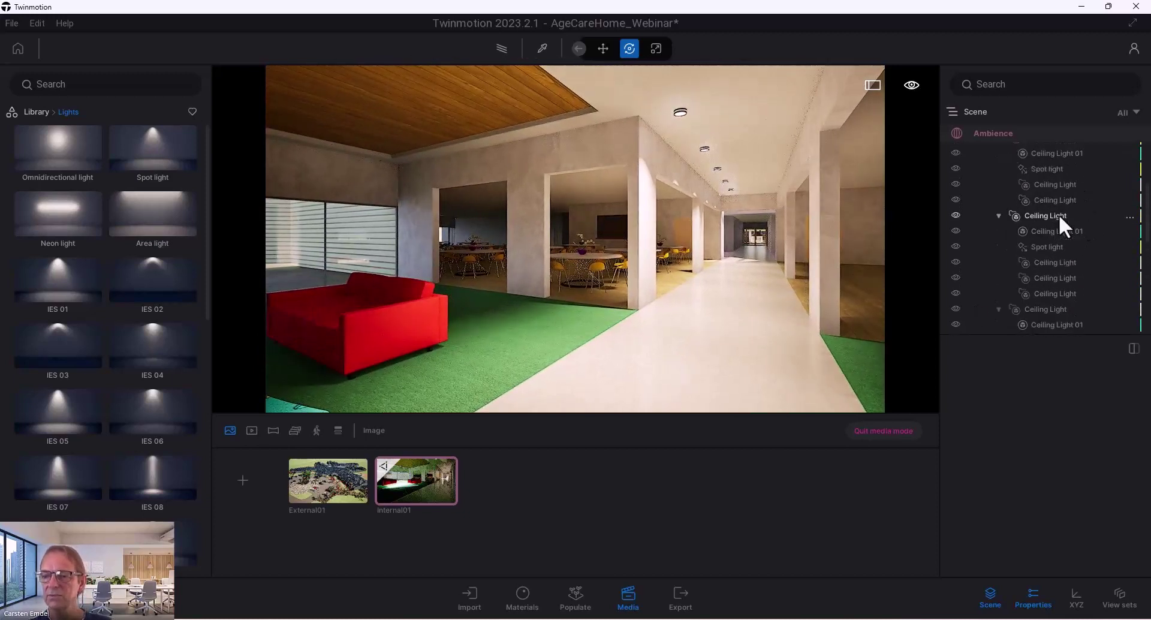
left_click(1042, 246)
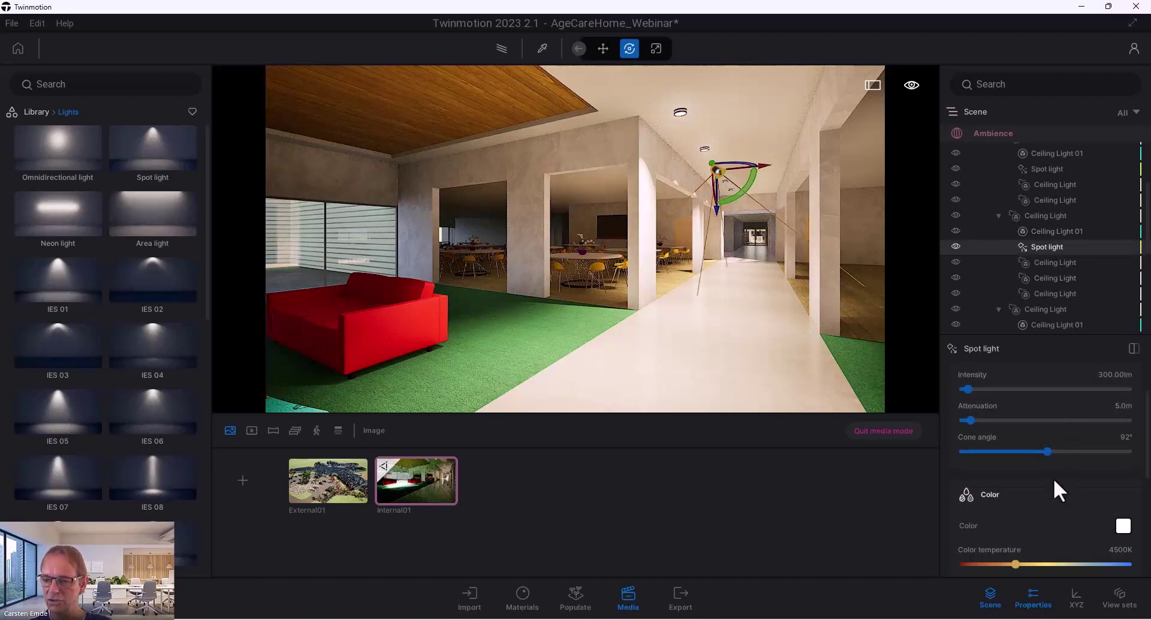
scroll(1070, 401, "up", 1)
left_click_drag(969, 409, 968, 410)
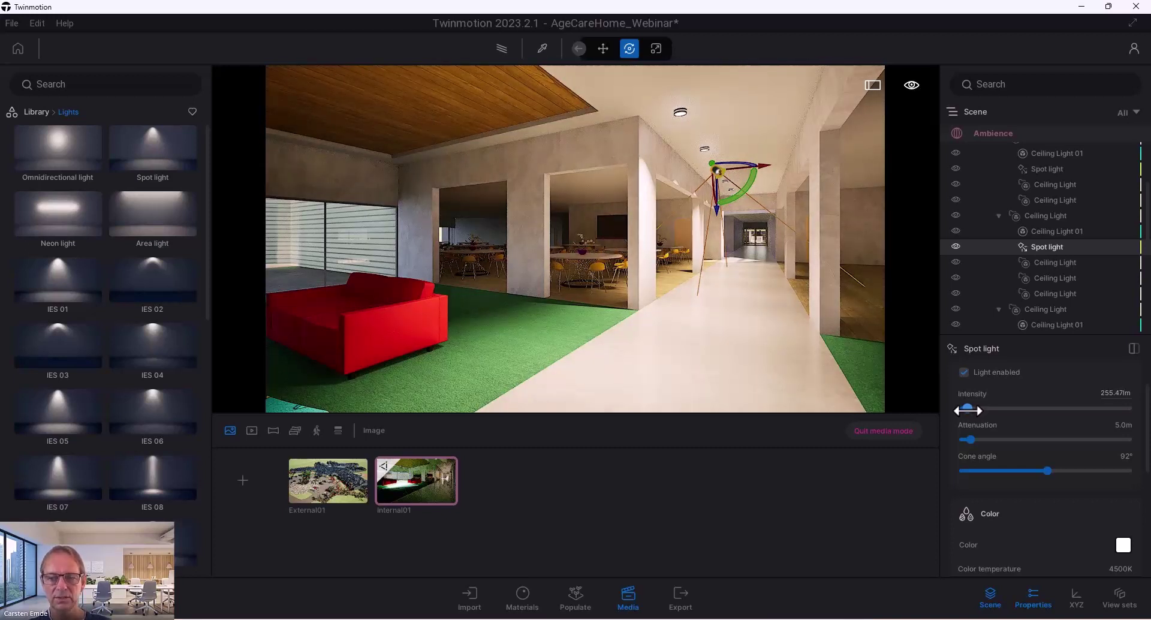
mouse_move(968, 410)
left_mouse_down()
mouse_move(993, 412)
mouse_move(964, 412)
left_mouse_up()
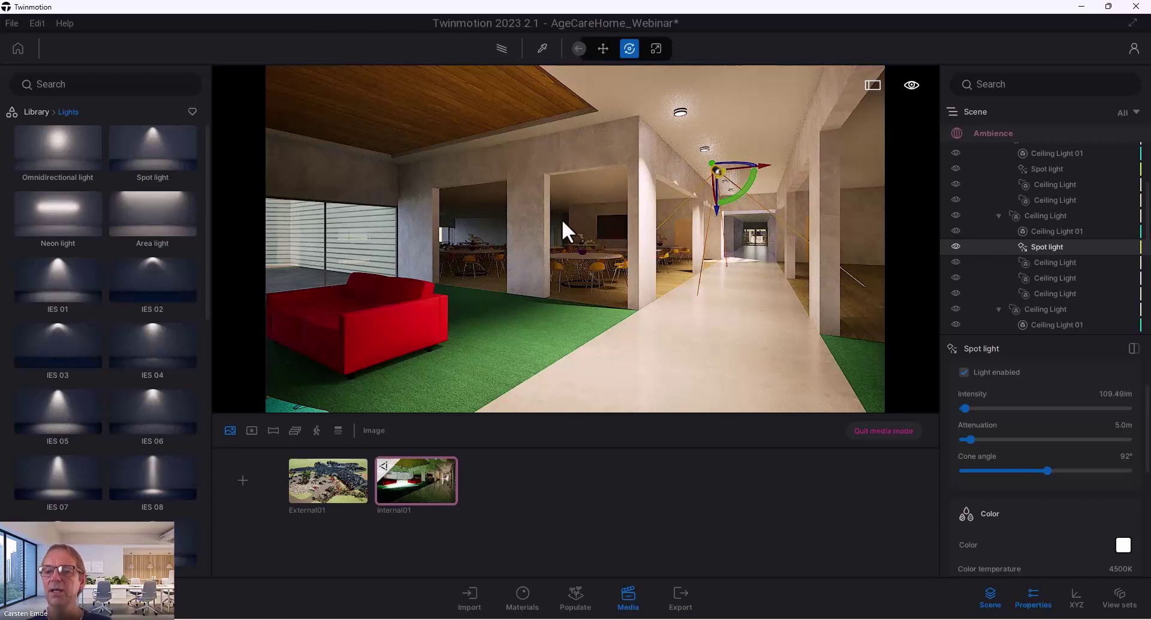
left_click_drag(701, 261, 737, 263)
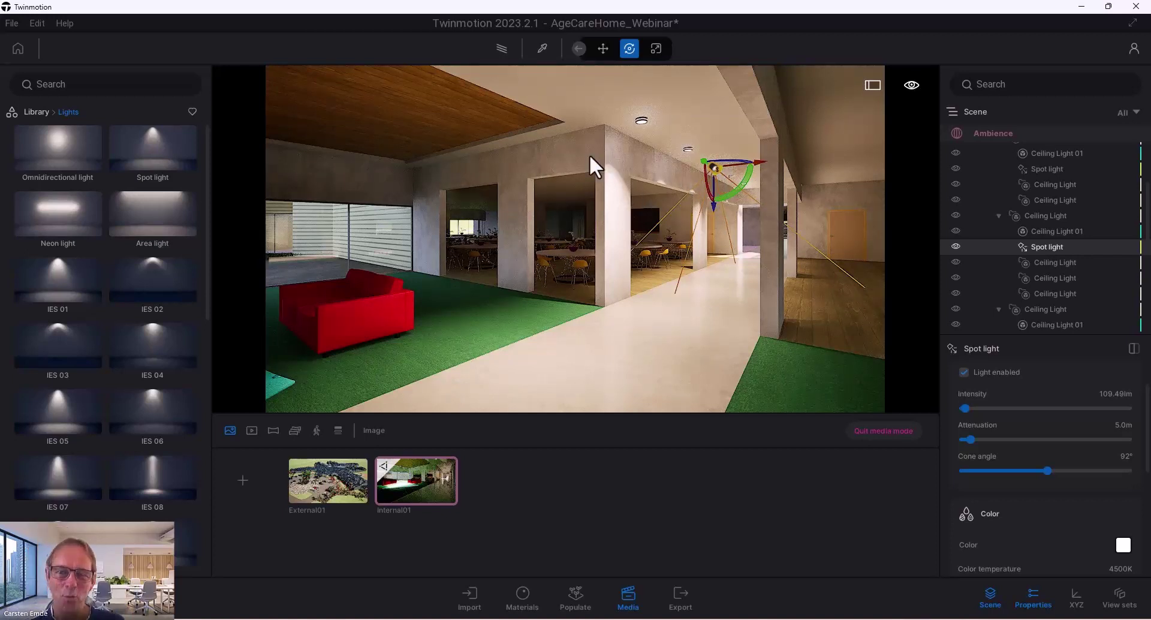
scroll(592, 156, "up", 3)
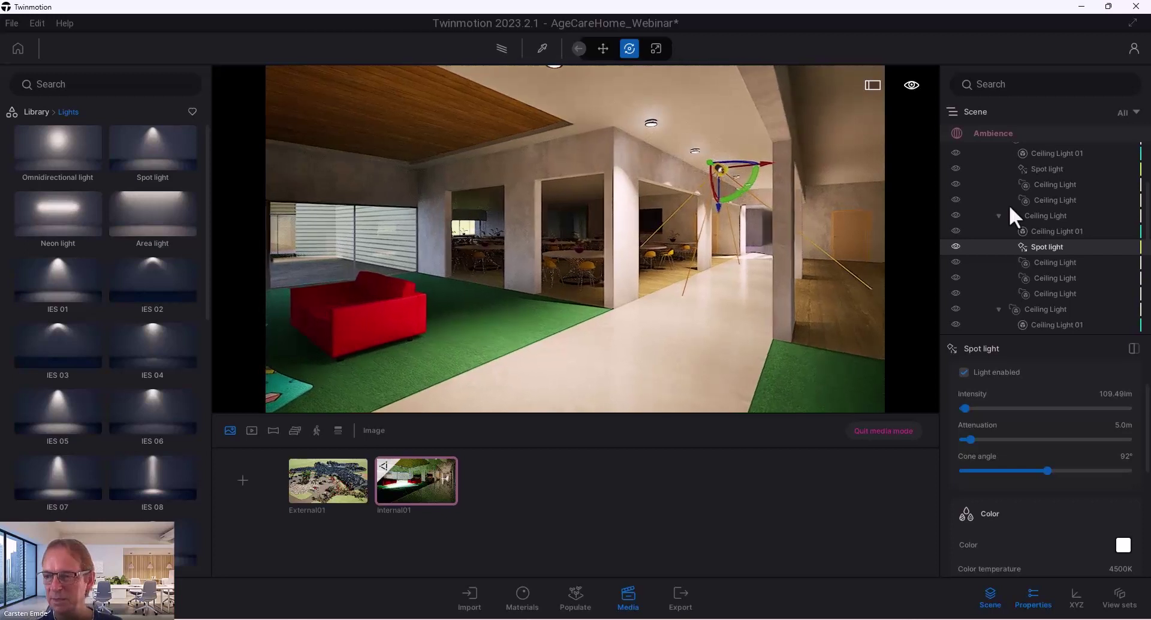
- Copy the first Ceiling Light's spot light over the lounge as one independent copy with 2.95 m spacing
scroll(1086, 203, "up", 1)
scroll(1083, 197, "up", 6)
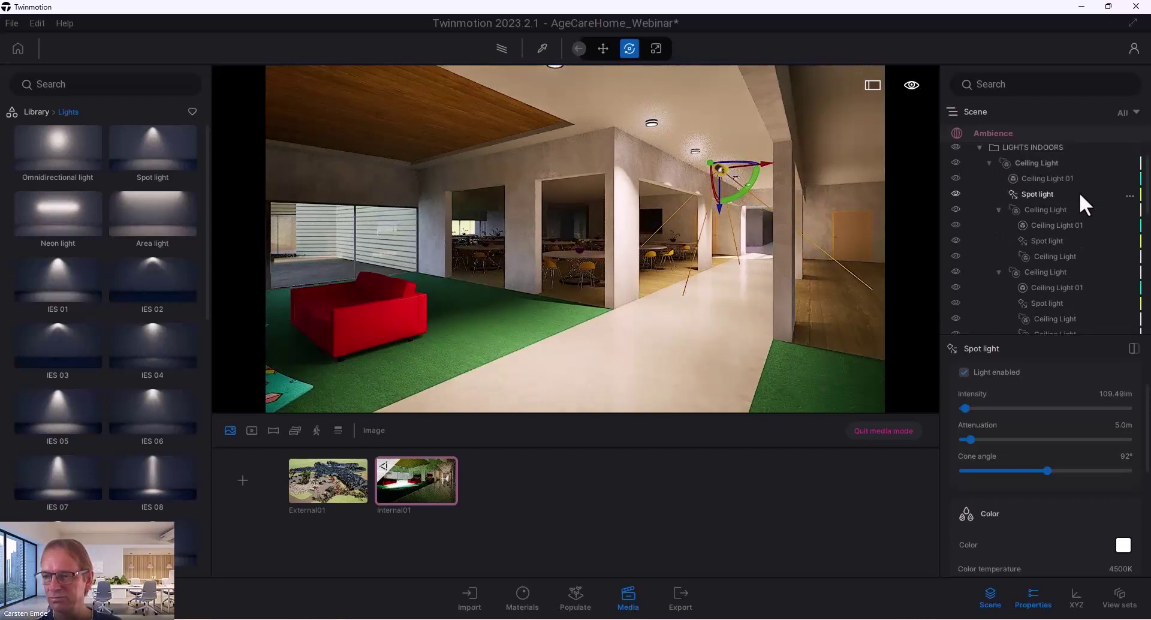
left_click(1041, 243)
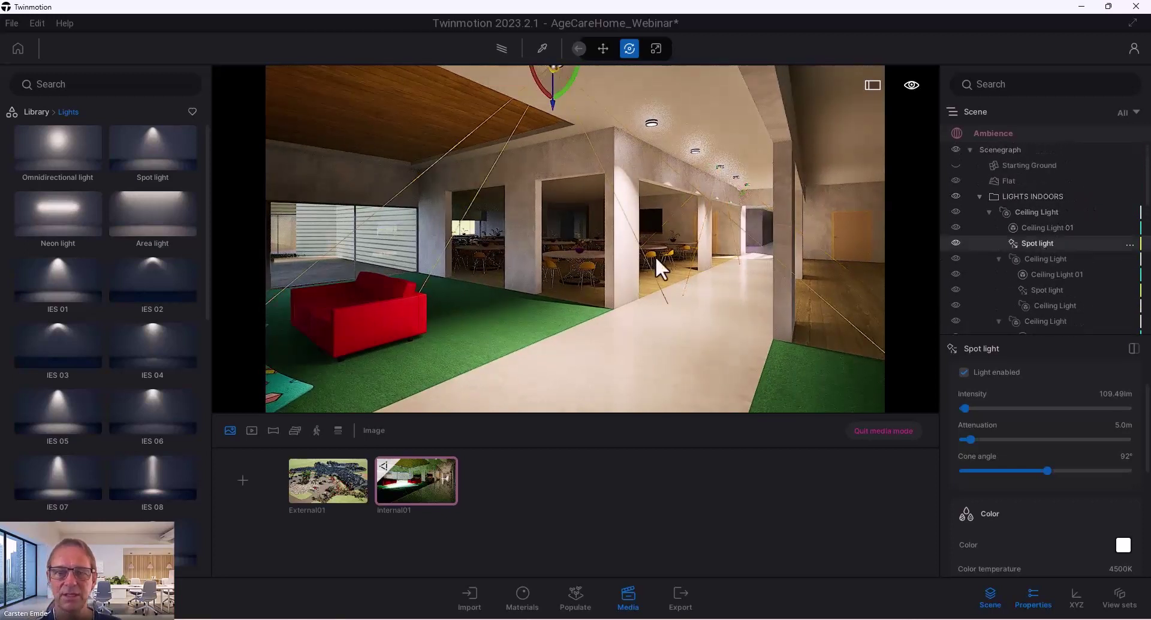
left_click_drag(656, 256, 538, 212)
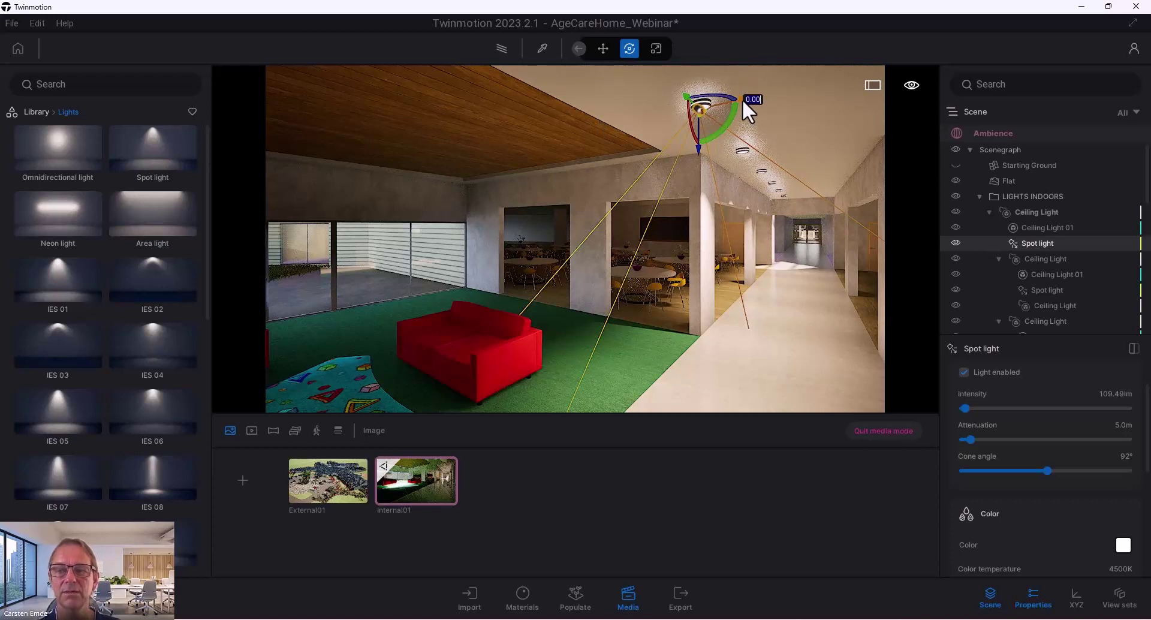
left_click_drag(743, 99, 529, 130)
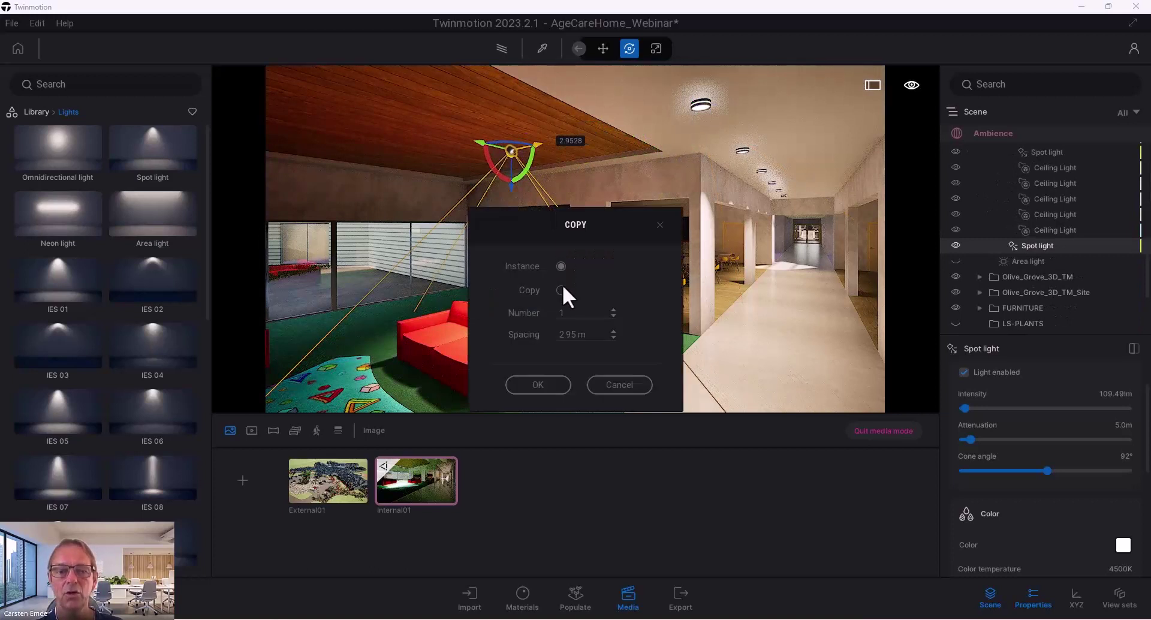
left_click(557, 390)
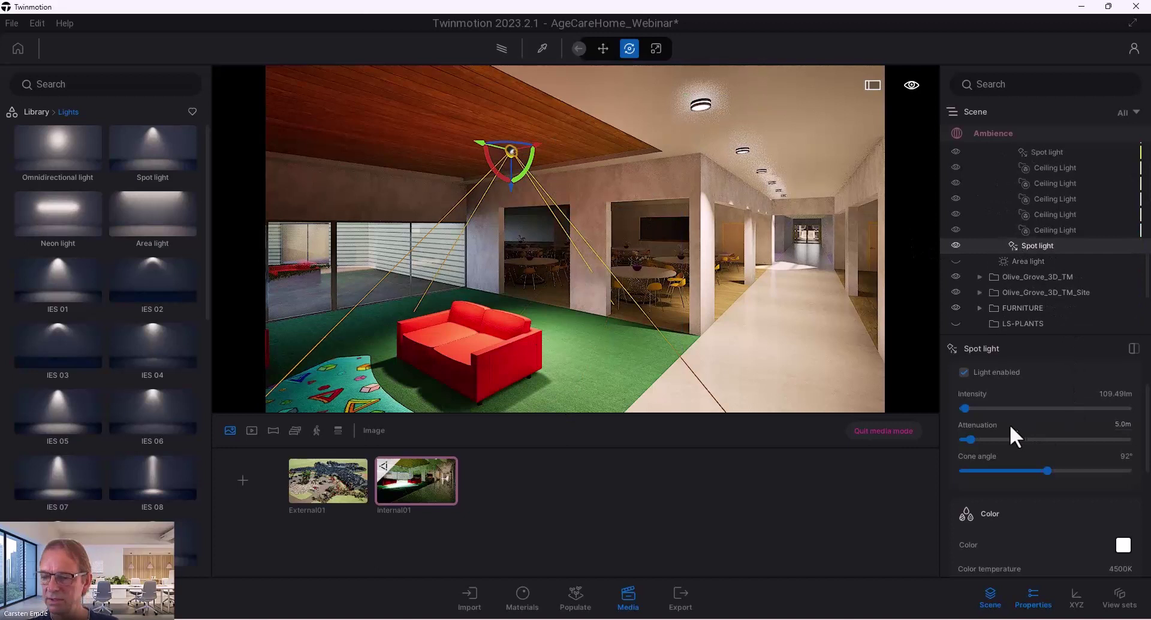
- Try a 125° cone angle and an intensity of about 1241 lm on the copied lounge spot light, and delete it
left_click_drag(1047, 471, 1077, 471)
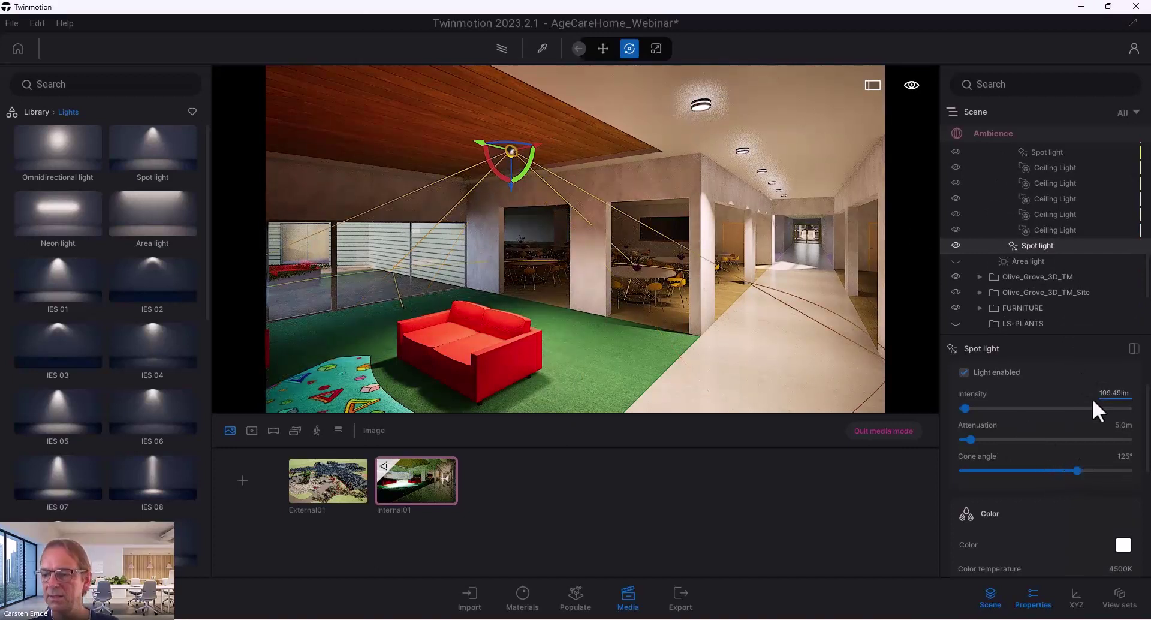
left_click(967, 408)
left_click_drag(966, 409, 984, 409)
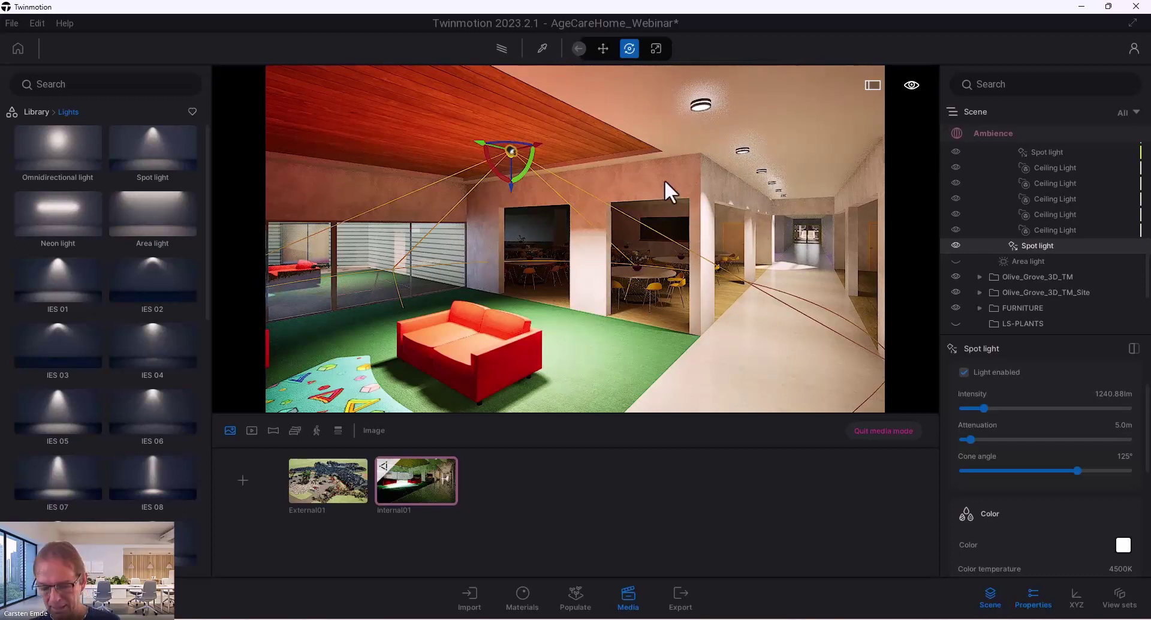
key("Delete")
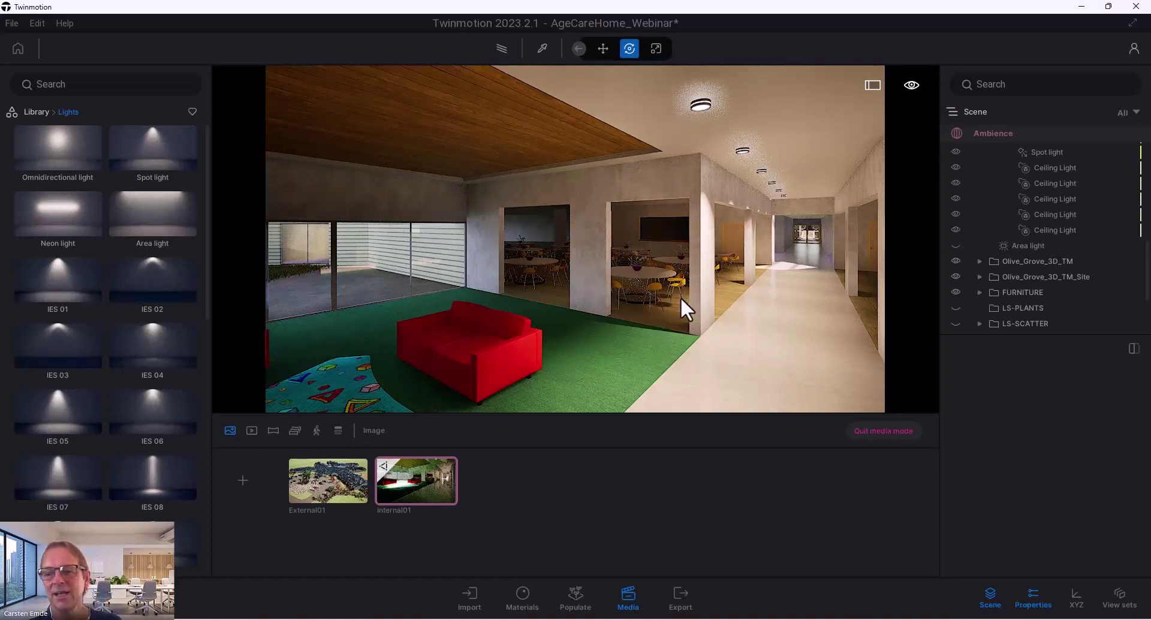
- Check the lighting around the lounge and corridor, and return to the saved Internal01 view
left_click_drag(674, 337, 684, 372)
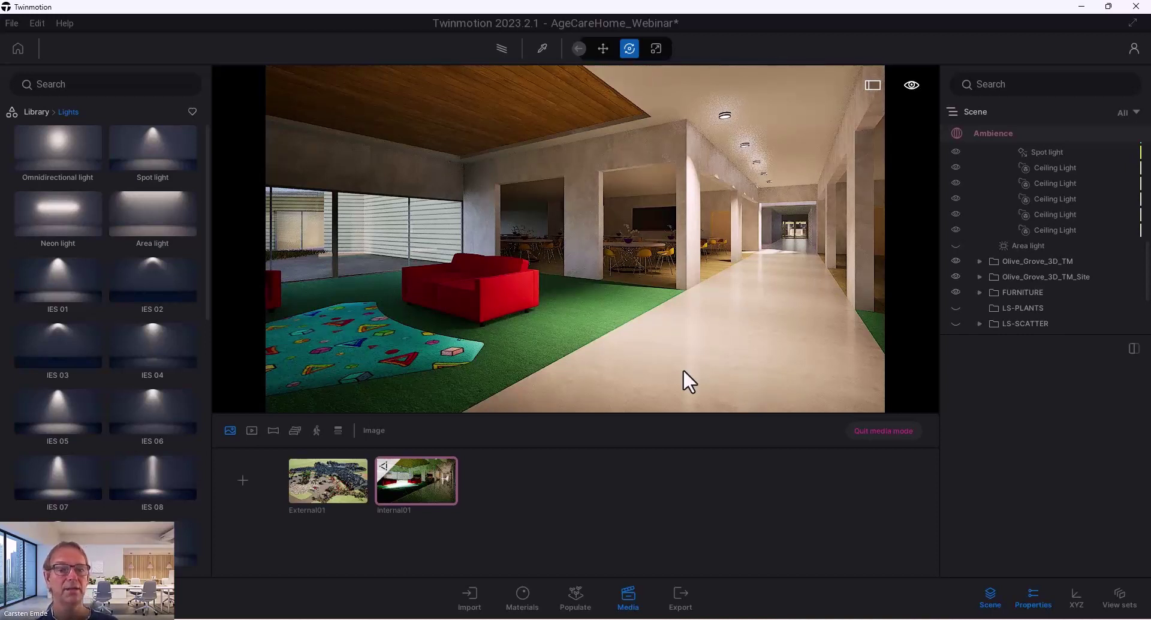
left_click_drag(612, 329, 718, 338)
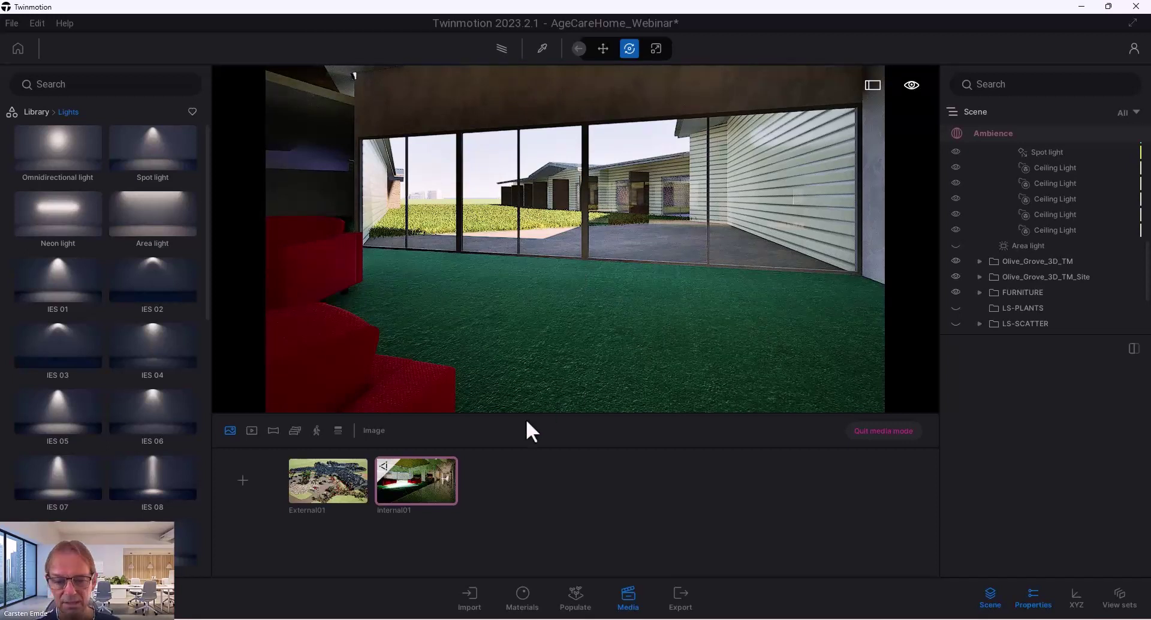
left_click(401, 483)
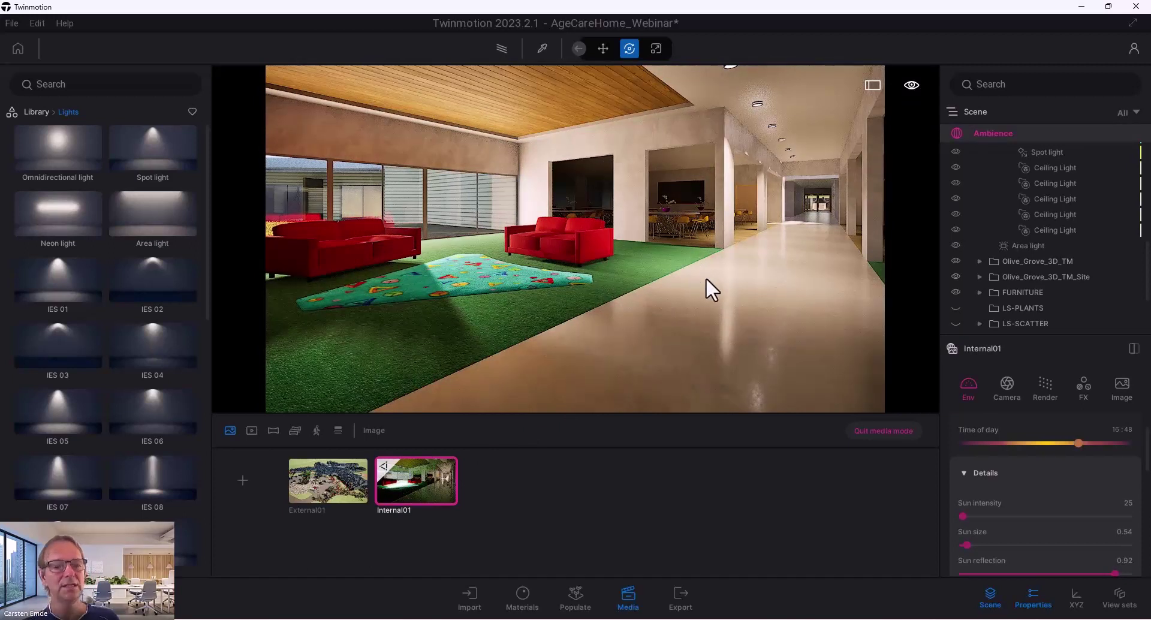
- Make LIGHTS INDOORS the active container for new lights in the dining room
left_click_drag(704, 277, 691, 269)
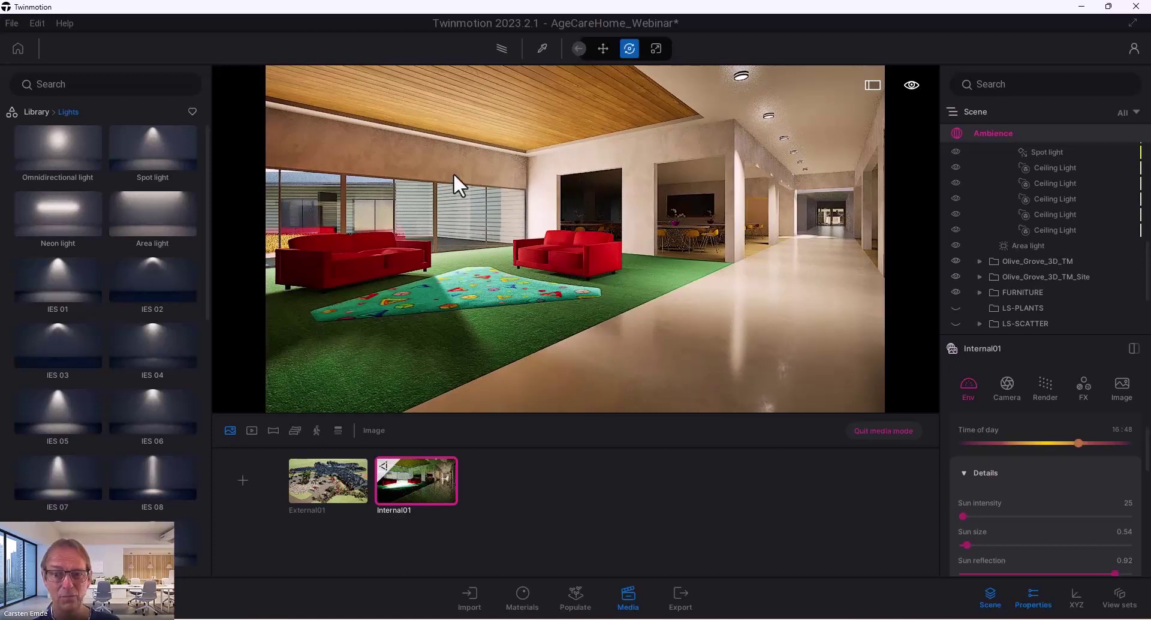
scroll(744, 198, "up", 3)
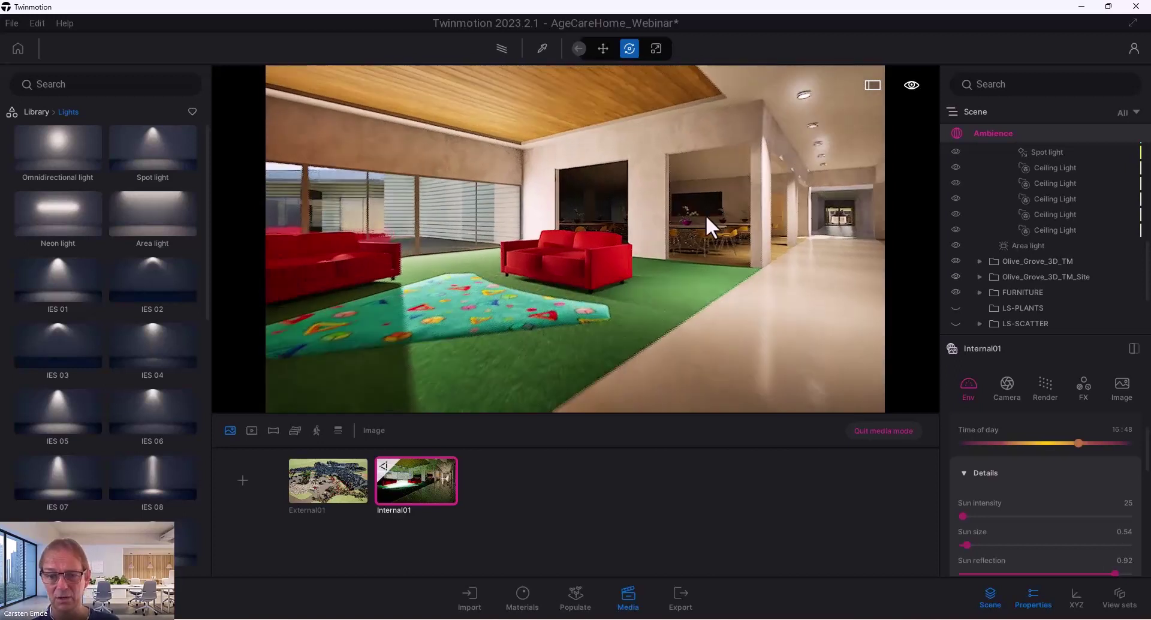
scroll(703, 210, "up", 5)
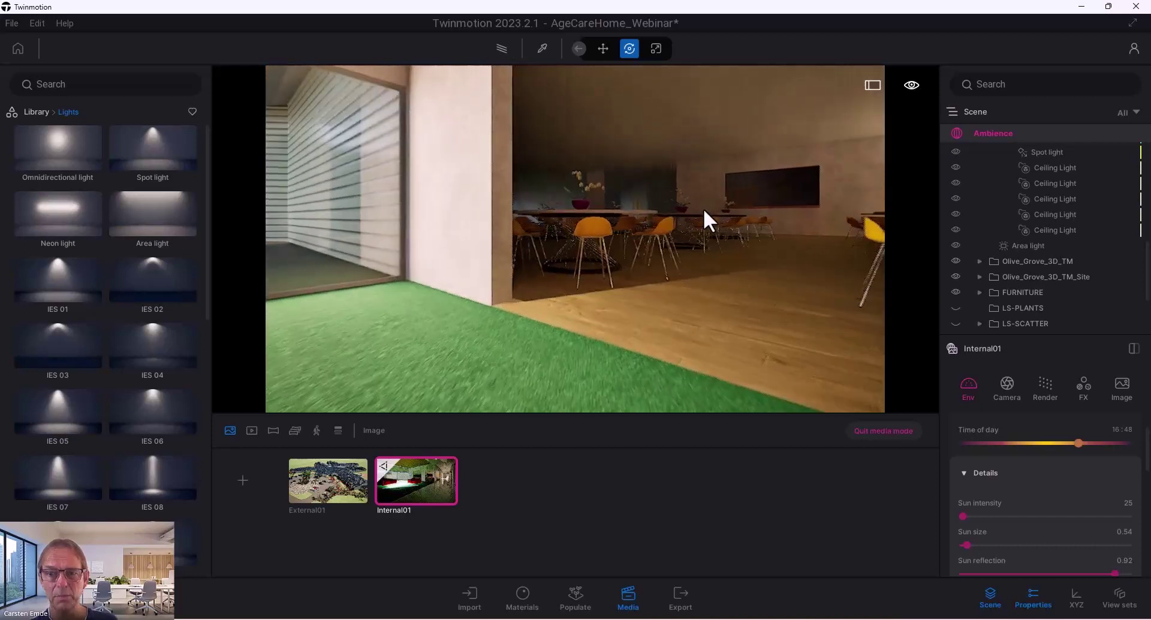
scroll(704, 208, "up", 3)
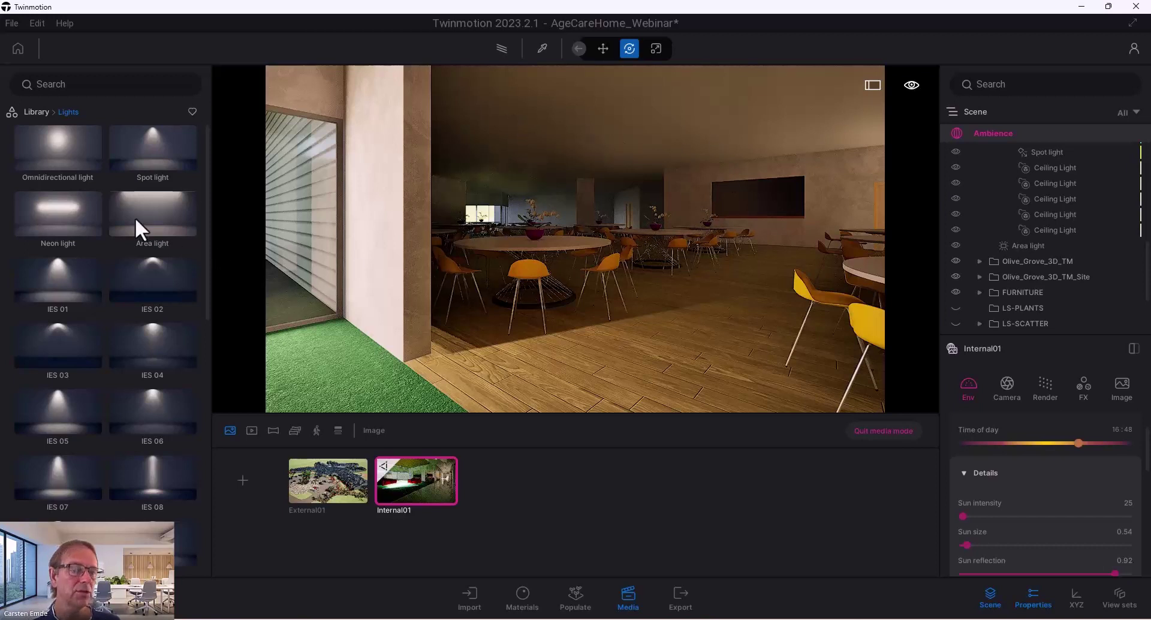
scroll(1081, 189, "down", 2)
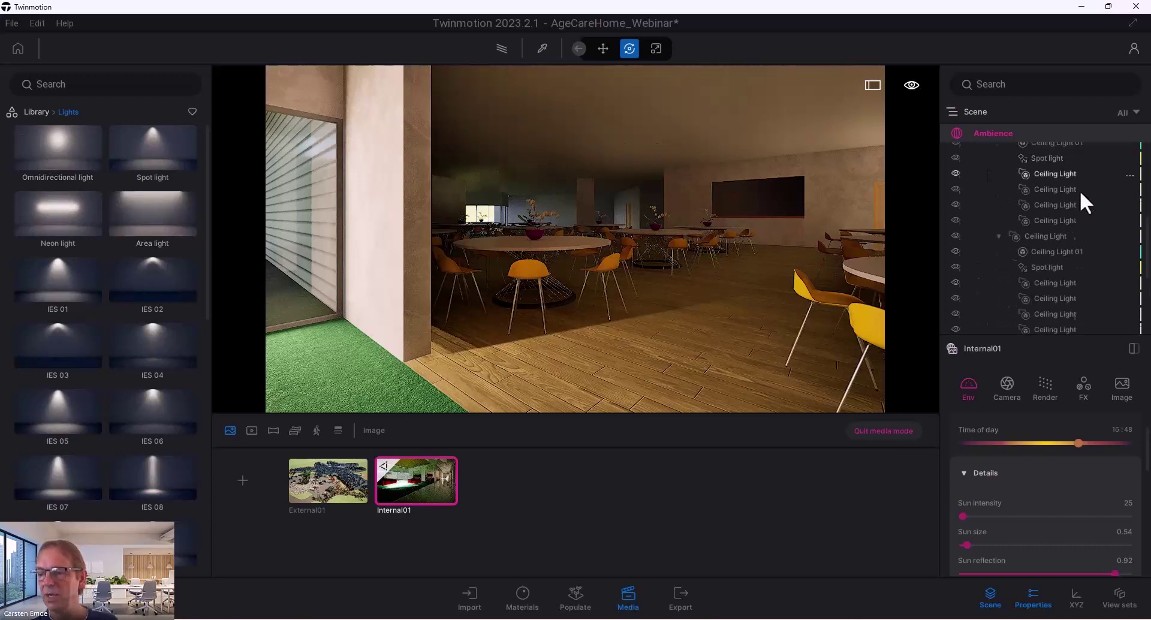
left_click_drag(1147, 253, 1149, 161)
left_click(1031, 196)
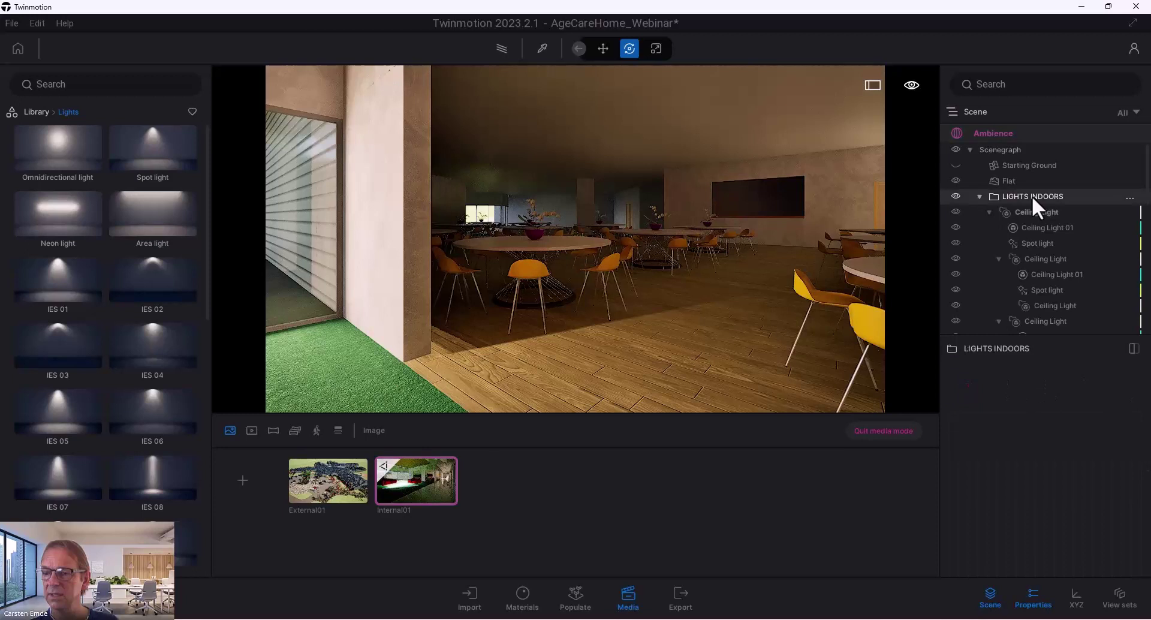
right_click(1031, 196)
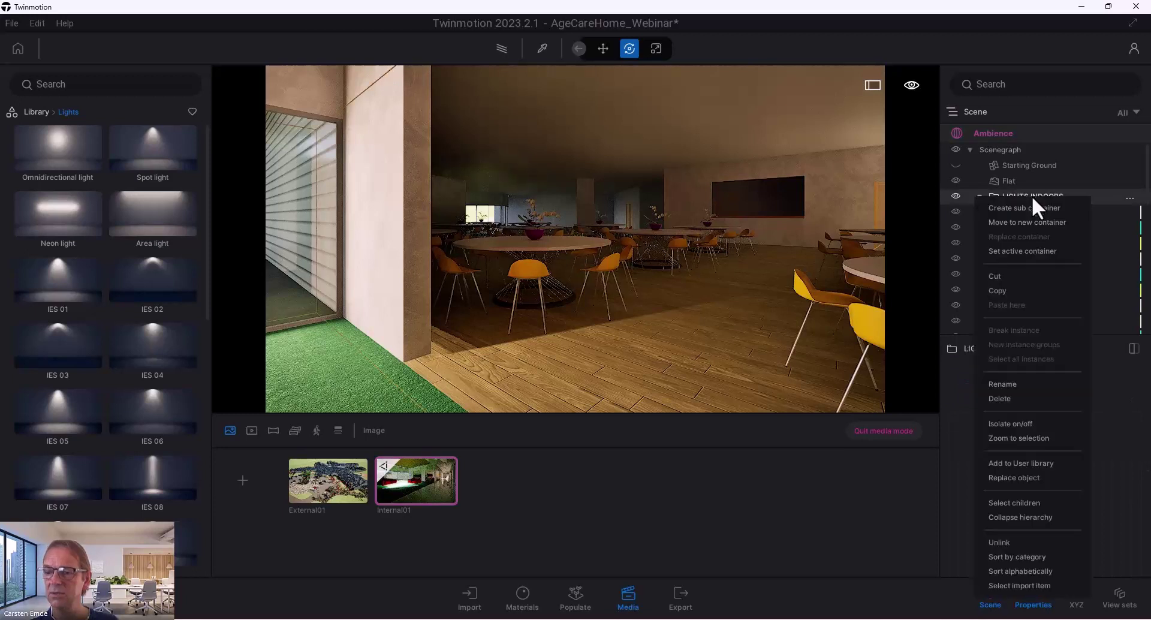
left_click(1010, 250)
- Place an omnidirectional light in the dining room and move it among the tables
left_click_drag(277, 222, 592, 235)
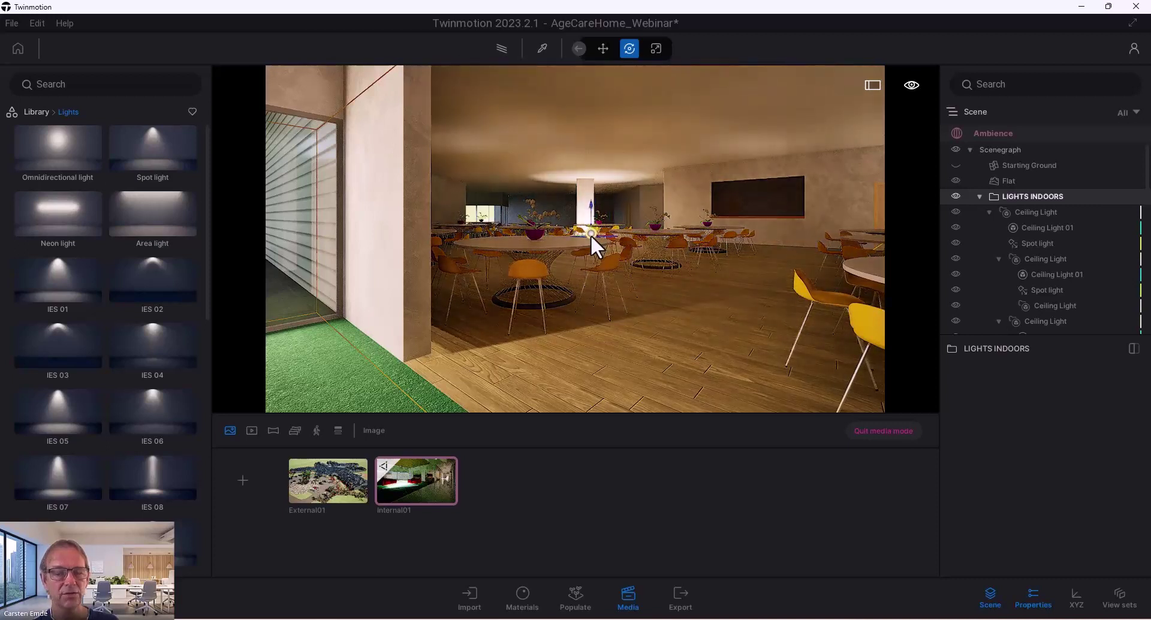
scroll(595, 231, "up", 5)
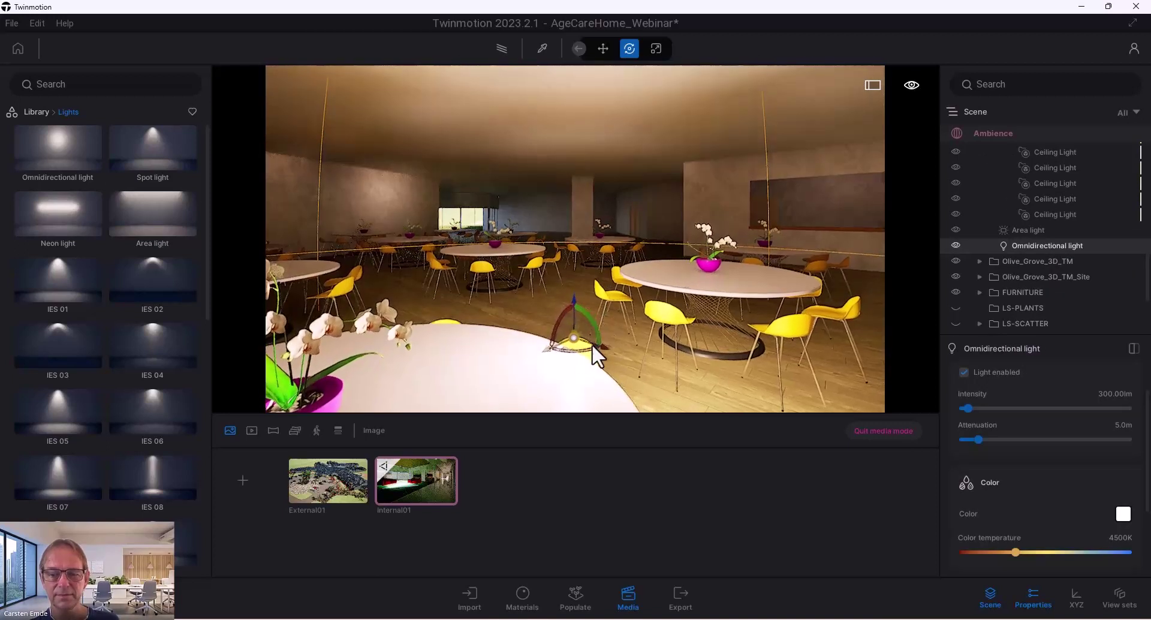
scroll(564, 311, "down", 2)
left_click_drag(557, 300, 577, 207)
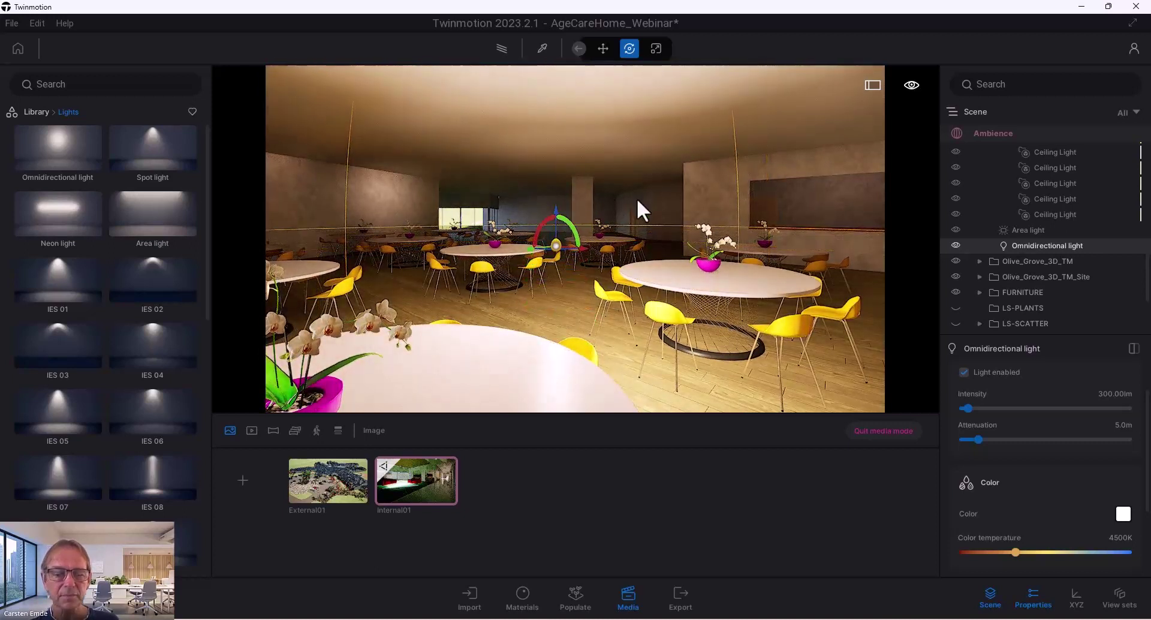
- Move the omnidirectional light further into the dining room and check its effect from the Internal01 view
left_click(411, 476)
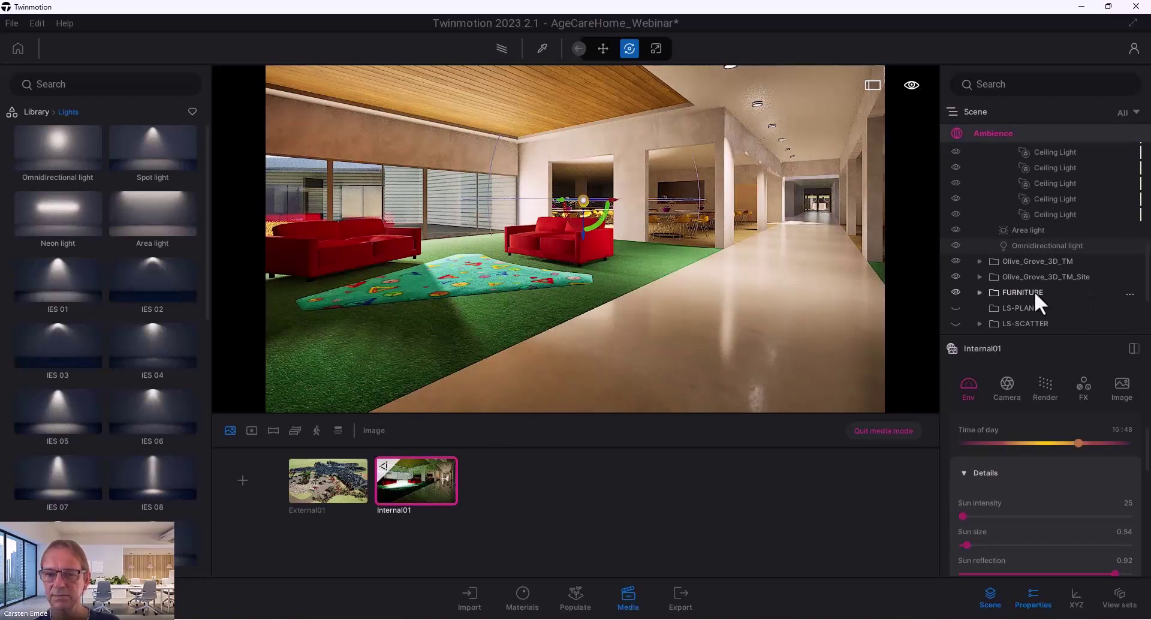
scroll(607, 185, "up", 10)
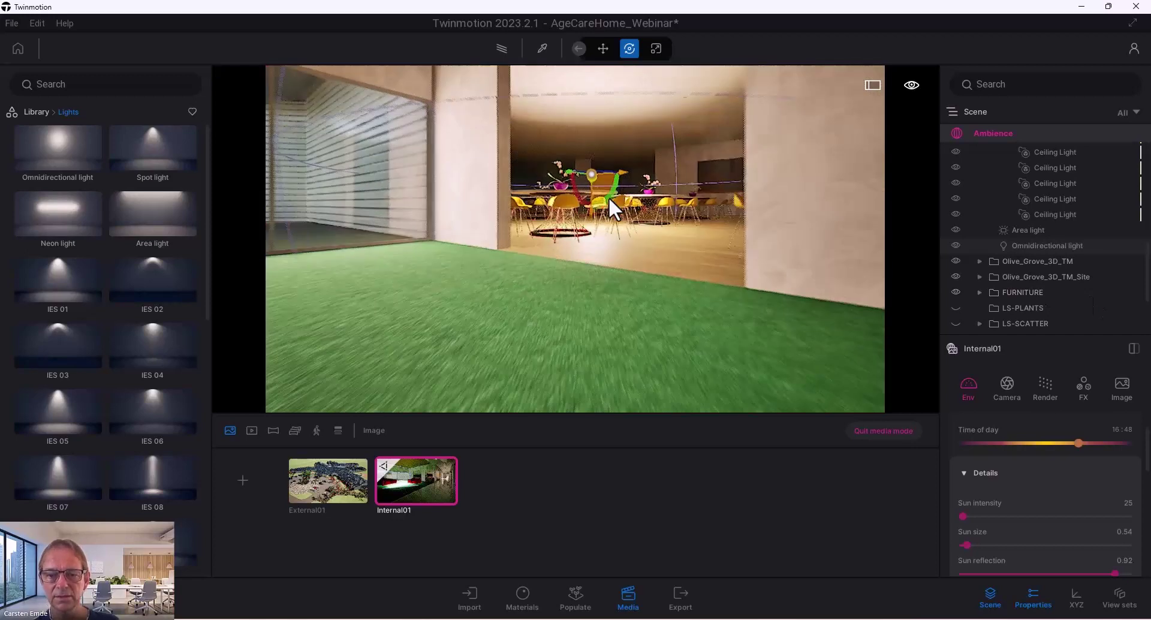
scroll(599, 226, "up", 5)
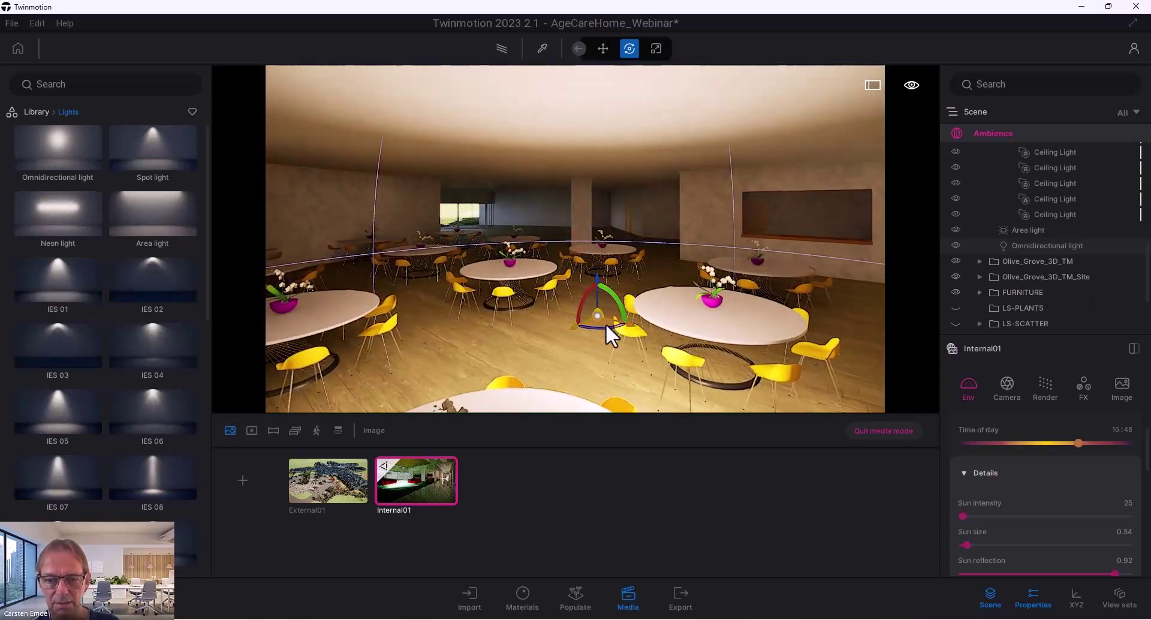
left_click_drag(574, 283, 548, 250)
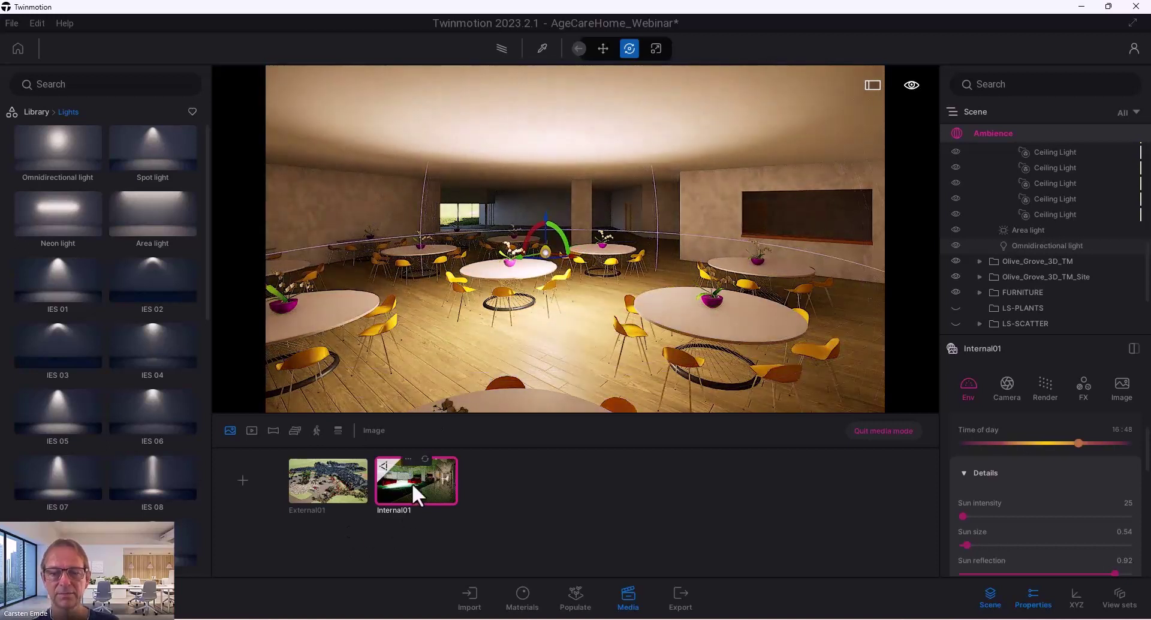
left_click(412, 483)
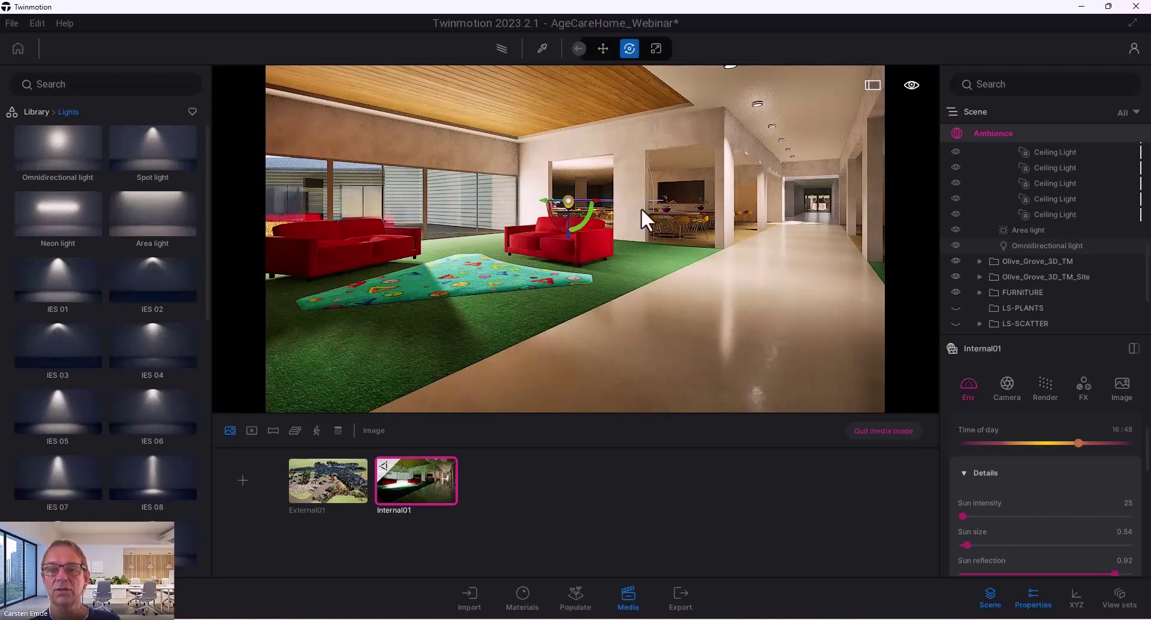
- Set the dining room omnidirectional light's intensity to about 182 lm and its attenuation to 11.3 m
left_click(1038, 247)
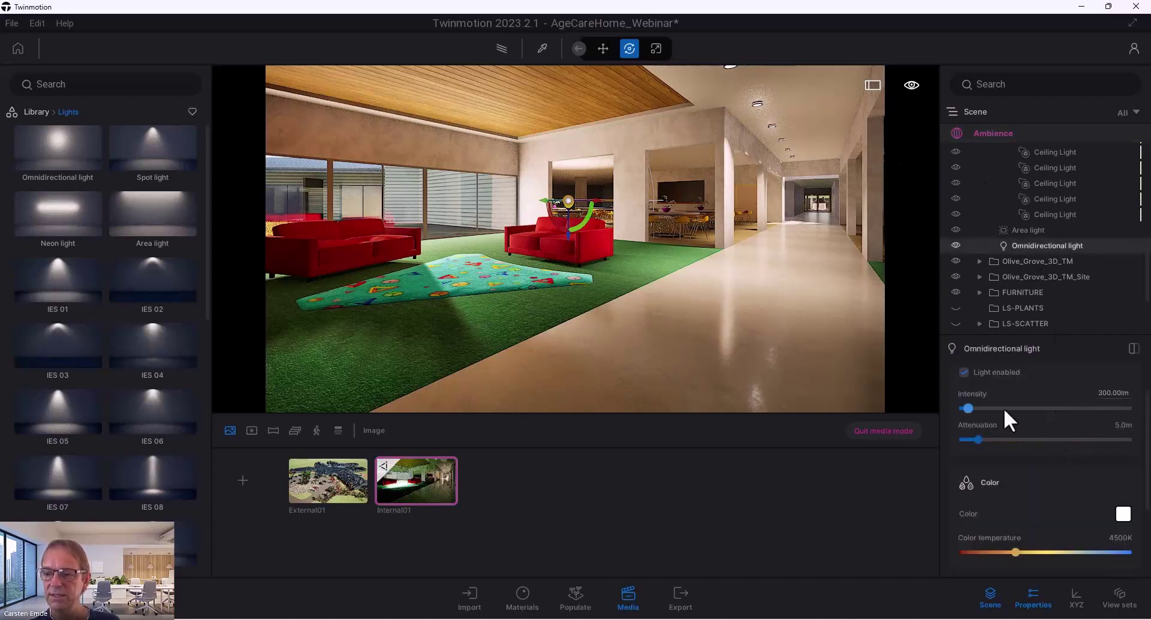
mouse_move(969, 408)
left_mouse_down()
mouse_move(1009, 414)
mouse_move(968, 414)
mouse_move(985, 414)
mouse_move(981, 445)
mouse_move(982, 405)
mouse_move(966, 409)
left_mouse_up()
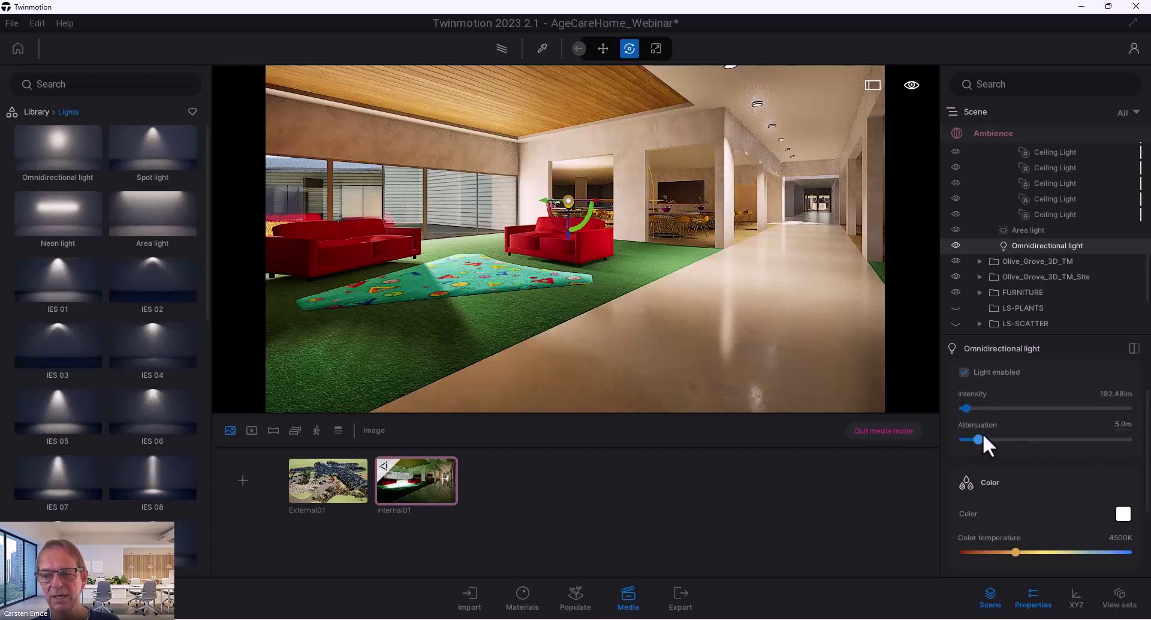
mouse_move(979, 440)
left_mouse_down()
mouse_move(1016, 444)
mouse_move(973, 446)
mouse_move(999, 447)
left_mouse_up()
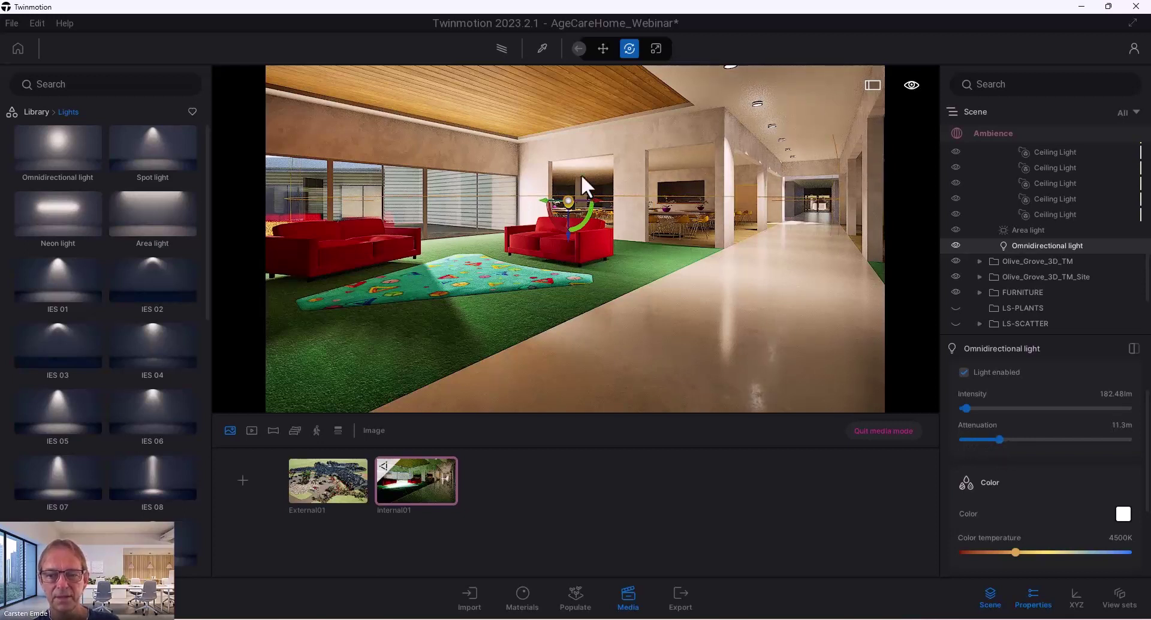
- Copy the omnidirectional light deeper into the dining room as one instance with 13.84 m spacing, and return to the Internal01 view
key("f")
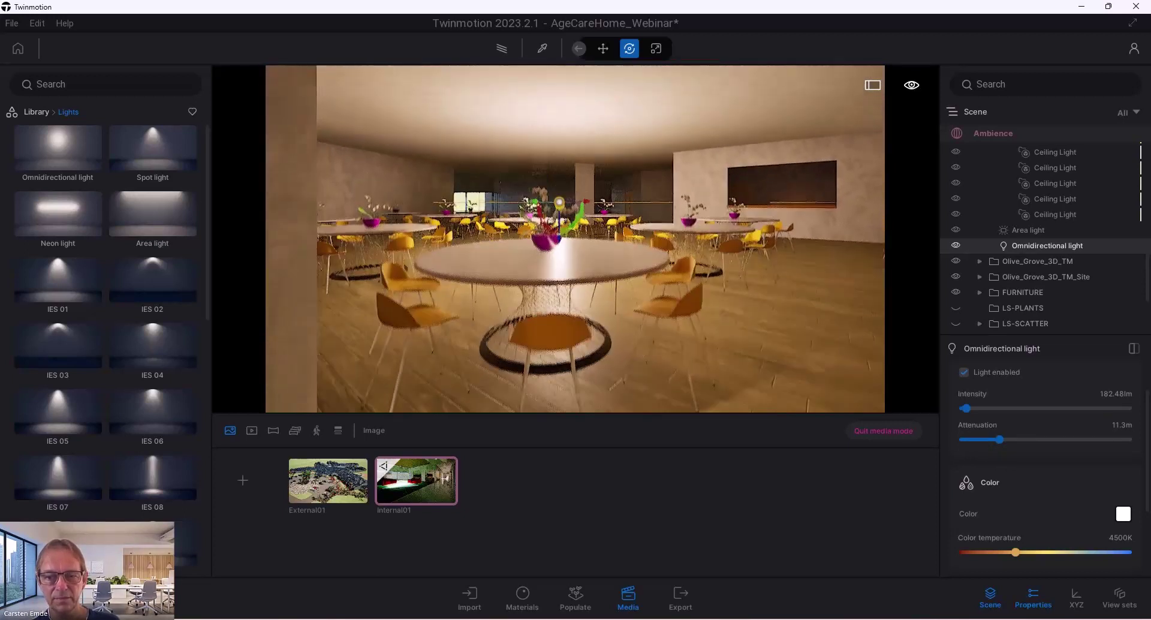
scroll(584, 193, "down", 5)
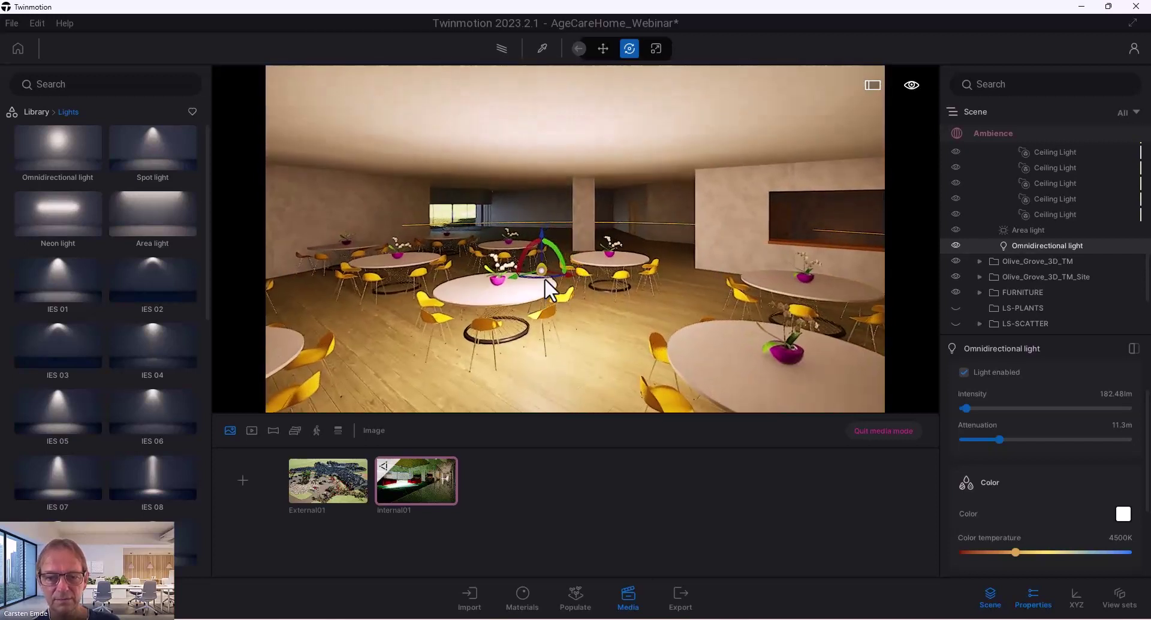
left_click_drag(540, 278, 540, 224)
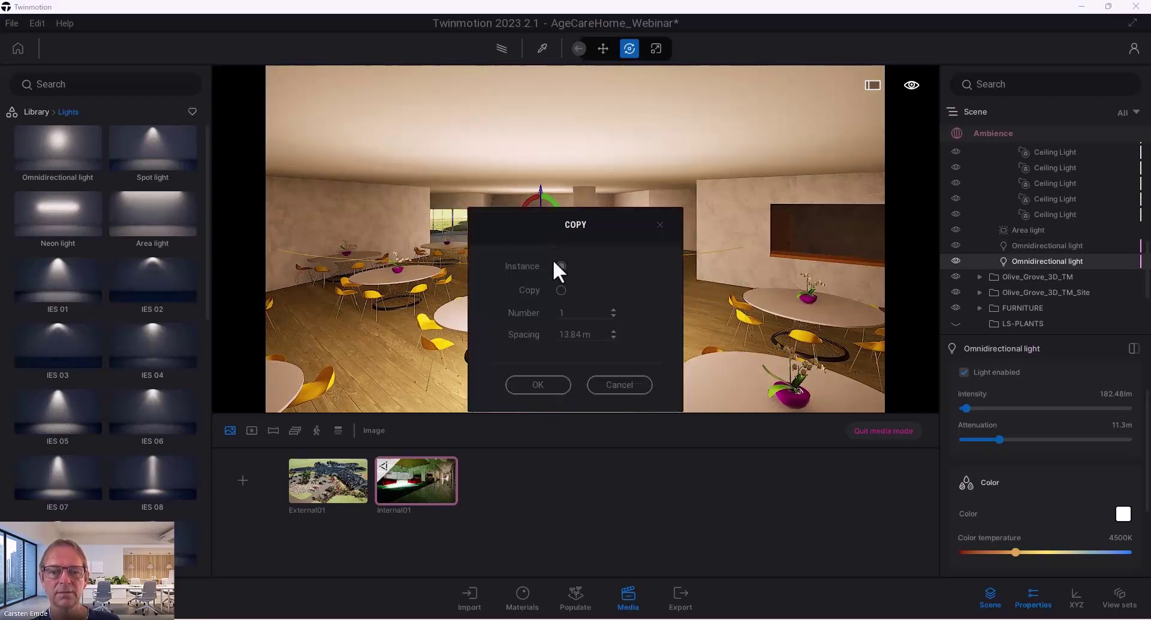
left_click(550, 384)
left_click(419, 478)
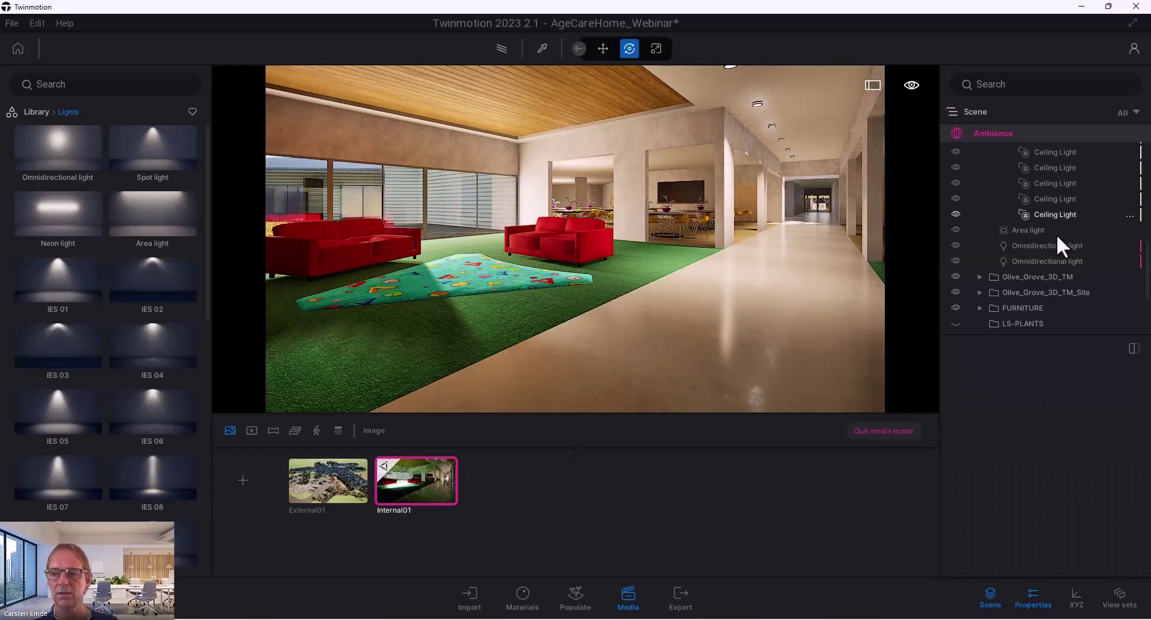
- Hide both omnidirectional lights and show them again to compare their effect in the Internal01 view
left_click(956, 245)
left_click(955, 261)
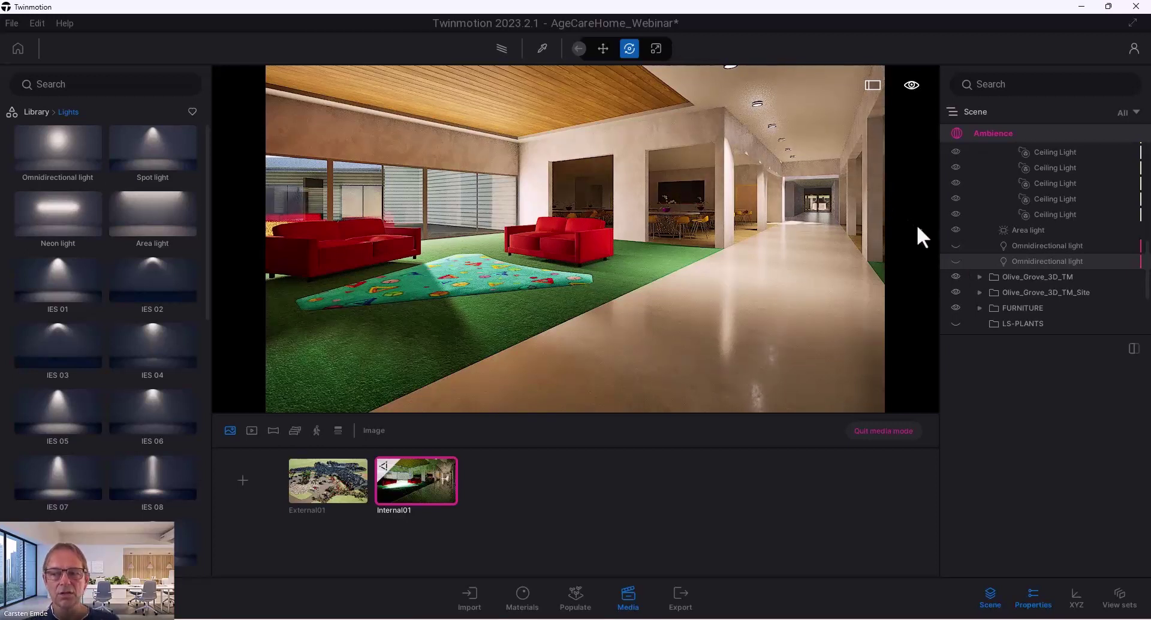
left_click(955, 245)
left_click(956, 261)
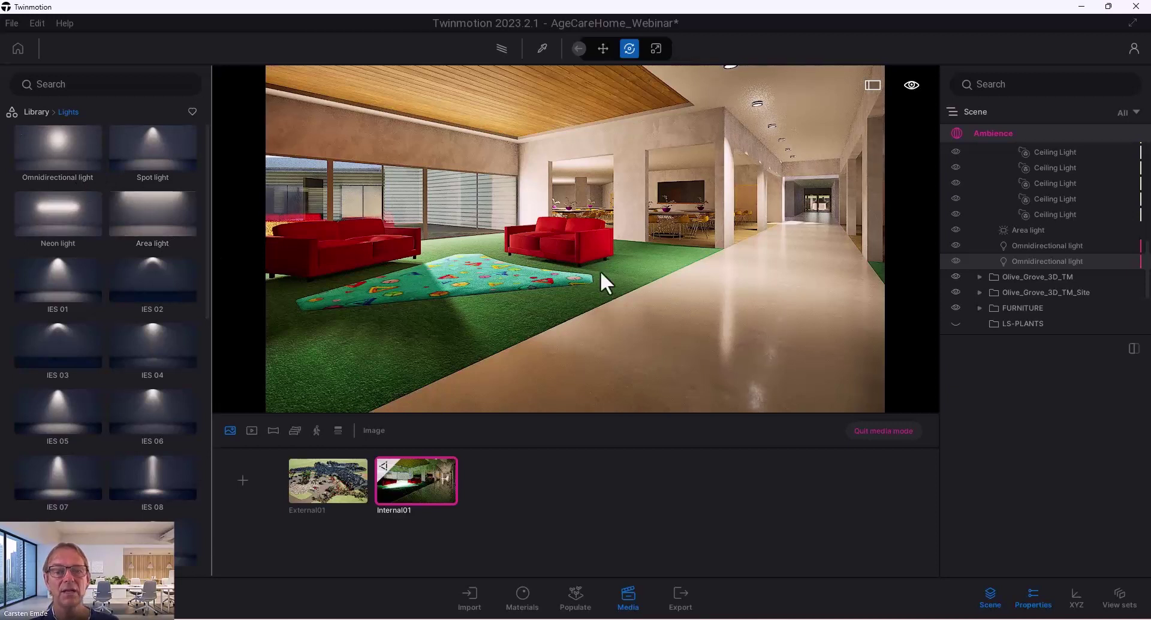
- Look into the dining room and hide both omnidirectional lights there
scroll(559, 199, "up", 5)
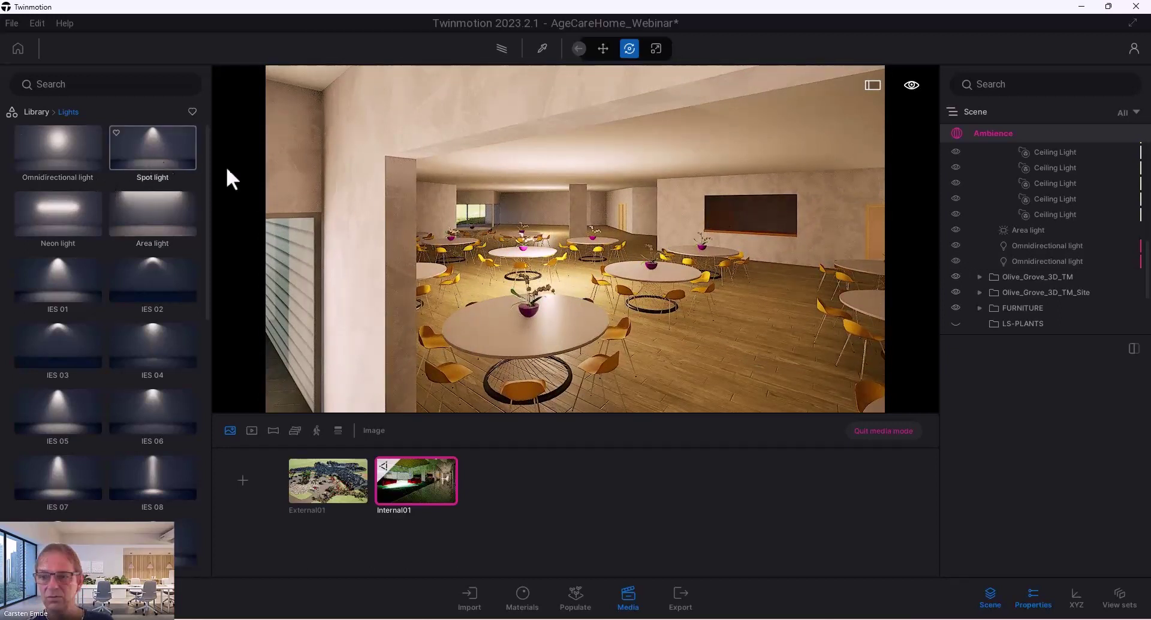
left_click(961, 246)
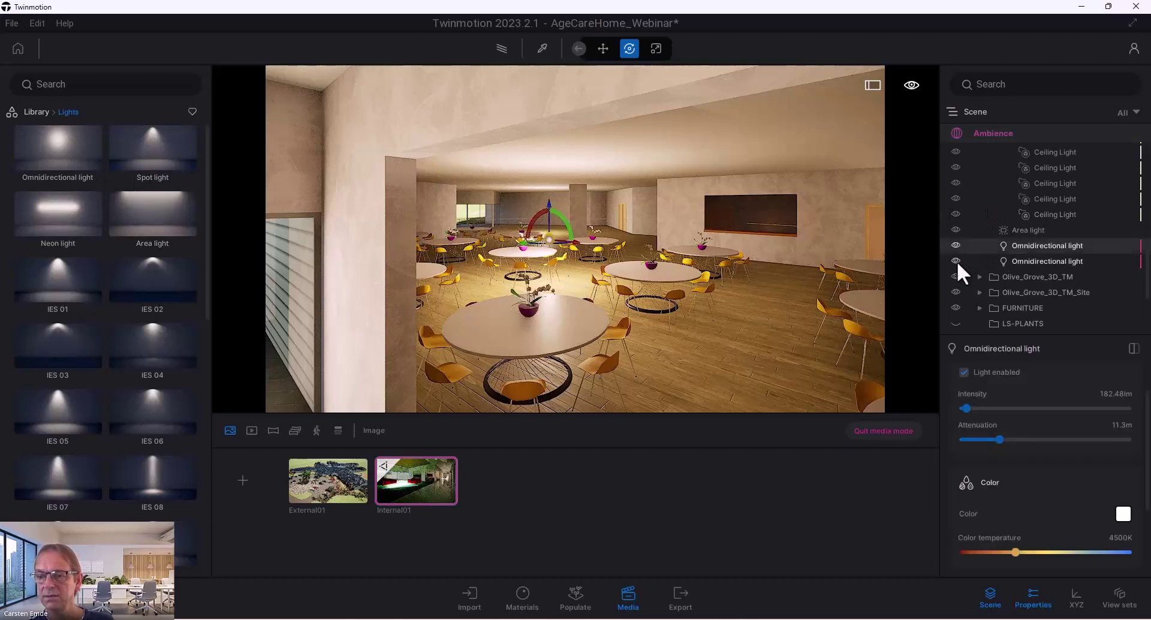
left_click(956, 261)
left_click(956, 245)
- Place an area light in the dining room and move it deeper toward the far end of the room
left_click_drag(338, 248, 559, 203)
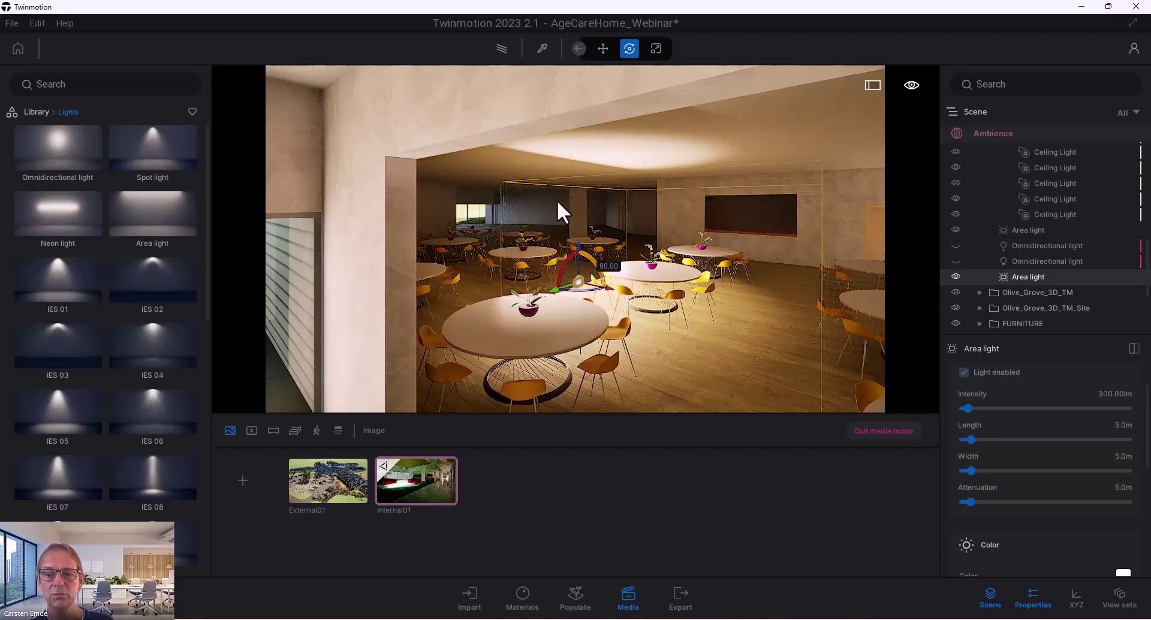
left_click_drag(580, 292, 508, 240)
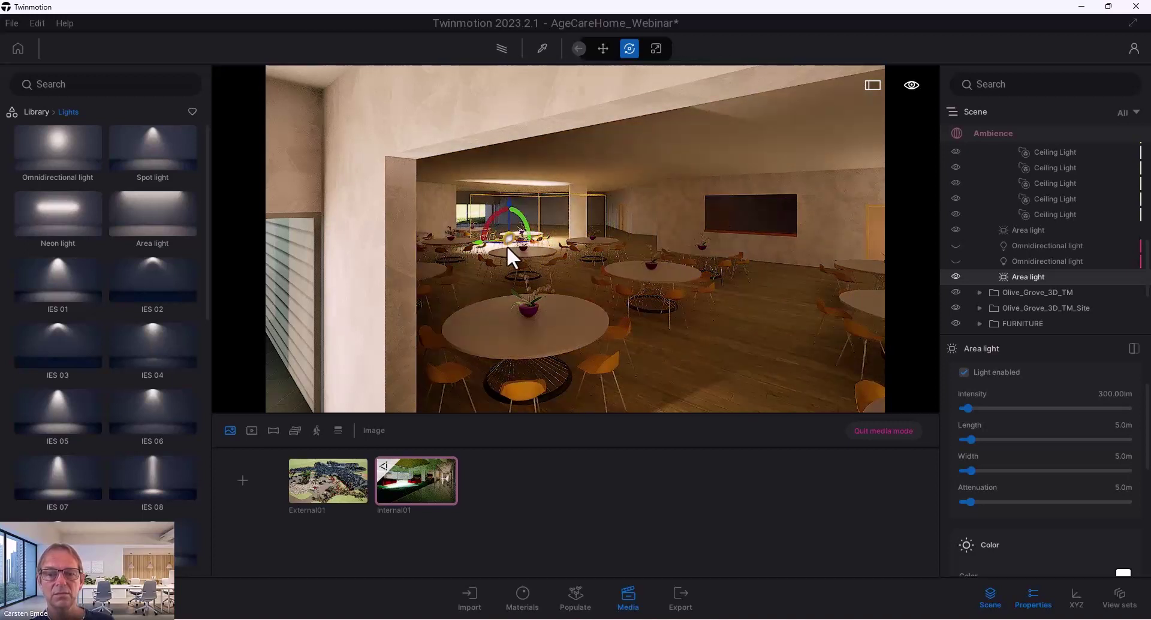
scroll(508, 242, "up", 3)
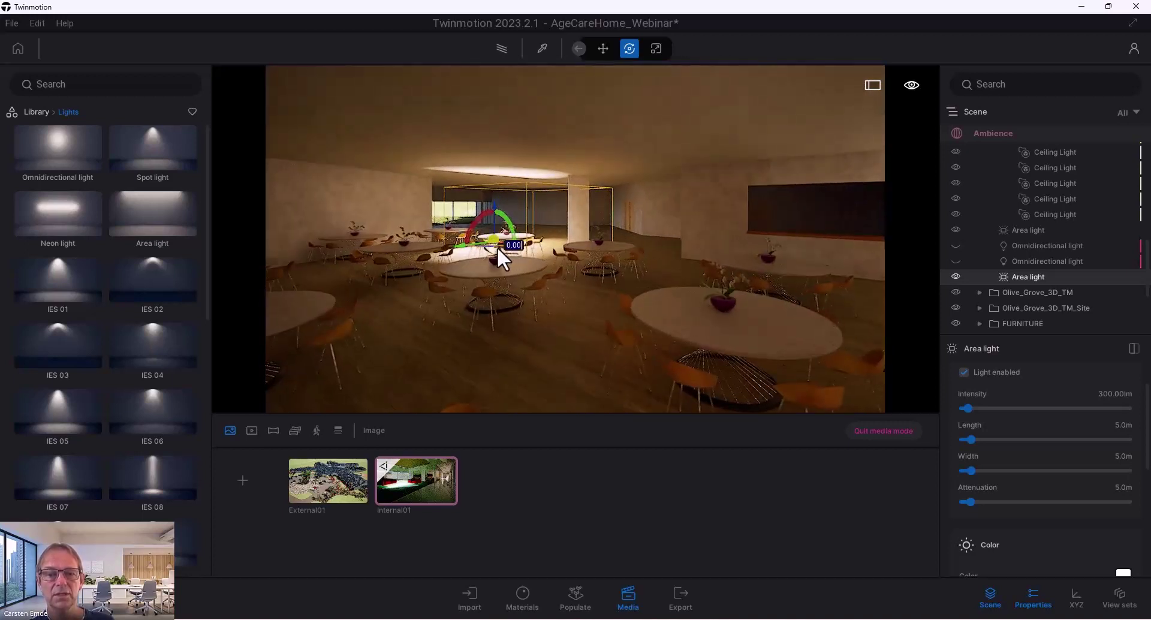
left_click_drag(489, 246, 470, 247)
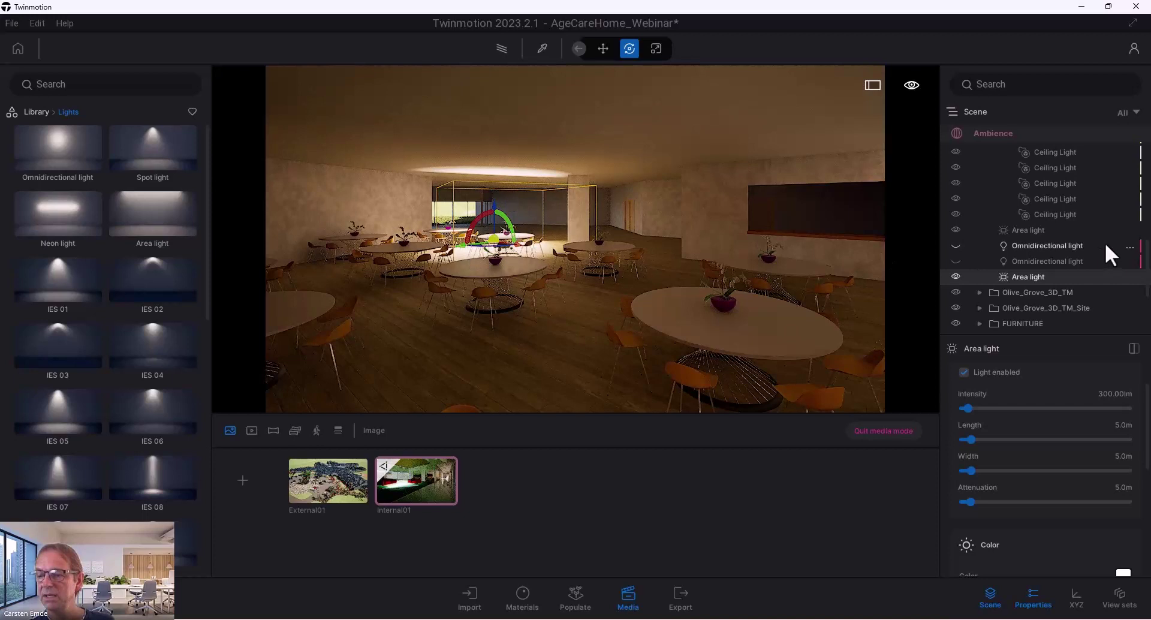
- Set the dining room area light's width to 3 m and return to the Internal01 view
left_click(1120, 457)
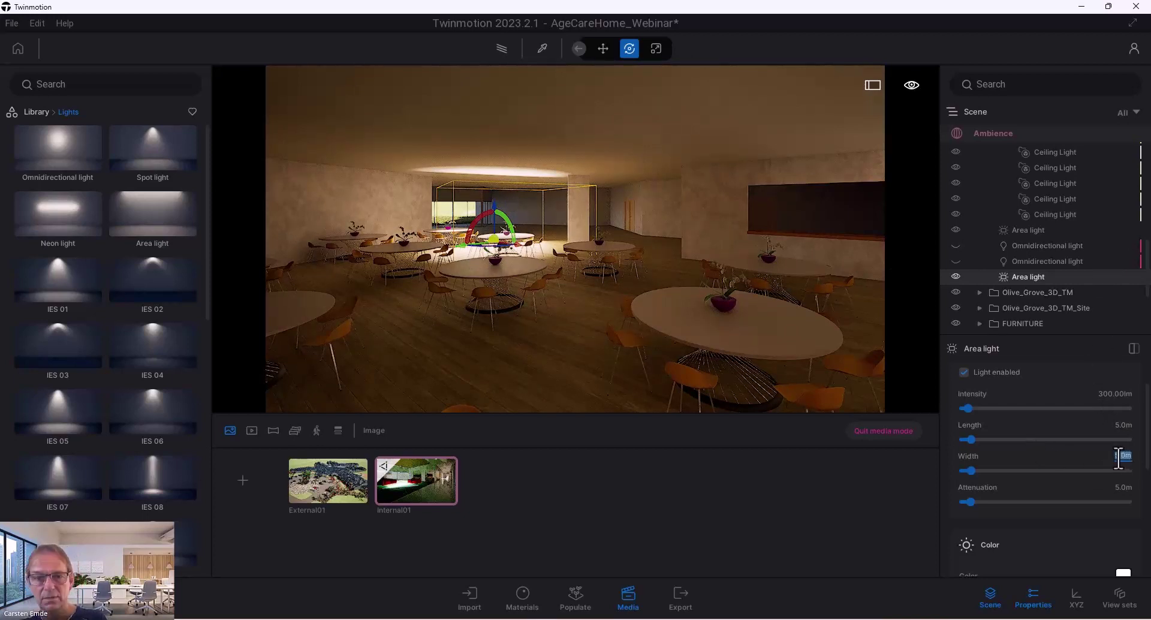
type("3")
key("Return")
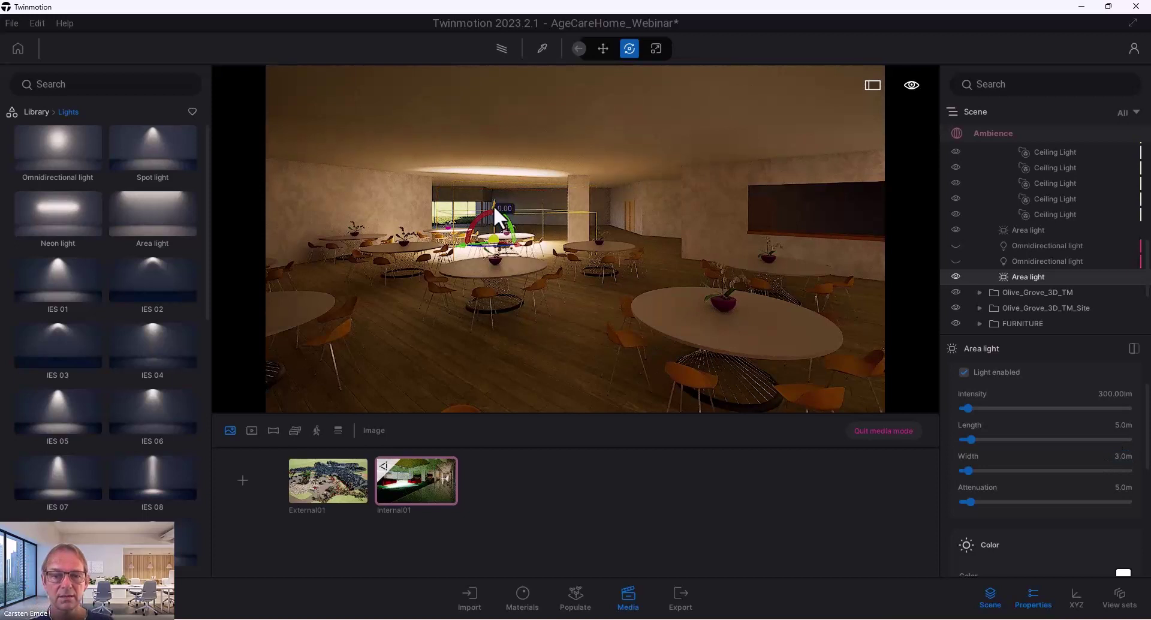
middle_click_drag(494, 196, 531, 240)
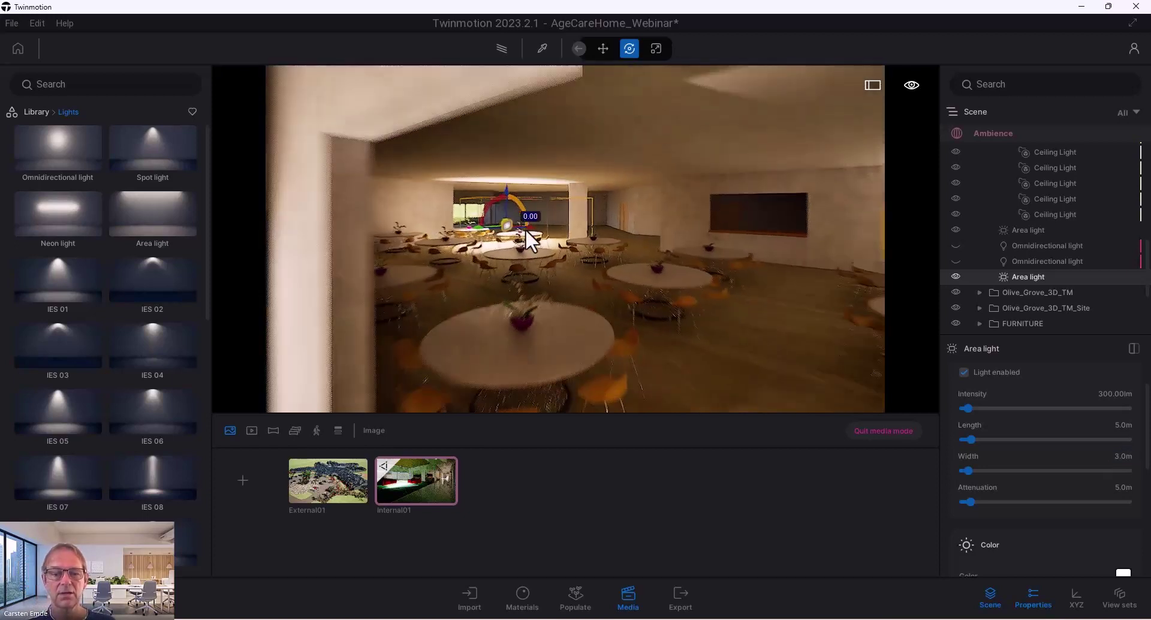
left_click(419, 499)
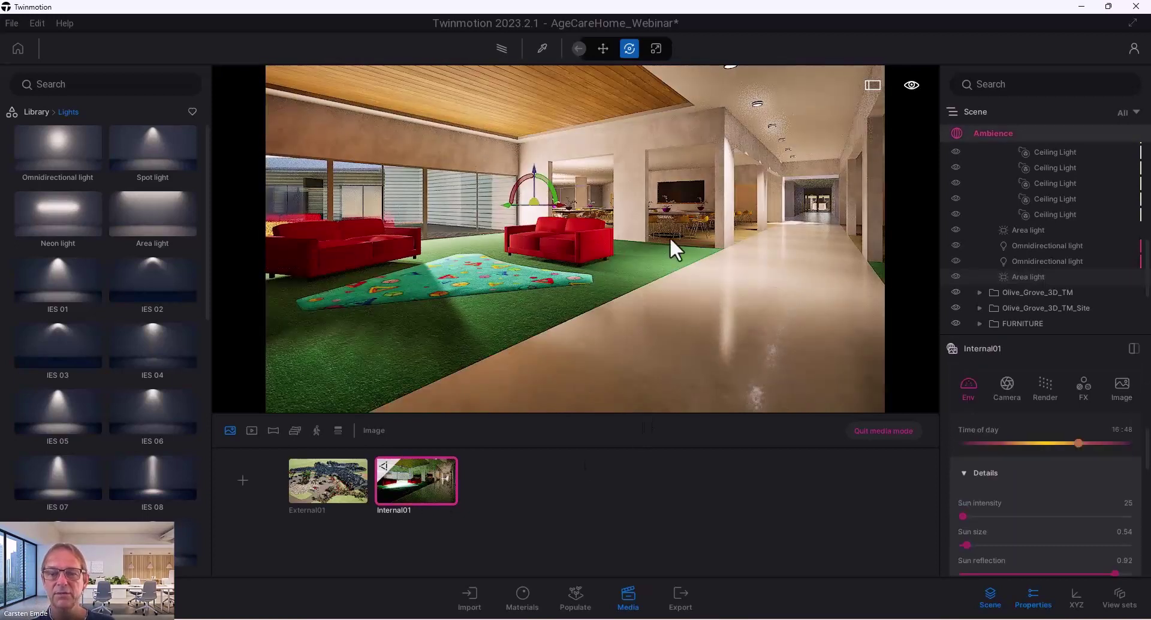
- Hide the omnidirectional lights in the Internal01 view and adjust the lounge area light's attenuation to 9.2 m
left_click(956, 245)
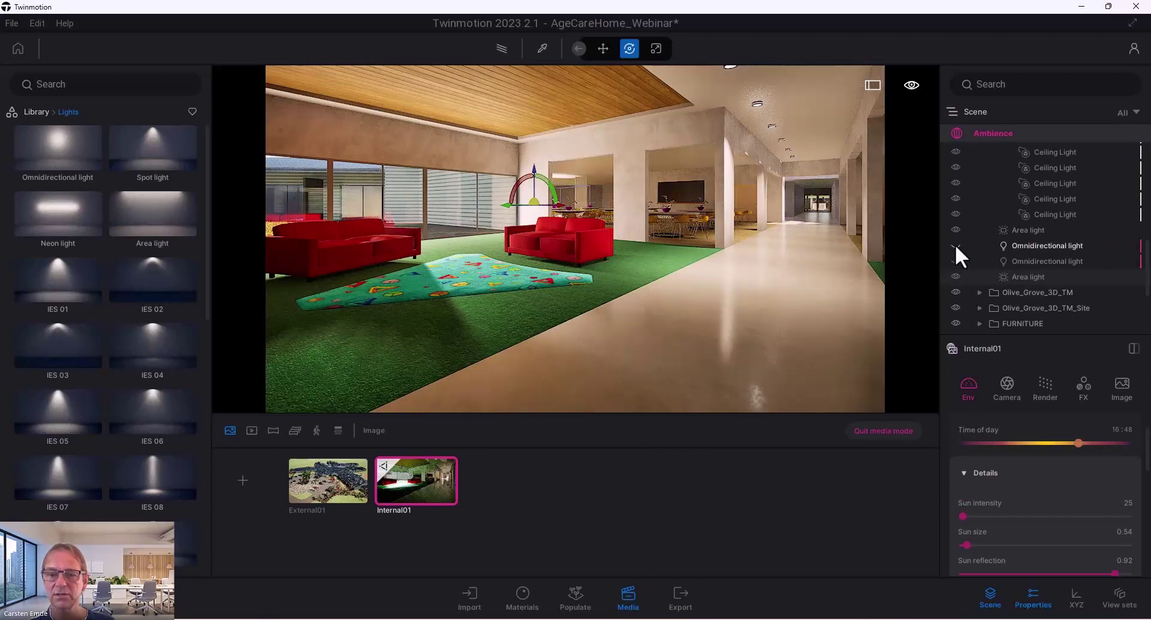
left_click(1028, 230)
left_click_drag(976, 501, 999, 494)
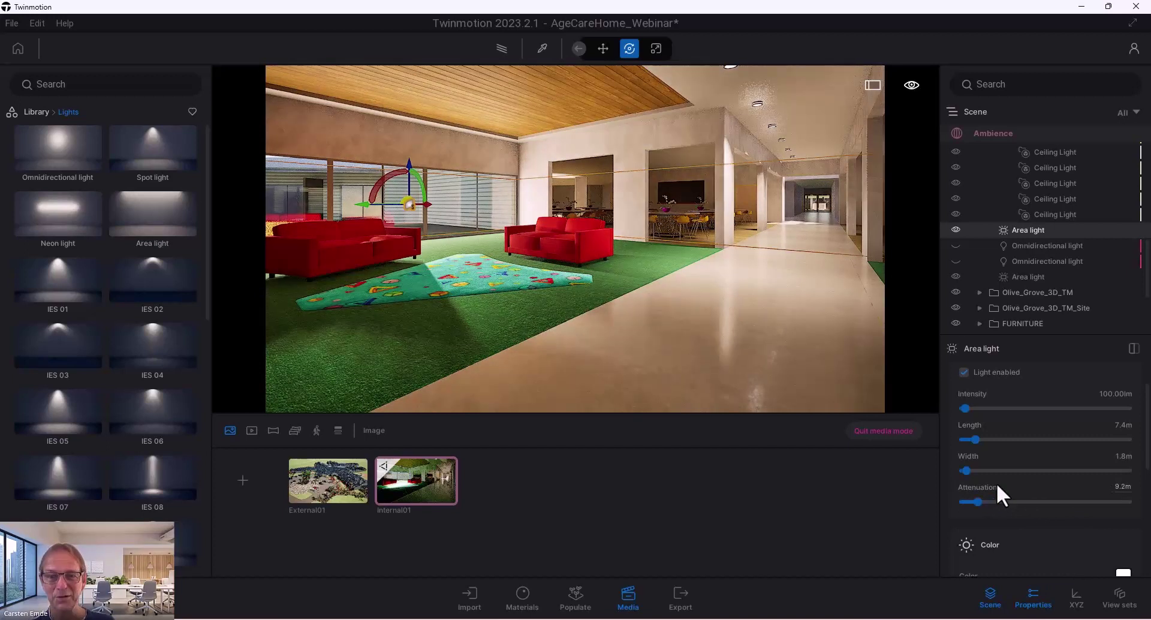
- Set the dining room area light's attenuation to 20.5 m, lower the light slightly, and deselect it
left_click(1026, 277)
left_click_drag(974, 502, 997, 509)
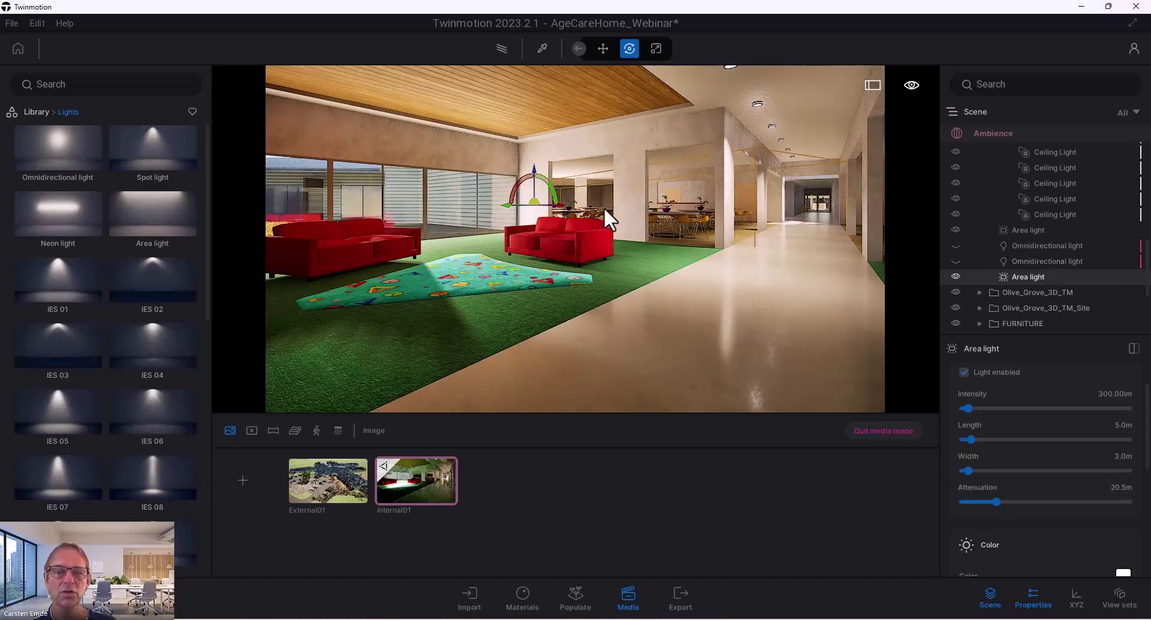
left_click_drag(535, 173, 530, 191)
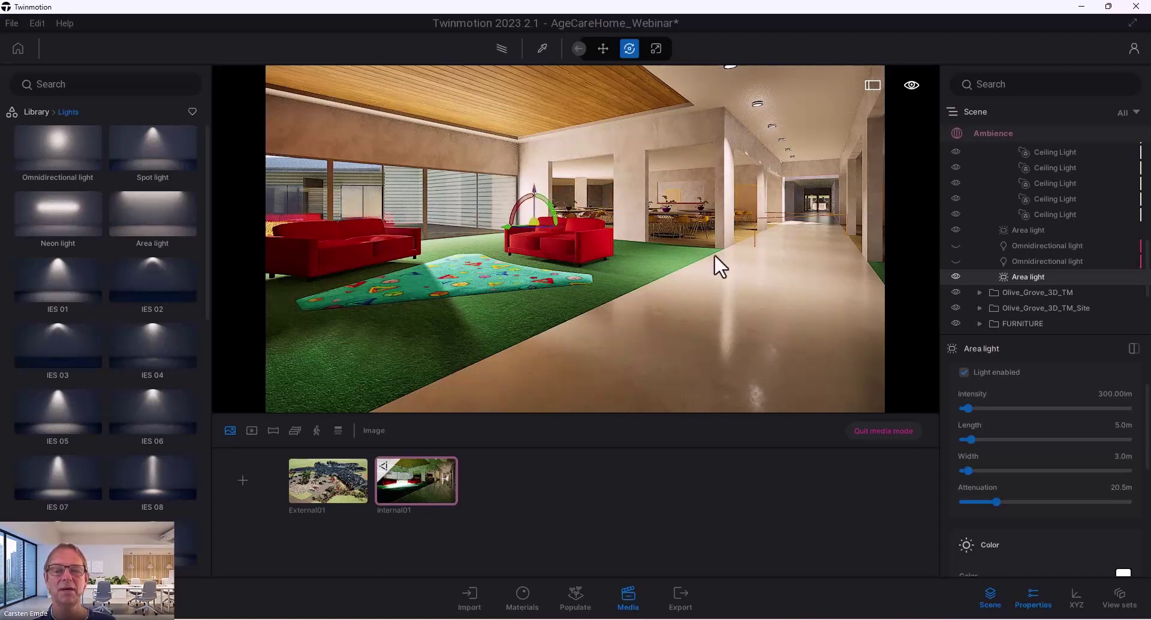
left_click(761, 266)
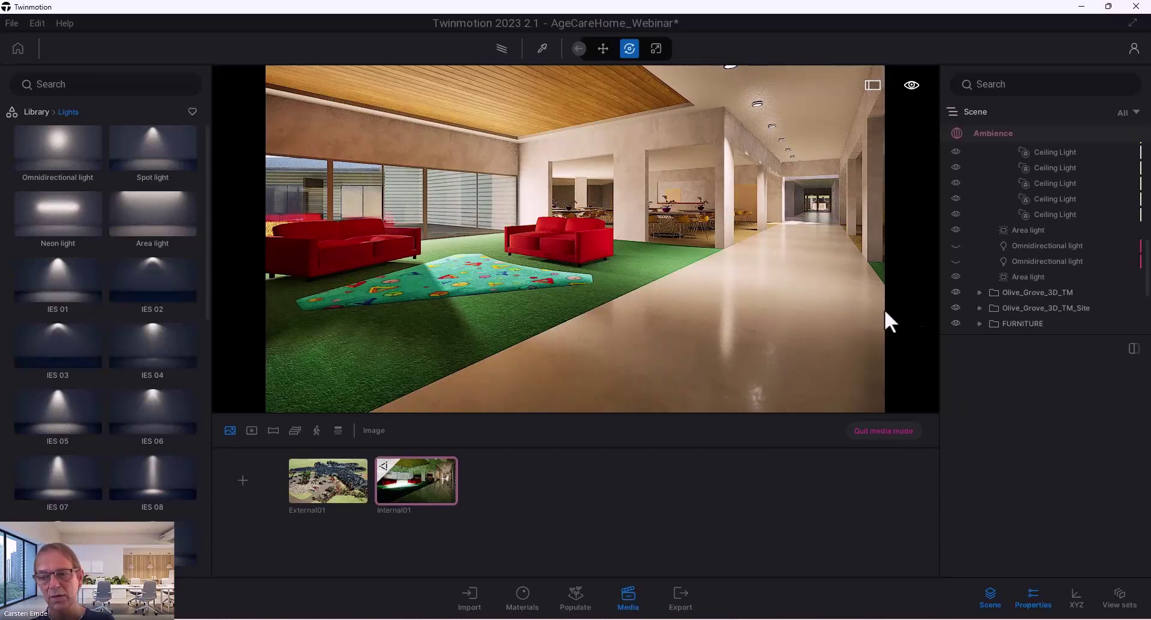
- Switch the Path tracer on and off to compare renderings of the Internal01 view, and close the media dock to enlarge the viewport
left_click(988, 131)
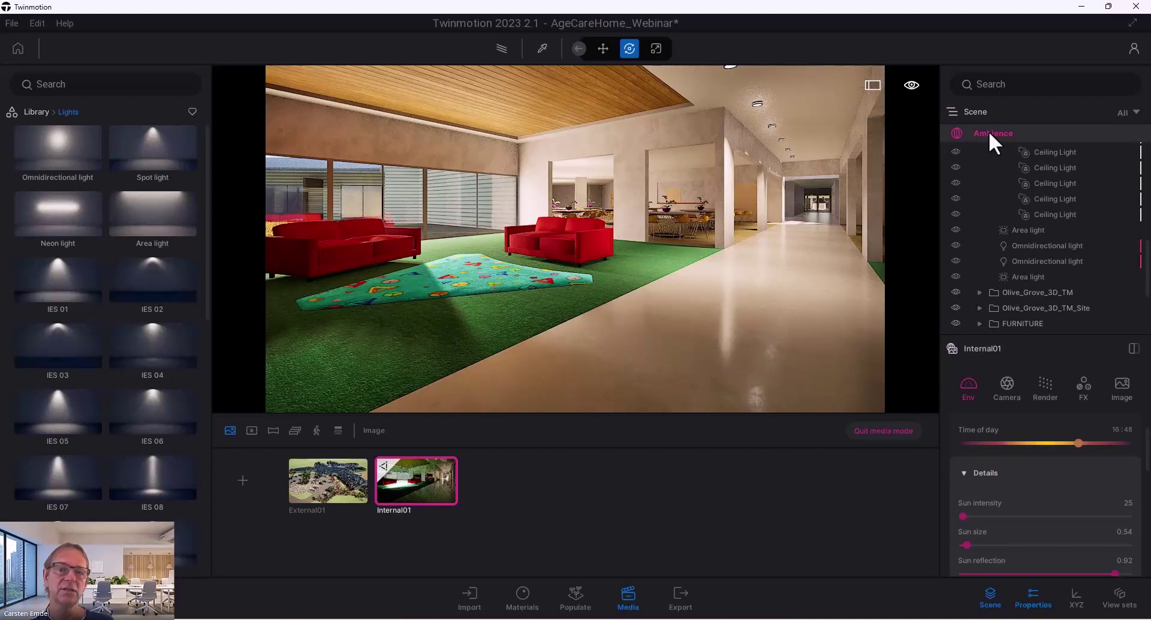
left_click(503, 48)
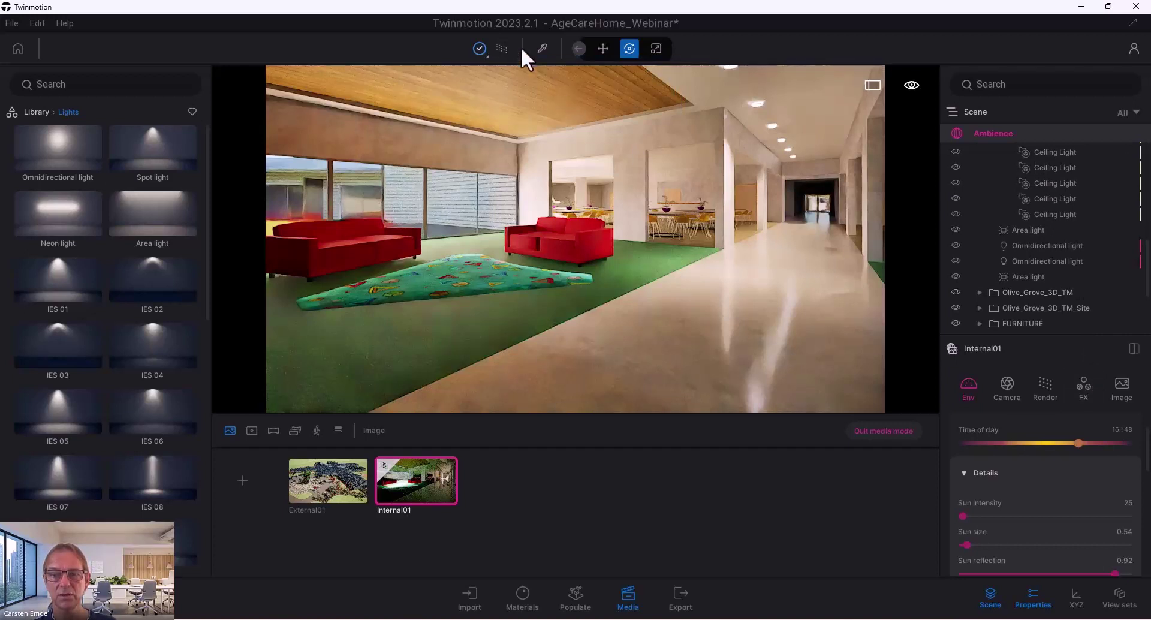
left_click(502, 48)
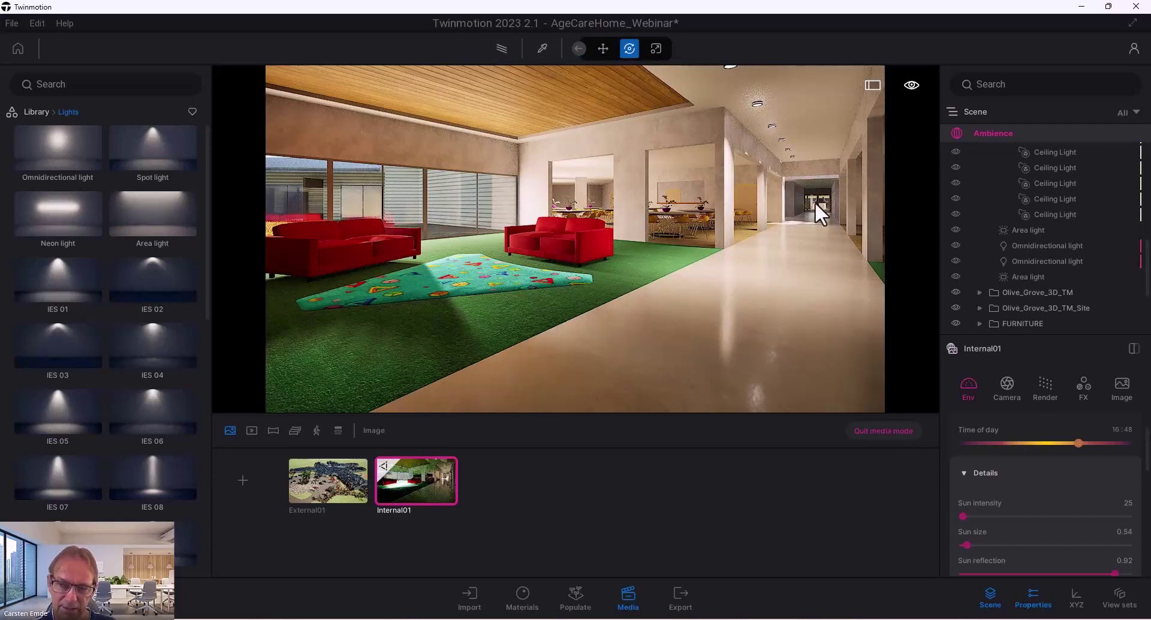
left_click(503, 49)
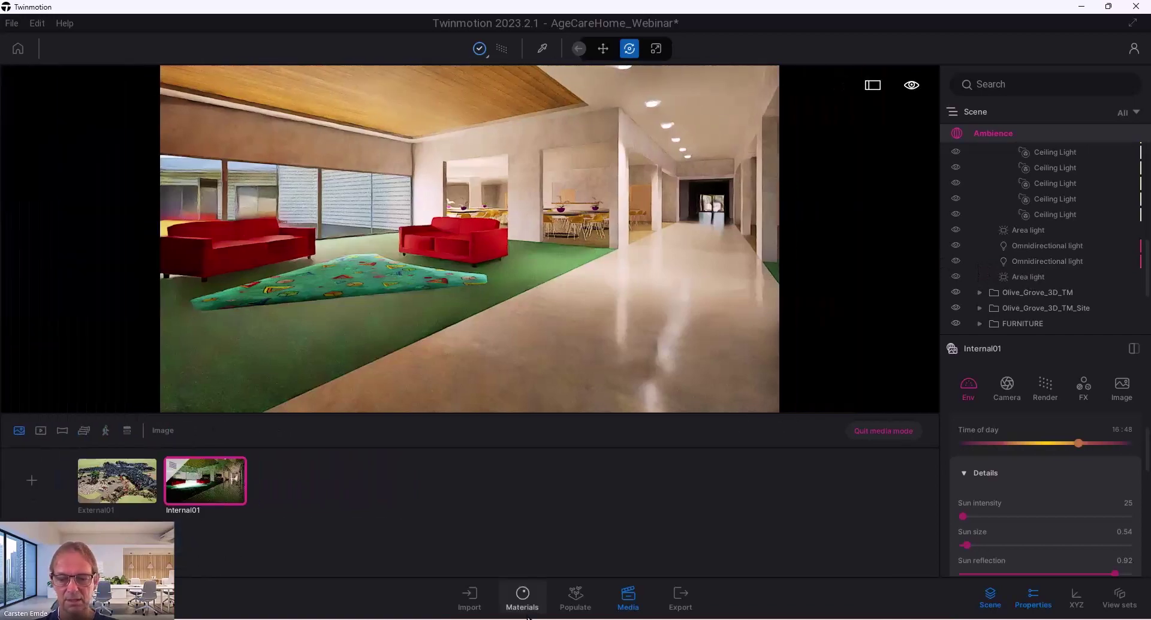
left_click(629, 600)
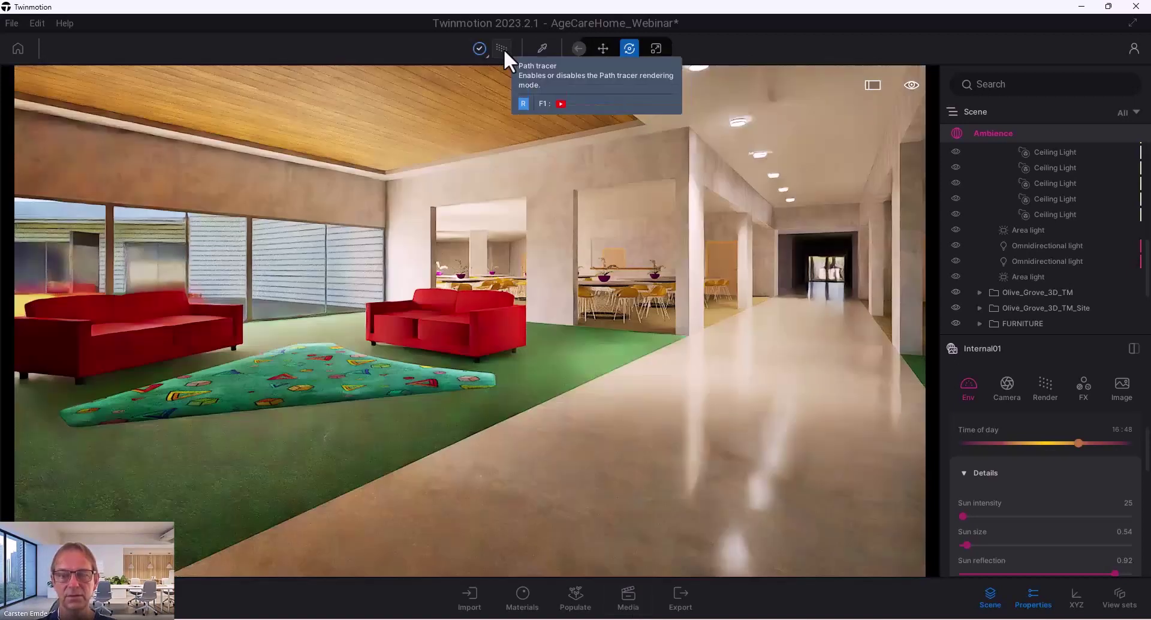
left_click(504, 49)
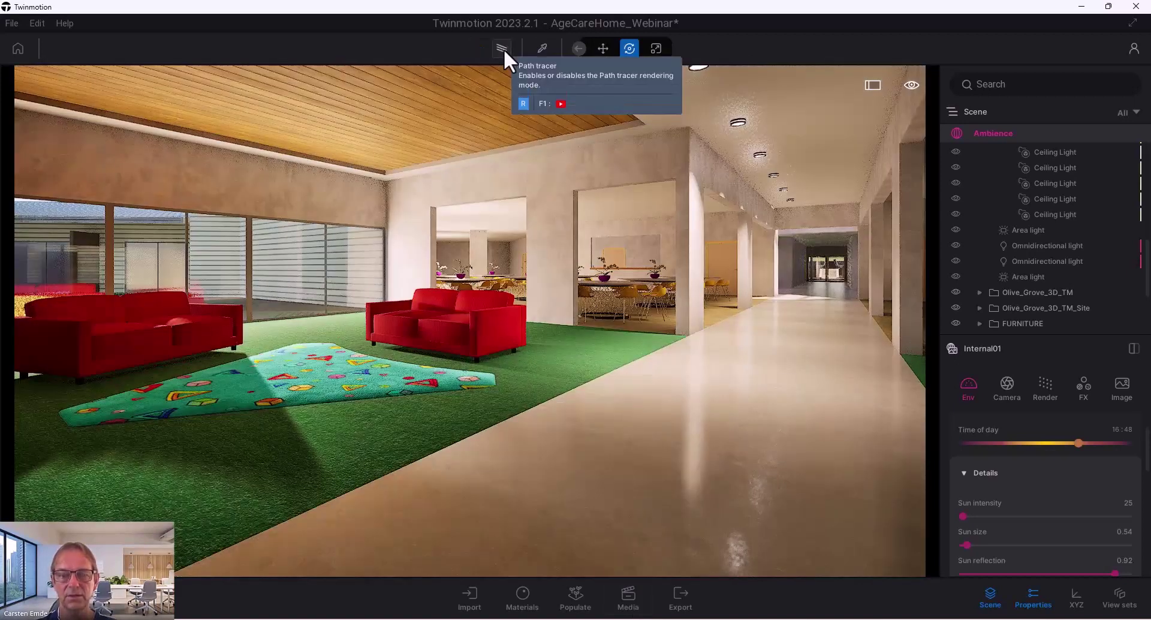
- Compare the dining room area light with the omnidirectional lights by toggling their visibility, leaving the area light hidden and both omnidirectional lights shown
left_click(956, 245)
left_click(956, 261)
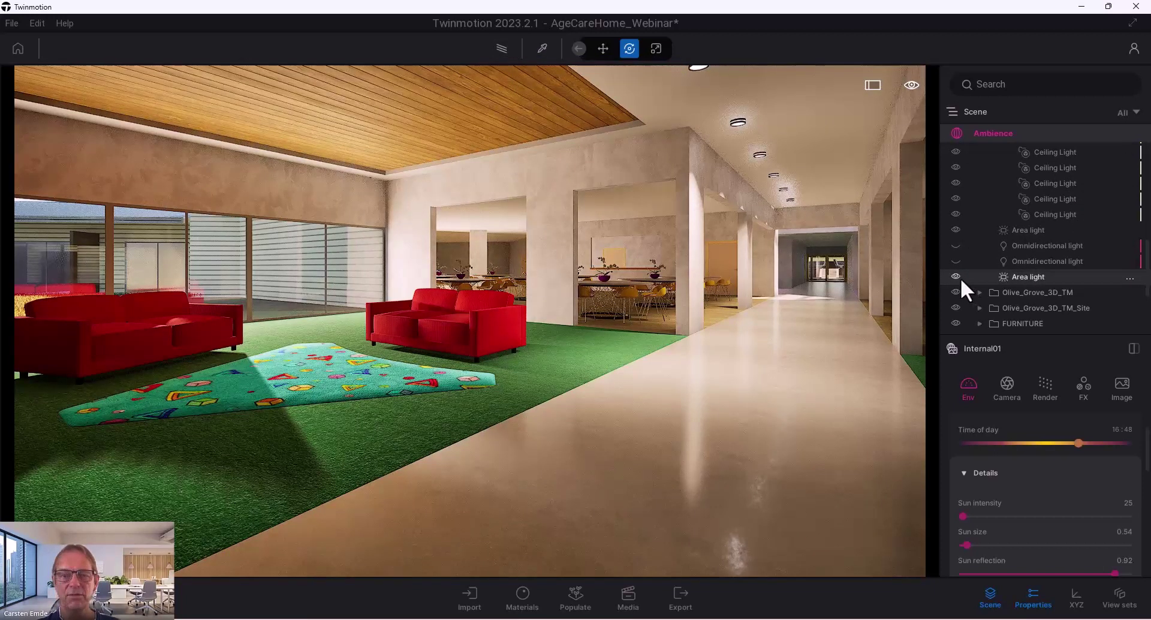
left_click(956, 277)
left_click(956, 276)
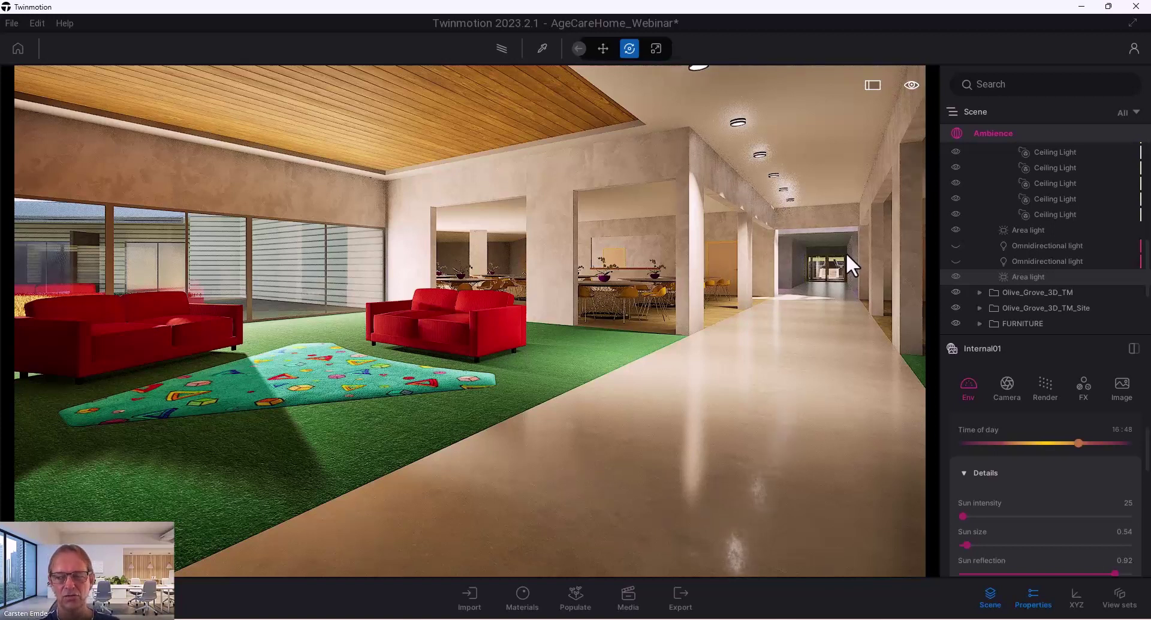
left_click(956, 261)
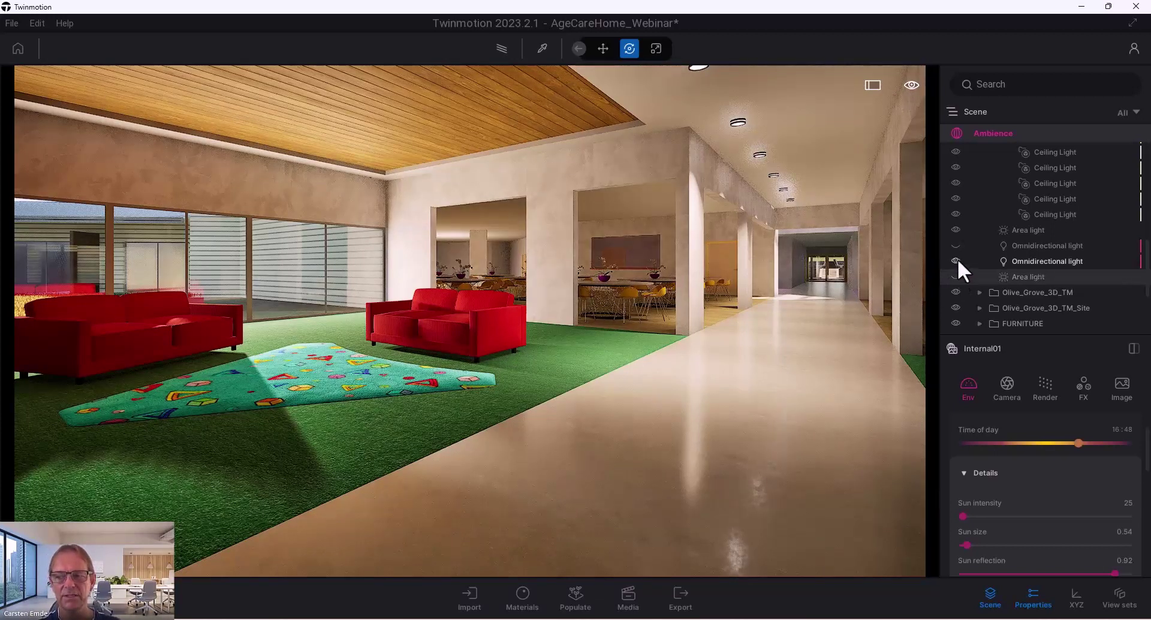
left_click(957, 245)
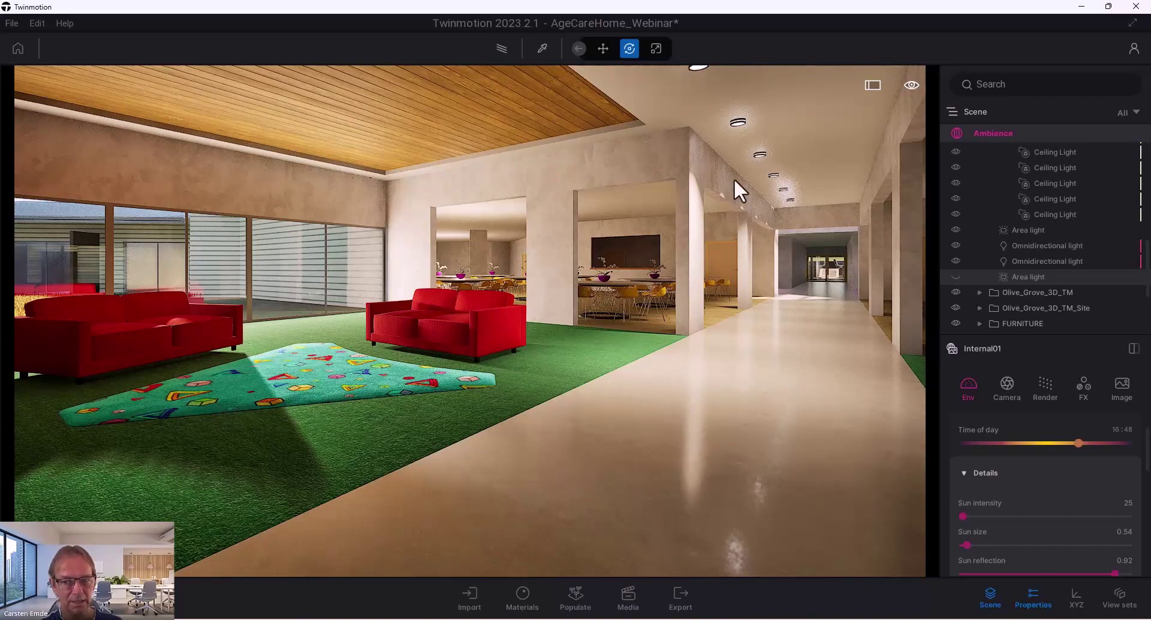
- Select each dining room omnidirectional light in the viewport to inspect its intensity and attenuation settings
left_click_drag(732, 146, 737, 207)
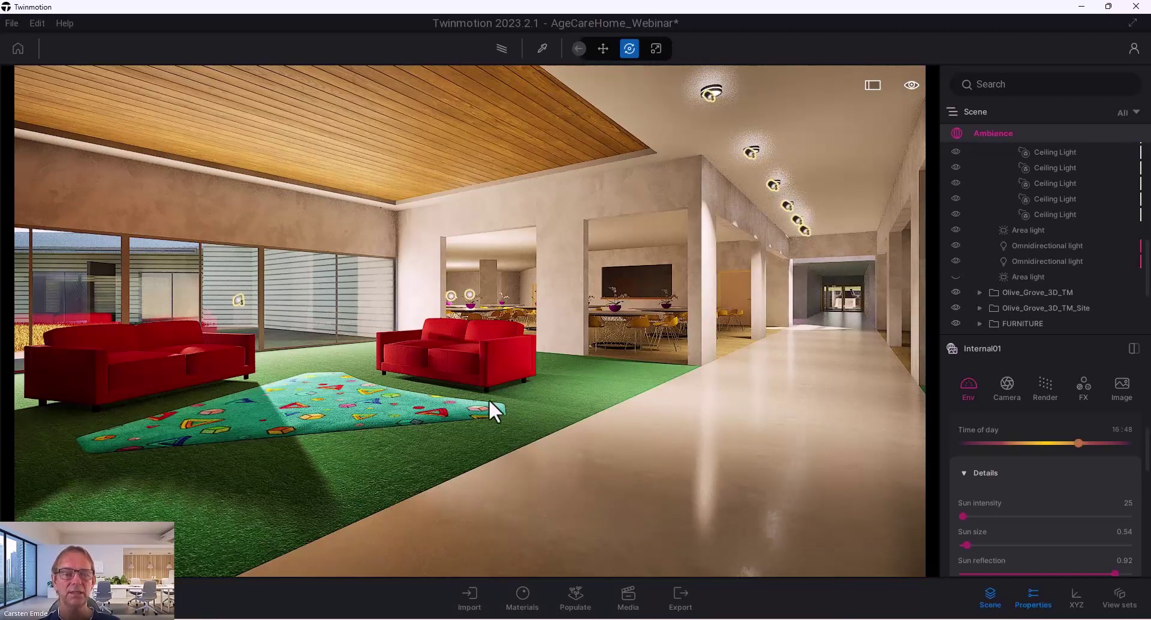
left_click(469, 293)
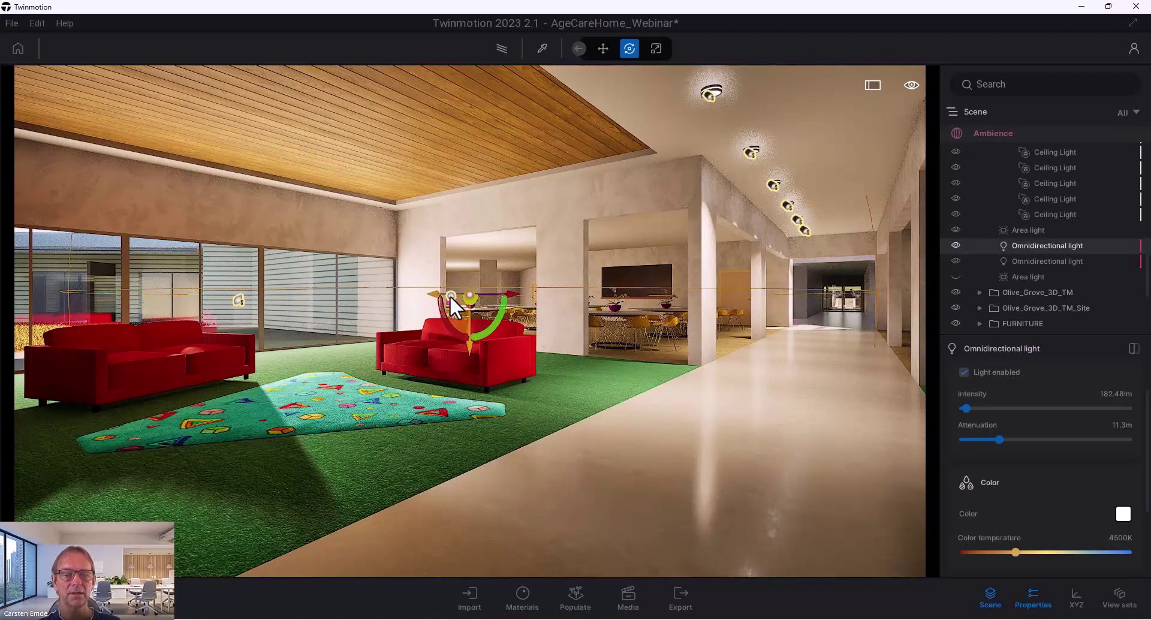
left_click(557, 250)
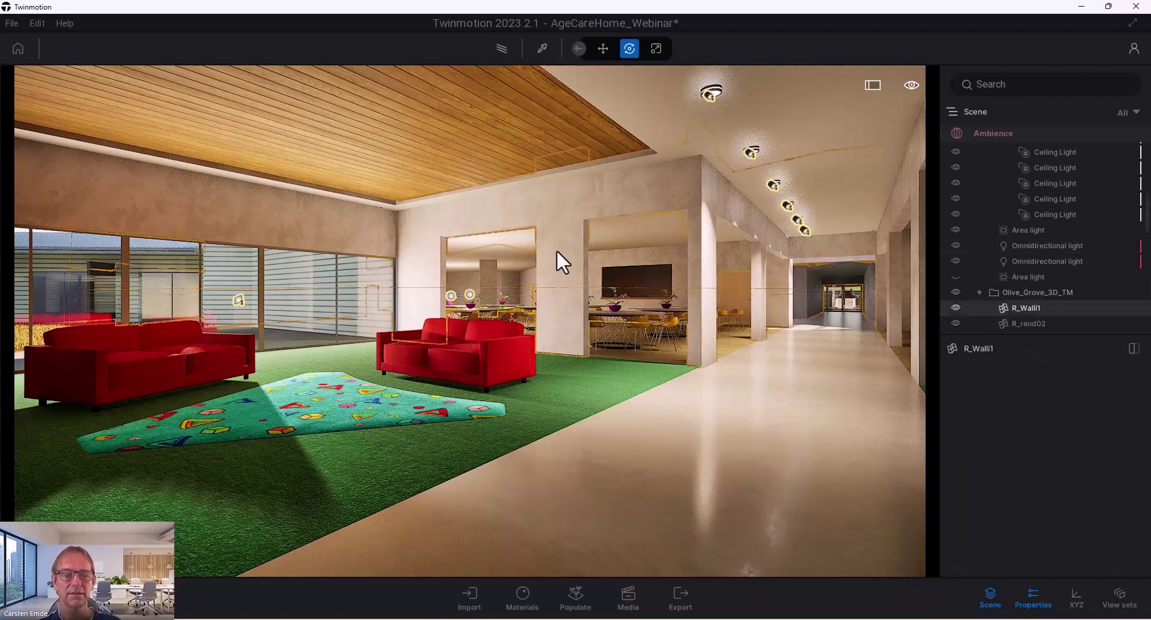
left_click(450, 296)
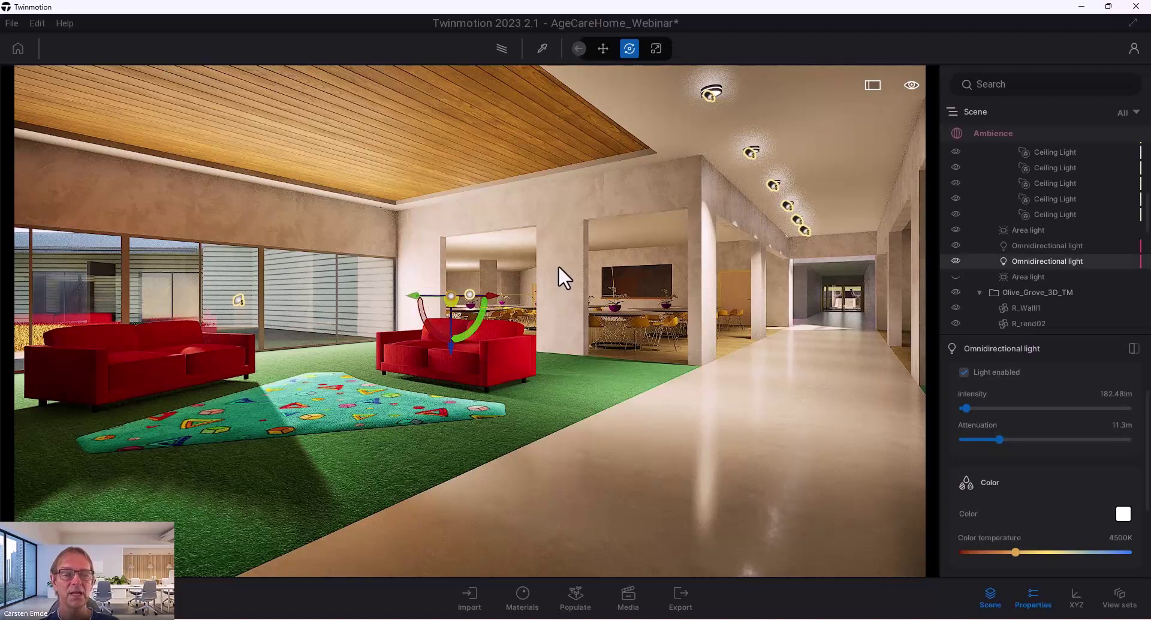
key("Escape")
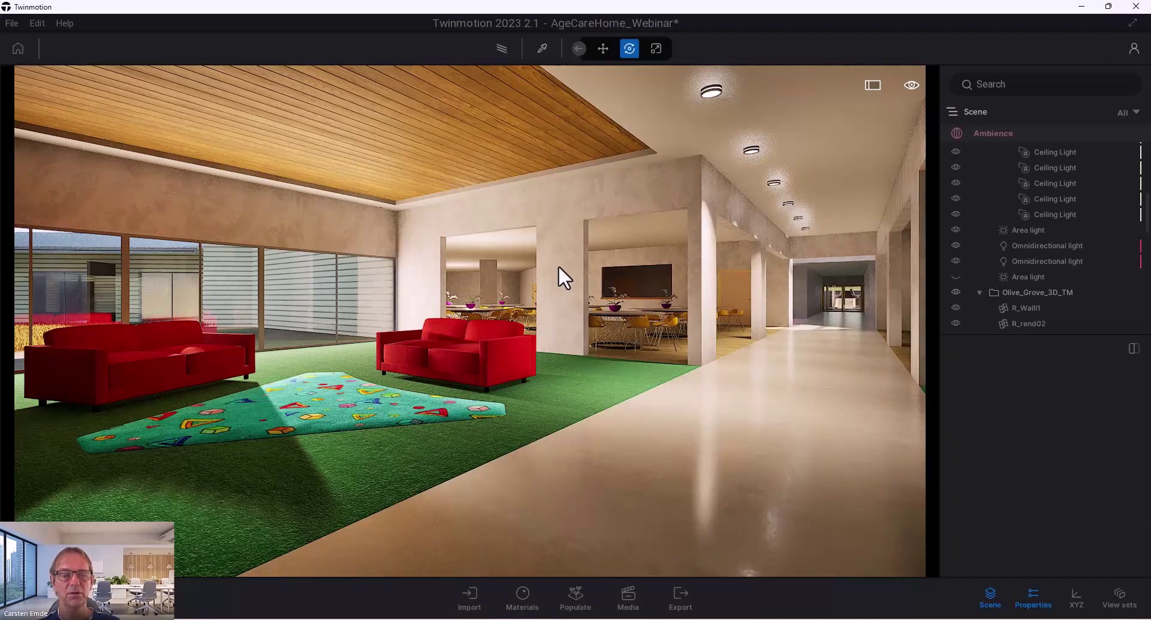
- Select the dining room omnidirectional light in the viewport and set its intensity to about 657 lm
left_click(411, 302)
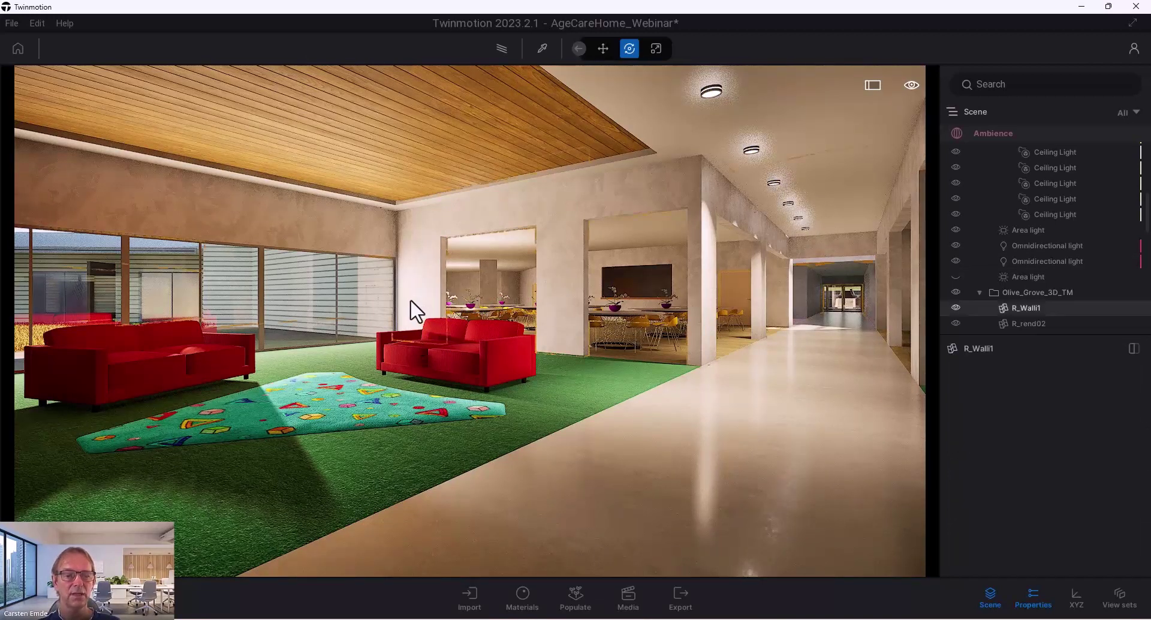
left_click(462, 305)
key("Escape")
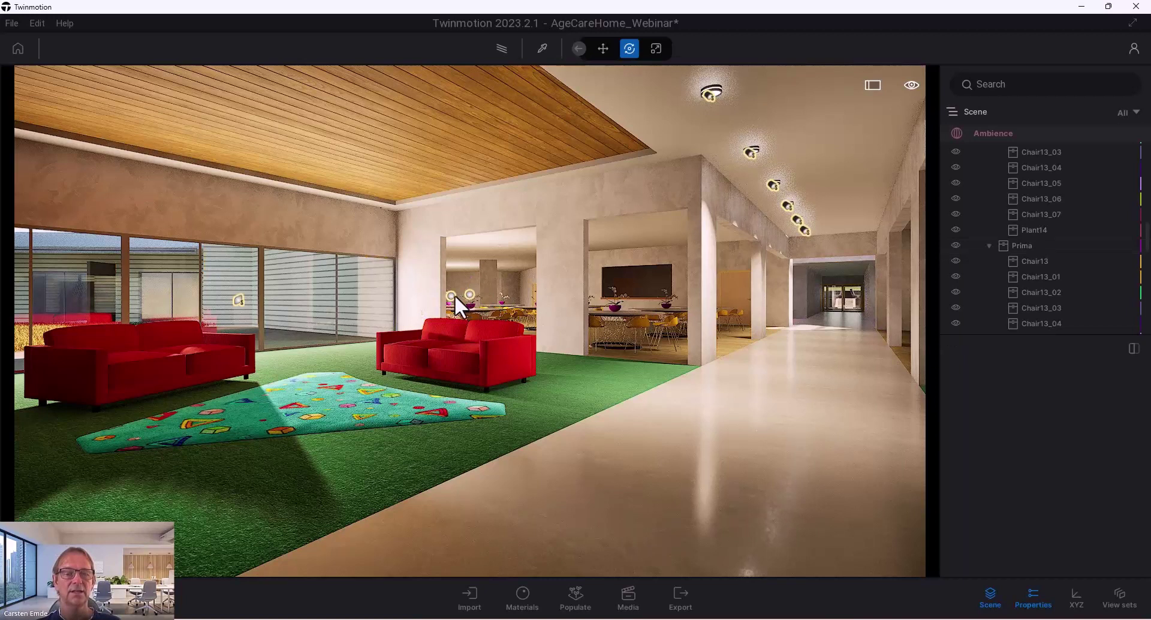
left_click(452, 295)
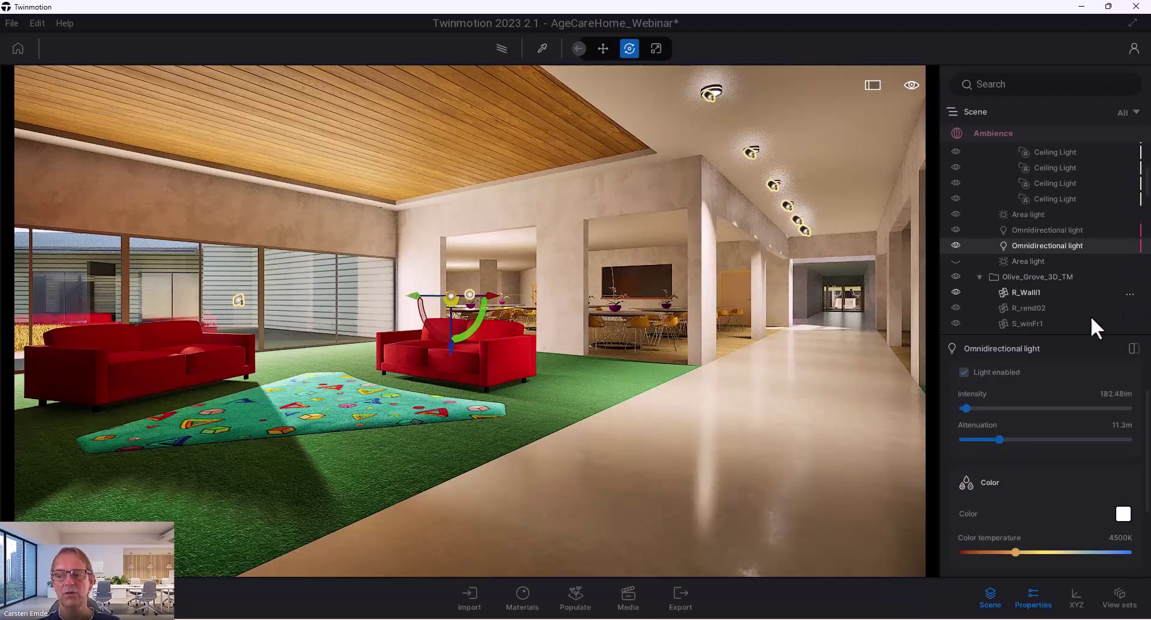
mouse_move(965, 408)
left_mouse_down()
mouse_move(1059, 410)
mouse_move(971, 414)
left_mouse_up()
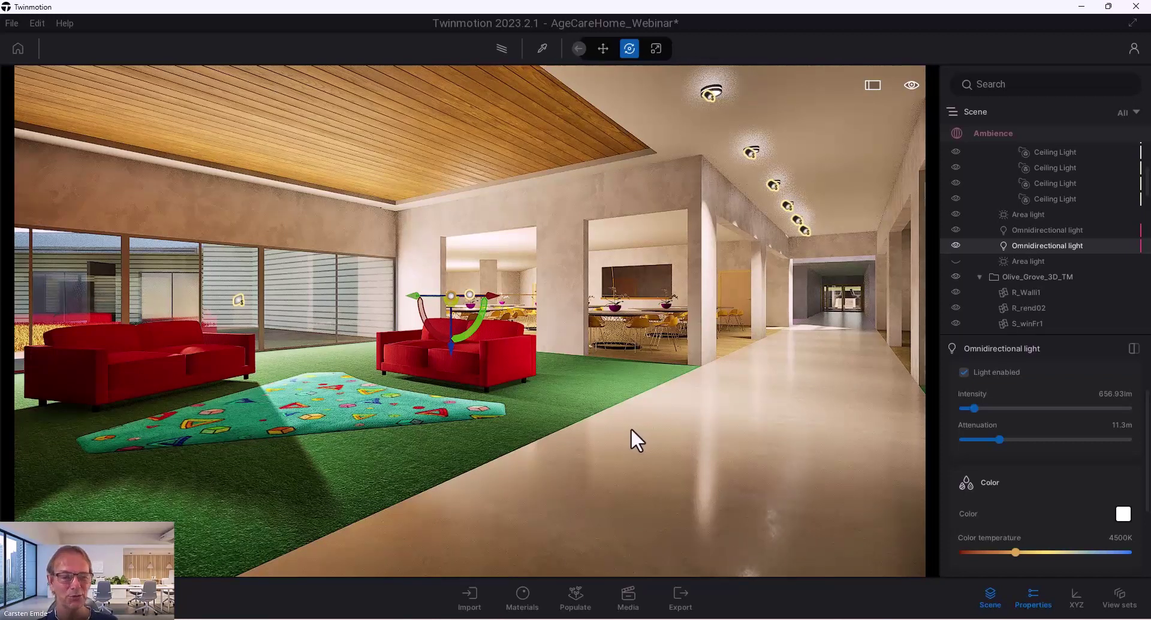
middle_click_drag(628, 427, 653, 427)
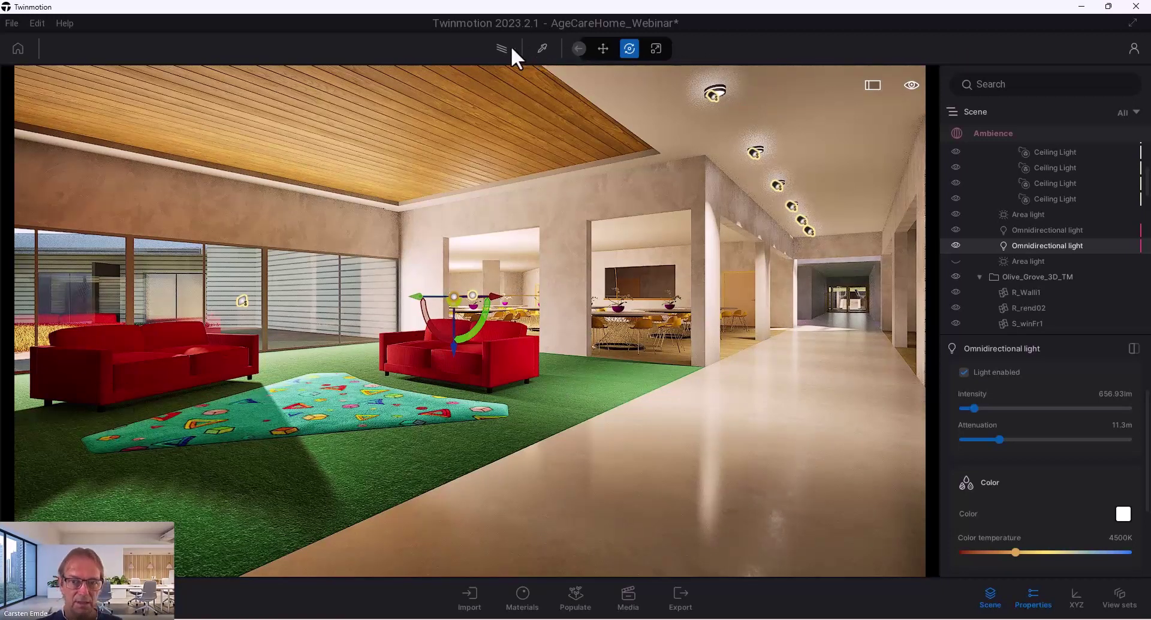
- Render the lounge and corridor view with the Path tracer, and switch back to real-time rendering to compare the lighting
left_click_drag(563, 282, 559, 283)
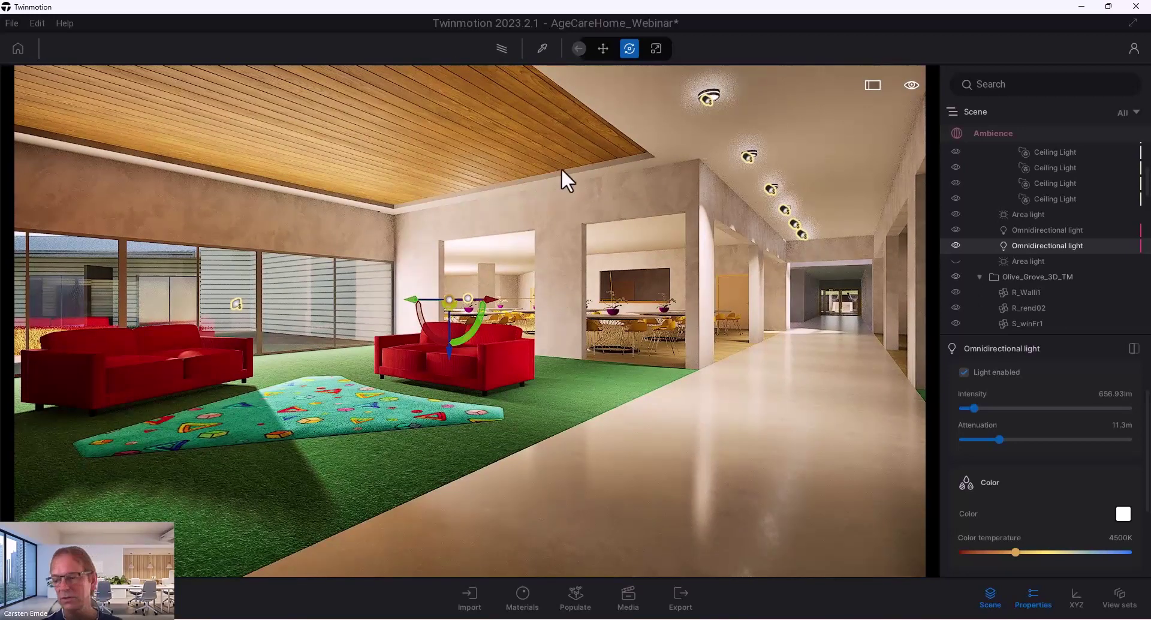
left_click(500, 48)
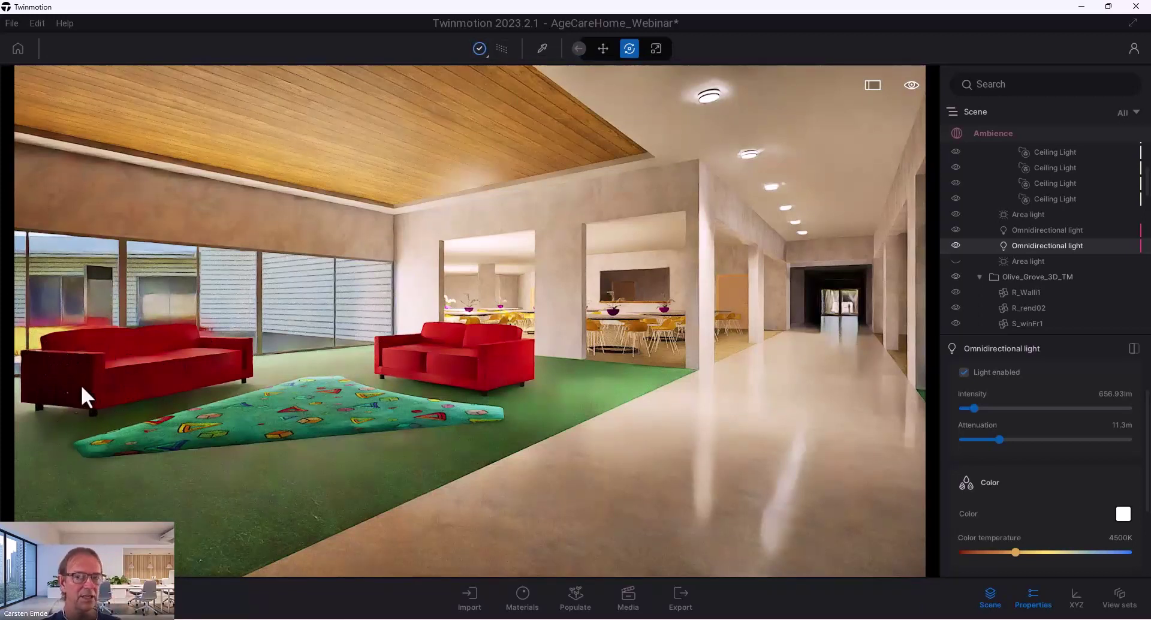
left_click(501, 50)
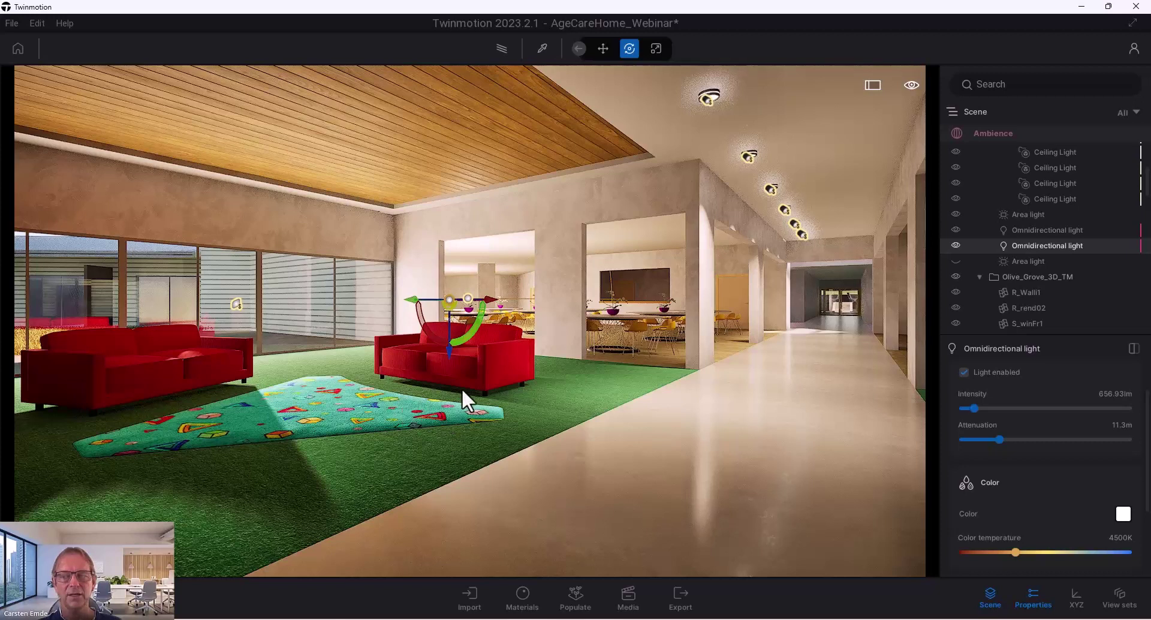
- Add an omnidirectional light from the Lights library in the dark area beside the lounge's red sofa, and raise it above the green carpet
left_click_drag(784, 326, 356, 435)
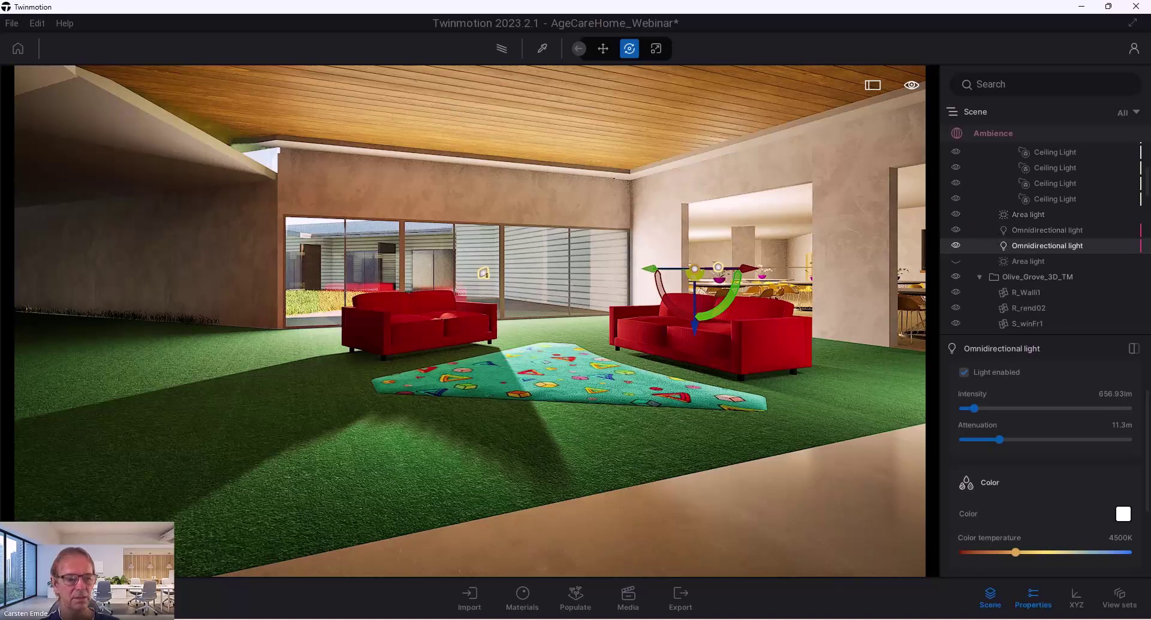
left_click(501, 48)
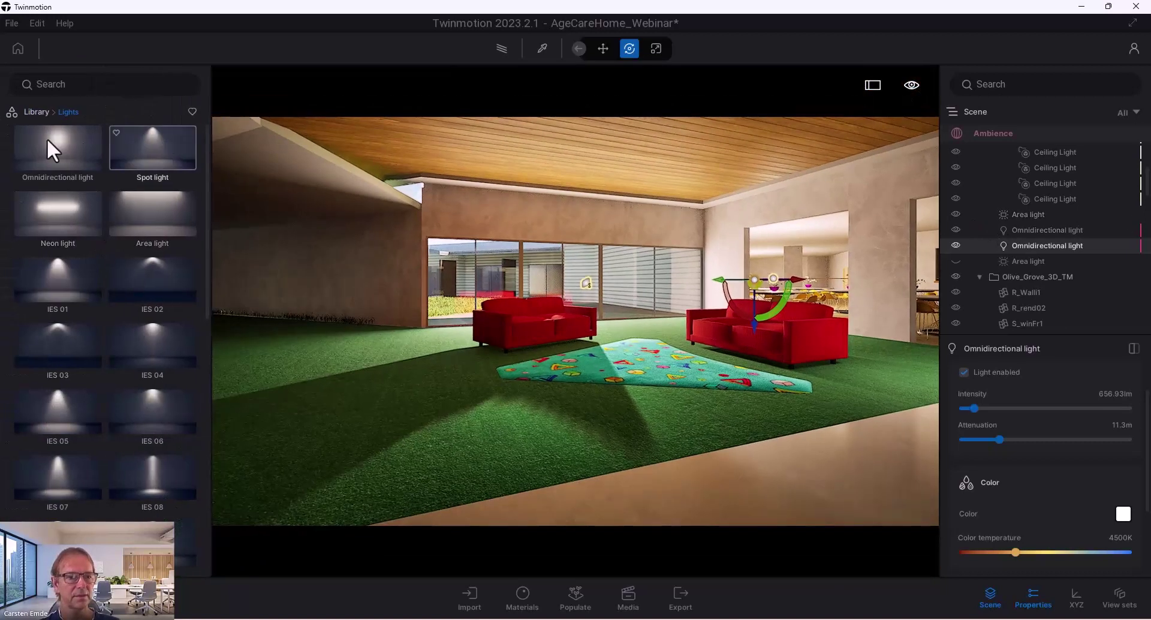
left_click_drag(46, 146, 392, 373)
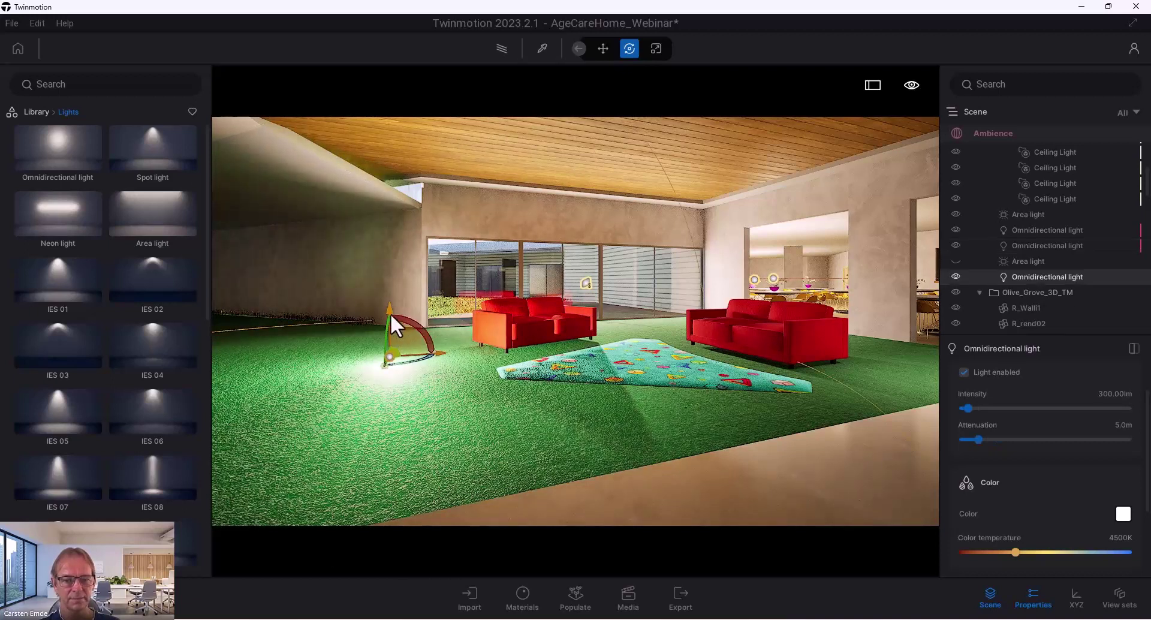
left_click_drag(390, 311, 389, 271)
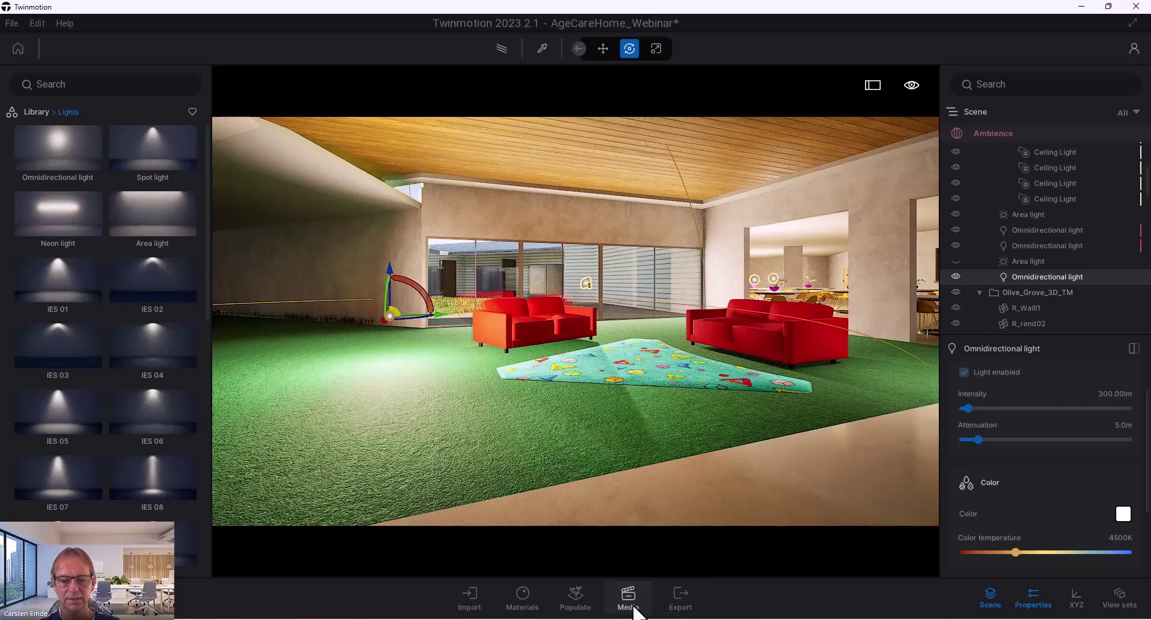
- Recall the Internal01 image, adjust its camera slightly and update the saved view
left_click(630, 596)
left_click(426, 485)
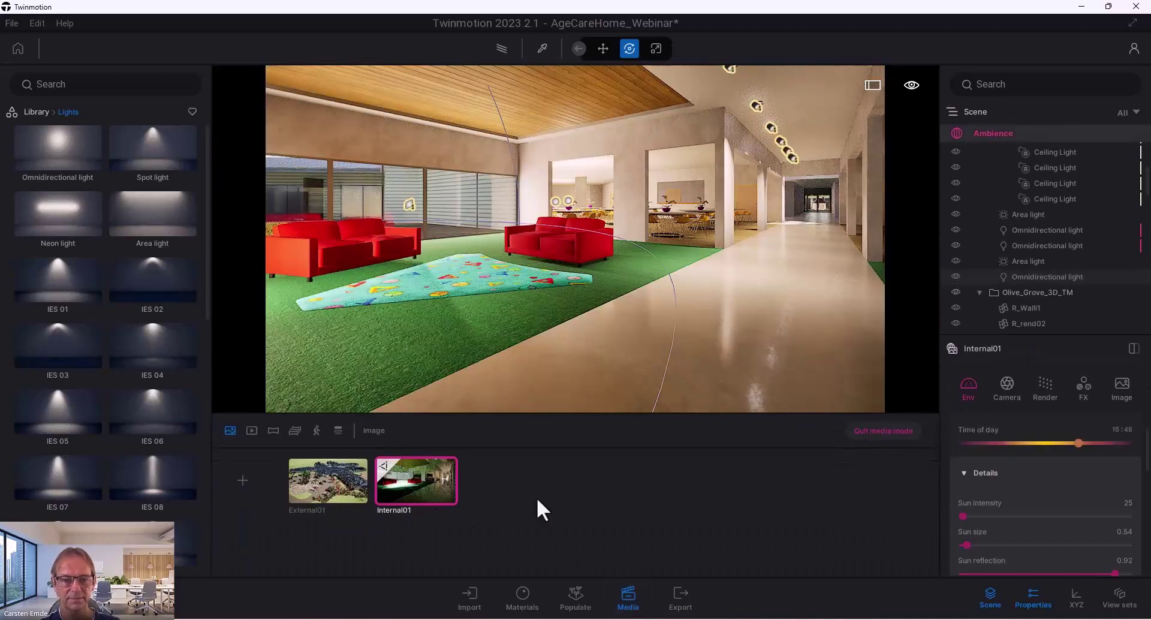
mouse_move(422, 488)
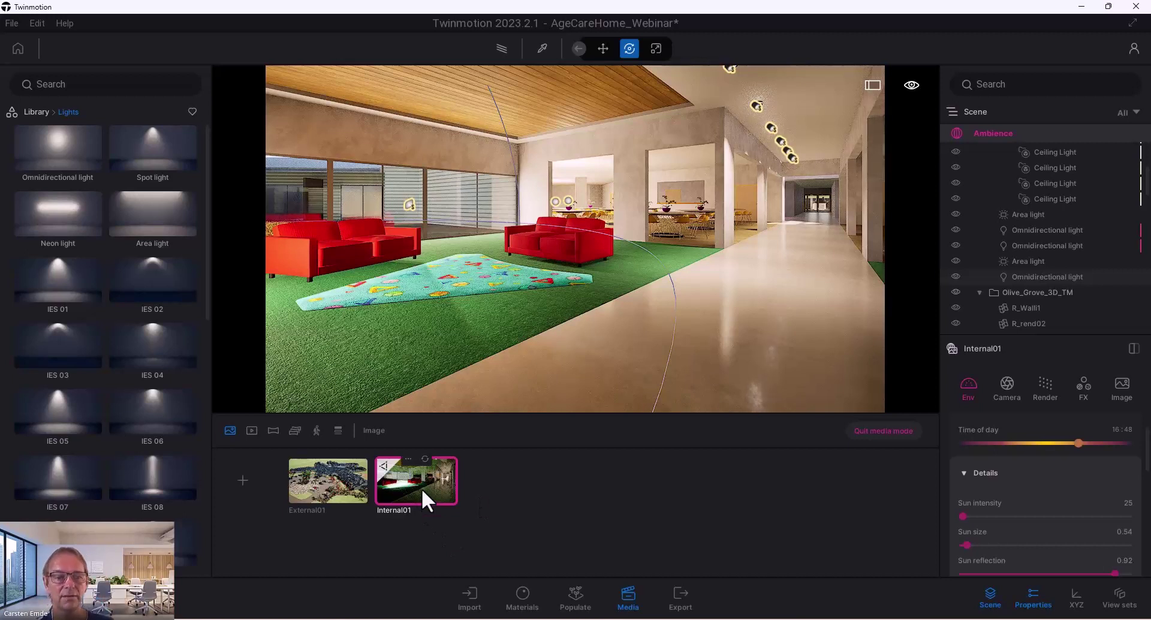
scroll(498, 271, "up", 1)
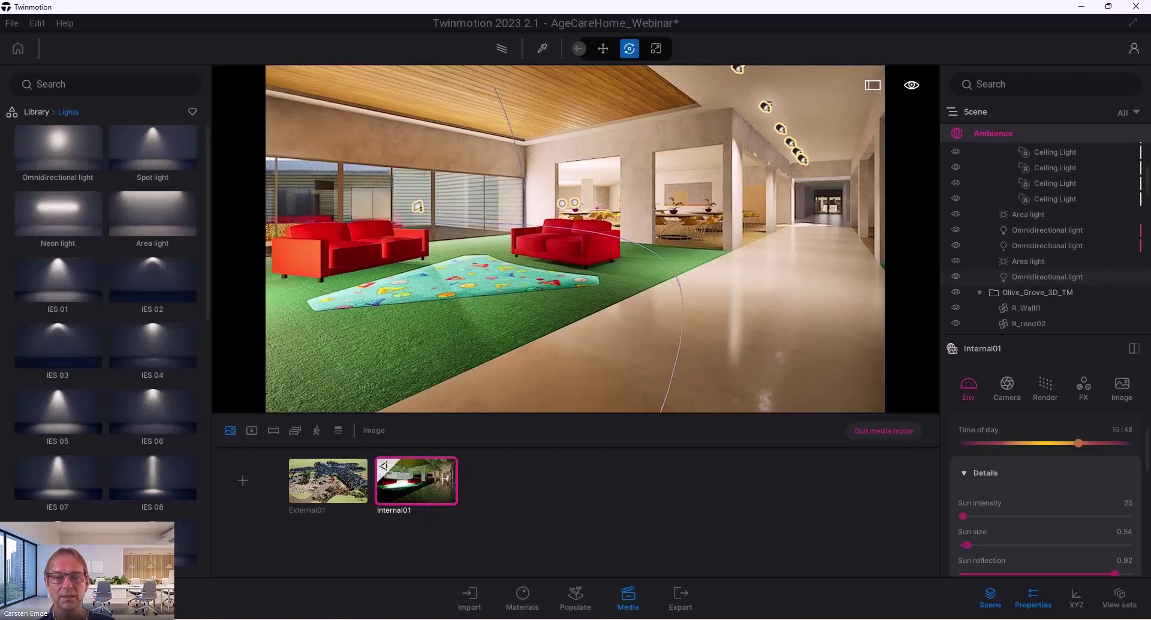
left_click(420, 461)
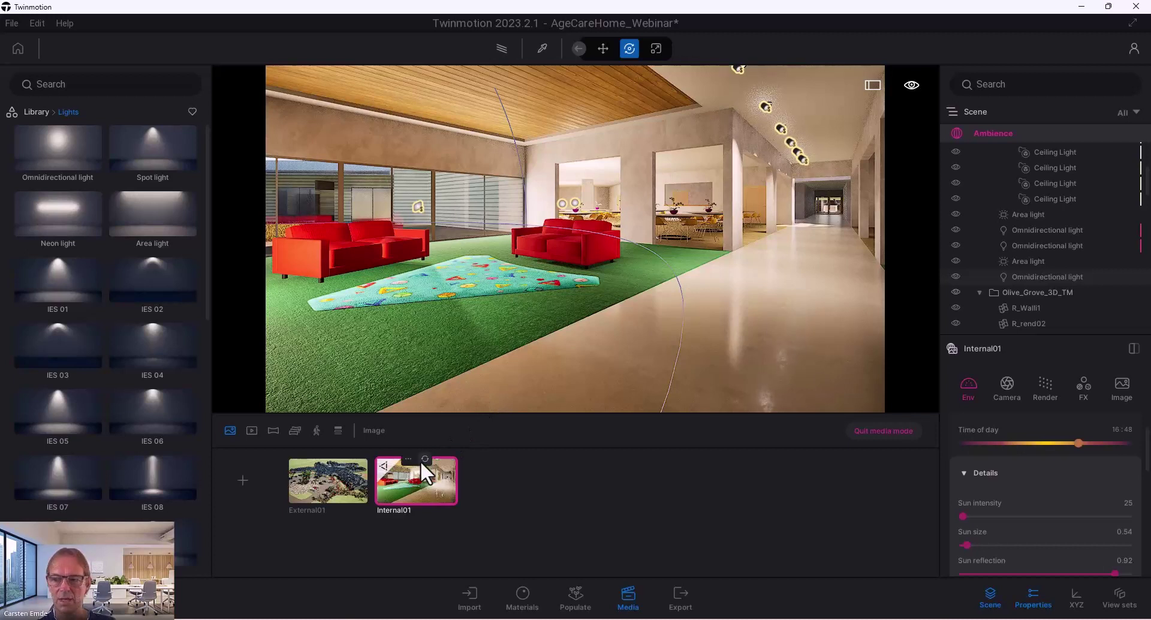
- Set the new lounge omnidirectional light's intensity to 5 lm, toggling its visibility before and after to compare its effect
left_click(955, 275)
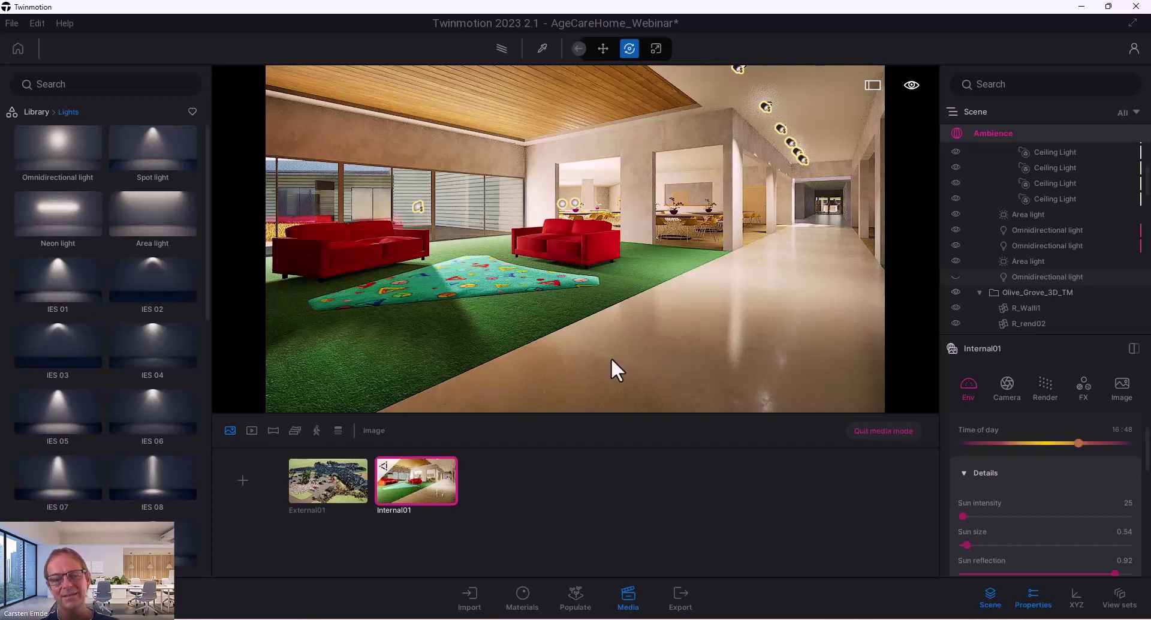
left_click(955, 276)
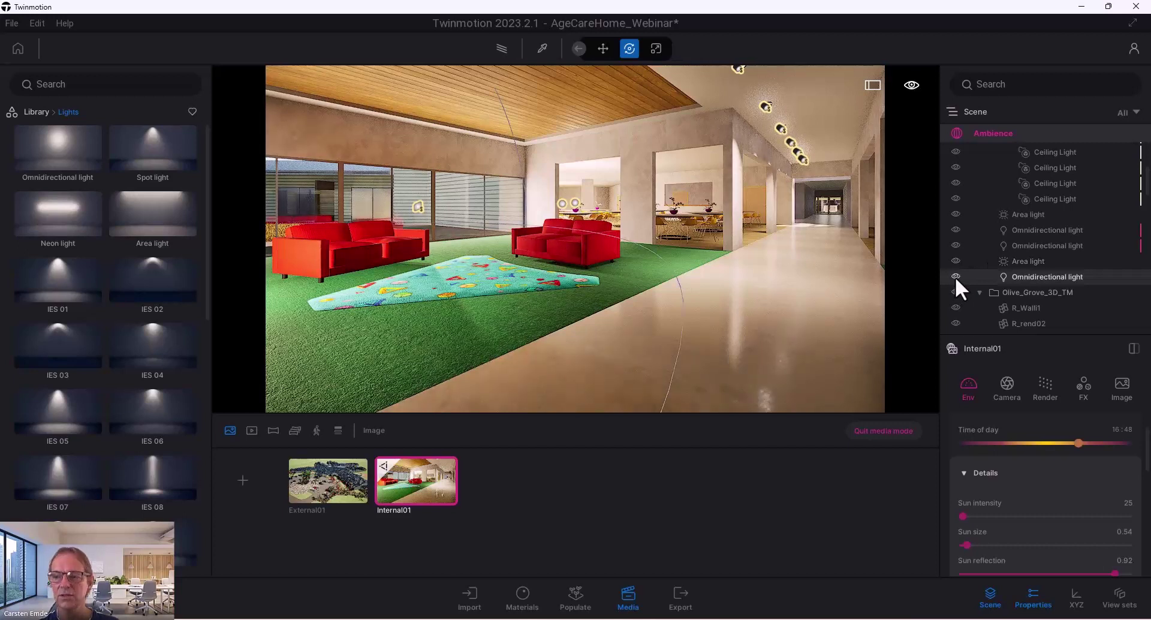
left_click(1026, 274)
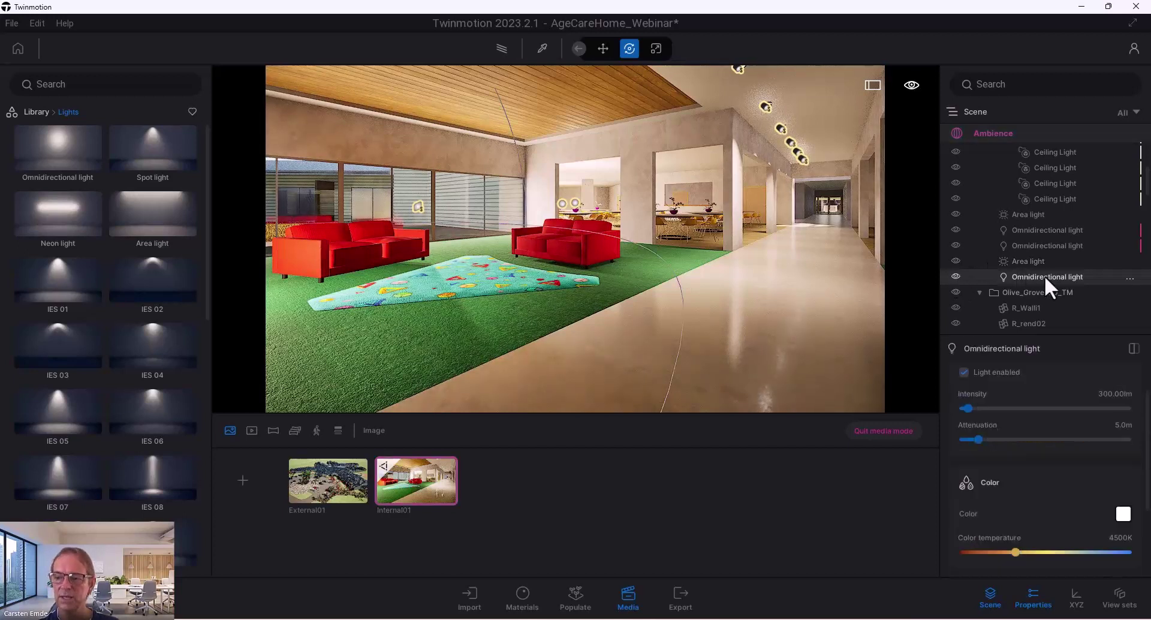
left_click(1107, 394)
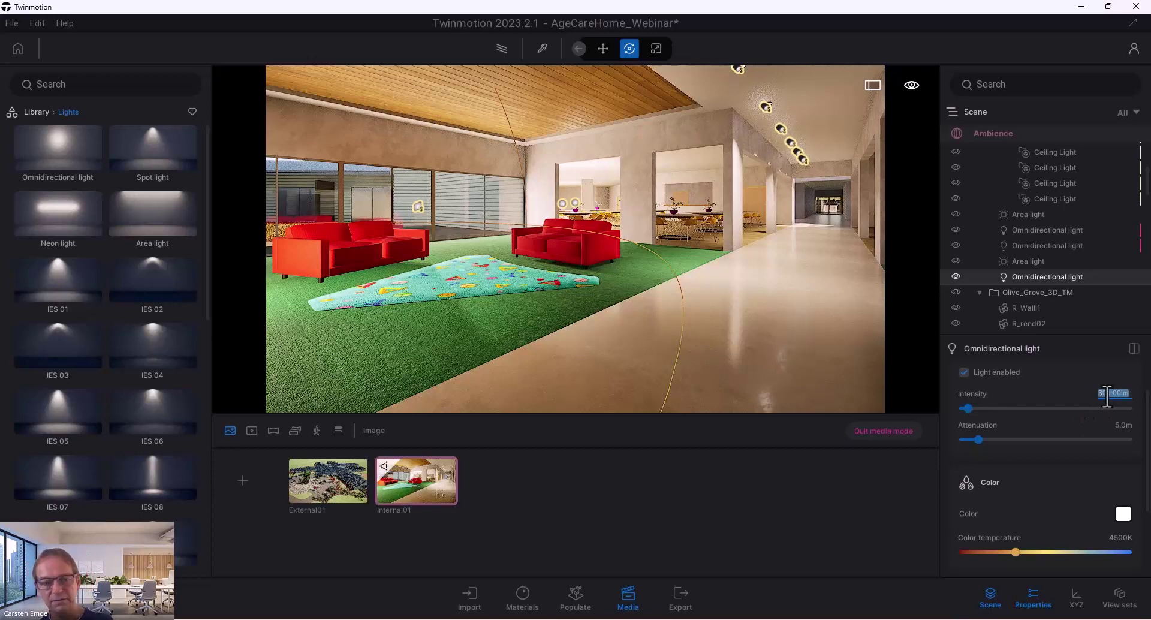
type("5")
key("Return")
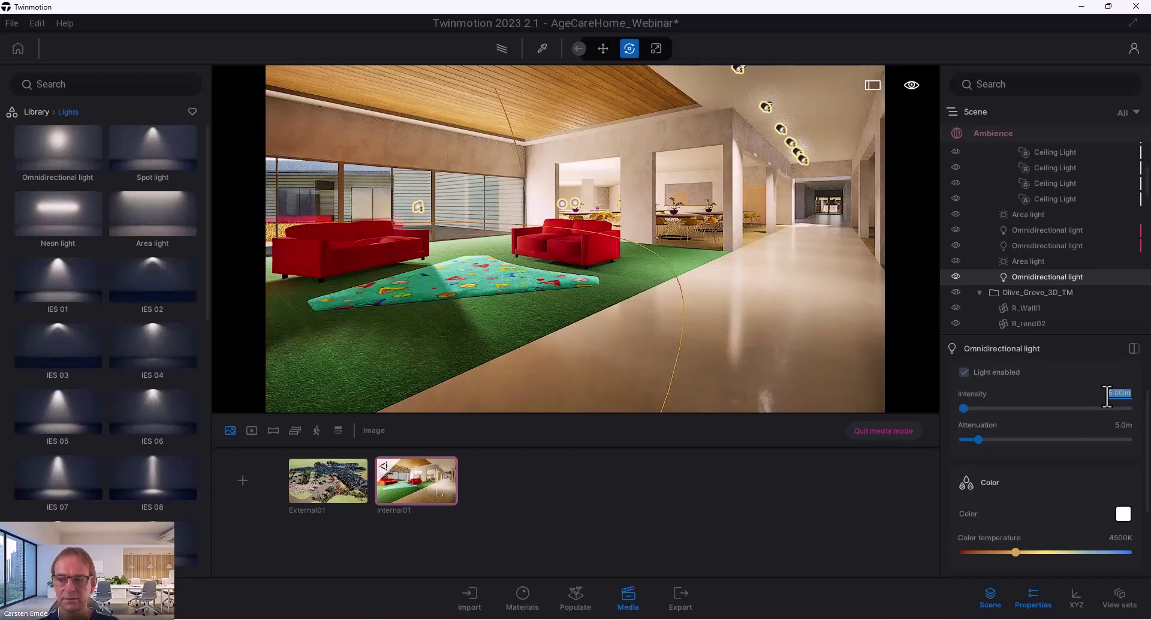
left_click(956, 277)
left_click(955, 277)
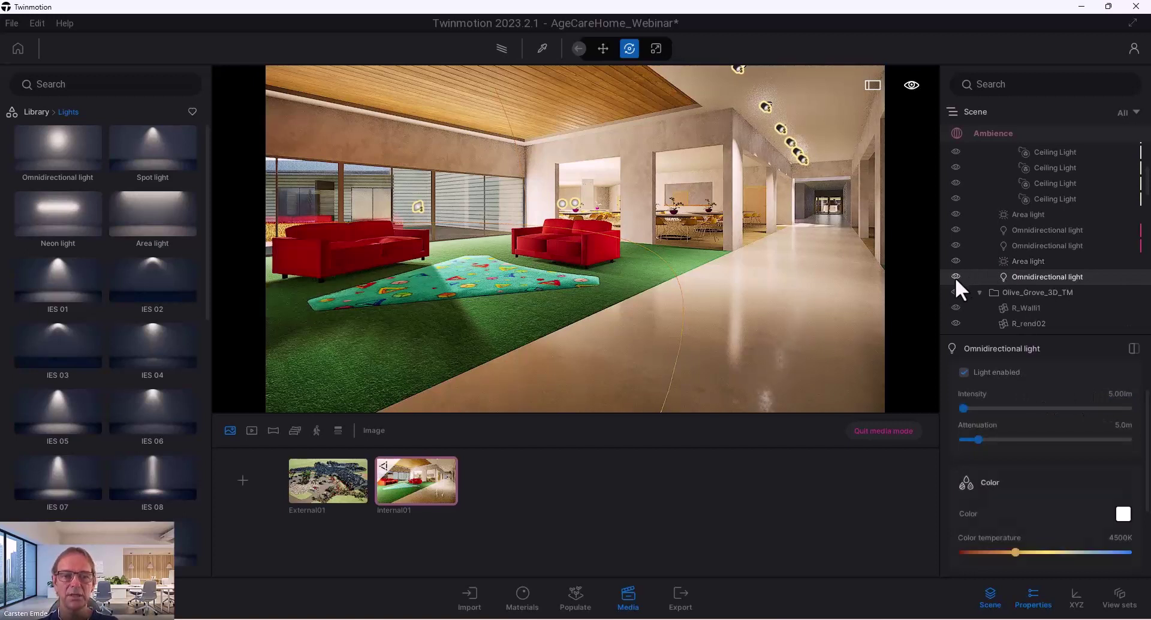
- Set the lounge omnidirectional light's intensity to 2 lm and toggle its visibility to compare, leaving it shown
type("2")
key("Return")
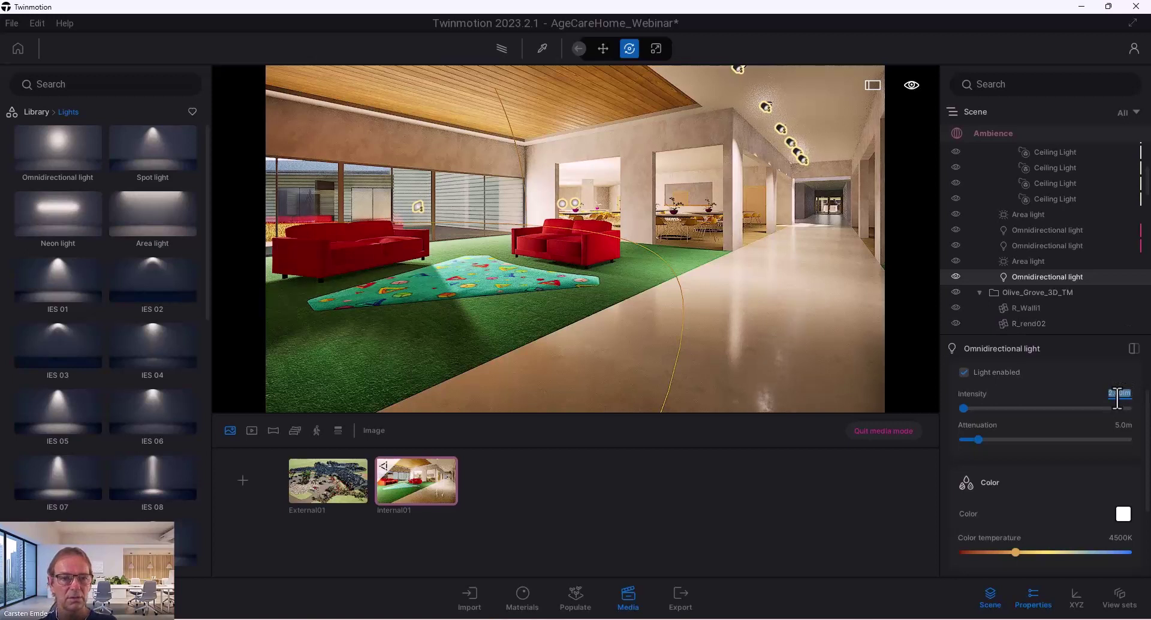
left_click(957, 276)
left_click(957, 275)
left_click(957, 276)
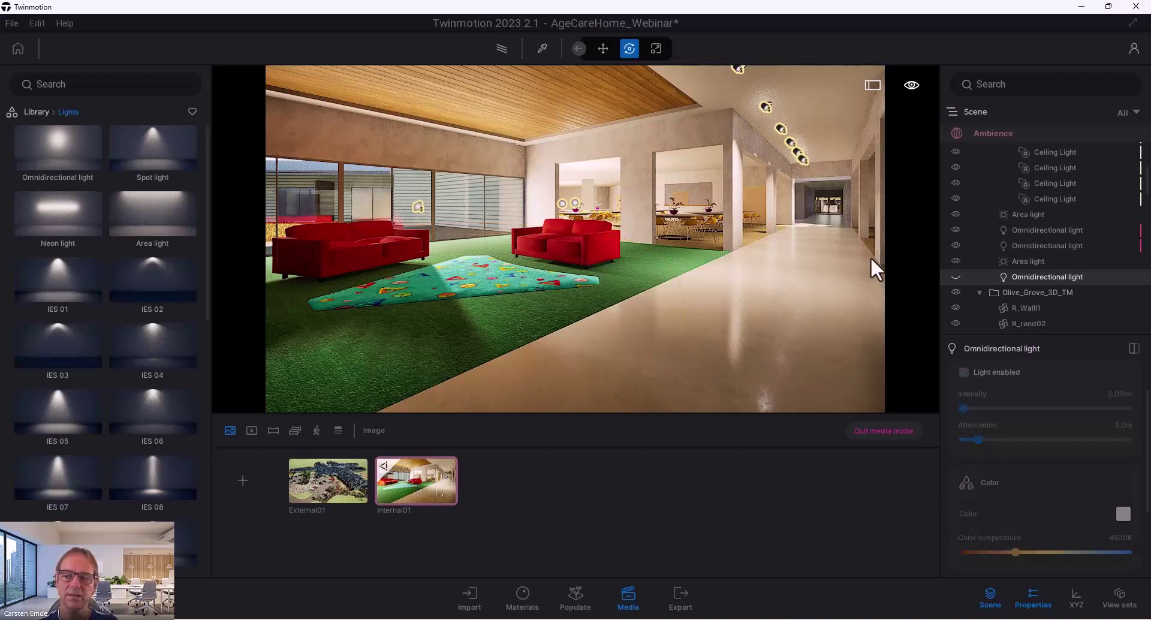
left_click(955, 277)
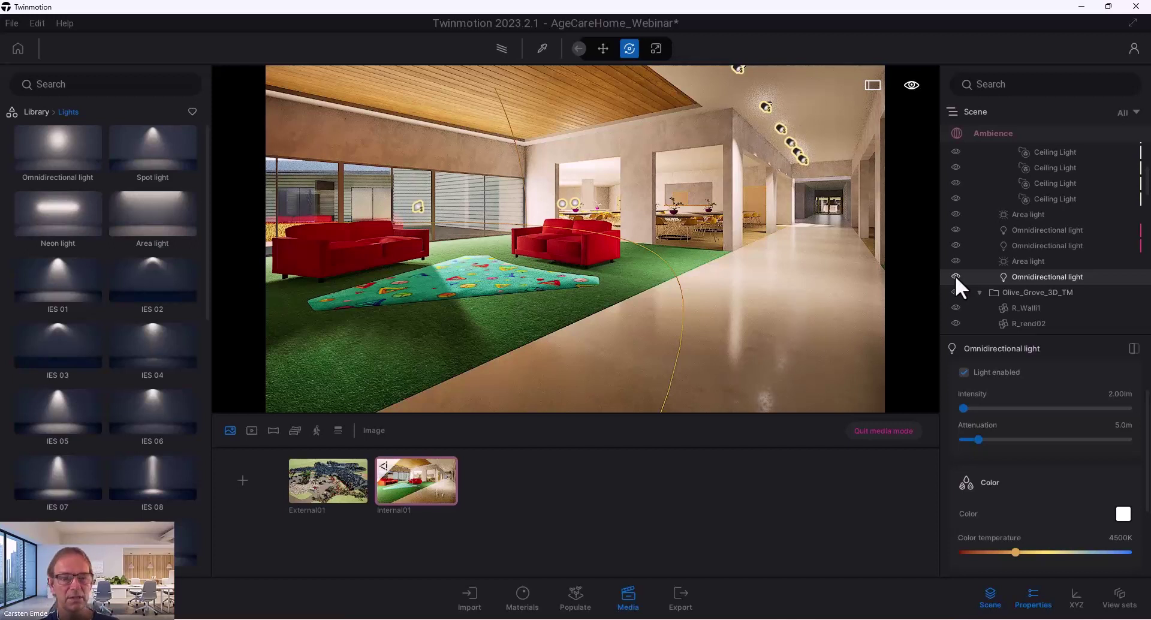
- Try intensities of 10 lm and 1 lm on the lounge light, restore 2 lm, and compare with the light hidden and shown
left_click(1115, 394)
type("10")
key("Return")
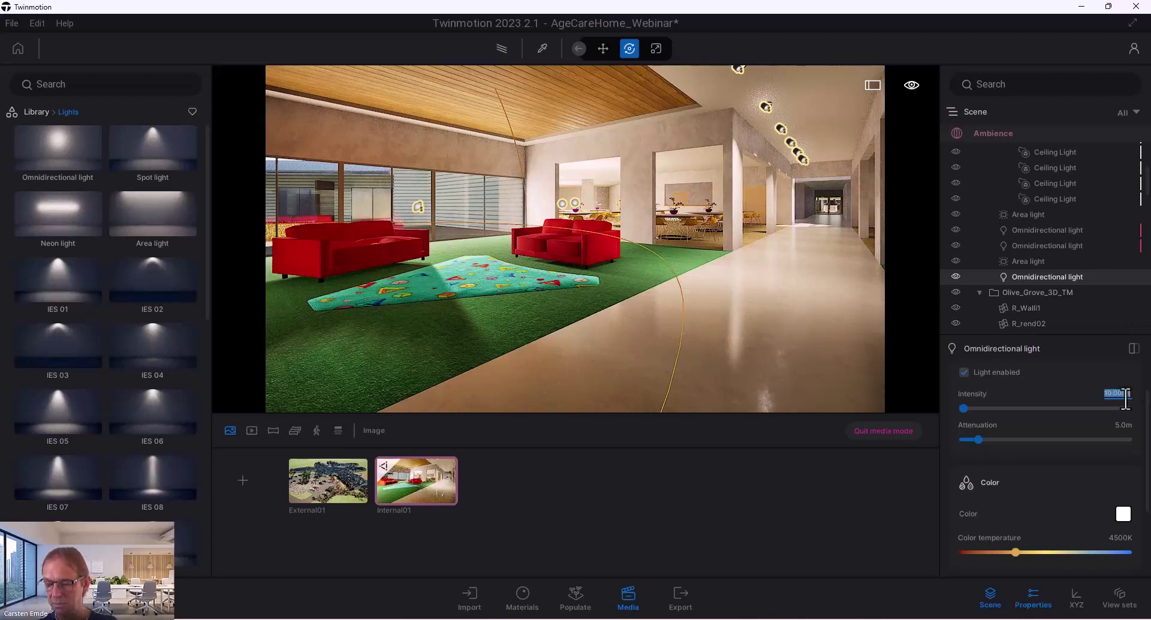
type("1")
key("Return")
type("2")
key("Return")
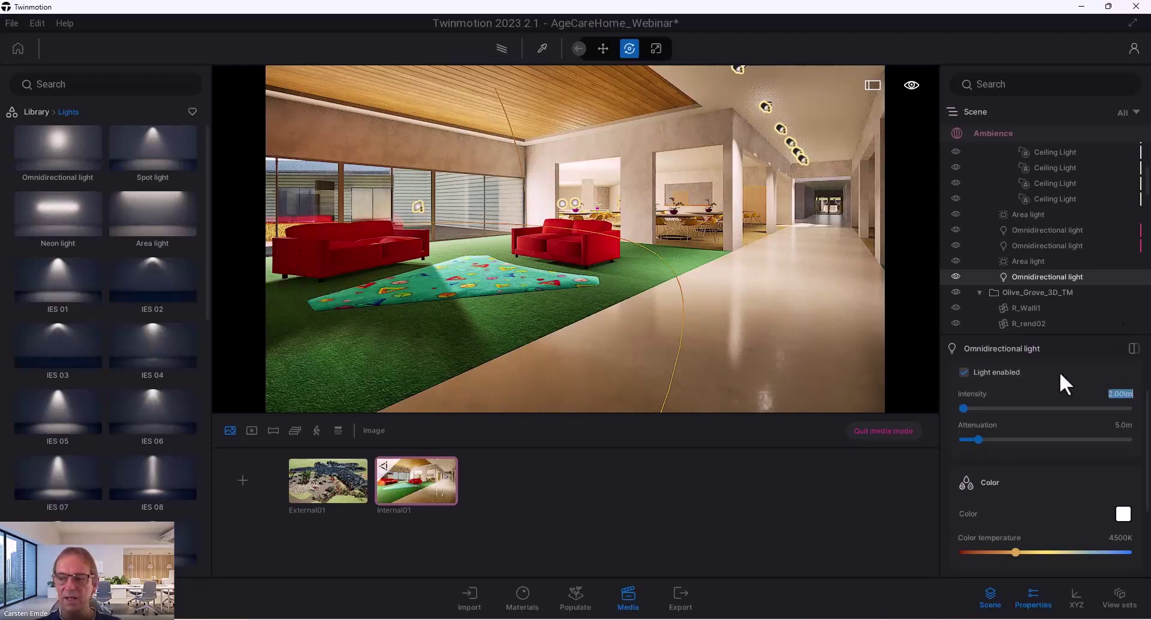
left_click(956, 276)
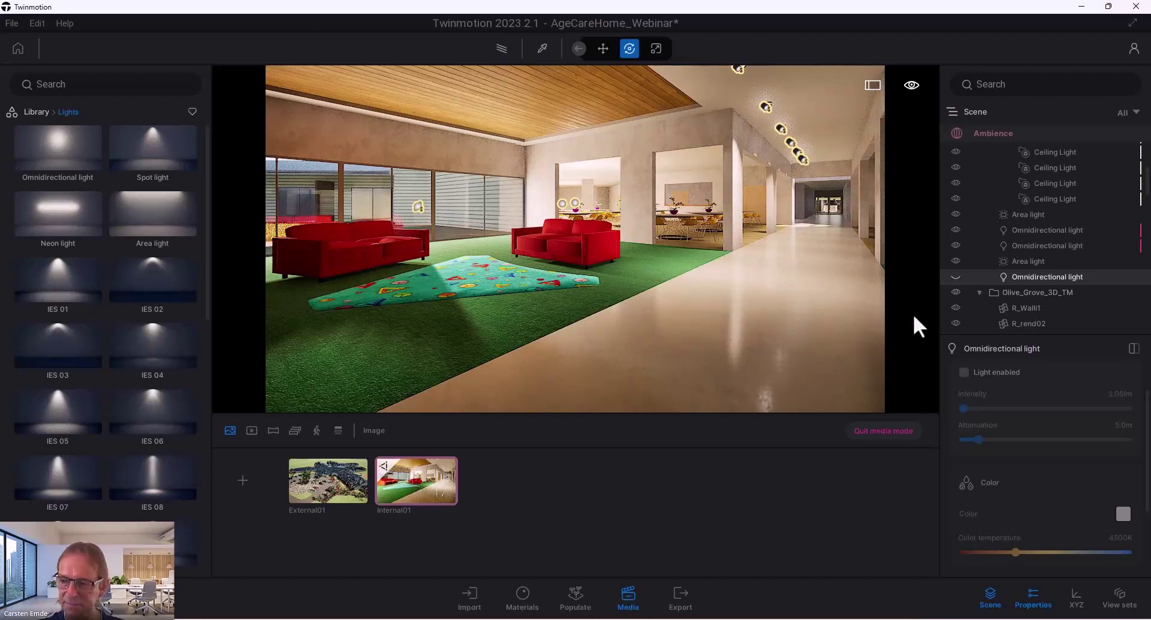
left_click(956, 276)
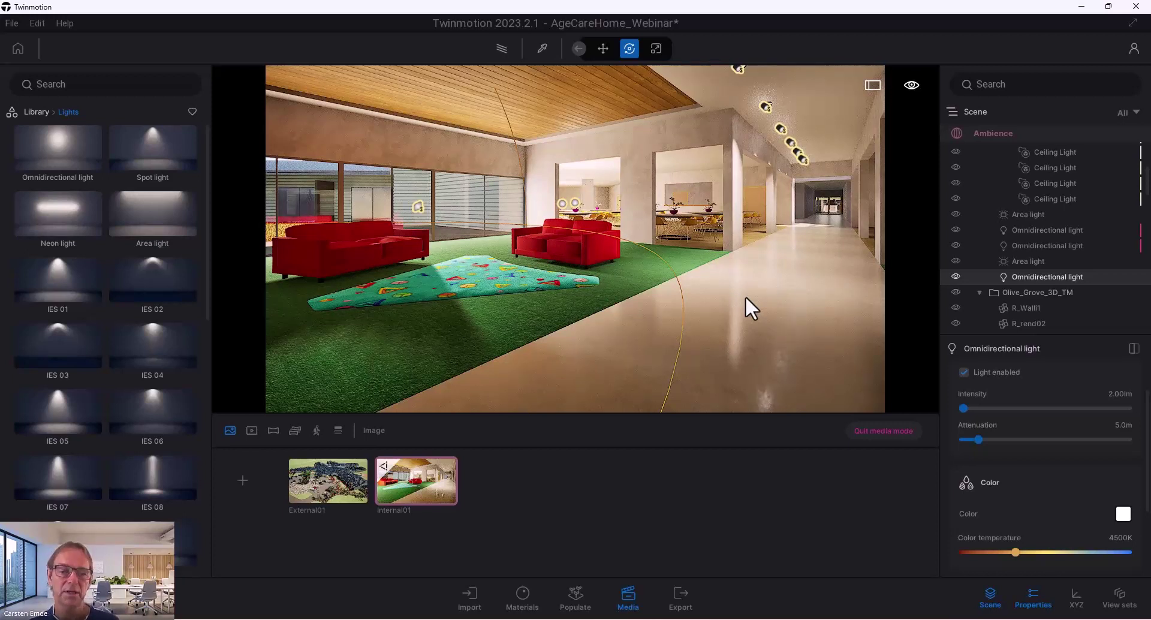
- Move past the red sofa into the dining room to examine the lighting on the tables, walls and adjoining lounge
scroll(812, 229, "up", 3)
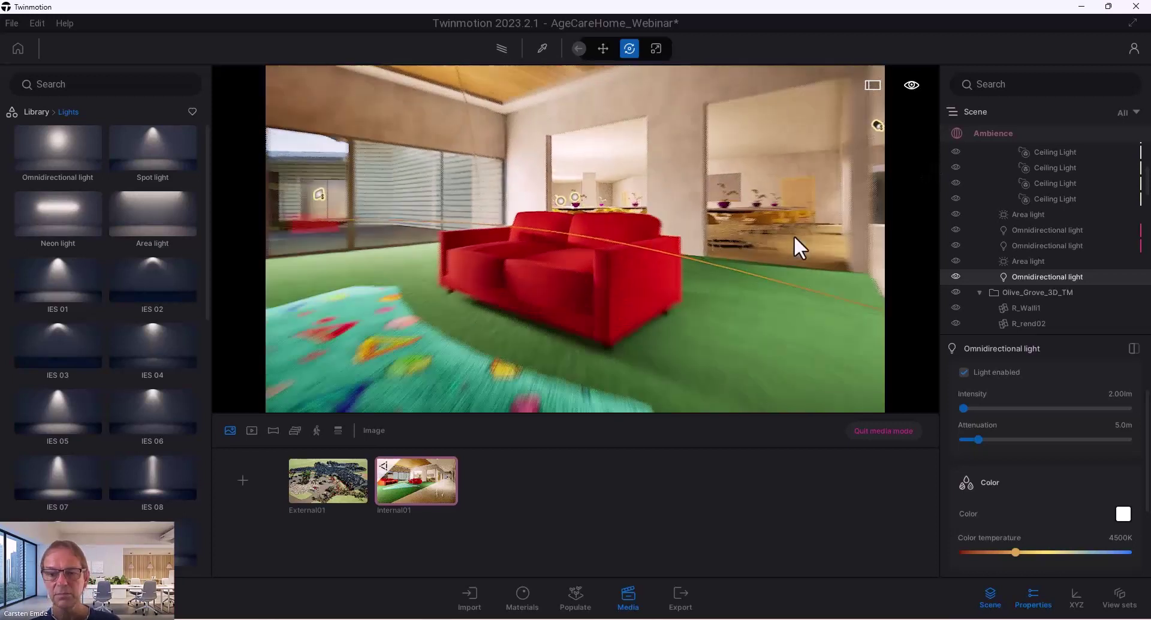
right_click_drag(778, 268, 923, 271)
scroll(793, 232, "up", 5)
right_click_drag(794, 233, 905, 235)
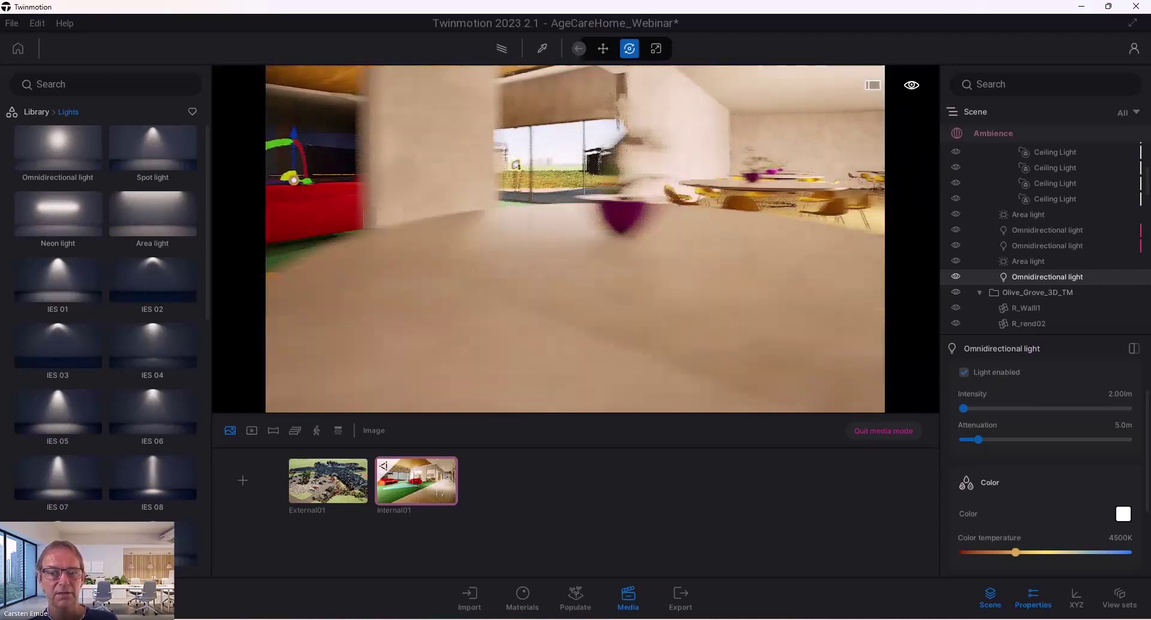
right_click_drag(762, 255, 666, 246)
scroll(564, 253, "up", 3)
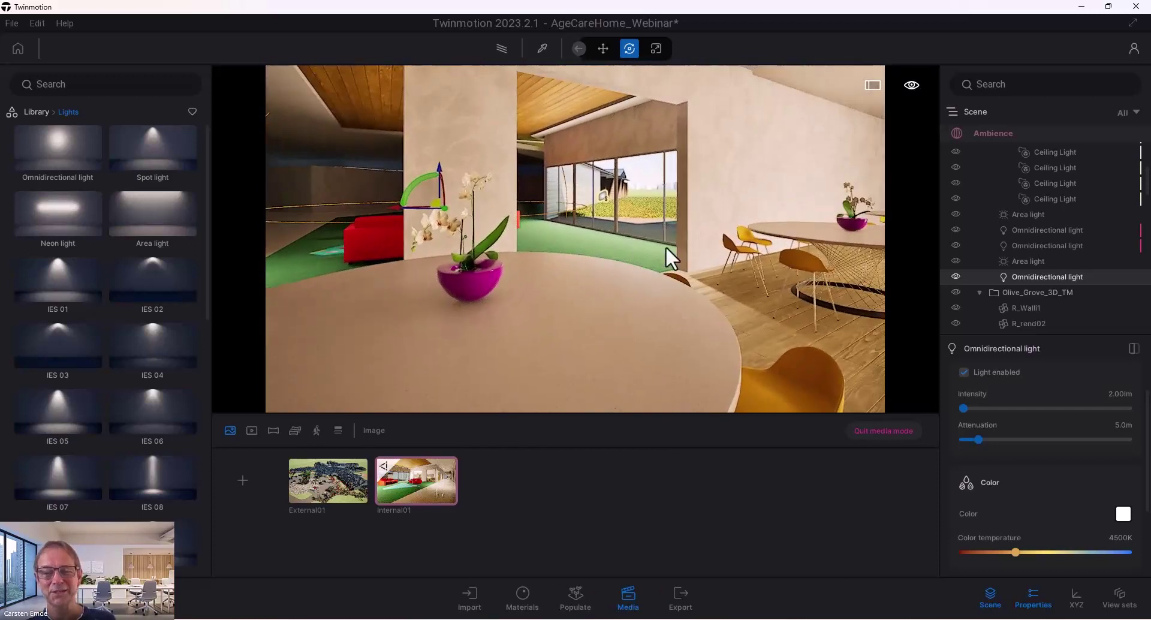
scroll(666, 248, "down", 5)
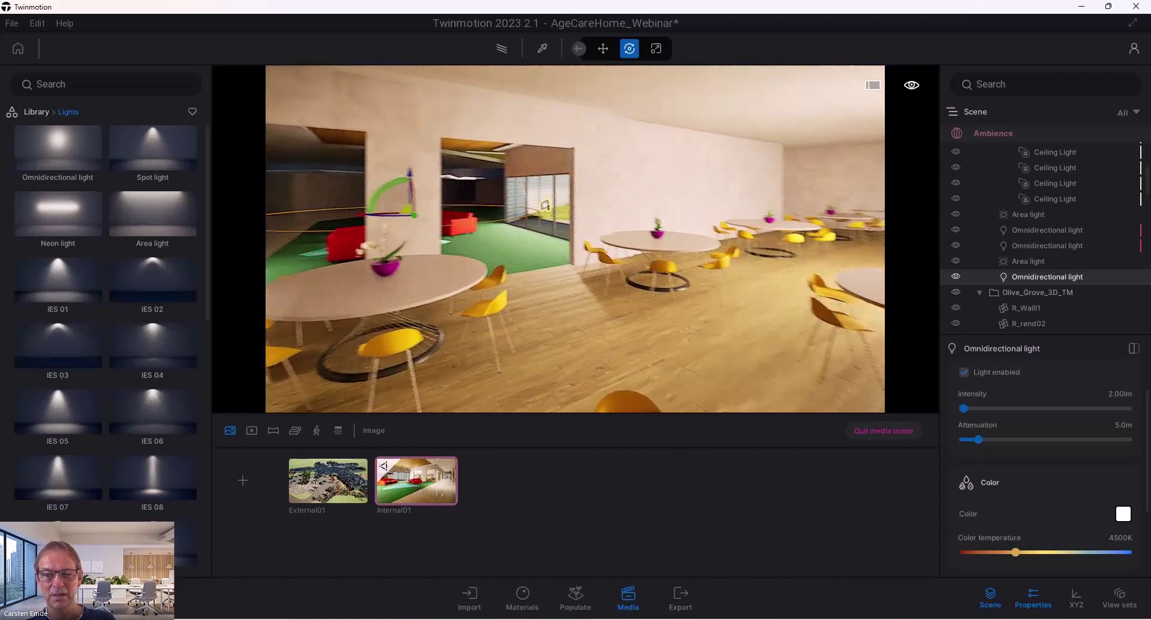
scroll(686, 294, "down", 3)
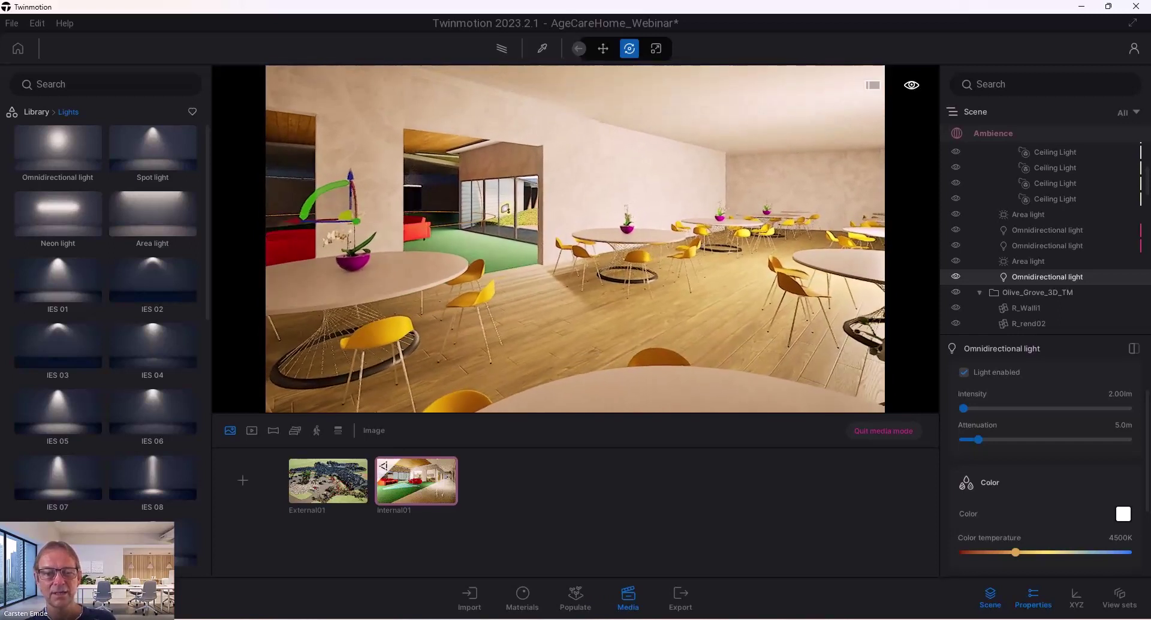
right_click_drag(659, 270, 558, 262)
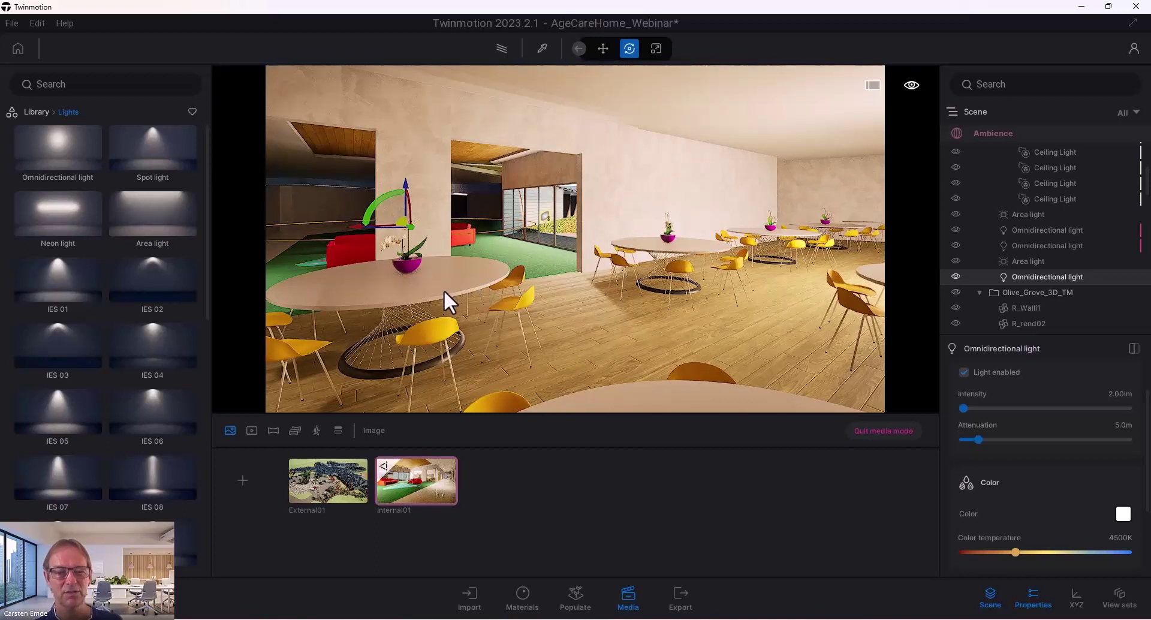
- Move back to a lounge and corridor view and render it with the Path tracer at High quality
mouse_move(442, 291)
left_mouse_down()
mouse_move(366, 287)
mouse_move(427, 286)
left_mouse_up()
key("Up")
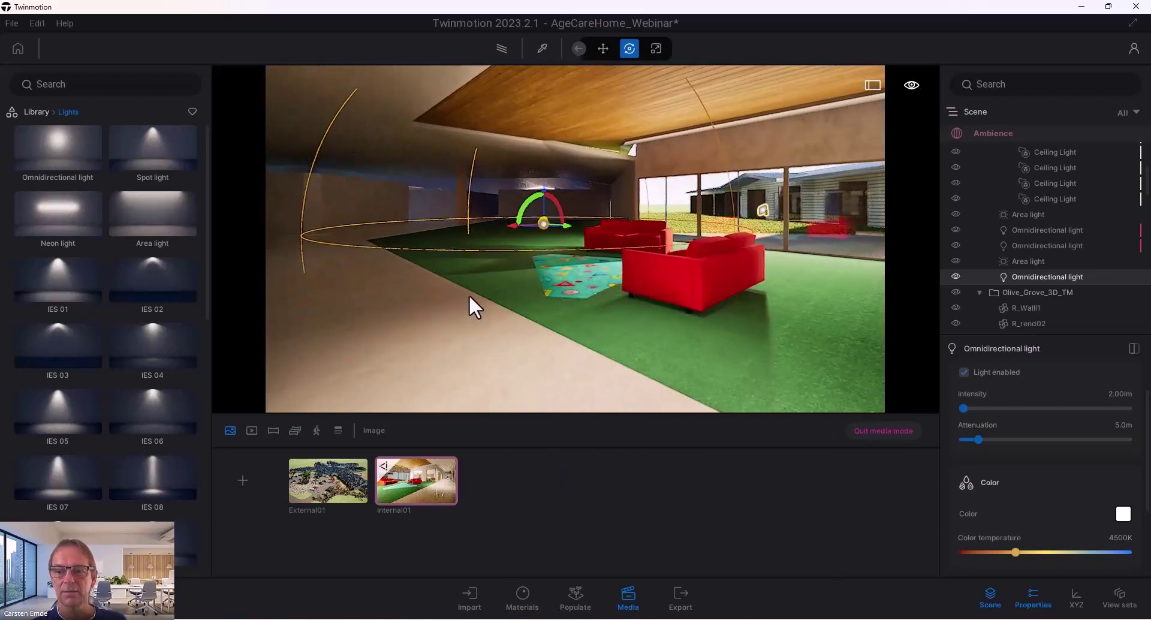
scroll(478, 297, "down", 1)
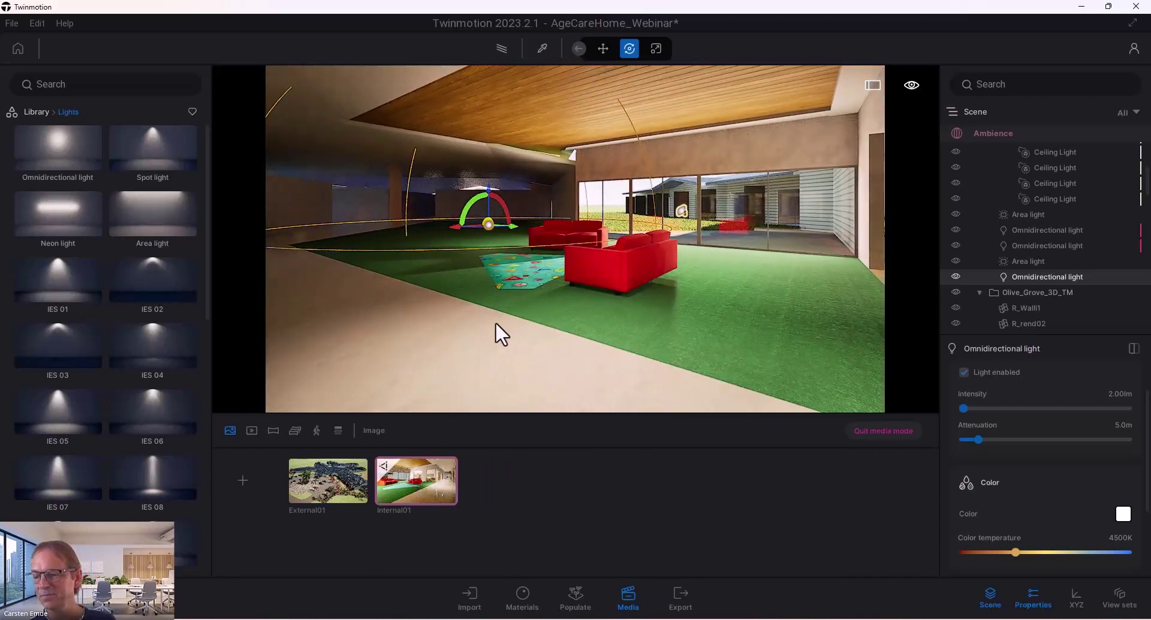
mouse_move(484, 322)
left_mouse_down()
mouse_move(594, 325)
mouse_move(462, 312)
mouse_move(497, 333)
mouse_move(468, 329)
left_mouse_up()
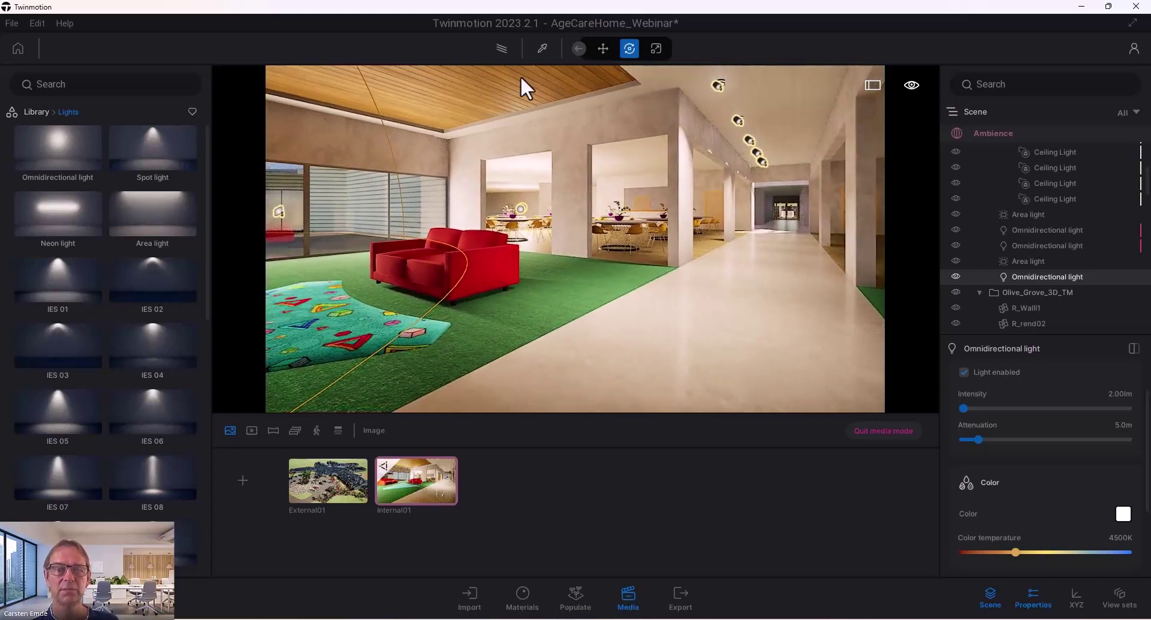
left_click(501, 47)
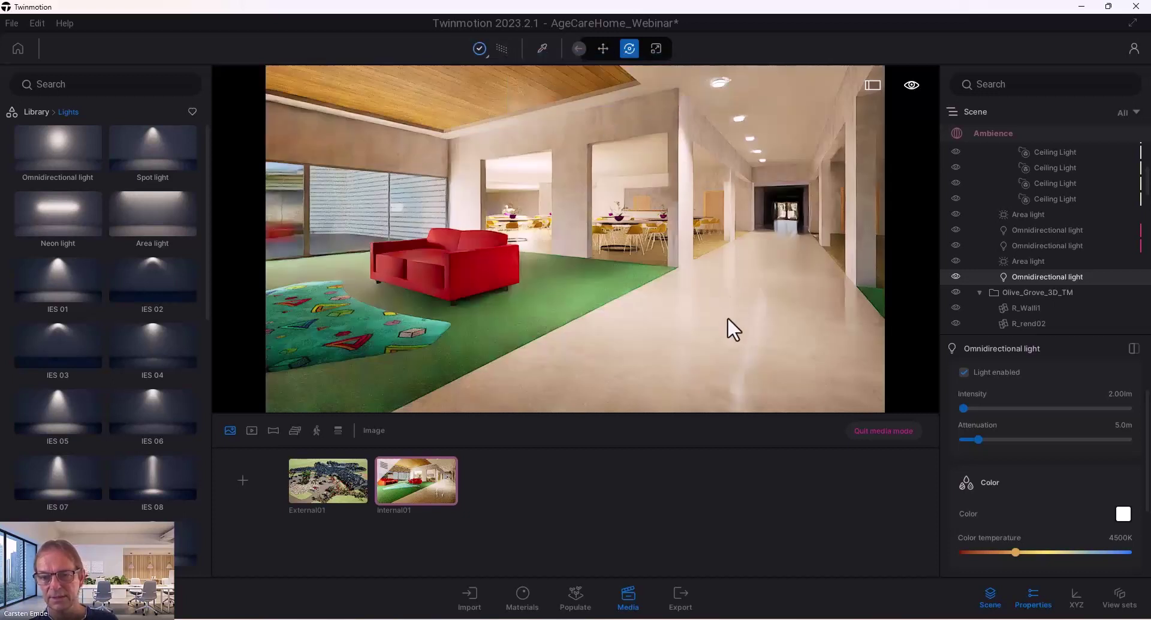
left_click(487, 50)
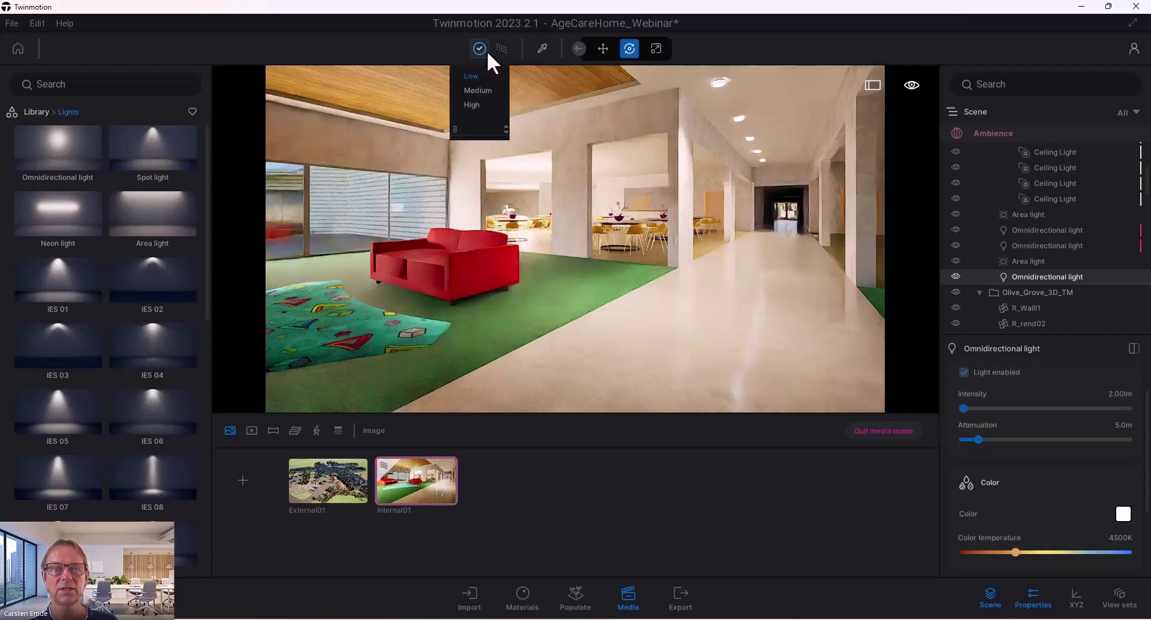
left_click(476, 107)
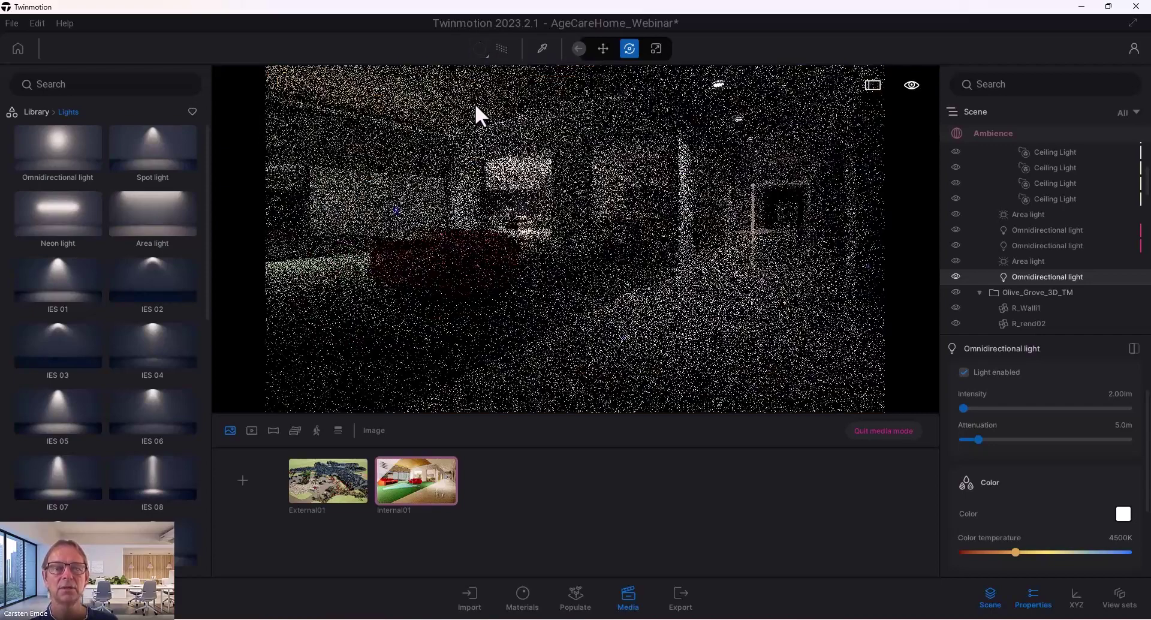
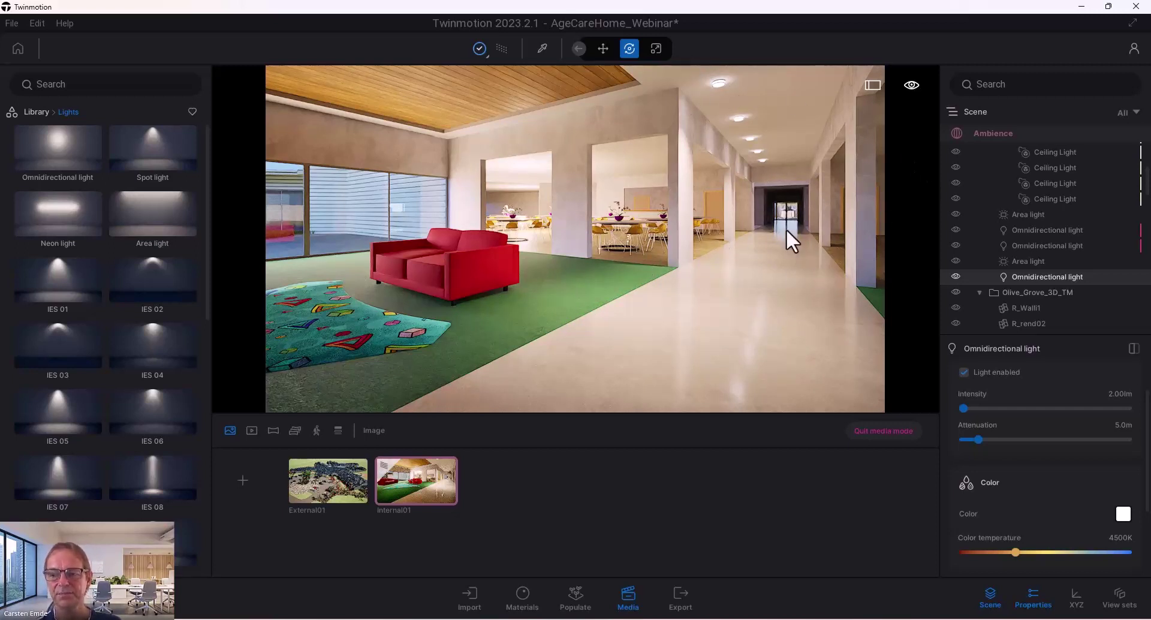
- Switch the Internal01 image's render mode to Real time in its Ambience render settings
scroll(1065, 147, "up", 3)
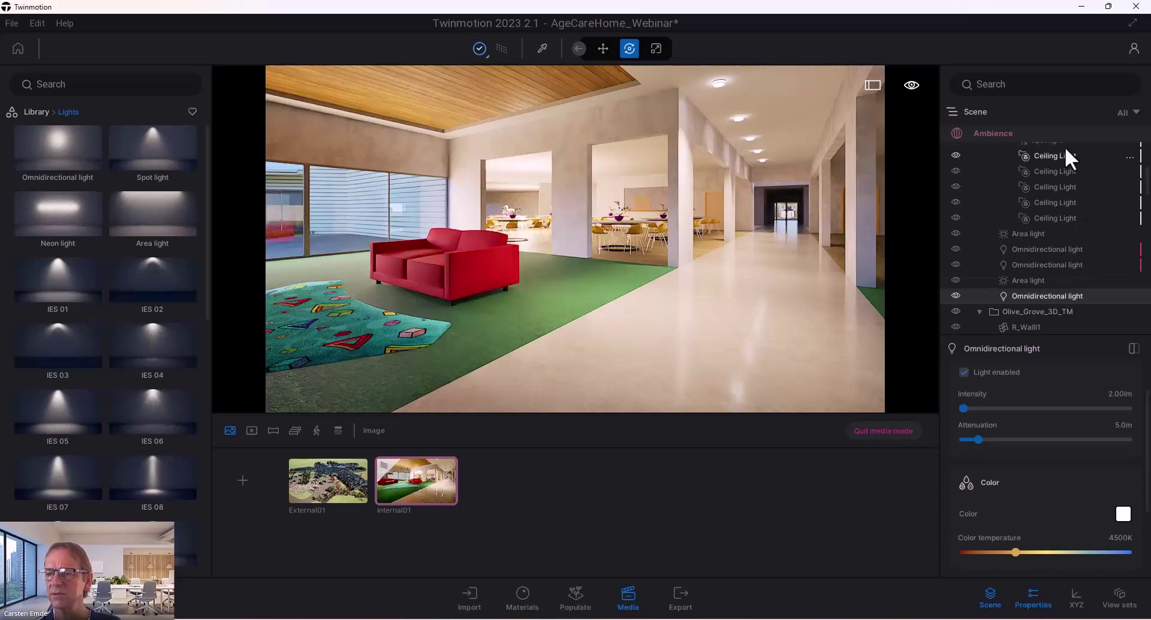
left_click(995, 129)
scroll(1045, 190, "up", 2)
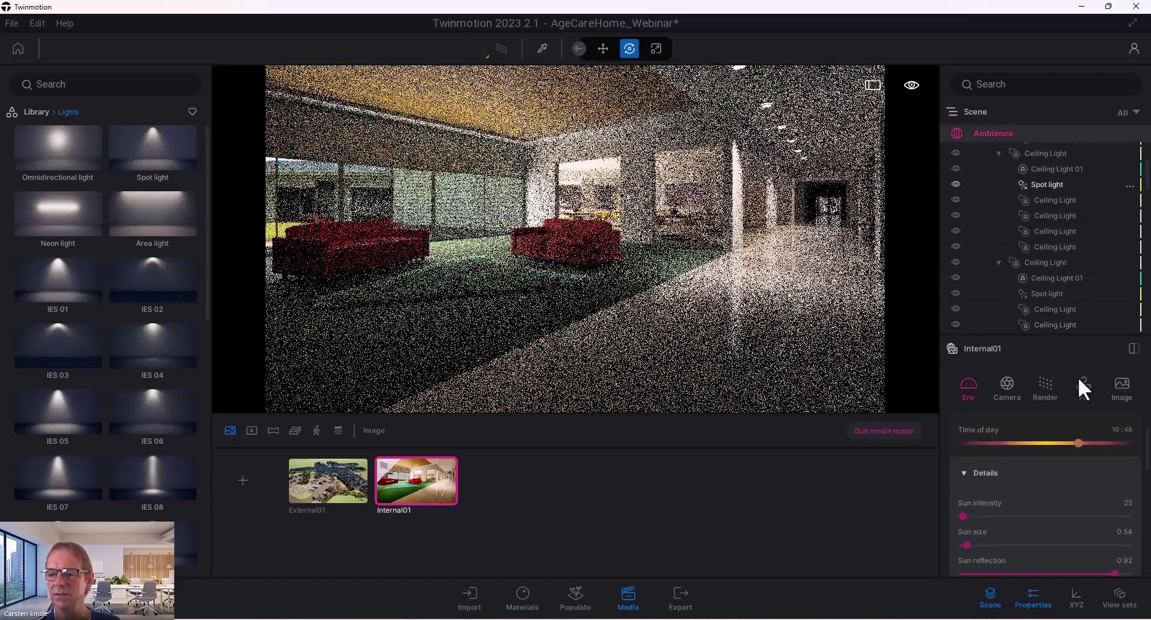
left_click(1038, 386)
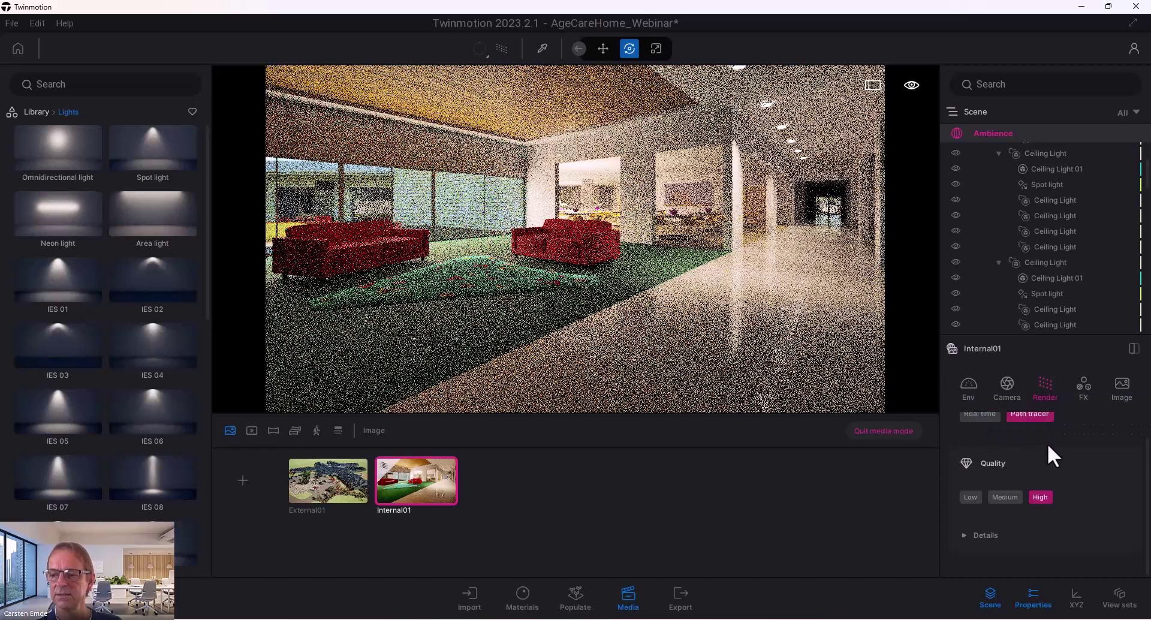
scroll(1001, 427, "up", 1)
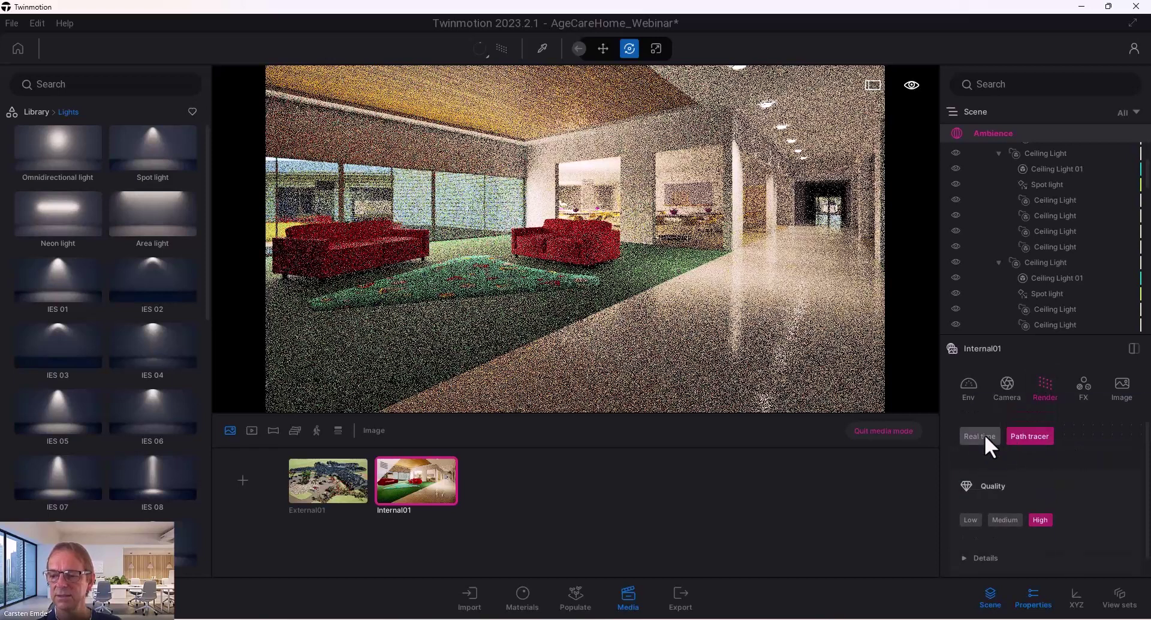
left_click(985, 434)
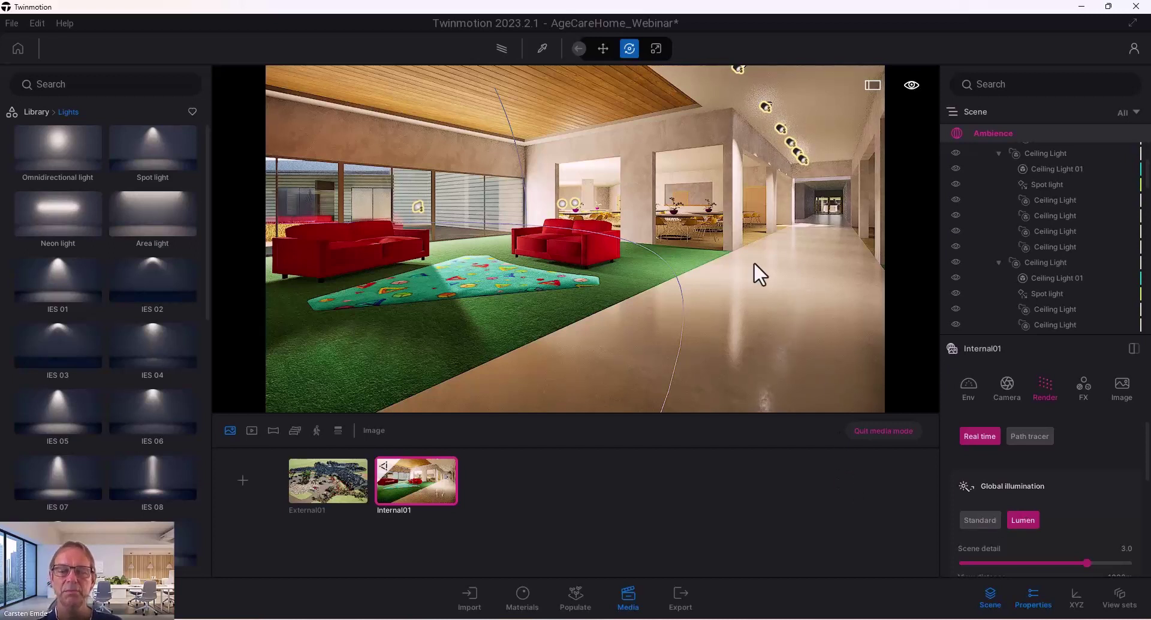
- Raise the Lumen lighting update speed to 4.0 and move past the dining area into the dark adjoining room to check the lighting
right_click_drag(669, 218, 694, 219)
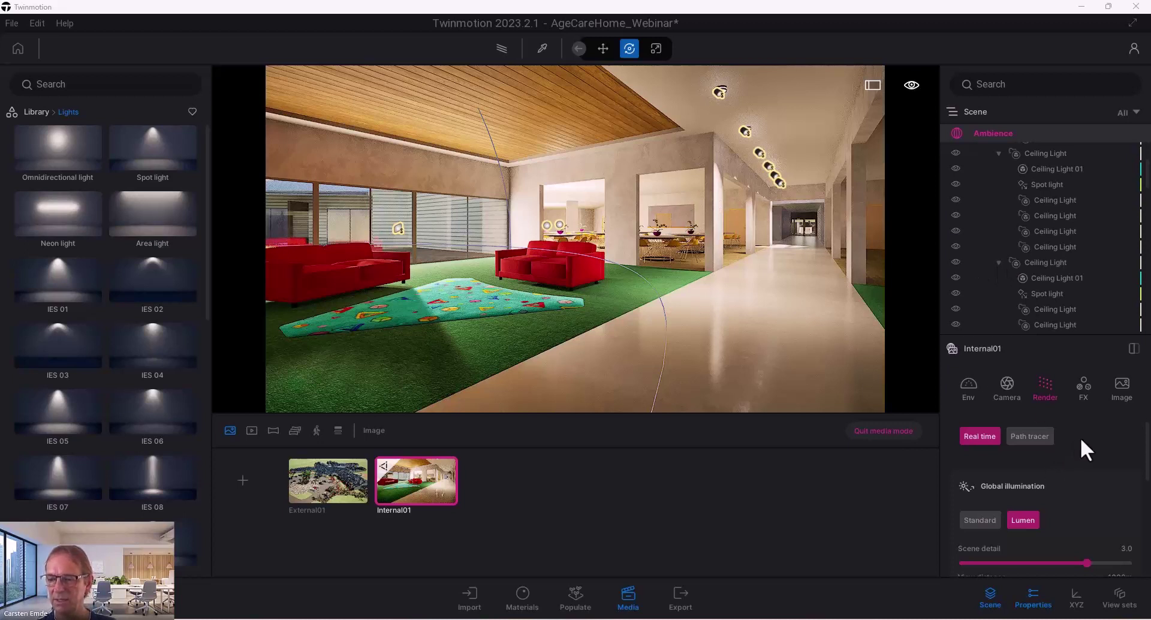
scroll(1091, 416, "down", 3)
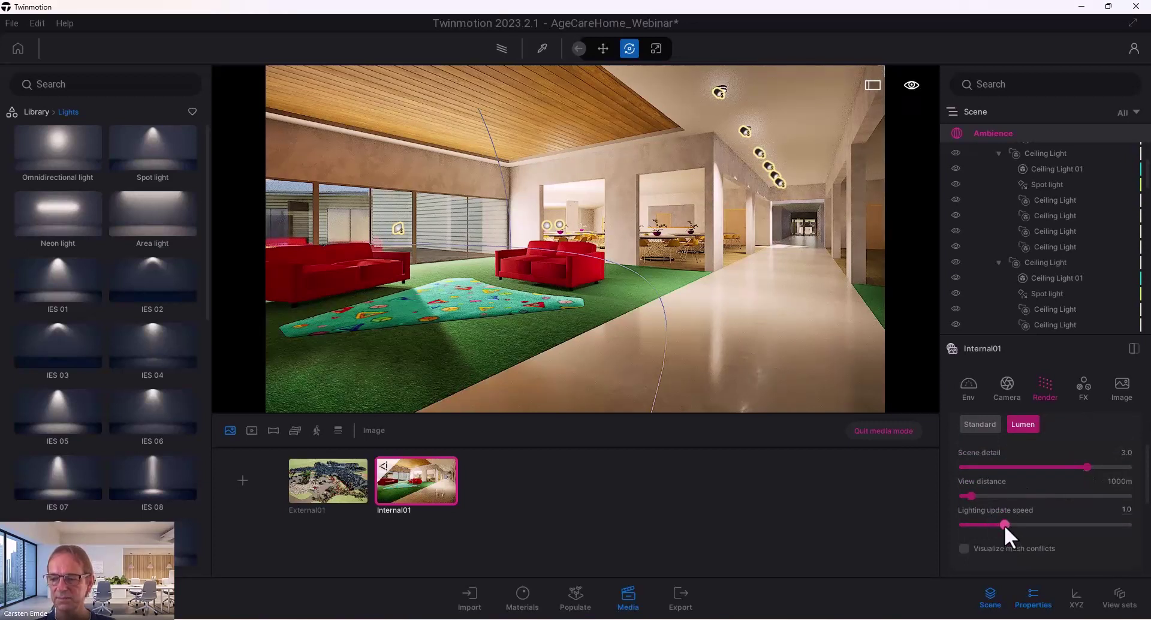
left_click_drag(1005, 524, 1140, 526)
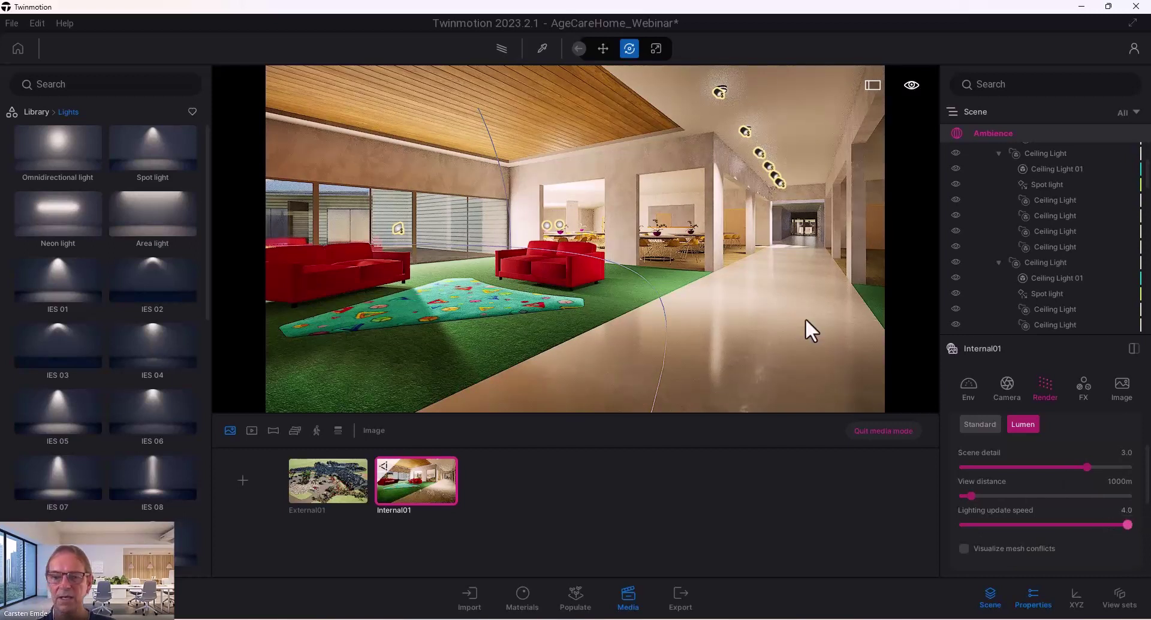
scroll(782, 290, "up", 2)
scroll(783, 291, "up", 2)
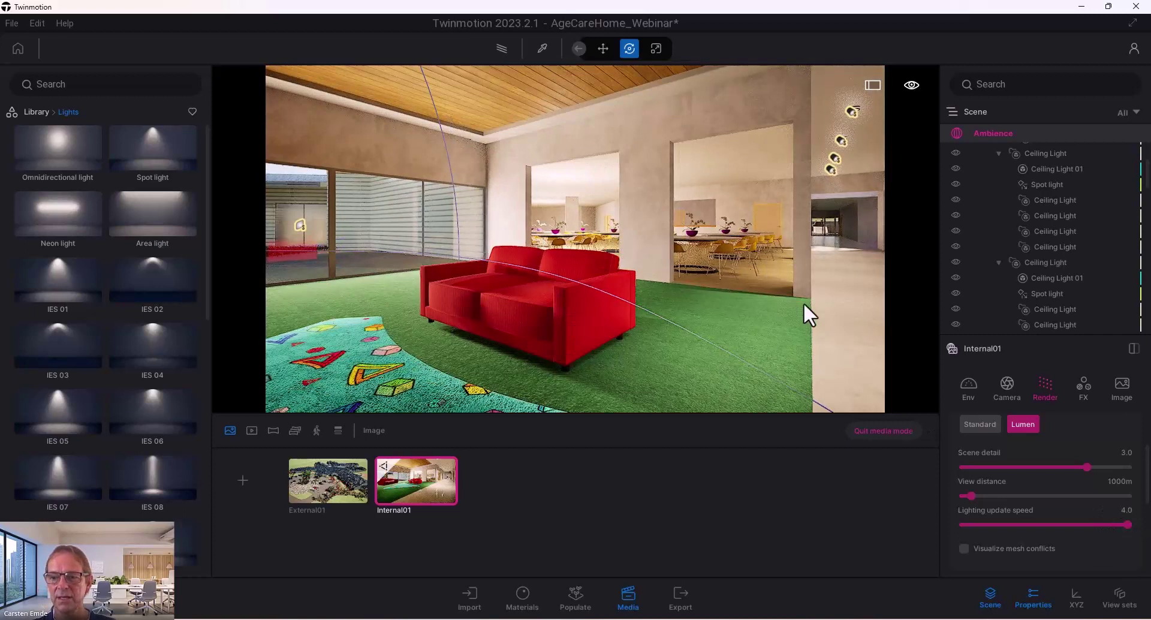
scroll(792, 297, "up", 1)
left_click_drag(801, 324, 881, 327)
scroll(574, 239, "up", 4)
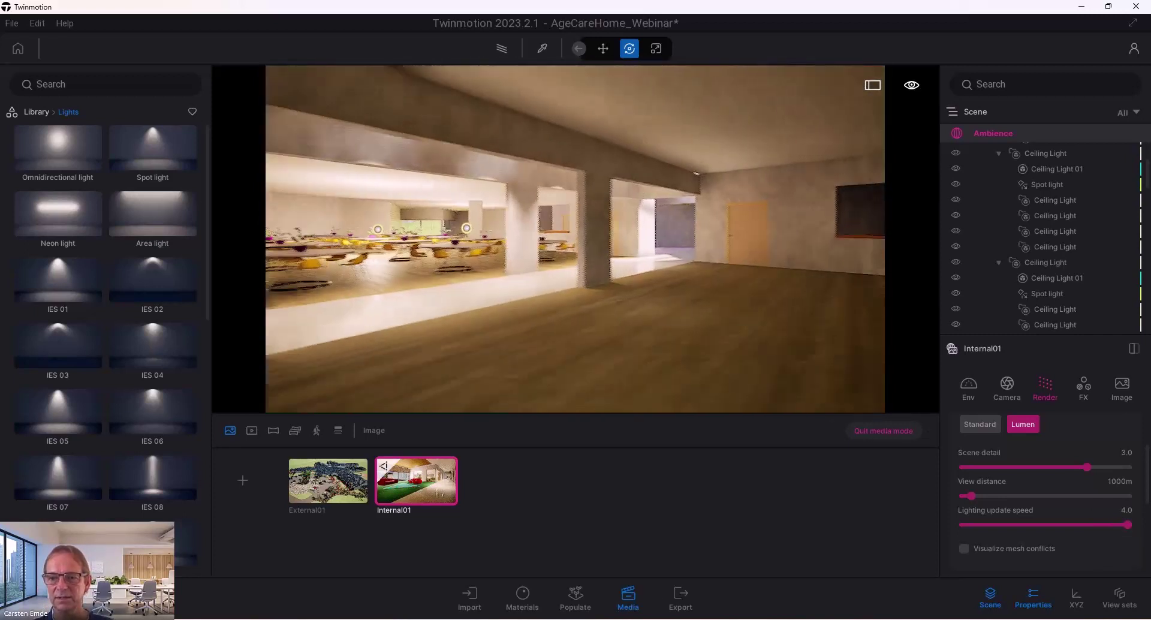
left_click_drag(801, 324, 861, 325)
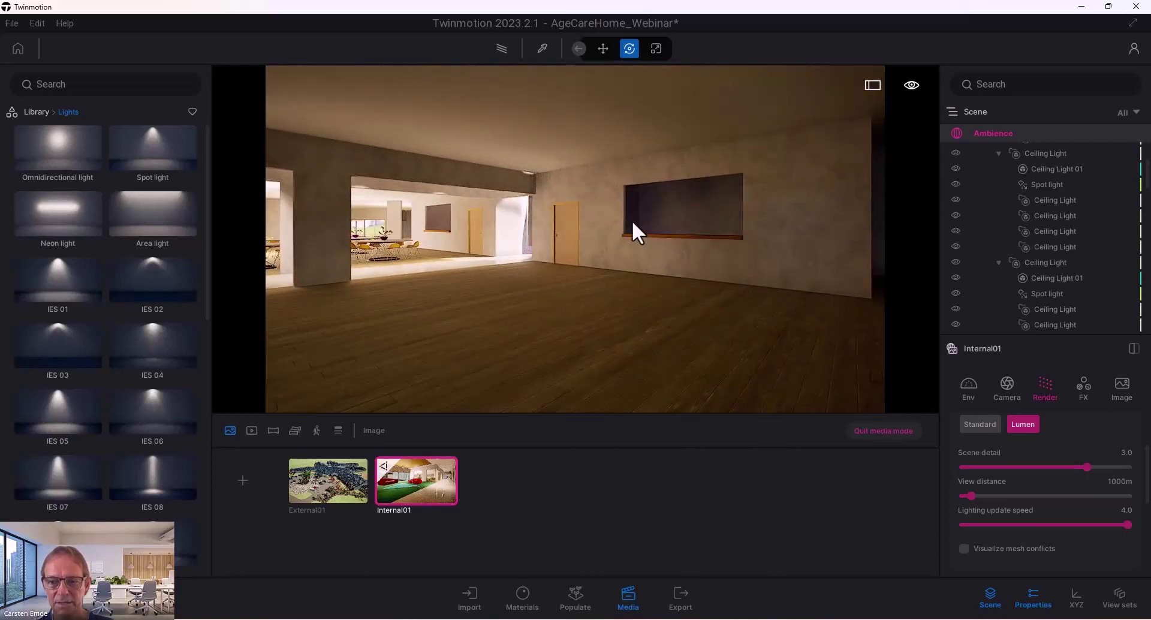
- Compare Lumen lighting update speeds of 0.6 and 4.0 in the corridor view, finishing at 0.6
left_click_drag(1126, 524, 990, 524)
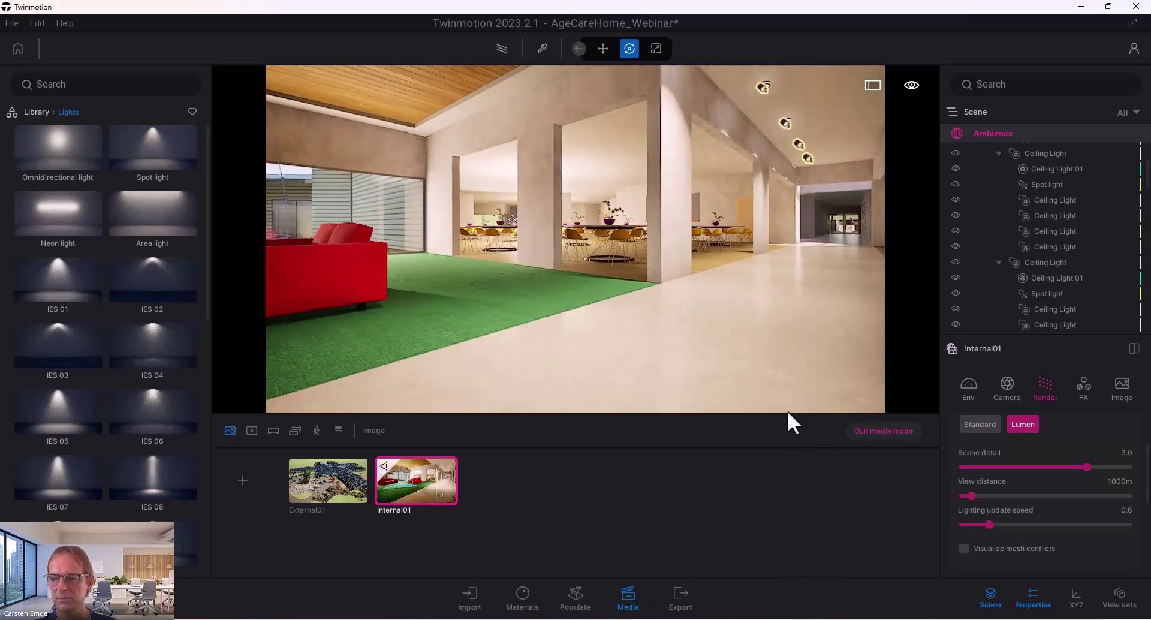
left_click_drag(1032, 525, 1139, 521)
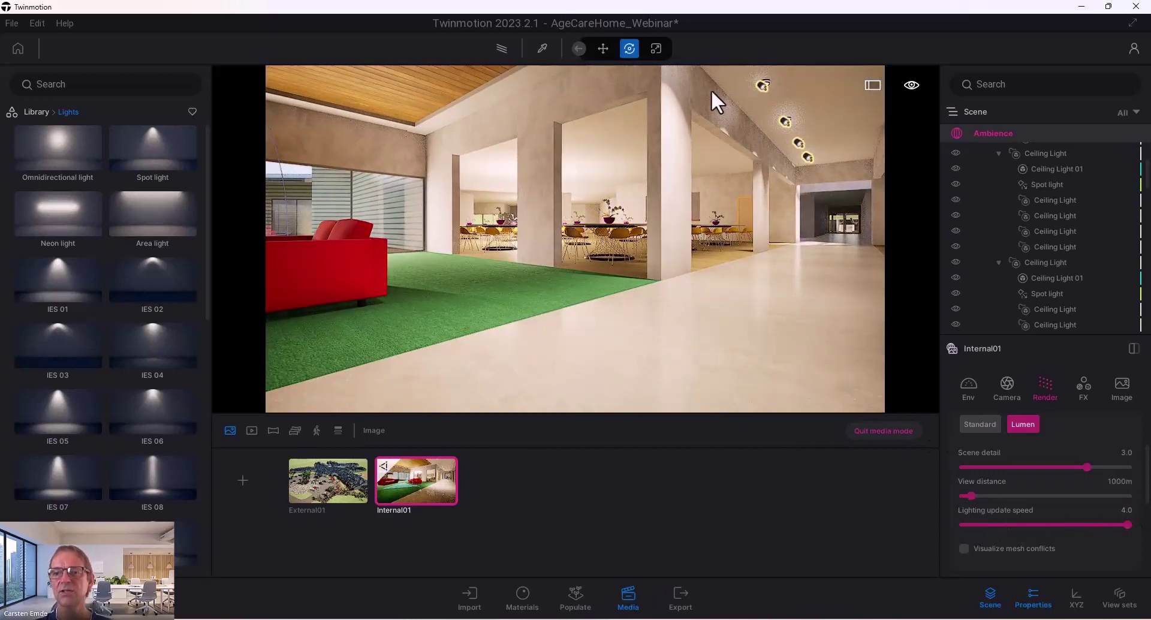
left_click_drag(789, 161, 726, 153)
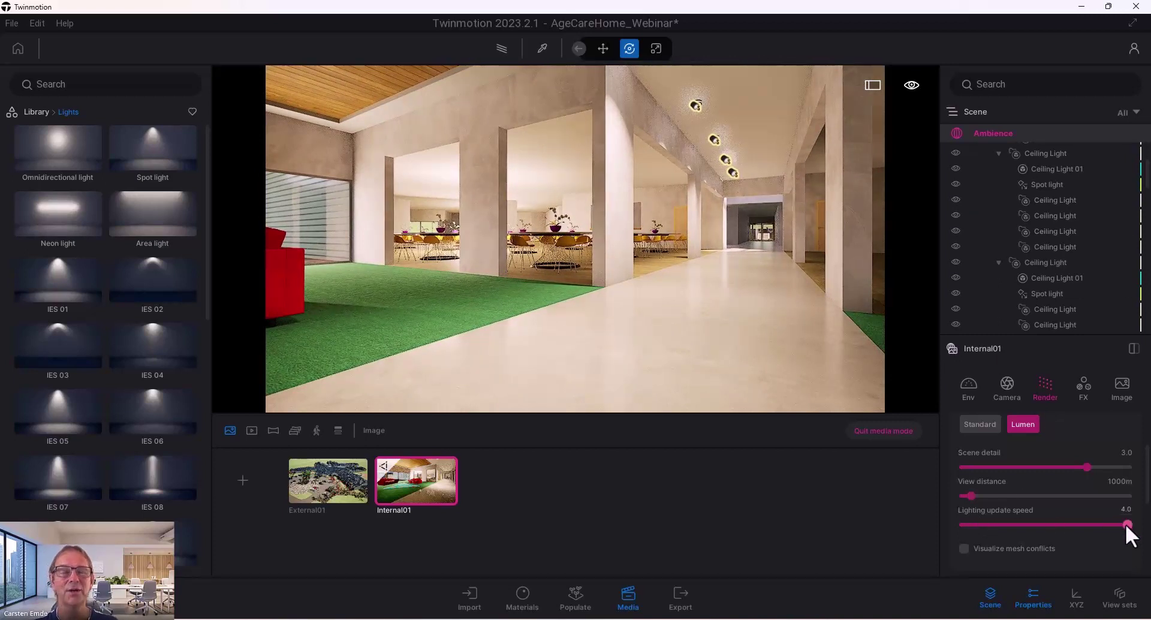
left_click_drag(1124, 524, 987, 529)
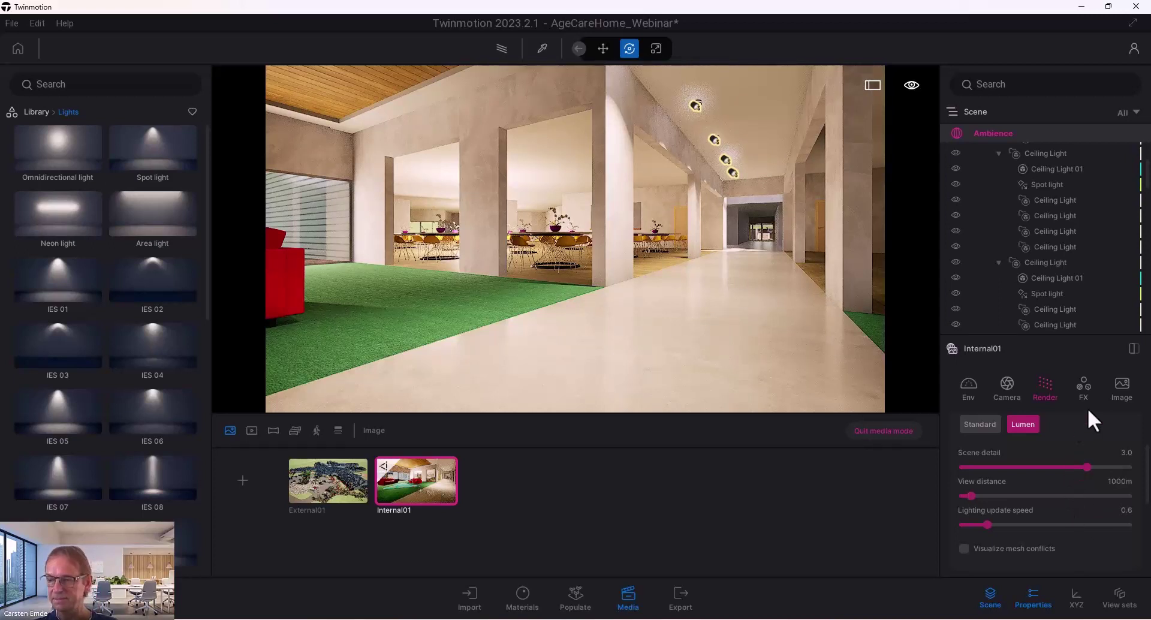
- Switch the Internal01 image's render mode to Path tracer
scroll(1051, 446, "up", 2)
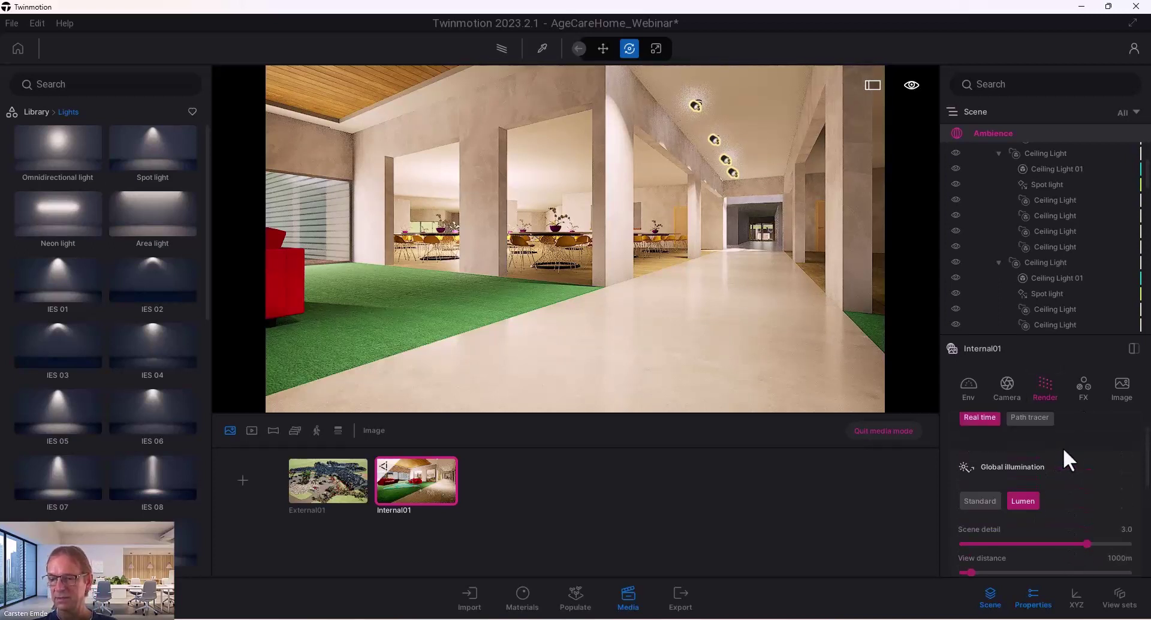
scroll(1064, 450, "up", 1)
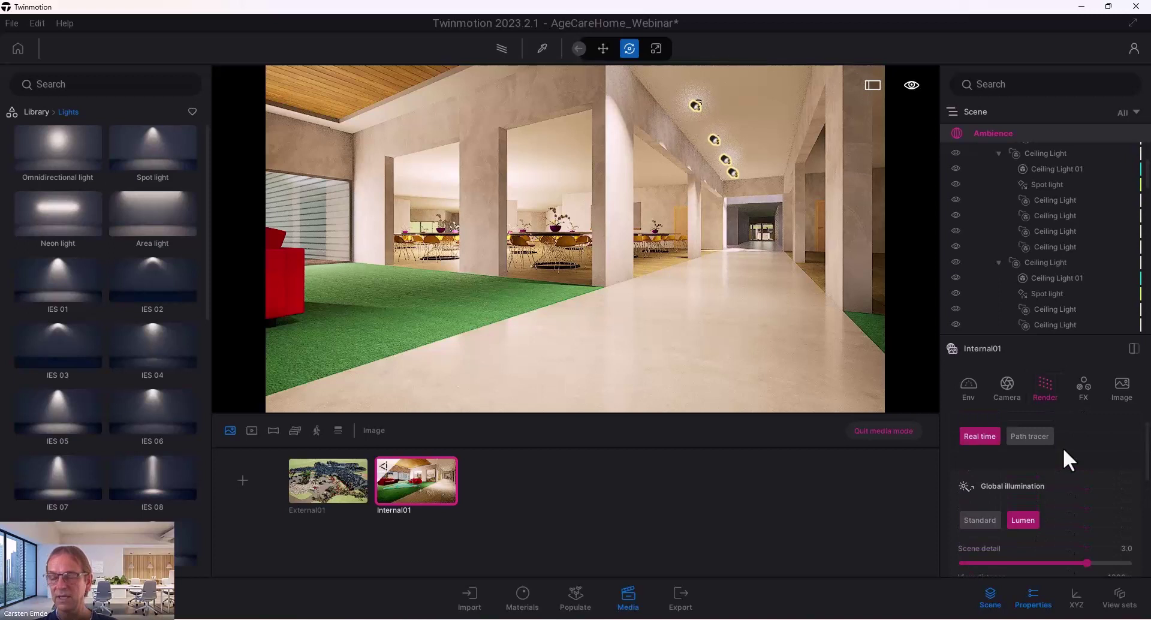
scroll(1066, 451, "down", 1)
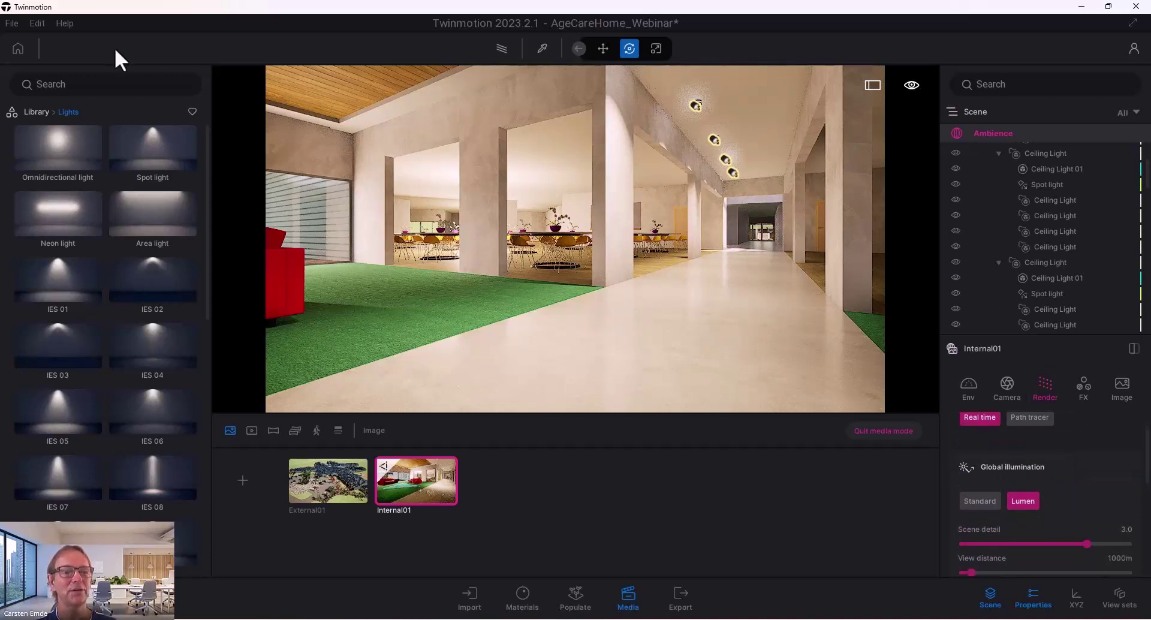
left_click(37, 23)
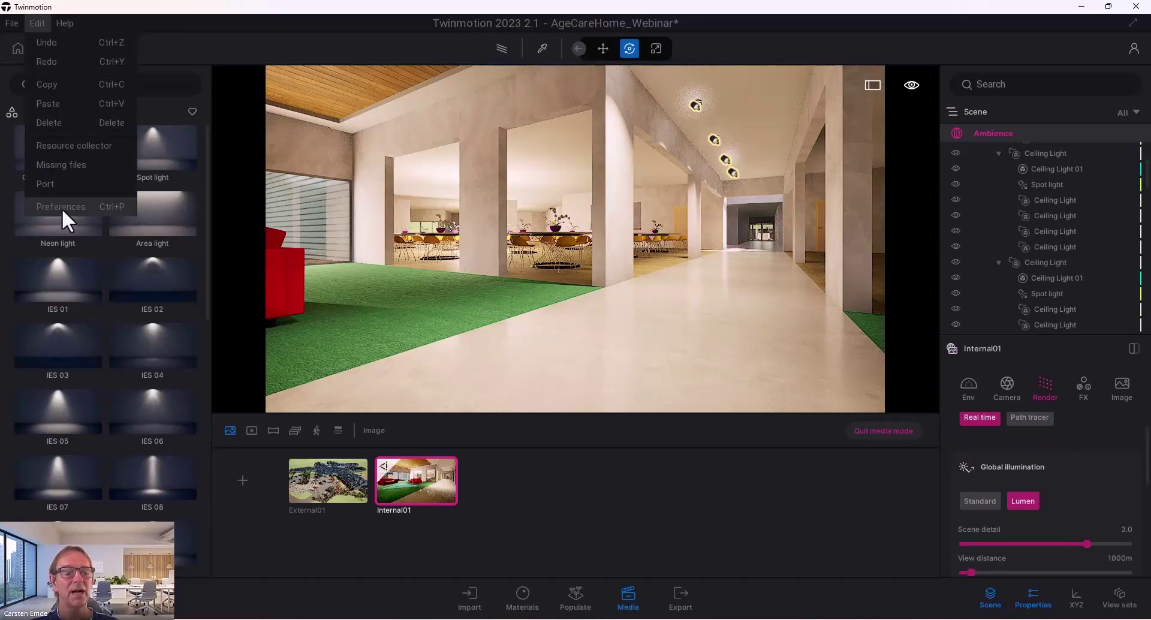
left_click(1029, 417)
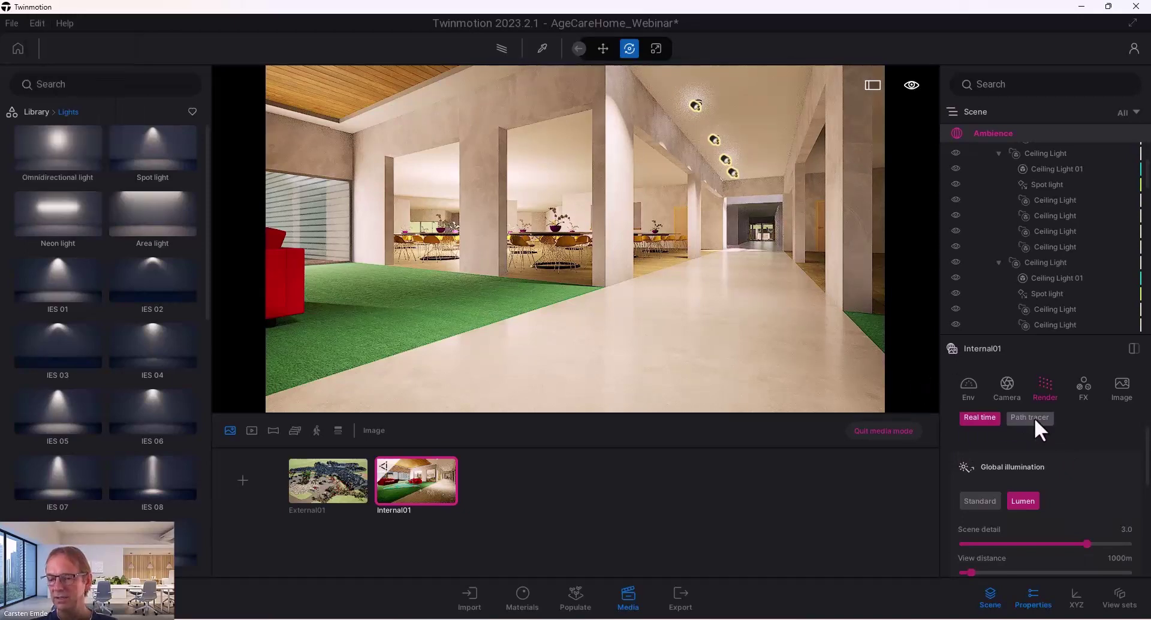
left_click(1035, 418)
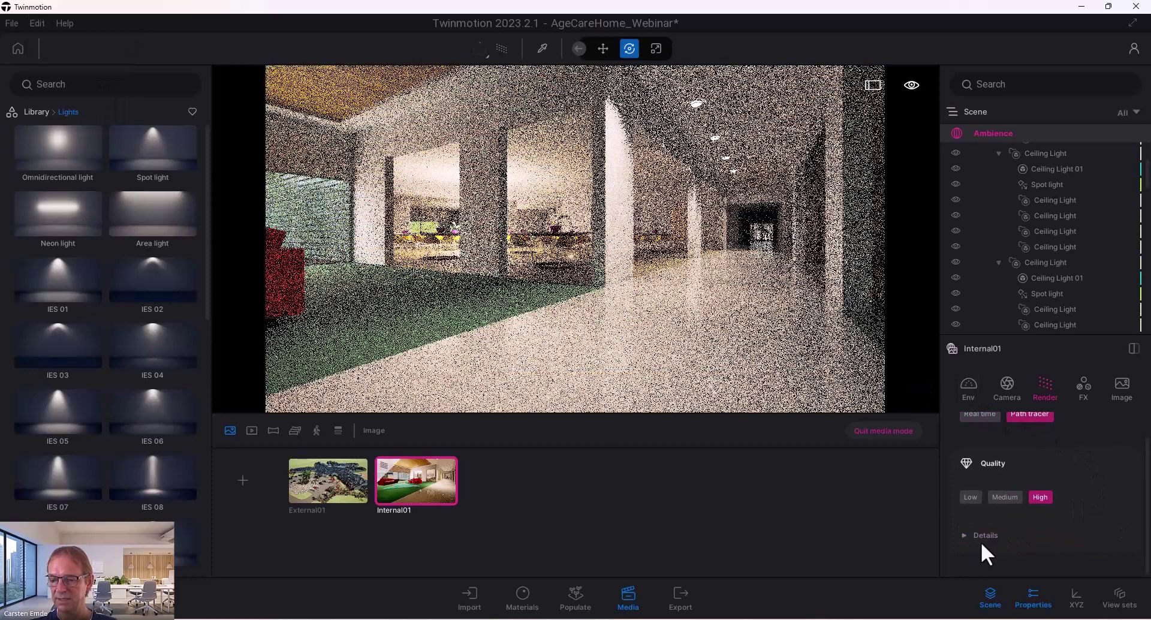
- Expand the Path tracer quality details, compare the presets' sample and bounce settings, try Medium, and set the quality to Low
left_click(1088, 530)
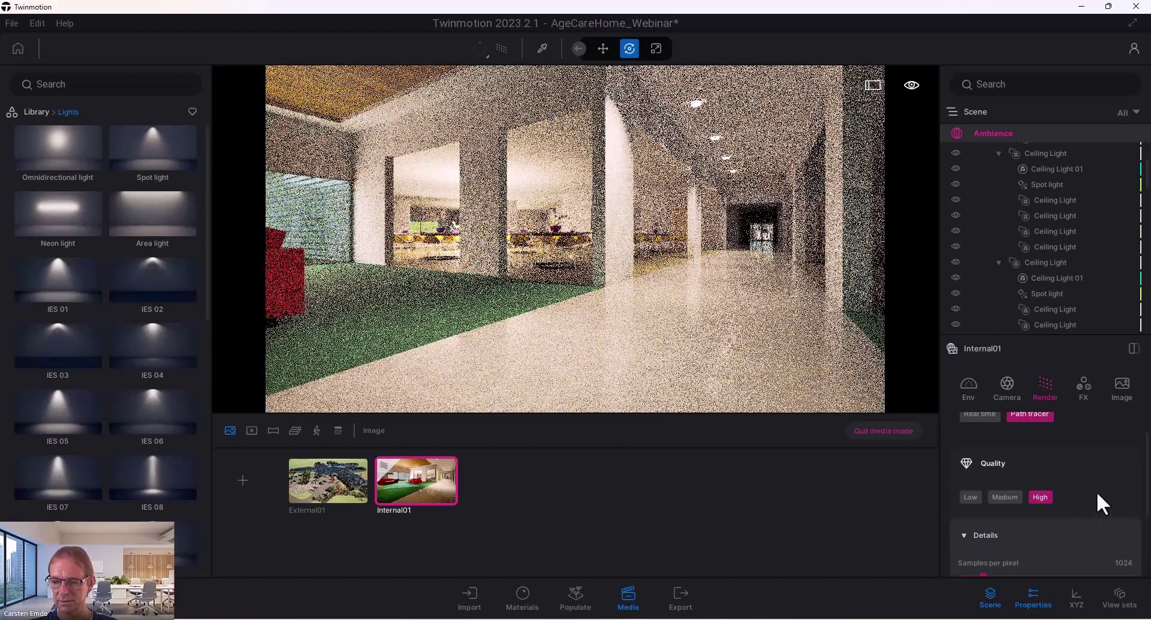
scroll(1103, 484, "down", 2)
scroll(1112, 486, "down", 3)
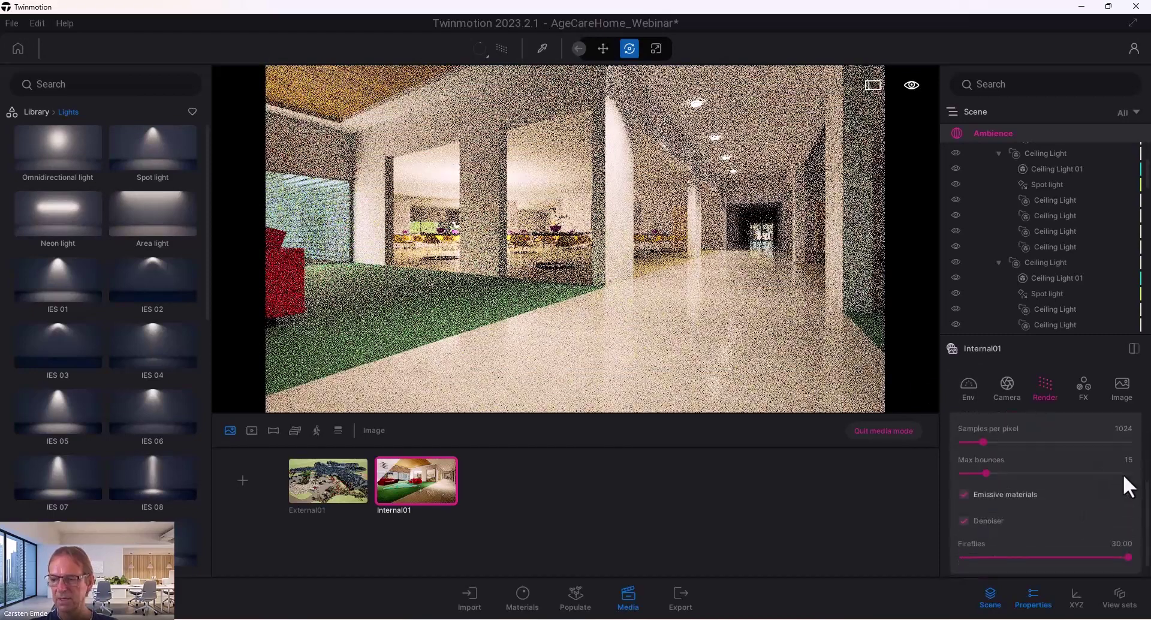
scroll(1115, 471, "up", 1)
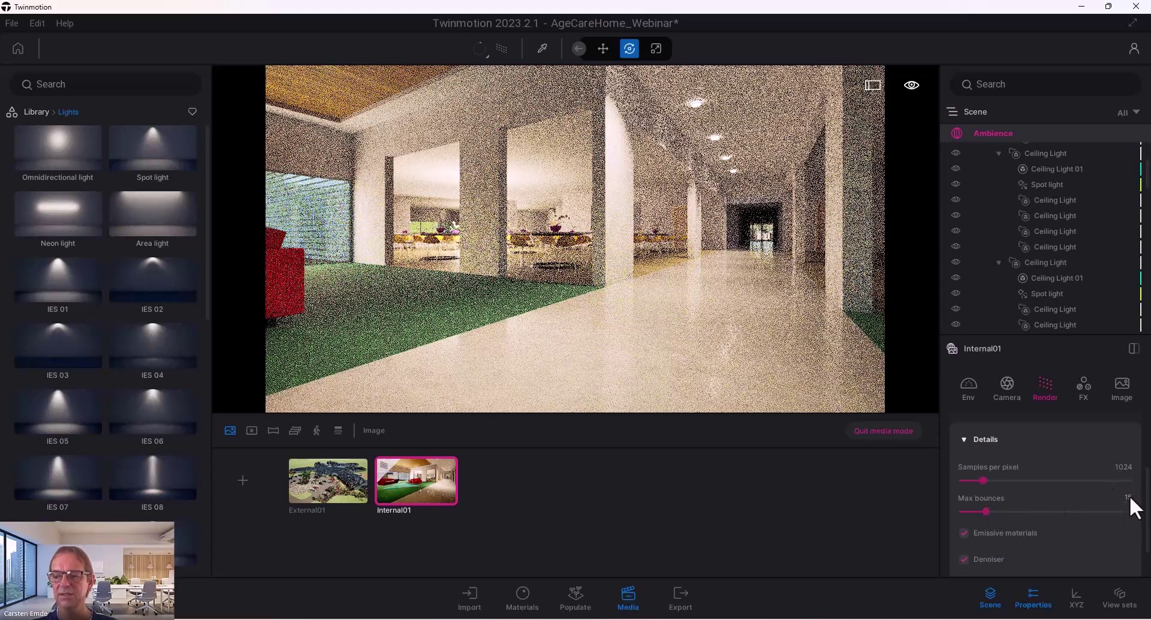
scroll(1073, 463, "up", 2)
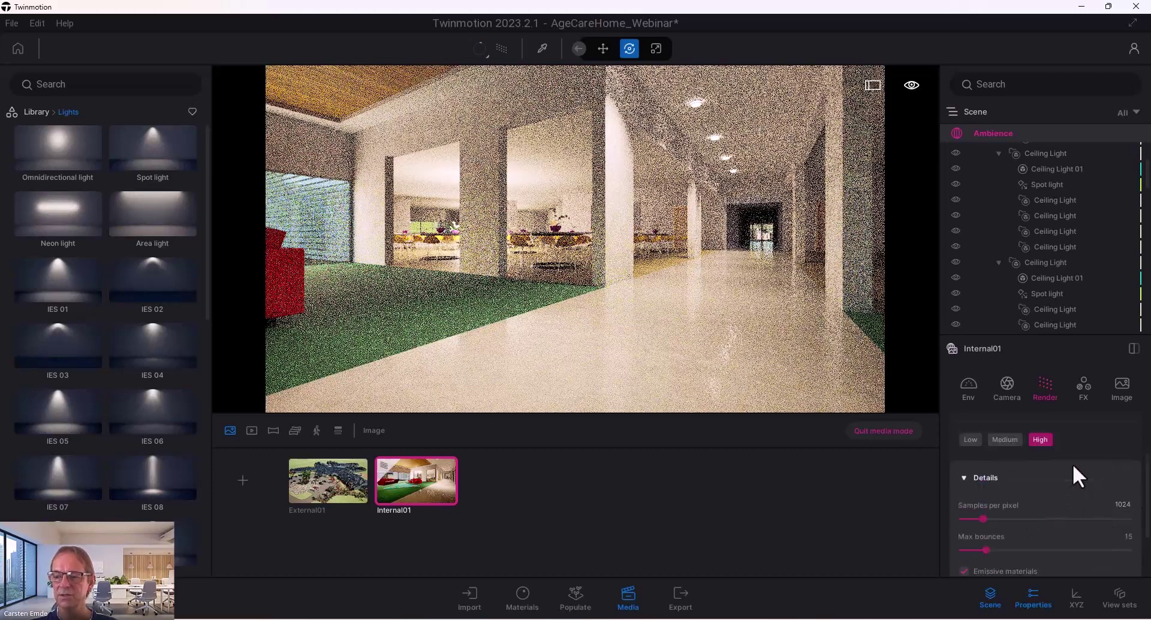
left_click(1005, 459)
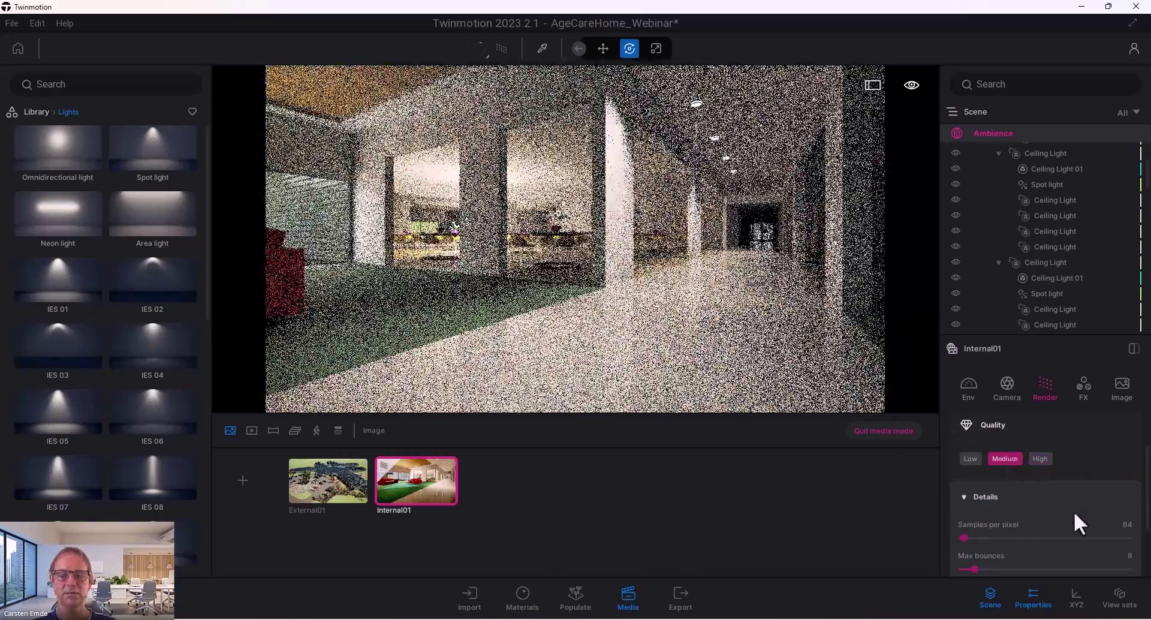
left_click(974, 459)
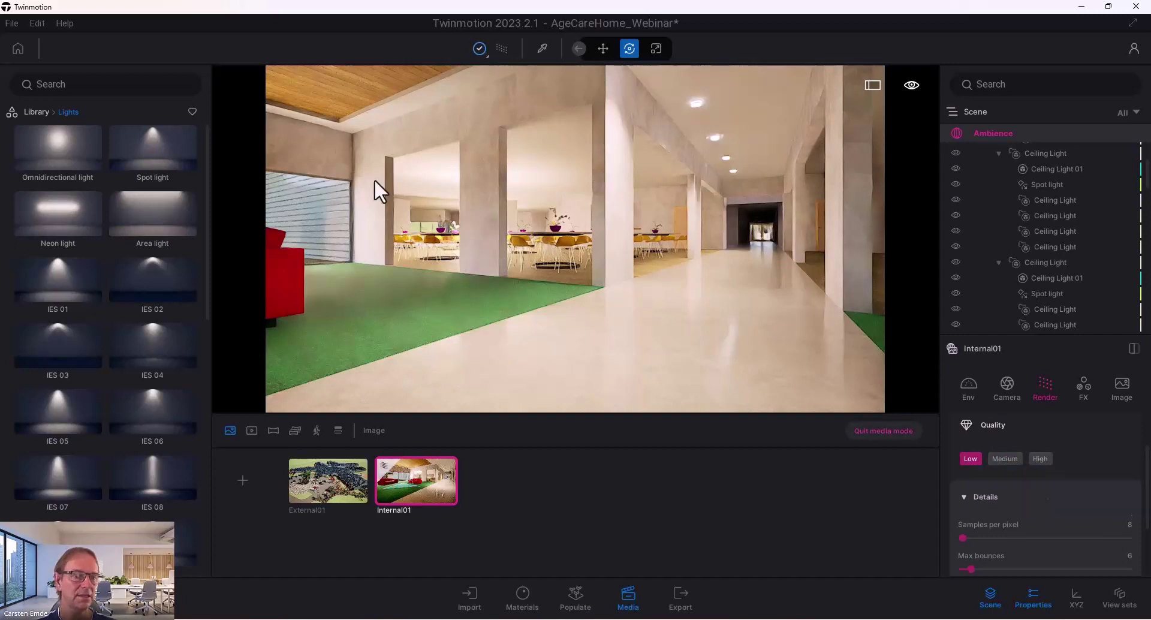
- Review the Path tracer's Low, Medium and High sample presets in the preferences, and leave without changing anything
left_click(38, 23)
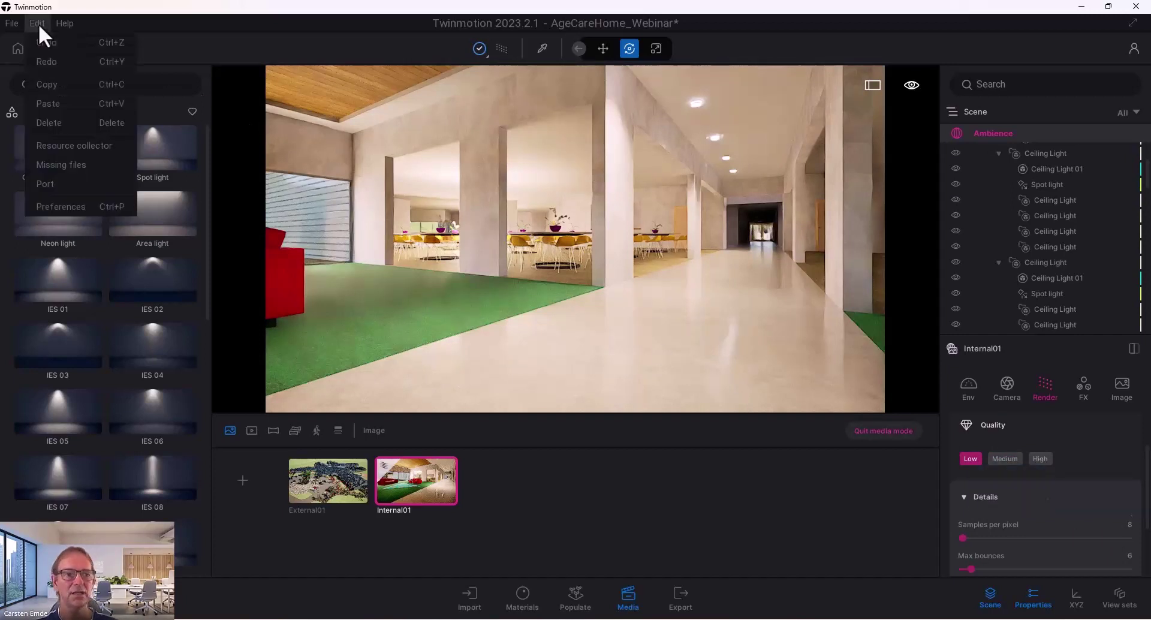
left_click(69, 204)
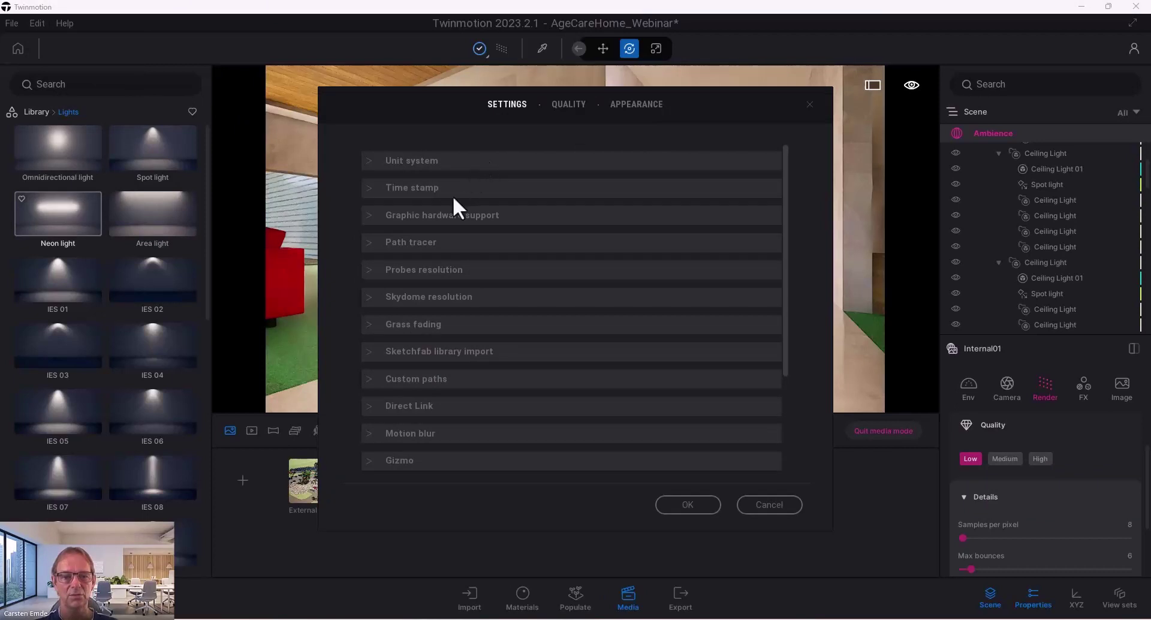
scroll(447, 217, "down", 4)
scroll(451, 225, "up", 1)
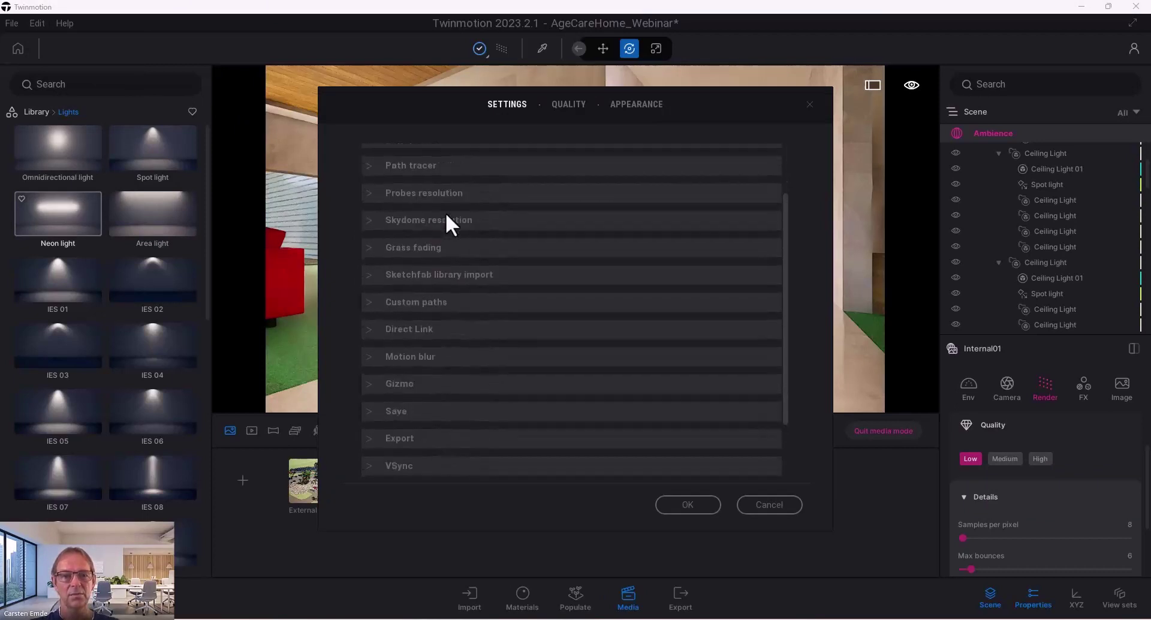
left_click(372, 172)
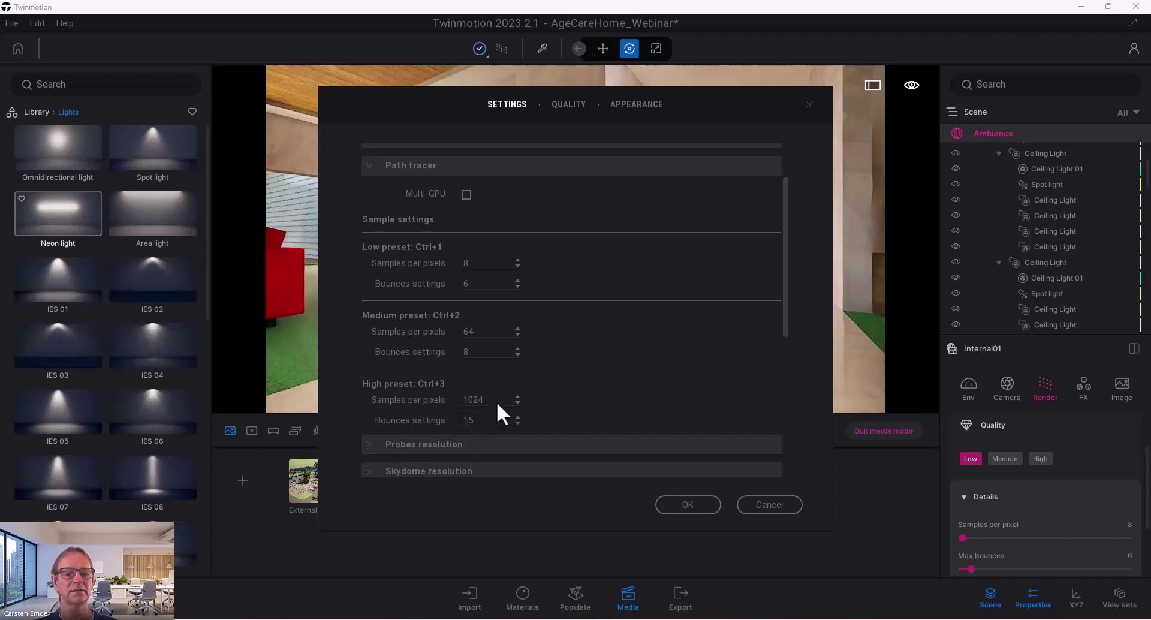
left_click(764, 504)
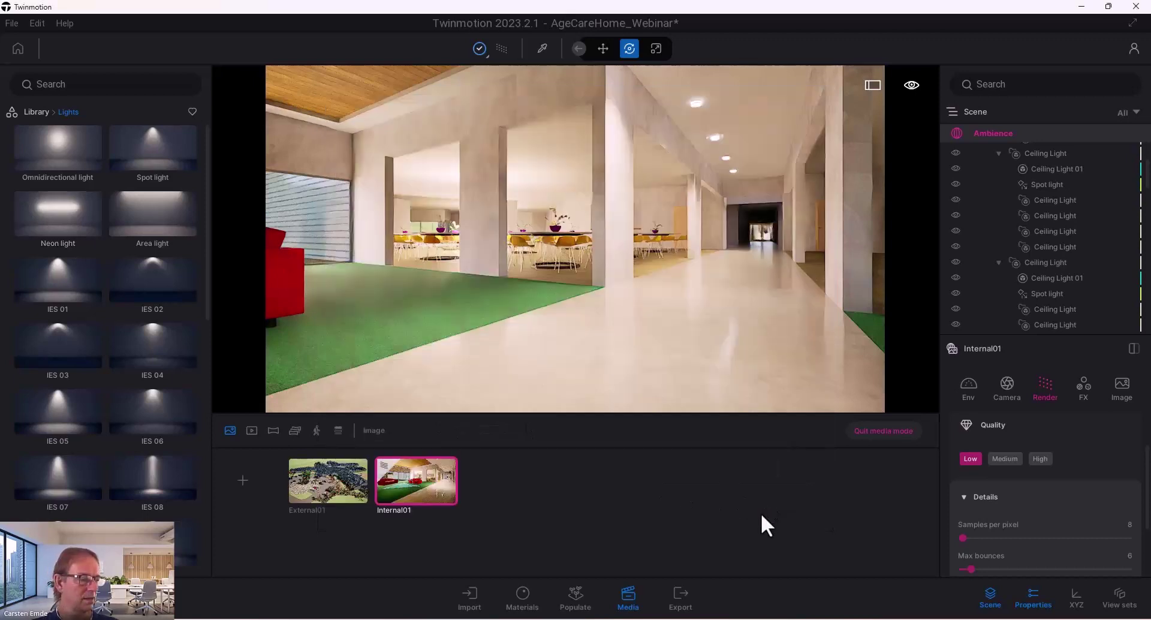